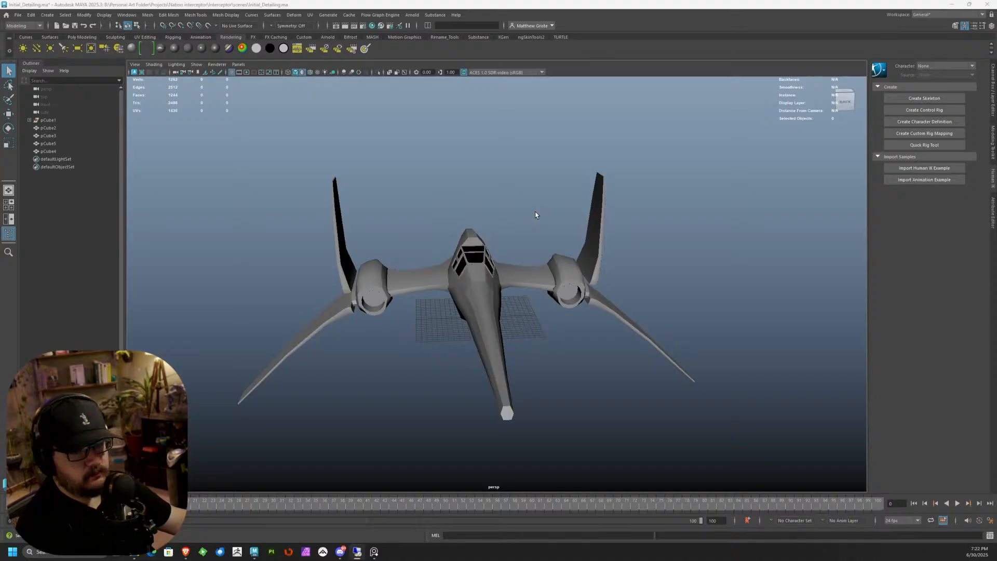
Step: Delete the extra lengthwise edges running forward from the canopy frame on both sides of the fuselage nose
alt+drag(584, 344, 332, 334)
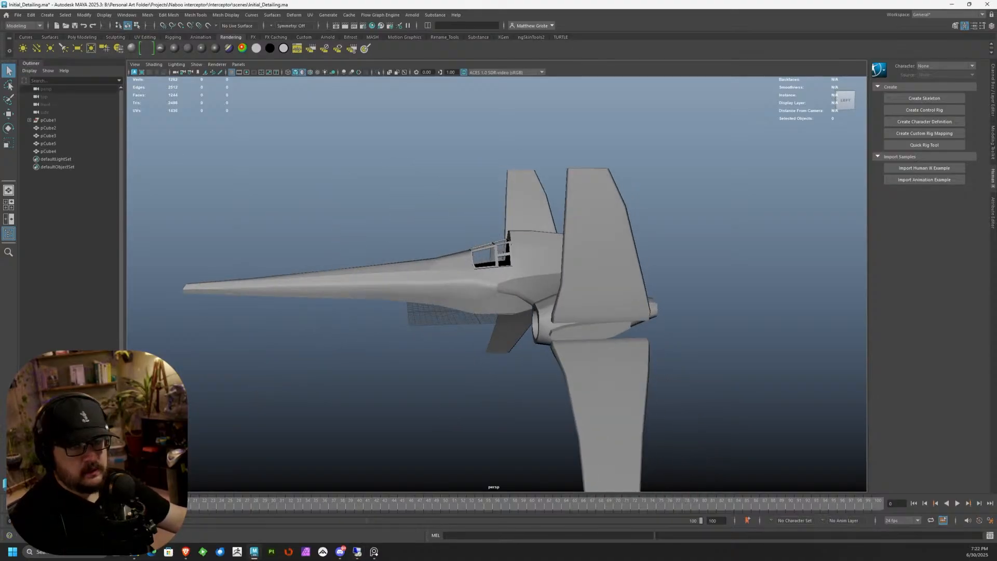
alt+drag(501, 274, 611, 282)
scroll(462, 294, up, 5)
click(344, 276)
scroll(446, 296, up, 5)
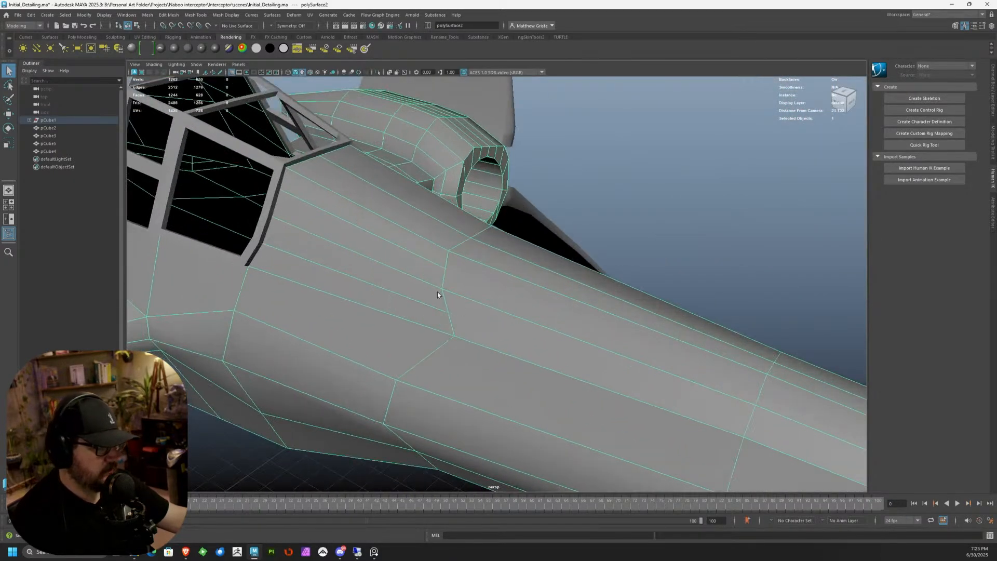
right_drag(375, 237, 372, 217)
shift+click(343, 266)
alt+drag(343, 267, 437, 269)
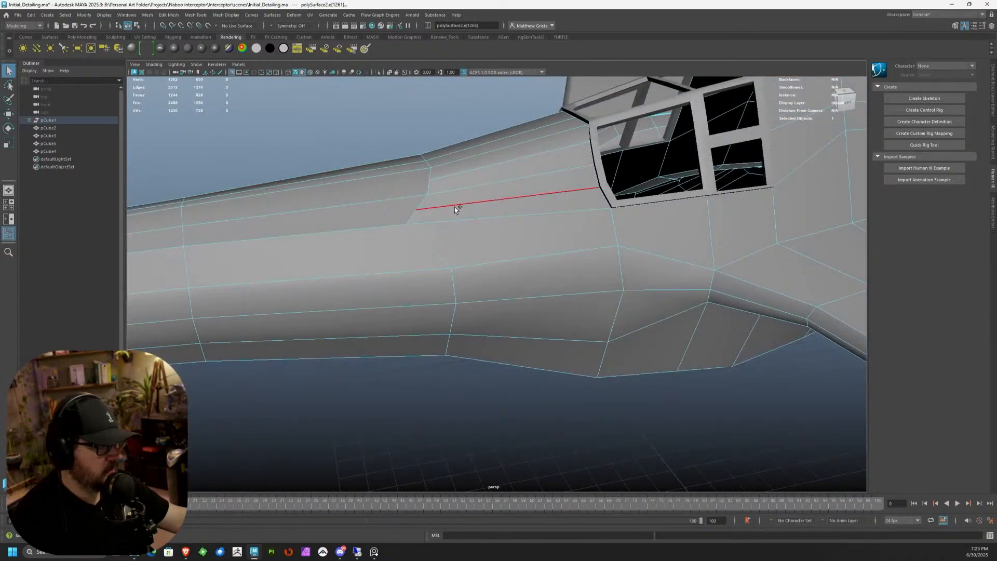
key(Delete)
Step: Examine the fuselage nose beside the canopy with smooth mesh preview enabled
alt+drag(682, 170, 431, 241)
right_drag(432, 241, 462, 220)
alt+drag(462, 220, 474, 256)
right_drag(470, 251, 471, 226)
double_click(485, 260)
key(e)
click(483, 223)
key(3)
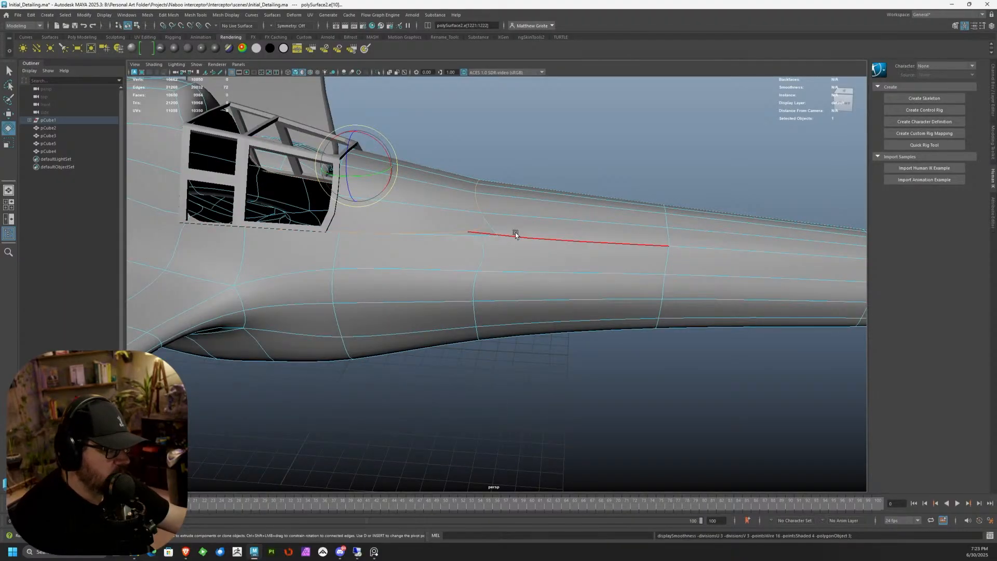
key(1)
Step: Merge the leftover vertices at the forward ends of the removed edges into their neighbours on both sides of the nose
scroll(501, 232, up, 4)
right_drag(489, 210, 479, 206)
click(500, 213)
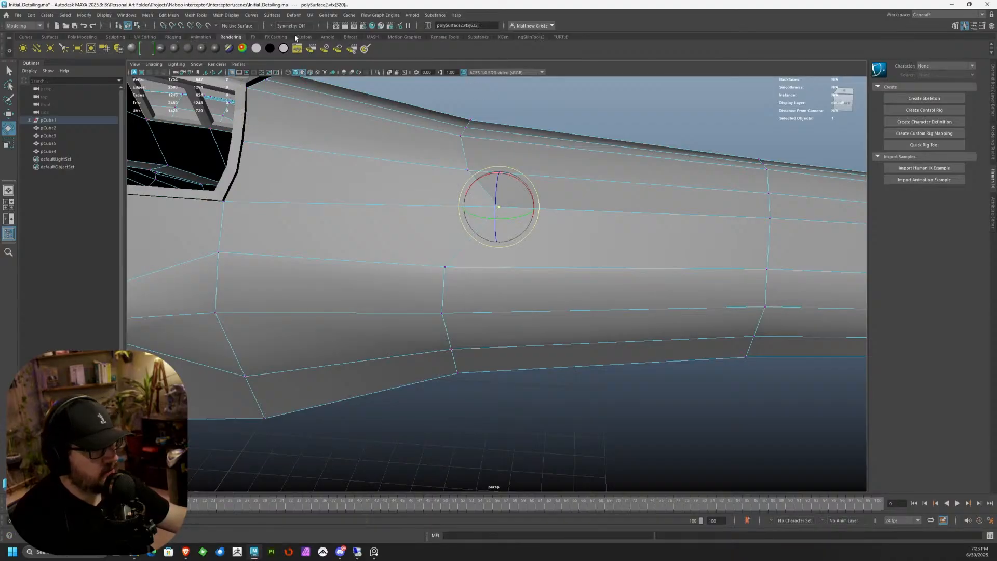
click(93, 38)
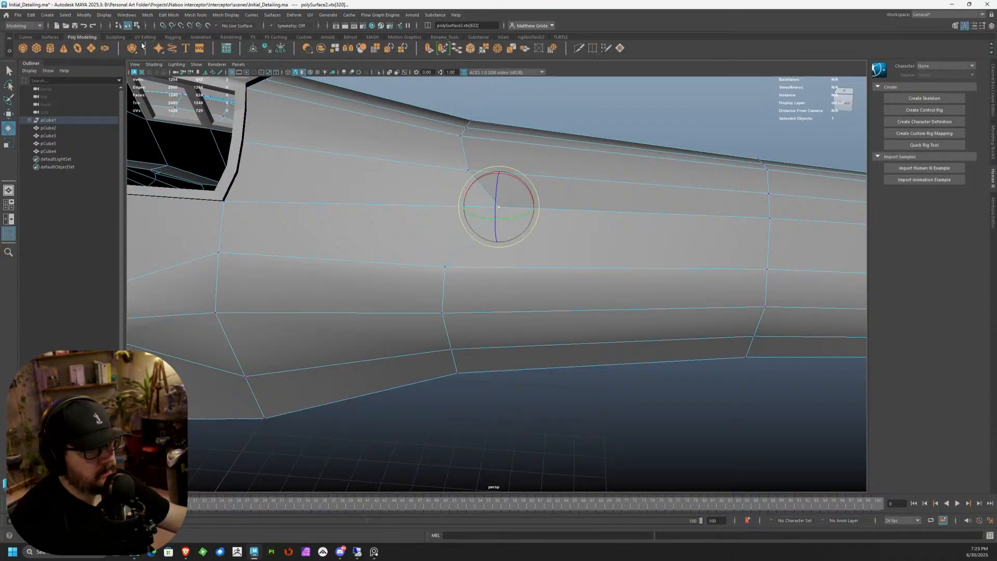
click(483, 50)
alt+drag(606, 192, 416, 216)
click(488, 171)
key(g)
key(3)
Step: Isolate the fuselage and merge the leftover vertices along the front rim of the canopy opening, checking with smooth preview
key(q)
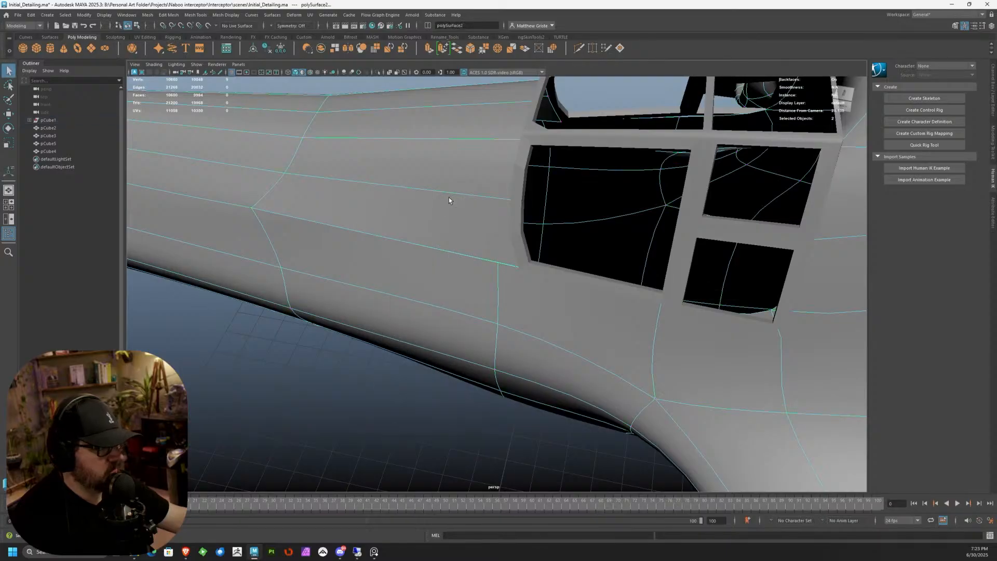
key(ctrl+1)
alt+drag(520, 237, 365, 245)
key(1)
right_drag(476, 254, 468, 259)
drag(468, 258, 477, 265)
key(g)
drag(431, 130, 450, 145)
key(g)
key(3)
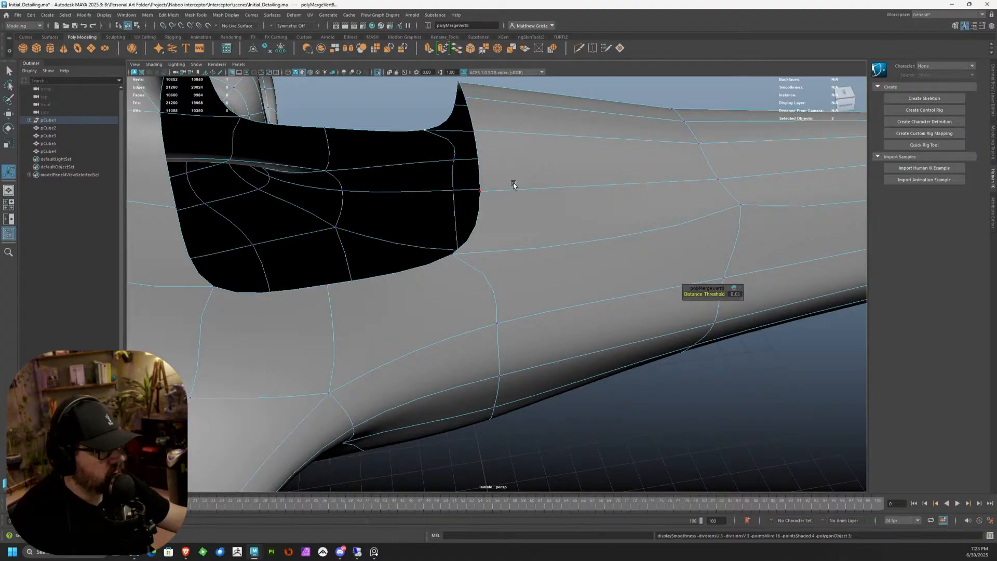
Step: Try to move the kinked vertex on the side of the nose to even out the edge flow
alt+drag(514, 182, 470, 178)
alt+drag(634, 200, 569, 214)
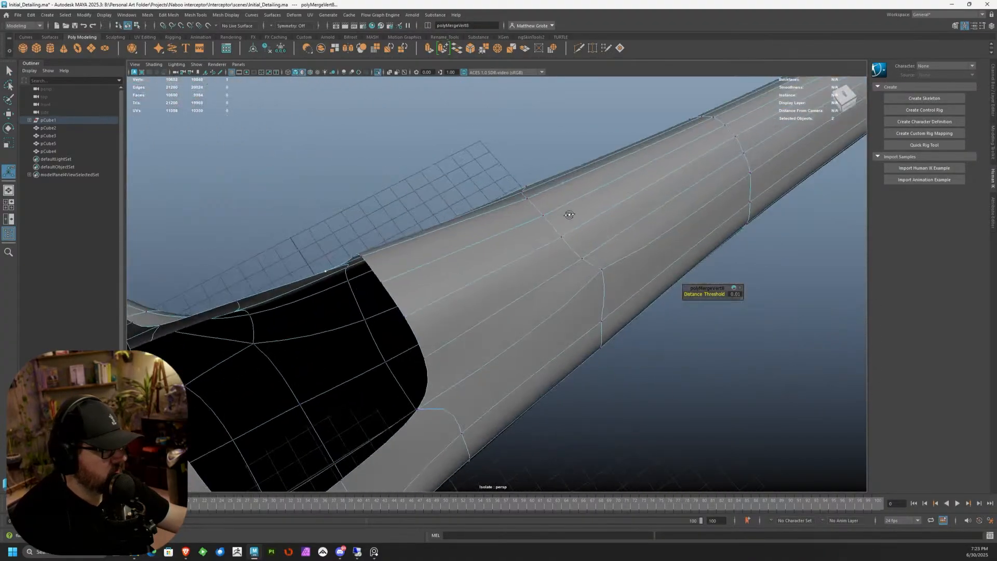
scroll(488, 214, up, 5)
click(485, 226)
key(w)
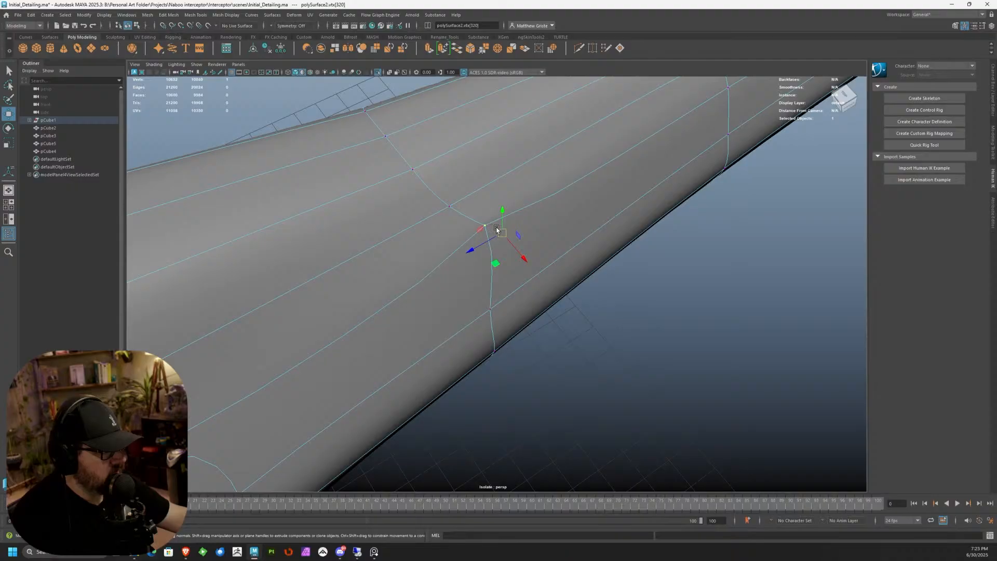
drag(497, 229, 488, 256)
key(ctrl+z)
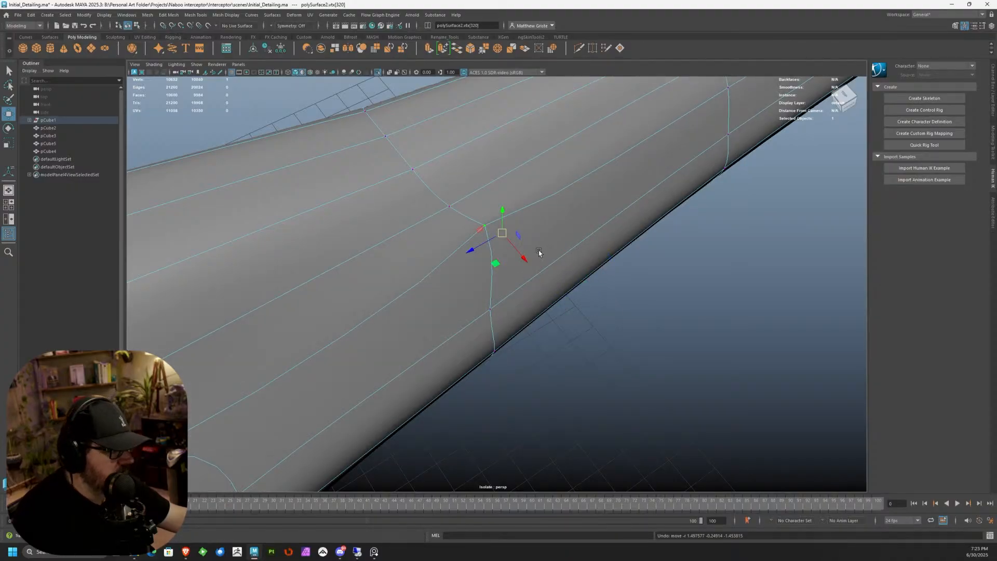
Step: Return to the unsmoothed mesh, open the Modeling Toolkit and review its selection constraint options
key(1)
alt+drag(539, 252, 510, 192)
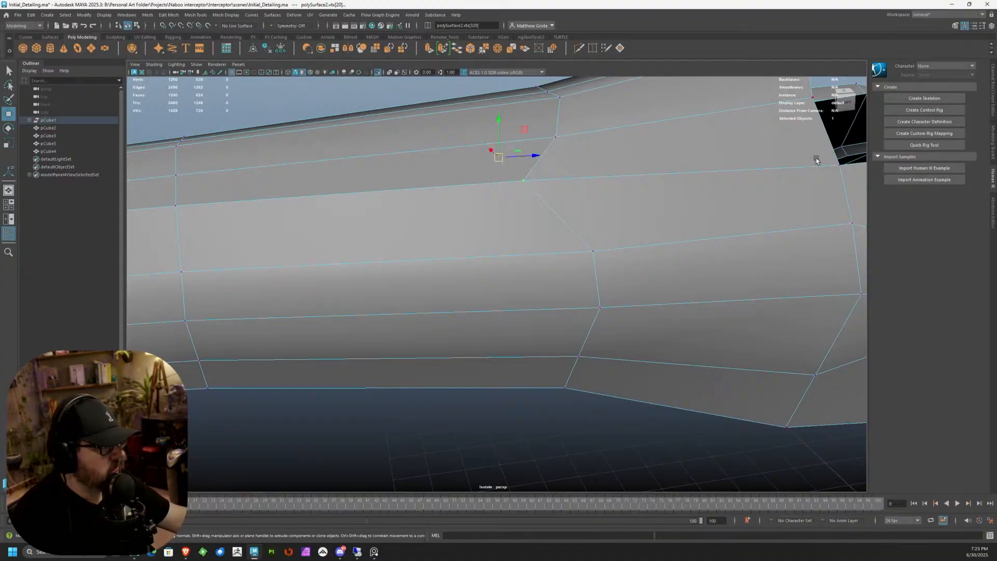
click(993, 138)
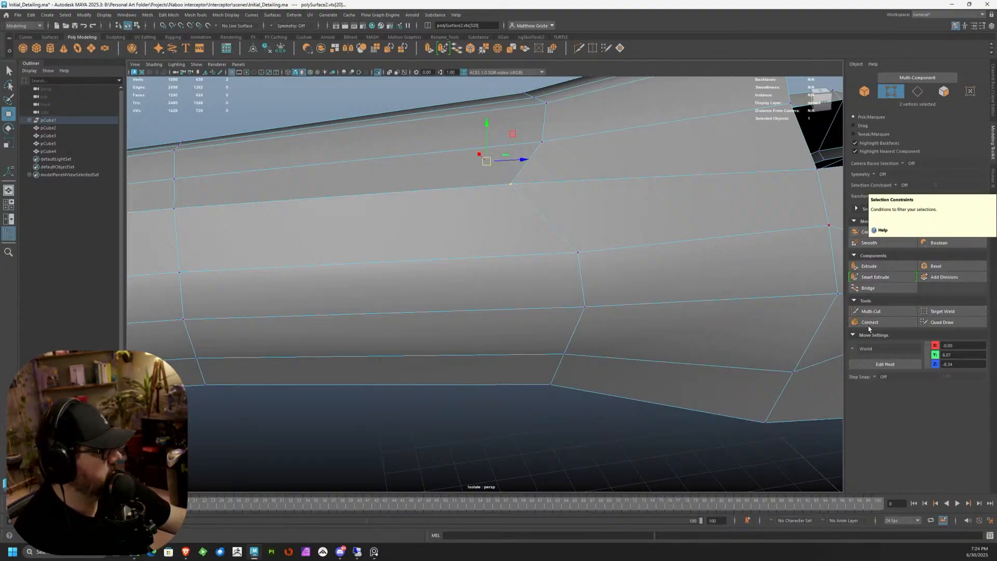
click(896, 186)
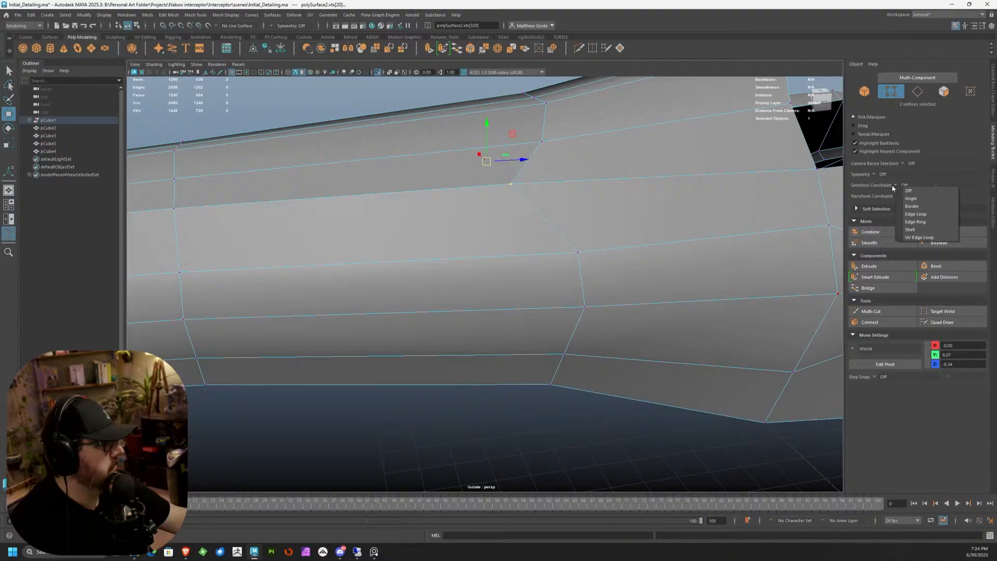
click(894, 187)
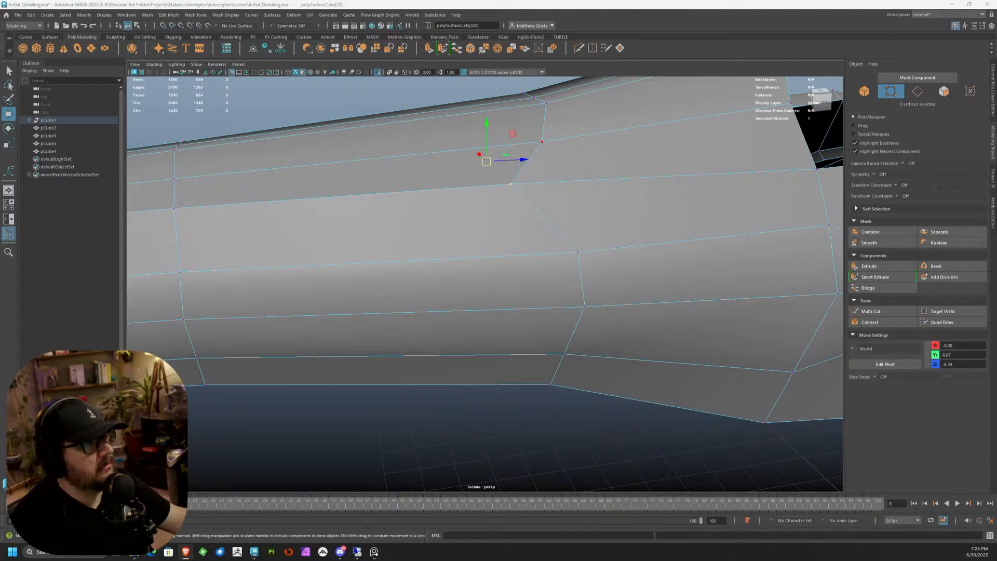
Step: Switch to the browser, look through the Project 77 Ship renders on ArtStation and return to Maya
drag(644, 0, 548, 176)
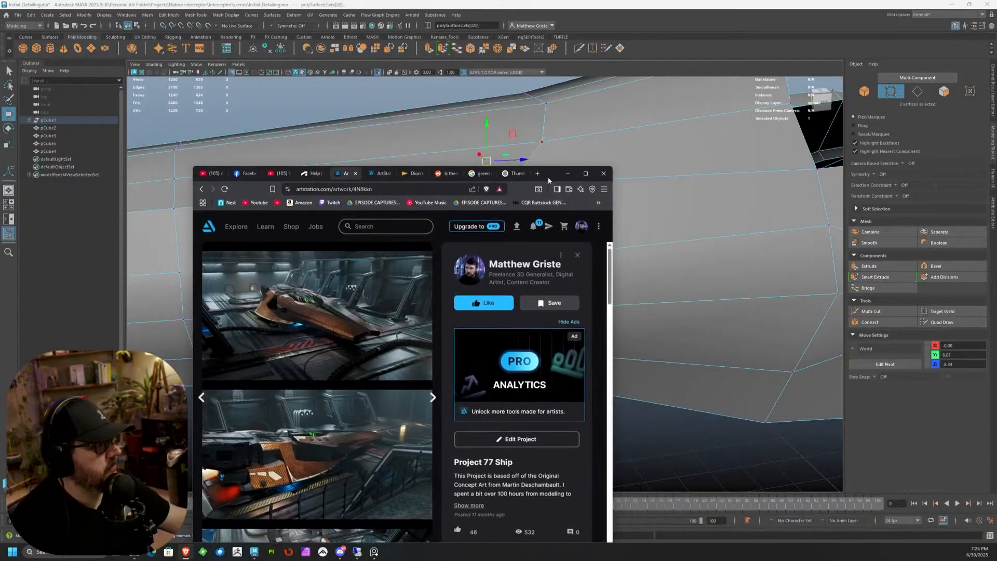
double_click(547, 177)
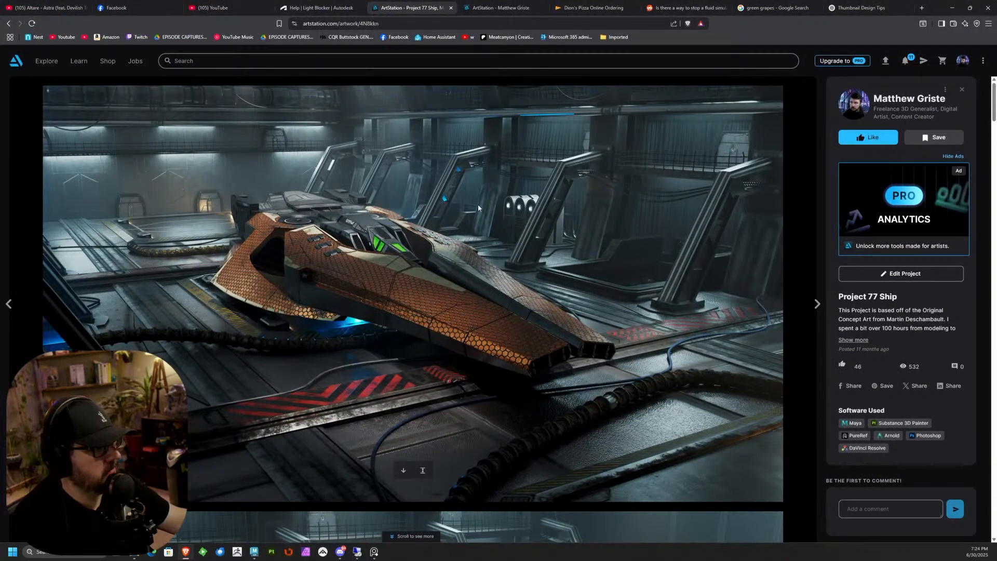
scroll(353, 269, down, 20)
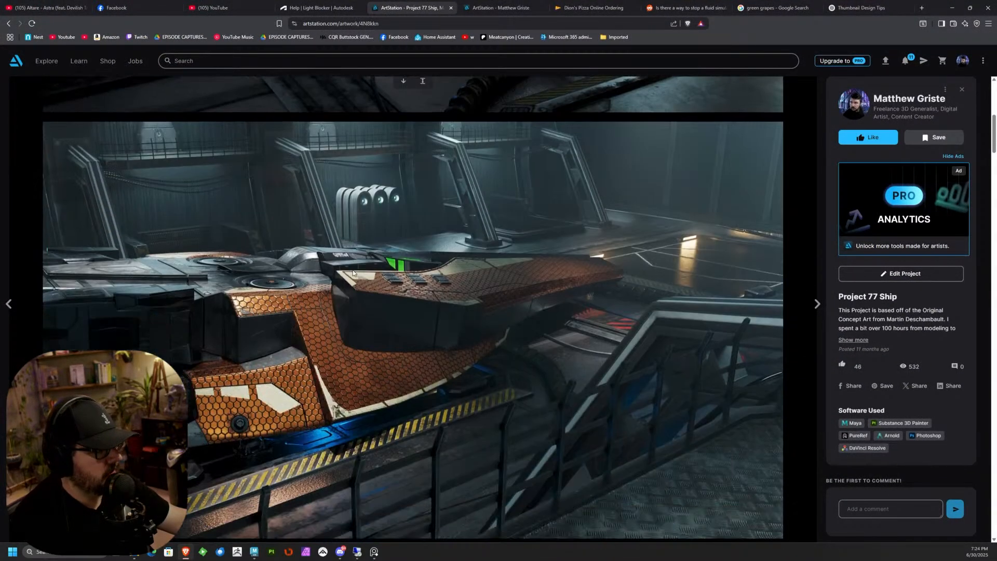
scroll(353, 273, up, 10)
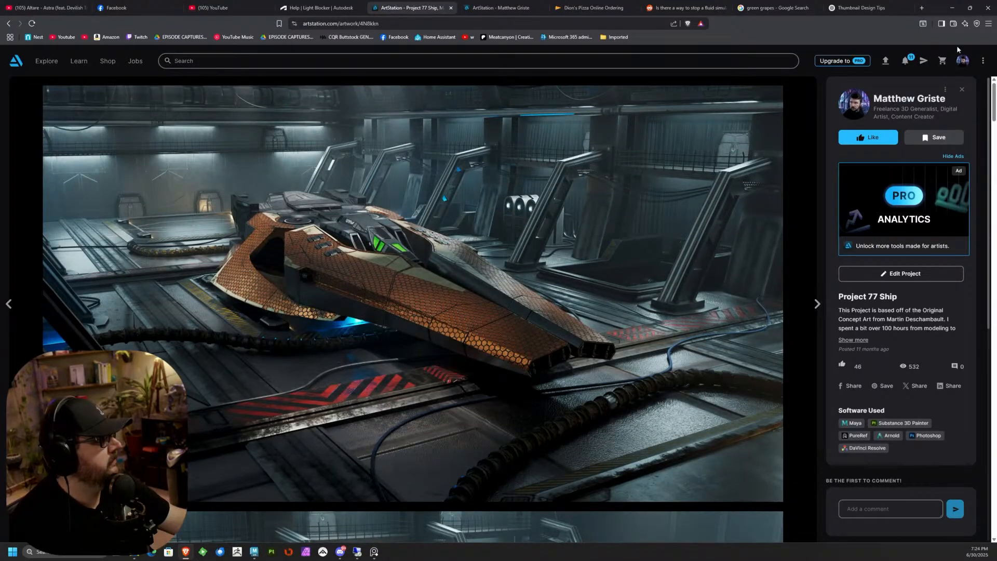
click(952, 8)
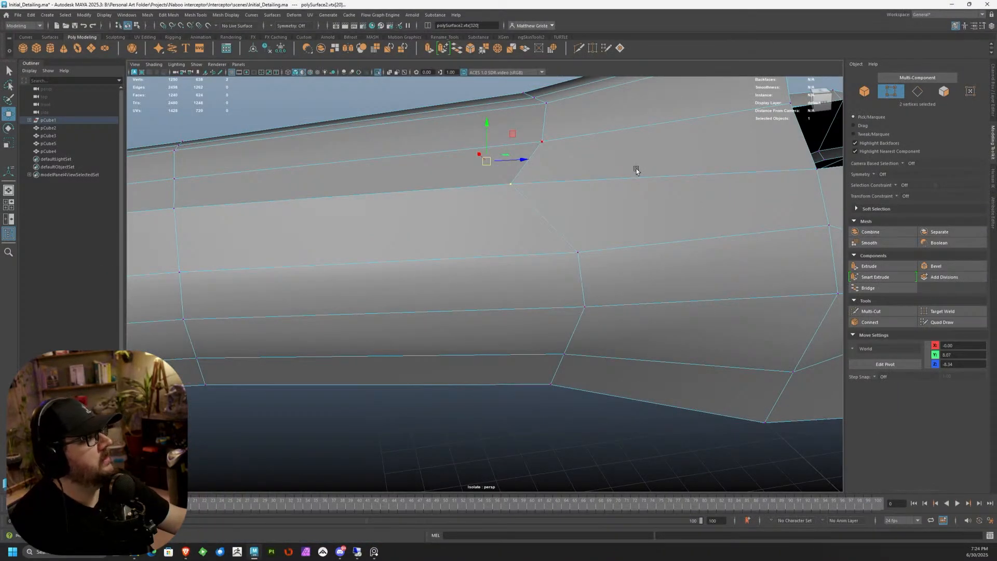
Step: Straighten the zigzag edge loop ahead of the canopy by scaling it along Z with the Edge Slide transform constraint
alt+middle_drag(659, 159, 597, 159)
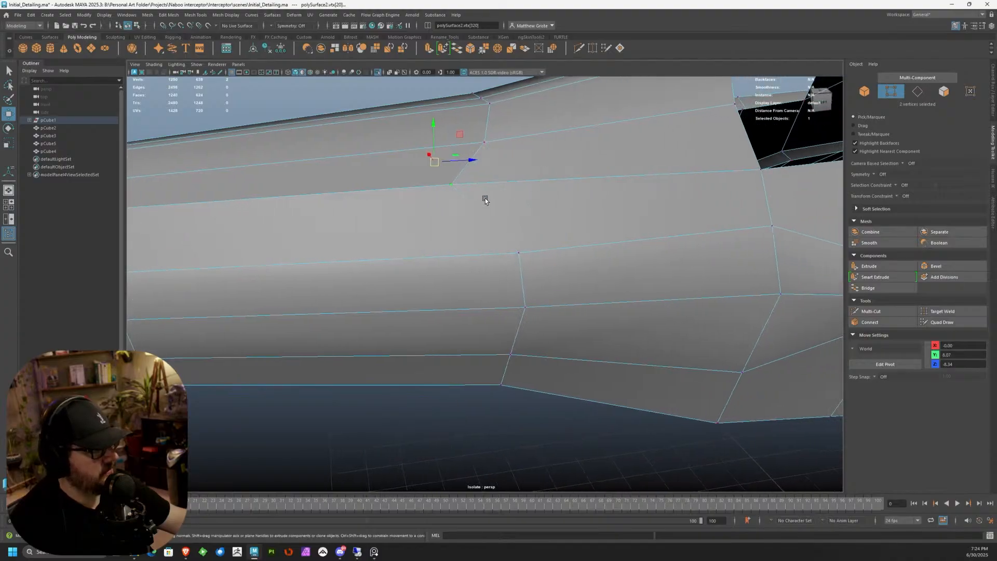
right_drag(475, 205, 474, 192)
double_click(474, 195)
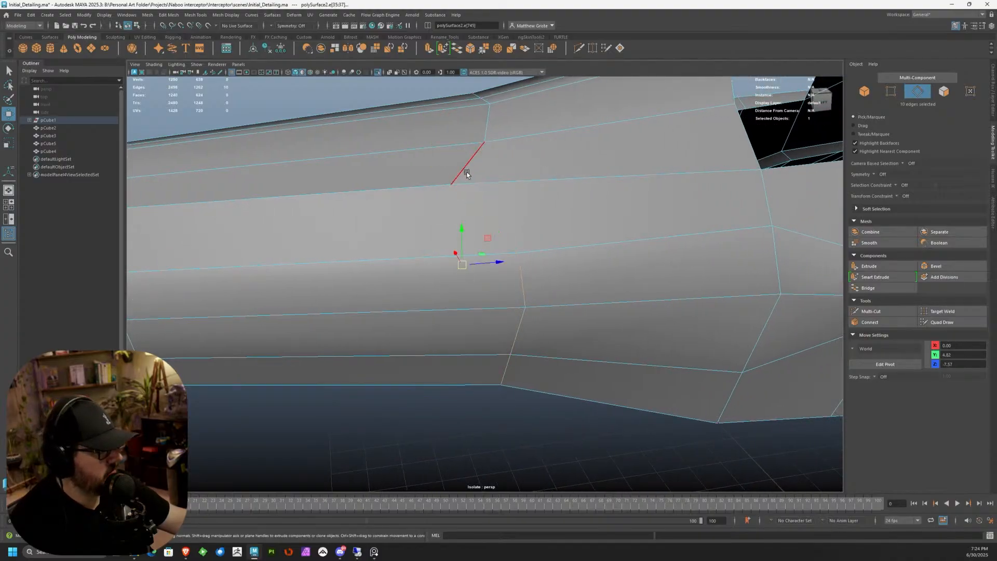
alt+drag(445, 185, 469, 192)
key(e)
key(r)
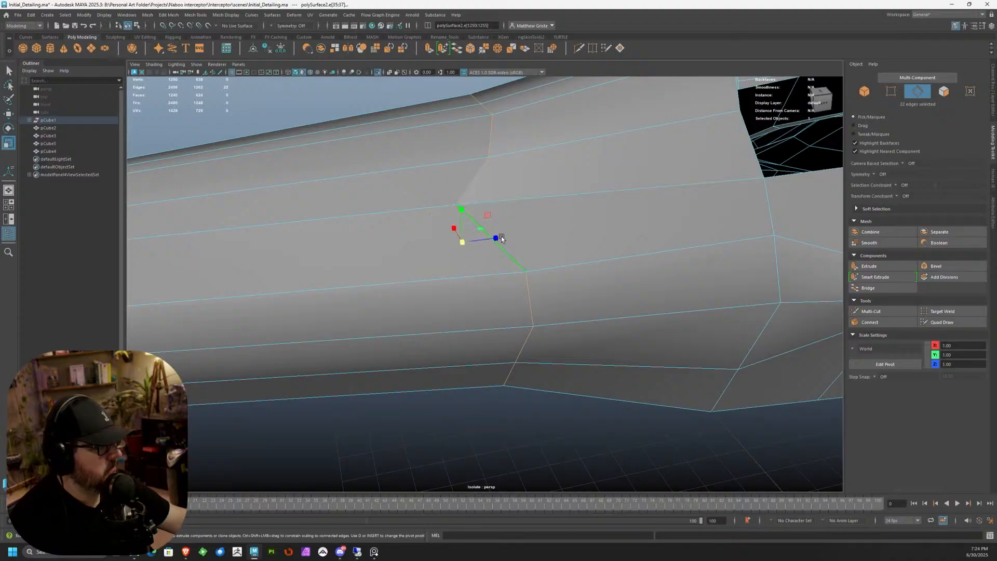
click(904, 196)
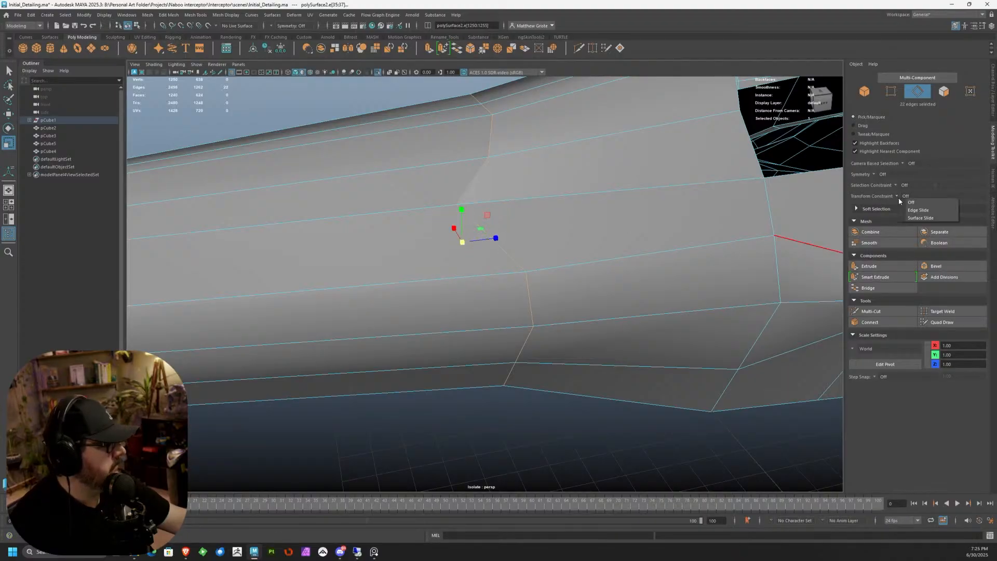
click(943, 210)
drag(497, 239, 456, 236)
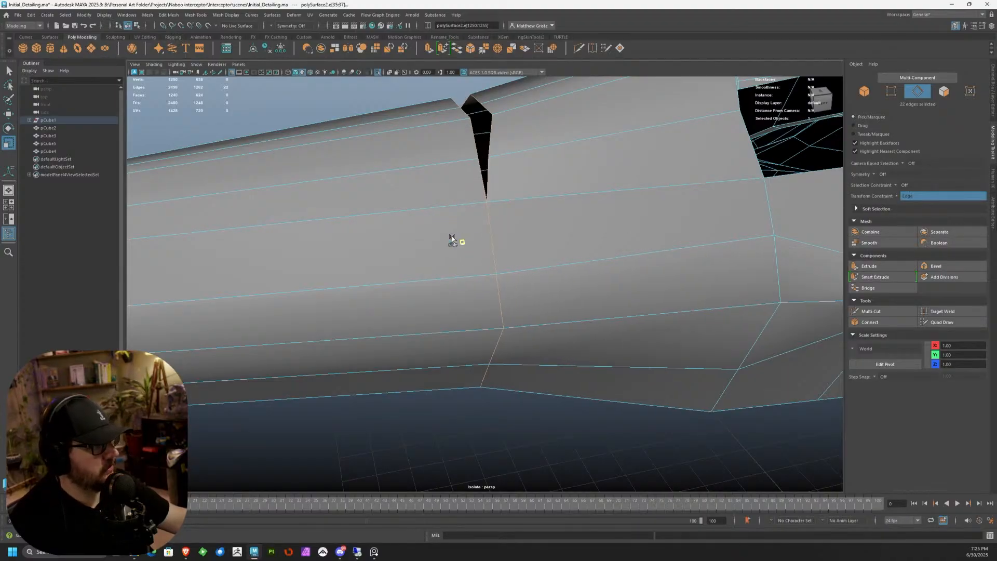
Step: Close the gaps along the straightened edge loop by joining the split vertices with Target Weld
alt+drag(468, 168, 483, 181)
right_drag(483, 181, 445, 180)
click(502, 259)
scroll(508, 259, up, 1)
click(934, 310)
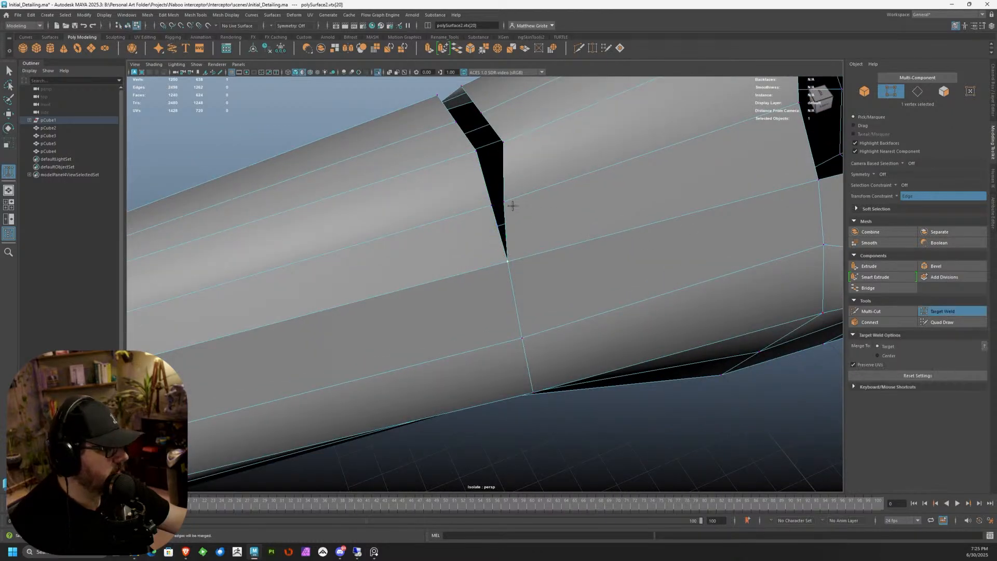
drag(505, 202, 482, 202)
key(ctrl+z)
drag(502, 143, 526, 150)
drag(507, 211, 543, 214)
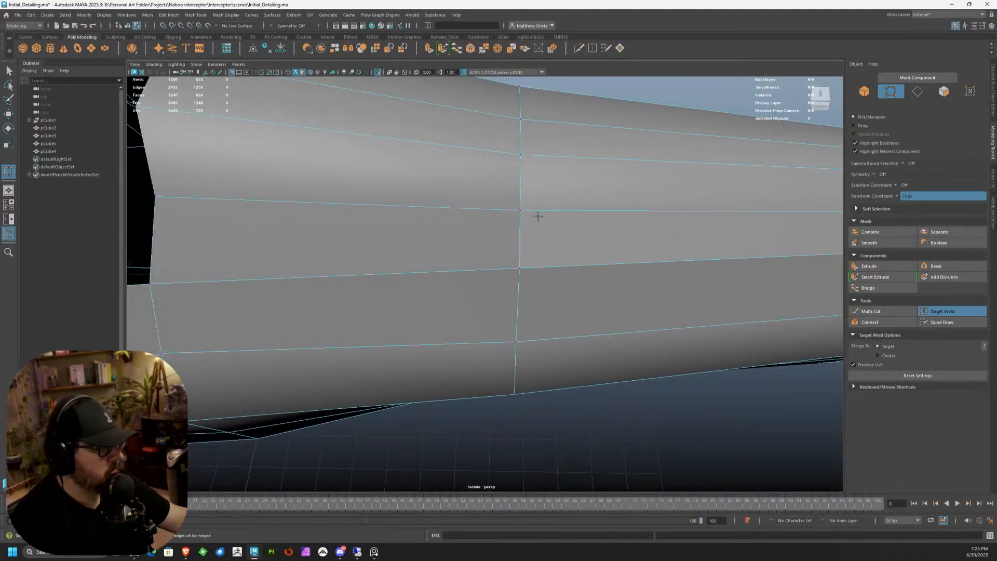
Step: Slide the whole welded edge loop forward along the nose to about -9.46 on Z
key(q)
right_drag(469, 153, 460, 131)
double_click(526, 130)
alt+drag(526, 129, 595, 184)
key(e)
key(w)
drag(475, 255, 498, 256)
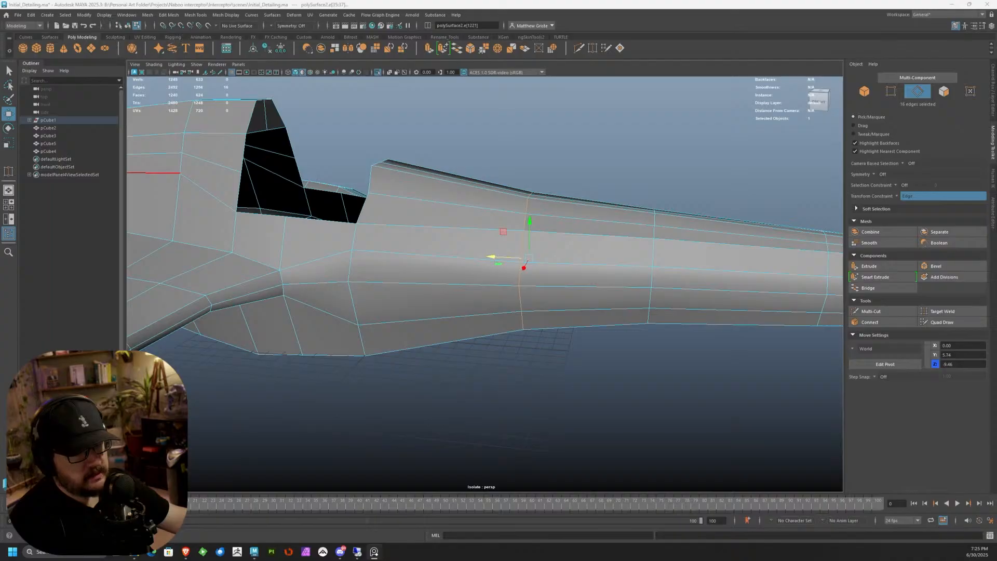
Step: Tilt the edge loop about X so its top leans toward the canopy, and scale it slightly along X with the transform constraint off
alt+drag(581, 207, 525, 216)
key(e)
key(r)
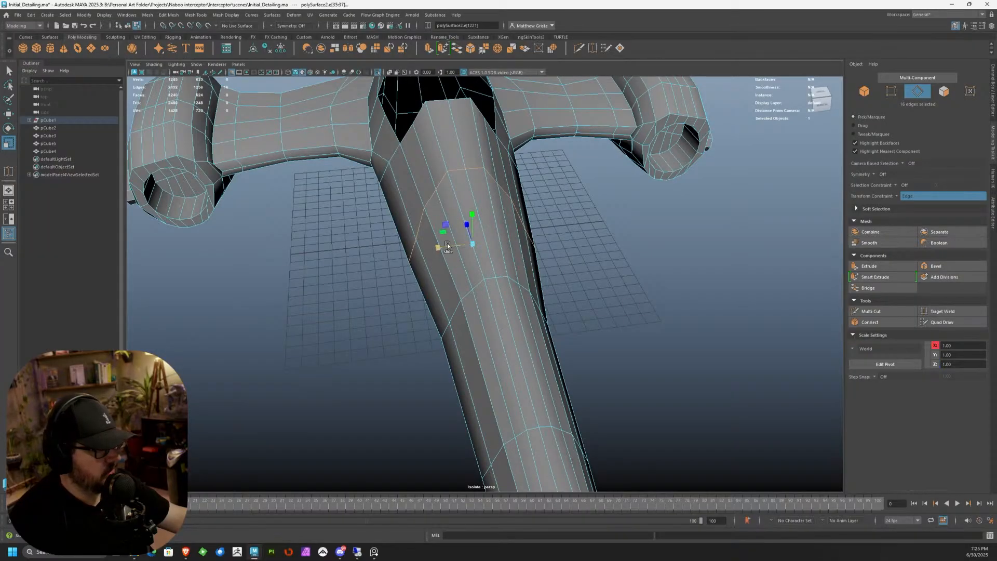
click(897, 196)
click(937, 199)
drag(436, 248, 437, 247)
Step: Tilt the next edge loop forward on the nose about X using the Edge Slide transform constraint
double_click(456, 312)
drag(457, 328, 546, 308)
key(e)
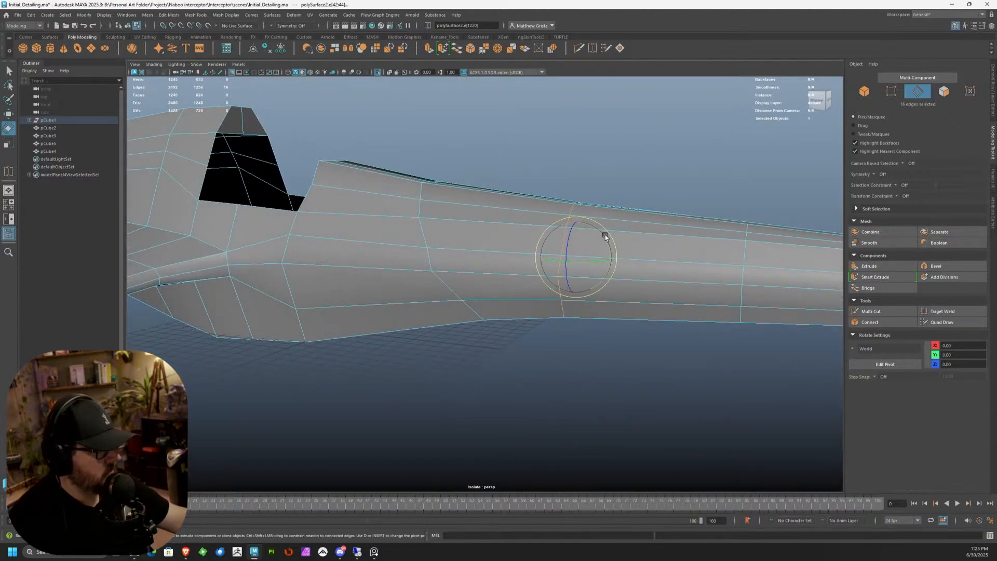
drag(597, 226, 603, 224)
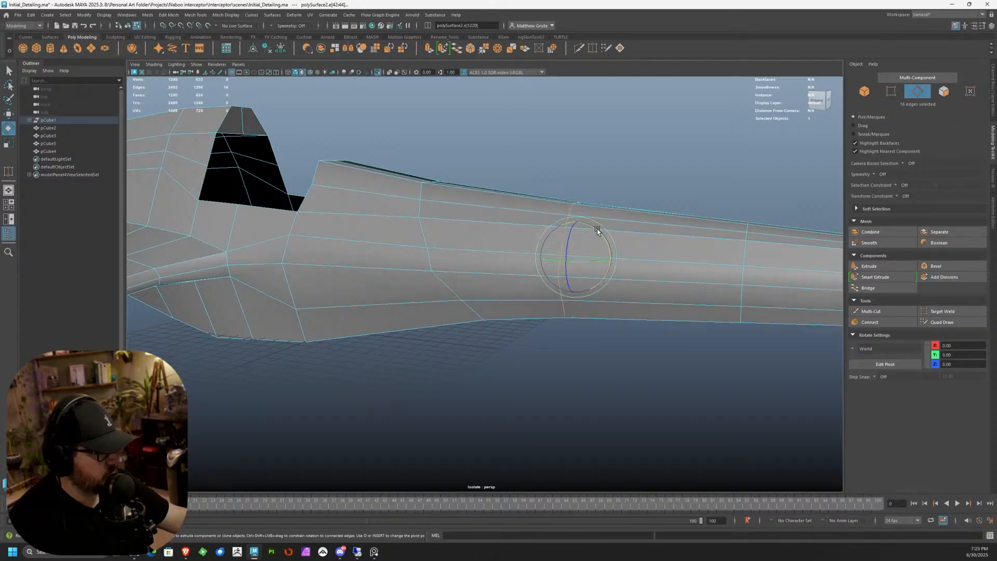
click(897, 197)
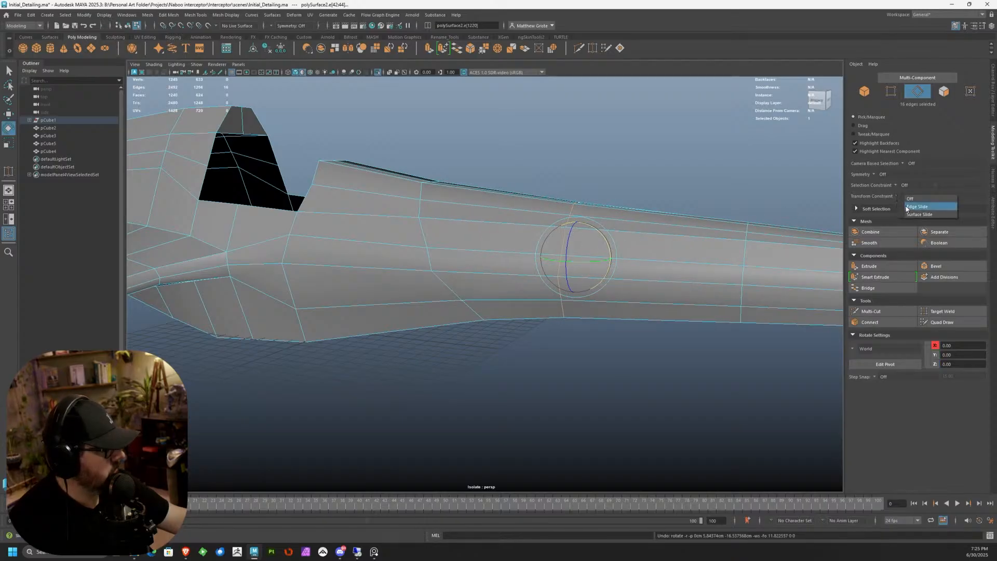
click(934, 205)
drag(589, 226, 585, 216)
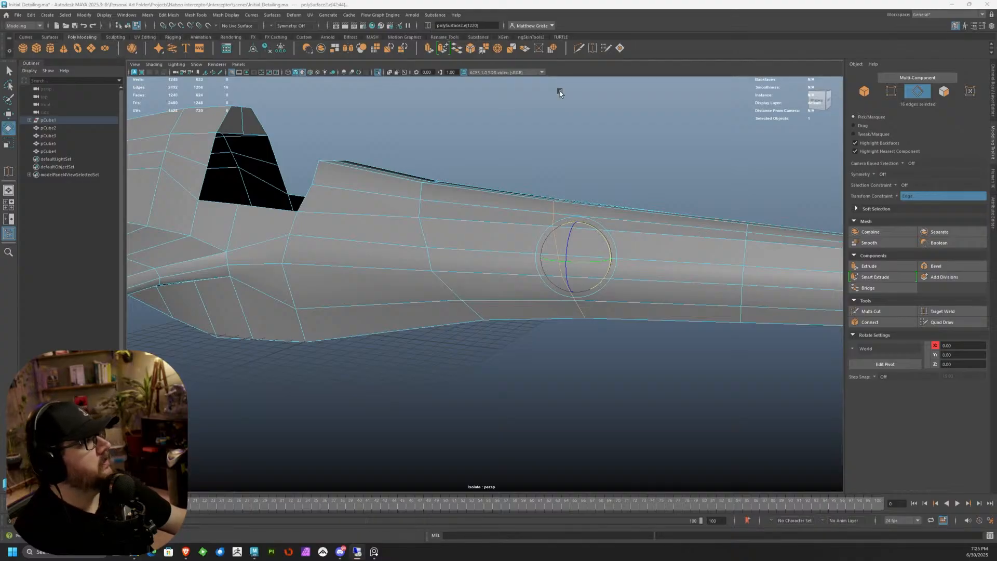
Step: Rotate the following edge loop toward the nose tip slightly about X, keeping it sliding along the surface
scroll(549, 161, up, 5)
alt+drag(555, 185, 625, 259)
scroll(518, 183, down, 2)
scroll(534, 231, up, 1)
scroll(630, 221, up, 3)
alt+middle_drag(624, 259, 440, 261)
double_click(504, 266)
drag(510, 258, 511, 256)
Step: Turn off the transform constraint, scale the selected nose edge loop slightly along X and deselect it
alt+drag(597, 241, 530, 264)
click(893, 194)
click(933, 198)
key(r)
drag(422, 288, 416, 287)
click(589, 245)
alt+drag(588, 245, 429, 185)
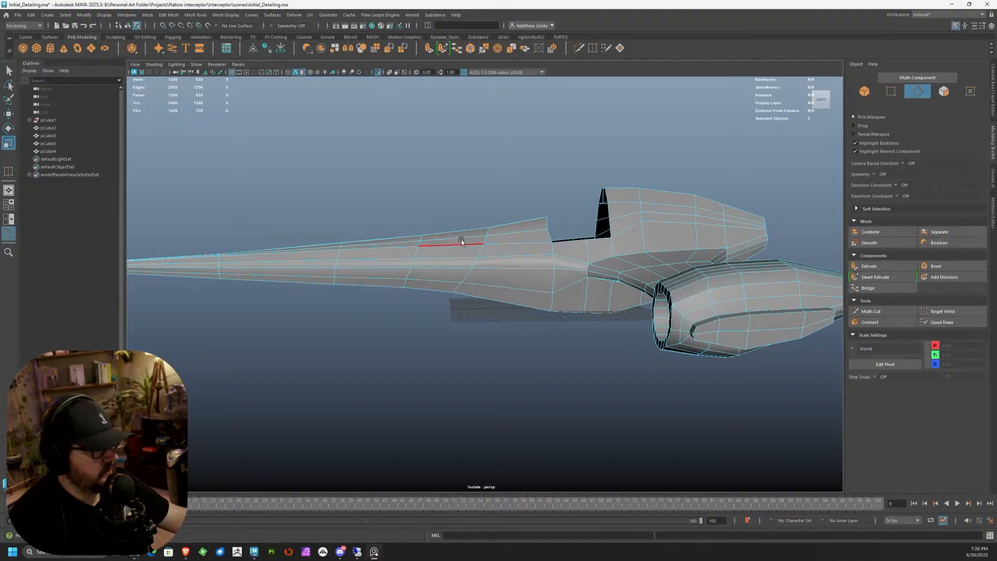
alt+drag(461, 239, 469, 245)
scroll(472, 251, up, 5)
alt+drag(475, 190, 423, 238)
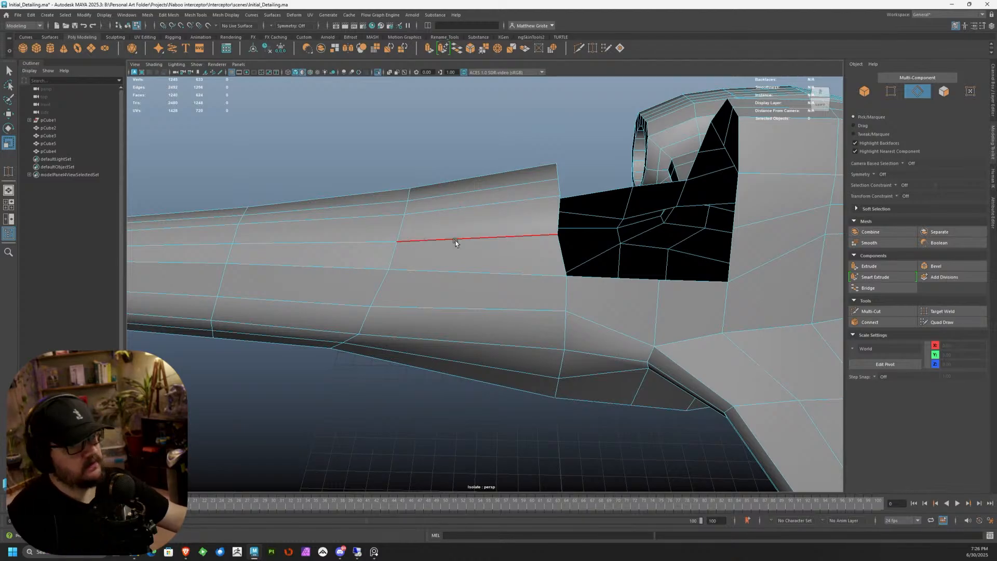
Step: Examine the edge flow along the nose's side and underside, from the canopy opening forward
scroll(492, 239, down, 3)
alt+drag(460, 263, 479, 244)
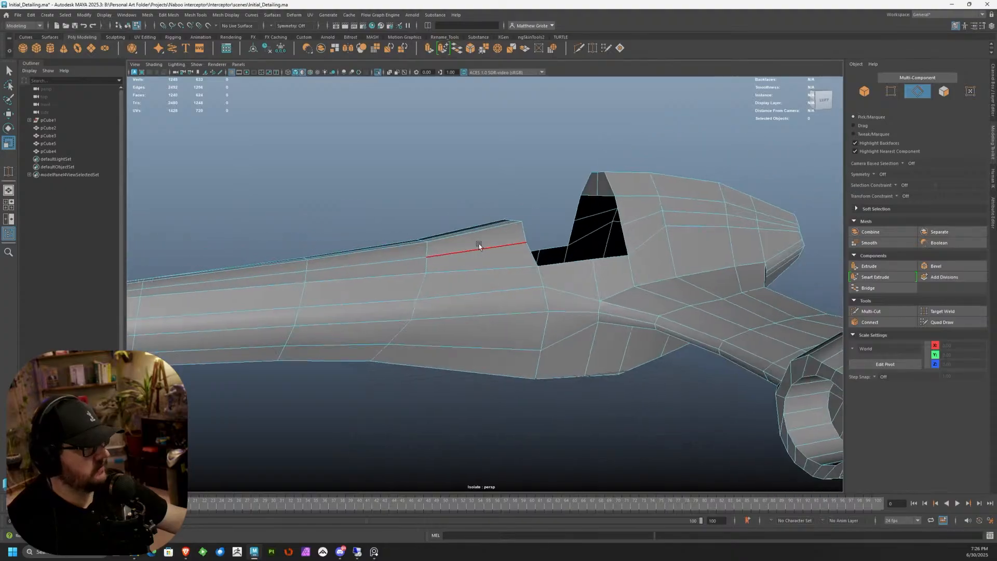
scroll(479, 244, down, 3)
scroll(473, 255, down, 3)
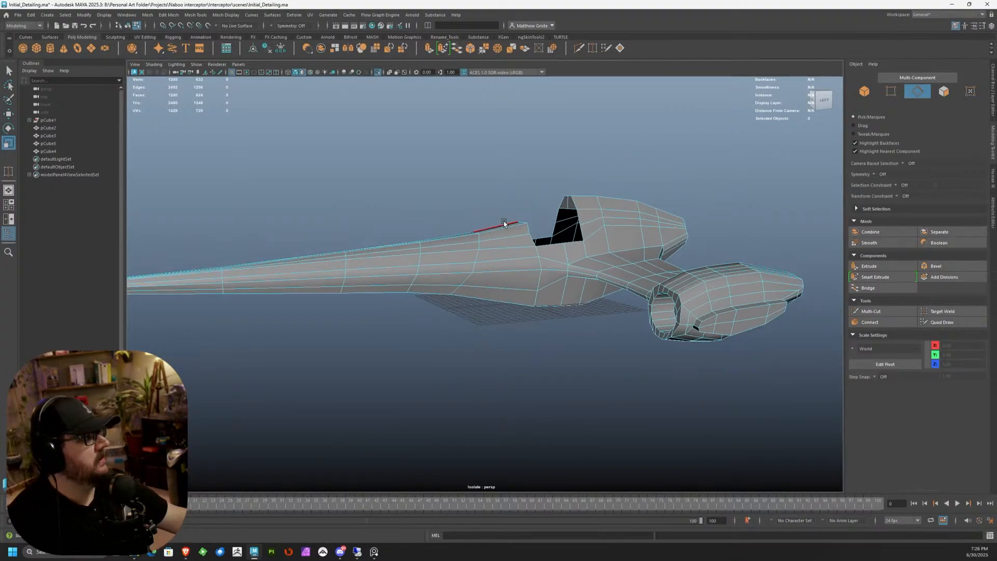
scroll(488, 220, down, 3)
mouse_move(442, 220)
alt+mouse_down()
mouse_move(468, 251)
mouse_move(430, 233)
alt+mouse_up()
scroll(466, 266, up, 5)
scroll(430, 233, up, 2)
scroll(438, 232, up, 5)
scroll(439, 209, up, 1)
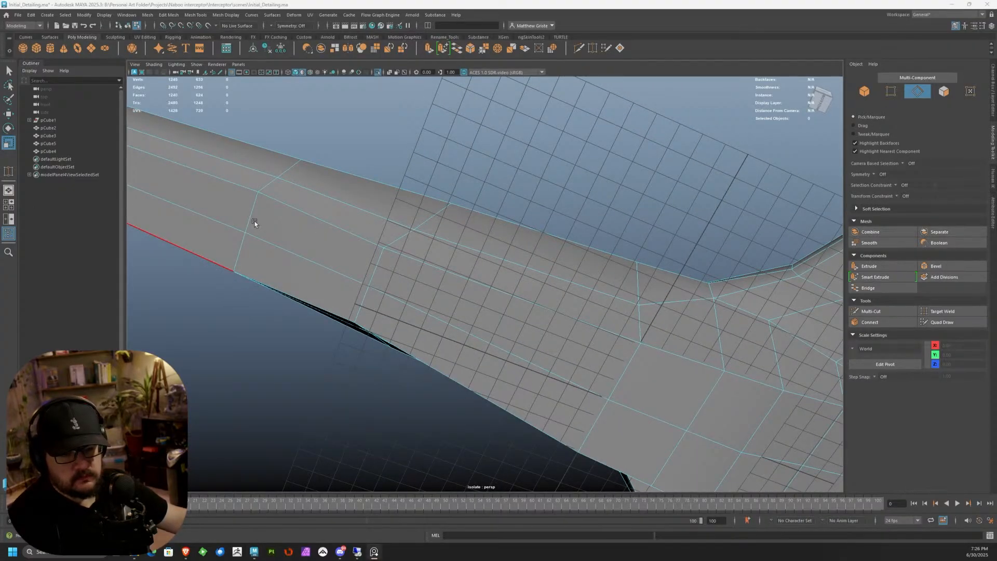
scroll(370, 264, down, 2)
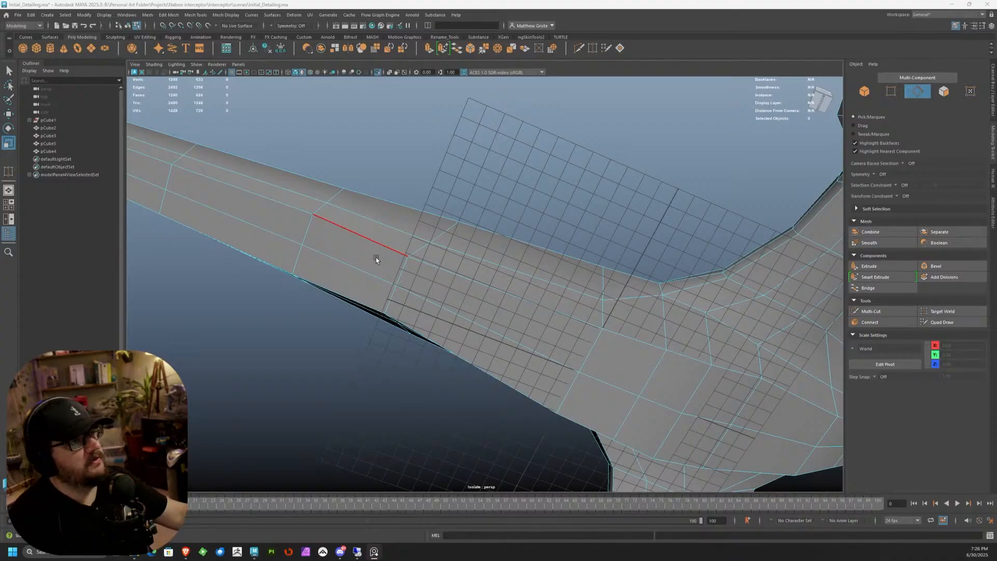
Step: Lower the centre vertex on the nose's underside, ahead of the belly, slightly along Y
alt+drag(410, 345, 580, 286)
right_click(324, 228)
alt+drag(323, 206, 298, 201)
click(283, 199)
shift+click(249, 196)
shift+click(345, 206)
key(w)
alt+drag(352, 195, 527, 250)
alt+middle_drag(527, 250, 395, 227)
click(440, 259)
drag(461, 287, 322, 253)
key(F9)
click(491, 245)
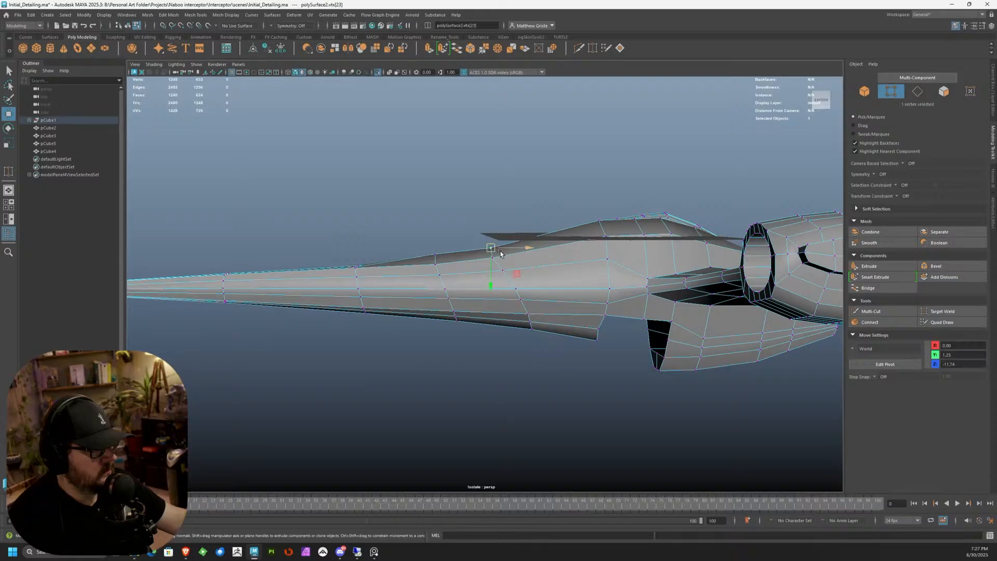
drag(491, 266, 488, 271)
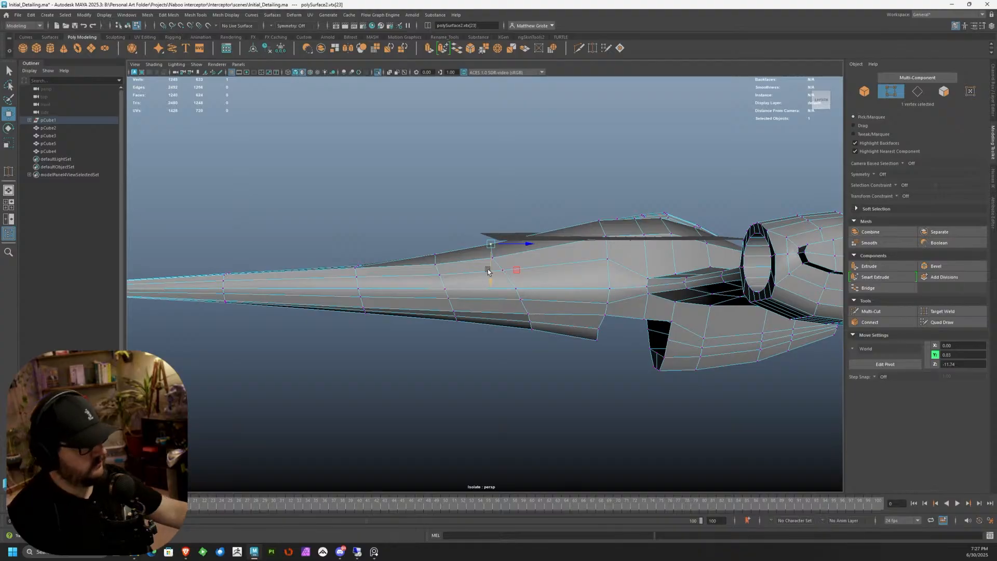
Step: Select four lengthwise edges on both sides of the nose ahead of the canopy and slide them down with the Edge Slide transform constraint
scroll(497, 266, down, 6)
alt+drag(498, 266, 547, 291)
scroll(529, 273, up, 6)
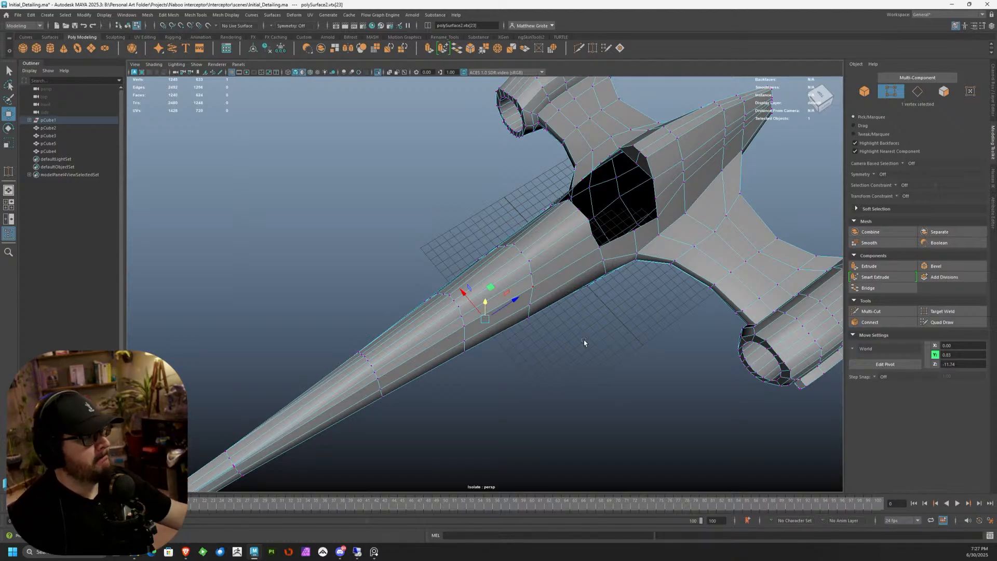
alt+drag(615, 267, 568, 237)
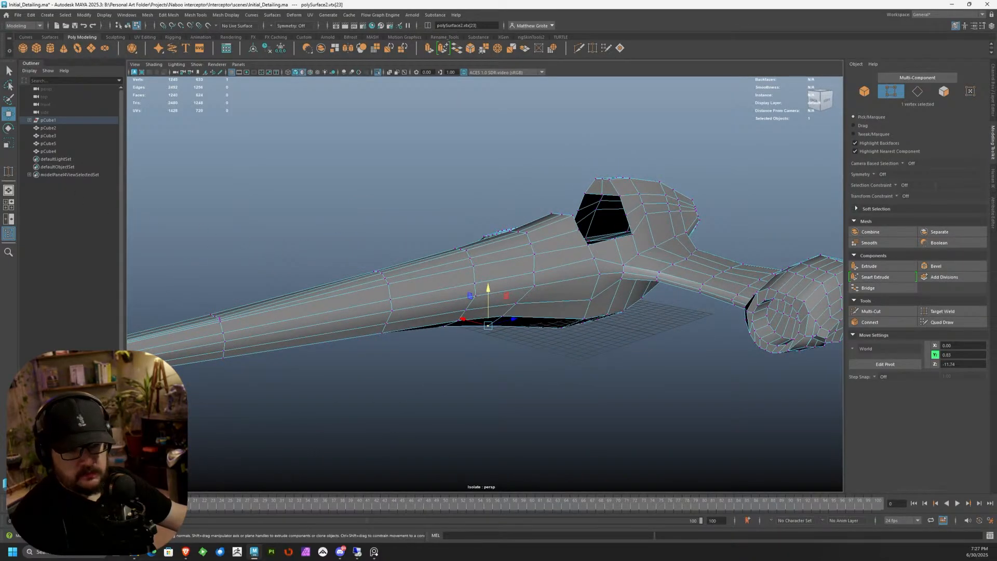
alt+drag(291, 254, 507, 258)
right_click(538, 246)
right_drag(538, 246, 539, 225)
click(543, 233)
shift+click(461, 252)
alt+drag(461, 252, 537, 260)
shift+click(464, 264)
shift+click(512, 271)
click(897, 196)
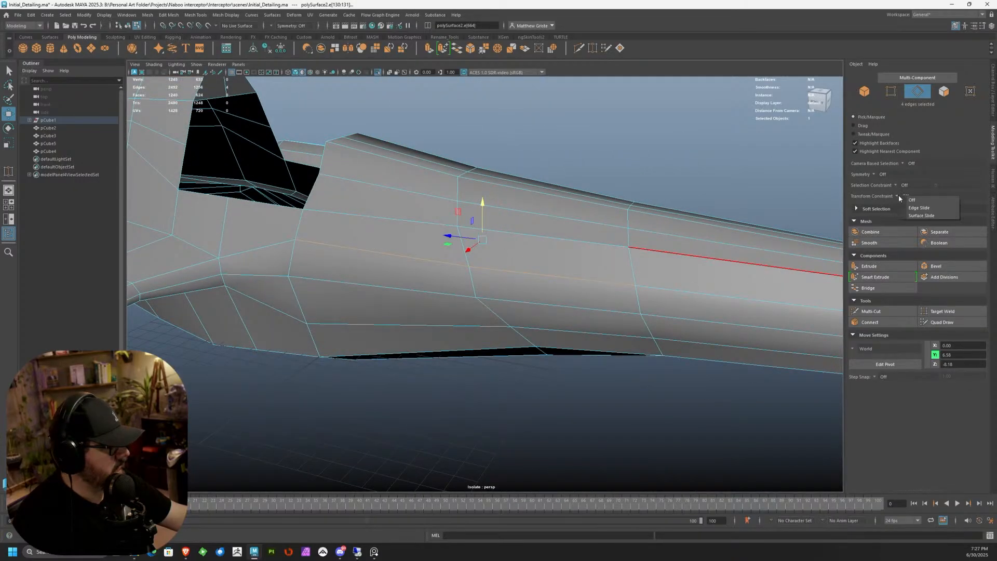
click(914, 207)
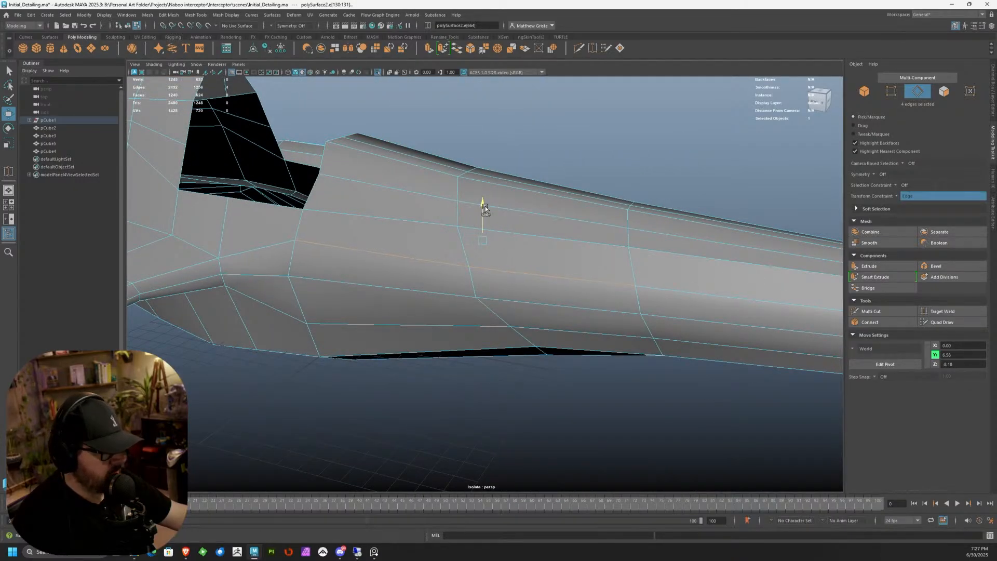
drag(487, 220, 592, 251)
Step: Slide the matching side vertices on the next loop forward downward along their edges, on both sides of the nose
click(656, 269)
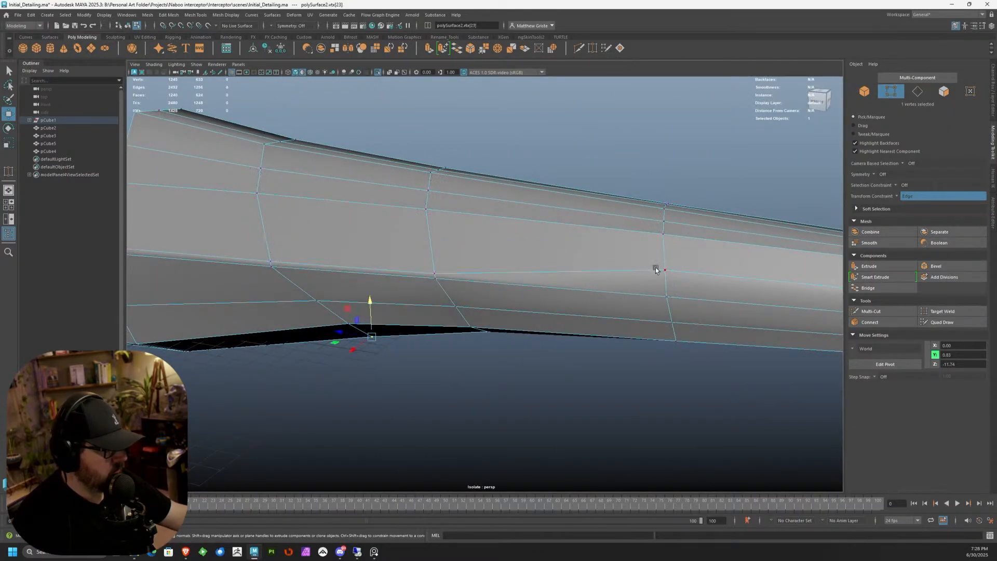
click(664, 269)
alt+drag(665, 269, 580, 269)
shift+click(311, 253)
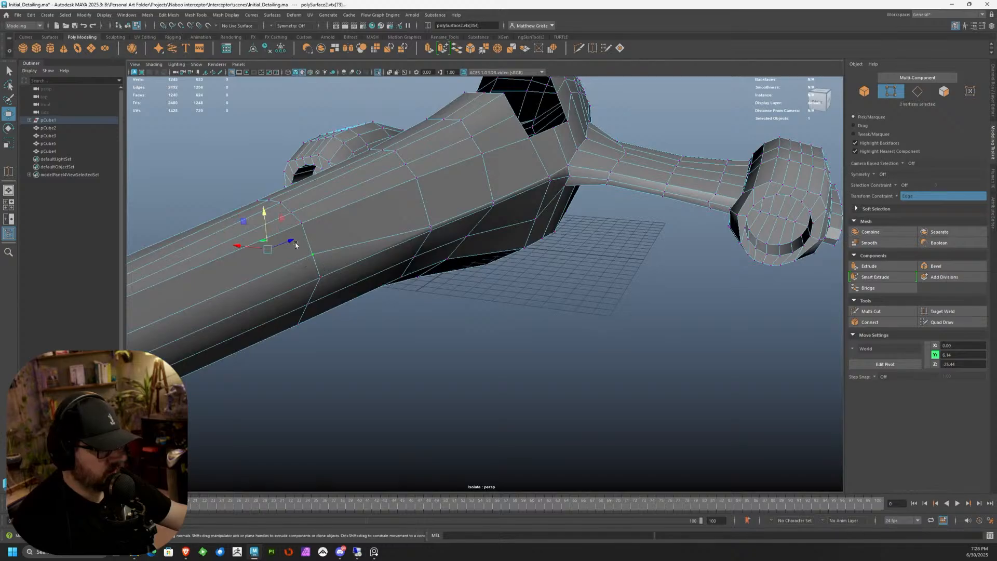
drag(263, 214, 493, 245)
Step: Slide the pair of side vertices on the loop nearer the nose tip downward along their edges
click(368, 230)
alt+drag(369, 230, 438, 260)
shift+click(472, 207)
drag(503, 159, 503, 182)
Step: Slide the side vertices at the nose tip and the centre vertex between them on the front face downward along their edges
alt+drag(503, 182, 507, 253)
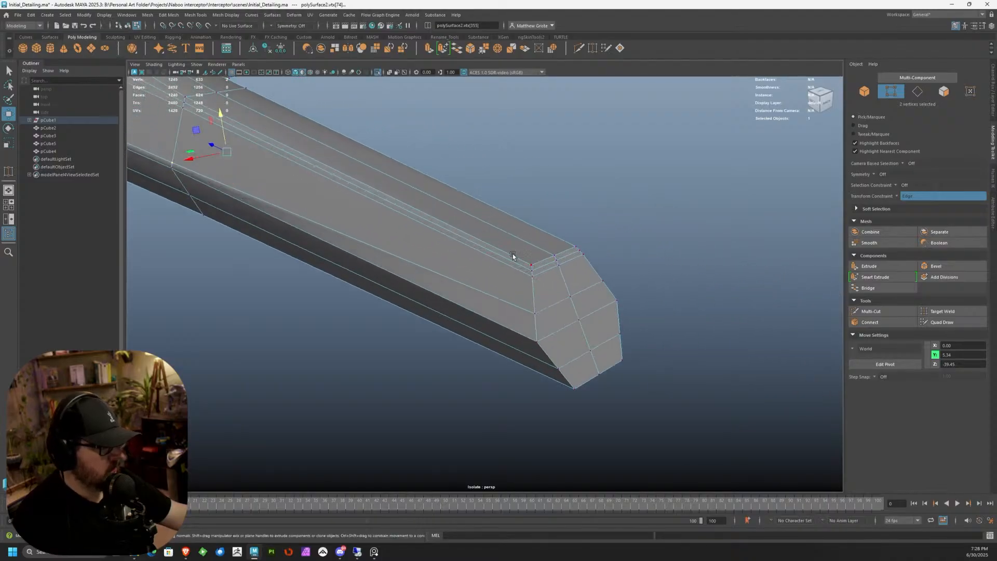
click(534, 310)
shift+click(602, 280)
drag(572, 267, 574, 289)
click(569, 296)
click(571, 296)
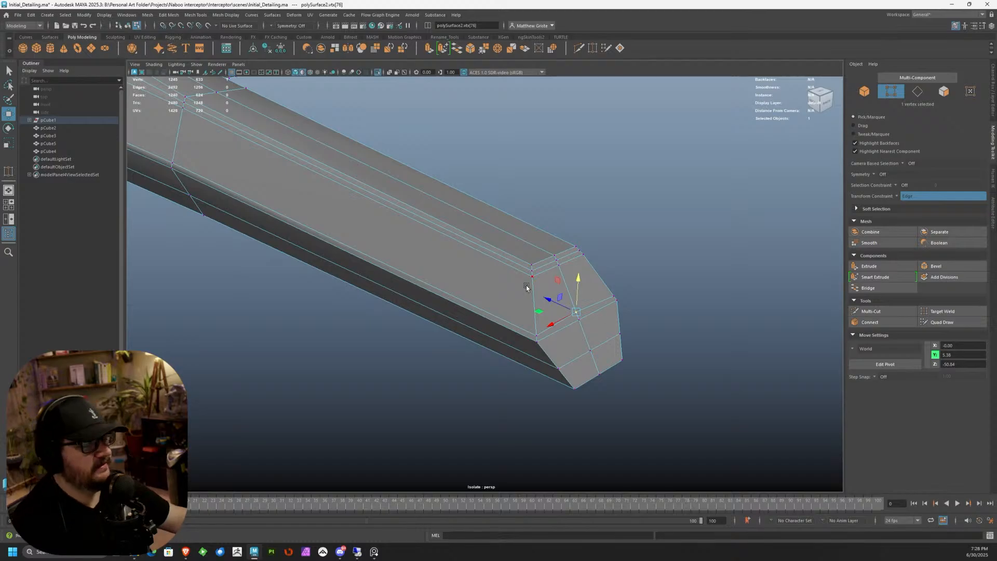
Step: Turn off the transform constraint and scale the mirrored lengthwise edges on the nose's underside slightly outward along X
alt+right_drag(537, 289, 465, 291)
alt+middle_drag(218, 178, 512, 263)
alt+drag(513, 263, 563, 188)
alt+middle_drag(499, 213, 570, 219)
alt+drag(570, 220, 397, 261)
key(q)
right_drag(323, 256, 322, 234)
click(322, 250)
alt+drag(327, 251, 646, 334)
shift+click(602, 311)
key(r)
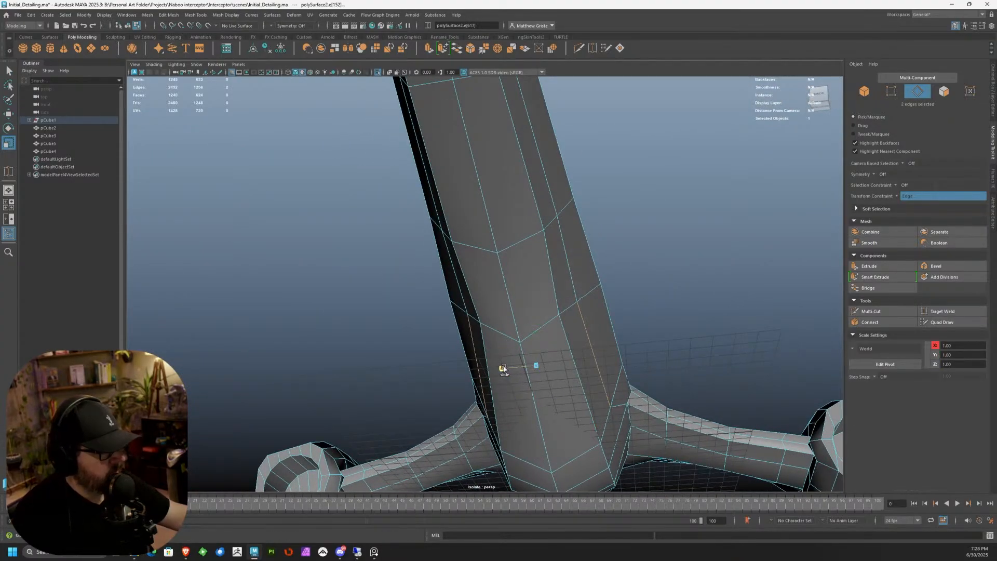
key(ctrl+z)
click(906, 197)
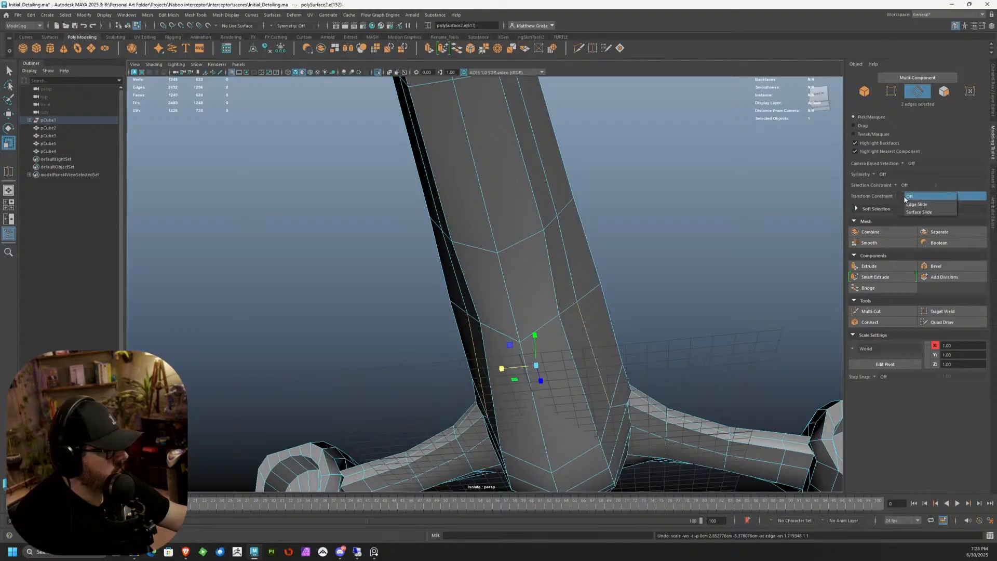
click(909, 197)
drag(502, 368, 495, 370)
Step: Select mirrored vertices on the underside edge loops of the nose and nudge them slightly along Y
right_drag(529, 310, 484, 307)
click(459, 313)
shift+click(588, 301)
alt+drag(592, 302, 519, 247)
click(512, 249)
shift+click(436, 241)
alt+drag(521, 259, 445, 230)
key(w)
drag(529, 300, 530, 297)
alt+drag(465, 254, 452, 238)
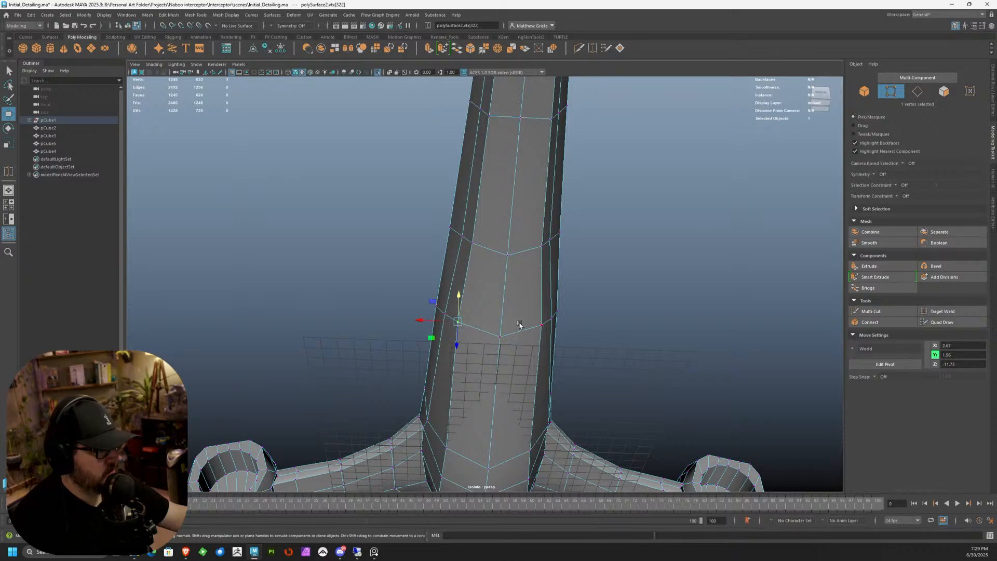
Step: Scale the mirrored pair of underside vertices ahead of the belly along X
key(e)
key(r)
drag(467, 326, 570, 297)
scroll(570, 297, up, 2)
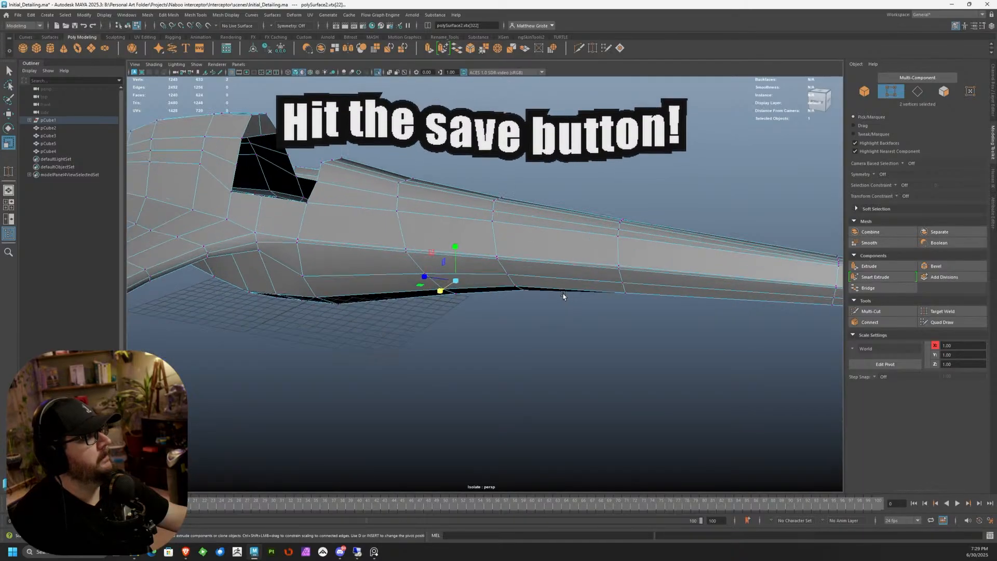
Step: Save the scene under the new name Interceptor_V001.ma in the project's scenes folder
click(19, 16)
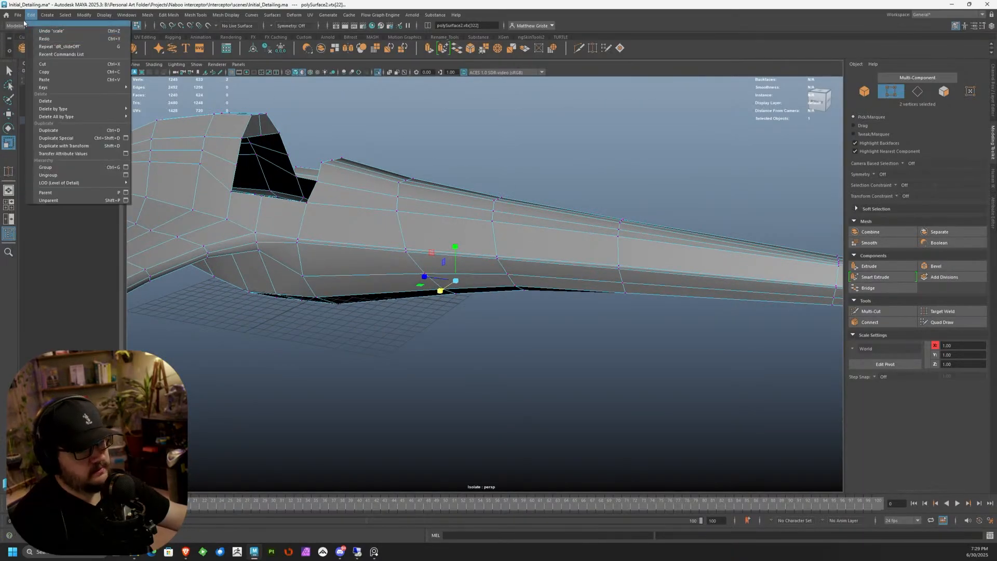
click(36, 60)
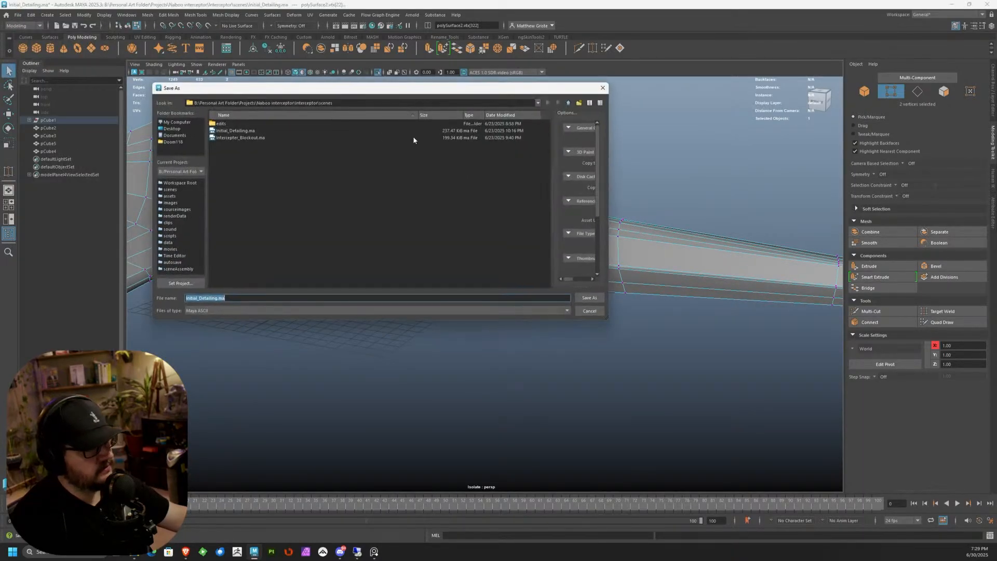
click(219, 298)
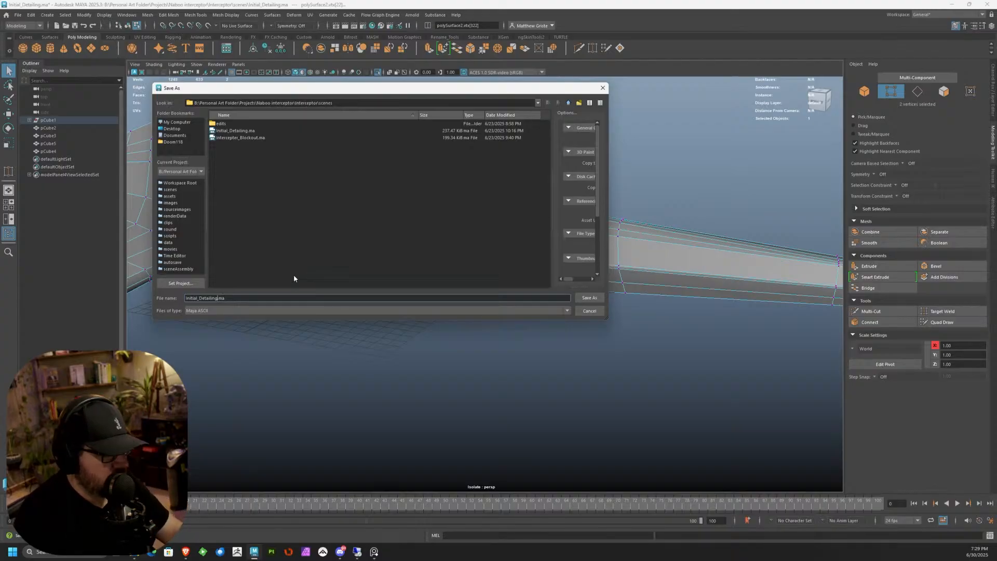
key(BackSpace)
key(BackSpace)
key(BackSpace)
key(BackSpace)
key(BackSpace)
key(BackSpace)
key(BackSpace)
key(BackSpace)
key(BackSpace)
key(BackSpace)
key(BackSpace)
key(BackSpace)
key(BackSpace)
key(BackSpace)
key(BackSpace)
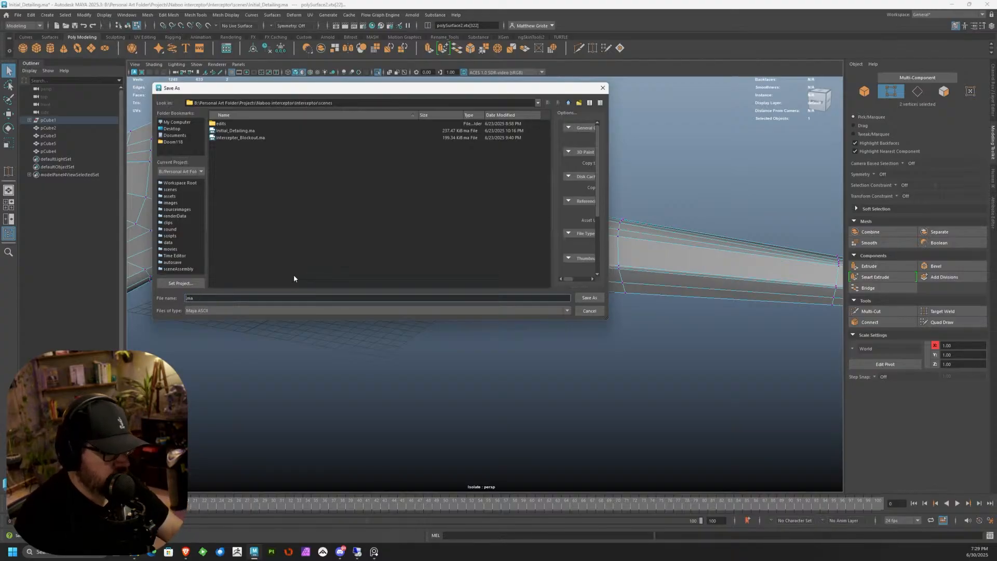
text(tercepto)
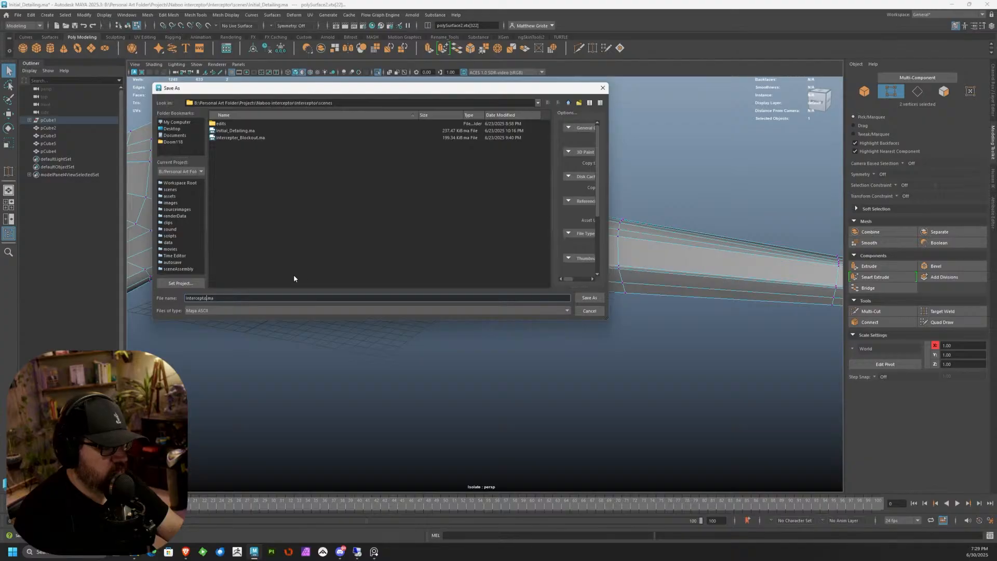
text(r_V001)
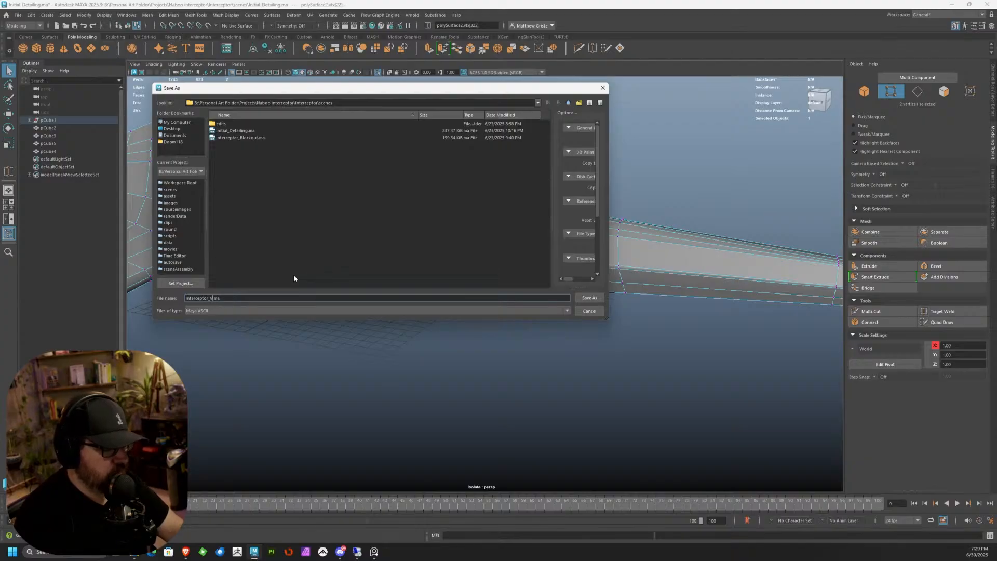
key(BackSpace)
text(1)
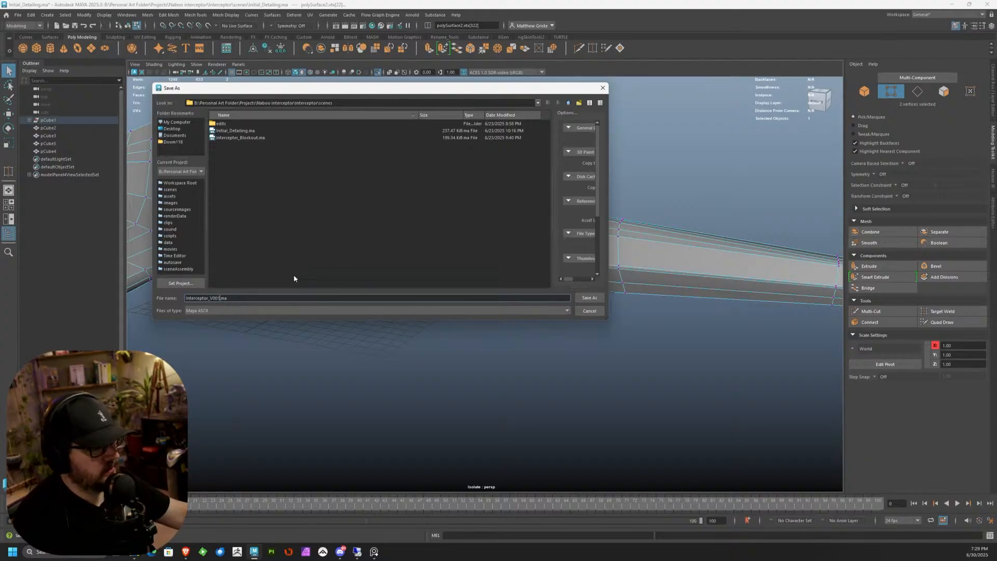
click(589, 298)
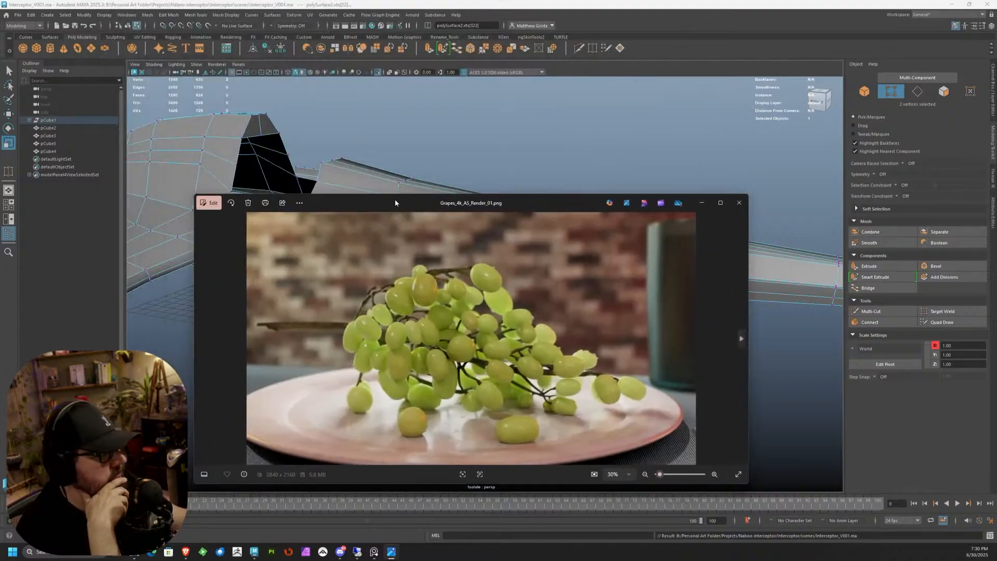
Step: View the Grapes_4k_AS_Render_01.png render enlarged in the image viewer, examine the grapes up close, and minimise the viewer
double_click(394, 199)
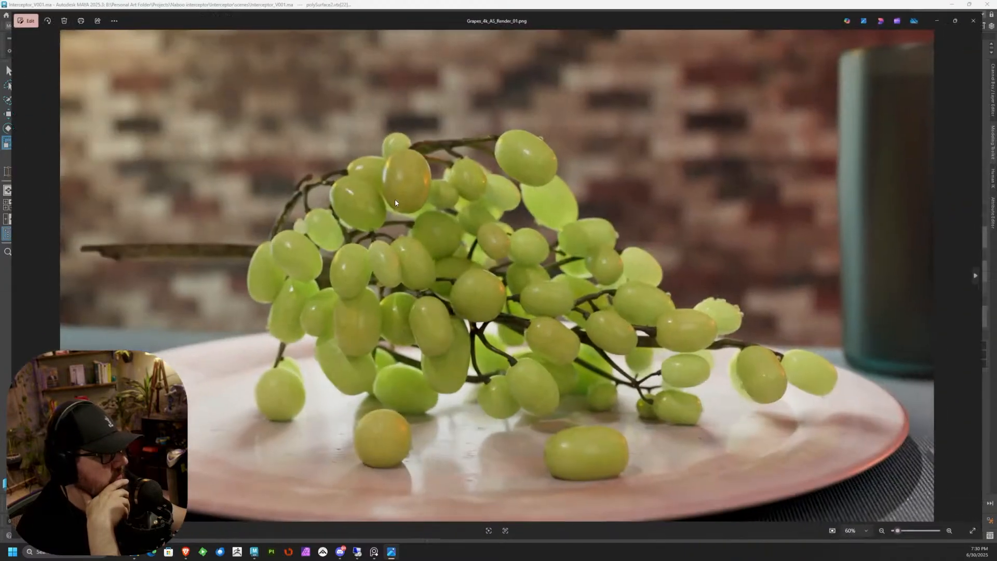
scroll(548, 275, up, 2)
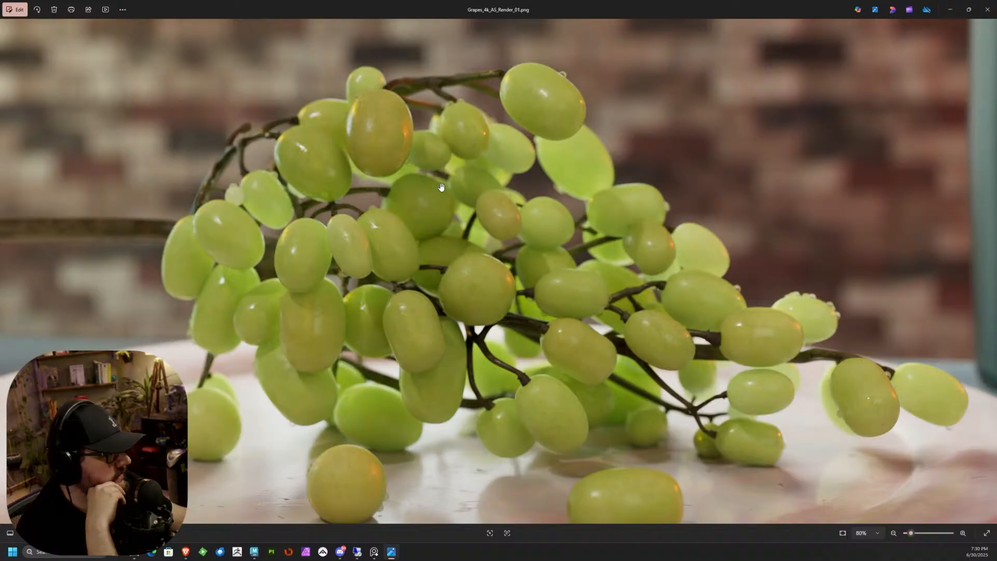
scroll(820, 392, down, 3)
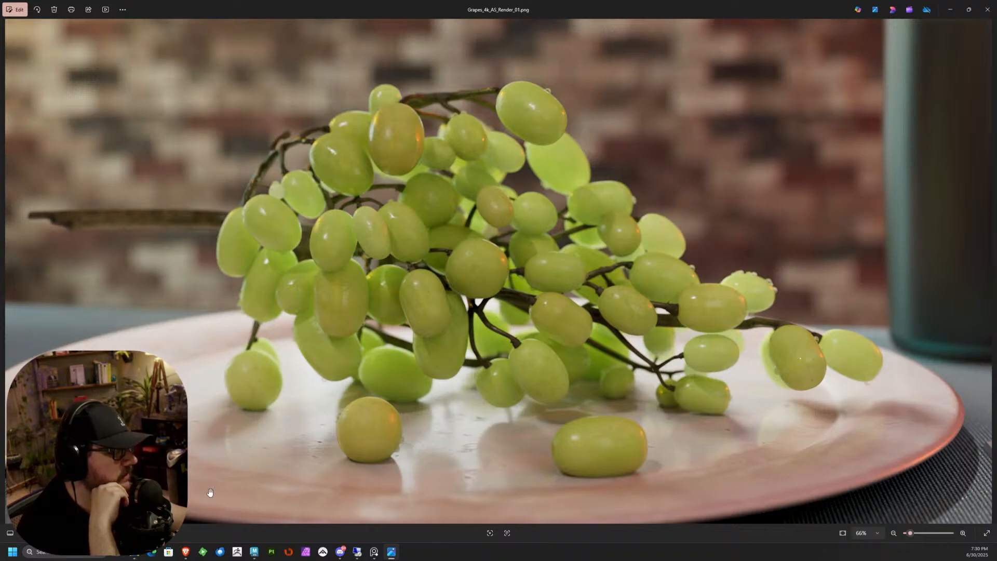
scroll(471, 473, down, 1)
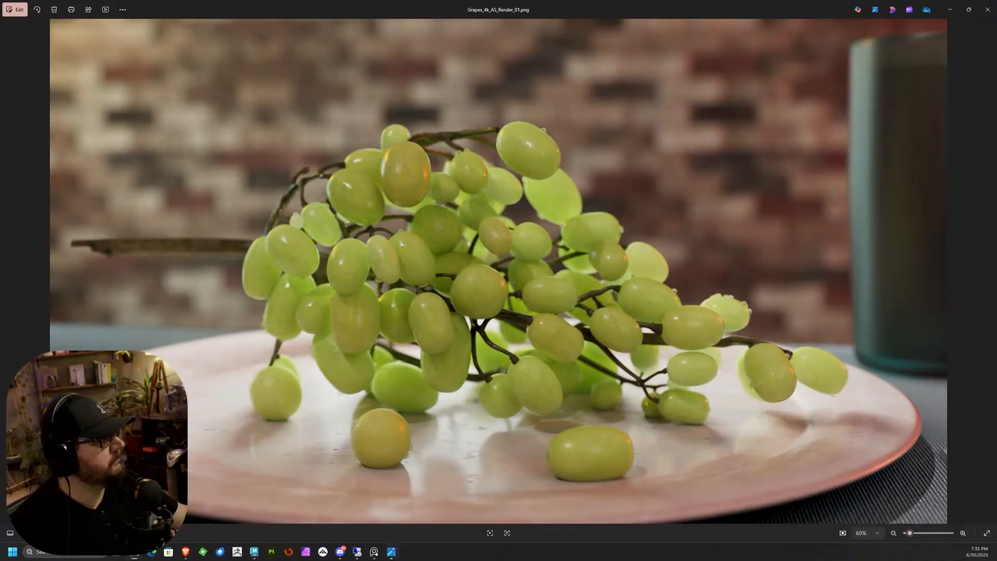
click(950, 9)
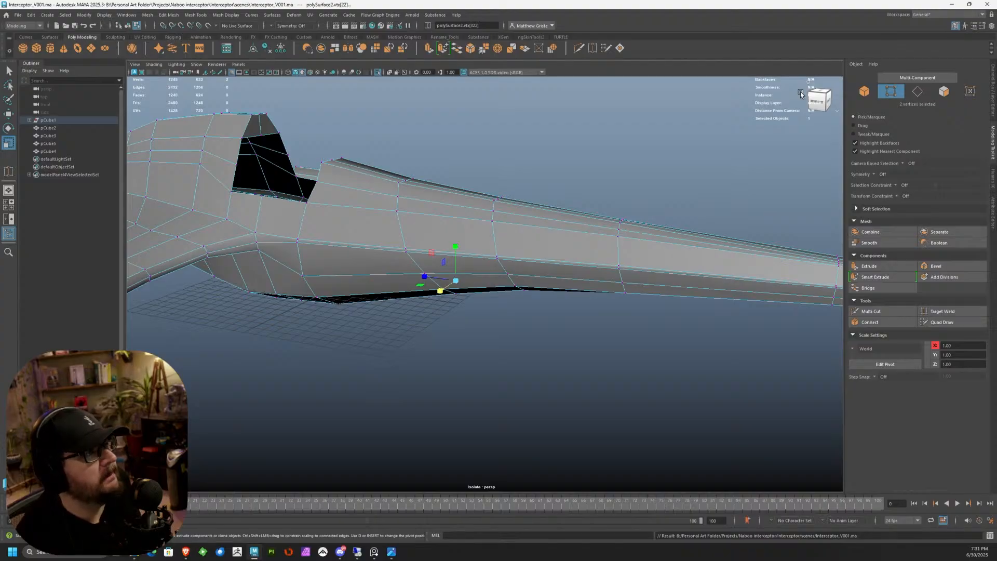
Step: Preview the hull mesh smoothed in object mode, check the nose surface, and return to the unsmoothed display
scroll(656, 233, up, 3)
alt+drag(574, 185, 501, 290)
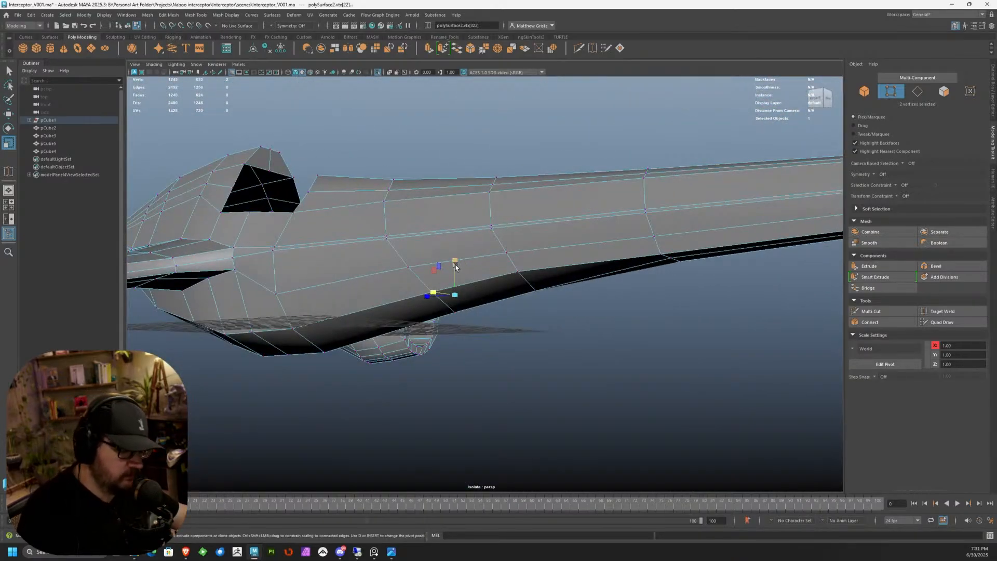
key(3)
right_drag(450, 249, 478, 228)
click(543, 313)
alt+drag(543, 312, 554, 241)
click(556, 242)
alt+drag(614, 243, 543, 240)
key(1)
Step: Extrude the two slanted faces of the rear hump that face the cockpit opening and inset them to form a border
alt+drag(642, 218, 558, 236)
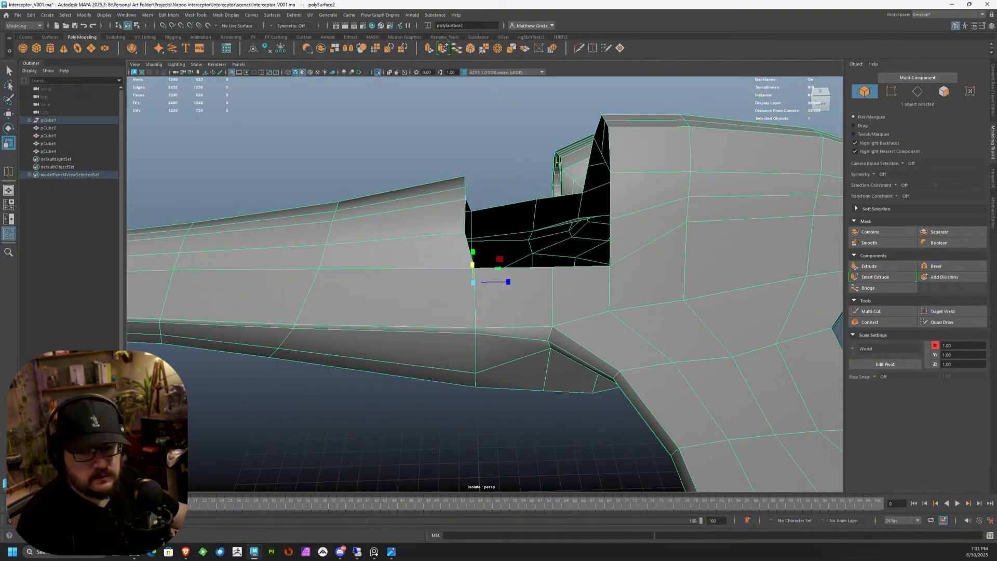
alt+drag(677, 201, 675, 187)
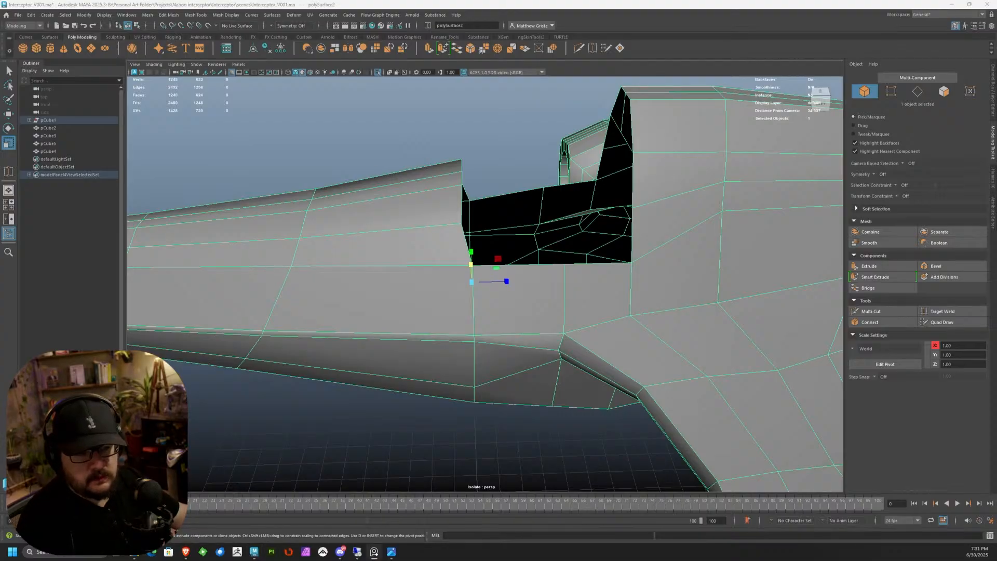
alt+drag(507, 133, 495, 149)
alt+middle_drag(495, 149, 458, 203)
scroll(458, 203, up, 5)
alt+drag(458, 203, 502, 132)
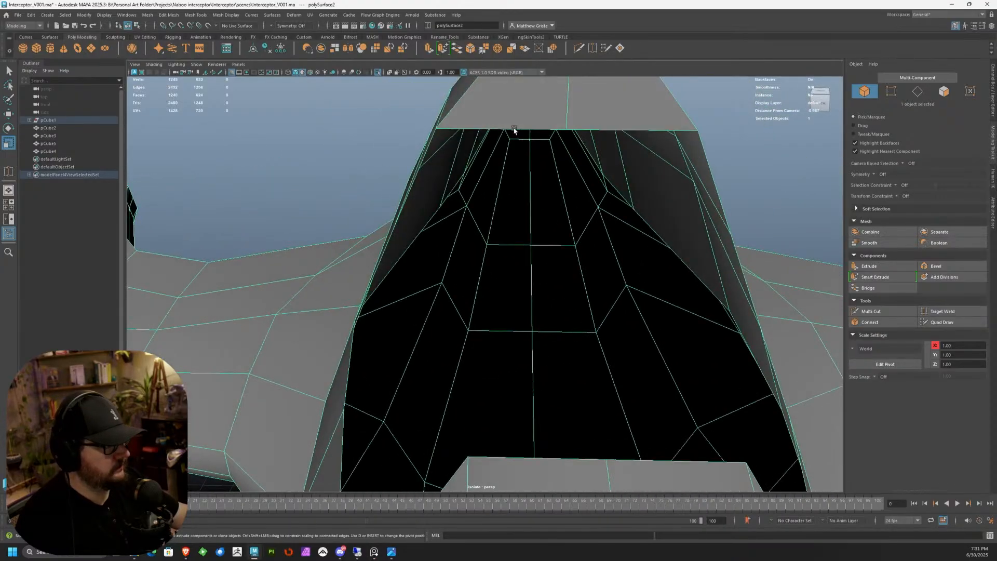
alt+middle_drag(502, 132, 478, 195)
right_drag(478, 195, 479, 228)
drag(479, 183, 627, 194)
click(429, 49)
alt+middle_drag(623, 169, 521, 167)
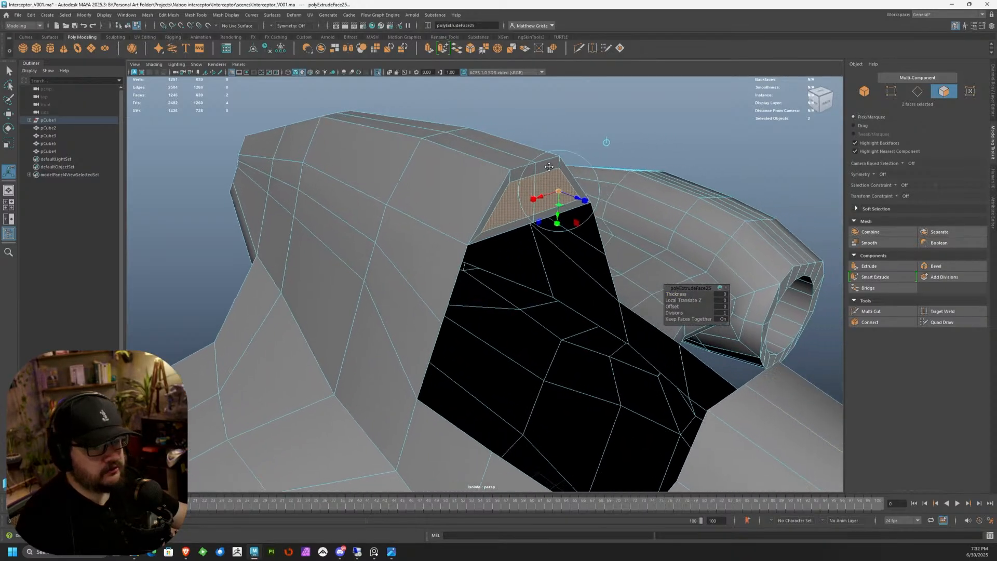
alt+drag(521, 167, 471, 156)
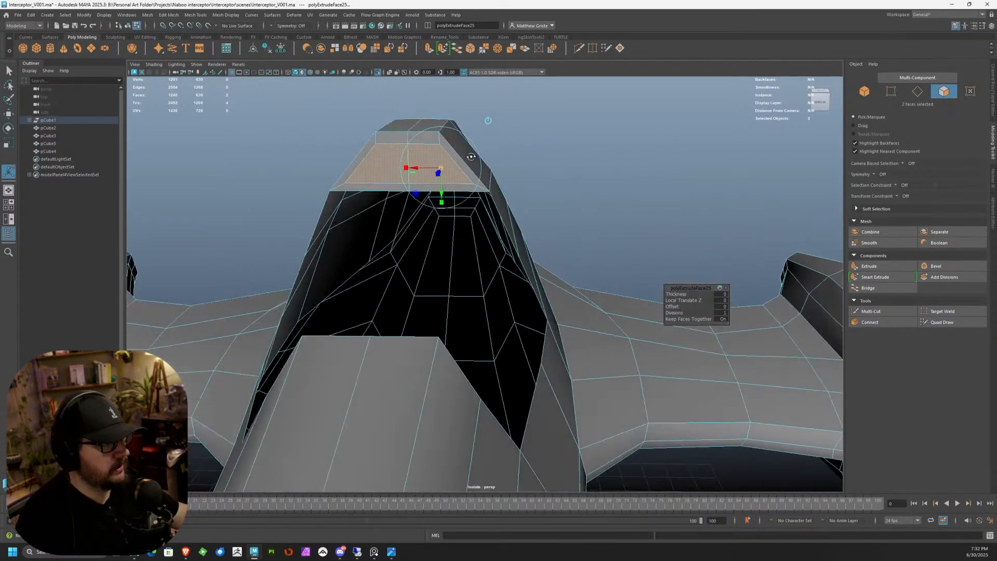
alt+drag(406, 165, 433, 165)
Step: Scale the inset panel, including its two upper corner vertices, along X to adjust the border around it
right_drag(382, 176, 382, 198)
click(450, 200)
key(r)
drag(451, 200, 403, 208)
right_drag(362, 187, 331, 186)
click(340, 177)
alt+drag(342, 177, 451, 176)
shift+click(431, 167)
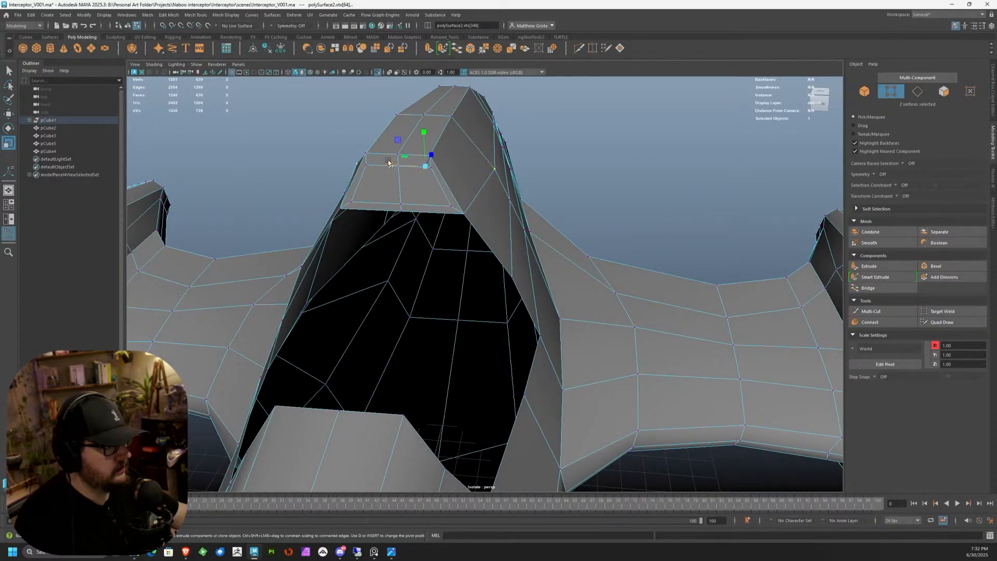
drag(393, 164, 401, 164)
Step: Raise the two narrow border faces above the inset panel along Y
alt+drag(403, 165, 470, 165)
right_drag(469, 163, 469, 183)
click(459, 161)
shift+click(475, 151)
key(w)
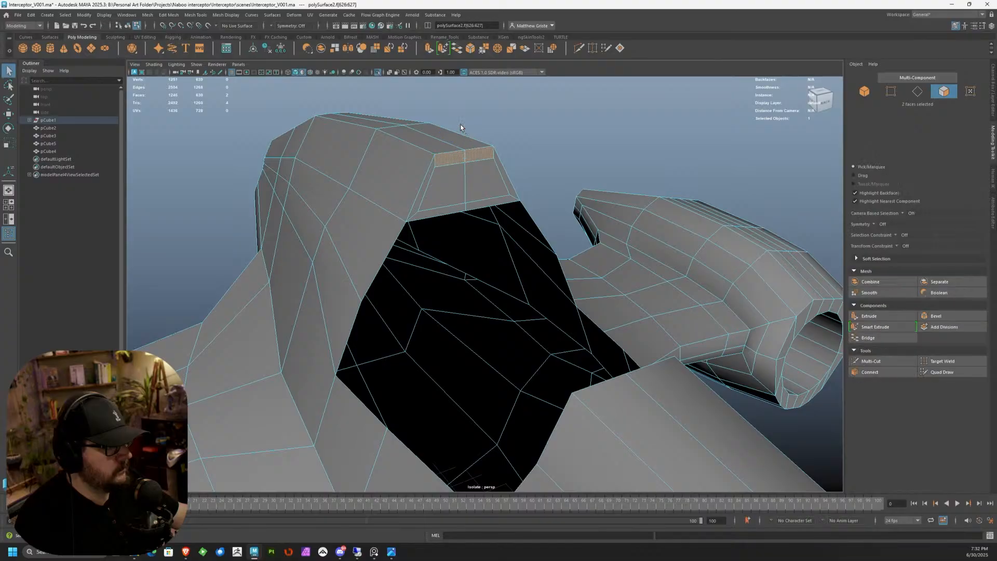
drag(471, 139, 465, 115)
Step: Extrude the two inset faces into the hump in two stages, the second about 2.17 units deep, to form a recess
right_drag(453, 164, 453, 186)
click(451, 183)
alt+drag(482, 167, 447, 197)
shift+click(447, 197)
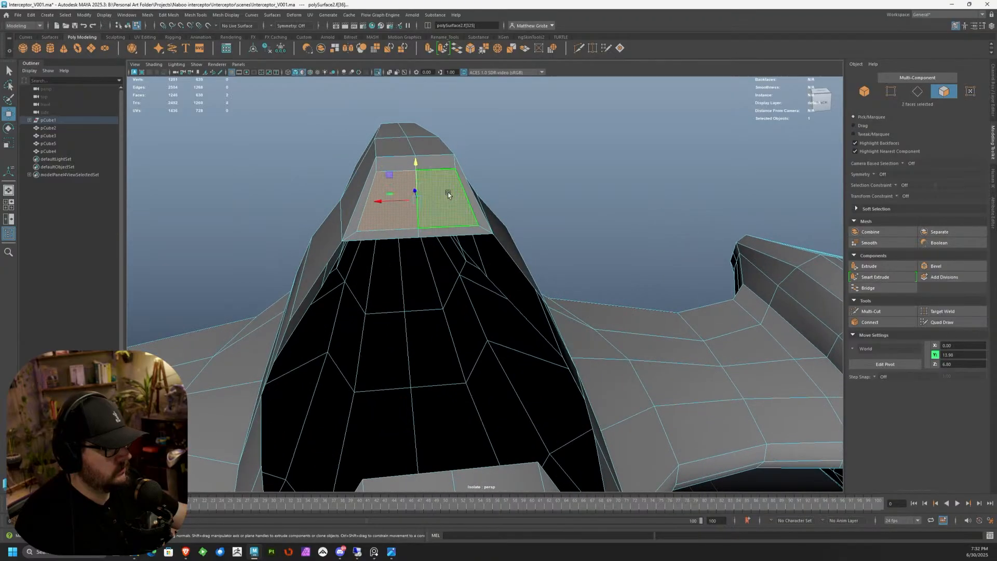
click(429, 47)
alt+drag(479, 118, 524, 182)
alt+drag(524, 183, 459, 200)
alt+drag(459, 199, 433, 225)
key(ctrl+e)
alt+drag(434, 225, 396, 219)
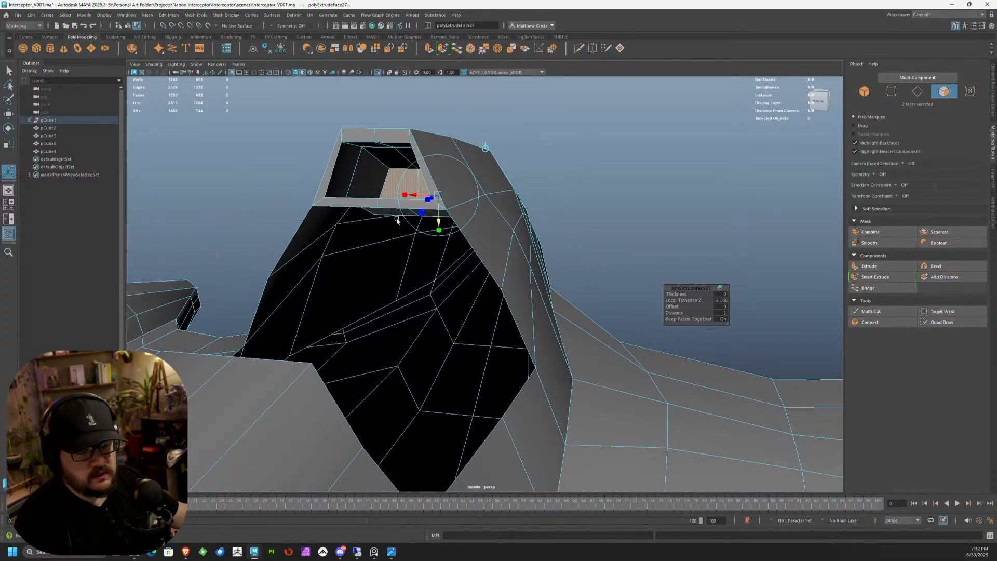
Step: Extrude the two faces at the end of the recess once more, about 2 units deeper into the hump
alt+drag(458, 197, 419, 208)
key(ctrl+e)
alt+drag(476, 193, 437, 140)
key(ctrl+z)
drag(456, 181, 433, 240)
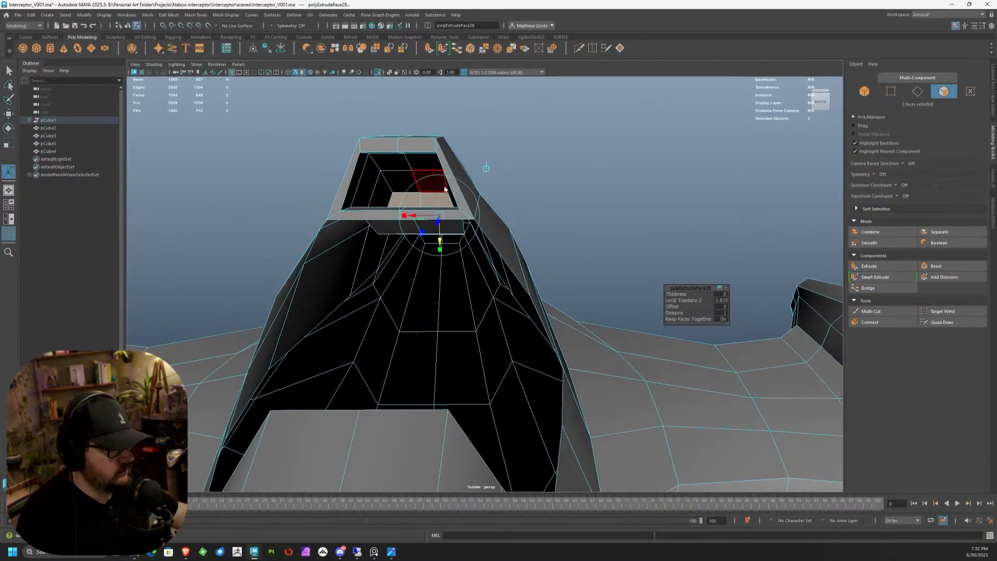
Step: Preview the hull smoothed in object mode, check the recess, and return to the unsmoothed display
key(q)
right_drag(445, 190, 501, 158)
click(504, 157)
scroll(495, 166, down, 6)
alt+drag(481, 175, 592, 201)
click(475, 210)
key(3)
click(476, 161)
click(438, 222)
key(1)
scroll(438, 223, up, 10)
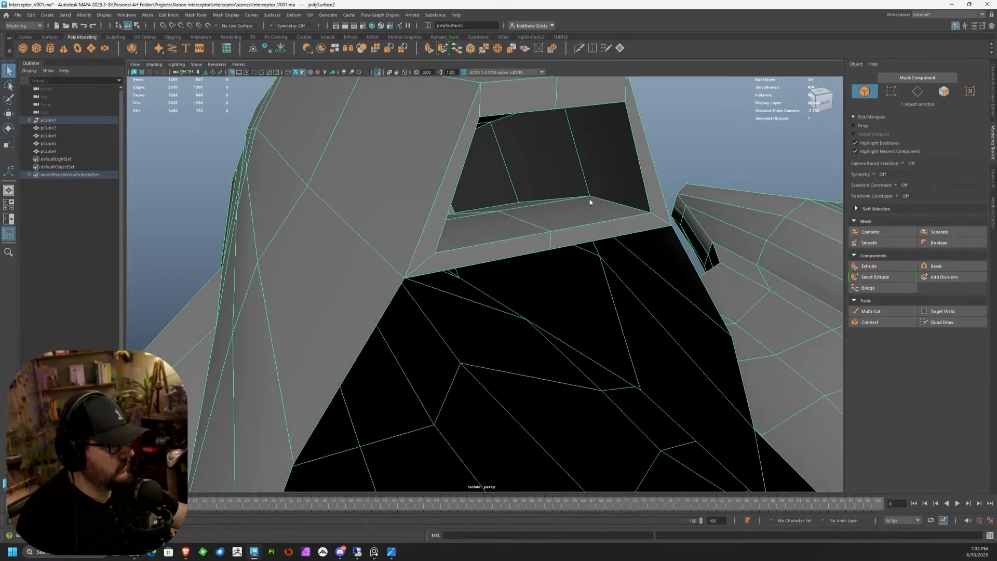
Step: Scale the two upper edges of the recess opening inward along X
key(F2)
double_click(597, 107)
alt+drag(596, 106, 345, 154)
right_click(346, 154)
click(504, 133)
key(e)
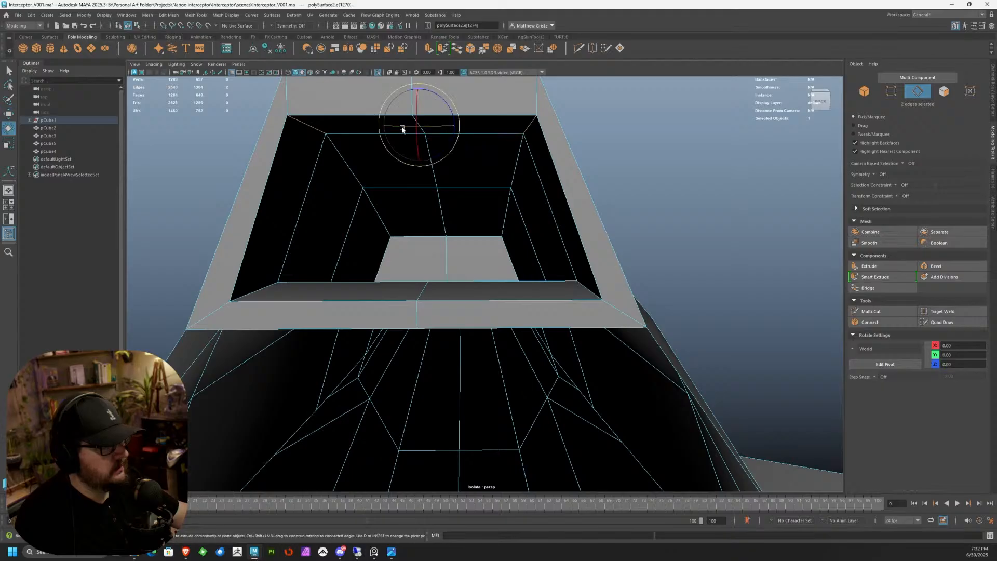
key(r)
drag(390, 127, 387, 126)
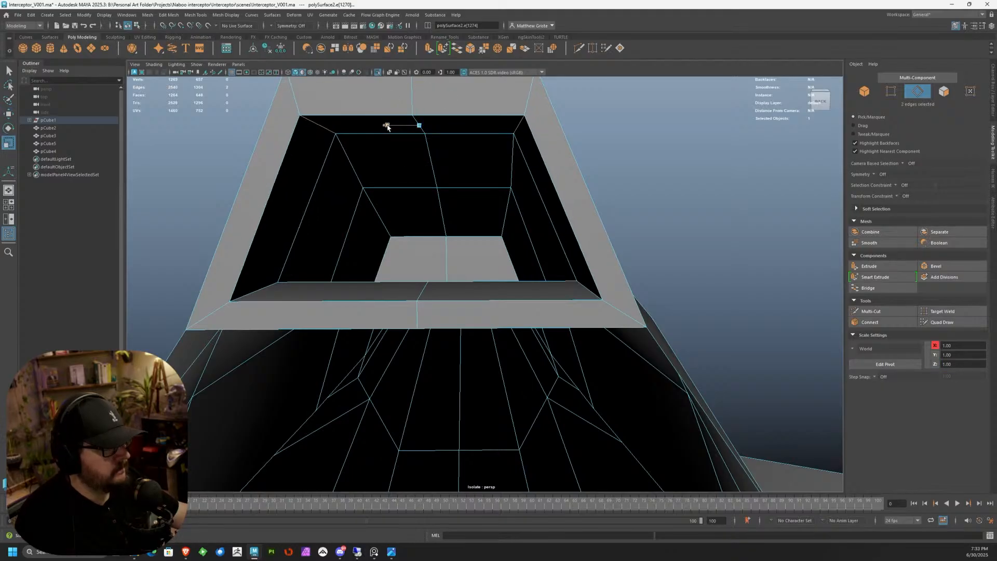
Step: Bevel the edge loop around the recess opening with chamfer off and a reduced fraction
right_drag(386, 123, 387, 106)
double_click(385, 115)
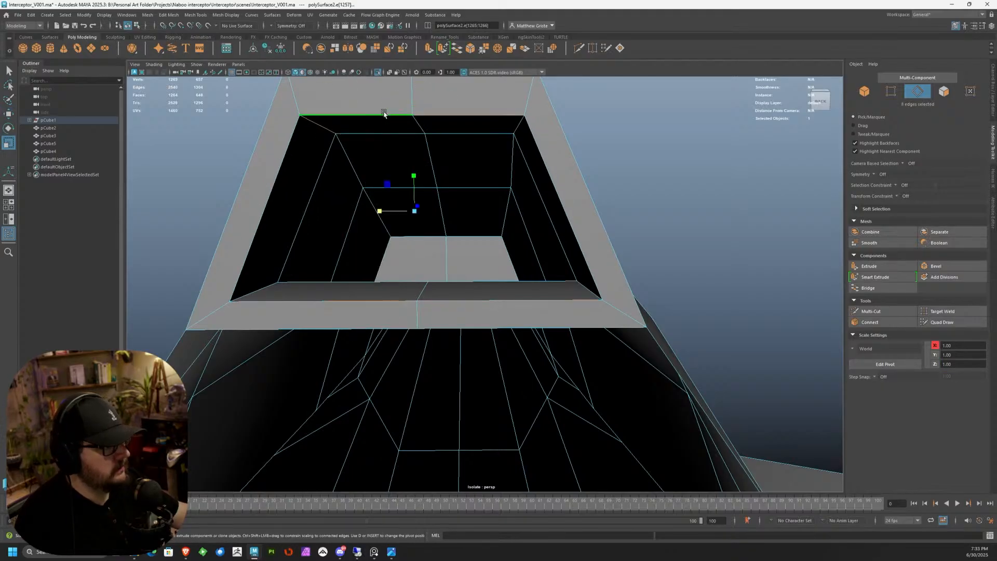
alt+drag(423, 111, 480, 100)
key(ctrl+b)
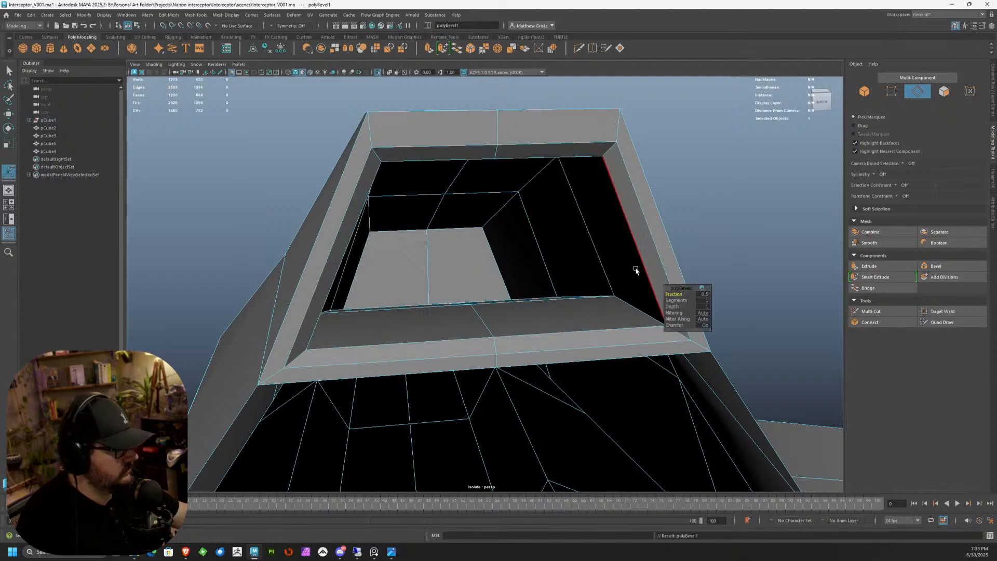
click(710, 325)
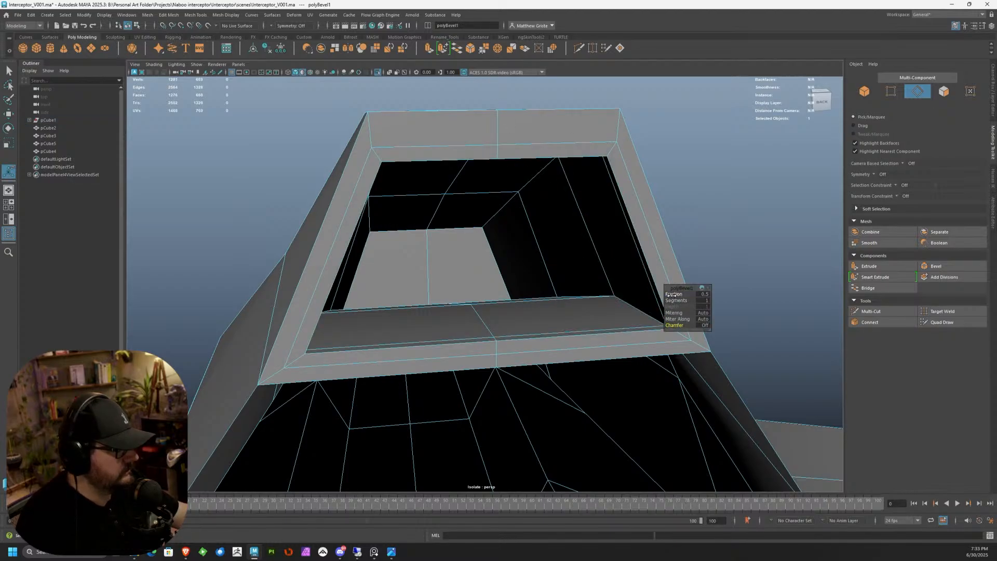
drag(672, 295, 671, 296)
key(q)
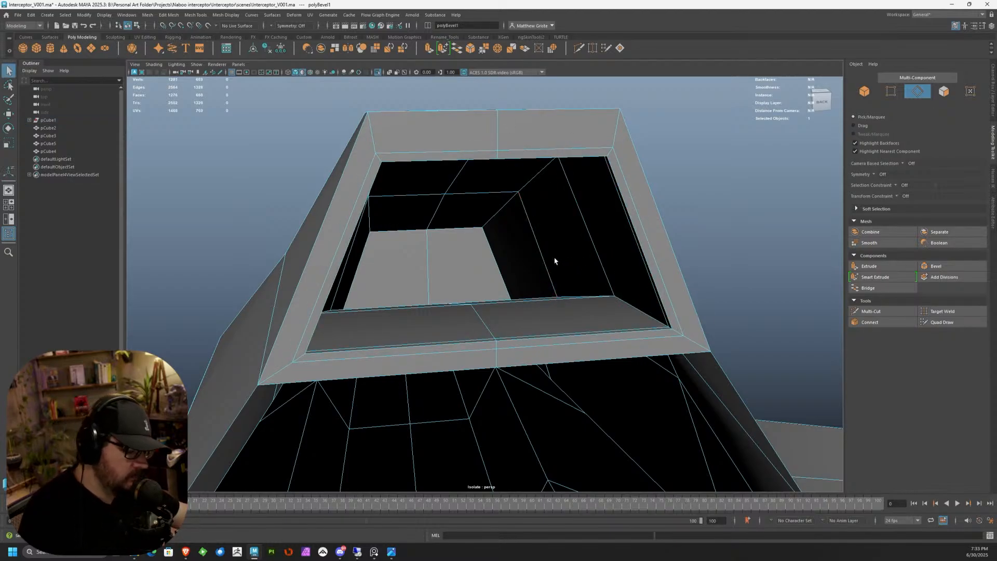
Step: Preview the bevelled recess smoothed, return to the unsmoothed display in object mode, and inspect the hump from several sides
key(3)
key(1)
alt+drag(581, 195, 502, 192)
right_drag(501, 192, 540, 179)
click(748, 164)
alt+right_drag(748, 164, 670, 208)
alt+drag(670, 208, 511, 220)
click(470, 239)
alt+drag(463, 251, 661, 268)
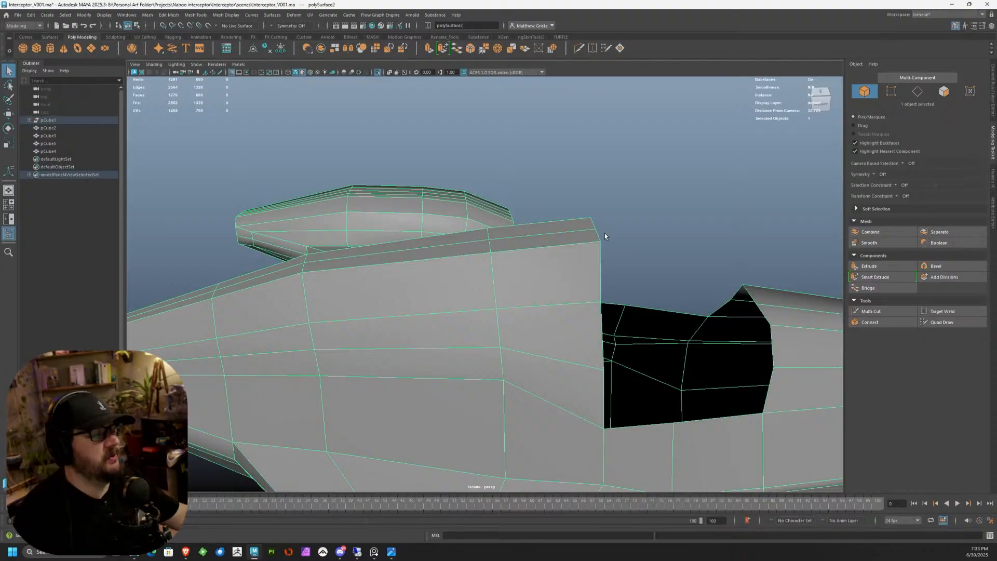
Step: Examine the side profile of the hump and the edge flow around the cockpit opening from both sides
scroll(565, 241, up, 5)
scroll(559, 247, down, 6)
alt+drag(555, 250, 434, 266)
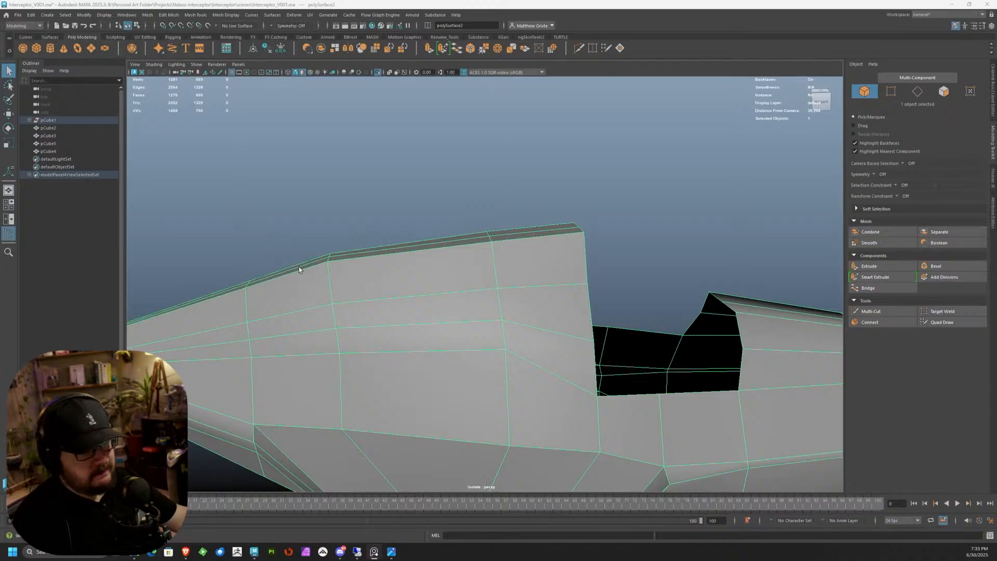
alt+middle_drag(381, 294, 432, 255)
scroll(386, 268, down, 2)
alt+drag(385, 269, 526, 259)
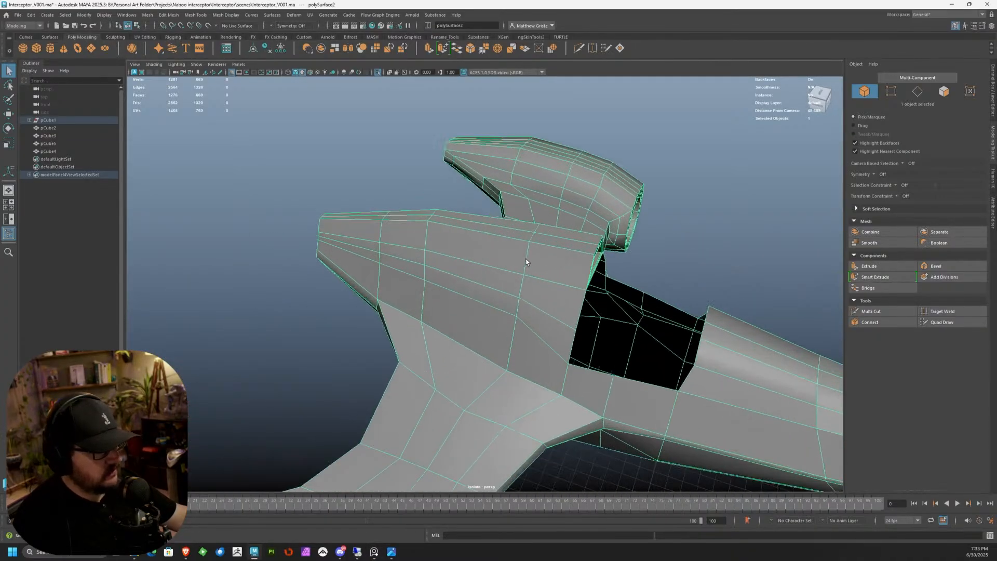
right_drag(527, 259, 550, 249)
alt+drag(550, 249, 395, 233)
scroll(394, 234, up, 3)
alt+middle_drag(480, 200, 490, 211)
alt+drag(490, 210, 411, 209)
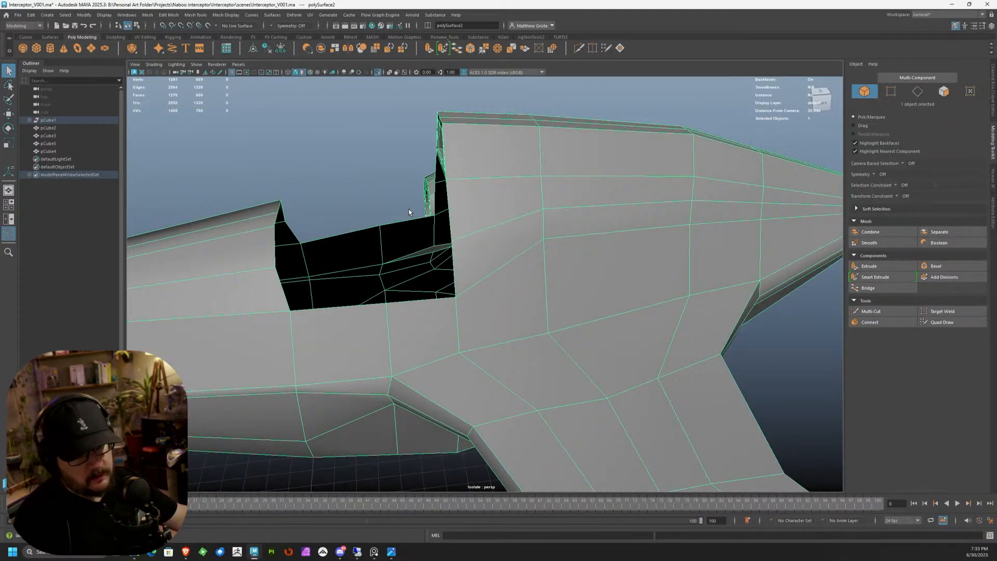
Step: Insert an edge loop at about 4% just behind the hump's cockpit-side rim and check it in the smoothed preview
alt+drag(415, 132, 573, 168)
scroll(444, 180, up, 4)
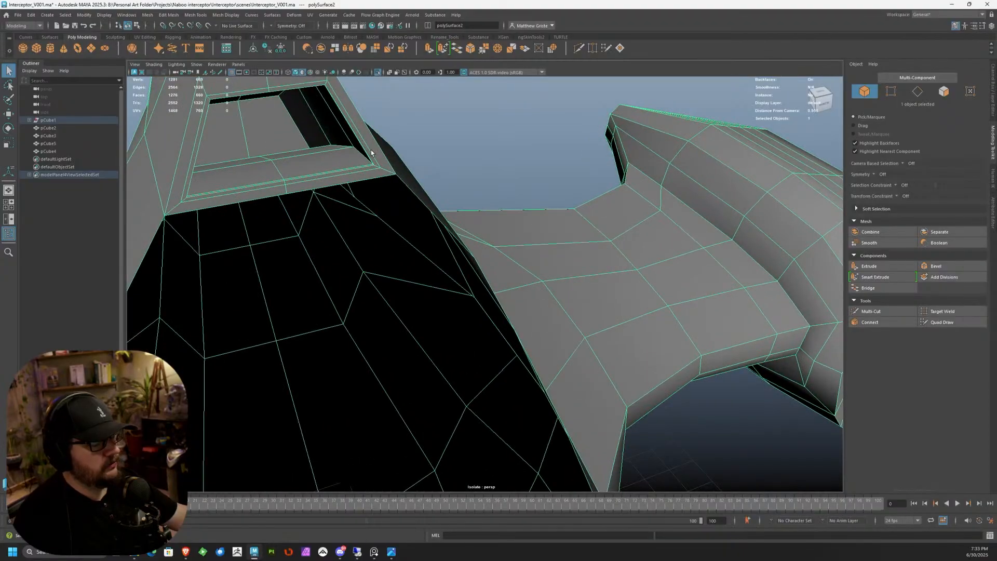
alt+middle_drag(391, 167, 497, 207)
alt+drag(427, 194, 496, 201)
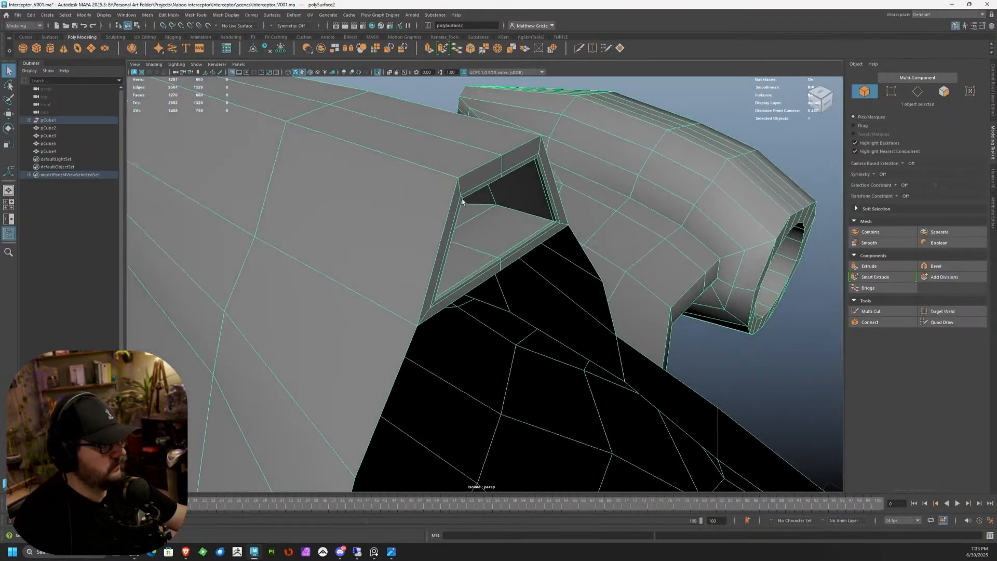
click(861, 312)
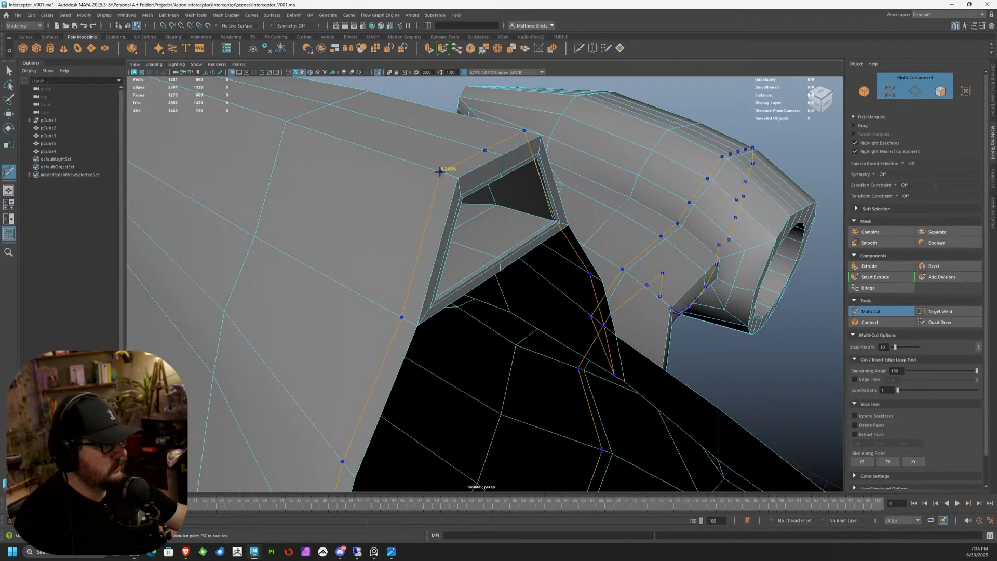
ctrl+click(440, 171)
alt+drag(513, 205, 498, 228)
key(q)
key(3)
scroll(489, 209, down, 2)
key(1)
Step: Insert a supporting edge loop along the upper side corner of the hump beside the recess frame
click(871, 311)
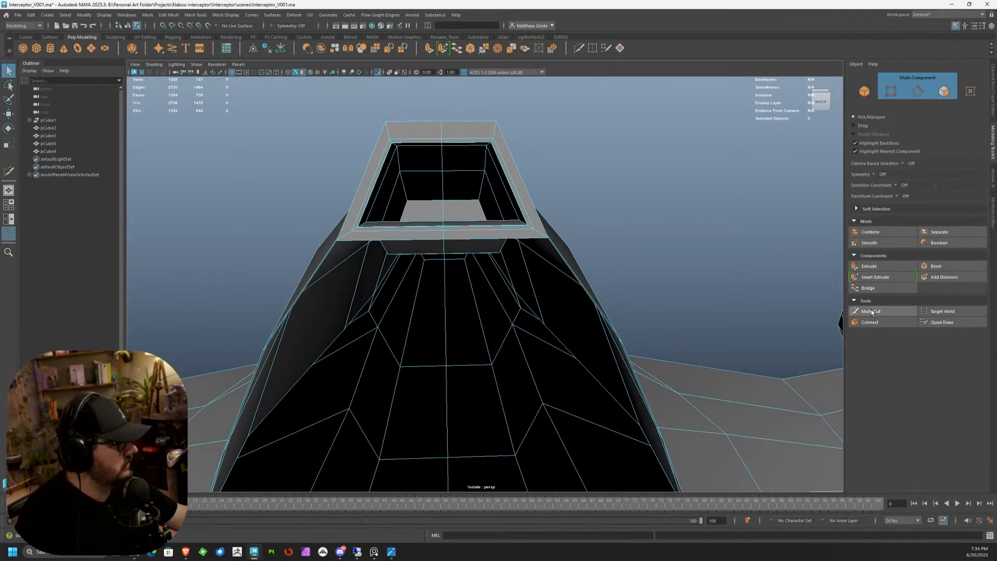
ctrl+click(501, 135)
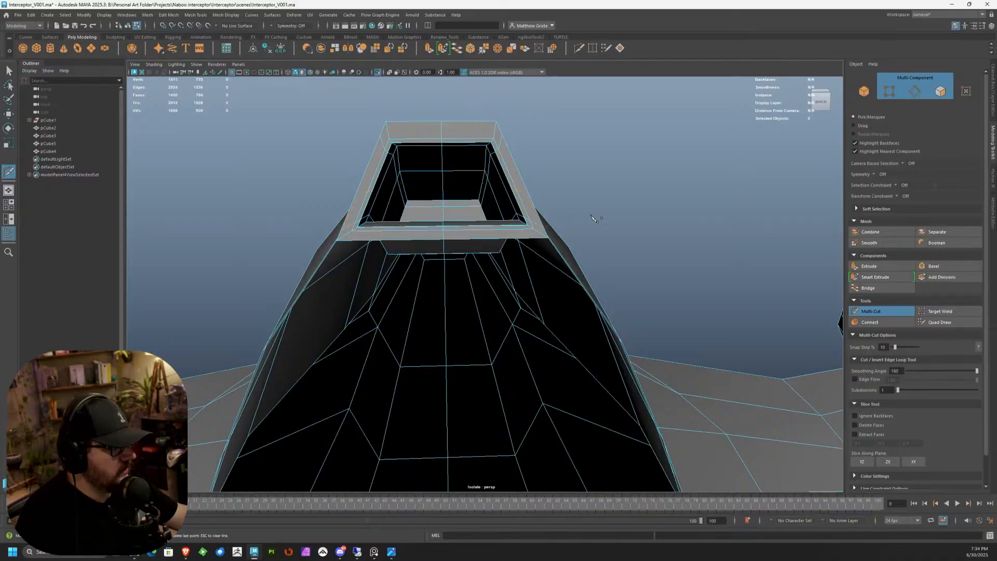
key(q)
Step: Preview the hull smoothed in object mode, inspect the recess and hump corners, and return to the unsmoothed display
key(3)
right_drag(486, 192, 548, 170)
click(561, 171)
alt+drag(561, 172, 519, 205)
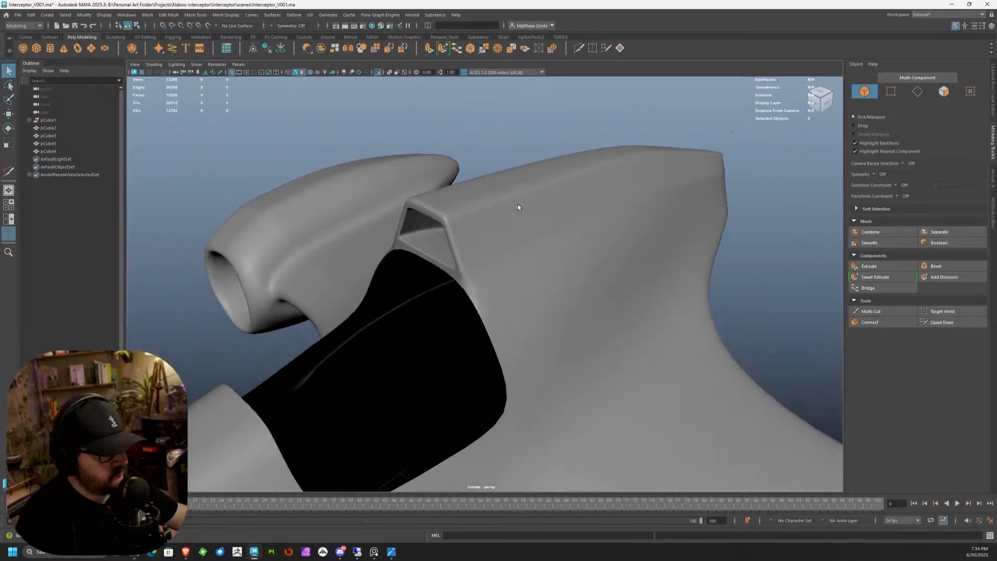
click(561, 245)
alt+drag(560, 245, 575, 245)
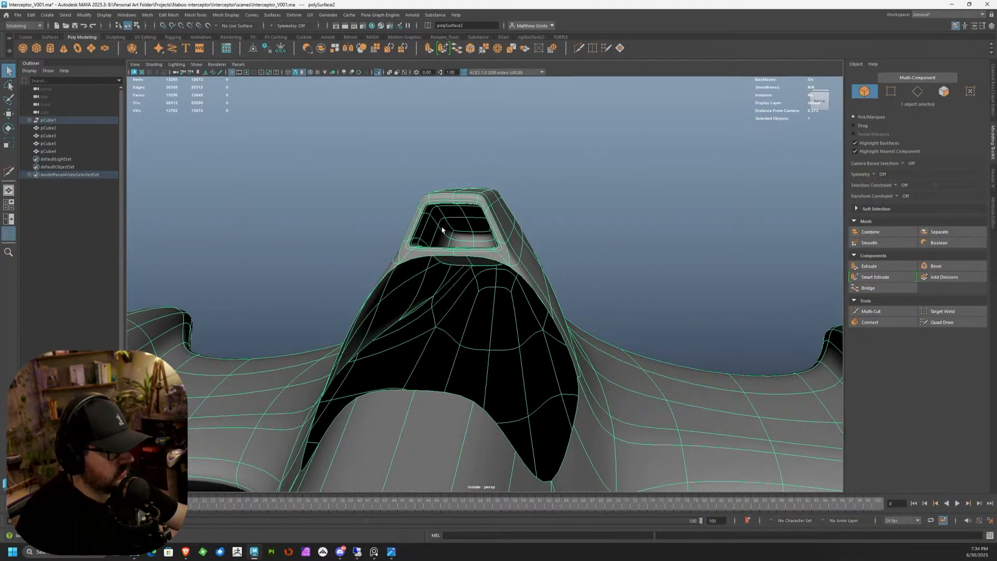
key(1)
alt+drag(555, 281, 518, 241)
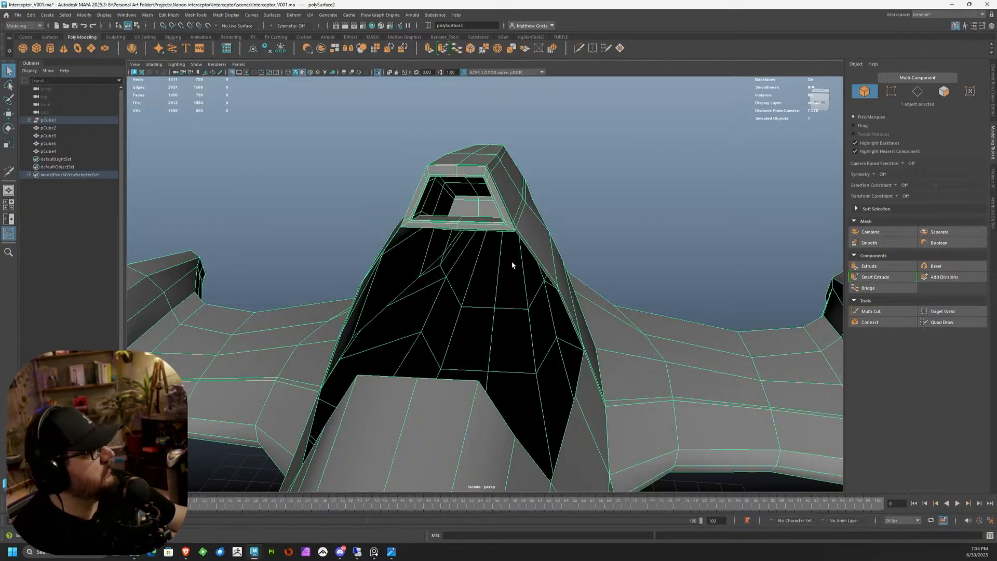
Step: Bridge the two opposite border edges of the cockpit opening directly below the recess
alt+right_drag(517, 411, 552, 372)
mouse_move(541, 347)
alt+mouse_down()
mouse_move(502, 342)
mouse_move(535, 340)
alt+mouse_up()
right_click(389, 280)
right_drag(390, 280, 395, 258)
alt+drag(396, 256, 414, 330)
click(399, 283)
click(459, 301)
alt+drag(459, 301, 527, 281)
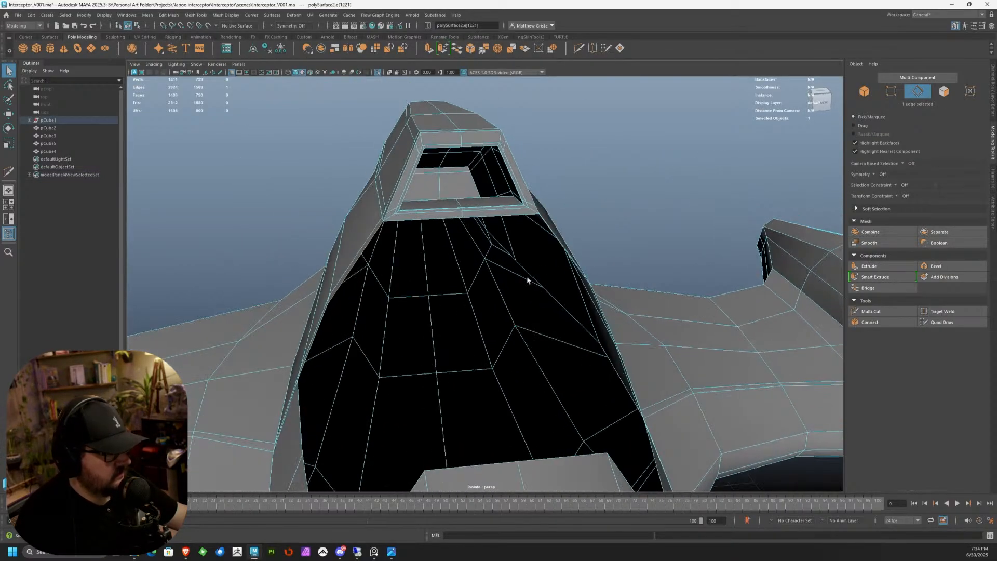
alt+drag(556, 250, 501, 258)
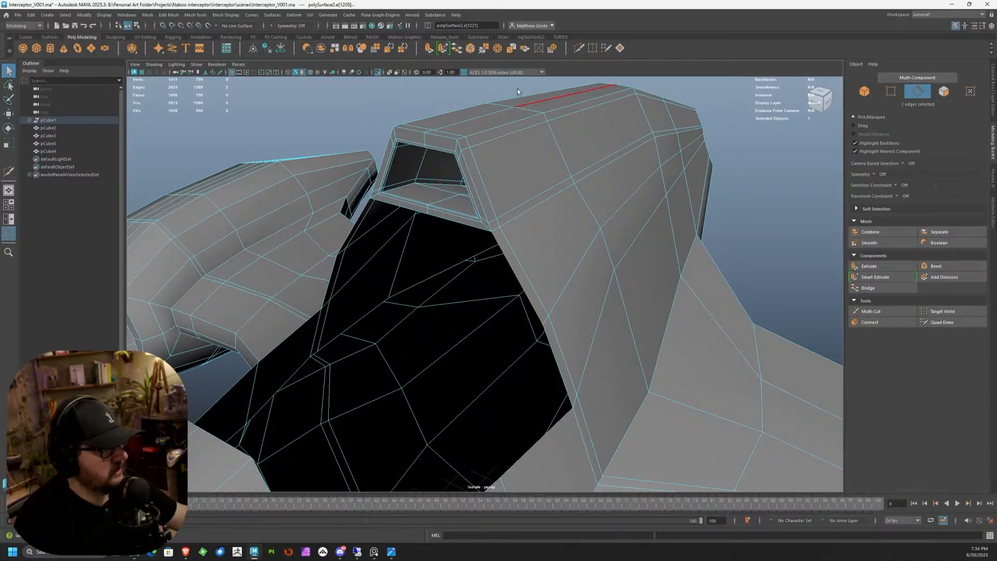
click(454, 50)
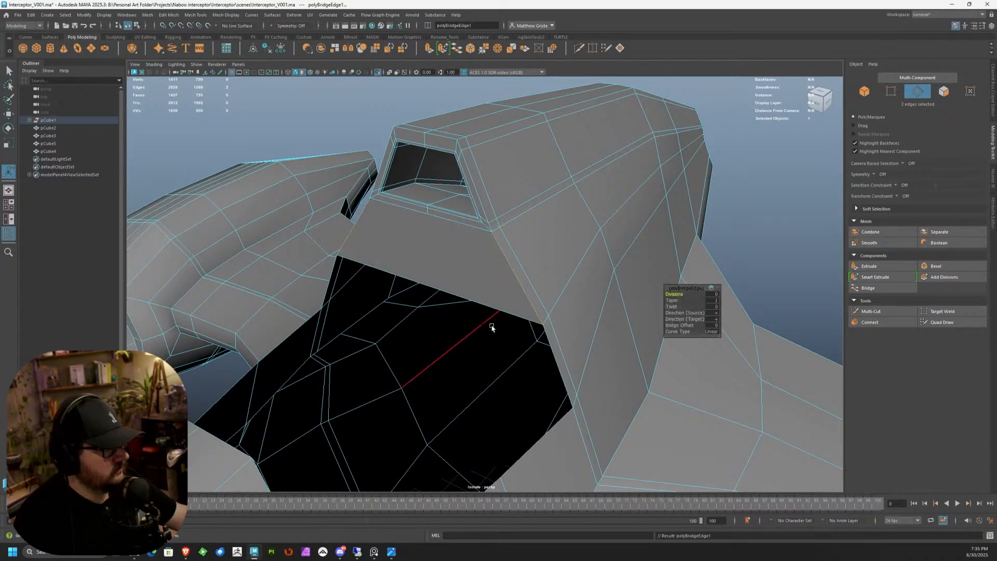
Step: Bridge the next two pairs of opposite side edges, continuing the surface forward across the cockpit opening
alt+middle_drag(511, 313, 514, 223)
click(550, 253)
alt+drag(364, 273, 308, 293)
alt+drag(621, 312, 415, 360)
key(g)
scroll(503, 334, down, 3)
click(416, 360)
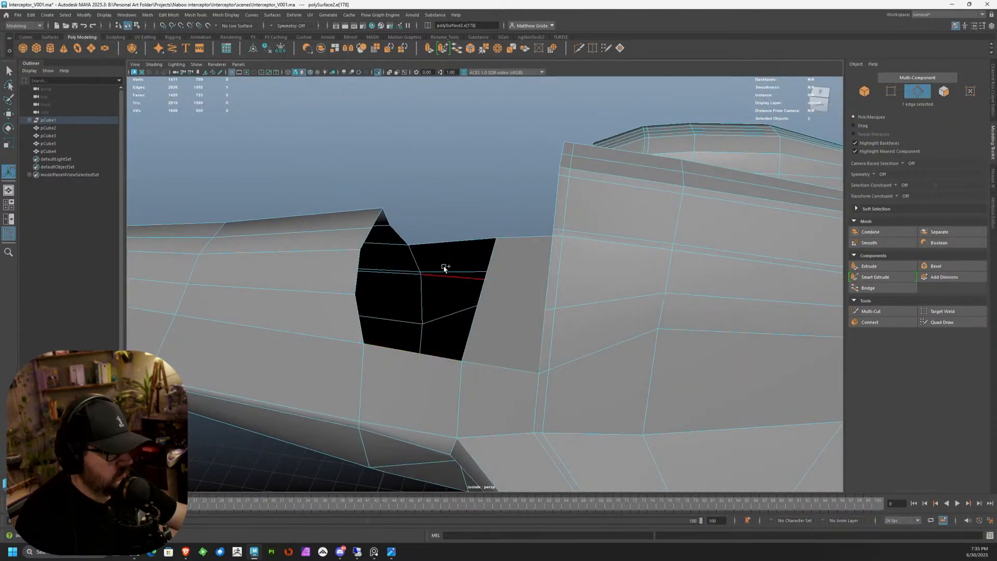
key(g)
Step: Bridge the remaining opposite edges at the front of the cockpit opening to close the gap behind the nose
alt+drag(458, 259, 378, 261)
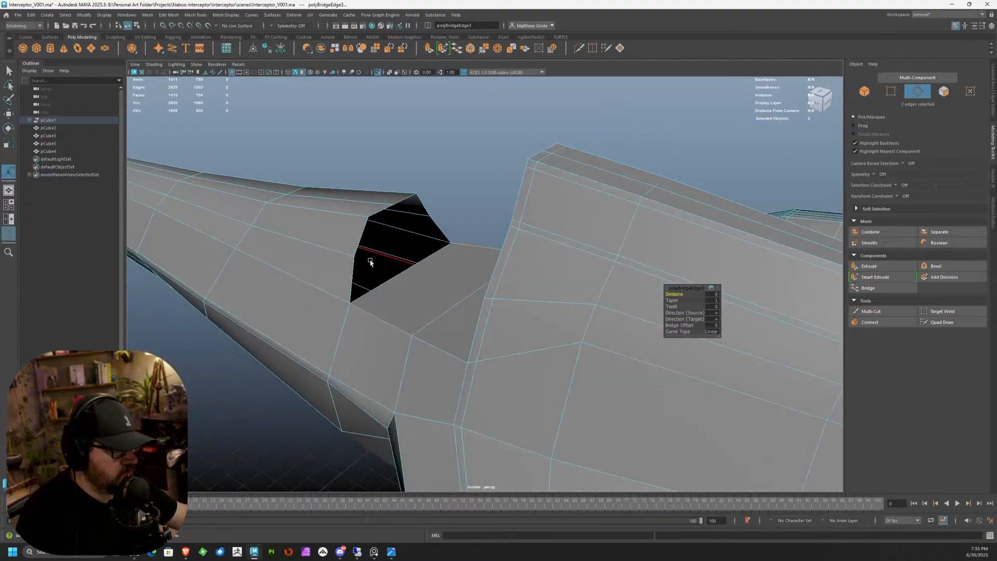
shift+click(432, 206)
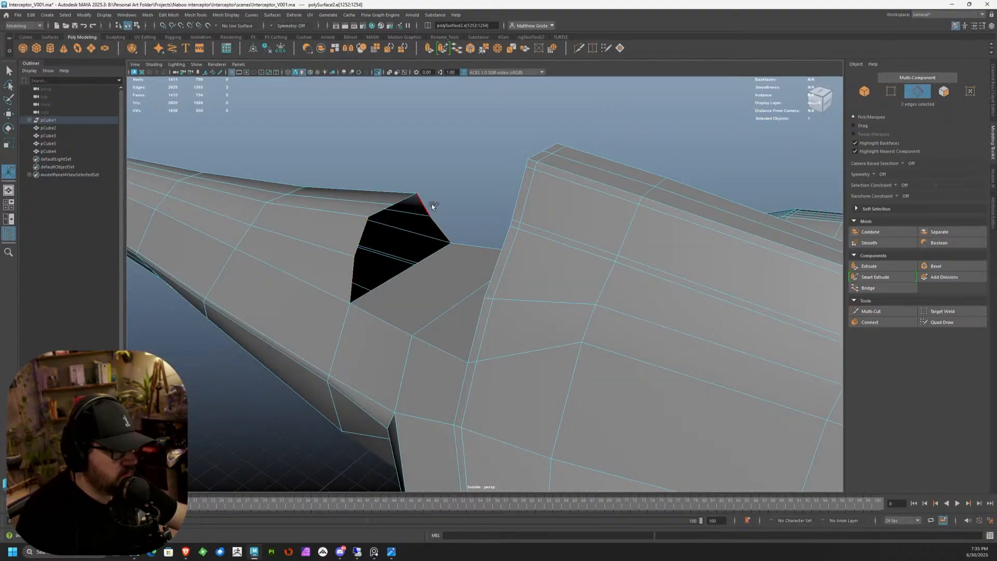
key(g)
scroll(423, 205, down, 3)
Step: Extrude the faces filling the cockpit opening and scale them inward to form a rim around the floor and end walls
alt+drag(424, 205, 516, 240)
right_drag(516, 240, 518, 262)
key(Tab)
drag(521, 236, 485, 305)
mouse_move(484, 304)
alt+mouse_down()
mouse_move(432, 263)
mouse_move(427, 226)
alt+mouse_up()
scroll(428, 220, up, 3)
click(429, 49)
scroll(398, 233, up, 3)
alt+drag(398, 275, 544, 194)
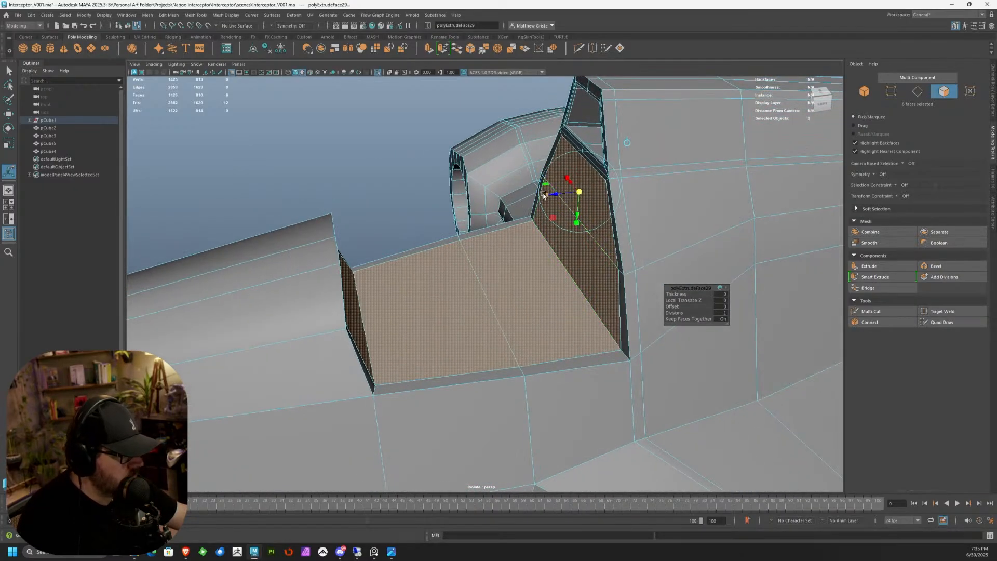
click(578, 194)
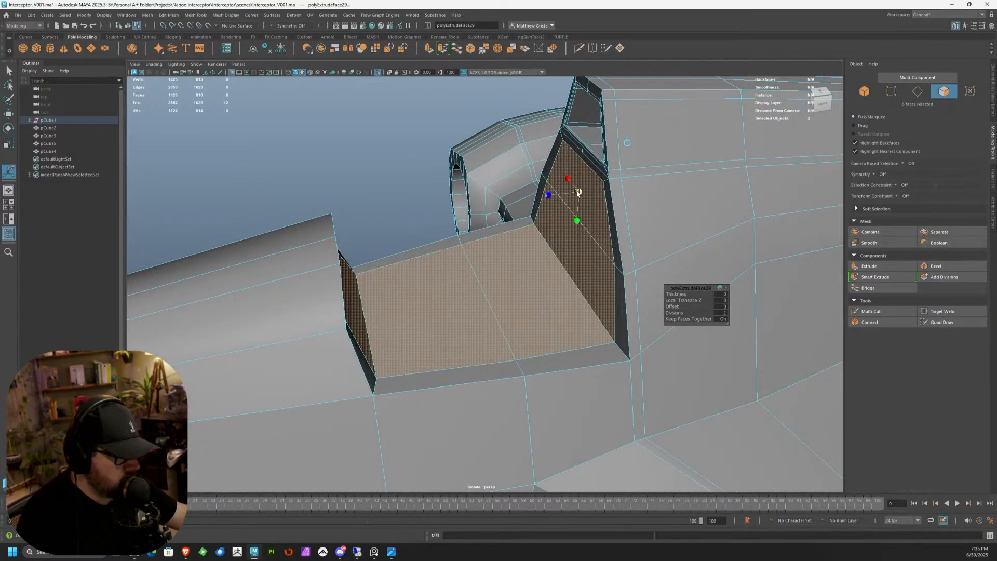
drag(579, 193, 614, 227)
drag(513, 155, 510, 156)
Step: Scale the two rear lengthwise side edges of the inset cockpit floor apart, widening the floor toward the hull sides
alt+drag(530, 189, 541, 226)
right_drag(541, 244, 541, 224)
click(600, 259)
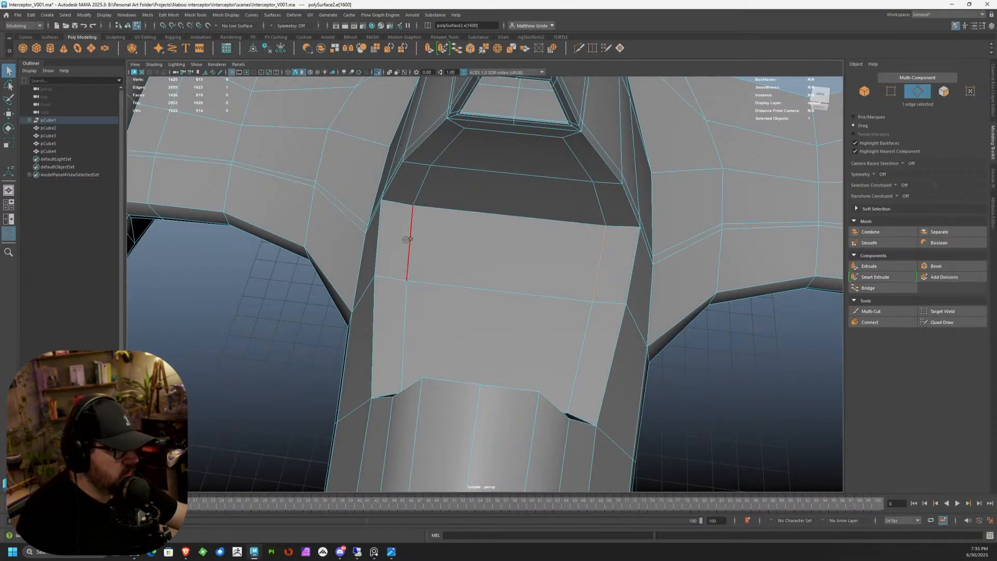
key(e)
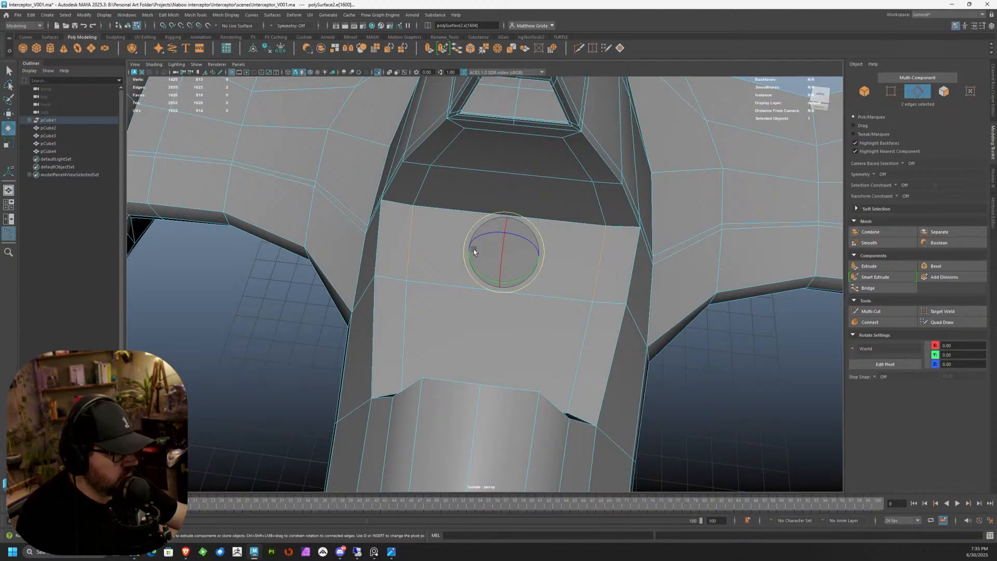
key(r)
drag(471, 247, 341, 276)
Step: Move the two front corner vertices of the inset cockpit floor along the hull's length to even out the rim
right_drag(391, 212, 366, 220)
shift+click(343, 328)
drag(384, 225, 387, 218)
key(w)
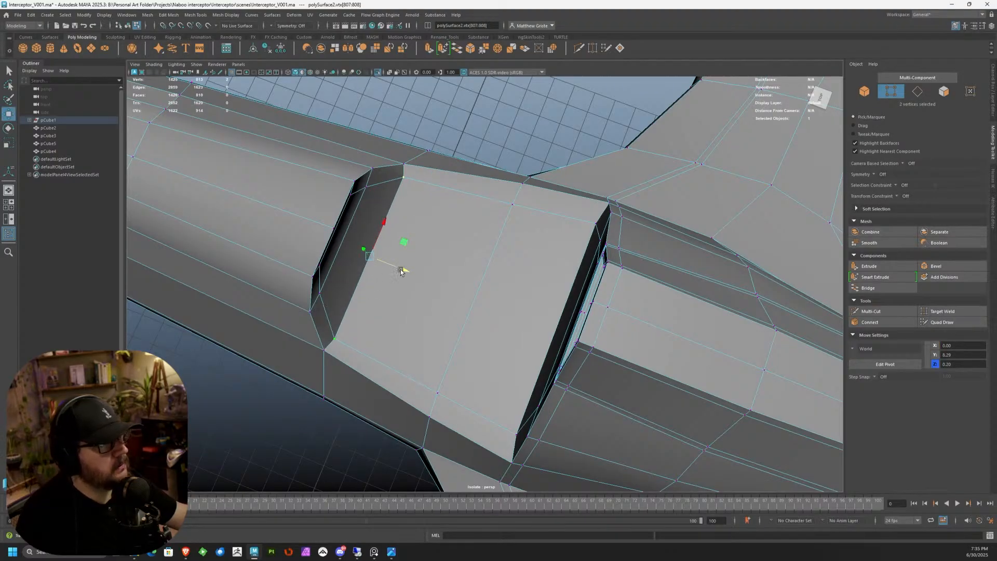
alt+drag(405, 259, 432, 232)
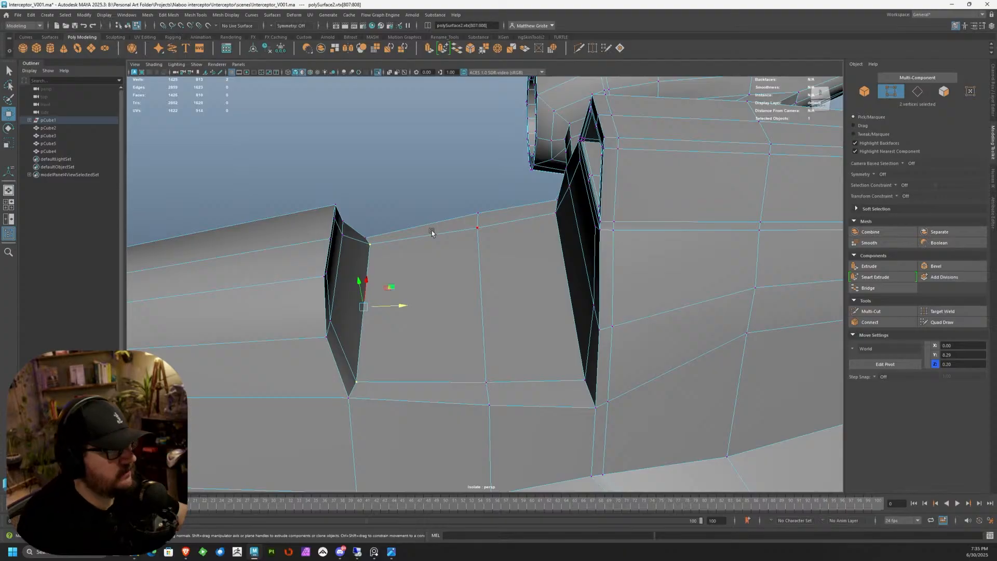
Step: Extrude the cockpit's floor and end-wall faces again and move them down along the world axis to deepen the cockpit
scroll(430, 231, up, 2)
right_click(337, 247)
right_drag(337, 246, 336, 265)
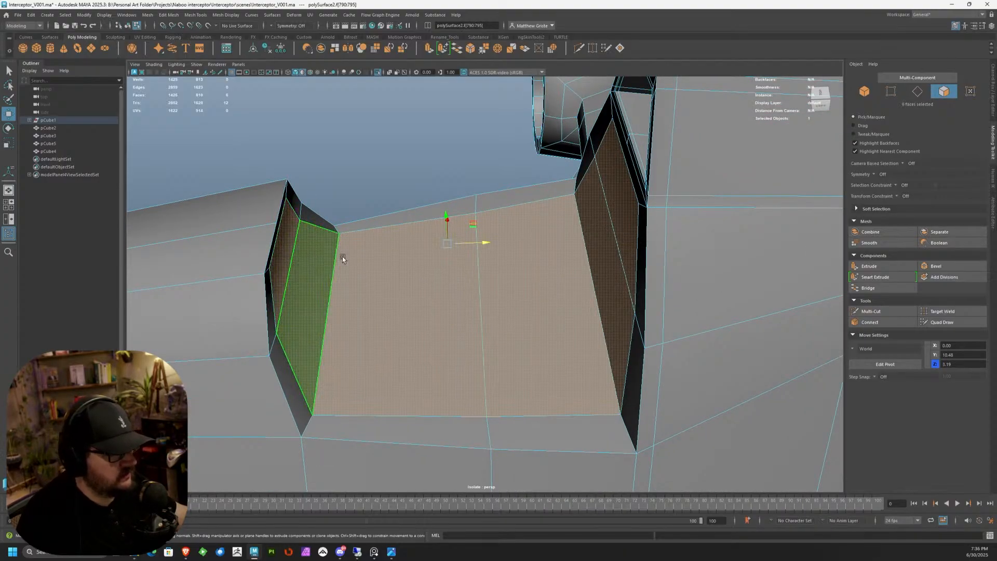
click(428, 51)
alt+drag(510, 246, 603, 190)
key(ctrl+z)
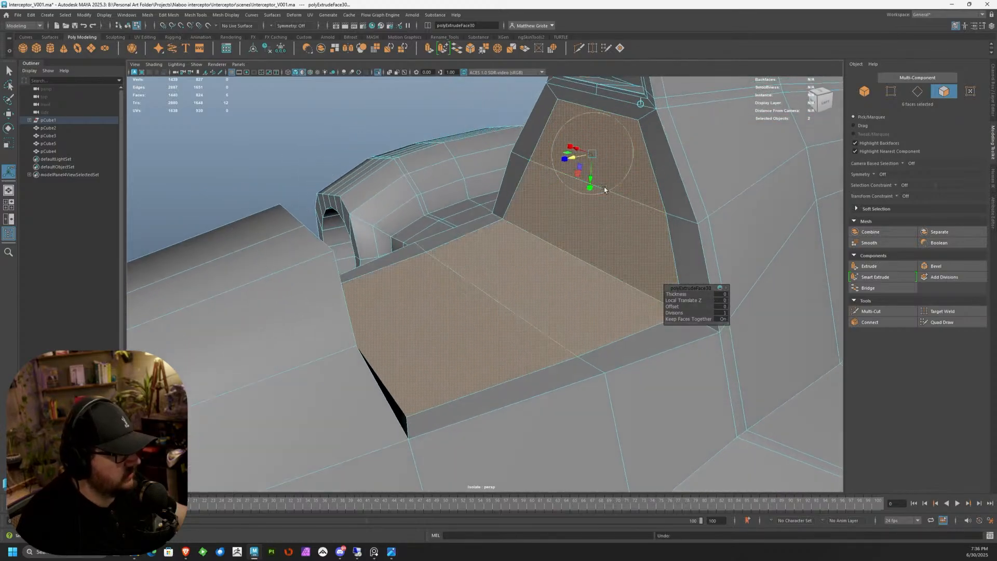
click(641, 104)
drag(462, 205, 470, 272)
key(r)
Step: Reposition an edge of the newly extruded cockpit end wall to correct its slope
right_drag(448, 192, 450, 169)
click(491, 159)
key(w)
drag(500, 134, 568, 171)
Step: Select the cross edges of the deepened cockpit floor, move them down and adjust their width by scaling
scroll(568, 171, down, 3)
click(548, 355)
alt+drag(549, 355, 454, 382)
shift+click(408, 368)
shift+click(245, 328)
alt+drag(335, 353, 392, 336)
drag(389, 387, 396, 435)
alt+drag(396, 435, 391, 335)
key(e)
key(r)
drag(472, 399, 502, 344)
Step: Move individual corner vertices of the deepened cockpit to straighten its floor and wall corners
right_drag(422, 314, 419, 299)
click(398, 305)
key(w)
drag(334, 349, 310, 346)
alt+drag(514, 324, 574, 339)
scroll(518, 321, up, 3)
click(499, 317)
drag(538, 379, 546, 377)
alt+drag(543, 343, 588, 313)
click(488, 178)
drag(493, 143, 493, 118)
alt+drag(492, 118, 460, 99)
drag(556, 226, 510, 272)
Step: Preview the hull smoothed in object mode, inspect the cockpit's front edge, and return to the unsmoothed display
right_drag(512, 271, 531, 212)
alt+drag(531, 212, 498, 279)
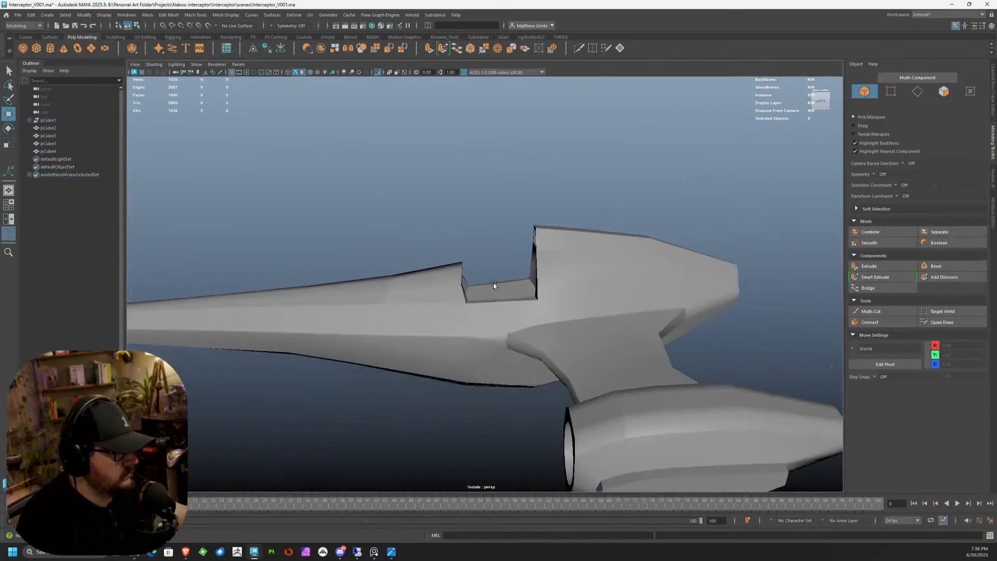
click(488, 291)
key(3)
click(447, 214)
alt+drag(446, 214, 467, 240)
scroll(467, 292, up, 8)
click(443, 291)
key(1)
Step: Try deleting the two top nose faces bordering the cockpit's front edge, and undo the deletion
alt+drag(443, 291, 475, 340)
right_drag(400, 270, 402, 292)
click(410, 273)
shift+click(545, 209)
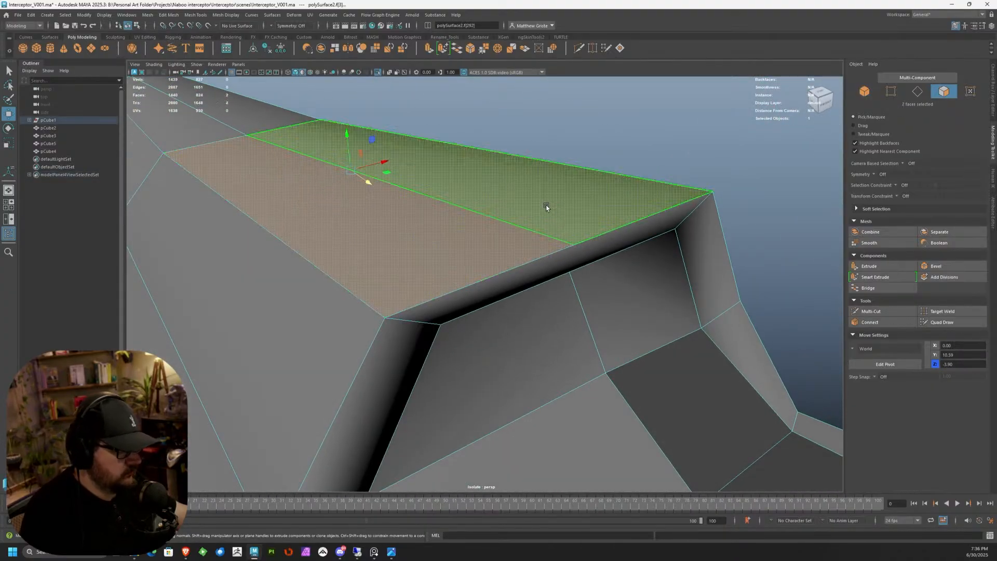
key(Delete)
alt+drag(543, 198, 610, 216)
key(ctrl+z)
Step: Insert an edge loop with Multi-Cut down the centre of the cockpit's rear wall, floor and front wall
alt+middle_drag(611, 217, 342, 347)
scroll(341, 347, down, 5)
alt+drag(395, 291, 496, 395)
alt+middle_drag(496, 395, 490, 316)
scroll(768, 343, up, 2)
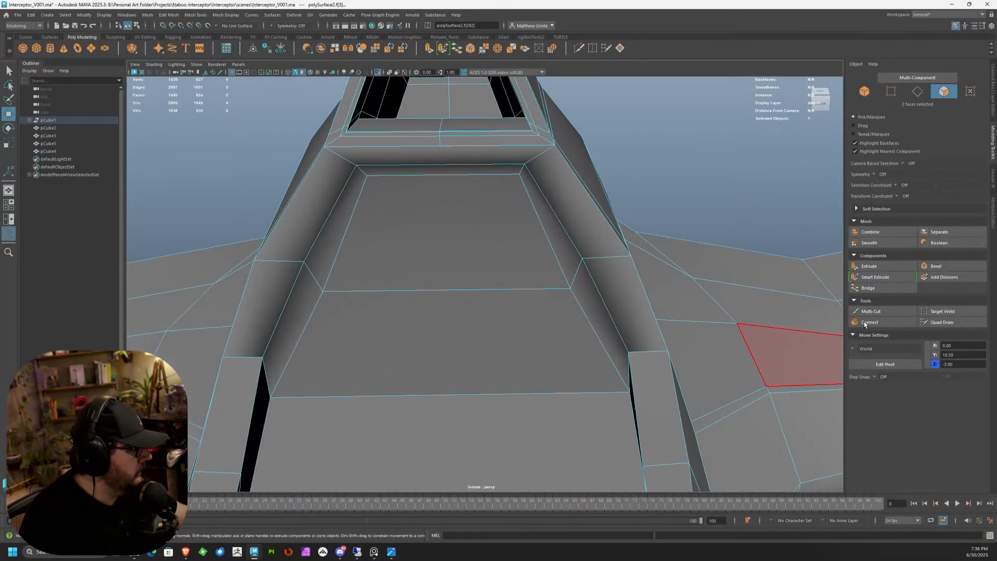
click(871, 312)
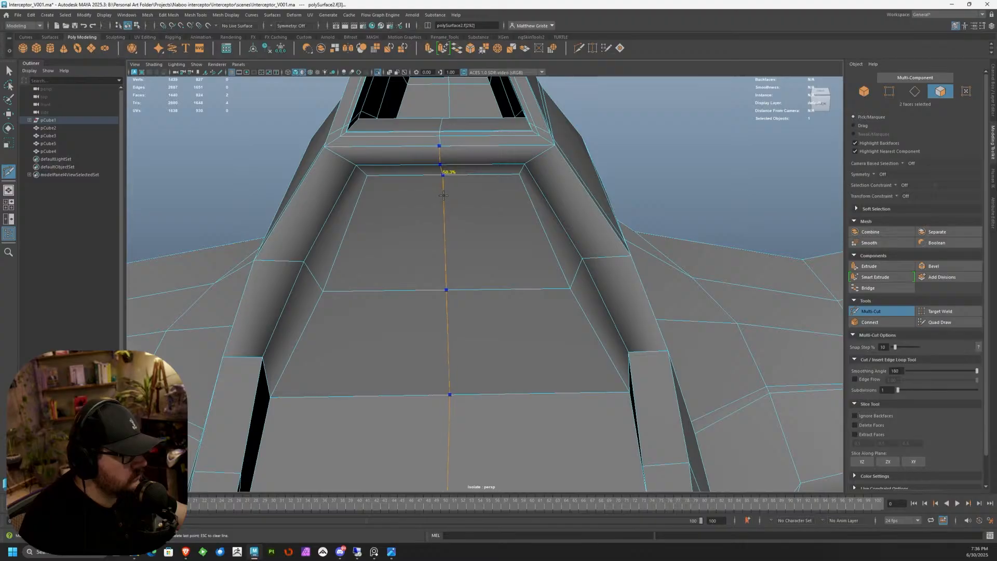
ctrl+click(444, 196)
alt+middle_drag(444, 170, 477, 272)
scroll(479, 276, up, 4)
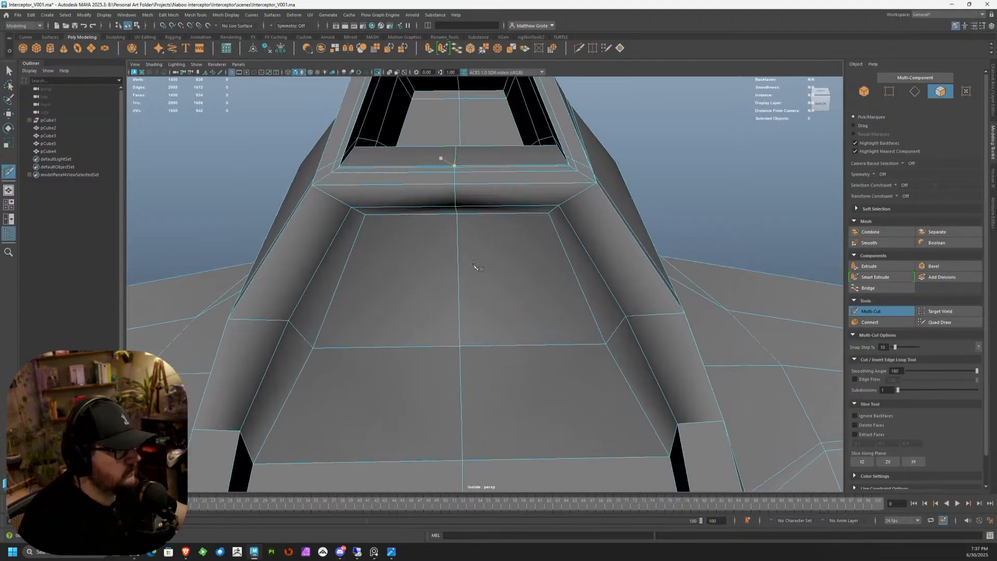
click(449, 193)
Step: Merge the overlapping centre vertices at the upper edge of the cockpit's rear wall
key(q)
right_drag(454, 145, 440, 146)
drag(440, 144, 446, 149)
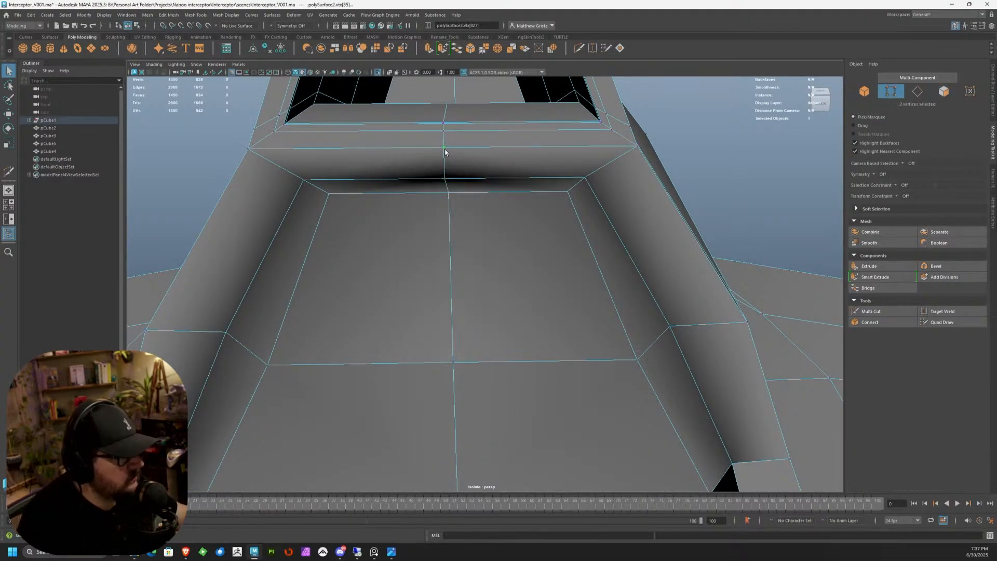
click(483, 52)
Step: Merge the overlapping centre vertices on the cockpit's front wall and front rim where the new loop meets the nose
scroll(541, 252, down, 6)
alt+drag(556, 279, 360, 312)
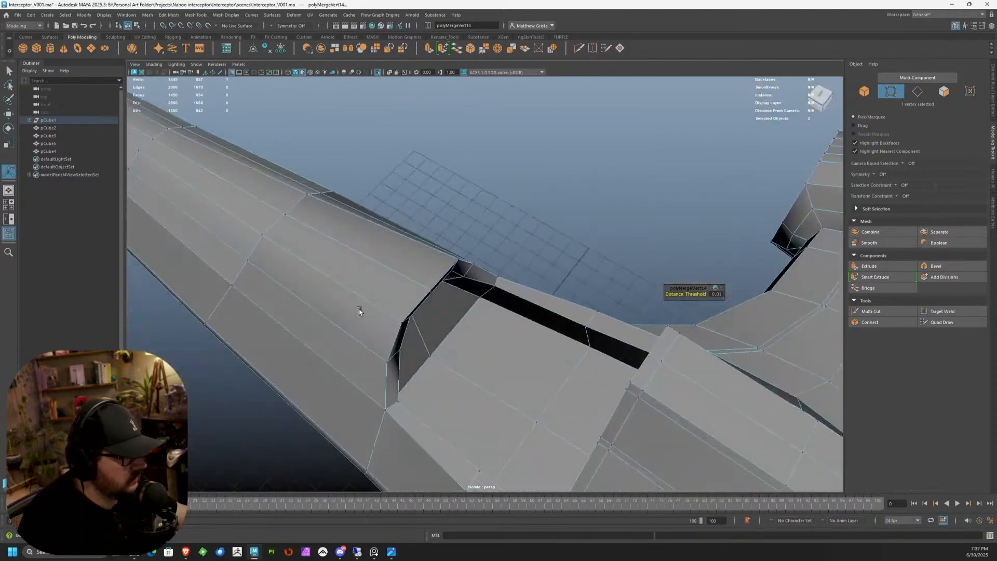
alt+right_drag(360, 312, 456, 320)
alt+drag(456, 321, 439, 182)
alt+right_drag(440, 182, 499, 297)
alt+middle_drag(500, 296, 483, 281)
scroll(467, 274, up, 2)
drag(439, 269, 453, 285)
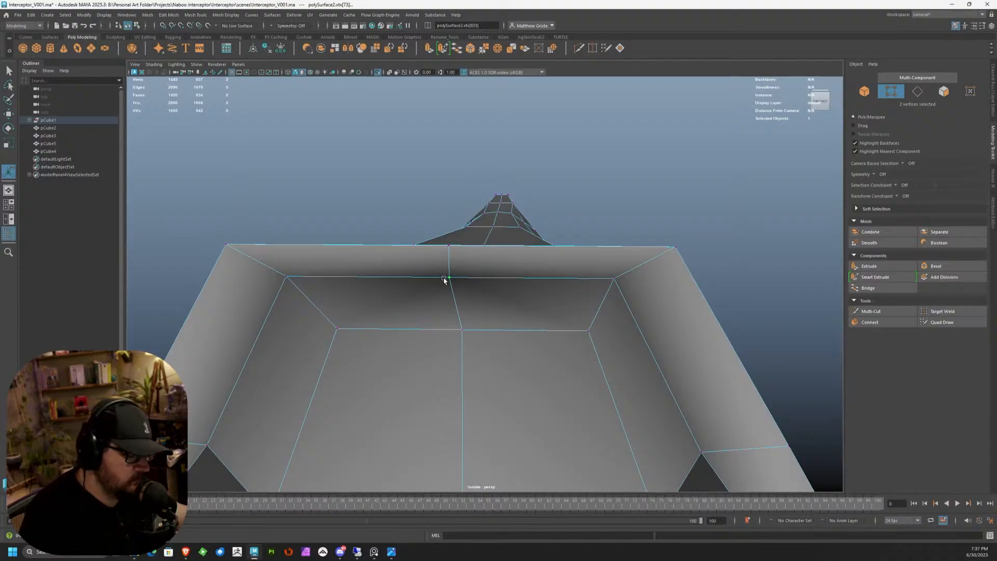
key(3)
key(g)
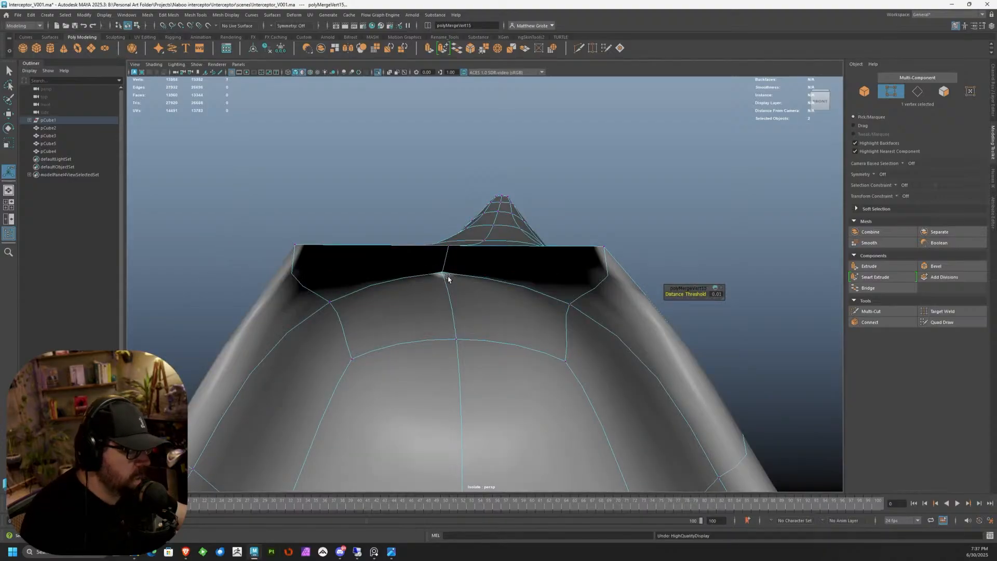
key(ctrl+z)
key(1)
click(453, 274)
alt+drag(455, 271, 430, 198)
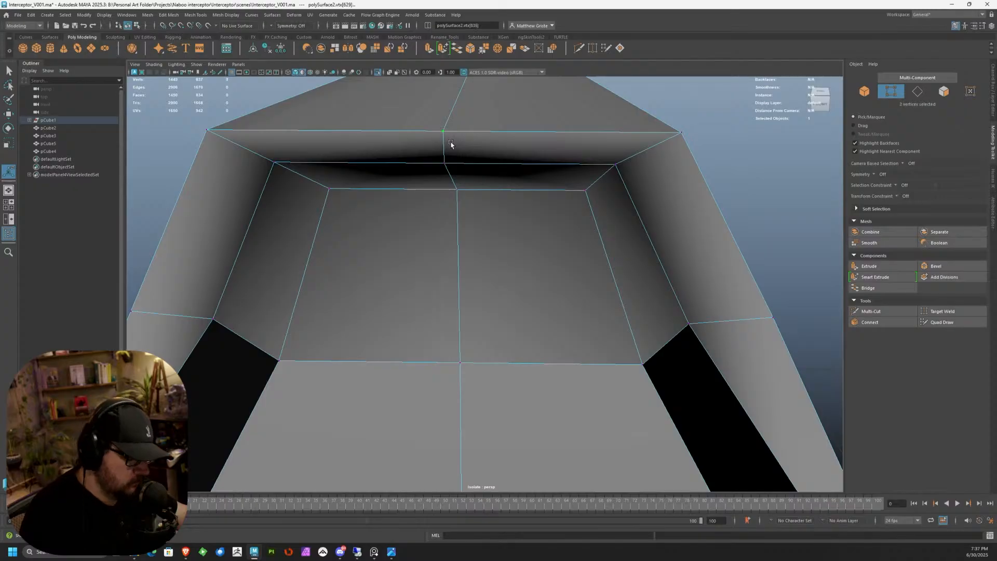
key(g)
Step: Preview the hull smoothed in object mode and examine the softness of the cockpit's rim and corners
key(3)
alt+drag(450, 141, 510, 258)
scroll(510, 259, down, 6)
right_drag(501, 291, 523, 236)
alt+drag(523, 237, 385, 310)
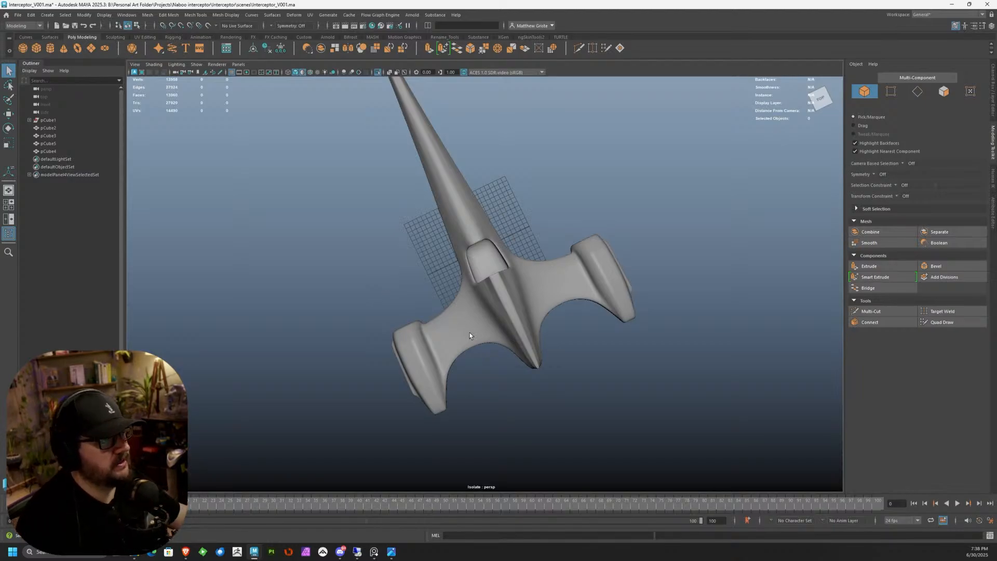
scroll(465, 276, up, 5)
alt+drag(253, 251, 435, 145)
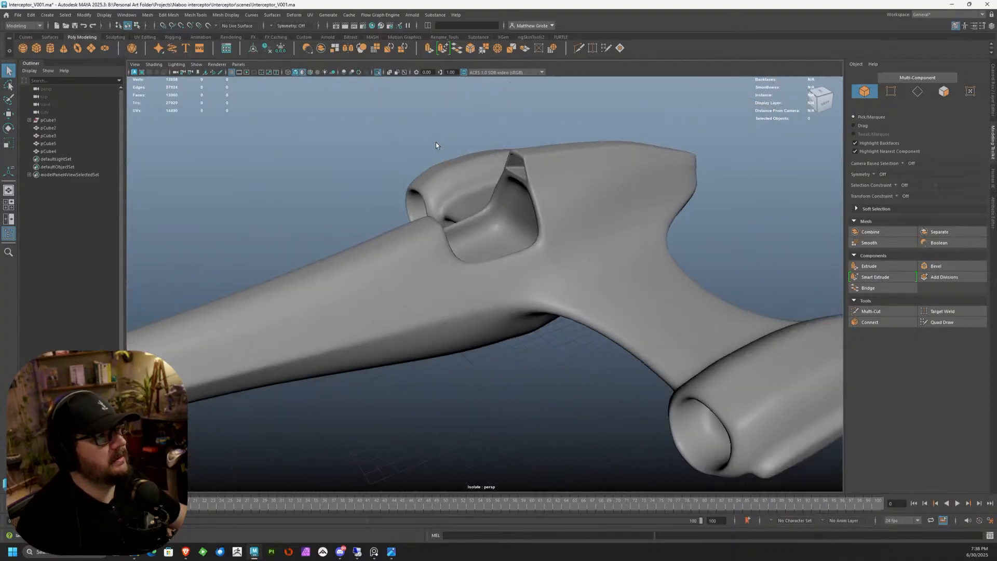
scroll(478, 166, up, 6)
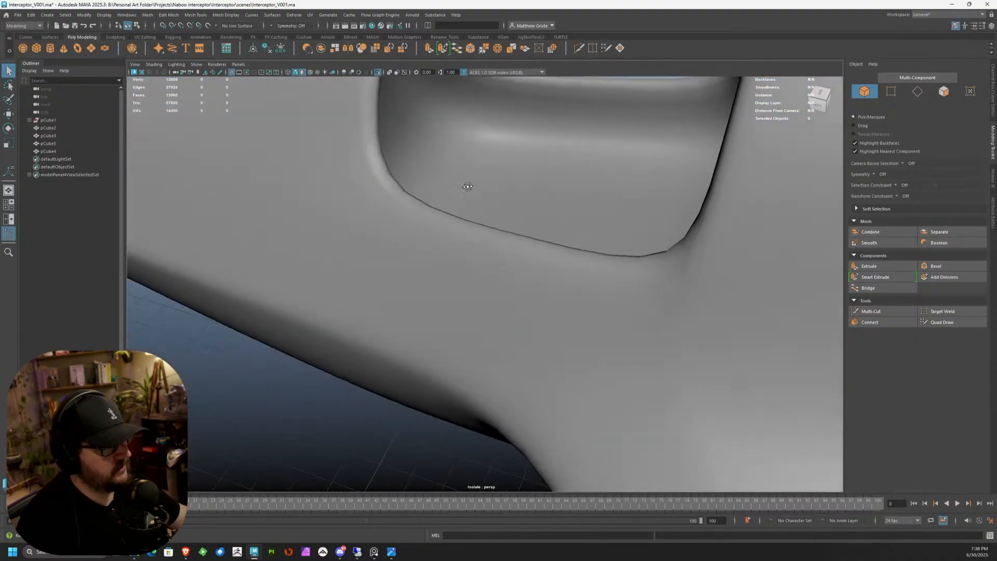
Step: Insert supporting edge loops around the nose just ahead of the cockpit's front corner and lengthwise below its side rim
click(465, 186)
scroll(465, 189, down, 4)
key(1)
alt+drag(437, 195, 452, 177)
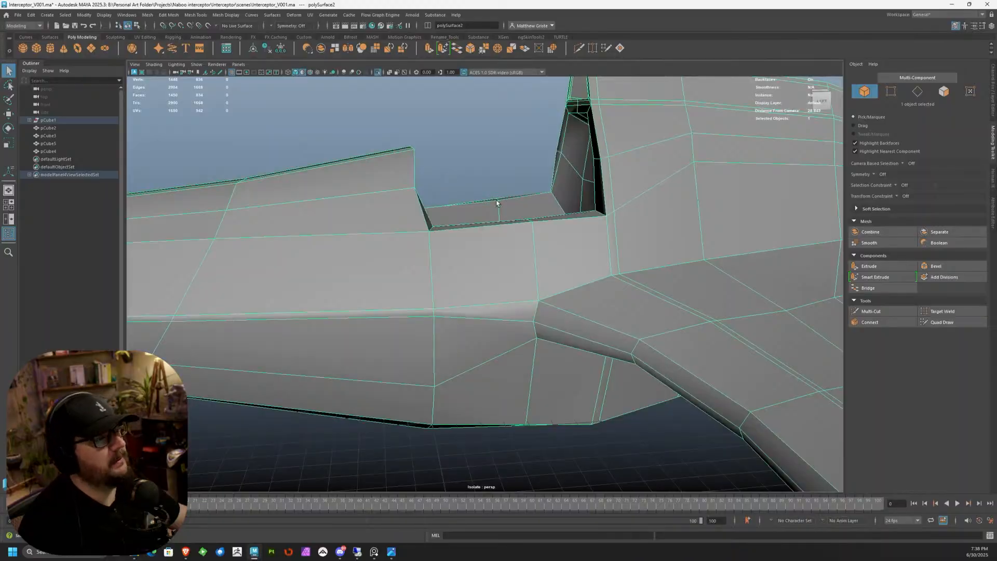
click(871, 311)
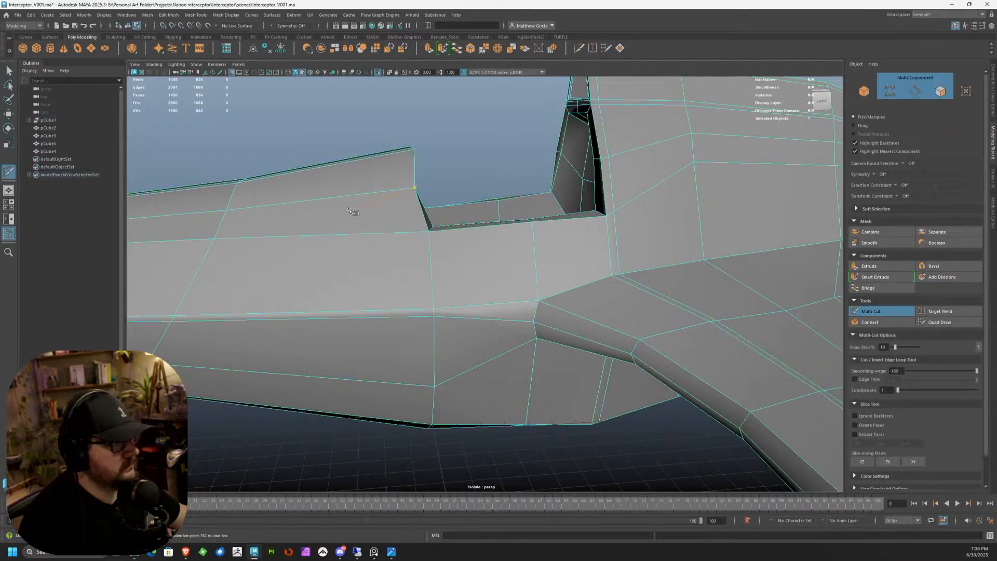
ctrl+click(403, 184)
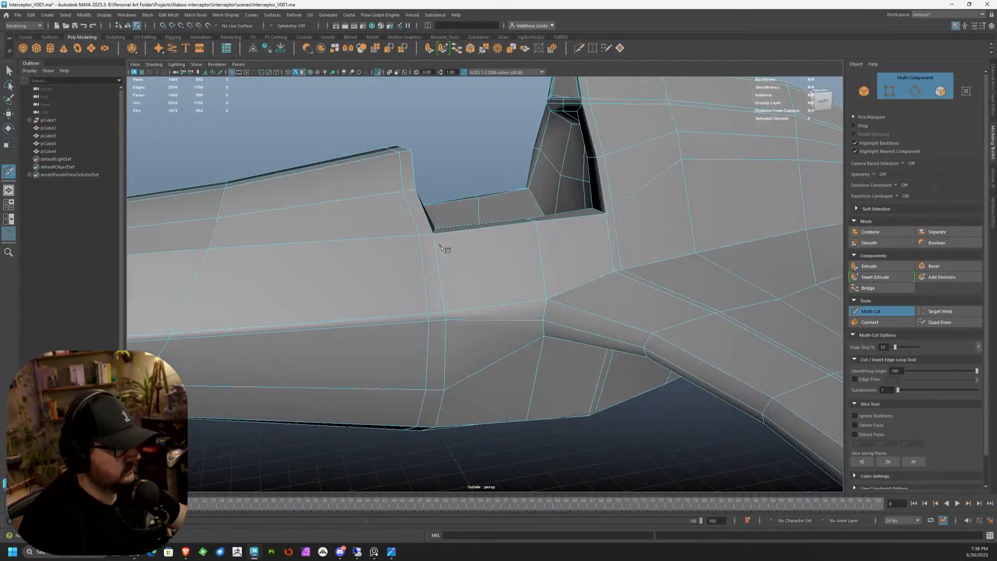
alt+drag(437, 247, 445, 251)
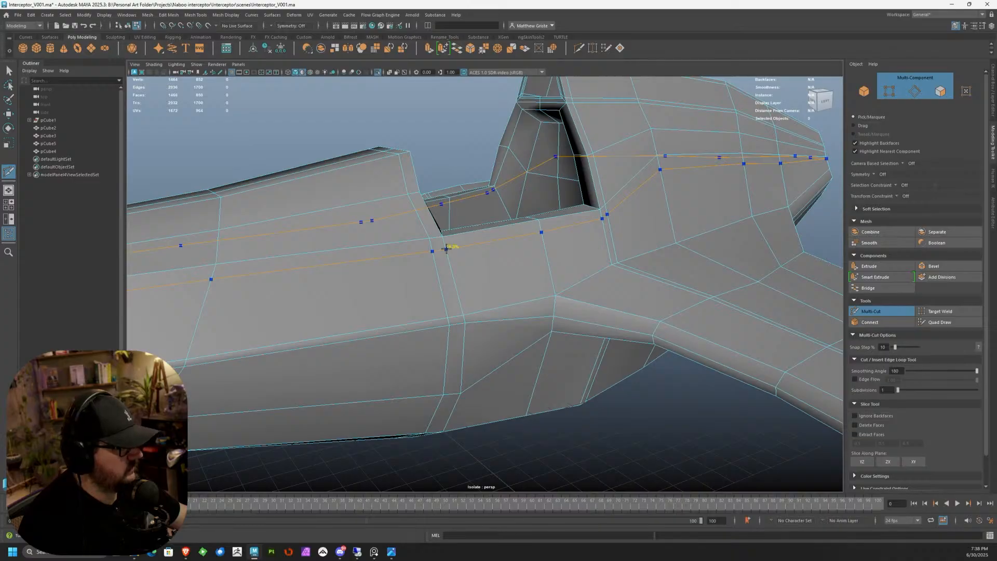
ctrl+click(446, 249)
Step: Insert supporting edge loops along the cockpit floor's rear and side corners and just behind its front corner
alt+drag(502, 242, 480, 250)
scroll(481, 249, up, 3)
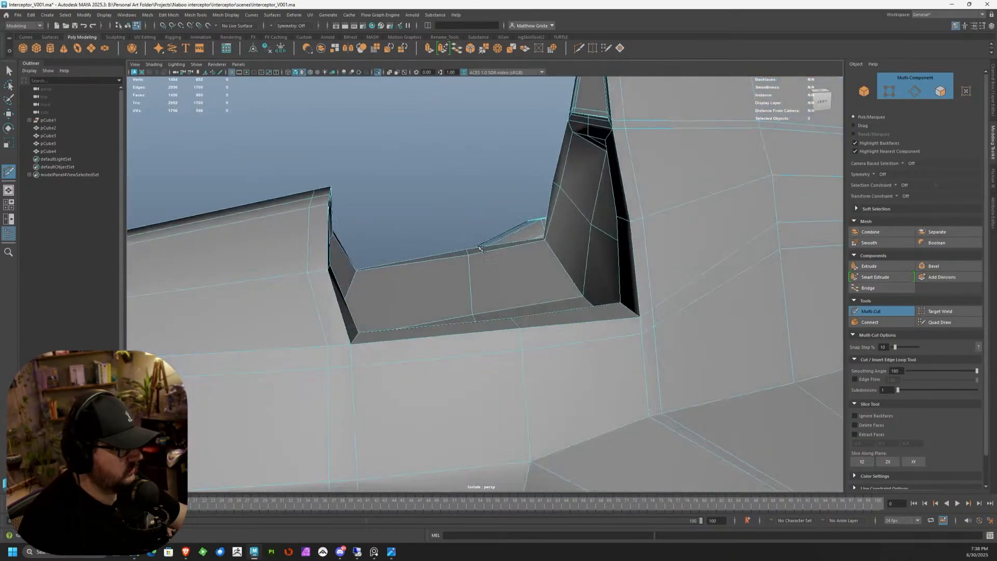
ctrl+click(547, 242)
ctrl+click(573, 294)
alt+drag(576, 284, 457, 302)
ctrl+click(429, 317)
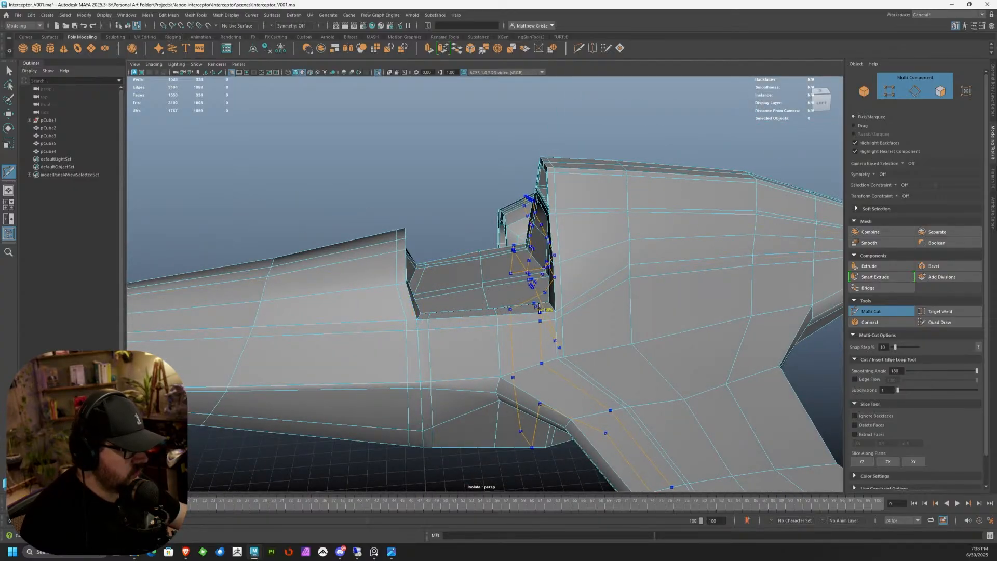
Step: Preview the smoothed hull in object mode and check the sharpened cockpit edges
key(q)
key(3)
right_drag(476, 253, 543, 238)
click(433, 200)
scroll(433, 202, down, 5)
alt+drag(433, 202, 547, 328)
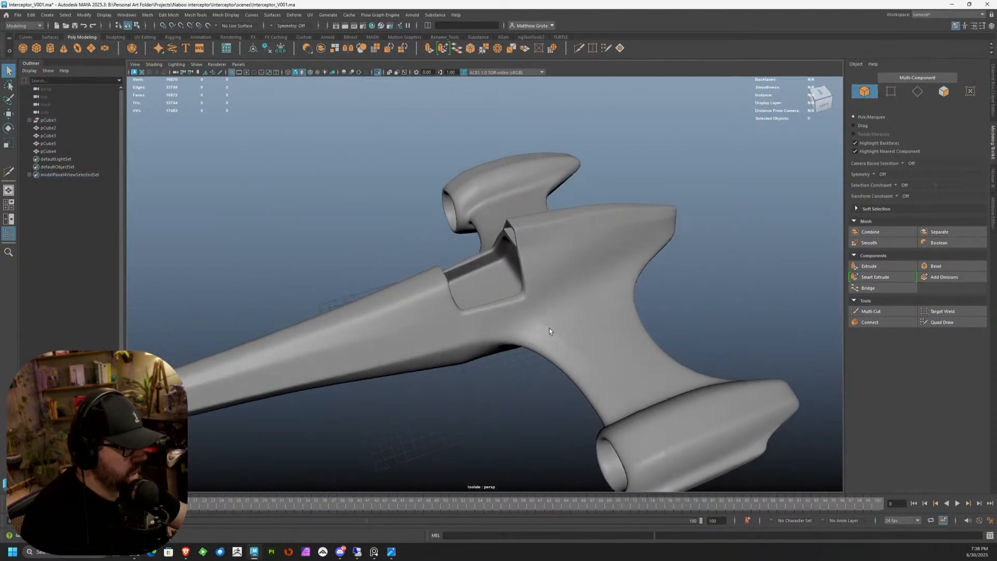
Step: Return to the unsmoothed display and turn on topology symmetry using the centre edge of the cockpit's rear wall
click(546, 329)
key(1)
scroll(550, 324, up, 10)
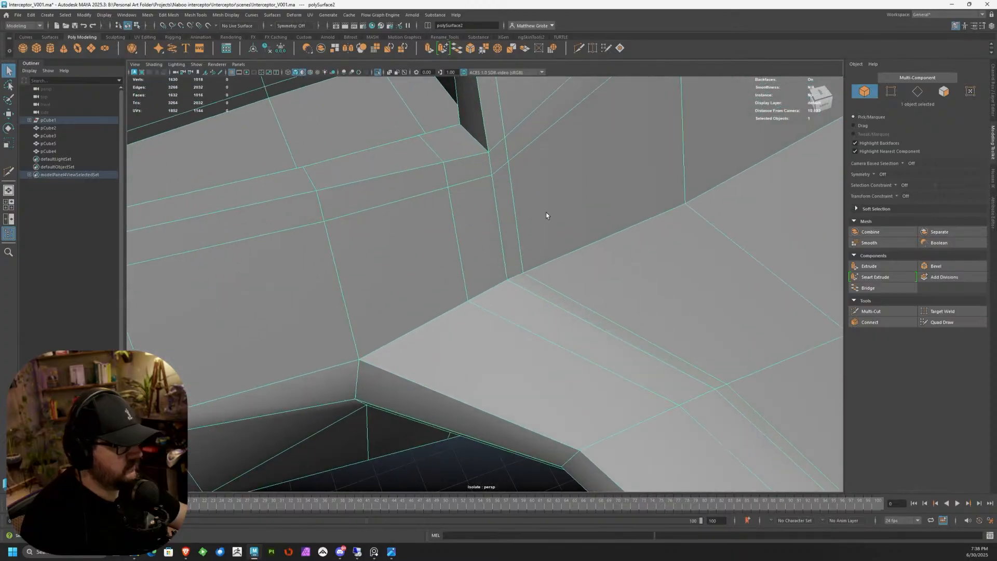
scroll(544, 213, down, 8)
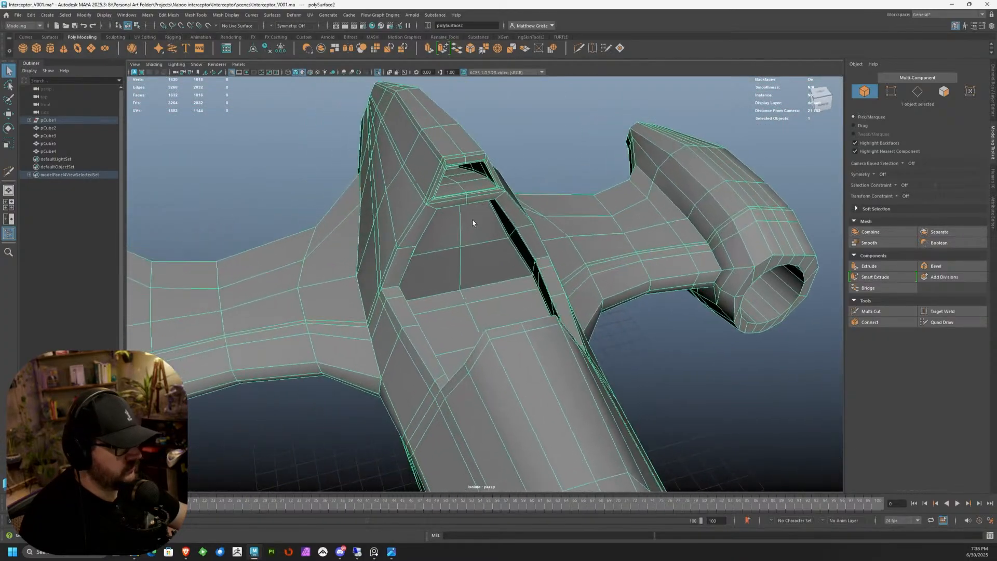
alt+drag(473, 223, 444, 219)
click(456, 223)
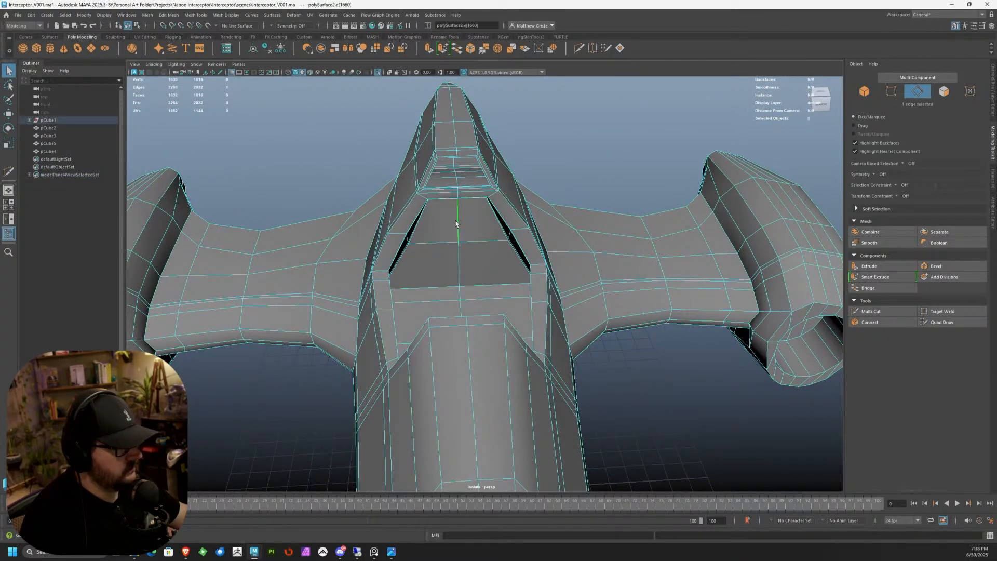
click(275, 27)
click(296, 86)
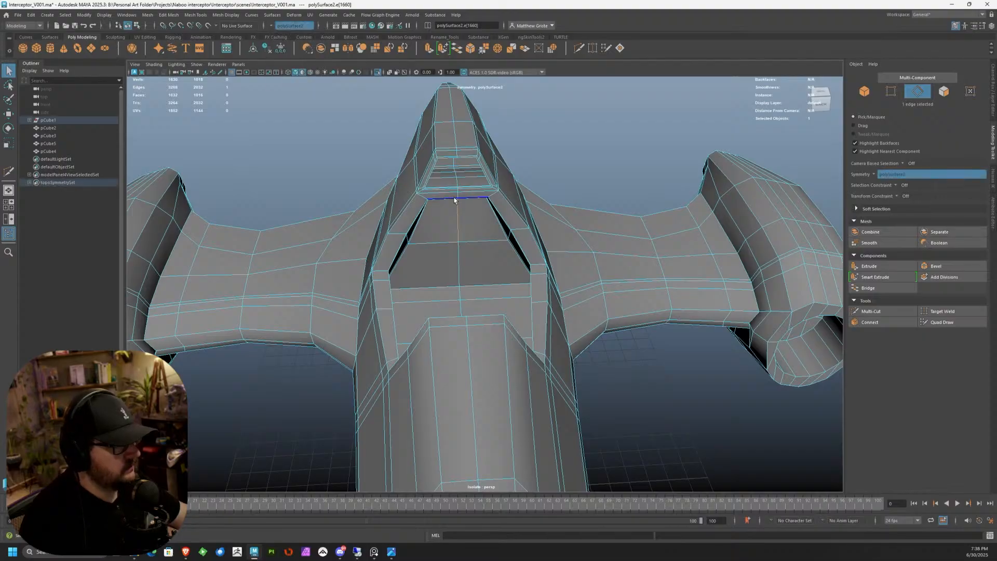
alt+drag(464, 210, 374, 208)
alt+right_drag(374, 207, 540, 259)
alt+middle_drag(629, 299, 426, 216)
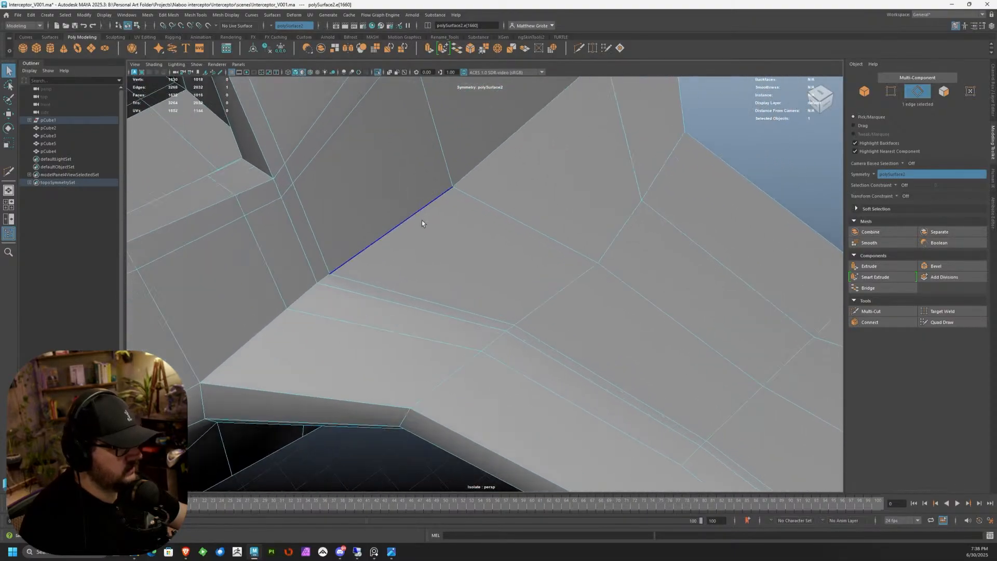
Step: Insert an edge loop around the wing root, parallel to the seam where the wing meets the fuselage
alt+drag(425, 216, 355, 226)
alt+middle_drag(356, 227, 467, 254)
alt+right_drag(468, 254, 509, 249)
alt+middle_drag(440, 194, 488, 239)
alt+drag(489, 239, 519, 231)
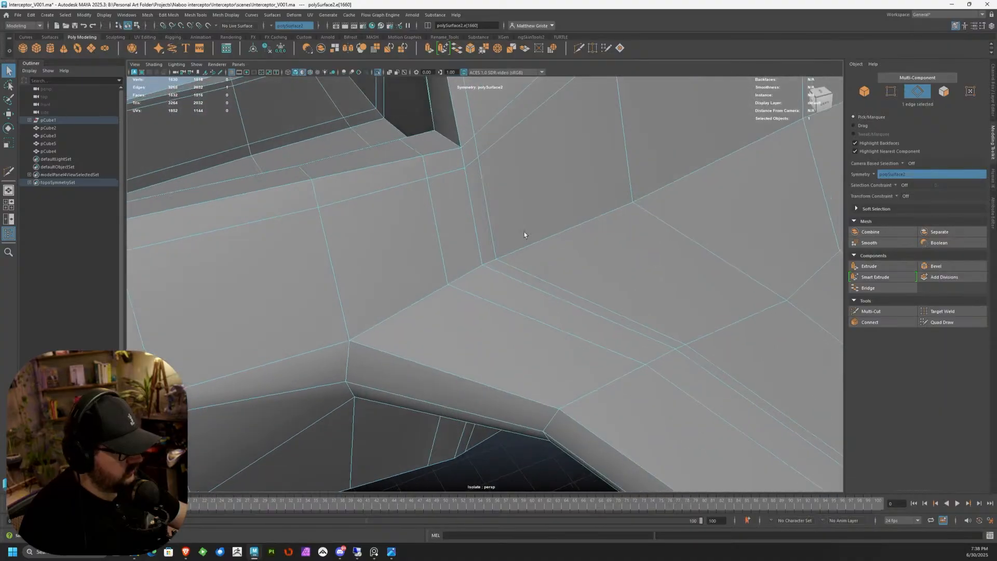
alt+middle_drag(519, 232, 385, 199)
alt+right_drag(385, 199, 485, 224)
alt+middle_drag(416, 242, 454, 245)
alt+drag(454, 245, 524, 242)
click(888, 311)
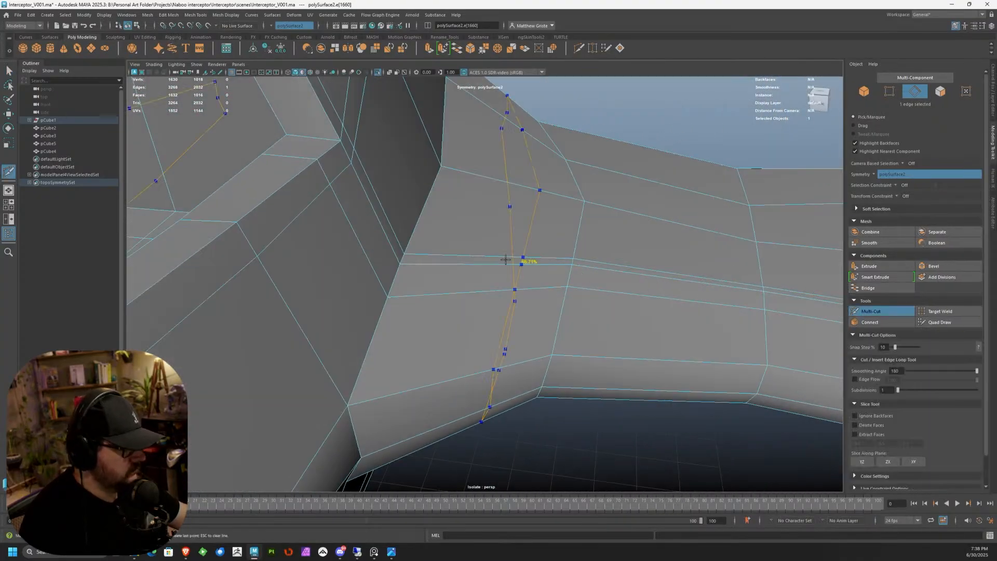
ctrl+click(438, 262)
alt+drag(542, 263, 470, 281)
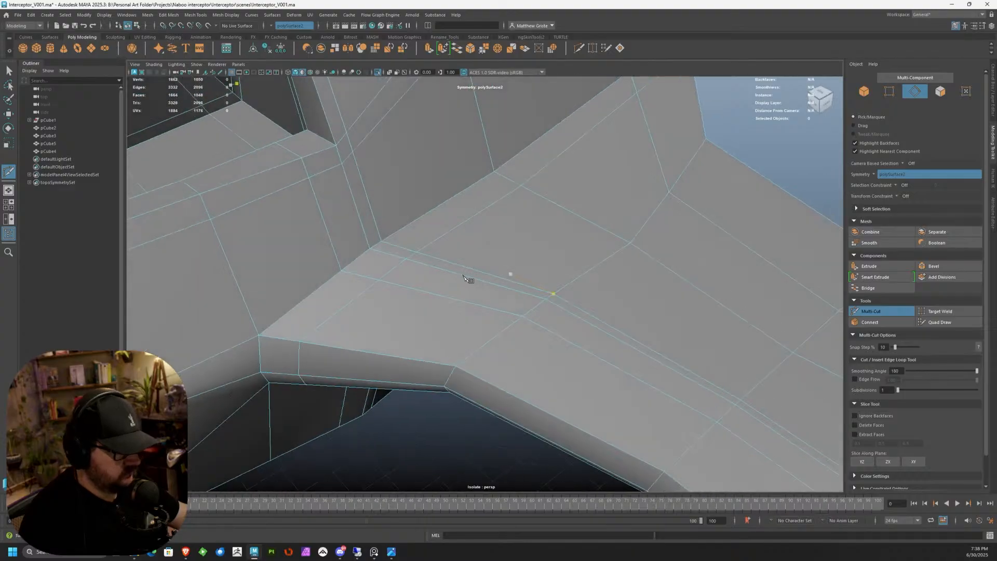
Step: Weld the wing-root vertices where the new loop crosses the closely spaced support edges into one vertex
key(q)
right_drag(356, 238, 357, 240)
scroll(424, 245, up, 2)
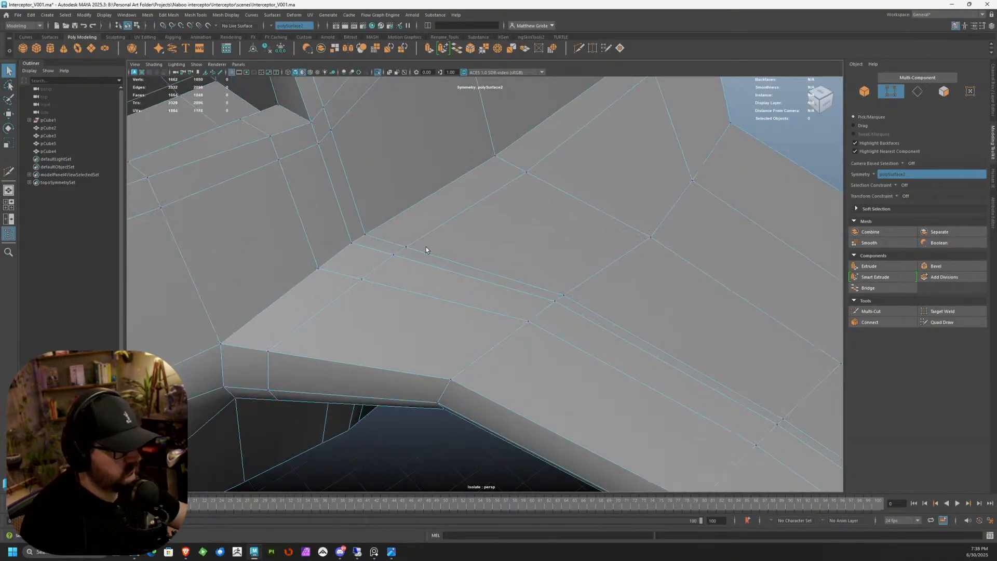
alt+middle_drag(424, 246, 525, 270)
alt+drag(525, 269, 462, 279)
click(941, 311)
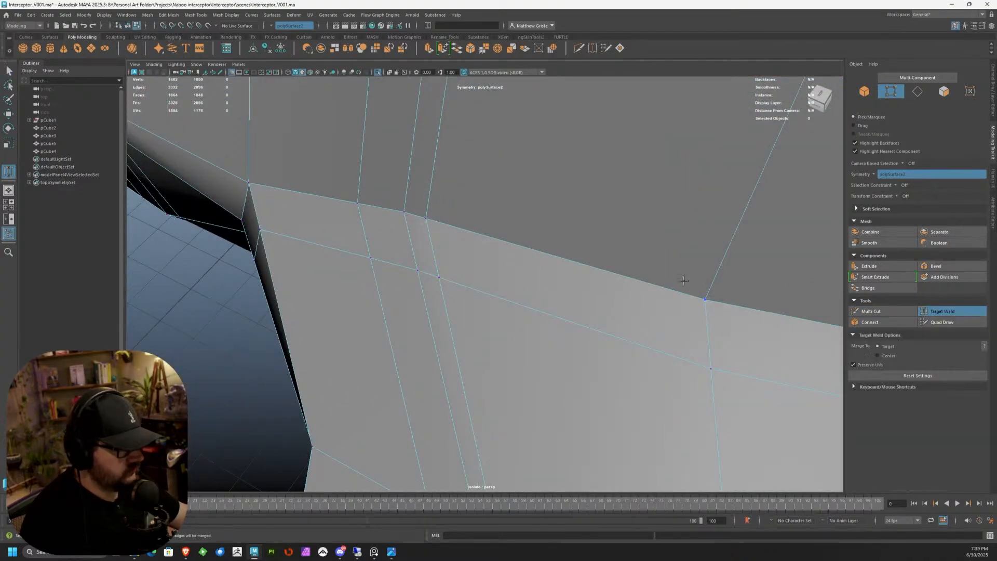
drag(399, 261, 486, 291)
scroll(412, 275, down, 2)
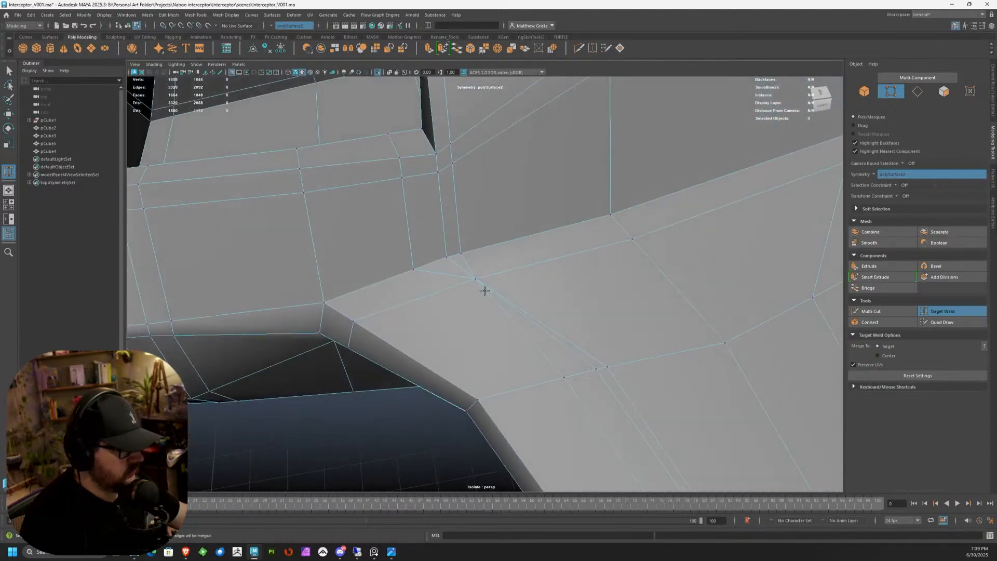
Step: Delete the short edge running from the fuselage seam to the welded wing-root vertex
scroll(487, 291, up, 3)
key(q)
right_drag(439, 250, 439, 232)
click(434, 246)
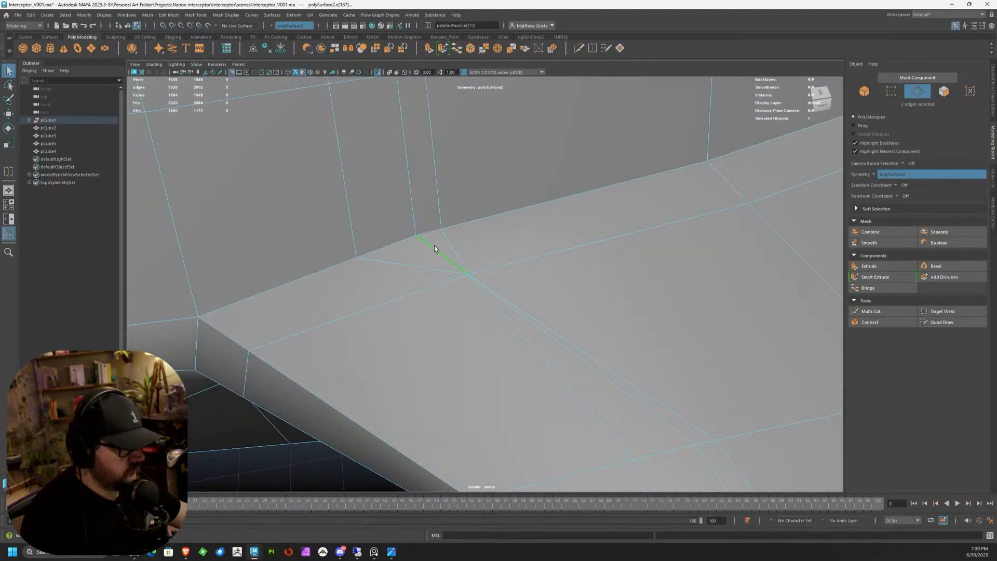
key(Delete)
scroll(434, 246, down, 5)
Step: Delete the leftover support edge loops running outward across the wing from the welded vertex, including their vertices
alt+drag(434, 246, 374, 249)
scroll(490, 270, up, 5)
scroll(514, 291, down, 3)
mouse_move(514, 291)
alt+mouse_down()
mouse_move(499, 260)
mouse_move(508, 301)
alt+mouse_up()
double_click(522, 297)
double_click(591, 306)
shift+double_click(595, 310)
key(ctrl+Delete)
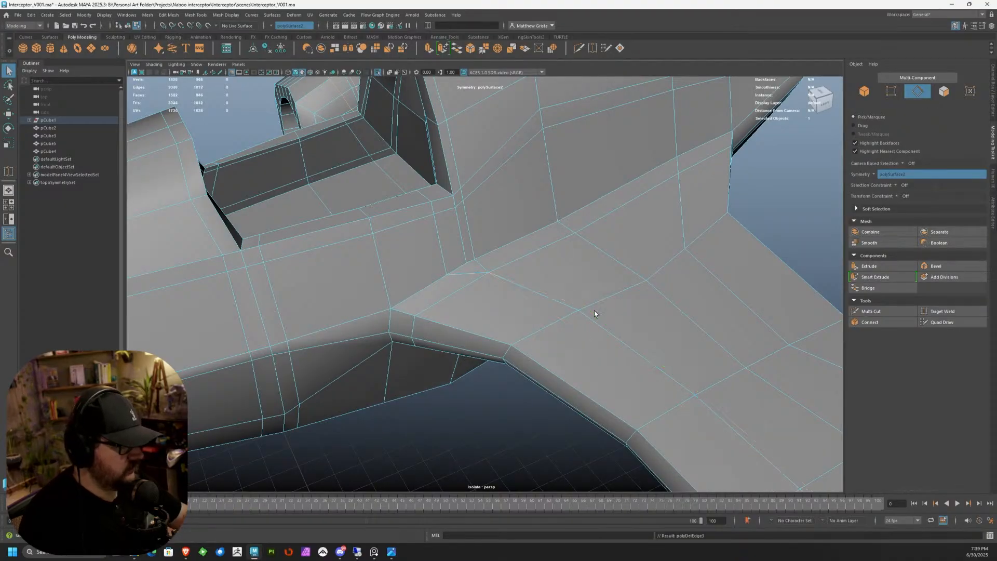
Step: Preview the smoothed hull in object mode and check the cleaned wing root beside the cockpit
key(3)
right_drag(503, 274, 541, 263)
click(504, 408)
scroll(503, 409, down, 6)
mouse_move(504, 408)
alt+mouse_down()
mouse_move(540, 422)
mouse_move(545, 452)
mouse_move(474, 397)
mouse_move(476, 429)
mouse_move(568, 409)
mouse_move(492, 406)
alt+mouse_up()
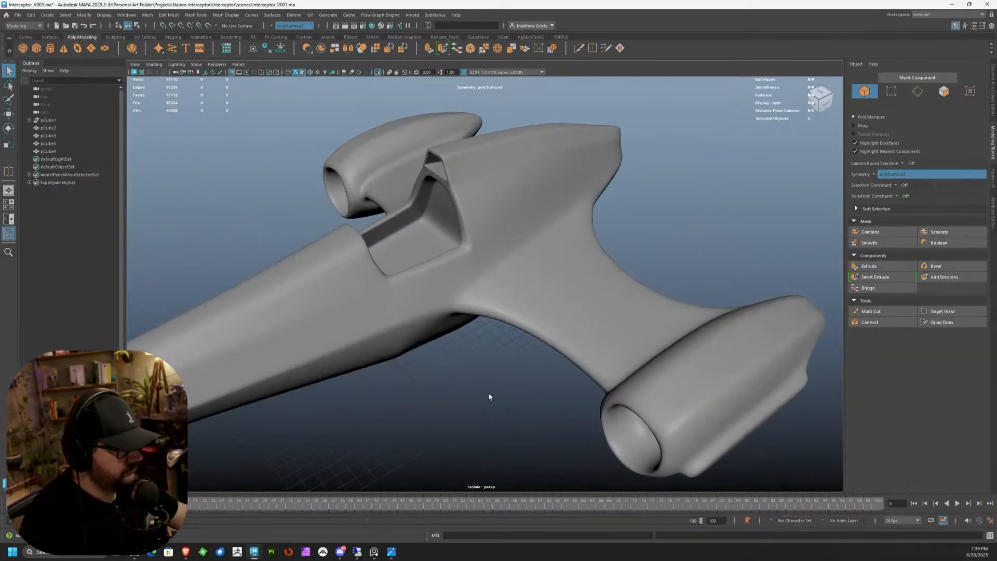
scroll(468, 291, up, 6)
click(436, 181)
scroll(444, 229, down, 3)
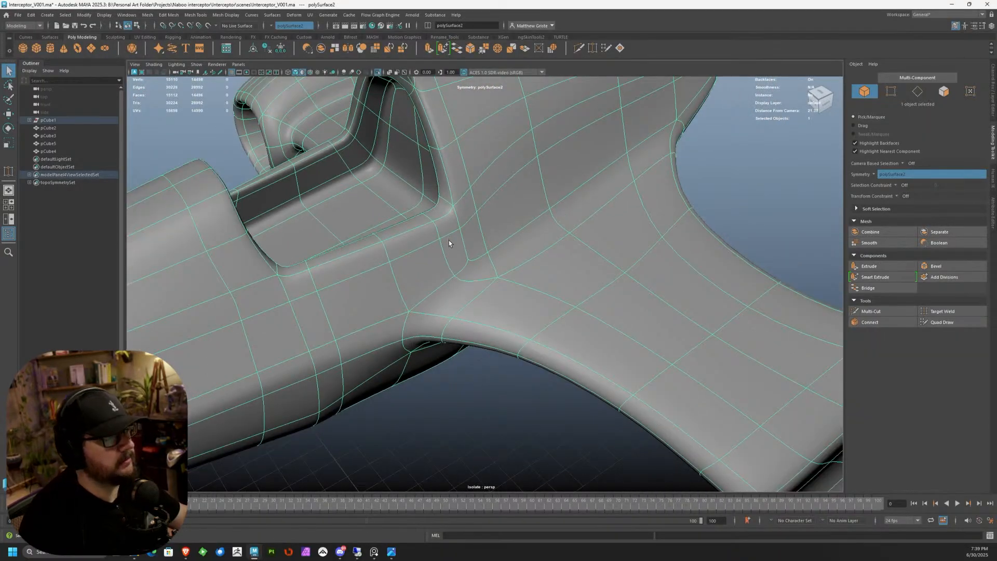
Step: Return to the unsmoothed display and examine the edge loops on the fuselage side below the cockpit
key(1)
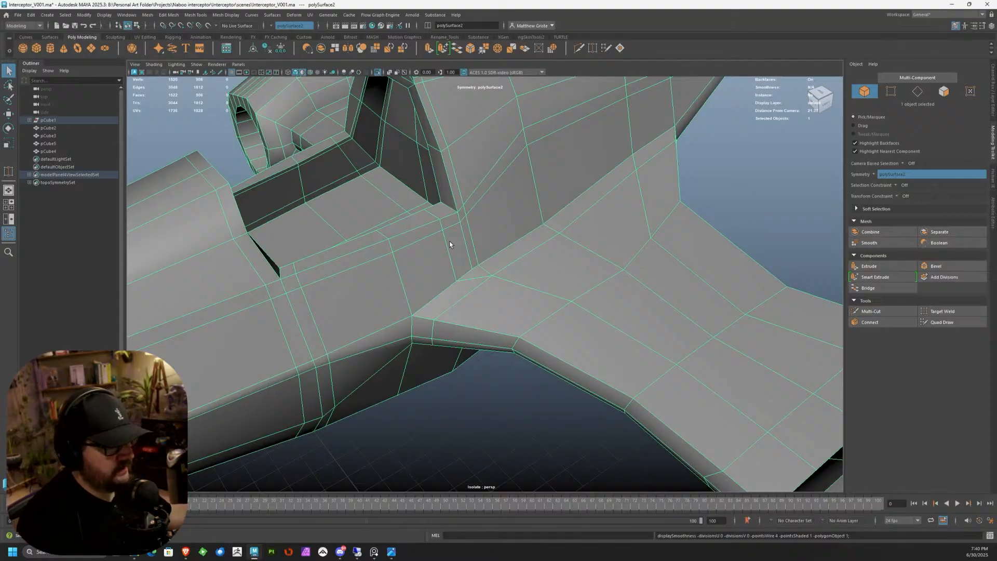
scroll(459, 228, down, 5)
alt+drag(457, 227, 371, 214)
scroll(317, 240, up, 5)
alt+middle_drag(315, 244, 520, 291)
scroll(521, 294, down, 4)
alt+drag(521, 294, 475, 283)
scroll(476, 283, up, 6)
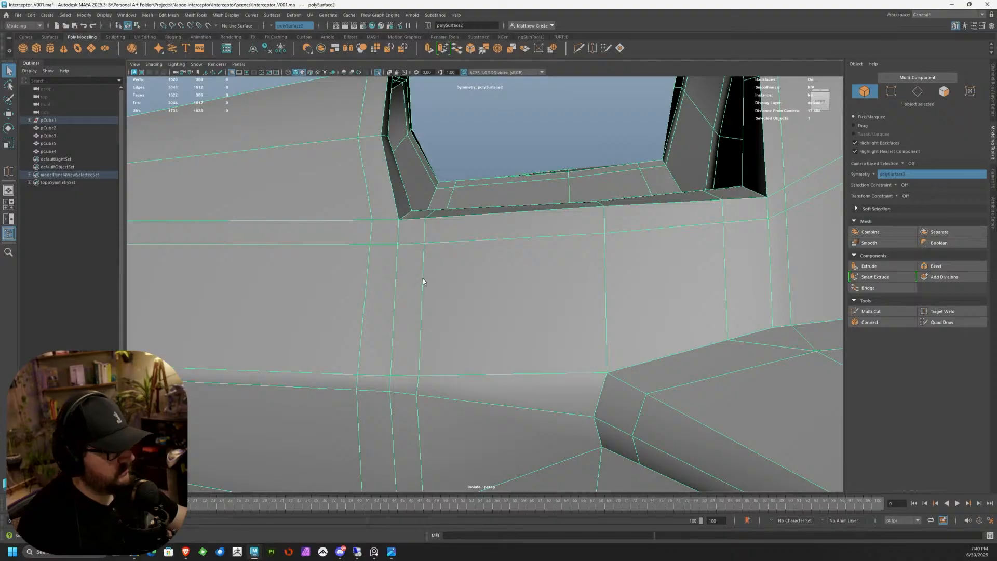
right_drag(425, 261, 426, 255)
double_click(426, 253)
alt+drag(426, 253, 657, 298)
scroll(451, 265, down, 3)
Step: Preview the smoothed hull again and inspect the fuselage side and underside around the wing root
key(3)
scroll(452, 265, up, 3)
alt+drag(438, 234, 493, 207)
right_drag(427, 237, 468, 222)
click(468, 218)
alt+drag(468, 218, 451, 312)
click(483, 343)
scroll(483, 344, up, 3)
alt+middle_drag(483, 344, 497, 275)
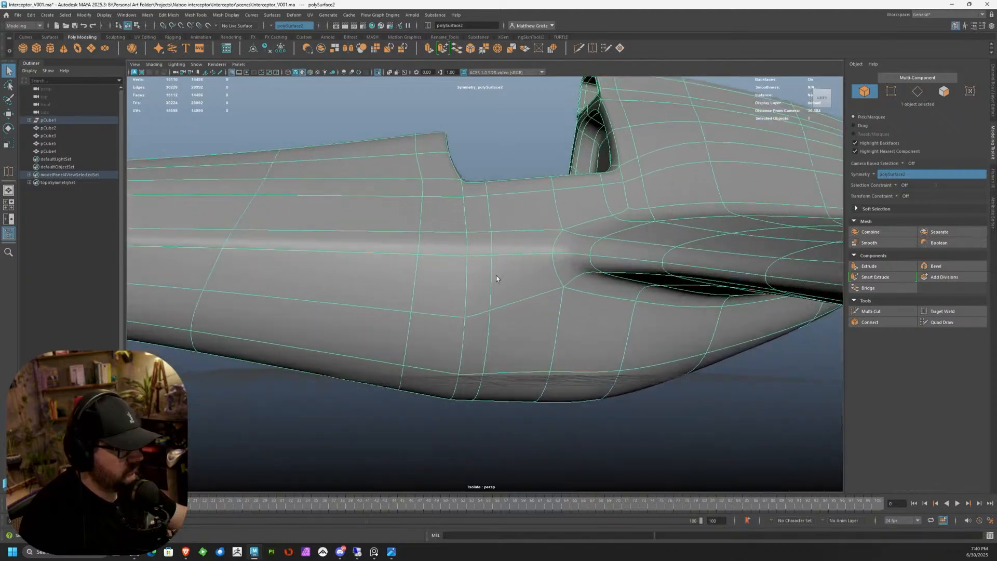
alt+drag(497, 275, 490, 237)
scroll(488, 240, up, 3)
scroll(483, 255, down, 5)
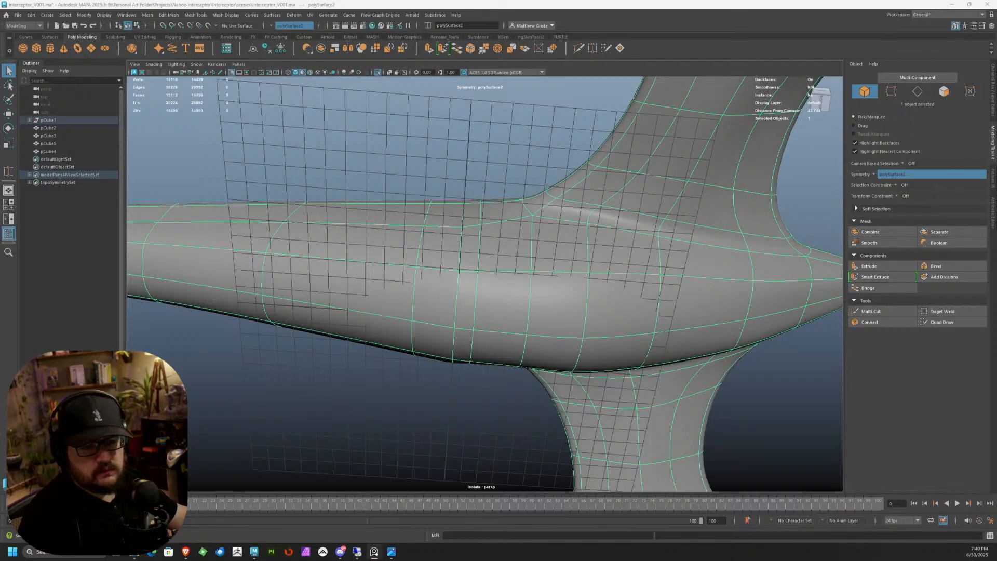
alt+drag(402, 301, 405, 355)
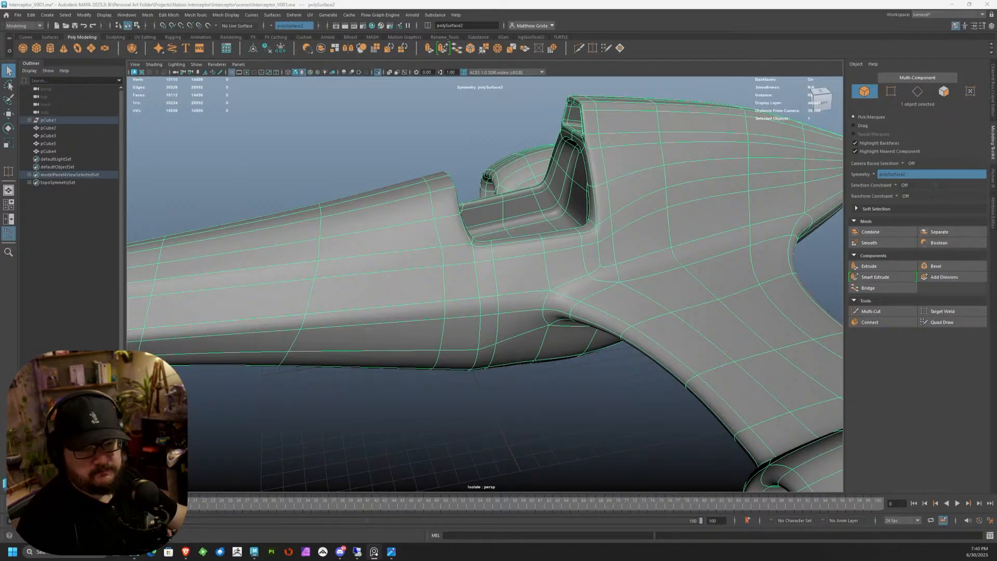
scroll(423, 350, down, 5)
alt+drag(422, 349, 441, 314)
scroll(410, 251, up, 3)
alt+drag(410, 251, 360, 245)
Step: In the unsmoothed display, select the symmetric side-panel faces of the fuselage ahead of the cockpit, including the narrow strip at its front corner
key(1)
scroll(416, 252, up, 1)
scroll(410, 248, up, 2)
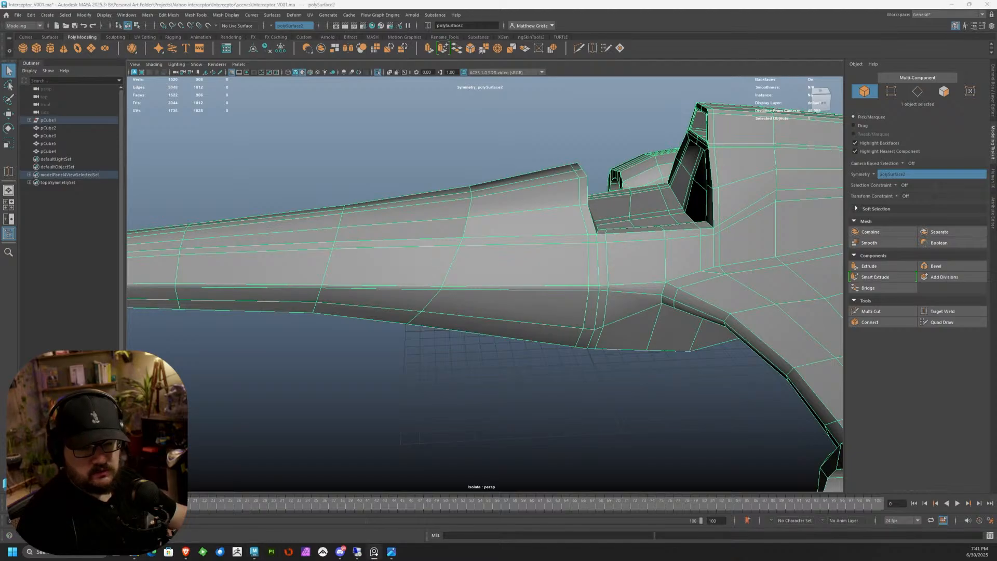
scroll(367, 254, down, 3)
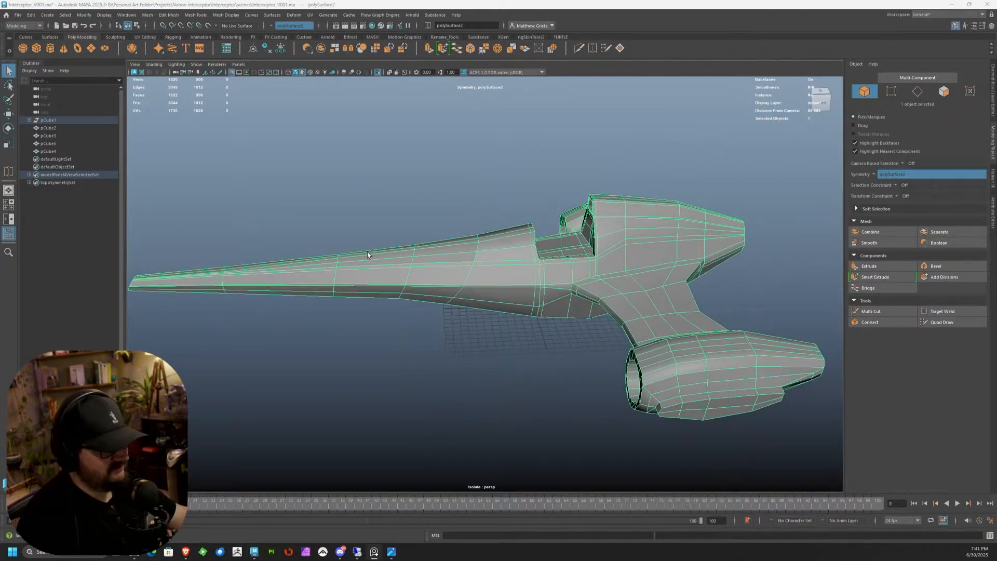
scroll(369, 253, up, 4)
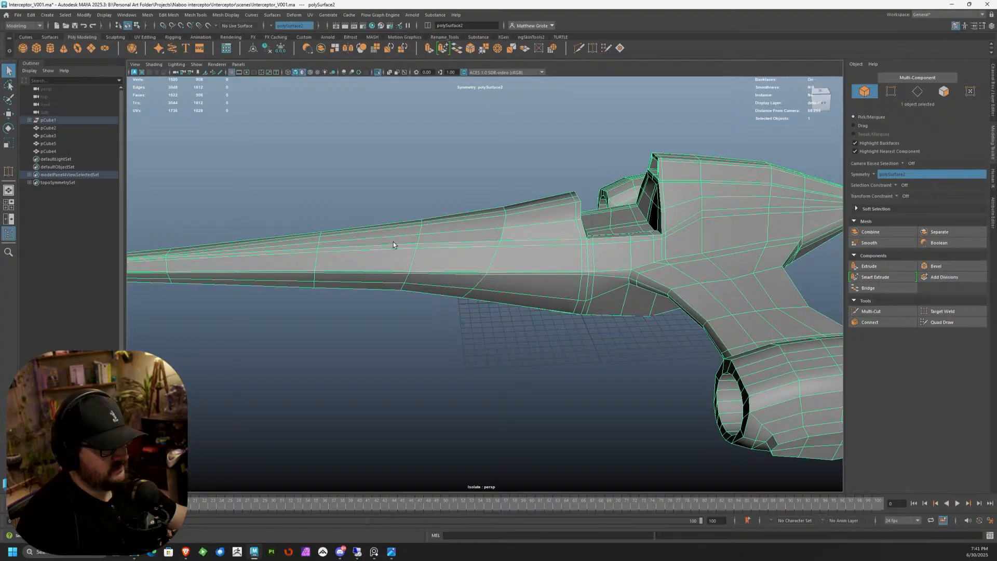
scroll(391, 244, up, 4)
right_drag(418, 242, 431, 244)
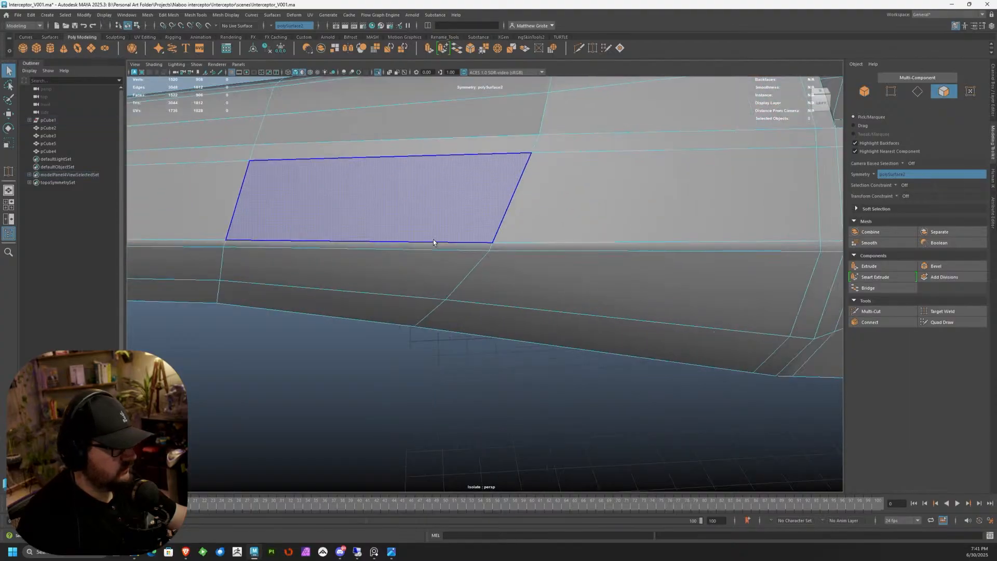
key(Tab)
mouse_move(461, 219)
mouse_down()
mouse_move(470, 128)
mouse_move(618, 153)
mouse_move(616, 196)
mouse_move(570, 196)
mouse_move(502, 220)
mouse_up()
scroll(616, 196, down, 5)
scroll(502, 219, up, 1)
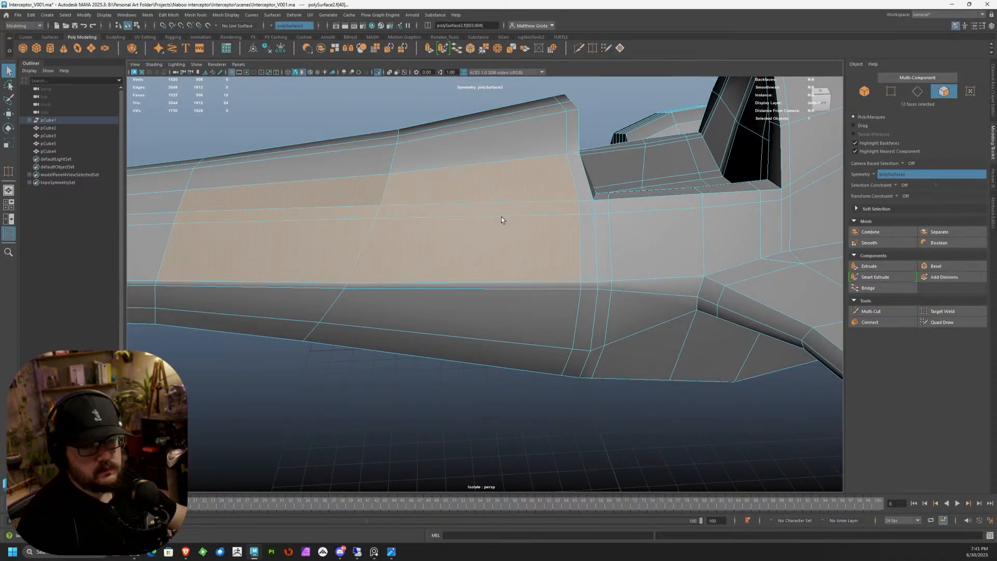
scroll(494, 223, up, 2)
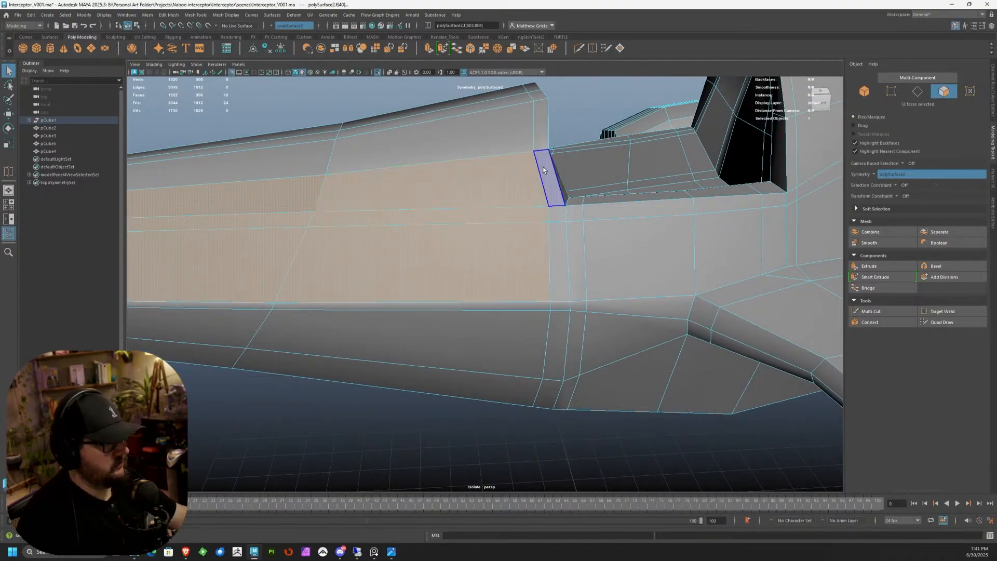
mouse_move(551, 189)
shift+mouse_down()
mouse_move(556, 259)
mouse_move(463, 275)
mouse_move(469, 235)
shift+mouse_up()
alt+middle_drag(470, 235, 513, 255)
alt+drag(512, 256, 474, 251)
key(f)
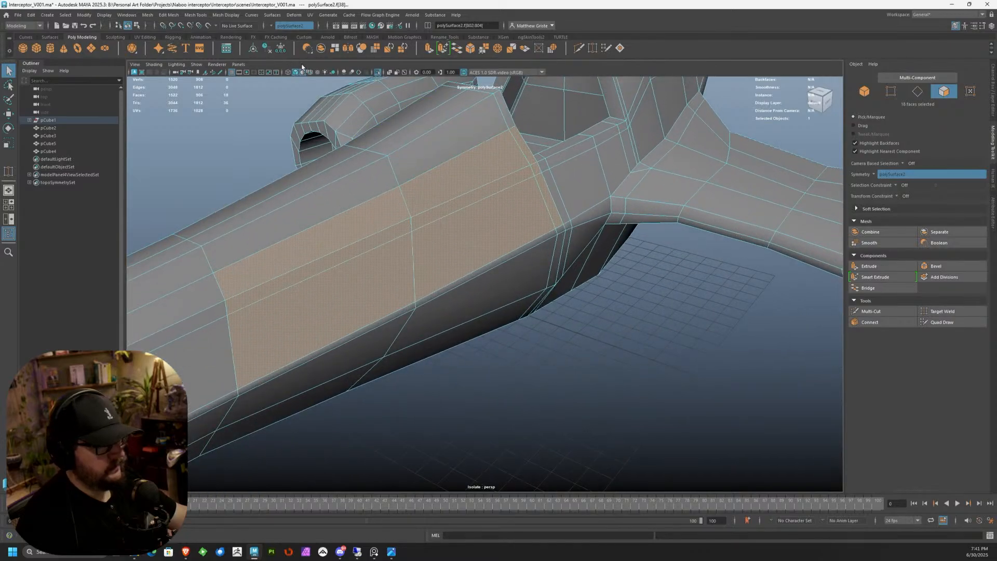
Step: Try to extract the selected side-panel faces and pull them away from the fuselage
click(195, 15)
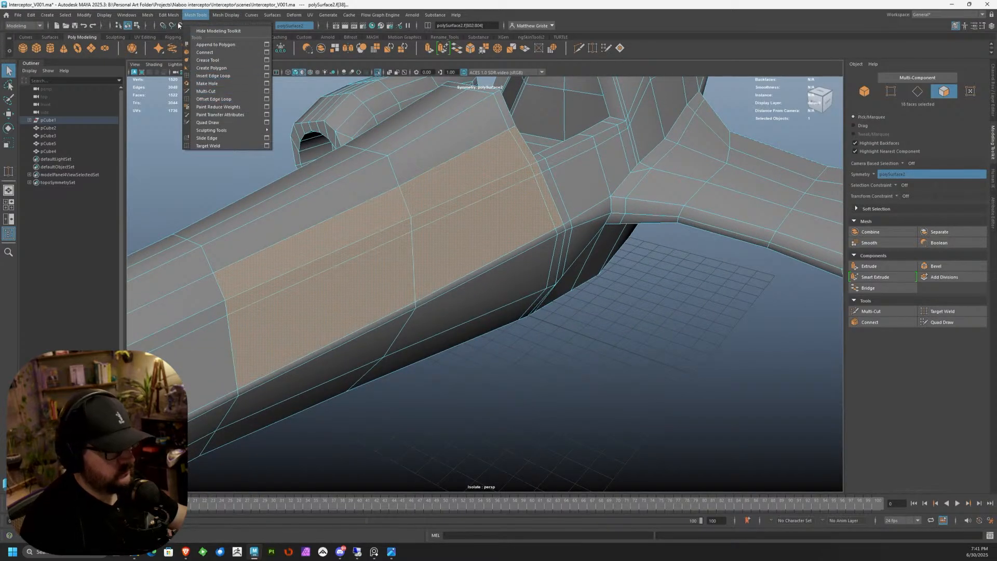
mouse_move(168, 15)
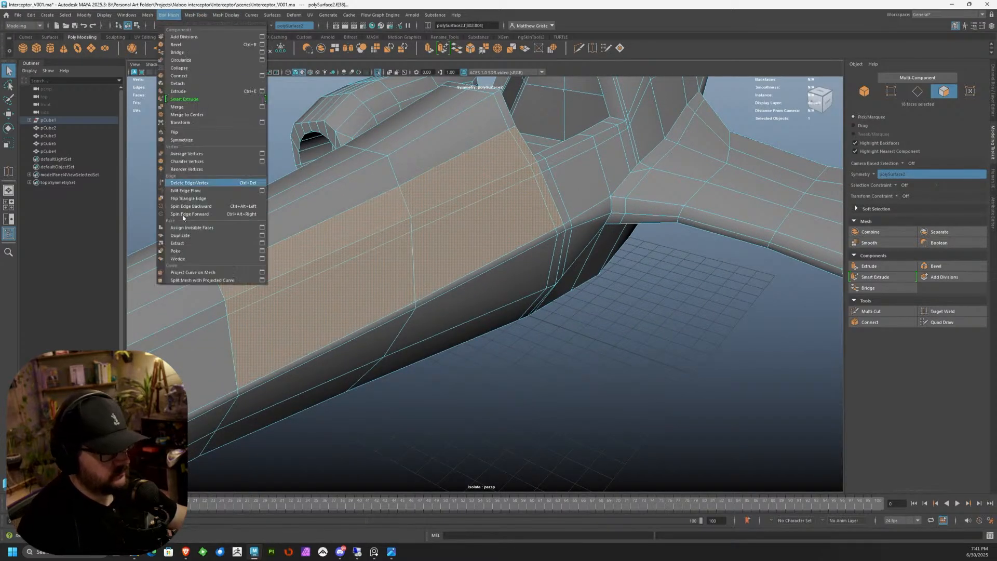
click(189, 243)
scroll(467, 223, down, 4)
drag(518, 198, 262, 182)
key(ctrl+z)
scroll(457, 220, up, 2)
key(ctrl+z)
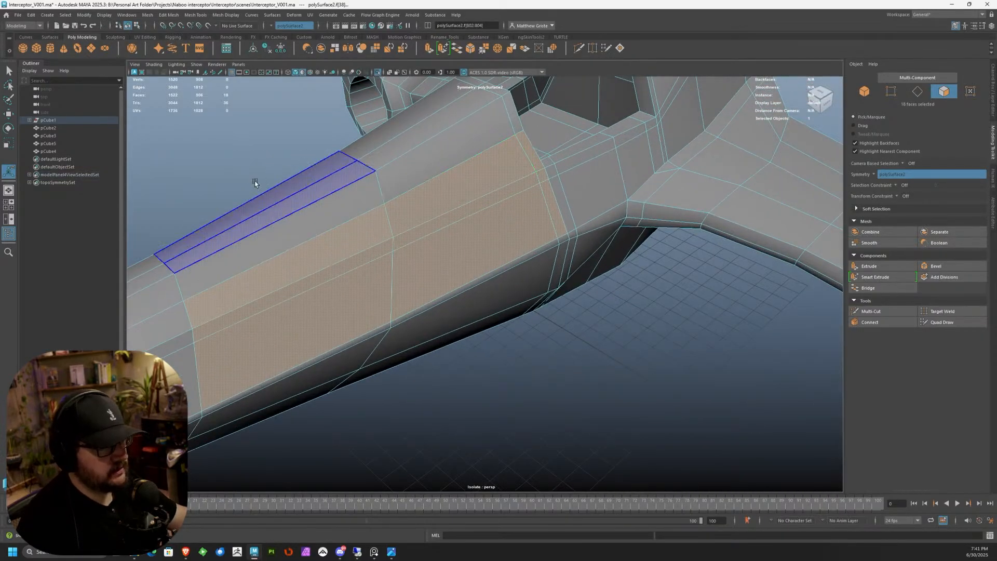
Step: Detach the selected side-panel faces from the surrounding fuselage mesh
click(191, 16)
mouse_move(173, 17)
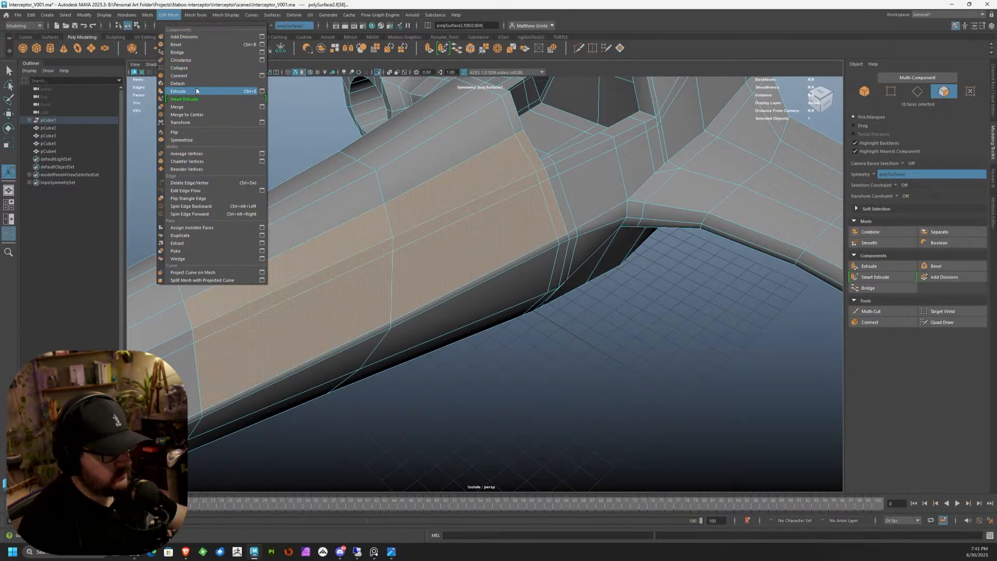
click(295, 103)
Step: Select the six large faces of the detached side panel and try moving them off the fuselage
right_drag(351, 208, 352, 232)
click(367, 245)
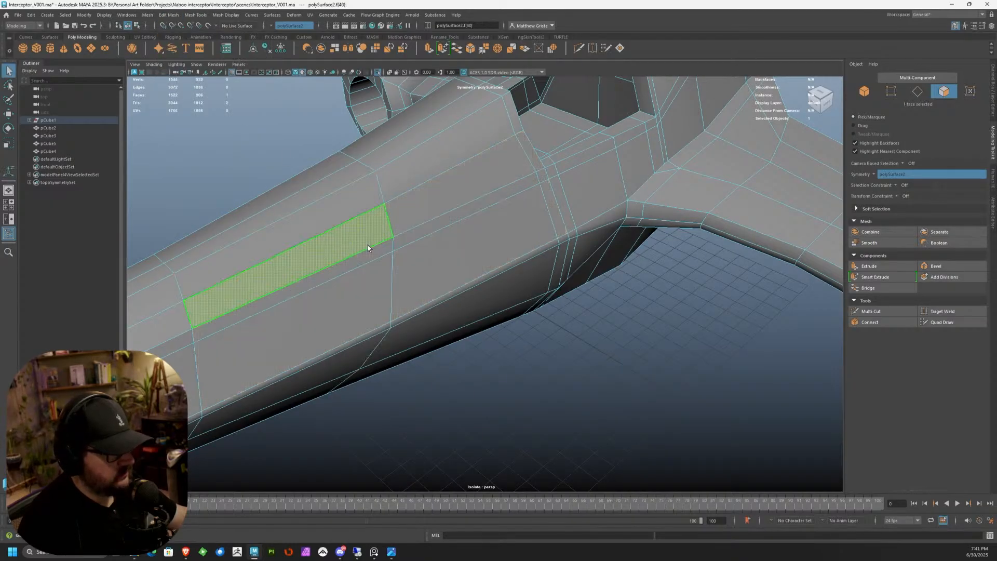
shift+click(373, 254)
shift+click(383, 275)
shift+click(414, 255)
shift+click(417, 236)
shift+click(413, 222)
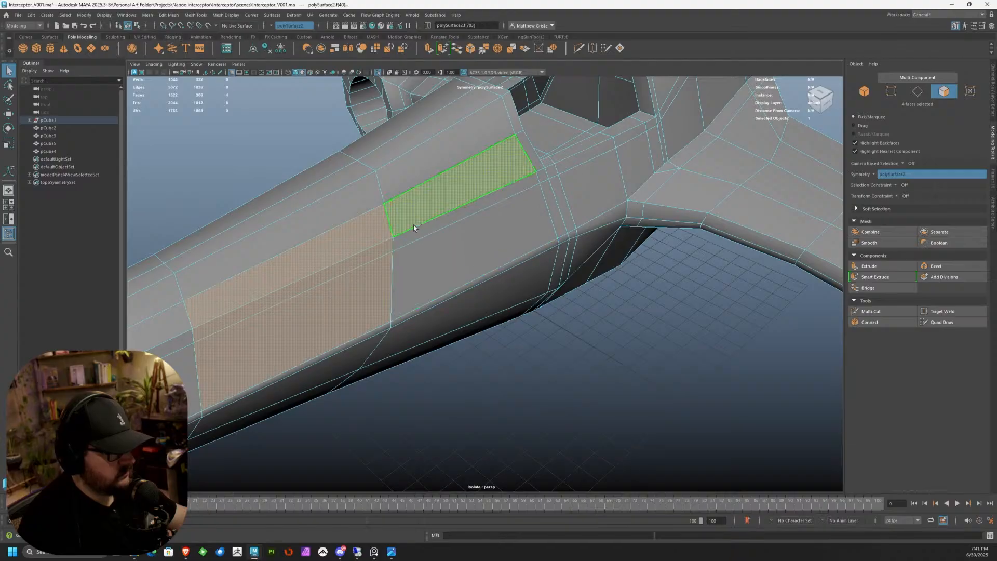
shift+click(434, 249)
key(w)
drag(368, 246, 399, 285)
key(ctrl+z)
Step: Add the panel's narrow rear strip of faces to the selection and try moving the whole panel outward
alt+drag(467, 291, 442, 284)
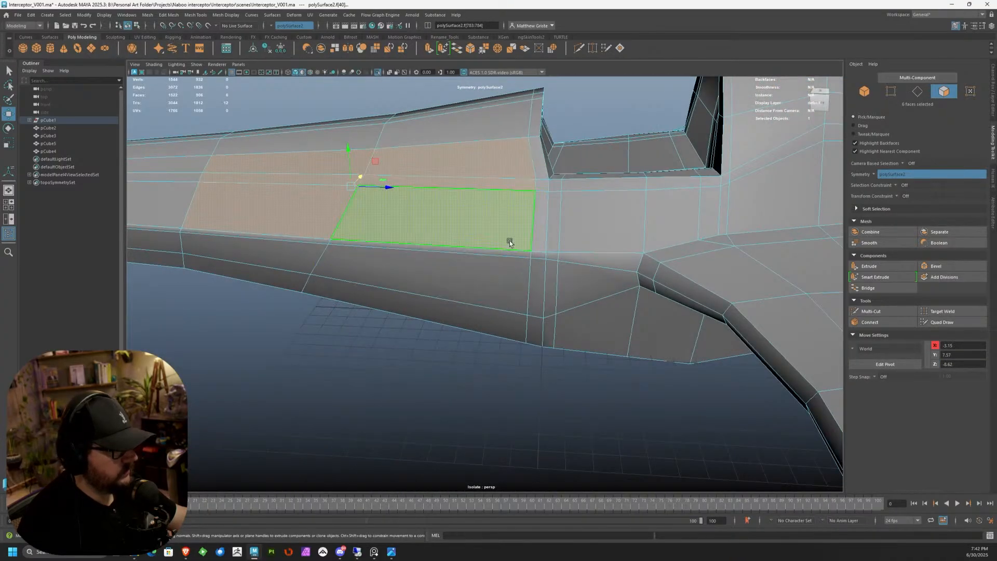
shift+click(538, 226)
shift+click(538, 192)
shift+click(540, 185)
shift+click(538, 168)
shift+click(536, 228)
alt+drag(439, 196, 306, 226)
drag(418, 153, 375, 165)
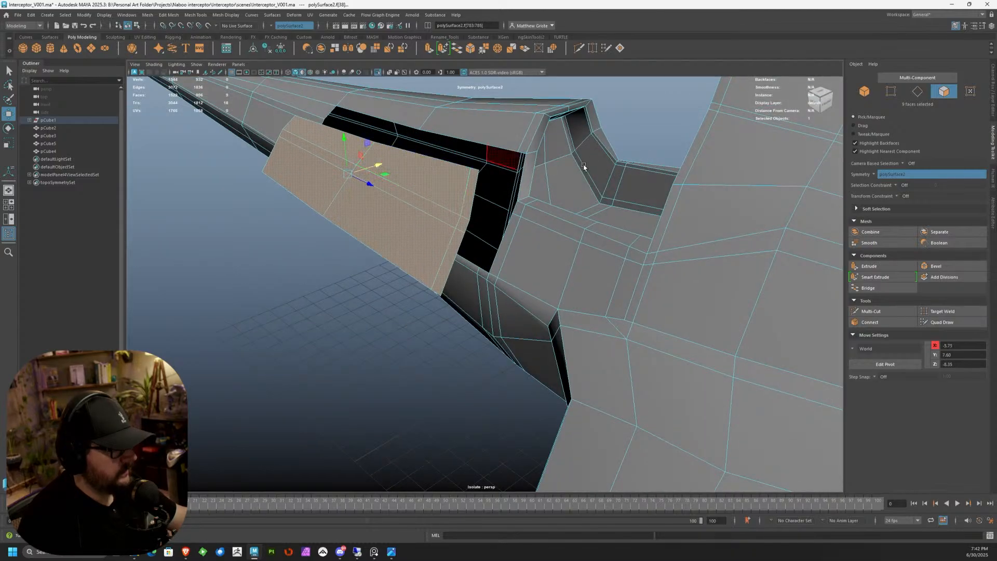
alt+drag(591, 167, 485, 164)
key(ctrl+z)
Step: Try deleting the selected side-panel faces from the fuselage
mouse_move(571, 207)
alt+mouse_down()
mouse_move(445, 214)
mouse_move(432, 241)
mouse_move(559, 192)
alt+mouse_up()
key(Delete)
alt+drag(351, 282, 582, 283)
key(ctrl+z)
Step: Turn off symmetry and delete the detached side-panel faces on one side of the fuselage only
click(271, 26)
click(281, 29)
alt+drag(383, 124, 445, 166)
alt+drag(615, 385, 634, 408)
ctrl+drag(634, 408, 502, 130)
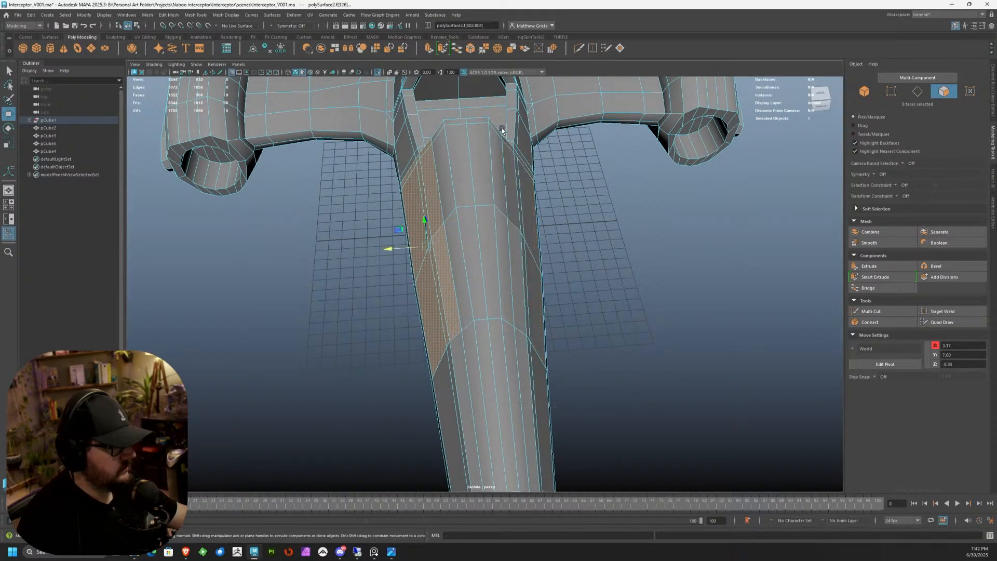
key(Delete)
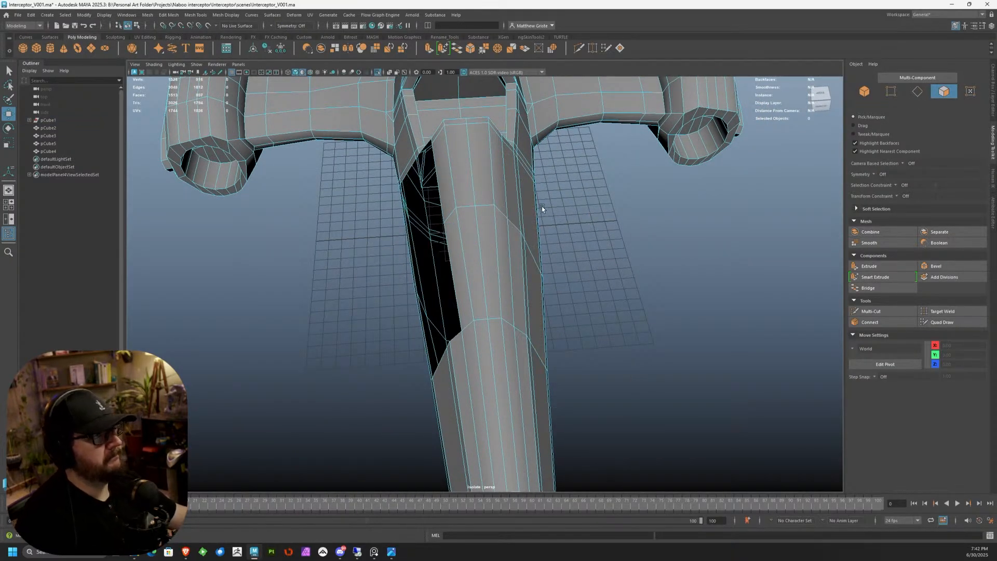
Step: Select all faces of the side panel ahead of the cockpit on the fuselage's other side
alt+drag(545, 208, 472, 185)
scroll(467, 183, up, 4)
alt+middle_drag(488, 177, 467, 200)
right_drag(454, 183, 455, 206)
click(454, 201)
drag(465, 192, 519, 228)
scroll(466, 210, down, 4)
alt+drag(465, 210, 483, 200)
scroll(410, 225, up, 4)
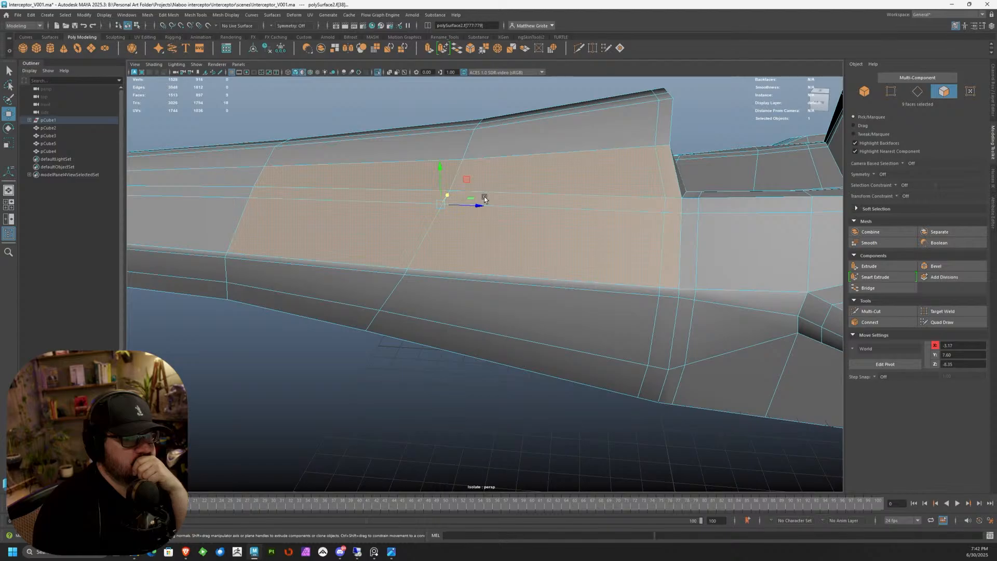
Step: Undo the one-sided panel deletion and the symmetry change
key(ctrl+z)
key(ctrl+z)
key(ctrl+z)
key(ctrl+z)
key(ctrl+z)
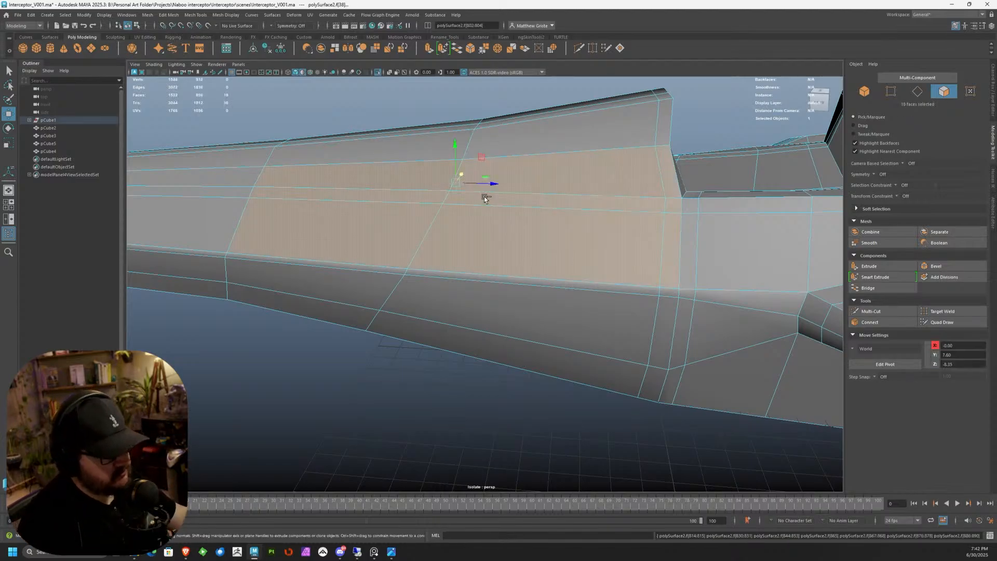
key(ctrl+z)
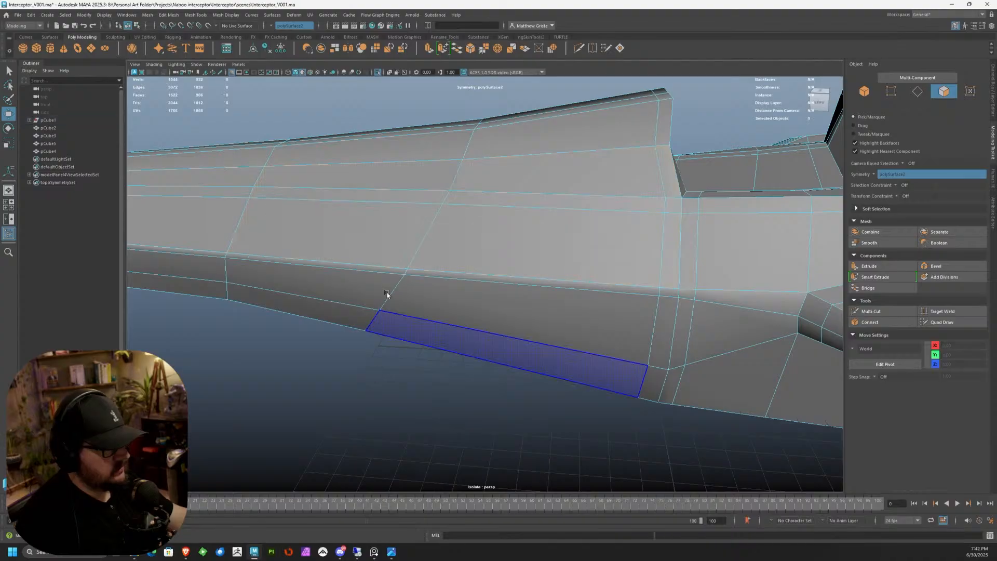
Step: Undo the series of recent side-panel edits on the fuselage ahead of the cockpit
click(373, 247)
key(ctrl+z)
drag(340, 219, 356, 240)
key(ctrl+z)
key(ctrl+z)
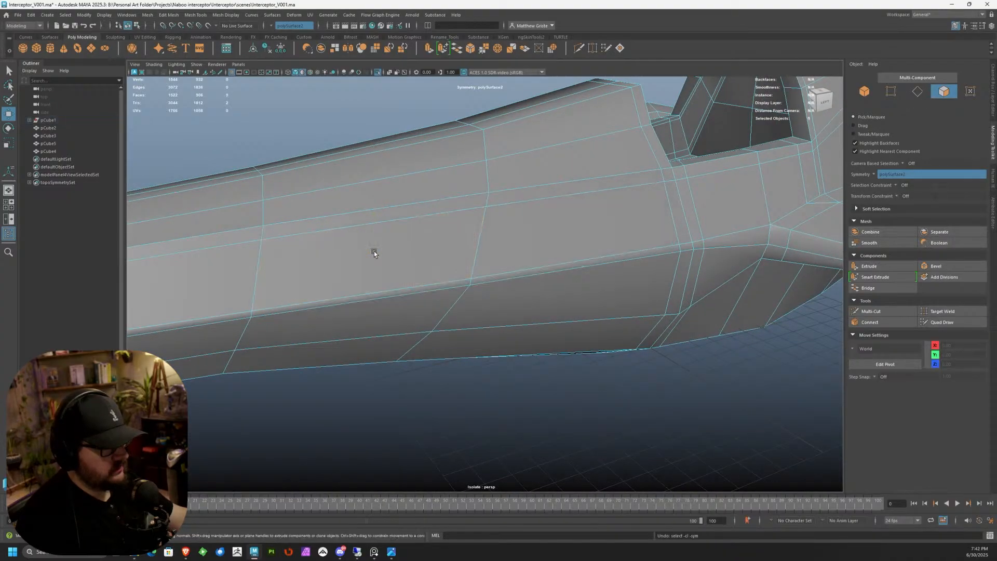
key(ctrl+z)
key(ctrl+z)
key(ctrl+z)
key(ctrl+z)
key(ctrl+z)
key(ctrl+z)
key(ctrl+z)
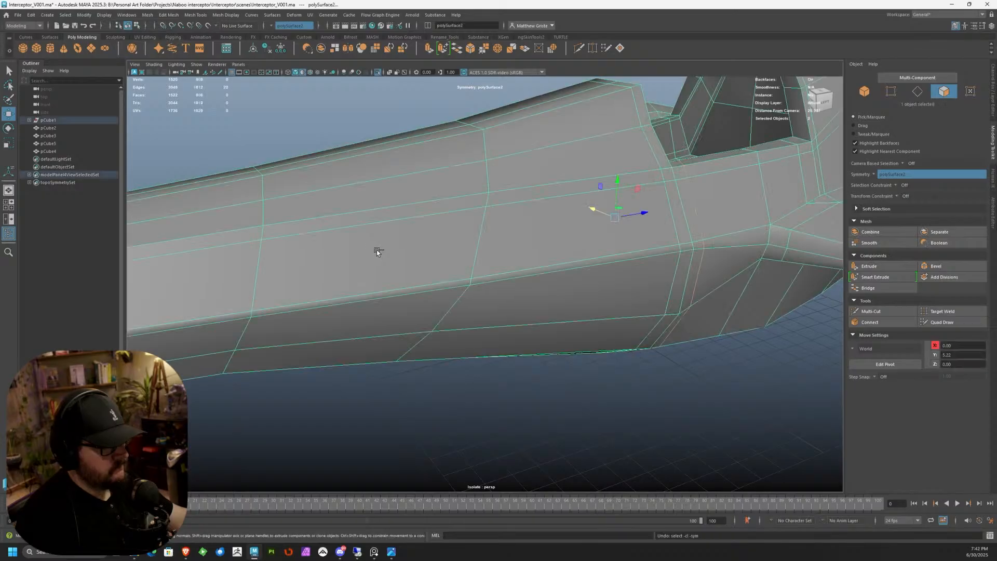
click(385, 250)
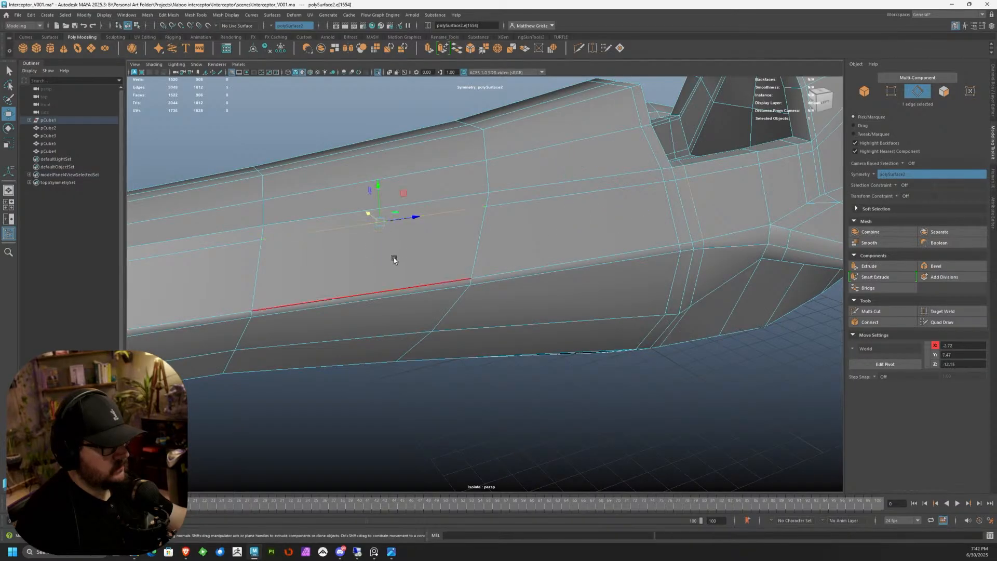
right_drag(394, 259, 392, 270)
click(389, 262)
alt+drag(387, 257, 458, 289)
alt+right_drag(457, 289, 437, 294)
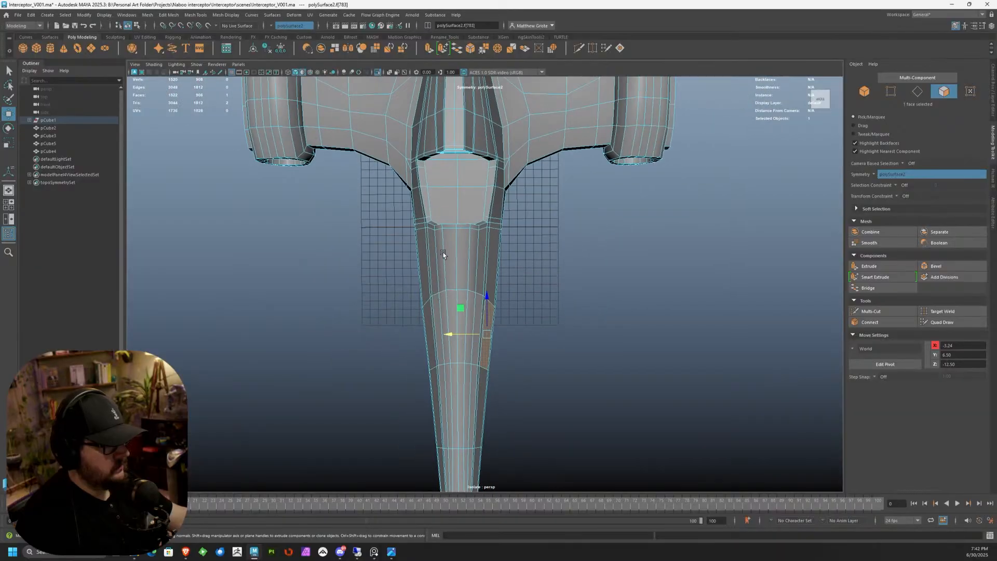
alt+middle_drag(443, 254, 428, 284)
mouse_move(428, 285)
alt+mouse_down()
mouse_move(436, 244)
mouse_move(401, 260)
mouse_move(457, 195)
mouse_move(402, 248)
mouse_move(416, 290)
alt+mouse_up()
key(F8)
key(r)
right_drag(417, 289, 382, 262)
alt+drag(382, 263, 483, 229)
double_click(395, 266)
key(e)
key(r)
key(ctrl+z)
Step: Turn off symmetry and slightly widen the full vertex rows around the front edge of the cockpit by scaling them sideways
click(877, 177)
click(893, 183)
alt+drag(572, 234, 523, 314)
click(524, 314)
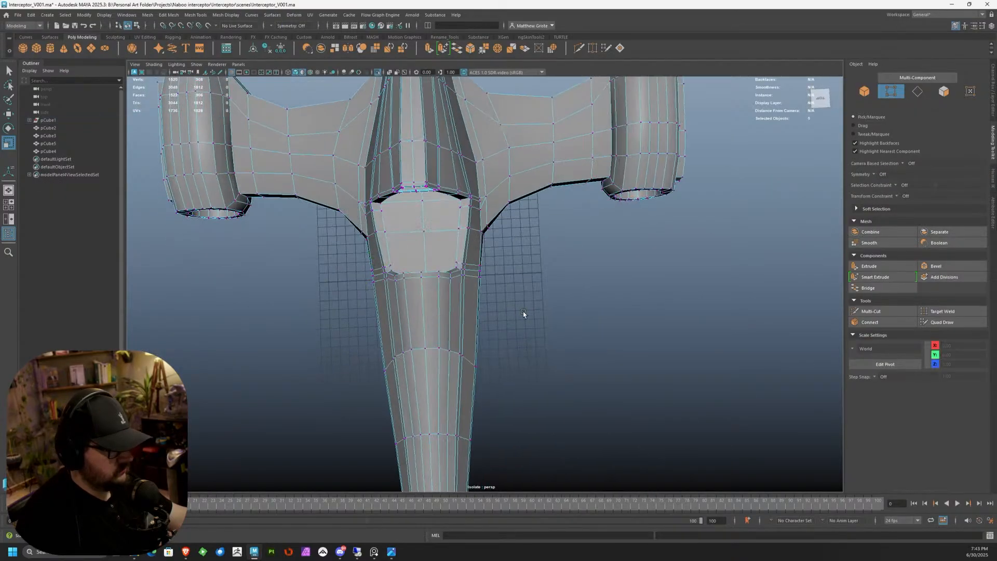
drag(359, 254, 360, 254)
alt+drag(360, 254, 389, 263)
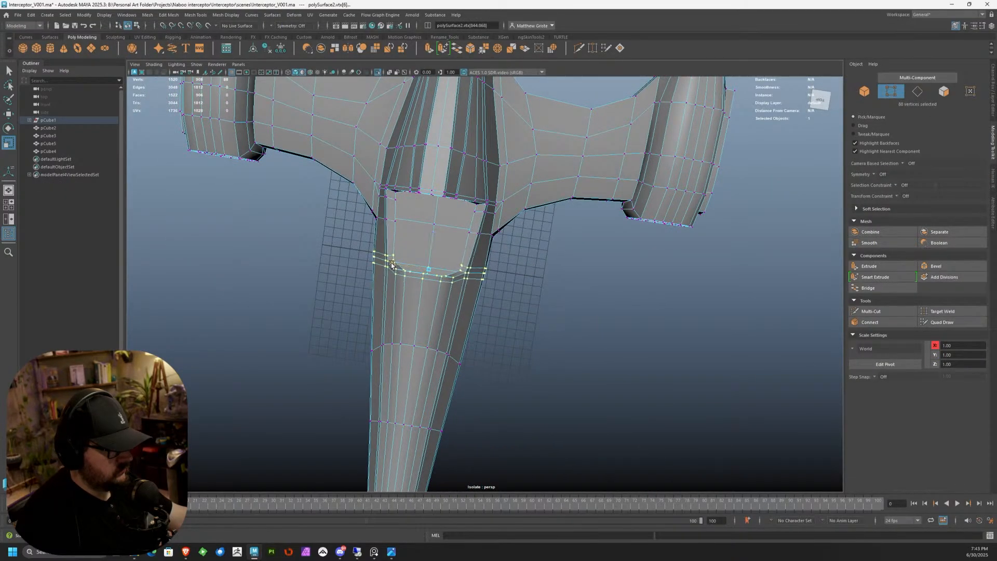
alt+drag(437, 310, 490, 314)
drag(381, 293, 374, 293)
Step: Slightly widen the successive cross-section vertex rows along the long nose by scaling each one sideways
drag(327, 331, 516, 387)
drag(378, 362, 370, 365)
alt+drag(415, 363, 407, 341)
alt+middle_drag(408, 341, 440, 223)
drag(397, 285, 405, 321)
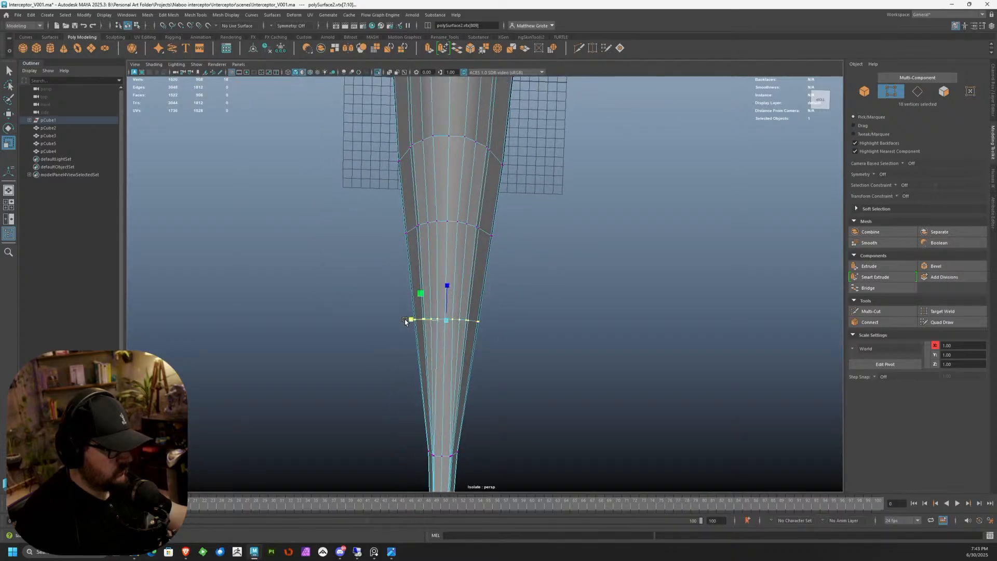
alt+middle_drag(433, 339, 441, 248)
drag(415, 362, 408, 363)
click(544, 295)
Step: Examine the hull's side topology around the cockpit opening and wing root in object mode
scroll(545, 294, down, 4)
alt+drag(544, 295, 513, 221)
right_drag(513, 221, 540, 208)
alt+drag(545, 305, 457, 285)
click(462, 287)
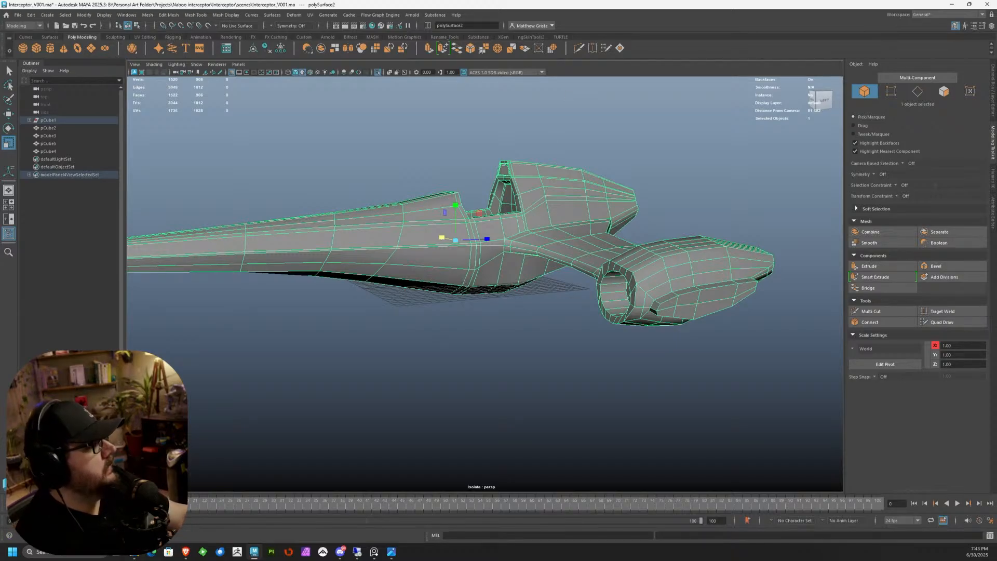
scroll(404, 219, up, 8)
alt+drag(403, 218, 441, 253)
scroll(441, 254, down, 5)
alt+middle_drag(441, 253, 466, 225)
scroll(465, 225, up, 3)
alt+drag(465, 225, 440, 224)
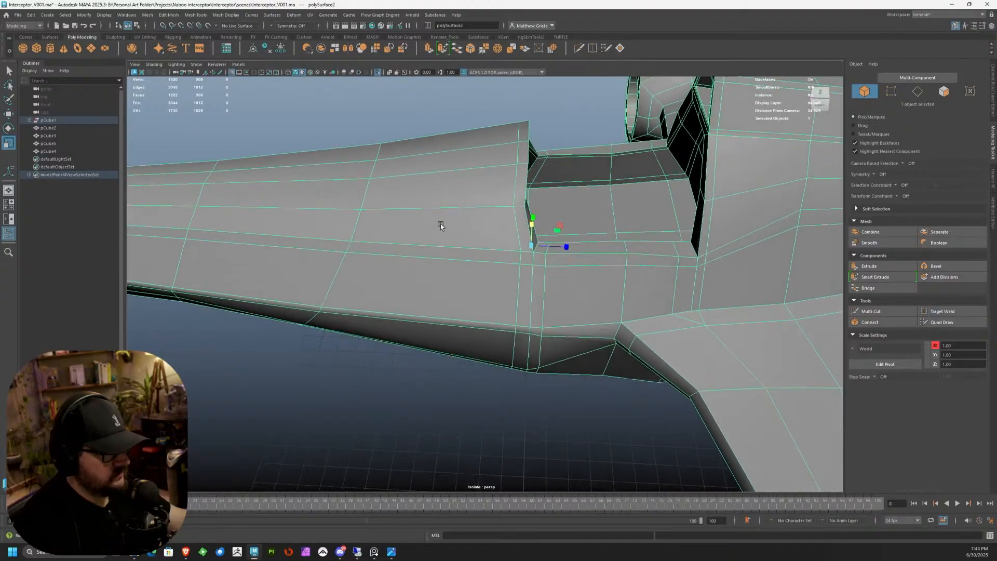
alt+drag(401, 196, 456, 206)
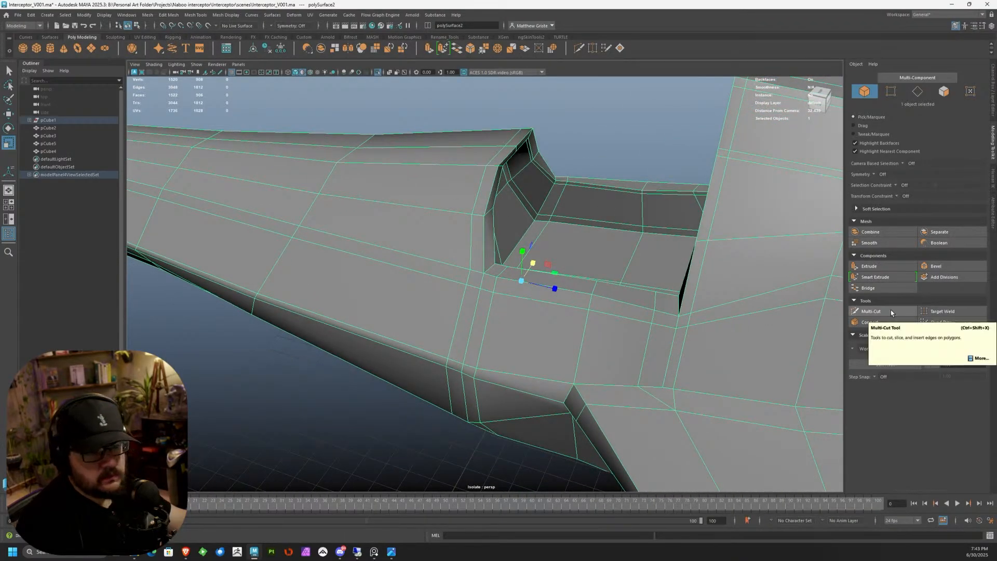
Step: Preview the hull smoothed, then check the unsmoothed edge flow on the other side of the cockpit
alt+drag(617, 262, 458, 234)
key(3)
right_drag(434, 213, 459, 204)
click(332, 283)
alt+drag(333, 283, 503, 256)
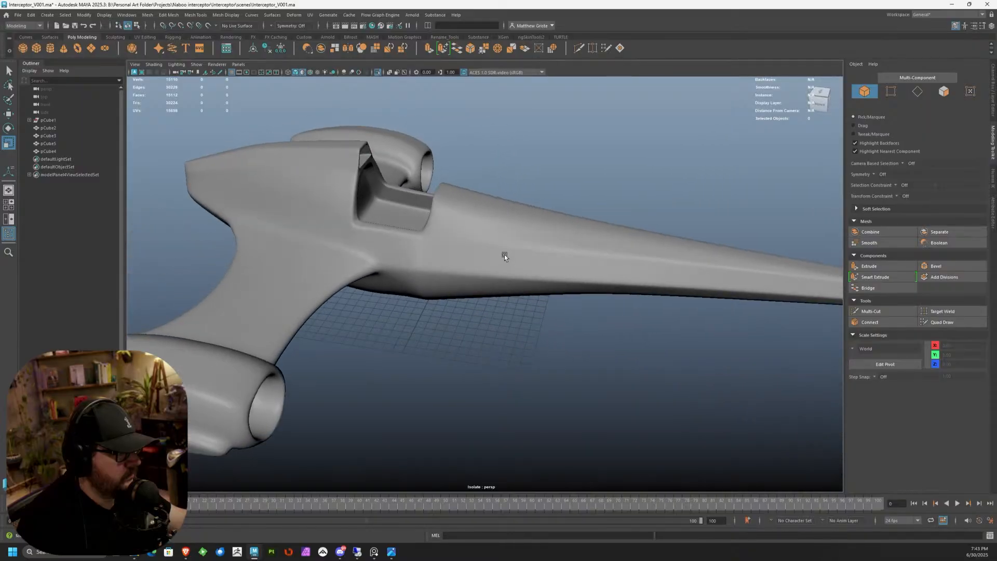
click(478, 240)
key(1)
alt+middle_drag(410, 201, 499, 242)
scroll(493, 243, up, 3)
mouse_move(470, 246)
alt+mouse_down()
mouse_move(507, 254)
mouse_move(566, 238)
mouse_move(487, 256)
mouse_move(465, 250)
mouse_move(467, 237)
alt+mouse_up()
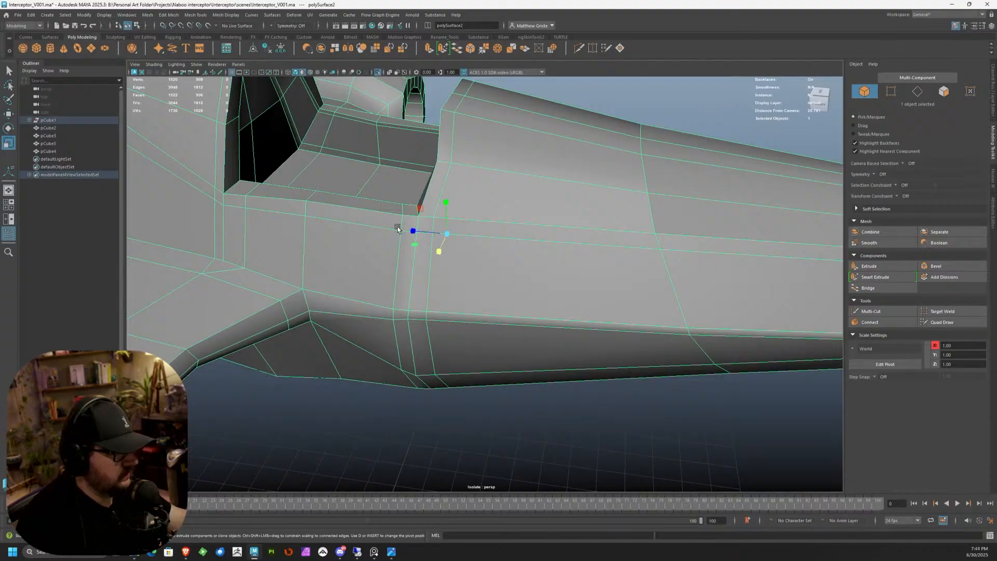
alt+drag(463, 229, 332, 196)
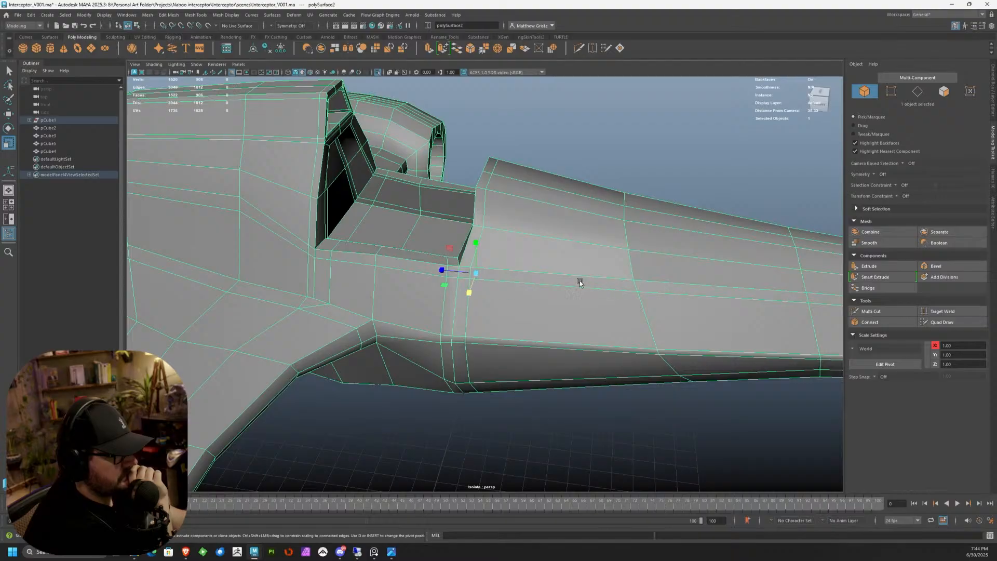
Step: Delete the redundant lengthwise edge run on both sides of the nose ahead of the cockpit and check the smoothed result
right_drag(530, 283, 530, 260)
click(521, 282)
alt+drag(605, 257, 468, 281)
click(484, 305)
key(Delete)
double_click(296, 321)
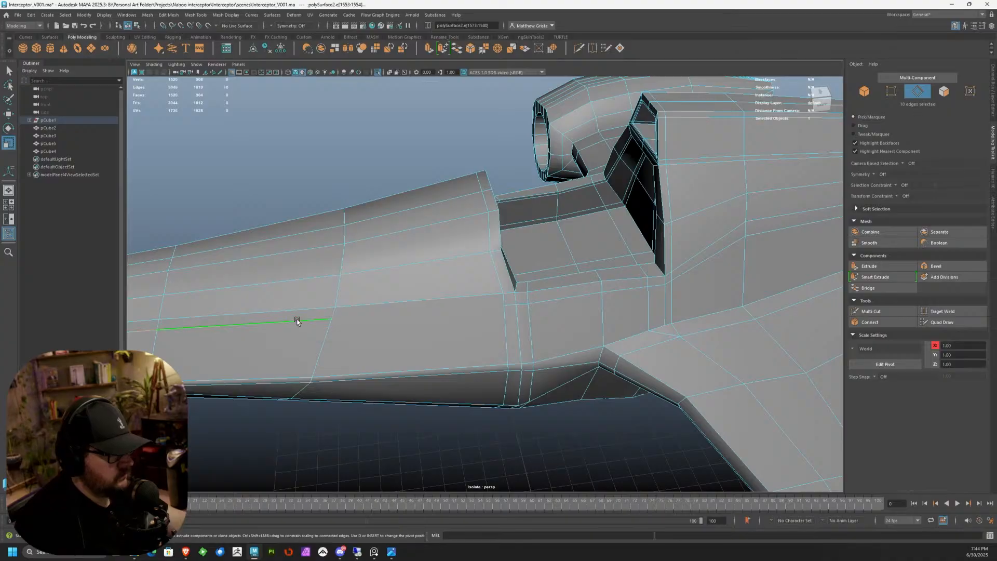
key(Delete)
alt+drag(296, 318, 418, 291)
key(3)
scroll(498, 283, down, 5)
key(1)
Step: Target-weld the leftover vertices at the cockpit opening's front corners on both sides of the hull
scroll(419, 290, up, 3)
scroll(418, 291, up, 2)
click(938, 311)
right_drag(411, 301, 373, 307)
scroll(414, 271, down, 5)
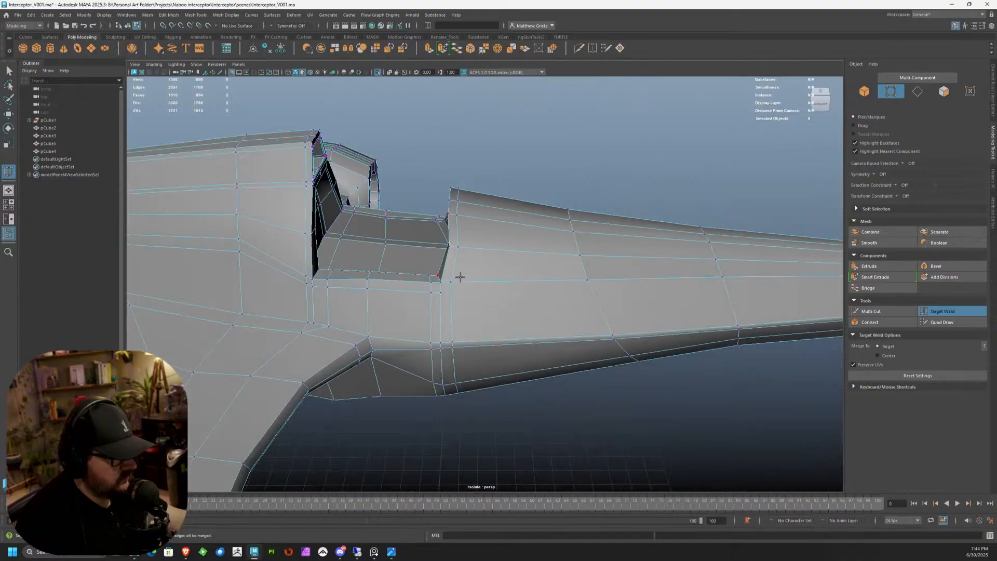
alt+drag(458, 275, 279, 279)
scroll(540, 293, up, 4)
drag(543, 297, 546, 294)
alt+drag(547, 293, 459, 289)
Step: Select the face strips running past the cockpit opening on both sides to trace the topology flow
key(q)
right_drag(460, 291, 461, 269)
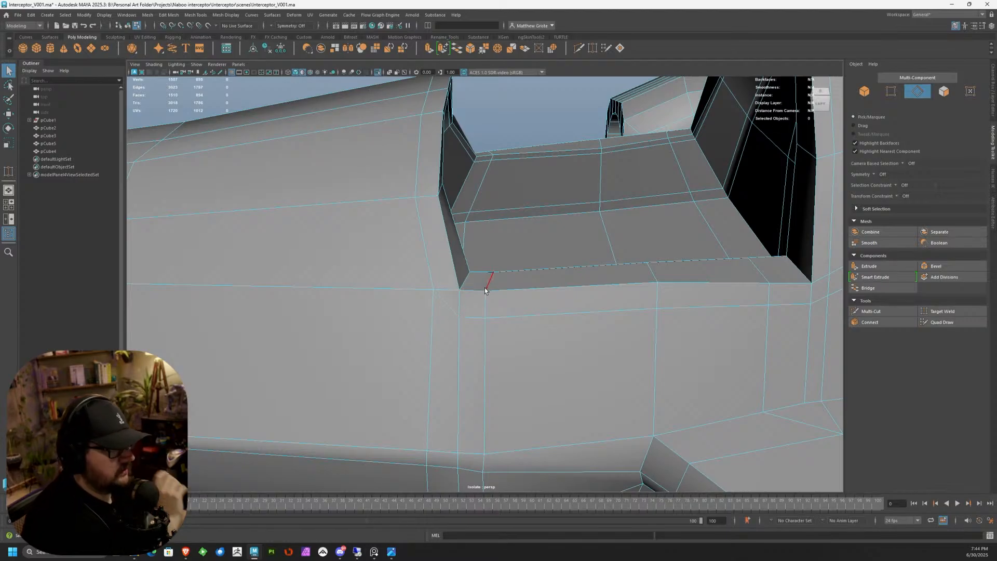
right_drag(445, 279, 468, 277)
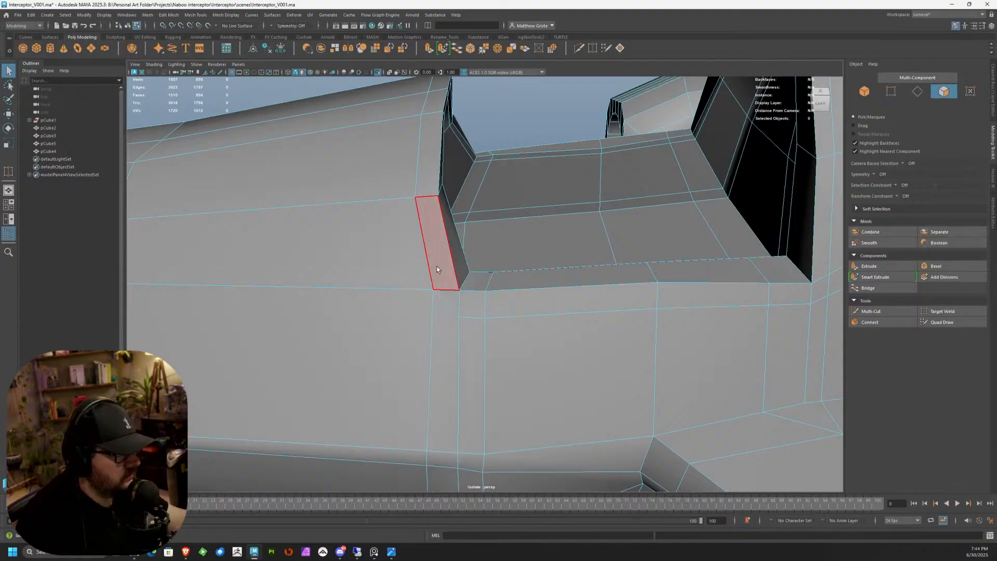
click(444, 280)
shift+double_click(444, 293)
scroll(447, 293, down, 4)
alt+drag(460, 292, 540, 286)
shift+double_click(437, 283)
scroll(426, 277, down, 4)
alt+drag(425, 277, 540, 281)
scroll(407, 278, up, 2)
scroll(406, 279, up, 6)
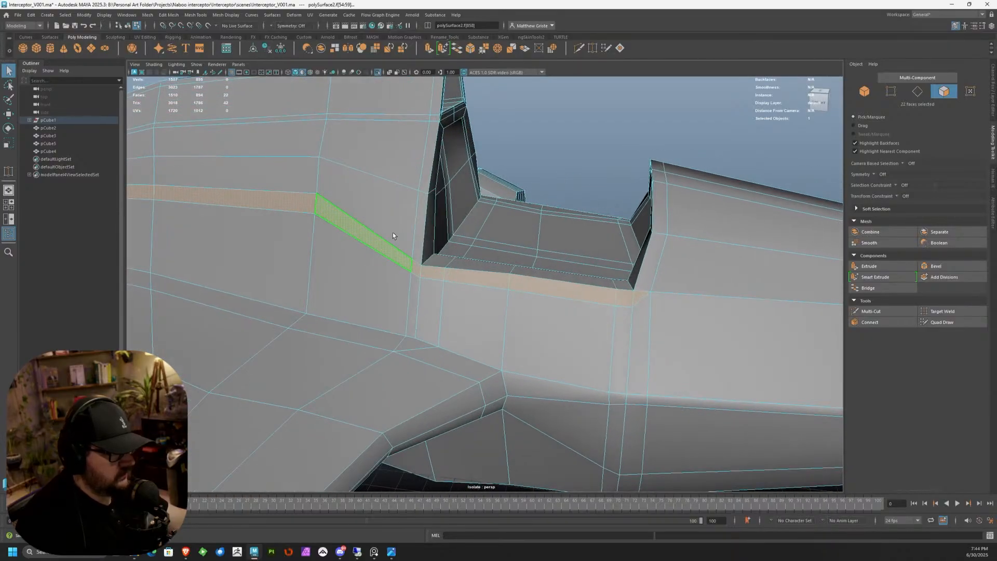
Step: Delete the redundant lengthwise edges running back from the cockpit's rear corners on both sides of the hull
right_drag(393, 232, 391, 220)
click(385, 256)
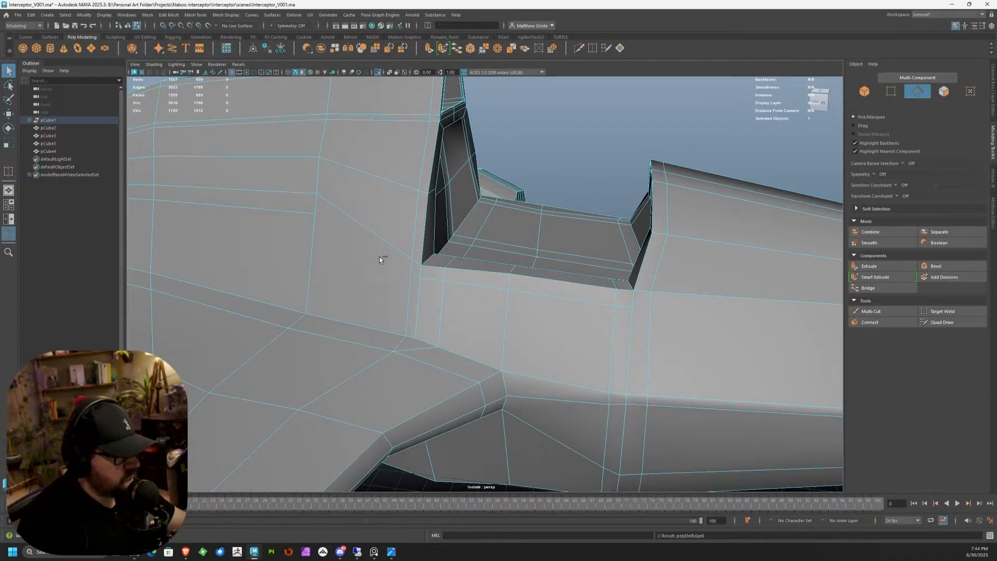
alt+drag(388, 252, 570, 270)
click(570, 268)
key(Delete)
click(661, 210)
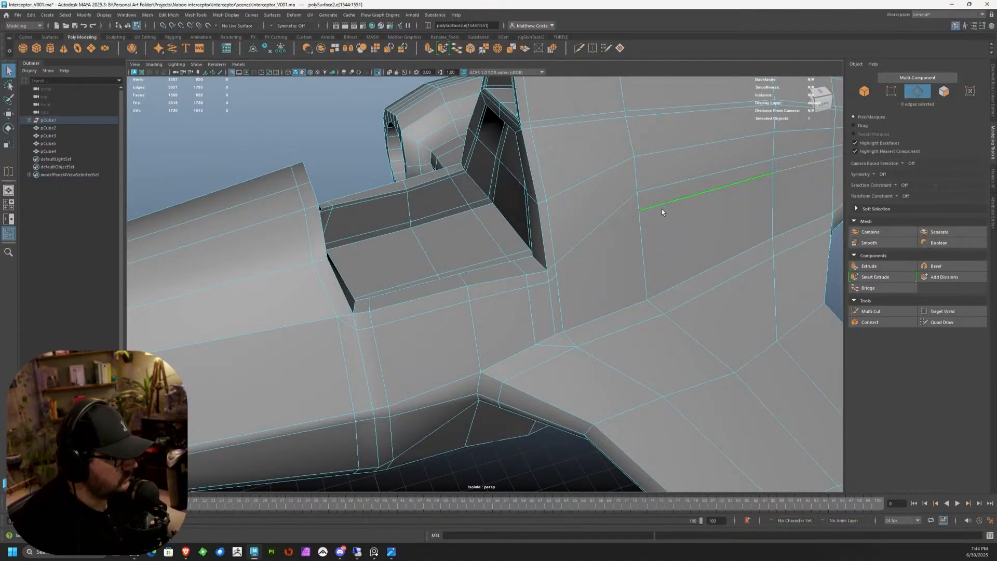
key(Delete)
alt+drag(662, 209, 701, 207)
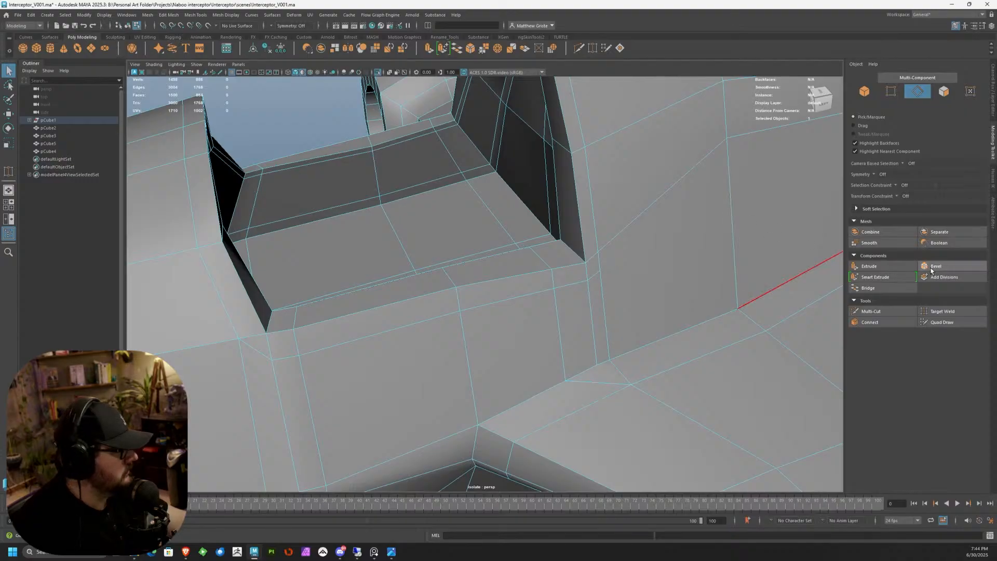
Step: Target-weld the leftover vertices at the cockpit opening's rear corners on both sides of the hull
click(936, 314)
alt+drag(519, 249, 545, 257)
right_drag(544, 257, 525, 271)
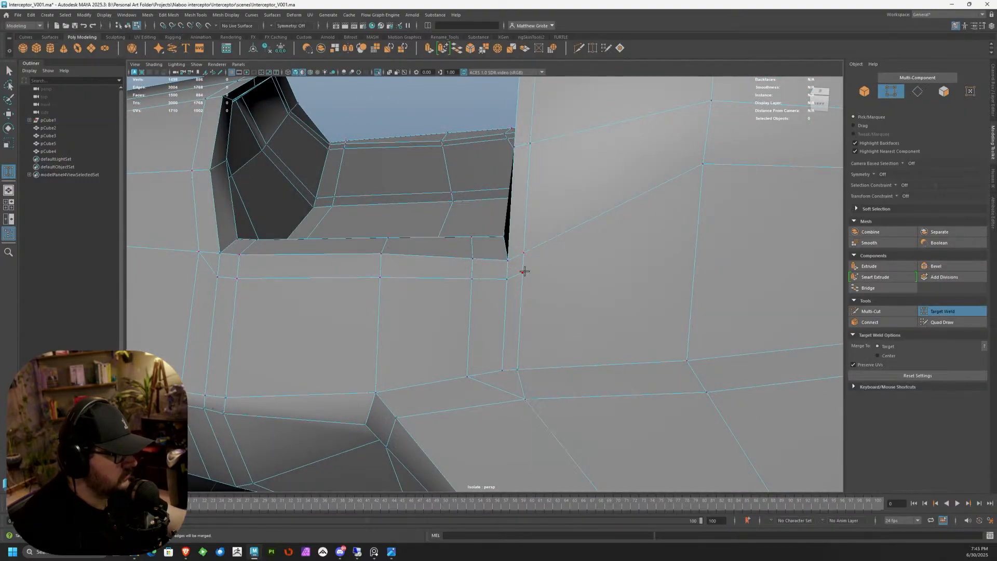
scroll(522, 252, down, 4)
alt+drag(521, 252, 546, 245)
scroll(546, 244, up, 3)
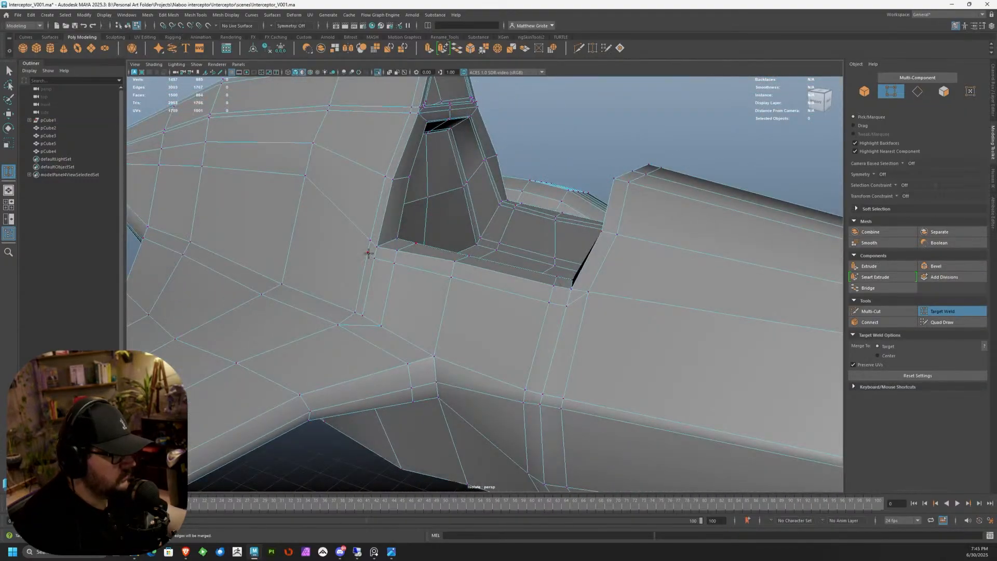
scroll(357, 239, up, 3)
drag(367, 239, 426, 240)
scroll(399, 242, up, 2)
scroll(398, 241, down, 3)
key(q)
Step: Preview the hull smoothed and select the face loop around the cockpit opening to check its flow
key(3)
scroll(373, 253, down, 3)
right_drag(426, 240, 448, 228)
alt+middle_drag(448, 229, 443, 232)
scroll(441, 236, up, 1)
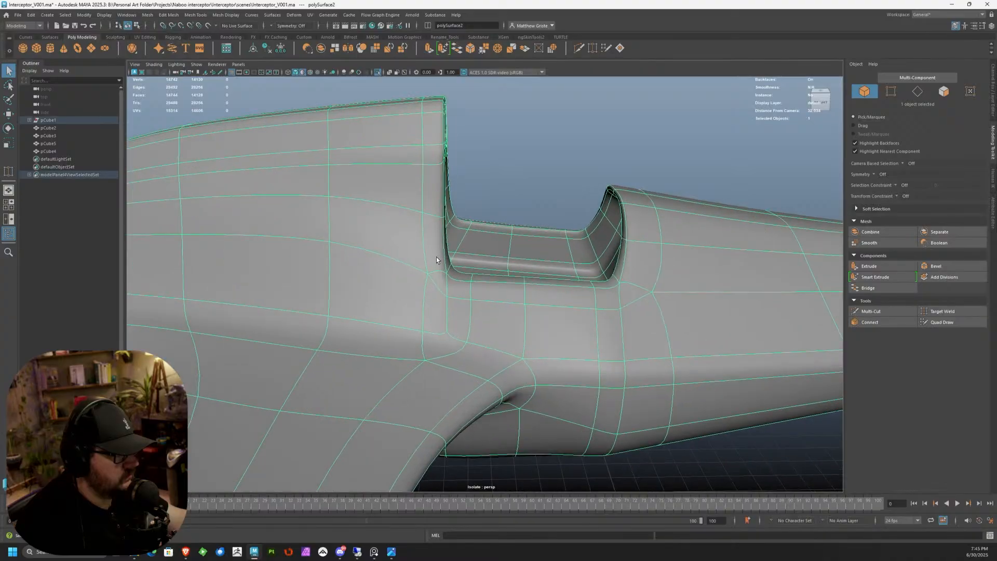
right_drag(436, 256, 438, 281)
click(437, 256)
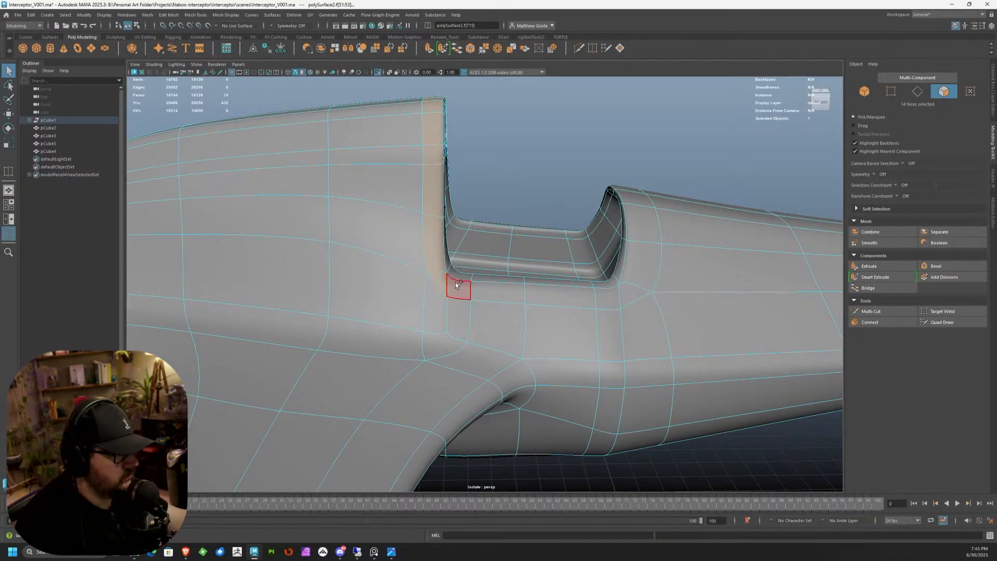
shift+click(644, 266)
shift+double_click(647, 231)
alt+drag(691, 244, 496, 254)
shift+click(366, 281)
shift+click(411, 286)
shift+click(490, 286)
right_drag(493, 255, 485, 182)
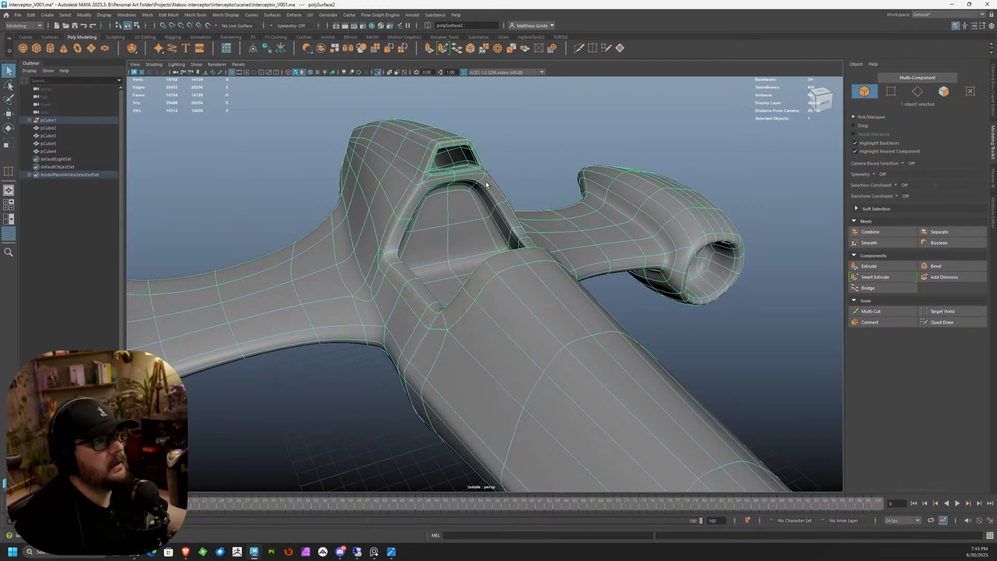
Step: Return the hull to its unsmoothed display and examine its overall shape from the side and above
key(1)
alt+right_drag(478, 218, 424, 250)
alt+drag(423, 249, 521, 232)
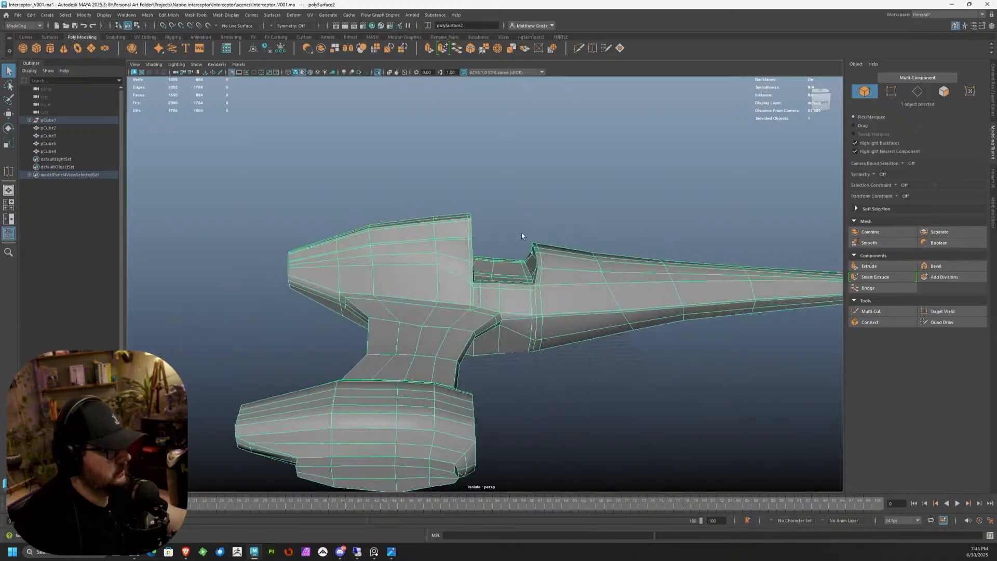
alt+right_drag(521, 232, 602, 244)
alt+middle_drag(602, 243, 530, 254)
alt+right_drag(530, 253, 447, 270)
alt+drag(446, 270, 600, 300)
alt+right_drag(538, 264, 437, 230)
alt+drag(437, 229, 540, 253)
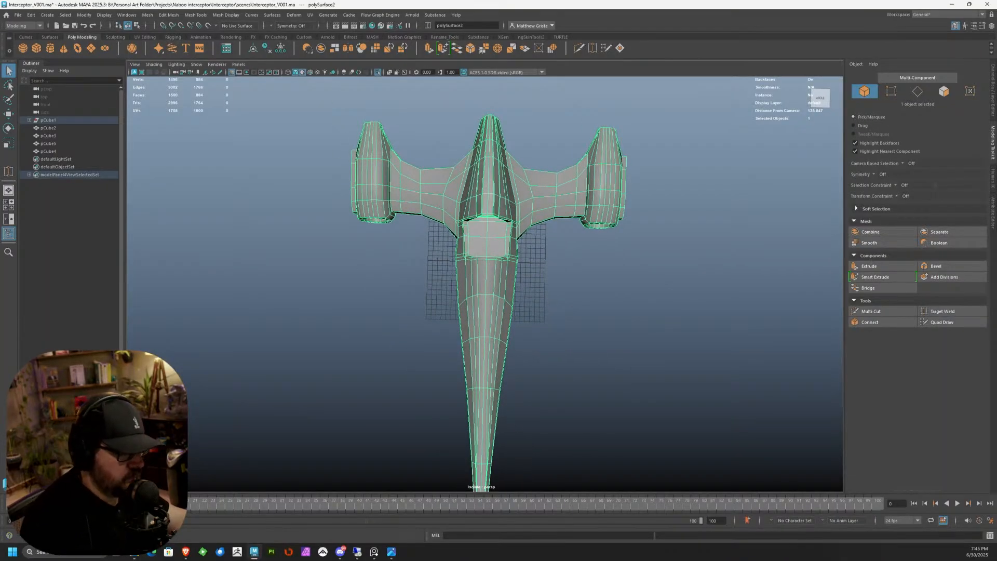
Step: Launch Blender and delete all default objects from the new scene
key(super+s)
text(be)
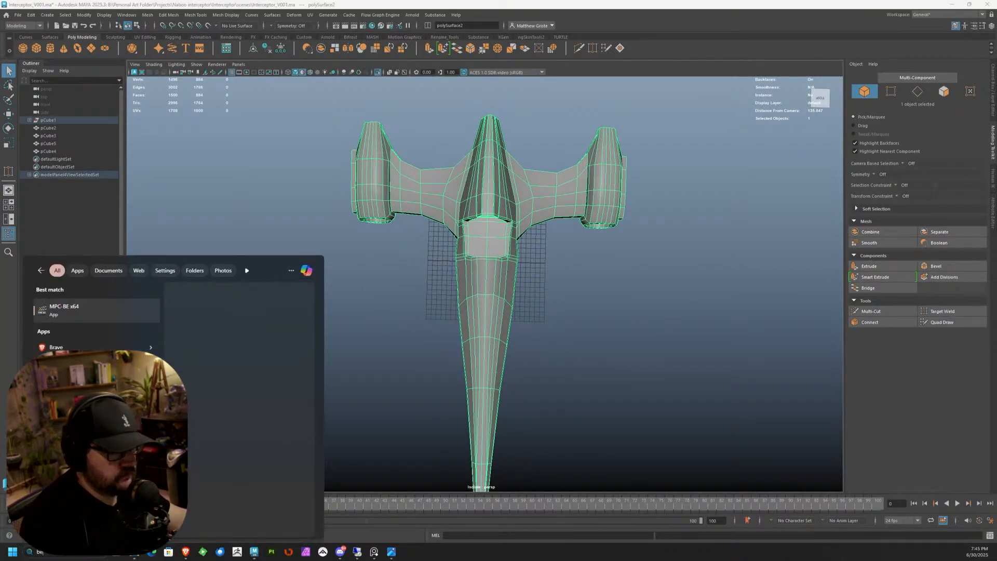
click(121, 318)
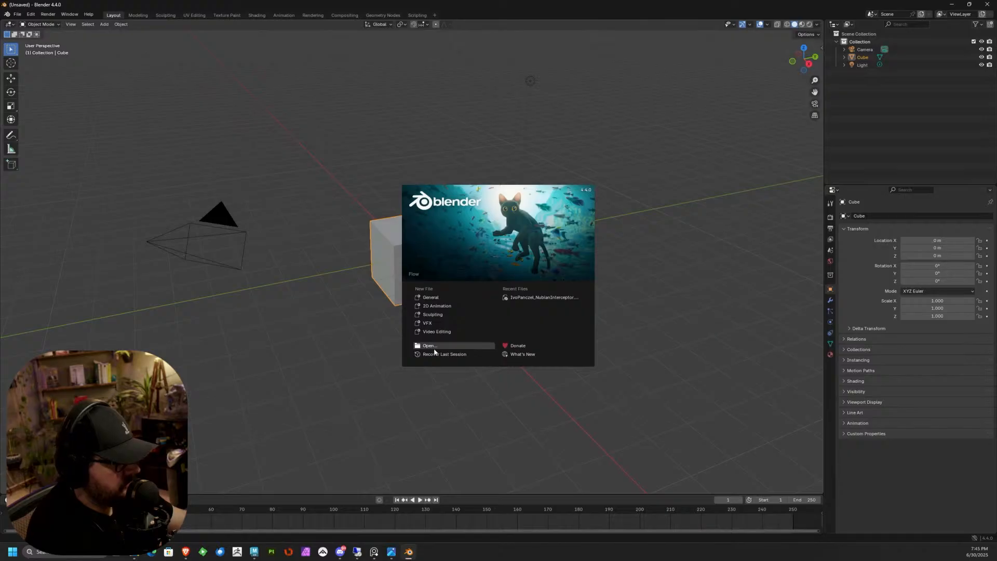
click(547, 110)
key(a)
key(Delete)
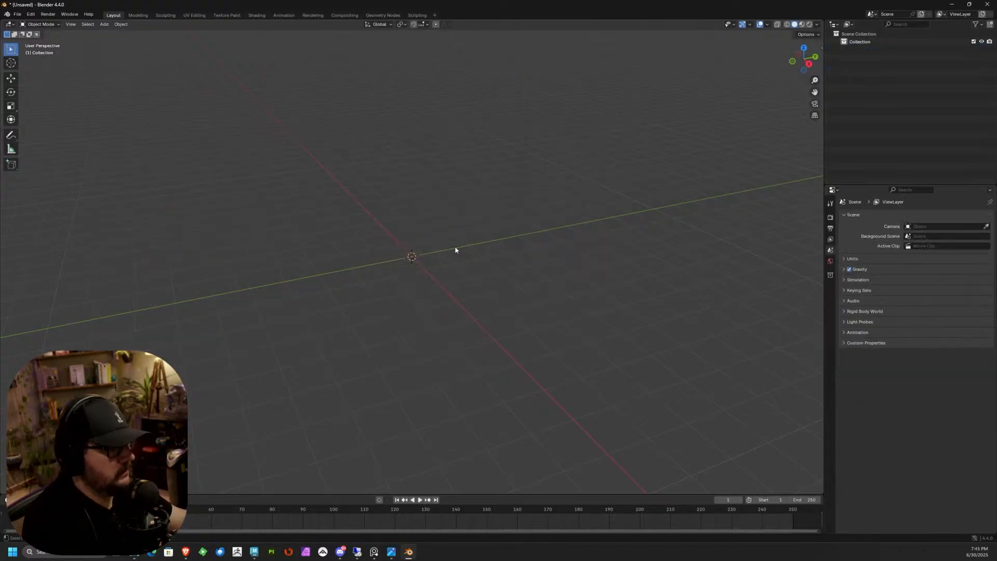
Step: Open the NubianInterceptor .blend file from the Downloads folder without saving the default scene
click(17, 14)
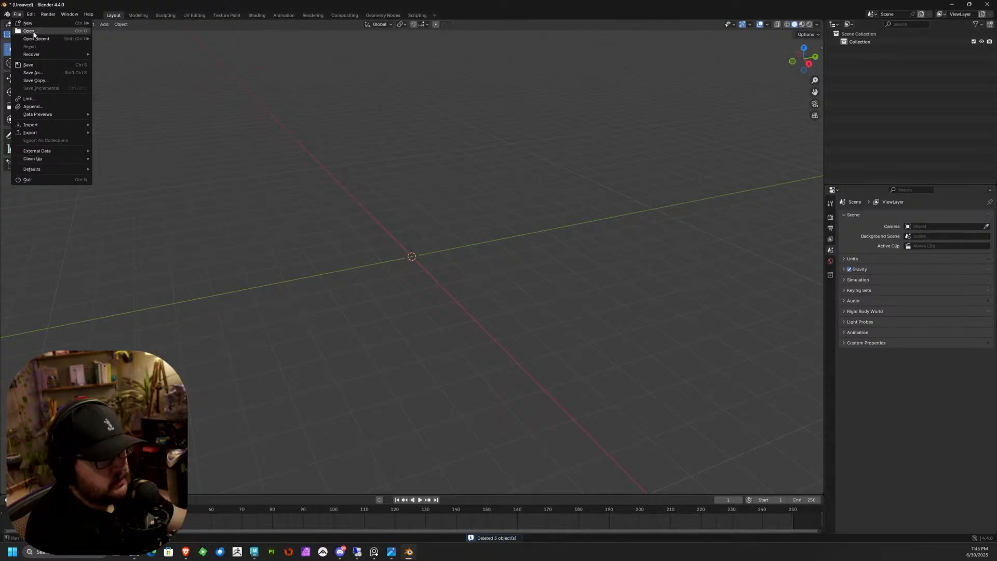
key(ctrl+q)
click(521, 292)
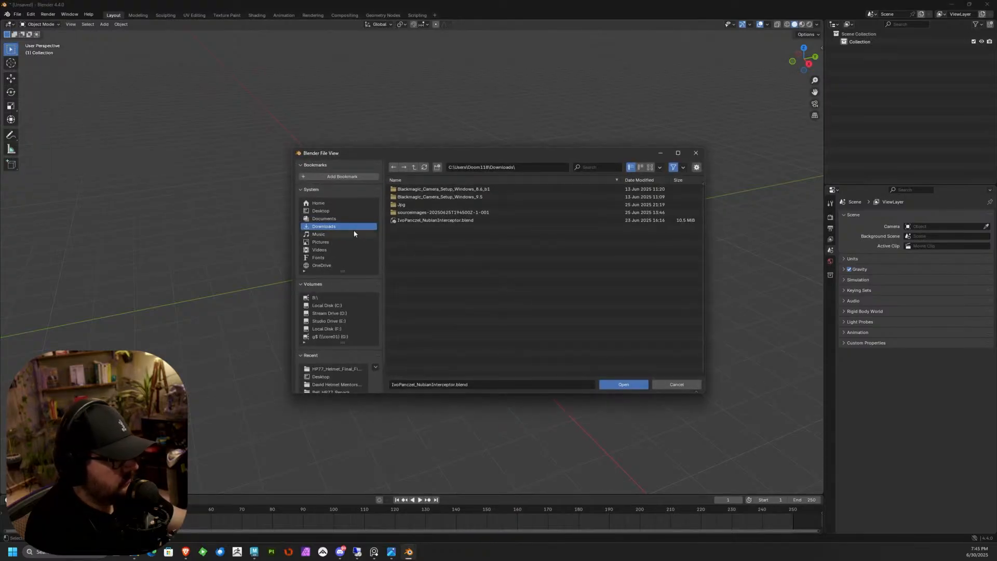
double_click(406, 222)
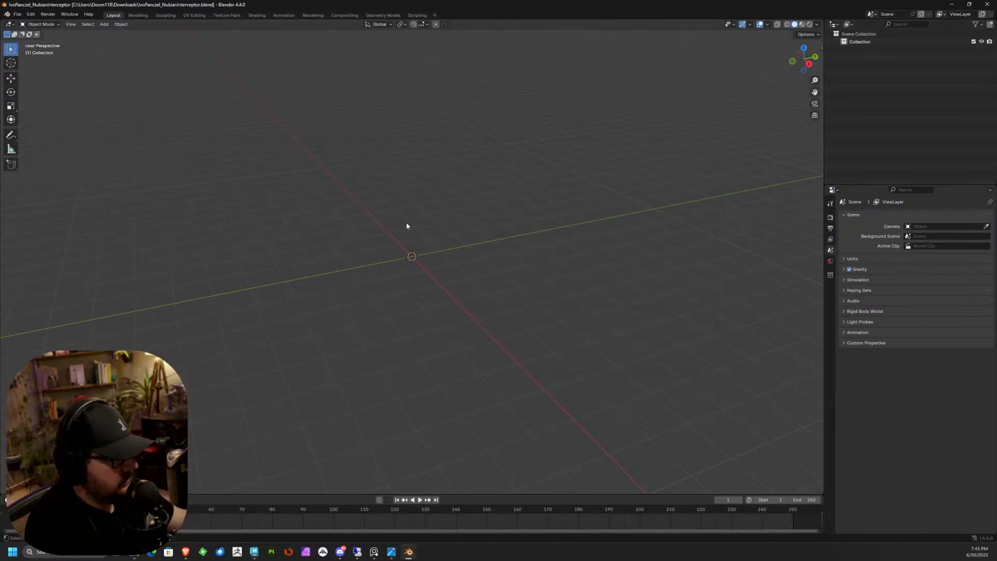
Step: Examine the reference interceptor's hull, engines and wings from above
scroll(512, 265, up, 6)
middle_drag(621, 268, 641, 281)
middle_drag(584, 266, 626, 190)
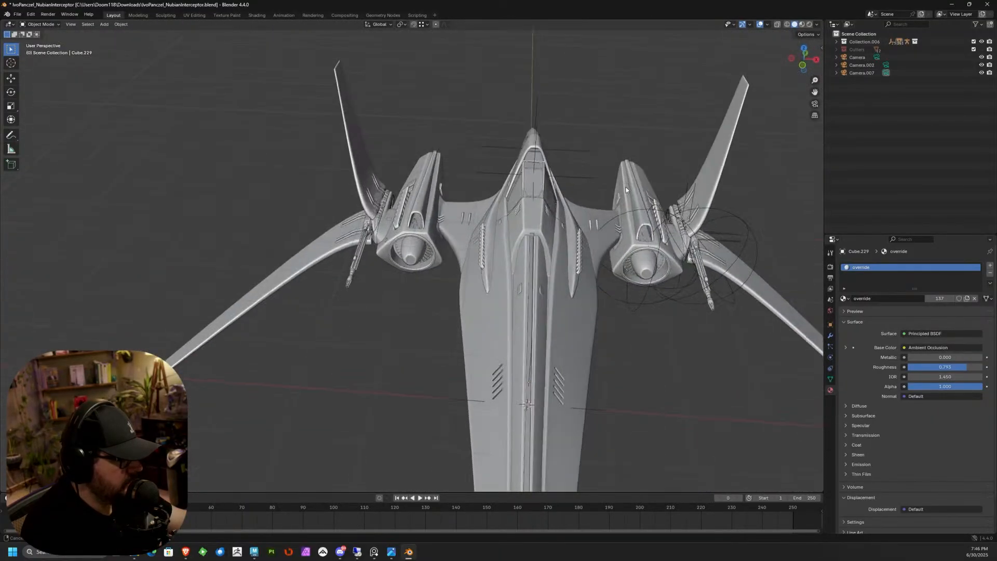
Step: Switch back to Maya and inspect the hull around the cockpit opening in the top view
click(952, 4)
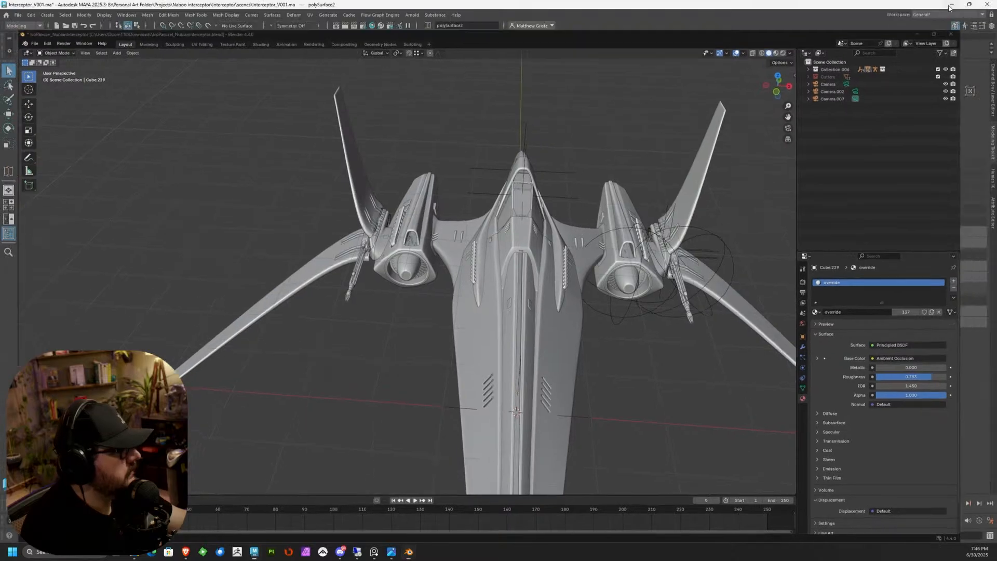
scroll(453, 269, up, 5)
alt+drag(453, 268, 431, 289)
alt+drag(347, 190, 362, 260)
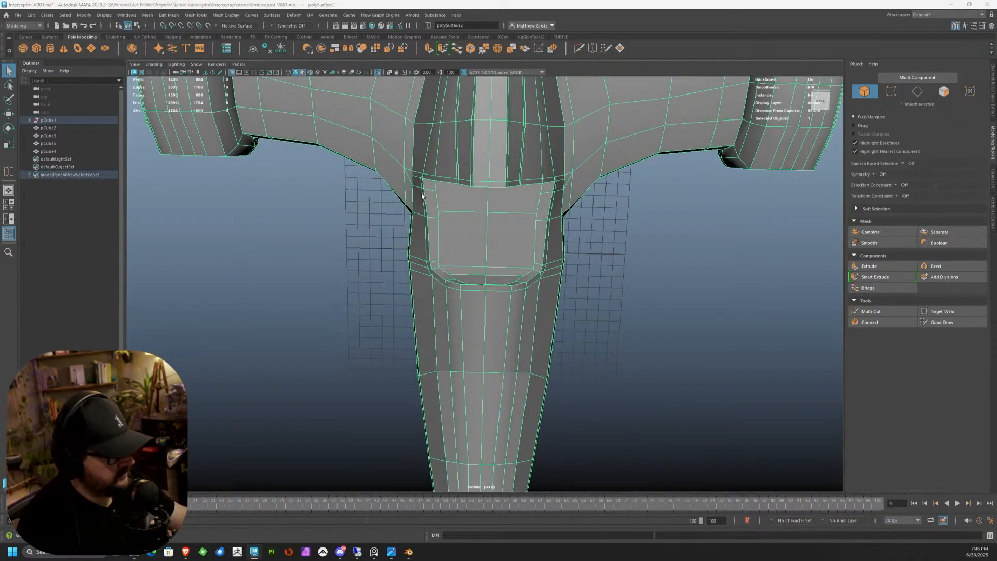
key(space)
key(space)
scroll(299, 193, up, 10)
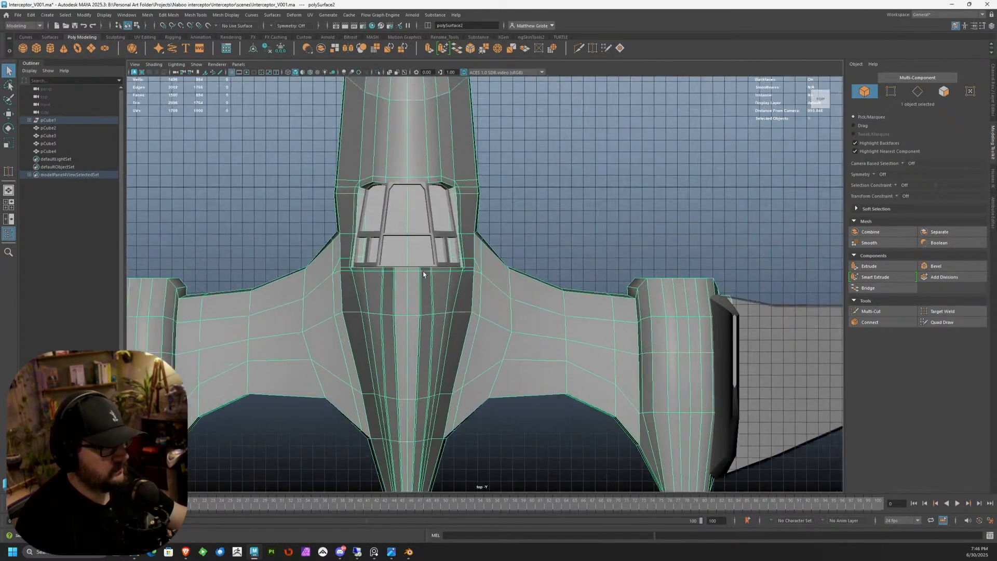
Step: Spread the wing-root corner vertices on both sides of the cockpit farther apart and shift them slightly rearward
right_drag(299, 193, 229, 193)
click(225, 193)
drag(264, 217, 275, 224)
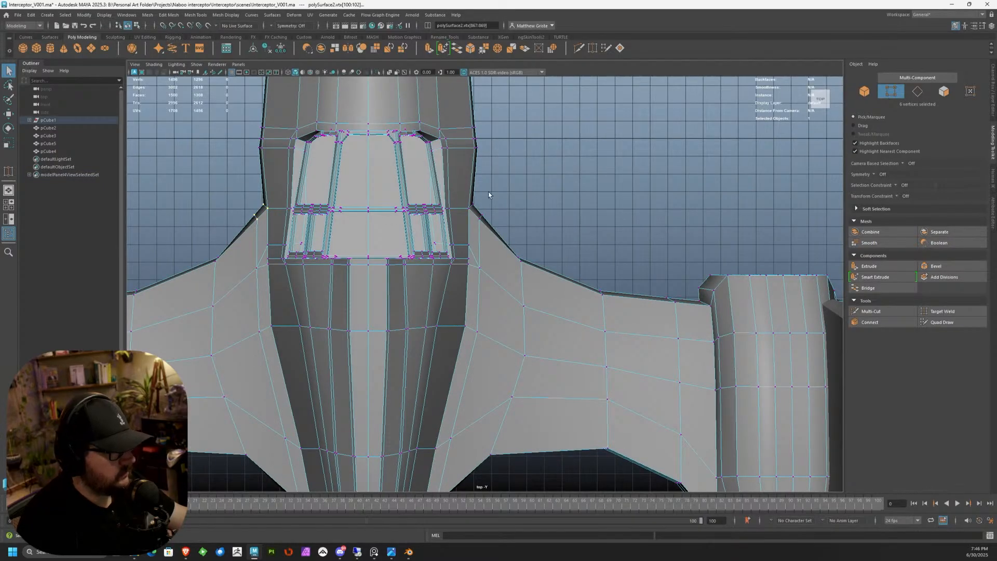
shift+drag(465, 229, 465, 229)
key(r)
drag(401, 212, 409, 210)
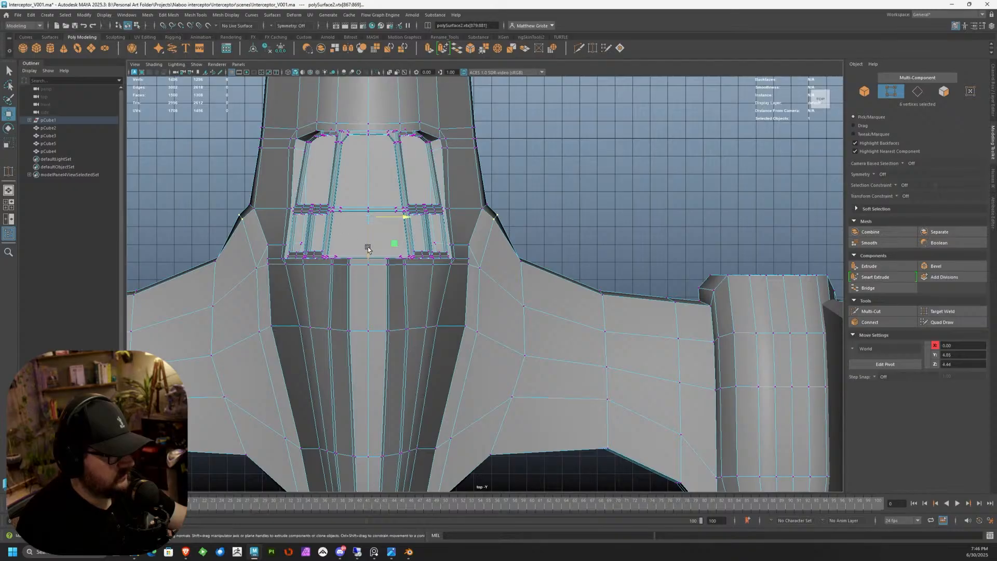
key(space)
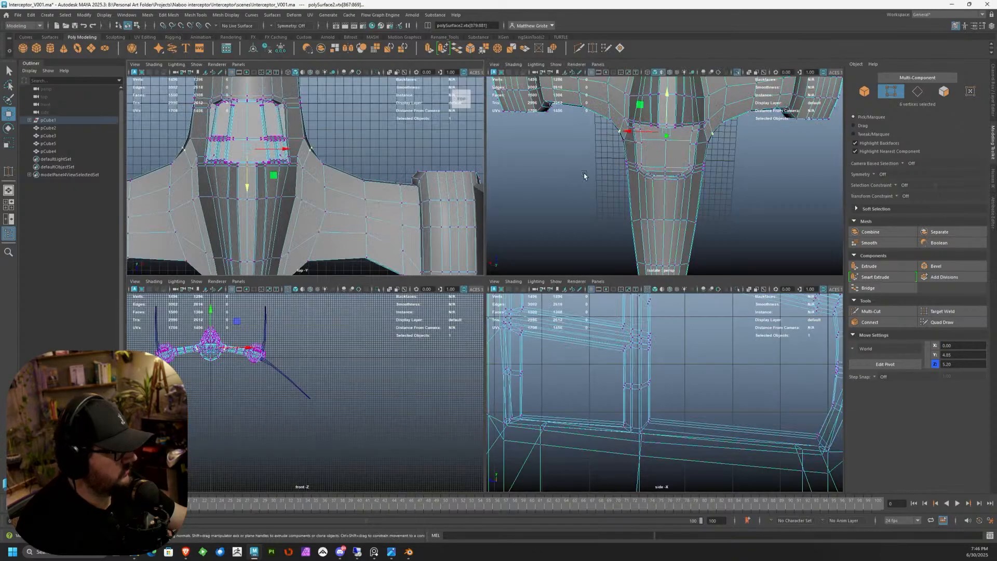
key(space)
alt+drag(523, 233, 572, 140)
right_drag(545, 251, 582, 237)
click(597, 187)
alt+right_drag(596, 187, 549, 209)
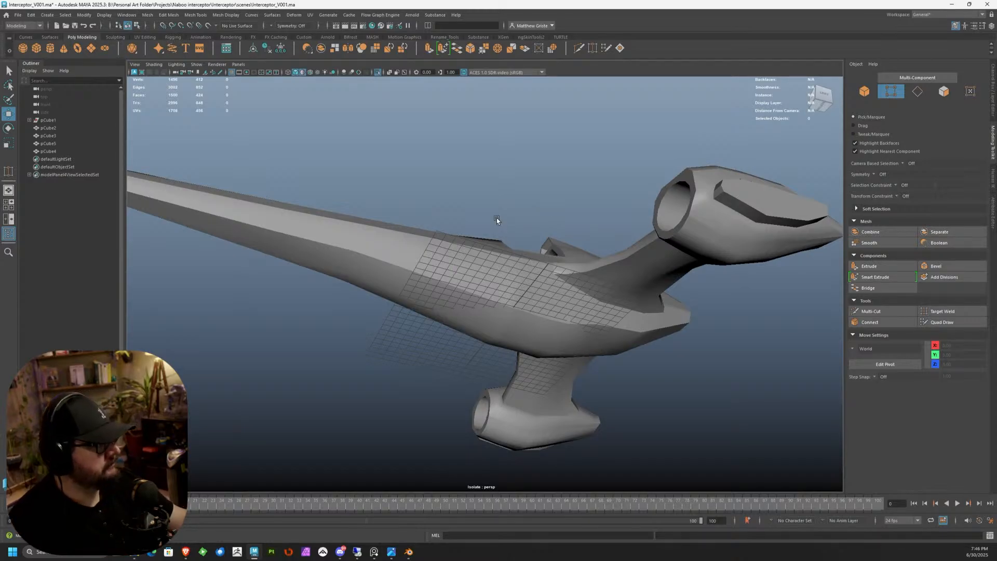
Step: Preview the hull smoothed and inspect its shape around the cockpit and wing roots from both sides
scroll(495, 216, up, 6)
alt+drag(493, 213, 379, 250)
scroll(552, 280, down, 4)
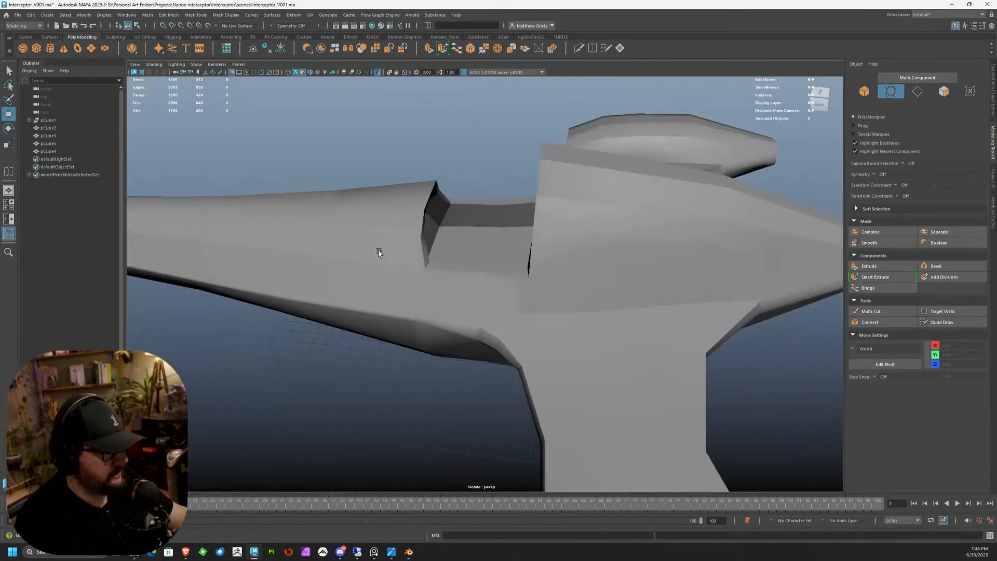
click(376, 251)
key(3)
click(362, 177)
scroll(393, 208, down, 5)
alt+drag(393, 208, 550, 241)
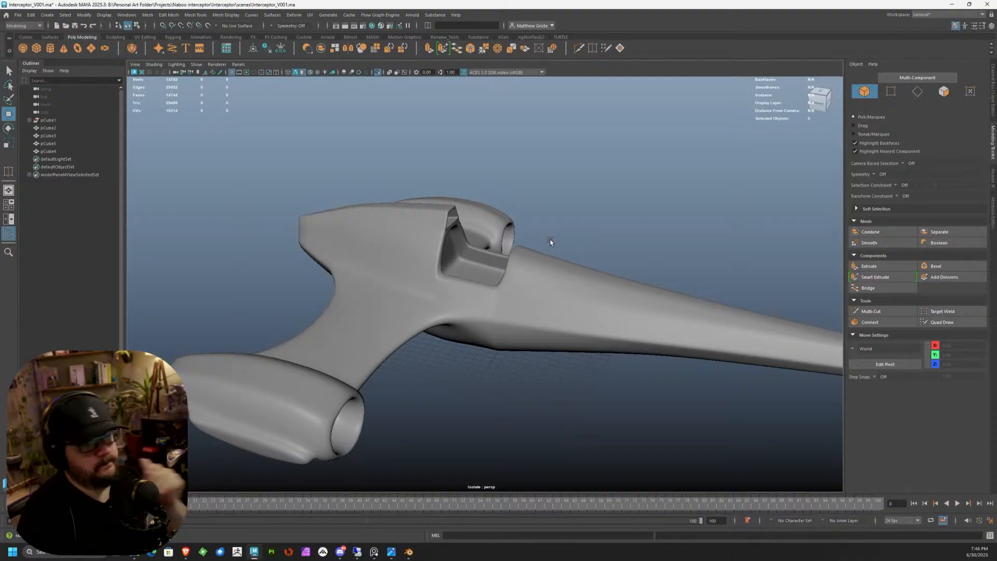
Step: Switch to Blender and examine the reference interceptor's side panels and raised hull lines around the cockpit
click(408, 552)
scroll(530, 274, up, 5)
alt+middle_drag(619, 310, 263, 137)
scroll(322, 207, up, 3)
middle_drag(344, 230, 464, 238)
scroll(475, 194, down, 3)
middle_drag(615, 265, 536, 288)
click(406, 322)
scroll(336, 341, down, 5)
scroll(343, 317, up, 4)
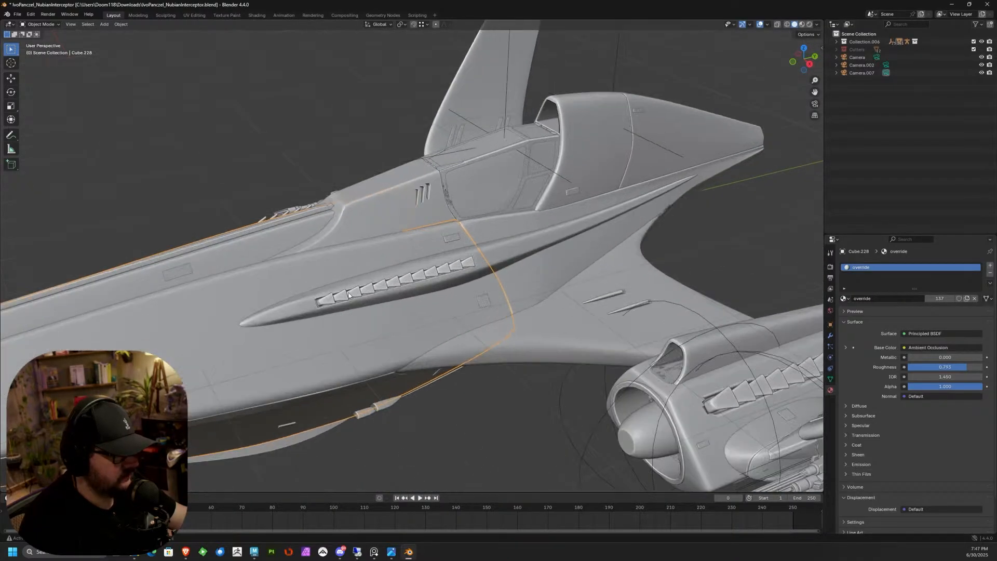
middle_drag(321, 297, 375, 256)
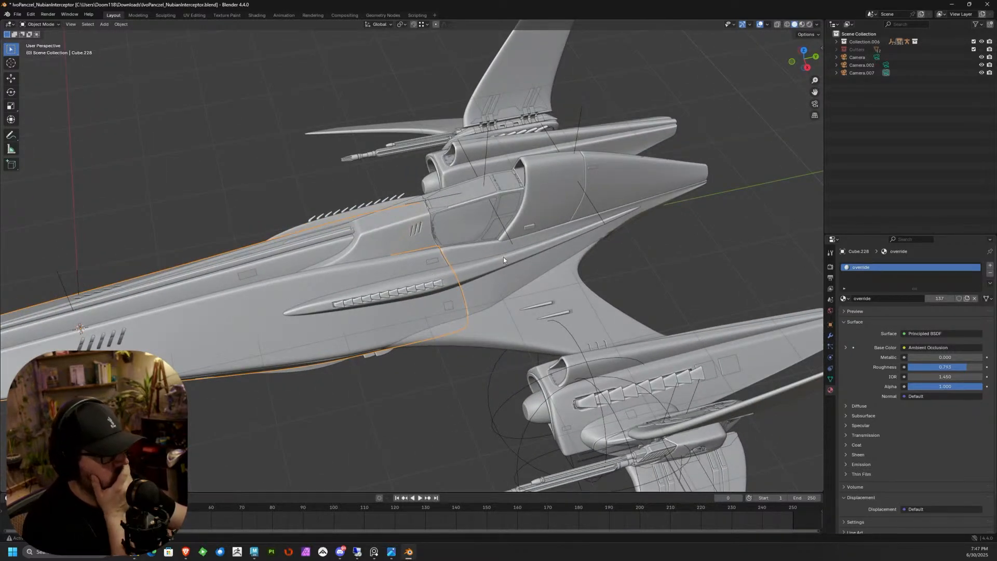
Step: Switch back to Maya and return the hull to its unsmoothed display
click(952, 4)
click(520, 329)
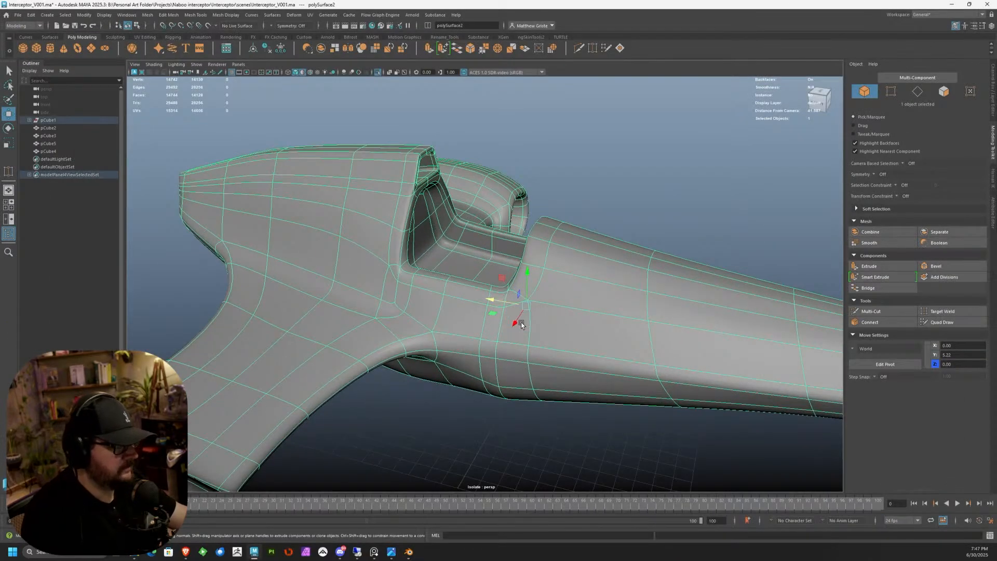
key(1)
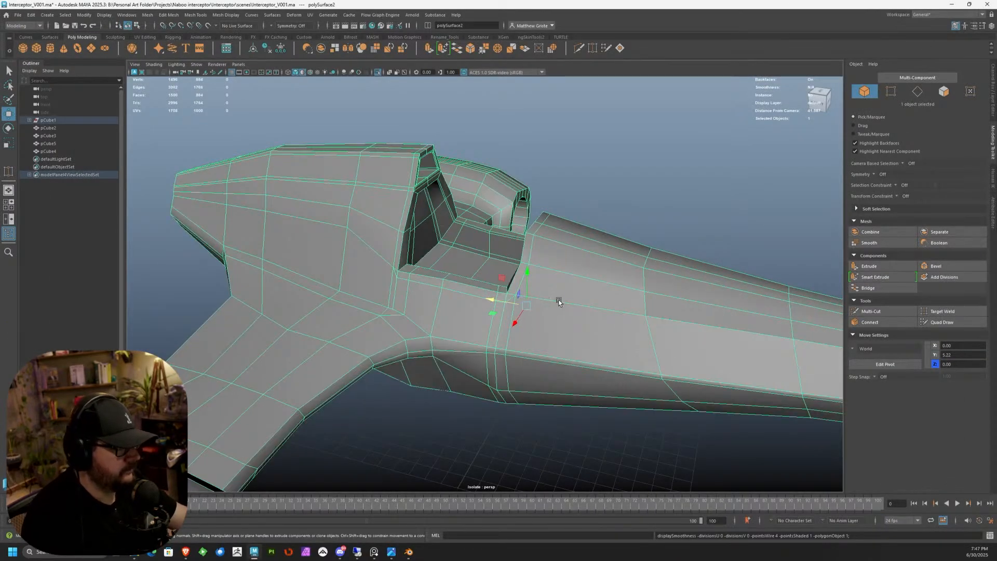
alt+middle_drag(558, 302, 459, 258)
alt+right_drag(459, 259, 389, 261)
alt+drag(389, 261, 453, 268)
Step: Select the face loop running along the hull's side from the nose past the cockpit to the tail
right_click(457, 270)
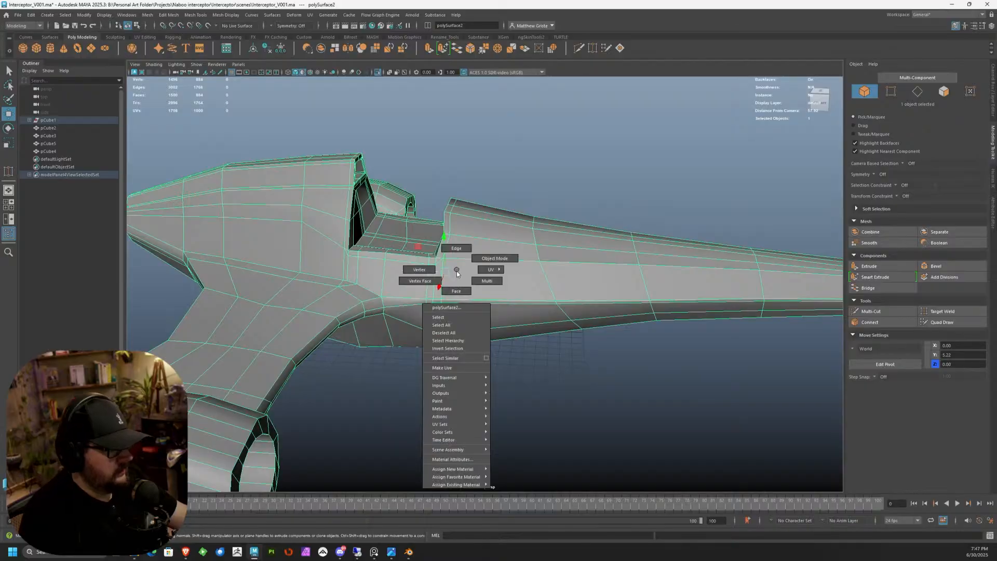
right_drag(457, 270, 456, 291)
scroll(453, 283, up, 4)
click(453, 283)
double_click(413, 282)
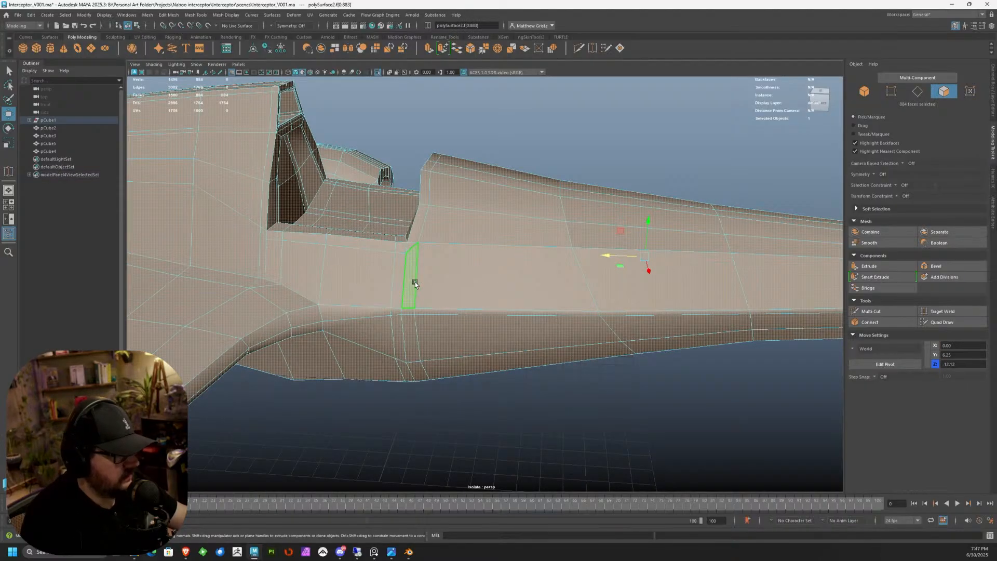
click(414, 284)
double_click(503, 285)
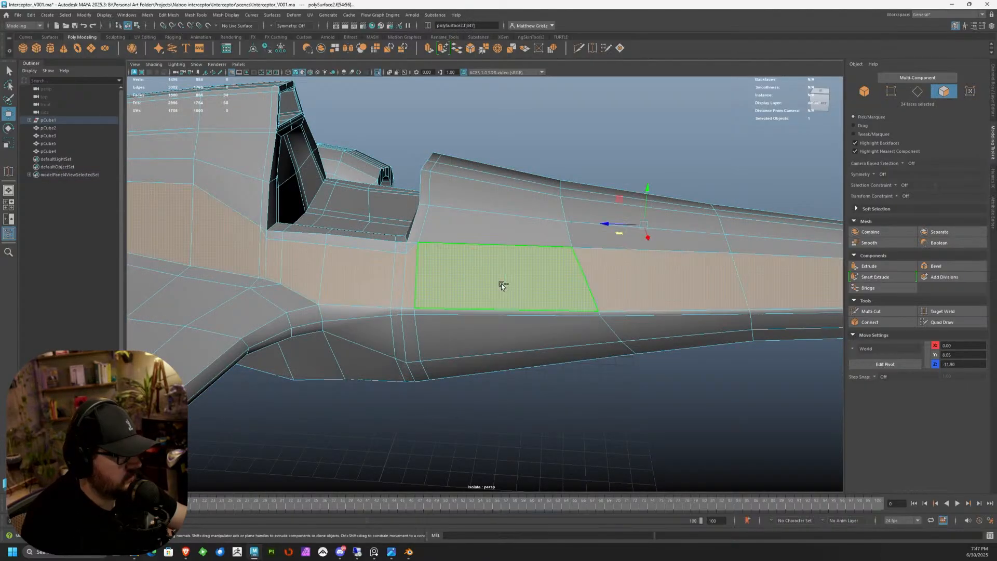
key(f)
alt+drag(497, 278, 338, 282)
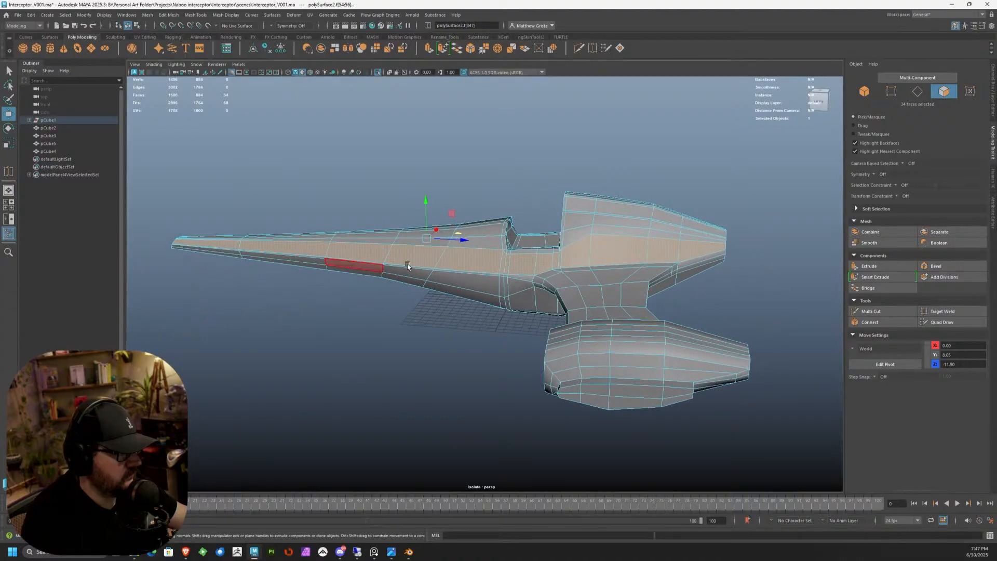
Step: Add the narrow upper faces beside the nose and the faces under the cockpit opening to the selection on this side
scroll(491, 216, up, 5)
scroll(483, 292, up, 2)
alt+drag(509, 205, 496, 305)
shift+click(531, 293)
shift+click(323, 296)
shift+click(404, 294)
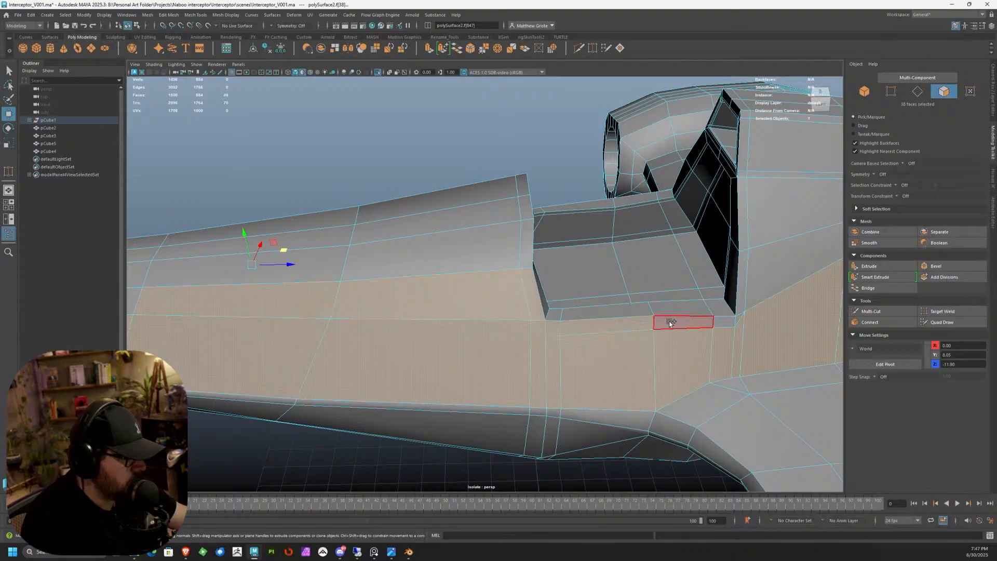
shift+click(739, 318)
Step: Add the matching upper nose faces and the strip under the cockpit opening on the hull's other side to the selection
scroll(758, 318, down, 3)
alt+drag(758, 318, 363, 307)
alt+middle_drag(363, 307, 452, 268)
shift+click(452, 269)
shift+double_click(363, 290)
scroll(364, 300, down, 4)
alt+drag(364, 300, 550, 268)
scroll(549, 265, up, 4)
alt+middle_drag(387, 261, 535, 274)
scroll(525, 272, up, 3)
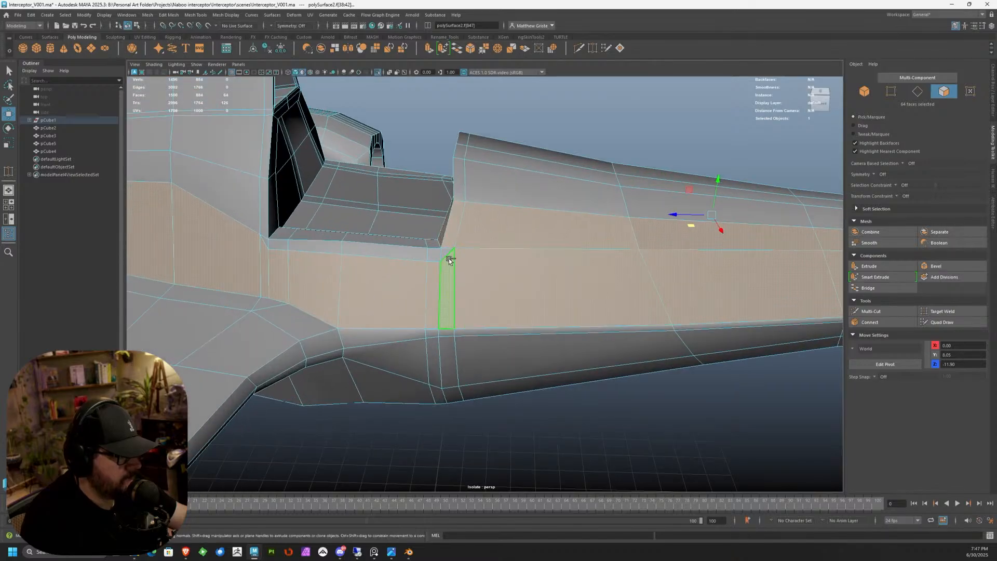
shift+click(323, 252)
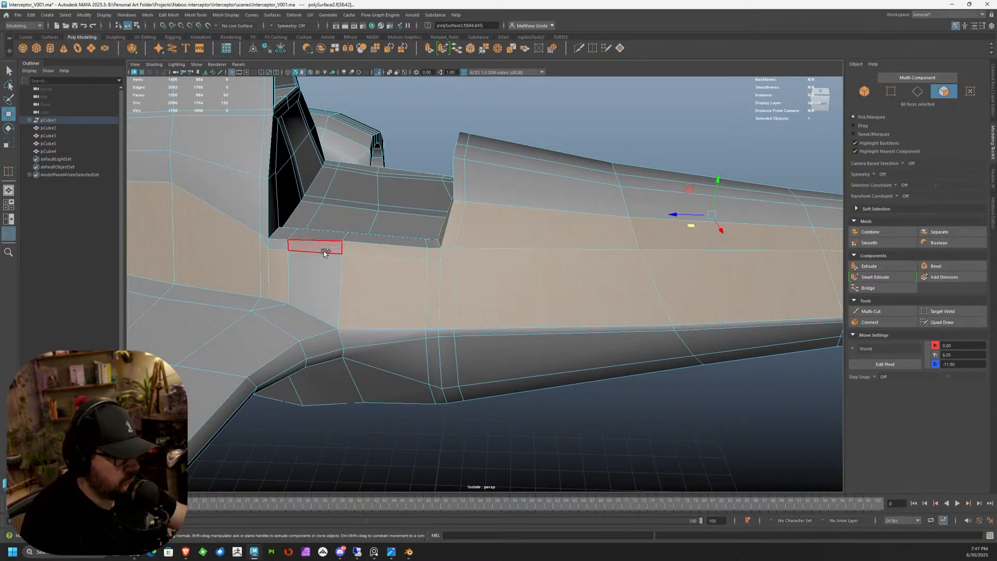
Step: Remove the faces inside the front of the cockpit recess from the selection
scroll(280, 244, down, 4)
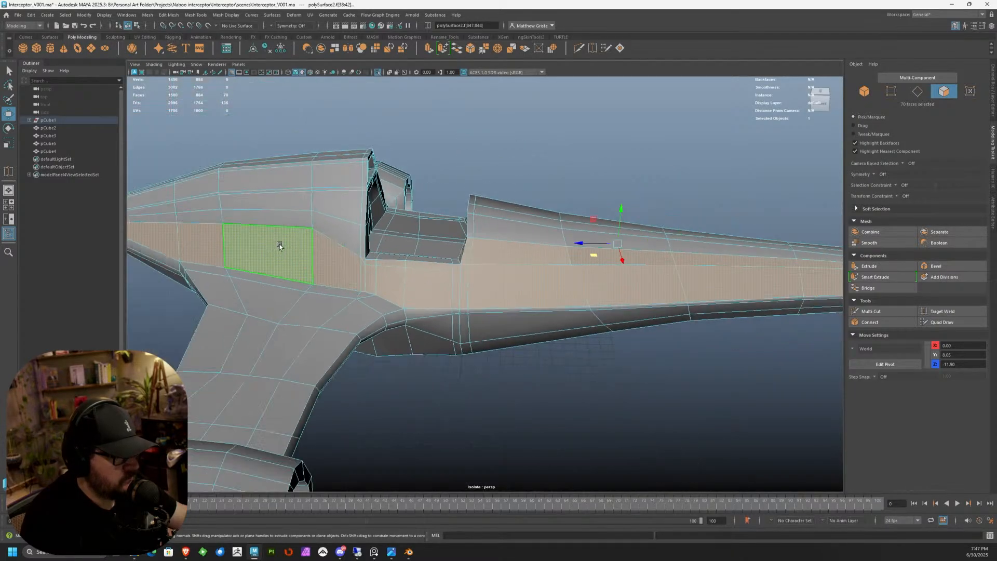
scroll(413, 278, up, 4)
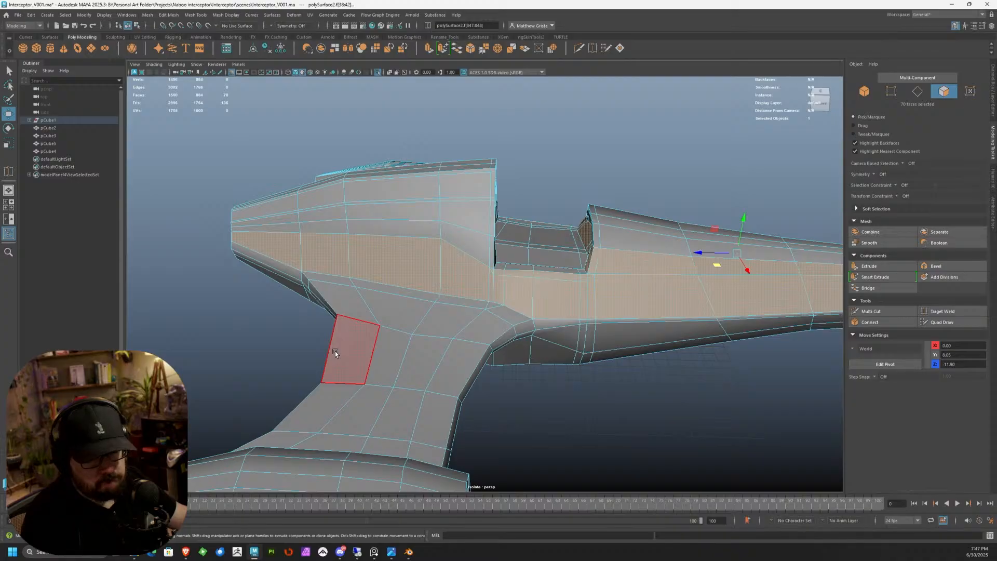
scroll(459, 253, up, 2)
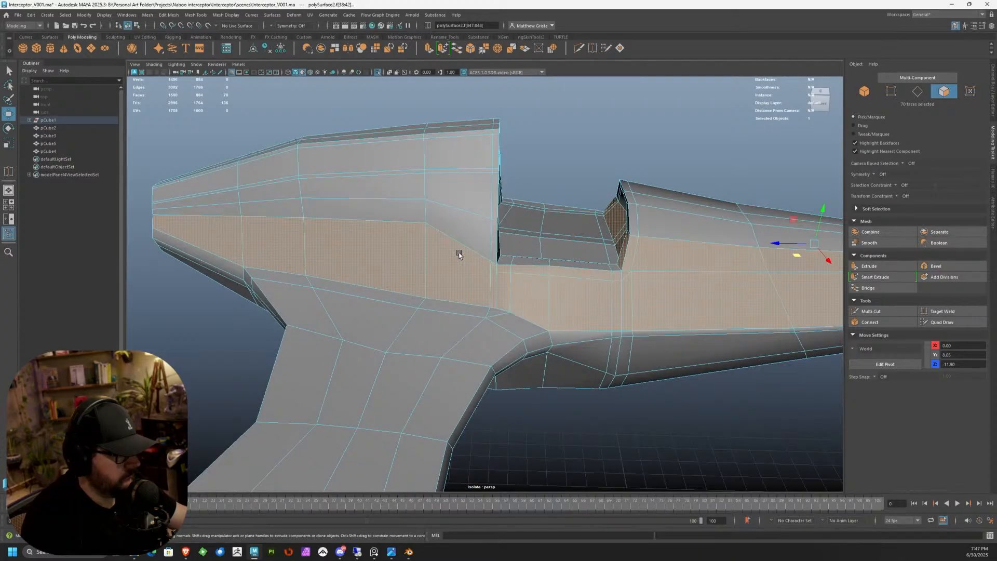
alt+drag(457, 247, 529, 285)
scroll(520, 285, up, 5)
alt+drag(465, 285, 351, 298)
ctrl+click(396, 205)
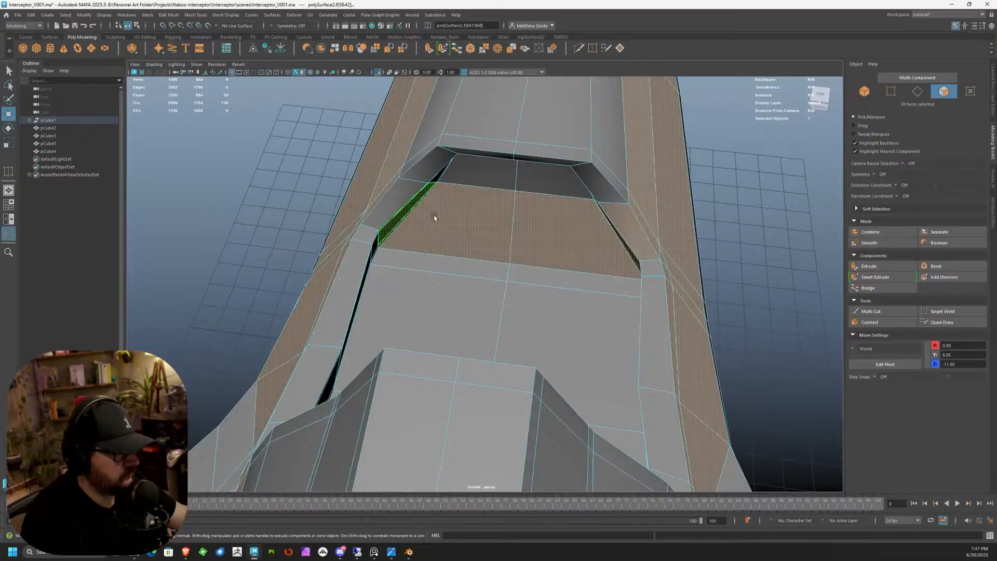
alt+drag(421, 216, 410, 203)
scroll(410, 203, up, 3)
mouse_move(387, 114)
ctrl+mouse_down()
mouse_move(558, 225)
mouse_move(605, 243)
mouse_move(652, 186)
ctrl+mouse_up()
mouse_move(664, 100)
ctrl+mouse_down()
mouse_move(617, 184)
mouse_move(585, 216)
mouse_move(464, 228)
mouse_move(583, 232)
mouse_move(613, 291)
mouse_move(531, 291)
ctrl+mouse_up()
Step: Remove the faces at the nose tip from the selection, leaving only the side bands
scroll(463, 228, down, 8)
scroll(532, 291, up, 5)
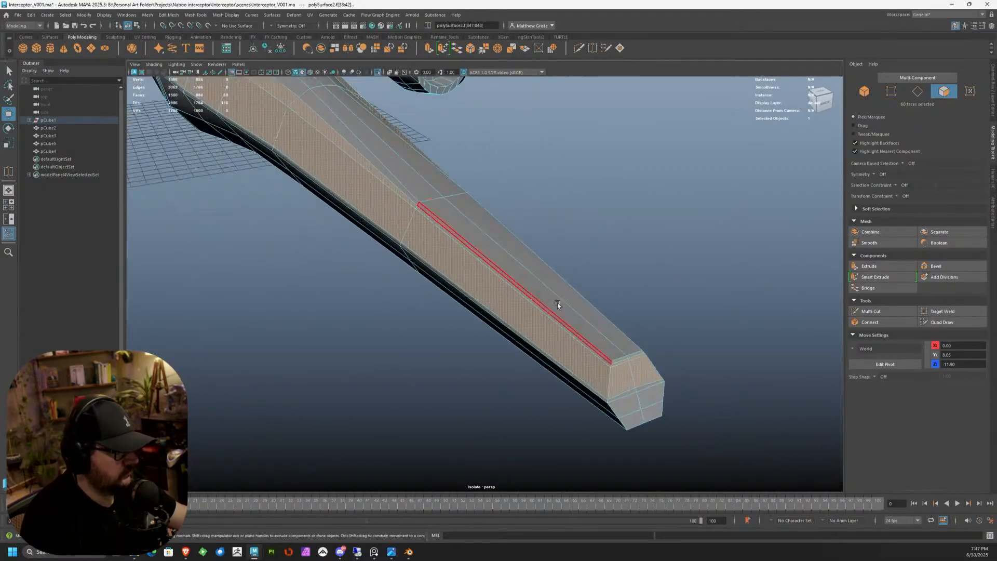
alt+middle_drag(531, 291, 494, 273)
scroll(494, 274, up, 5)
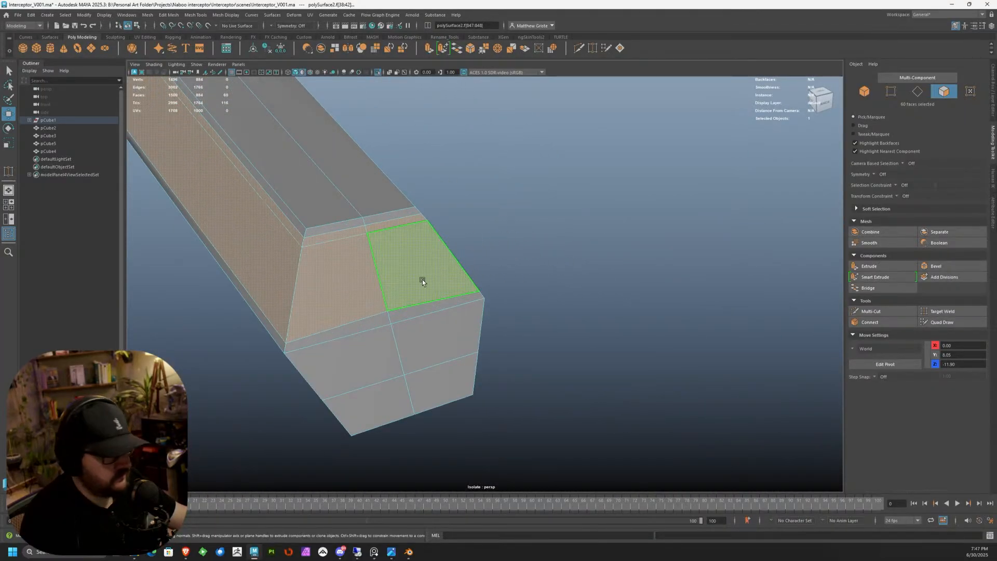
mouse_move(332, 239)
ctrl+mouse_down()
mouse_move(405, 249)
mouse_move(386, 222)
ctrl+mouse_up()
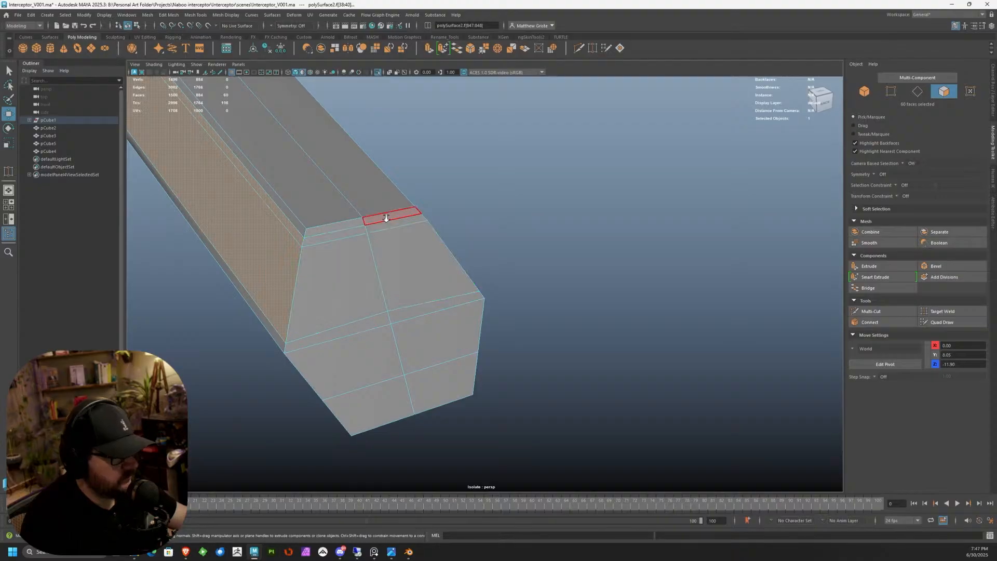
scroll(386, 222, down, 3)
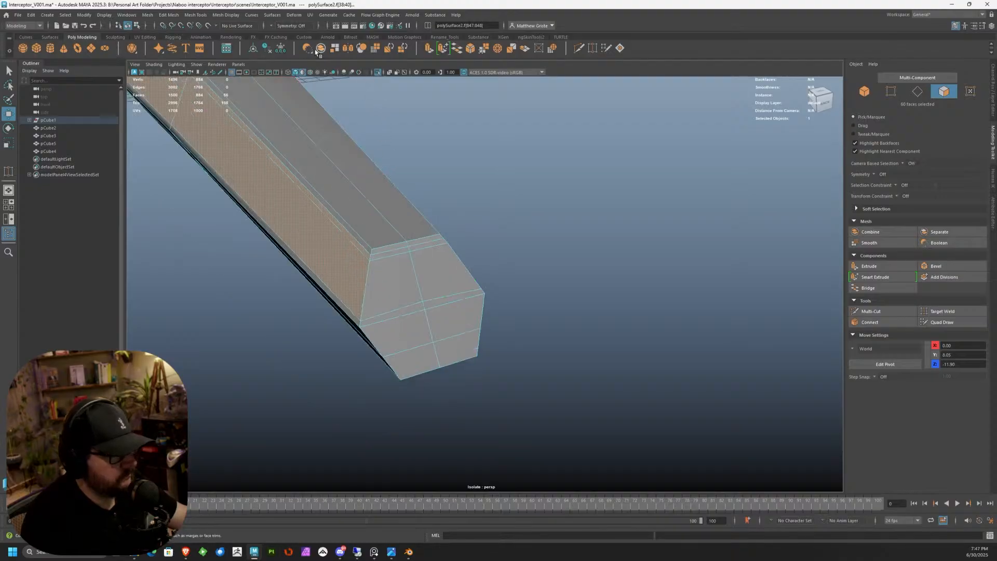
Step: Extrude the selected side bands outward from the hull by about 0.34
click(429, 48)
scroll(457, 178, down, 6)
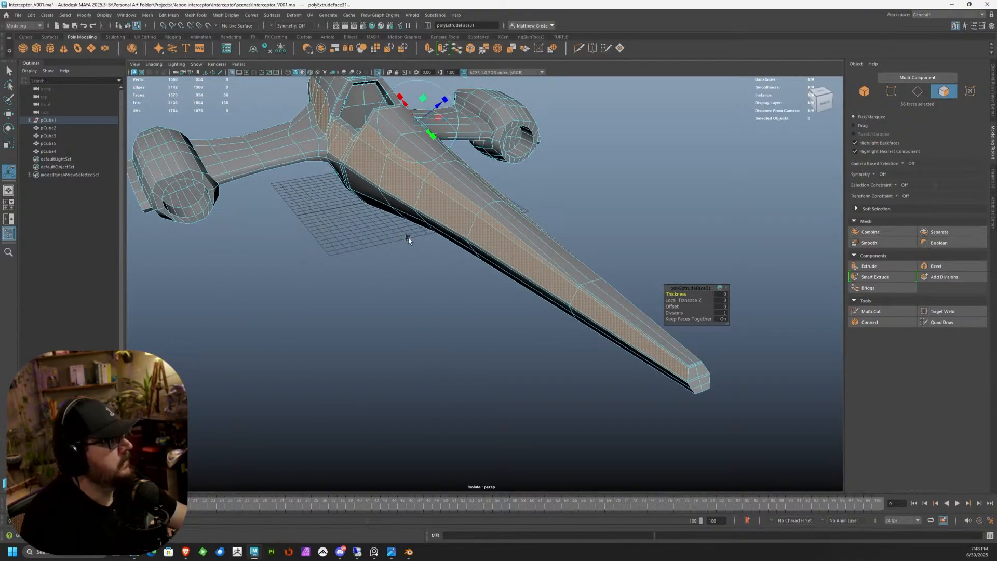
scroll(409, 249, up, 3)
scroll(471, 295, up, 2)
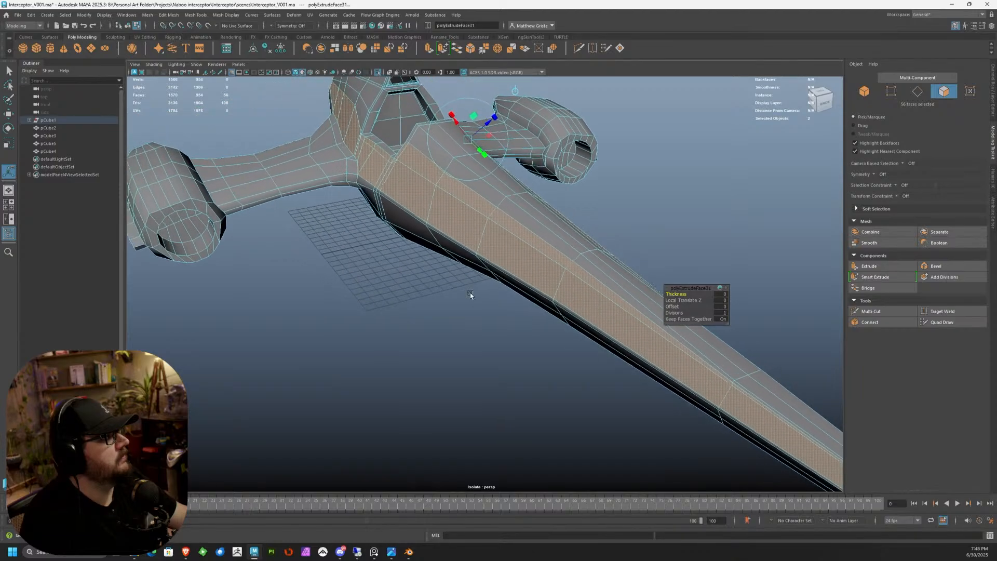
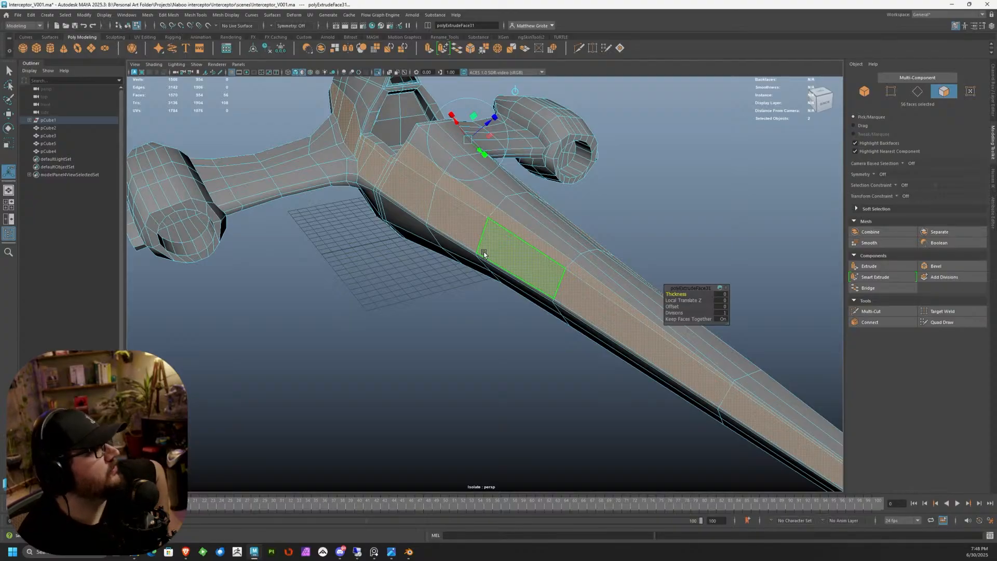
alt+drag(491, 254, 425, 289)
alt+middle_drag(426, 290, 179, 255)
alt+drag(180, 254, 461, 223)
drag(422, 281, 442, 289)
alt+right_drag(442, 288, 477, 291)
alt+drag(476, 291, 448, 242)
Step: Preview the extruded hull smoothed in object mode and inspect the raised side bands from above
key(3)
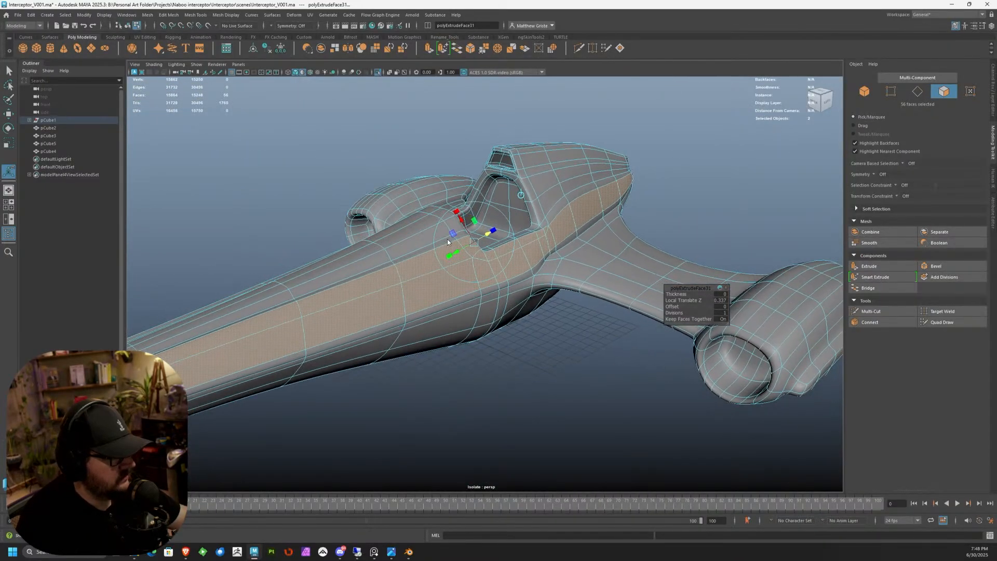
right_drag(447, 242, 487, 219)
click(546, 314)
alt+drag(540, 317, 439, 387)
scroll(439, 248, up, 4)
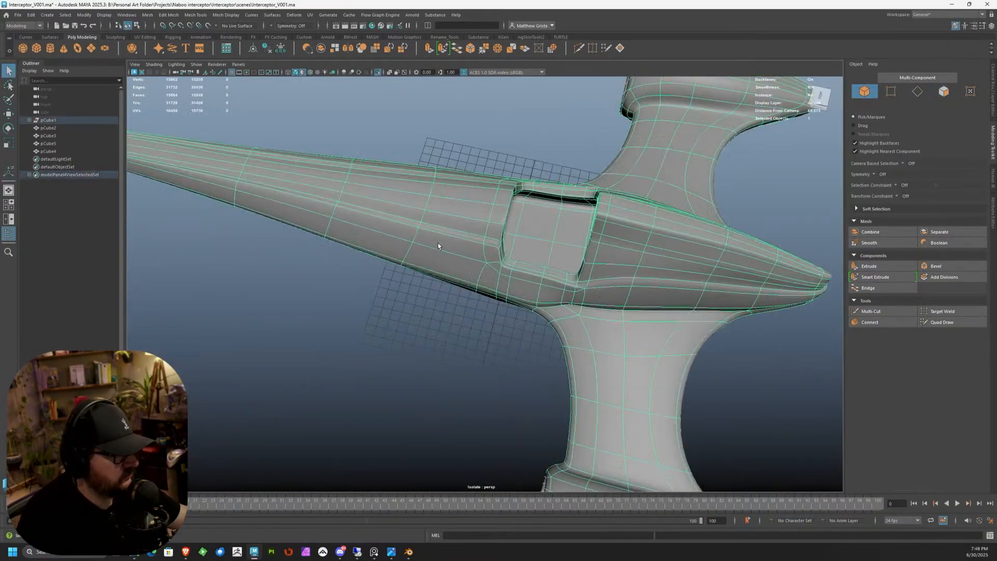
Step: Return the hull to its unsmoothed display and examine the band's edges at the front cockpit corner
click(439, 248)
key(1)
alt+drag(436, 241, 533, 211)
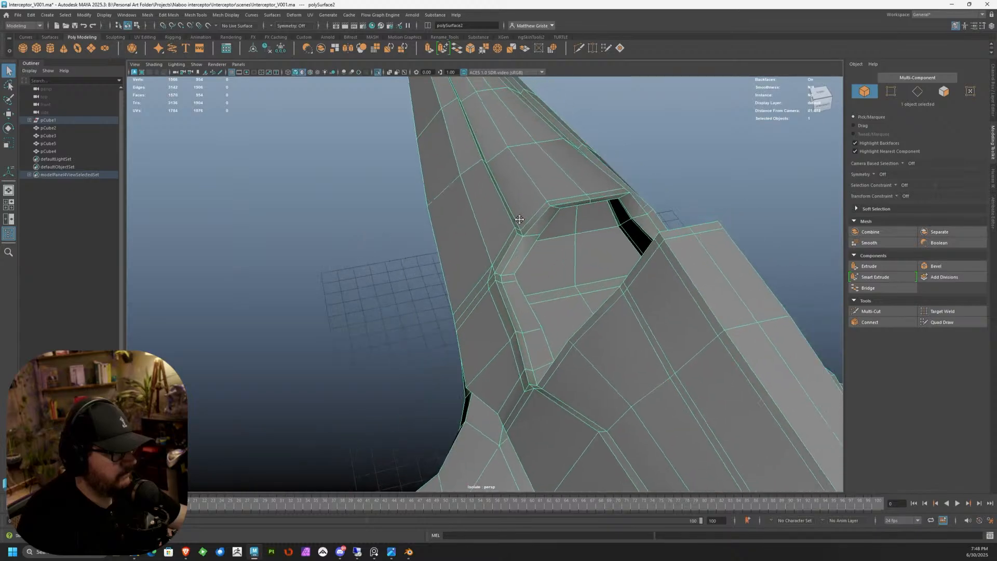
Step: Insert supporting edge loops along the raised side band at the cockpit corner with Multi-Cut, and preview the hull smoothed
scroll(467, 250, up, 3)
click(871, 311)
click(451, 259)
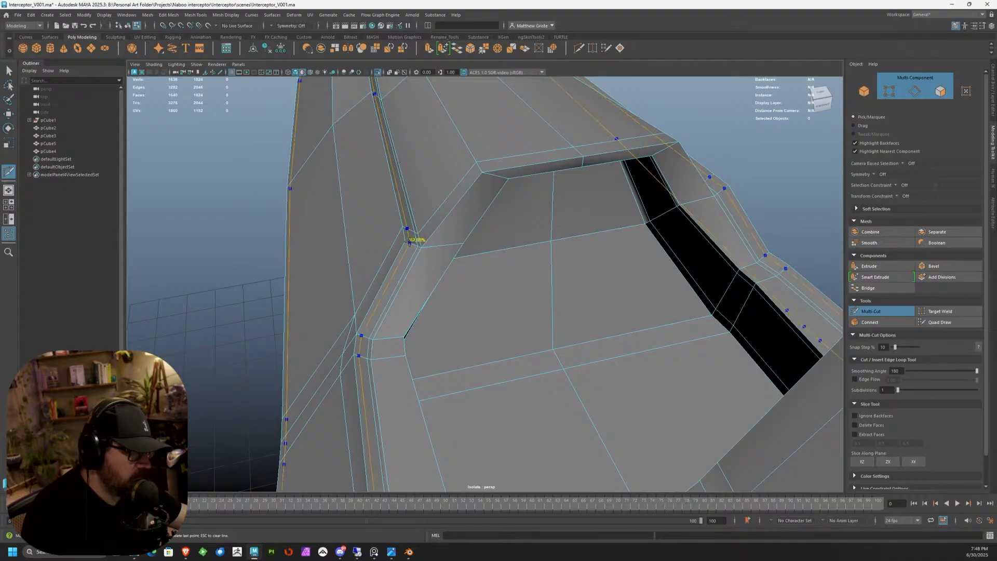
key(q)
key(3)
scroll(442, 211, down, 5)
right_click(450, 212)
click(487, 200)
Step: Return the hull to its unsmoothed display and examine the side bands around the cockpit and along the nose
alt+drag(499, 203, 585, 254)
scroll(540, 255, up, 3)
click(541, 255)
key(1)
scroll(561, 231, up, 3)
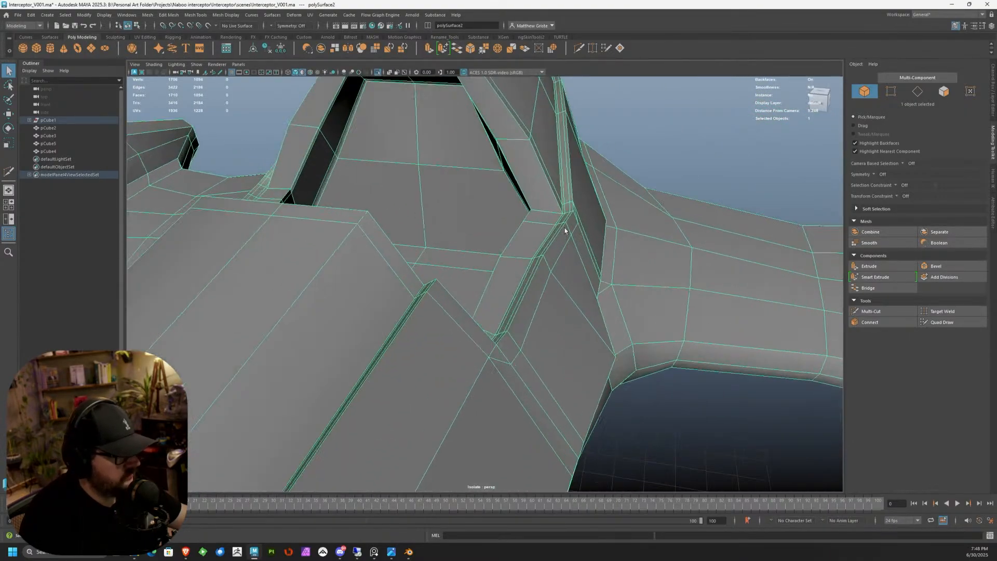
alt+middle_drag(560, 229, 557, 276)
scroll(557, 276, down, 4)
alt+drag(557, 276, 501, 269)
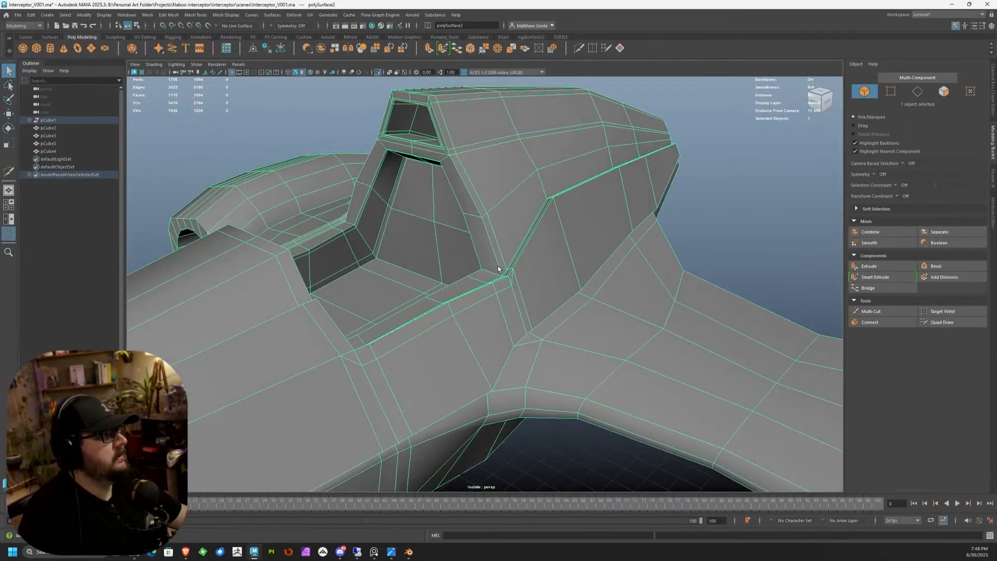
scroll(501, 269, down, 4)
alt+drag(370, 273, 360, 244)
scroll(498, 253, up, 5)
alt+drag(409, 230, 550, 207)
Step: Select the edge row across the hull top ahead of the cockpit and raise its central vertices slightly
right_drag(448, 272, 450, 255)
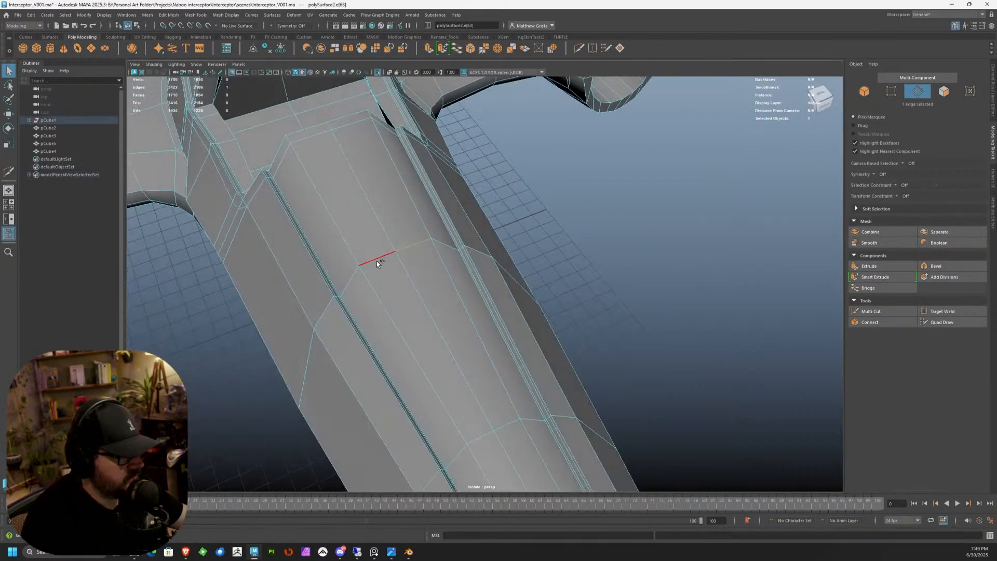
shift+click(450, 240)
key(r)
drag(375, 271, 379, 209)
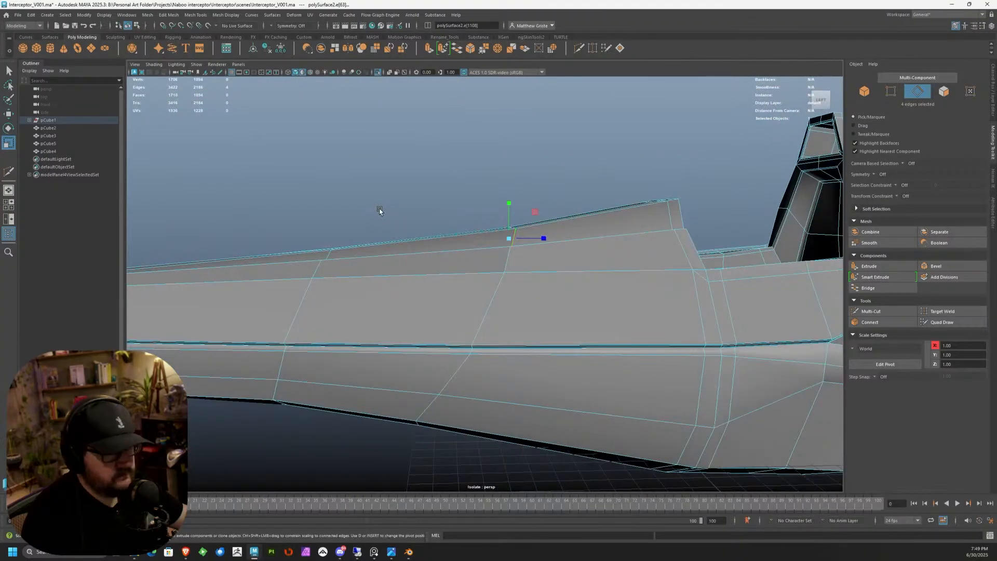
alt+drag(524, 203, 395, 242)
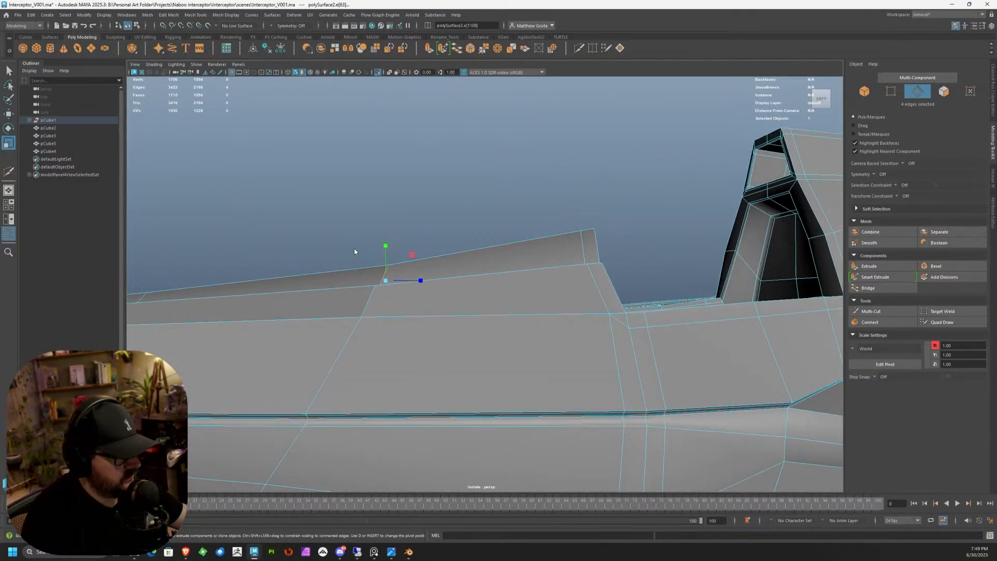
right_drag(371, 272, 344, 263)
drag(351, 243, 408, 274)
key(w)
drag(391, 235, 391, 224)
Step: Raise the vertices at the hull's peak in front of the cockpit and adjust the height of the row ahead of them
drag(466, 193, 611, 239)
mouse_move(611, 239)
alt+mouse_down()
mouse_move(617, 250)
mouse_move(605, 239)
alt+mouse_up()
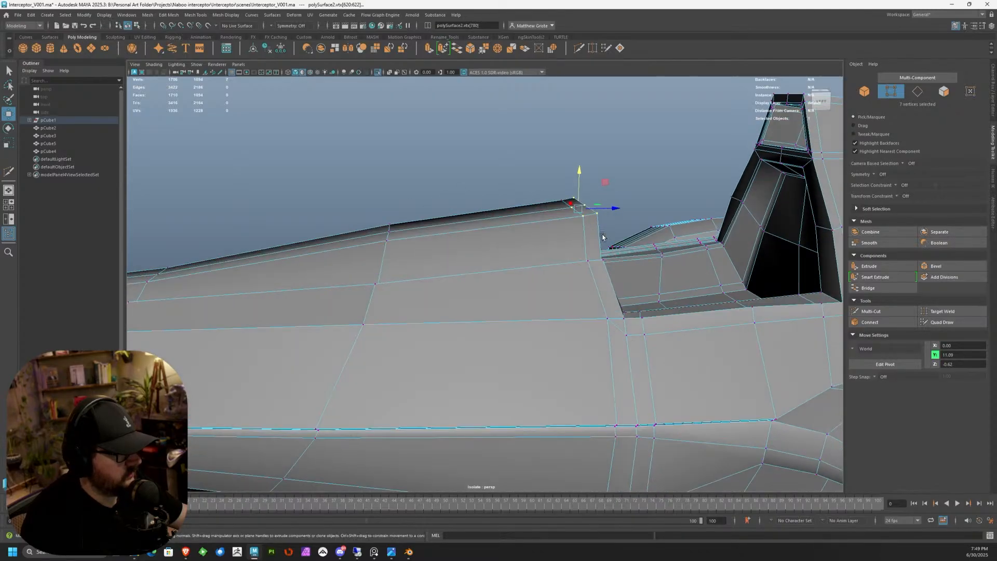
drag(583, 194, 581, 158)
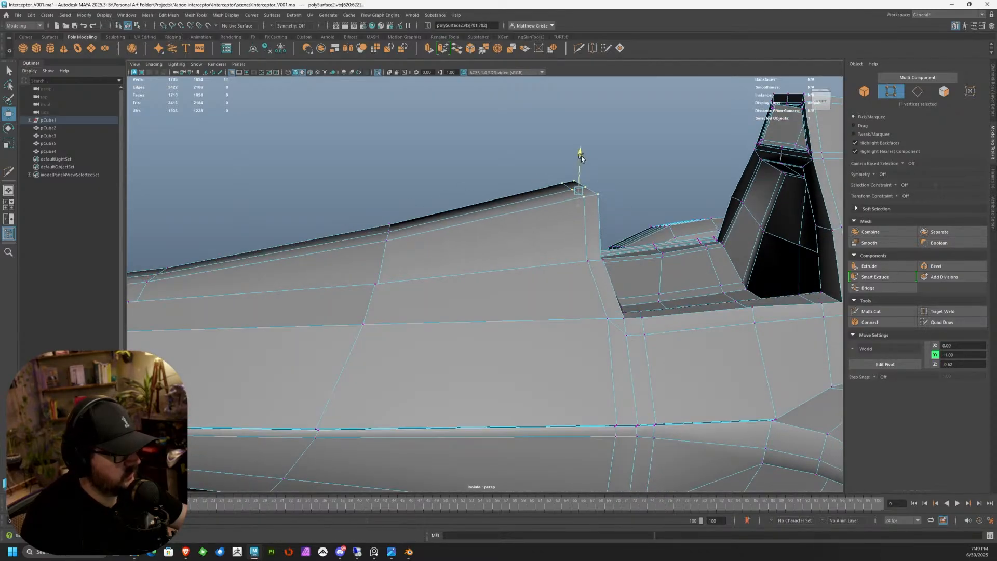
alt+drag(415, 245, 399, 230)
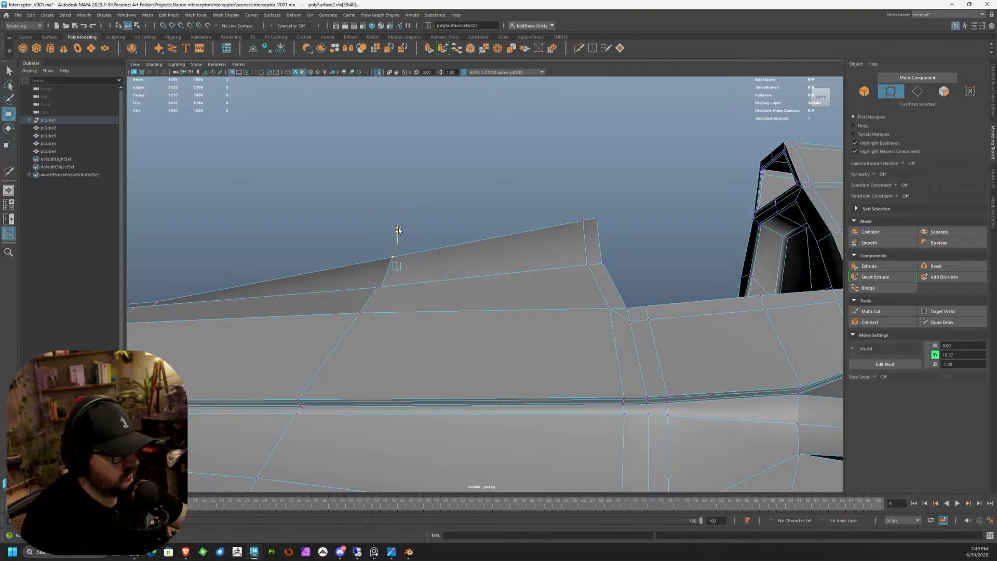
key(F8)
click(605, 222)
alt+right_drag(604, 222, 563, 228)
alt+drag(563, 228, 348, 247)
Step: Select the two rows of top faces between the side bands along the middle of the nose
click(423, 270)
scroll(423, 269, up, 4)
right_drag(381, 277, 380, 300)
click(363, 281)
shift+click(389, 280)
shift+click(423, 277)
shift+click(453, 275)
scroll(454, 291, down, 3)
alt+drag(454, 313, 451, 253)
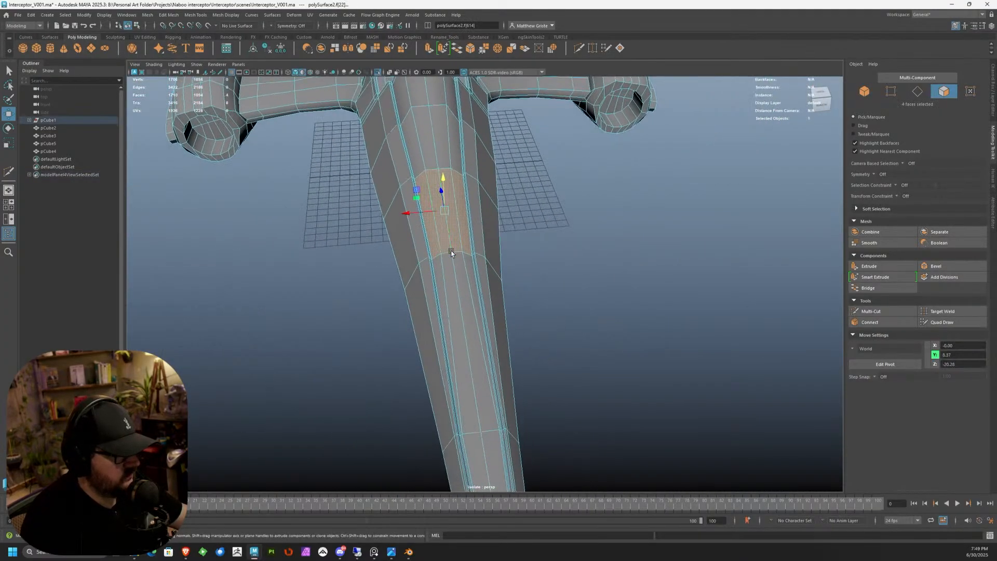
shift+click(451, 287)
shift+click(464, 282)
shift+click(471, 276)
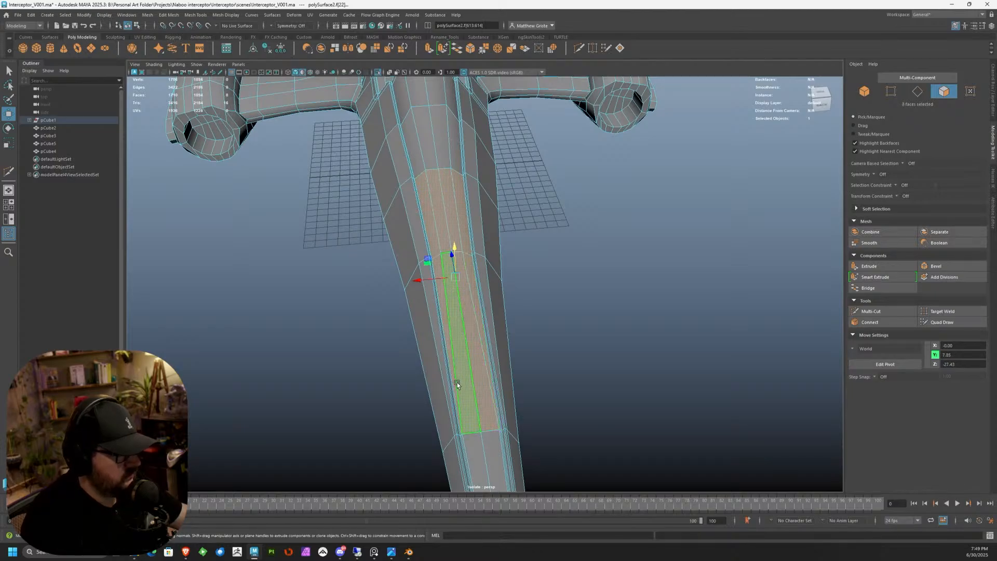
Step: Extend the face selection along the nose top between the bands, up to the narrow strip before the tip
alt+middle_drag(457, 382, 440, 255)
scroll(406, 244, up, 6)
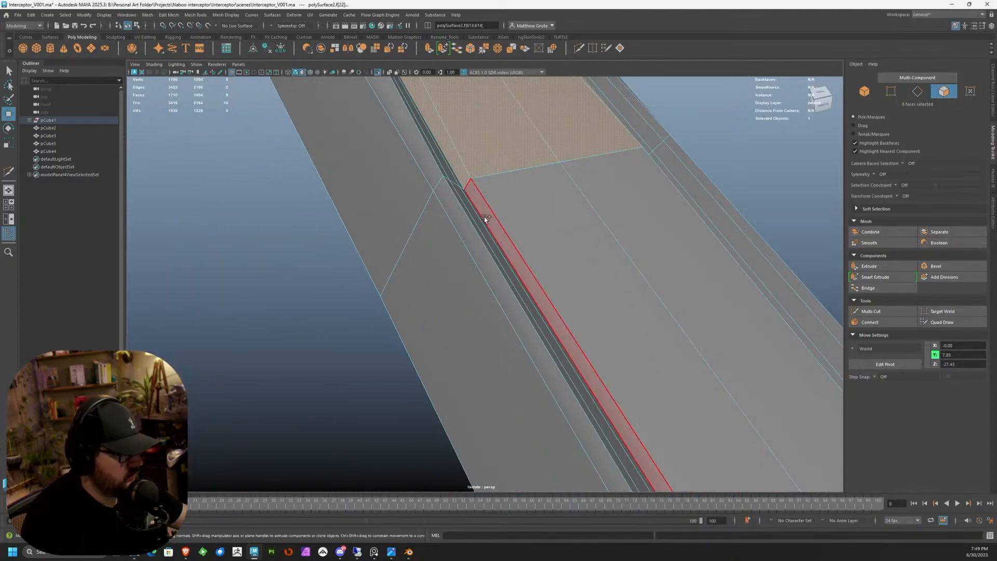
shift+click(484, 217)
shift+click(529, 208)
shift+click(620, 195)
alt+drag(621, 196, 347, 234)
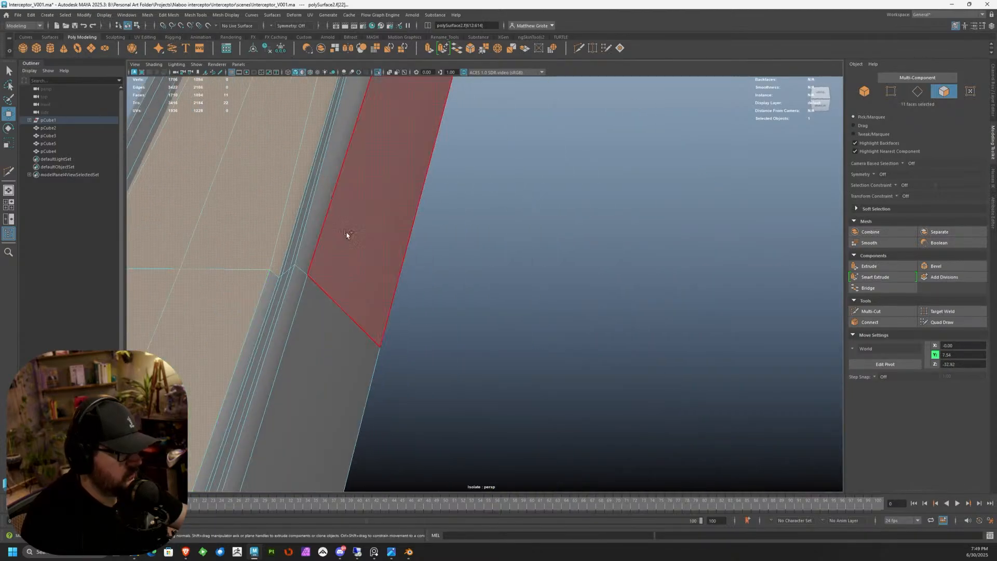
shift+click(259, 291)
scroll(268, 312, down, 6)
alt+middle_drag(269, 313, 346, 184)
scroll(491, 272, up, 2)
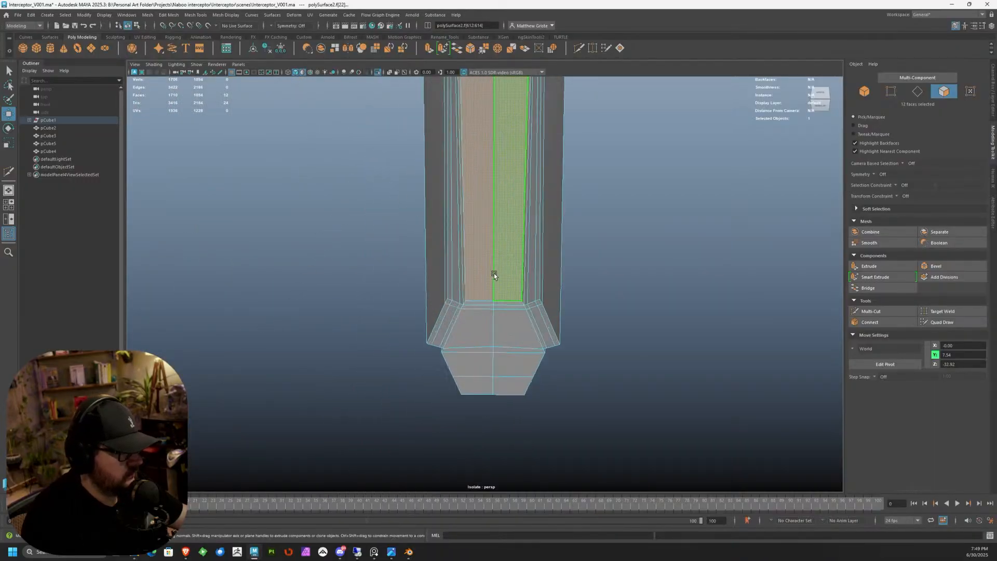
scroll(493, 276, up, 3)
shift+click(493, 277)
shift+click(492, 341)
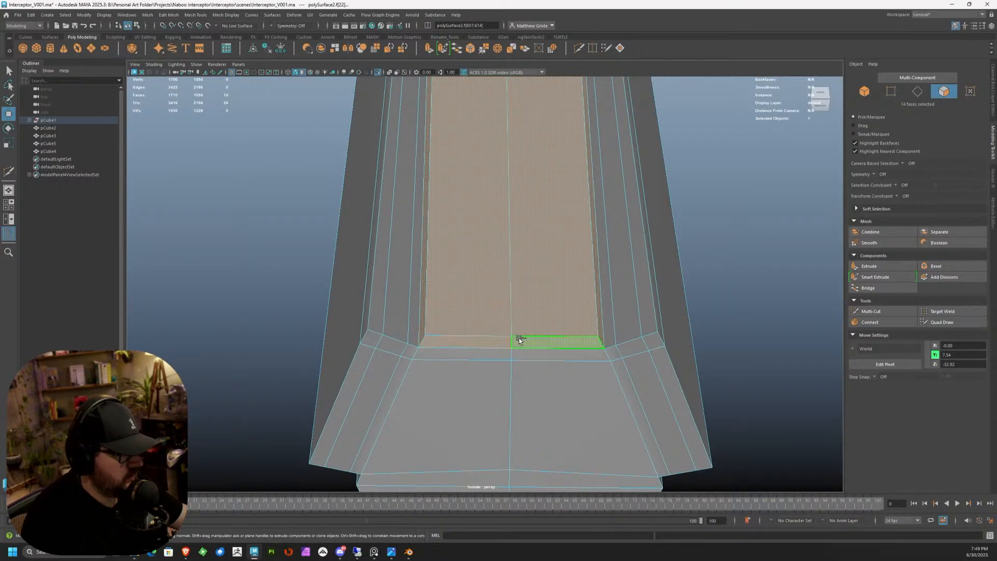
Step: Extrude the selected nose top faces inward to form a recess between the side bands, and return to object mode
scroll(518, 341, down, 8)
alt+middle_drag(492, 201, 534, 347)
alt+drag(534, 347, 445, 298)
scroll(444, 298, up, 4)
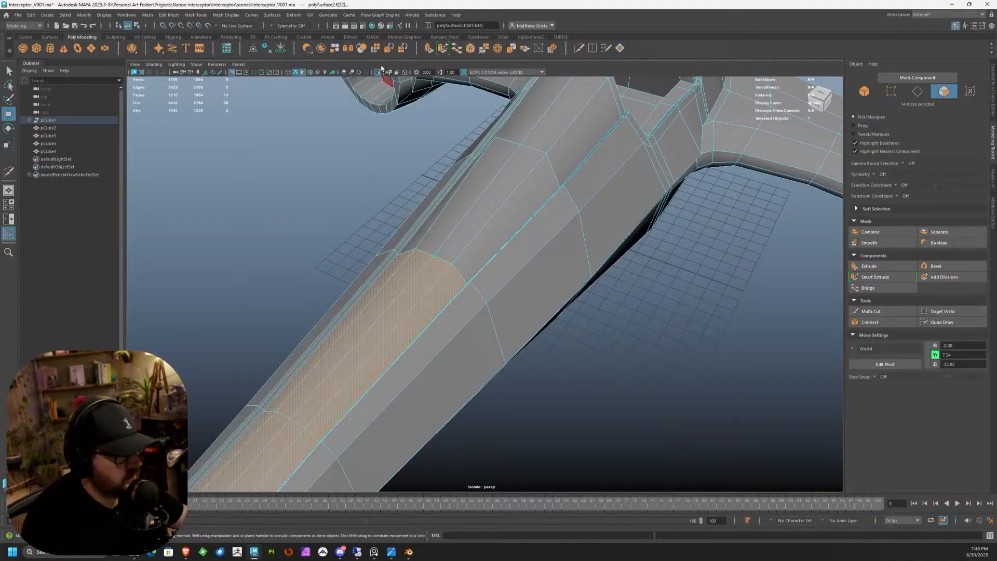
key(ctrl+e)
alt+middle_drag(411, 306, 502, 220)
alt+drag(502, 221, 478, 203)
scroll(478, 191, up, 2)
right_drag(532, 172, 565, 155)
click(697, 254)
Step: Preview the hull smoothed and inspect the nose recess and overall ship shape
scroll(696, 254, down, 2)
alt+drag(697, 254, 572, 243)
alt+middle_drag(572, 242, 355, 267)
scroll(355, 266, down, 4)
alt+drag(356, 266, 400, 291)
click(402, 293)
key(3)
click(518, 371)
scroll(519, 371, up, 4)
alt+drag(519, 372, 426, 374)
alt+middle_drag(425, 374, 496, 389)
scroll(496, 390, down, 4)
alt+drag(496, 390, 517, 425)
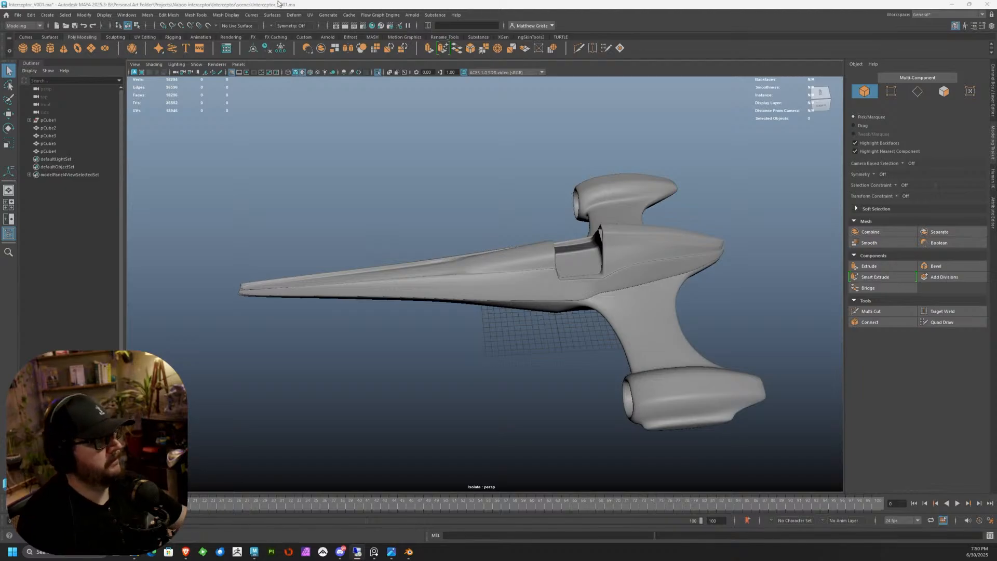
Step: Insert edge loops on both sides of the recess's rear step with Multi-Cut on the unsmoothed hull
scroll(489, 256, up, 8)
click(390, 245)
scroll(390, 245, up, 2)
key(1)
alt+drag(385, 210, 365, 192)
alt+middle_drag(365, 192, 463, 191)
scroll(464, 191, up, 4)
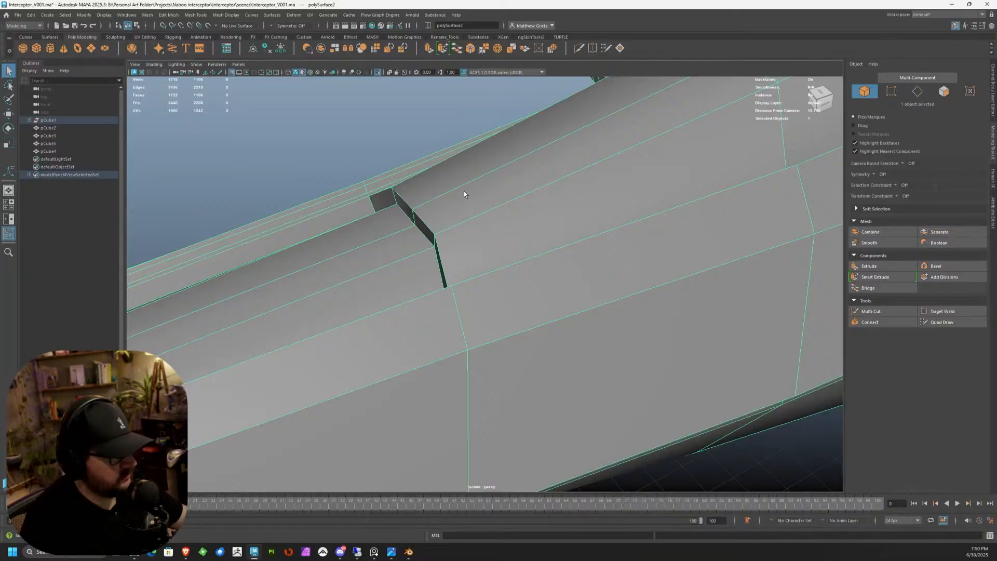
click(884, 312)
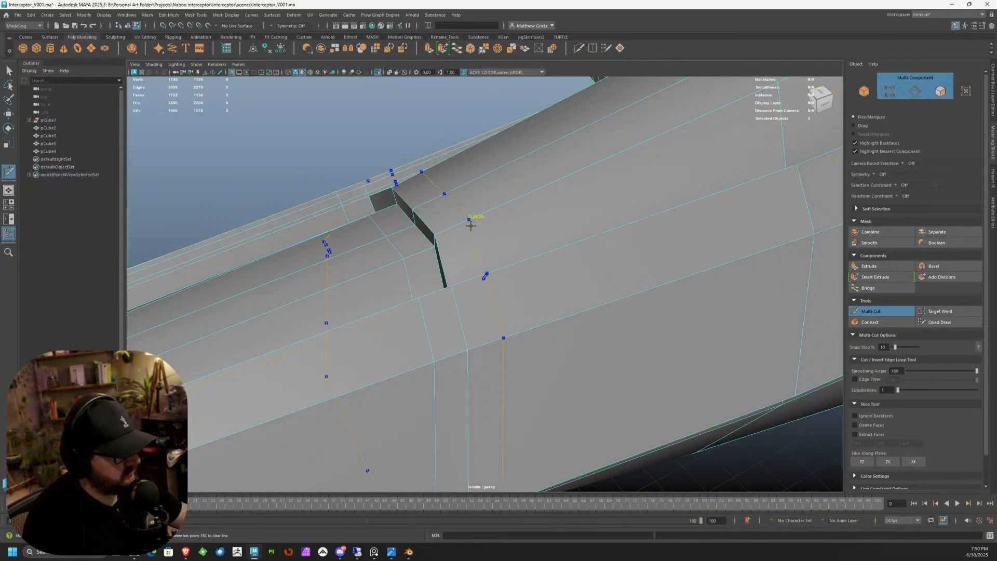
Step: Preview the hull smoothed in object mode to check the sharpened recess step
key(q)
key(3)
scroll(465, 222, down, 5)
right_drag(476, 219, 502, 206)
click(492, 187)
alt+drag(492, 187, 528, 256)
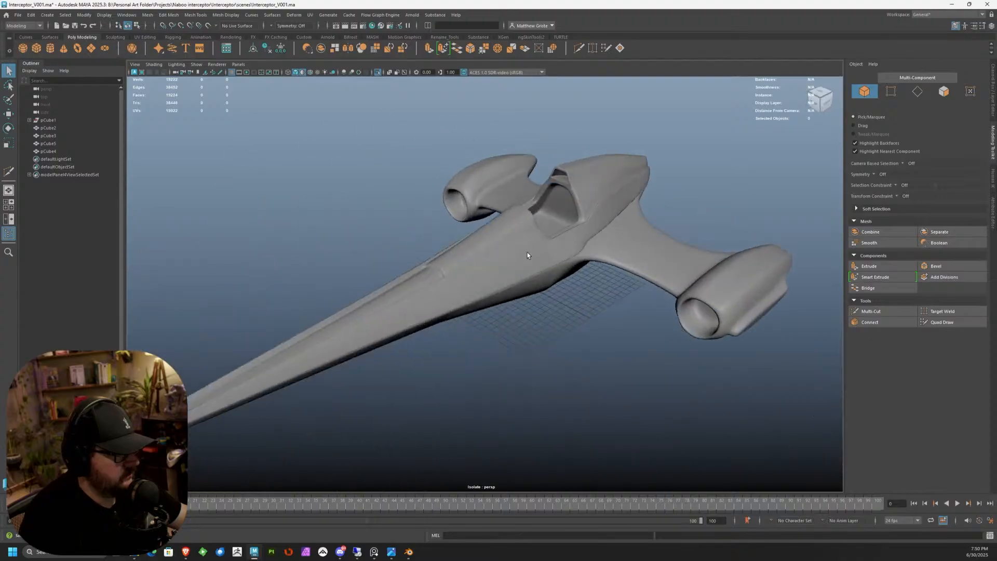
Step: Replace the hull material's settings with the Brushed_Metal preset, with base weight about 0.68 and metalness about 0.44
alt+middle_drag(528, 257, 535, 305)
scroll(535, 305, up, 4)
click(516, 288)
right_drag(516, 289, 524, 477)
click(961, 101)
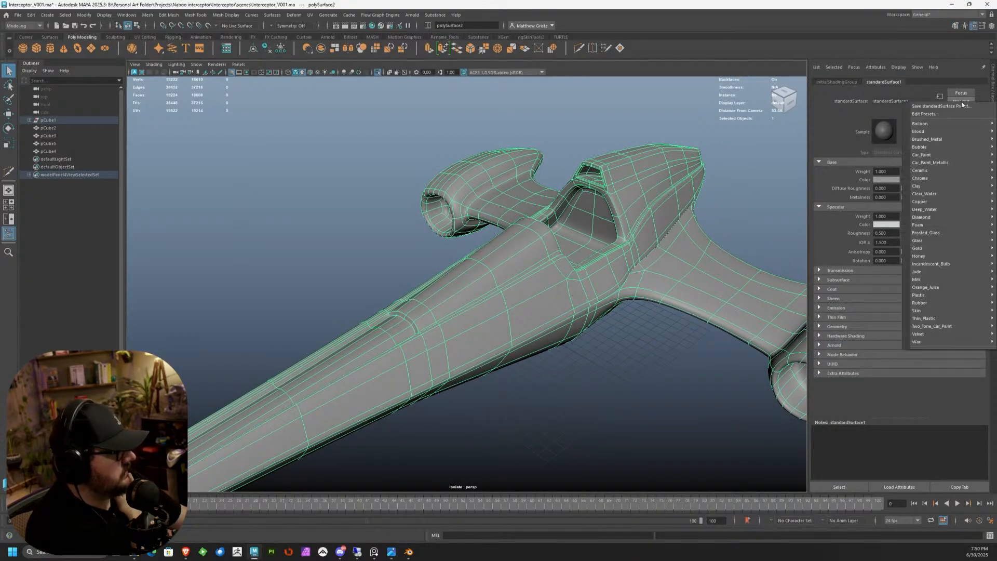
mouse_move(945, 137)
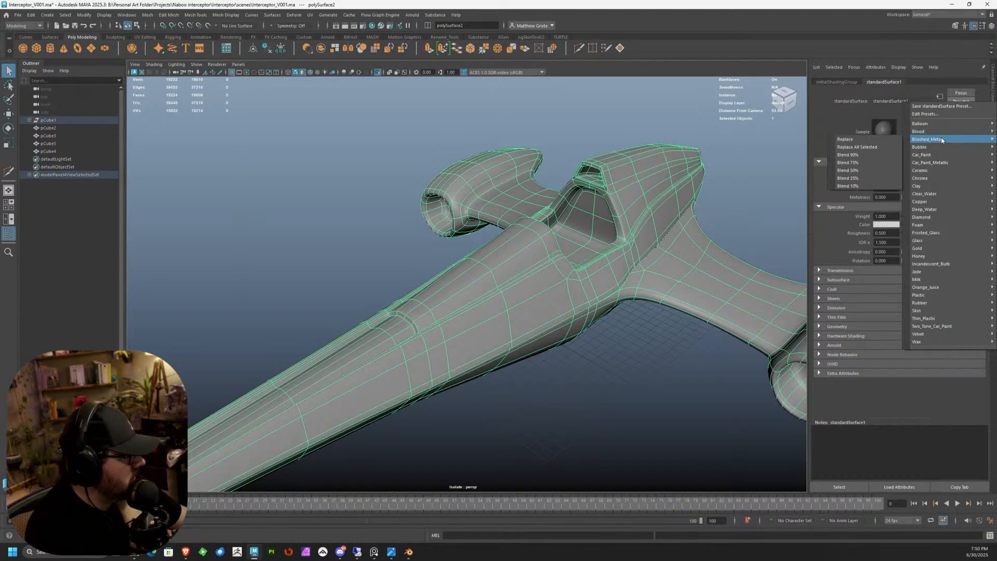
click(887, 139)
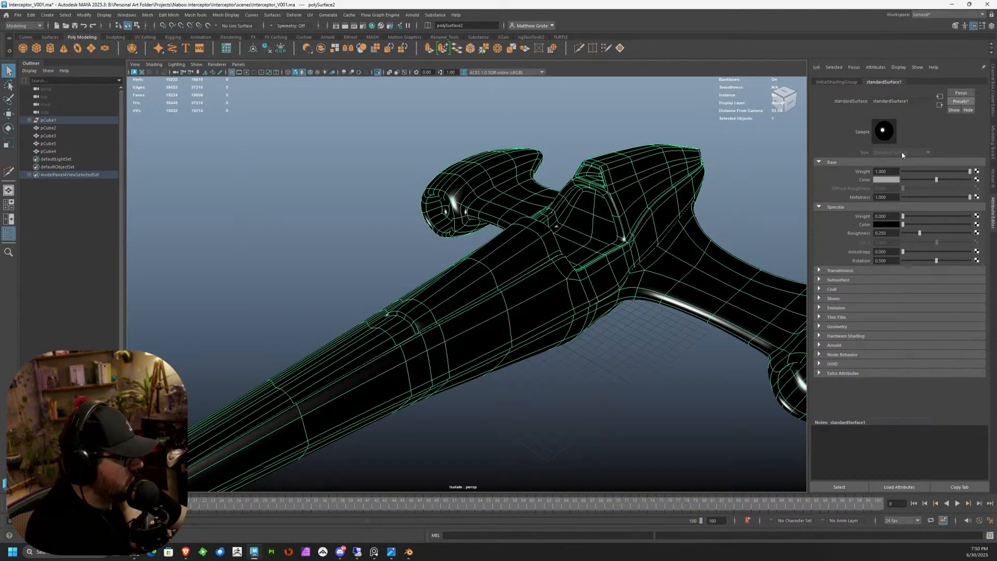
mouse_move(968, 171)
mouse_down()
mouse_move(952, 172)
mouse_move(924, 201)
mouse_move(932, 204)
mouse_up()
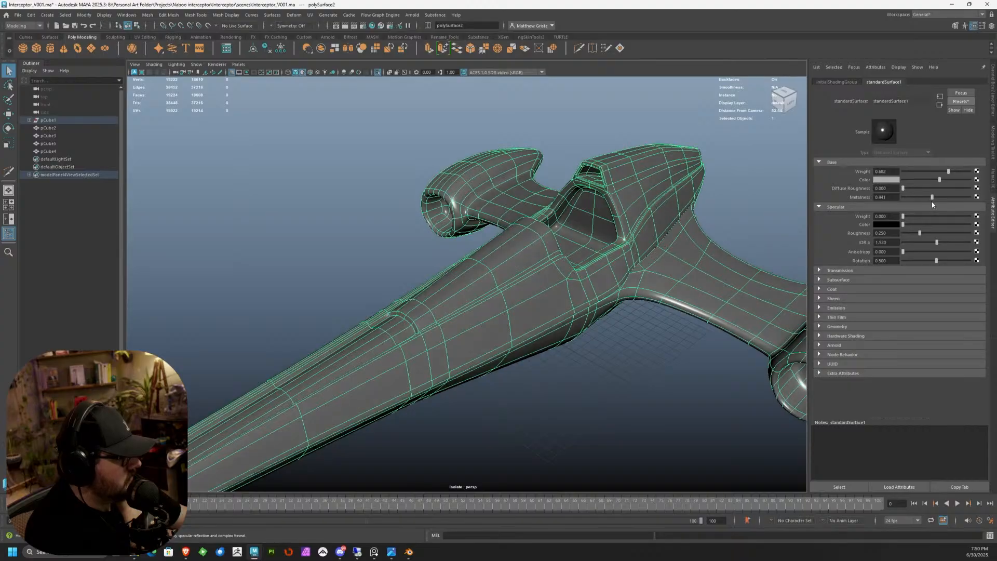
Step: Reselect the hull and save the scene as an incremented version
click(706, 351)
alt+drag(706, 351, 363, 244)
click(479, 294)
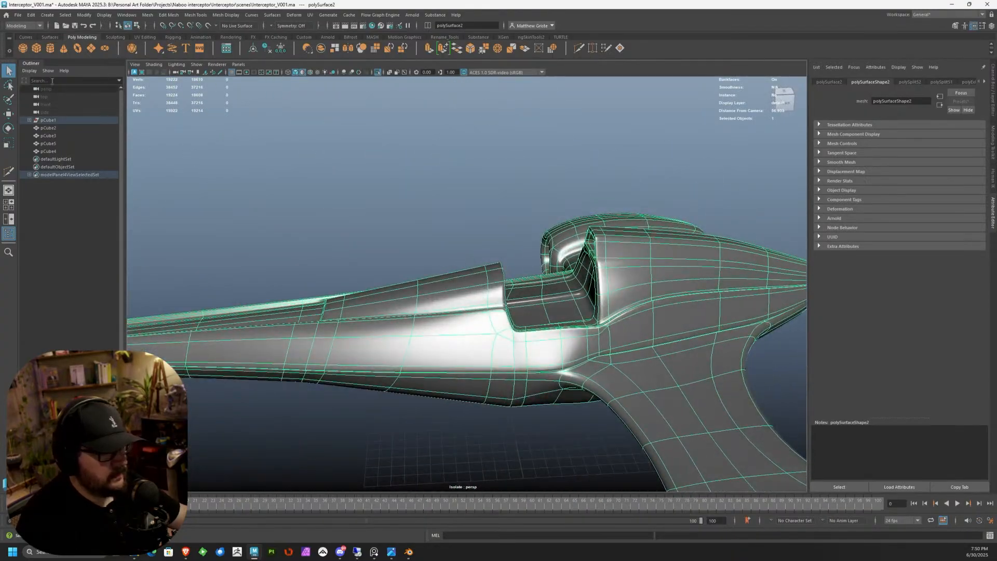
click(17, 15)
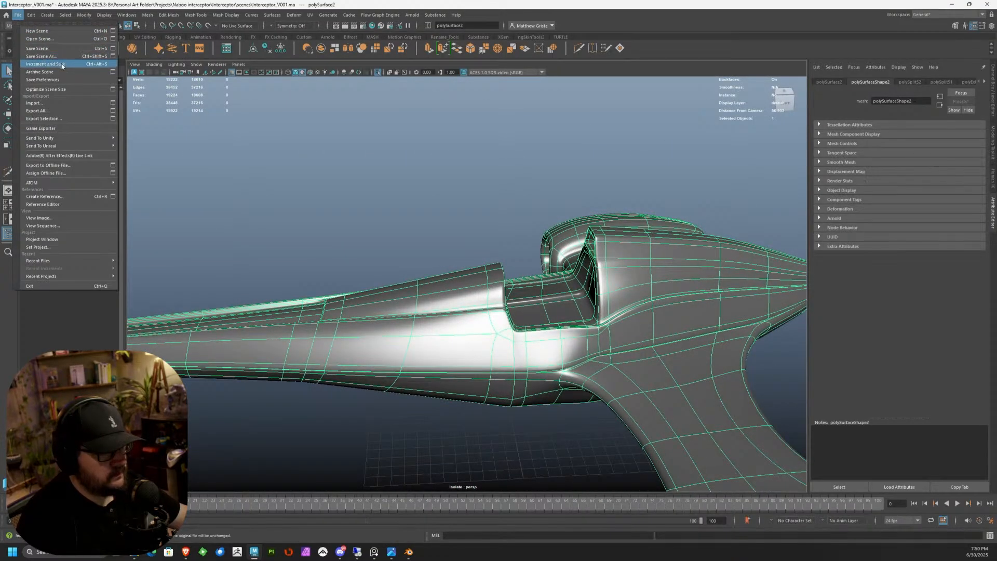
click(66, 65)
Step: Examine the reflections on the smoothed metallic hull around the cockpit, wing and nose recess
alt+drag(371, 223, 463, 216)
click(667, 265)
scroll(667, 265, down, 4)
alt+drag(668, 272, 610, 271)
scroll(610, 272, up, 5)
click(423, 283)
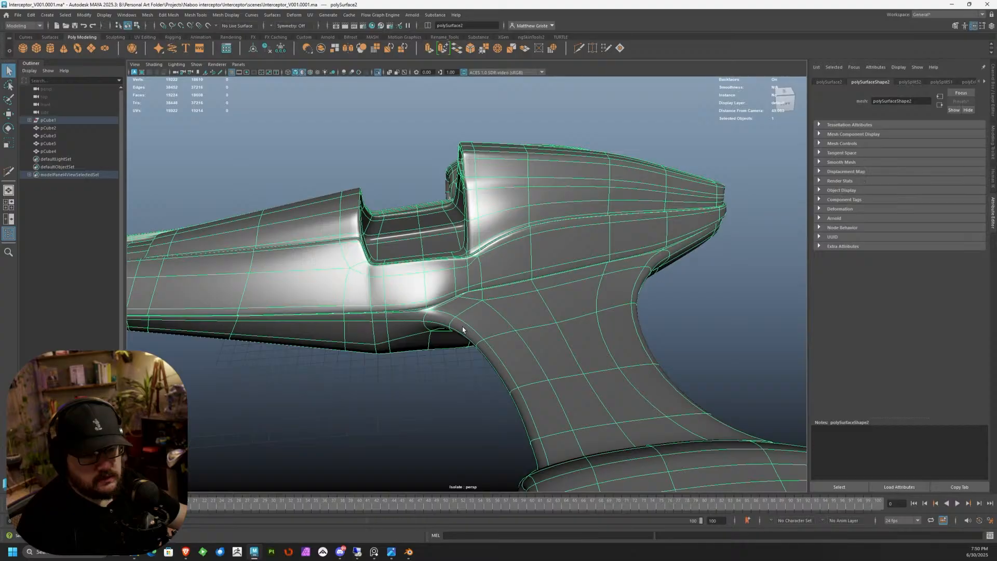
alt+drag(527, 308, 472, 249)
scroll(452, 233, down, 2)
scroll(439, 238, up, 3)
Step: Select the two middle faces of the recess's rear step on the unsmoothed hull and move them back toward the cockpit
key(1)
scroll(477, 247, up, 3)
scroll(471, 248, up, 3)
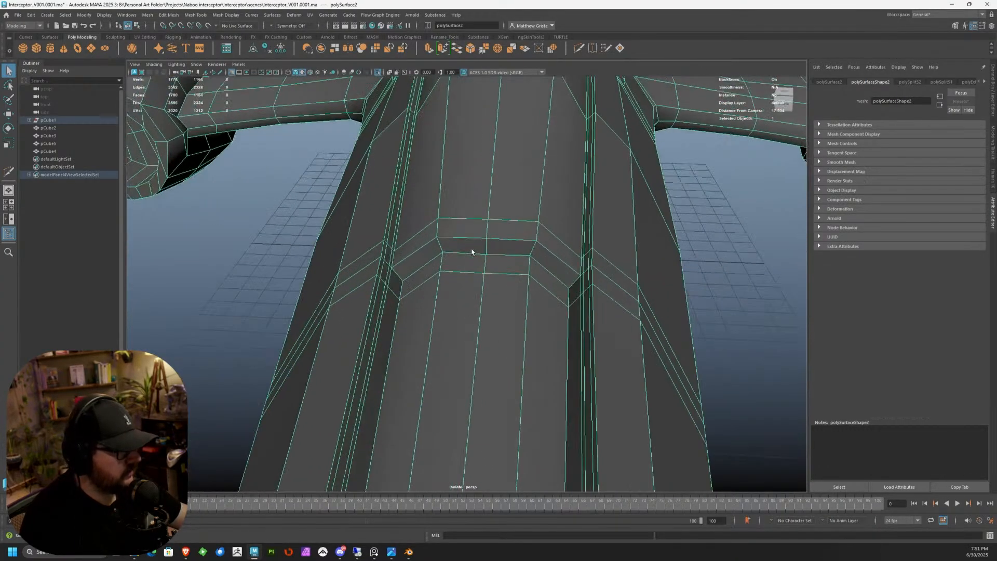
key(F11)
click(469, 246)
shift+click(497, 246)
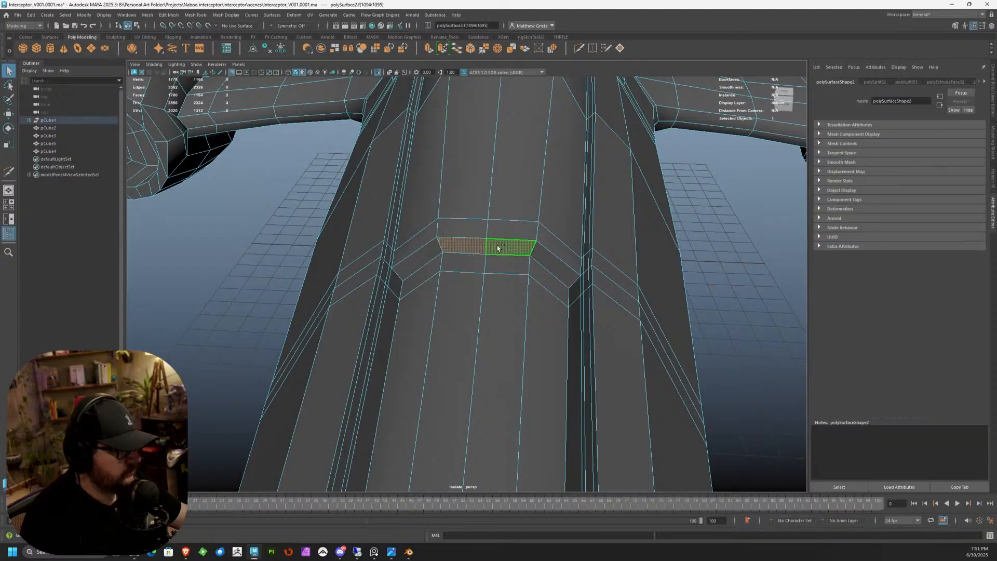
key(w)
alt+drag(460, 233, 404, 120)
alt+drag(404, 120, 410, 172)
Step: Select the two lower edges of the step's middle section and adjust their position
right_drag(409, 172, 417, 155)
click(461, 181)
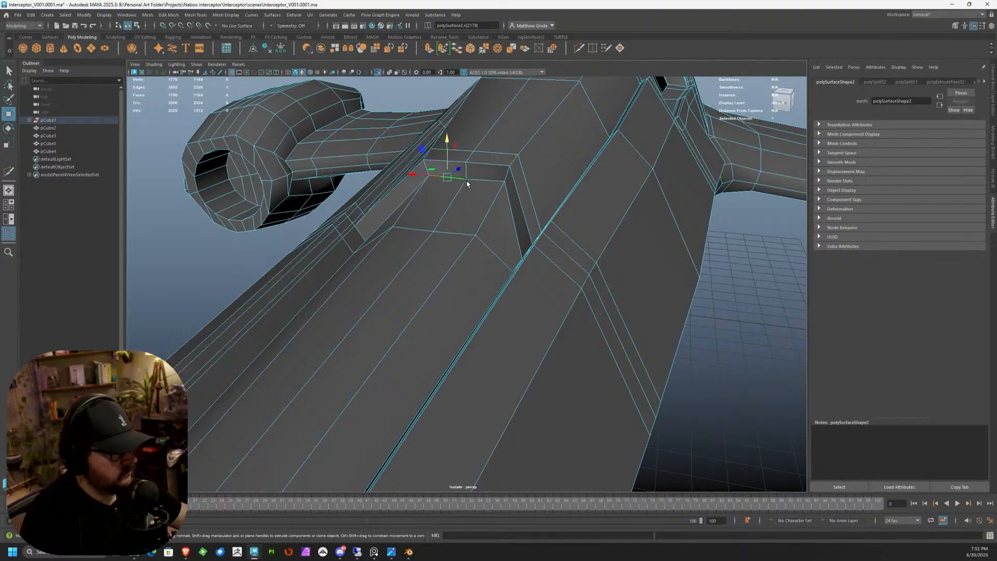
shift+drag(467, 151, 540, 220)
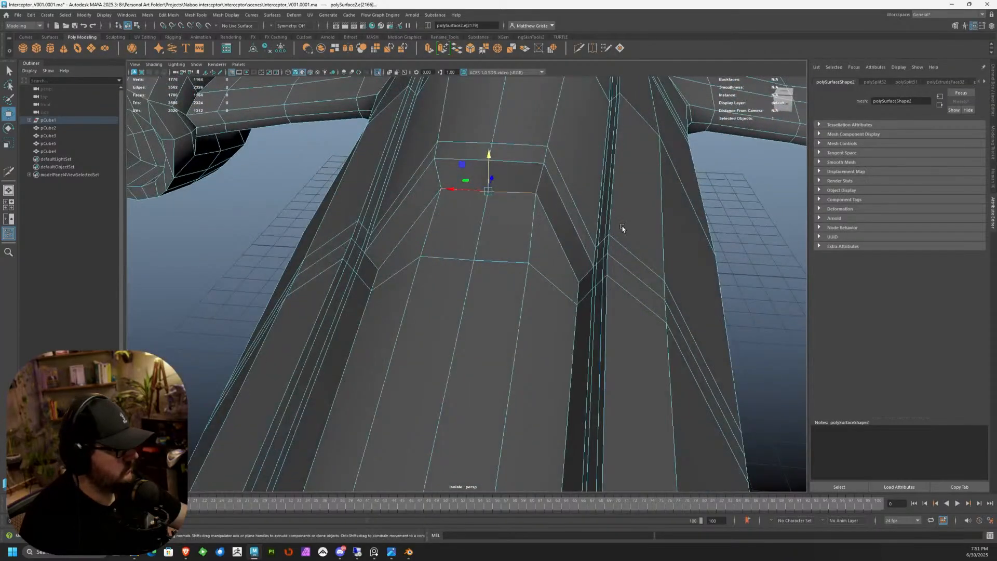
Step: Insert an edge loop lengthwise through both slanted sides of the recess step with Multi-Cut
alt+middle_drag(622, 228, 610, 252)
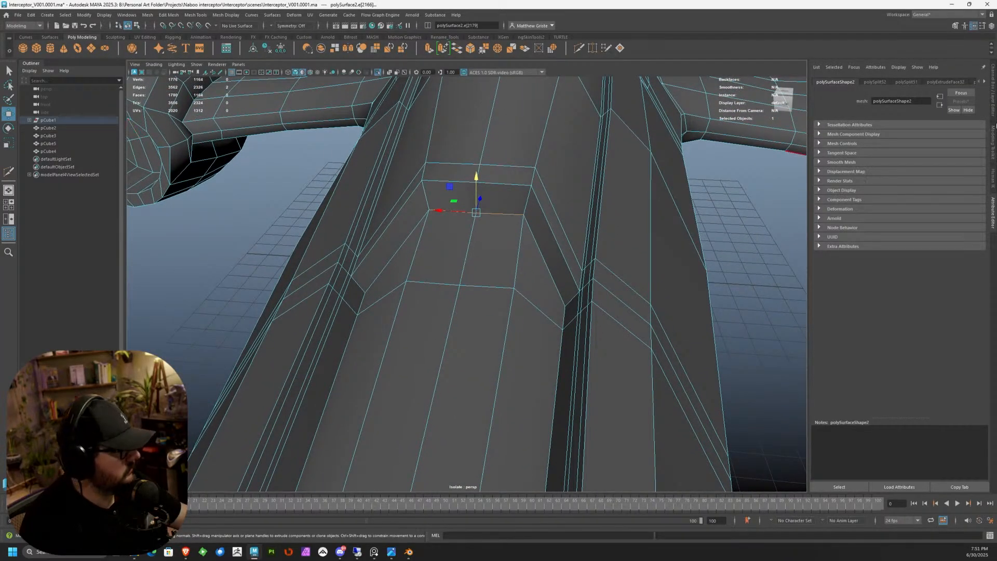
click(994, 111)
click(993, 143)
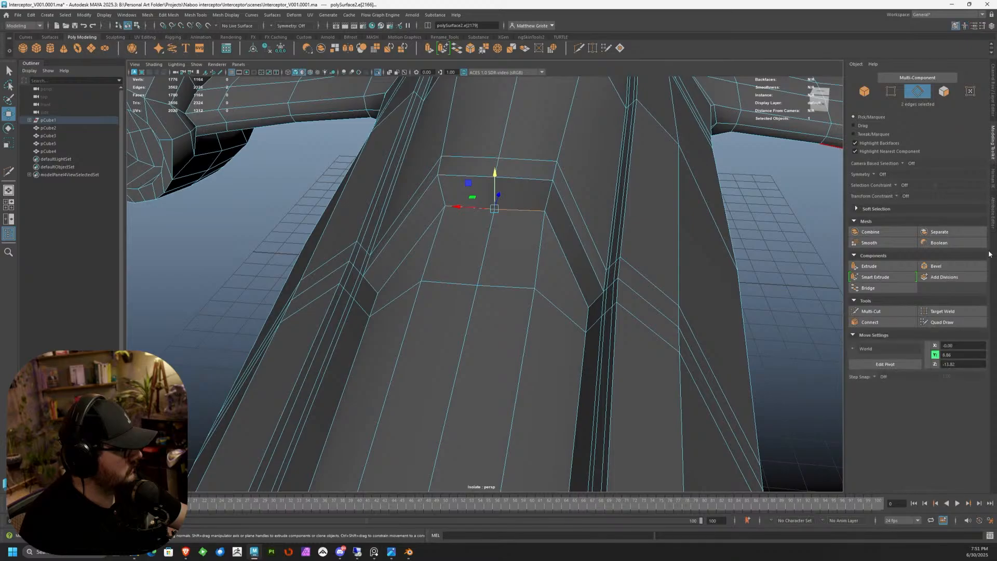
click(878, 311)
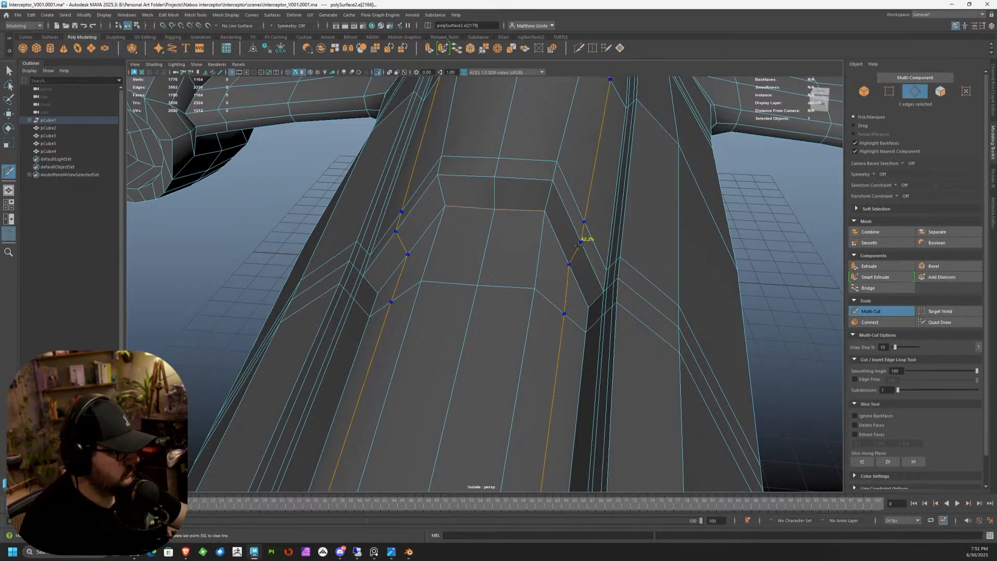
ctrl+click(578, 238)
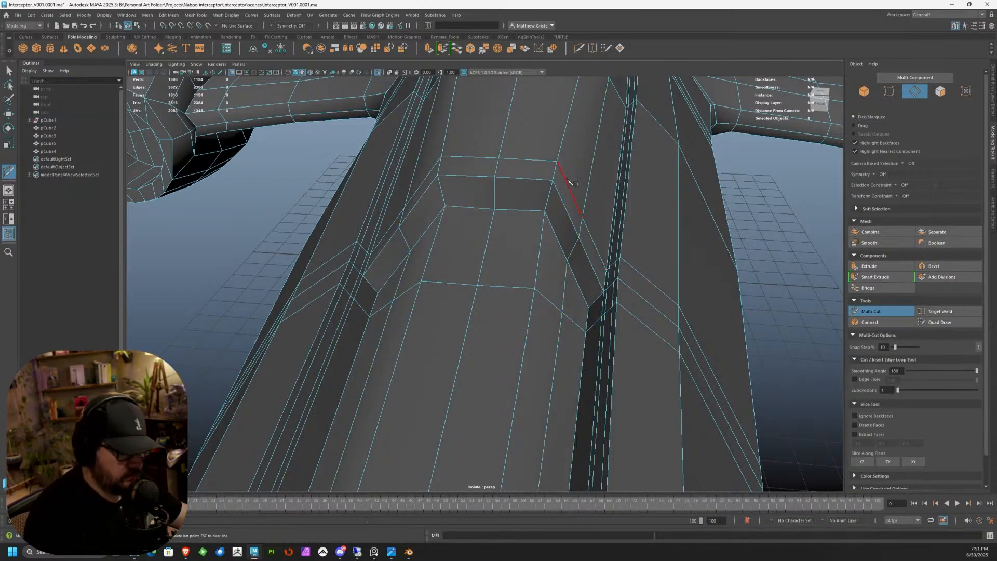
Step: Select the short edges on both slanted sides of the recess step and return to object selection
right_drag(566, 211, 574, 248)
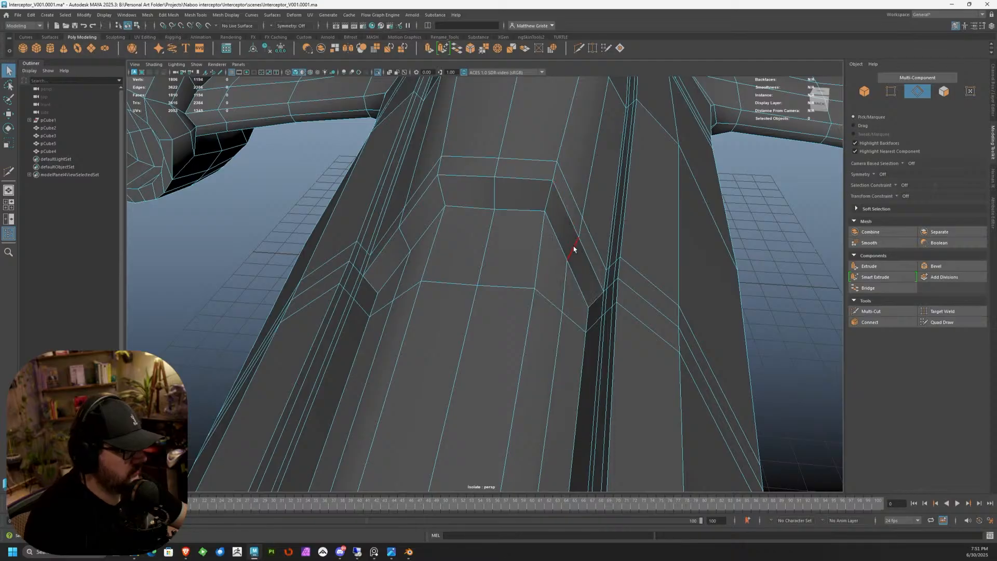
shift+click(399, 219)
key(w)
alt+drag(493, 233, 403, 191)
shift+click(396, 222)
right_drag(422, 183, 468, 167)
Step: Examine the smoothed nose and recess step in side profile
scroll(527, 205, down, 5)
alt+drag(532, 207, 446, 199)
scroll(556, 239, up, 5)
key(3)
click(441, 113)
scroll(452, 122, down, 5)
alt+drag(491, 151, 462, 133)
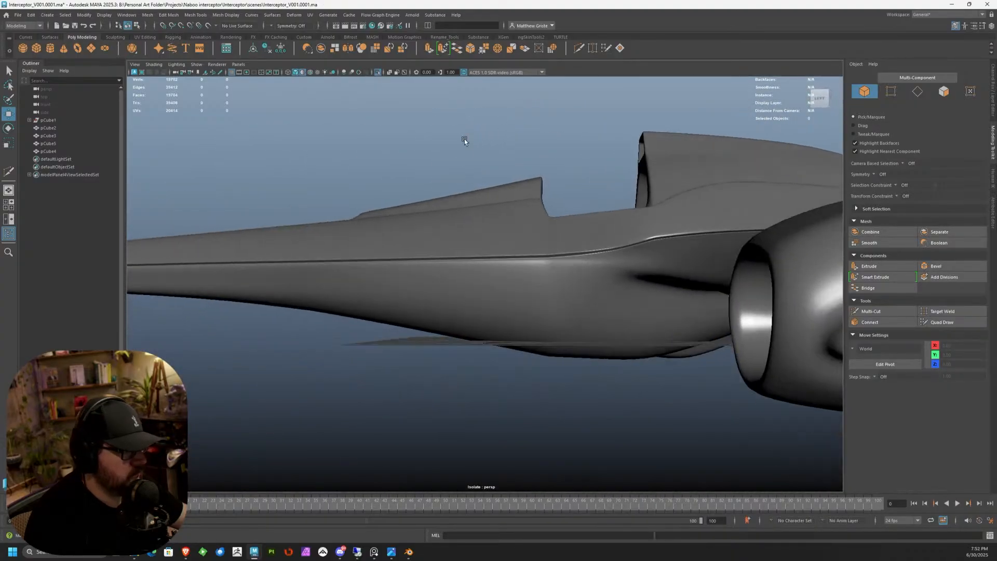
Step: Select the hull and bring up its nose edges around the recess step in the side view
click(465, 197)
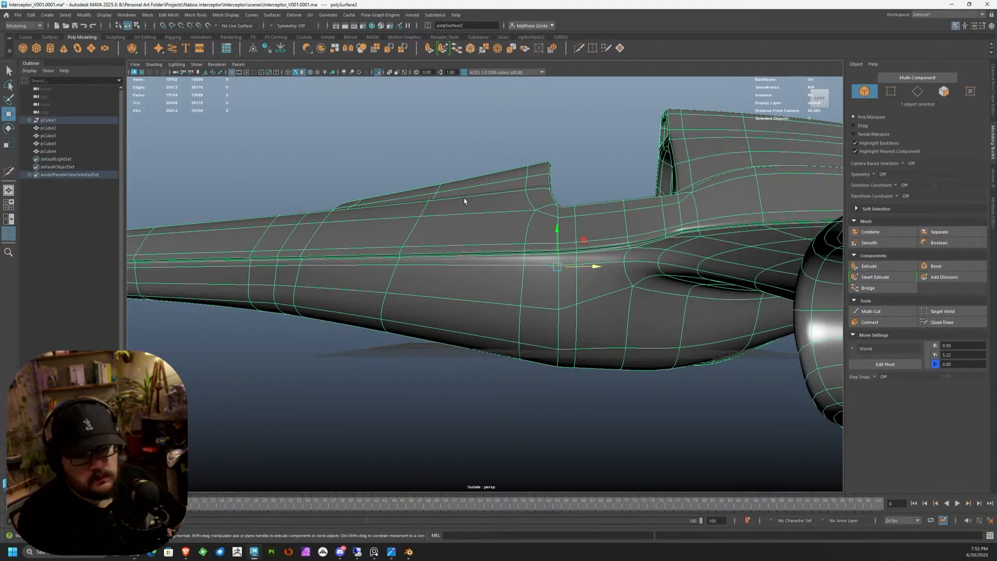
mouse_move(465, 201)
alt+mouse_down()
mouse_move(439, 212)
mouse_move(407, 259)
mouse_move(484, 236)
mouse_move(454, 214)
alt+mouse_up()
key(space)
key(space)
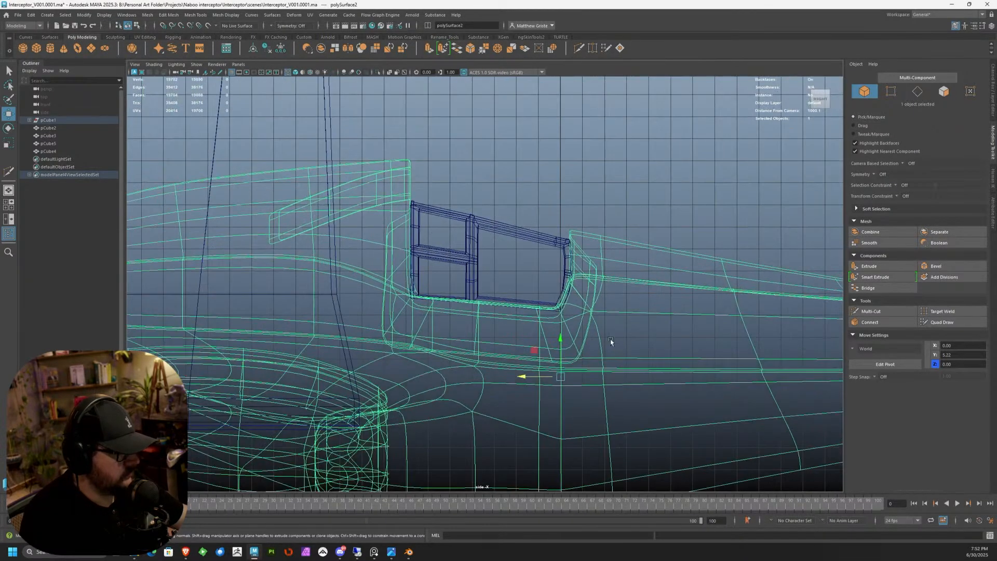
scroll(624, 337, down, 4)
alt+middle_drag(743, 289, 452, 224)
scroll(473, 224, up, 5)
right_drag(451, 224, 448, 205)
Step: Try moving two neighbouring edge loops at the recess step toward the cockpit
double_click(512, 242)
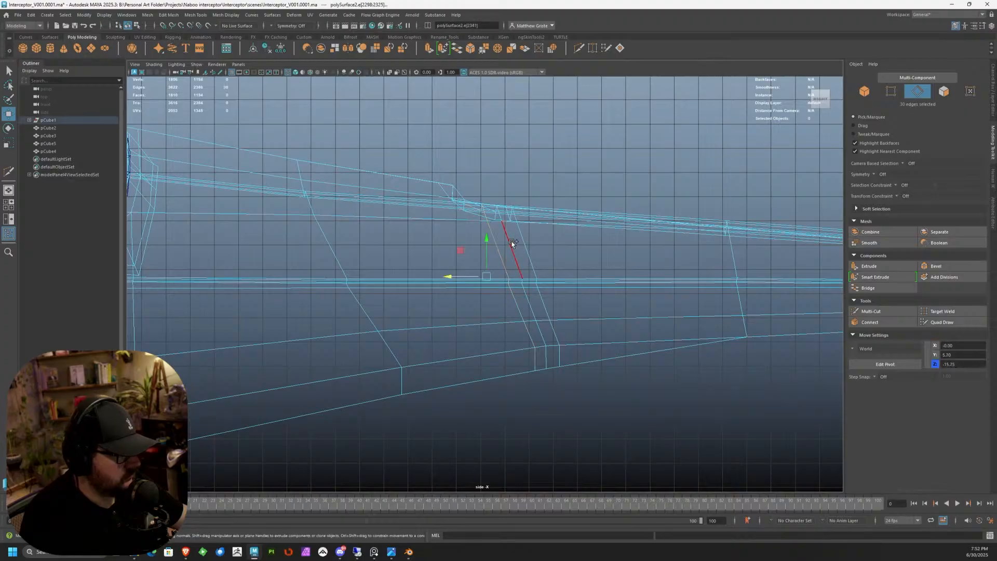
shift+double_click(521, 247)
drag(460, 276, 400, 274)
key(ctrl+z)
Step: Select all edges of the recess step and its surrounding loops across the full hull height
drag(429, 161, 586, 420)
ctrl+drag(412, 265, 411, 262)
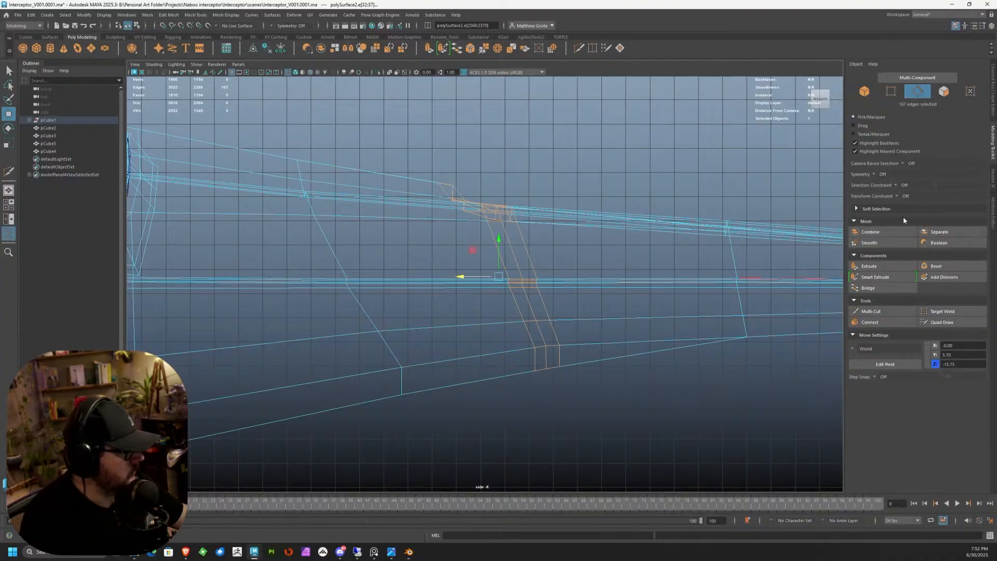
Step: Try sliding the selected step edges toward the cockpit with the Edge Slide and Surface Slide transform constraints
click(897, 198)
click(930, 207)
drag(459, 277, 450, 277)
key(ctrl+z)
click(896, 196)
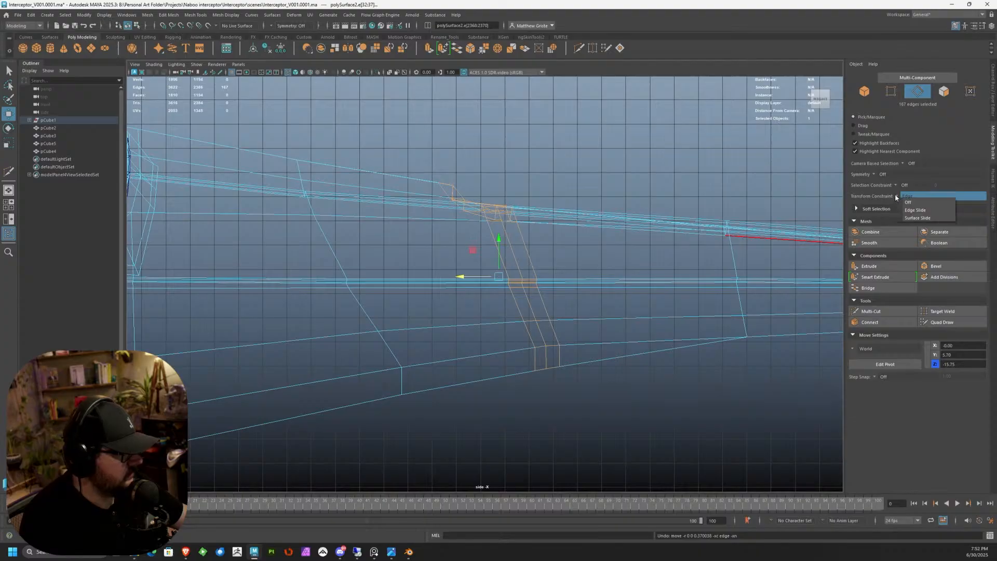
click(929, 218)
drag(466, 277, 379, 276)
key(ctrl+z)
Step: Turn off the transform constraint and move the selected step edges freely toward the cockpit
click(897, 196)
click(904, 200)
key(e)
key(r)
drag(414, 237, 413, 238)
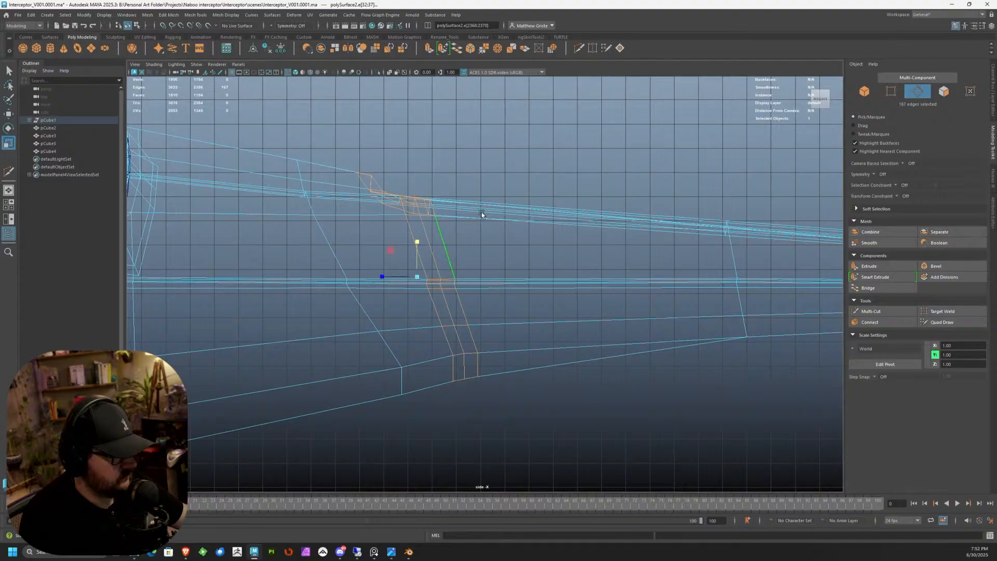
Step: Scale the selected step edges wider across the hull in the top view until its side outlines run straight
key(space)
key(space)
scroll(365, 161, down, 2)
alt+middle_drag(384, 99, 437, 322)
scroll(436, 243, up, 2)
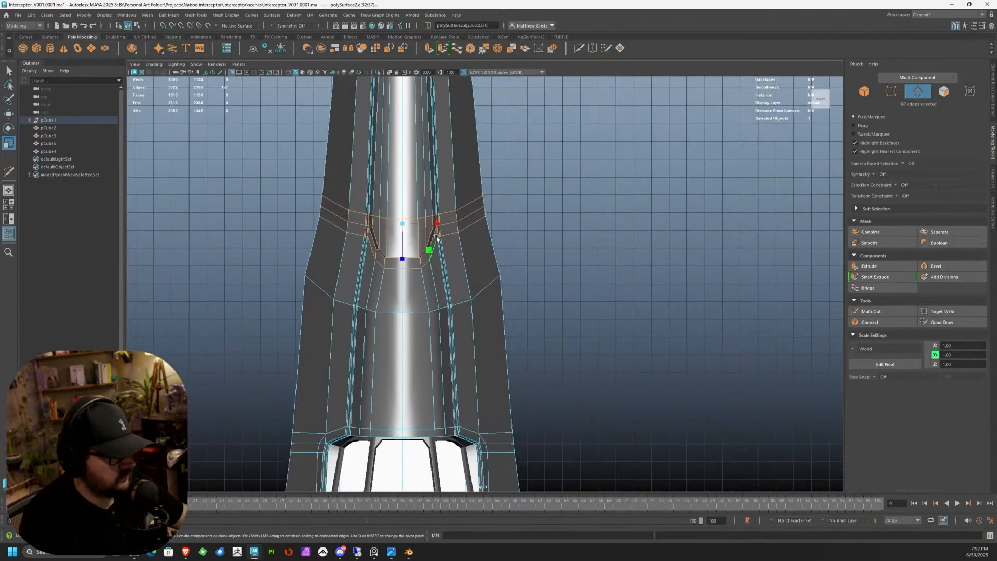
drag(435, 231, 439, 225)
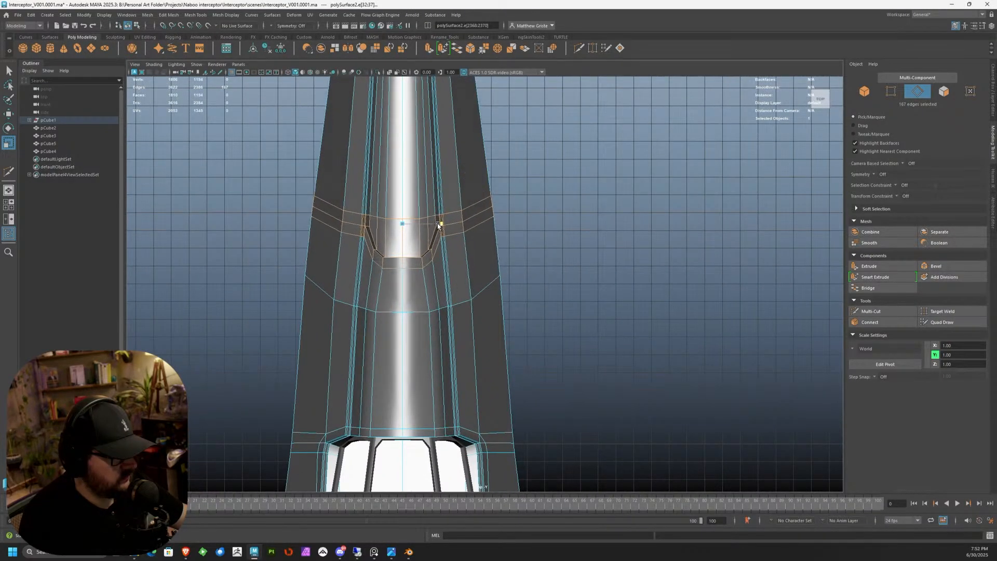
Step: Select the hull edge loop between the recess step and the cockpit and show it in the side view
key(space)
key(space)
mouse_move(547, 203)
alt+mouse_down()
mouse_move(579, 203)
mouse_move(546, 196)
alt+mouse_up()
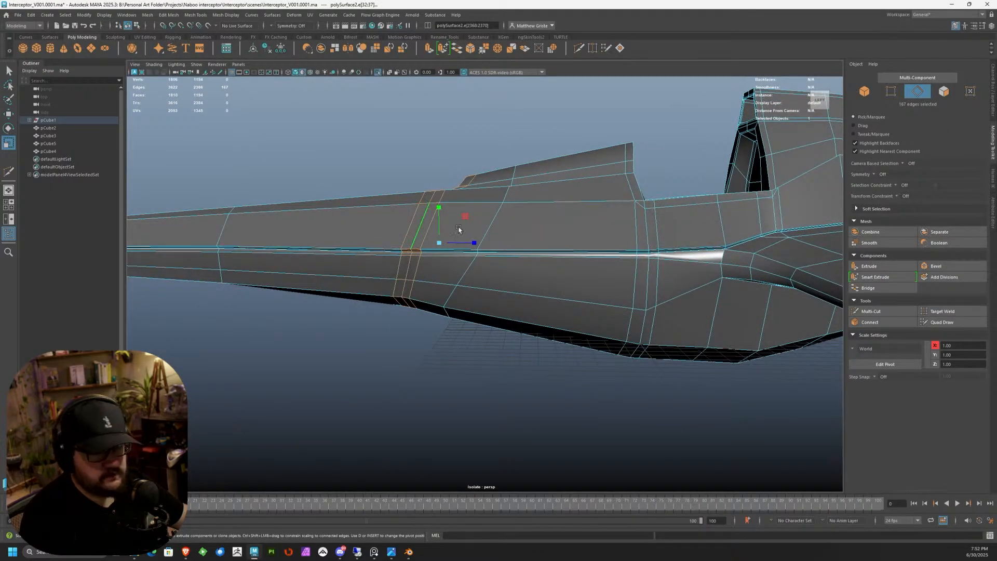
alt+drag(541, 195, 449, 258)
double_click(448, 257)
key(space)
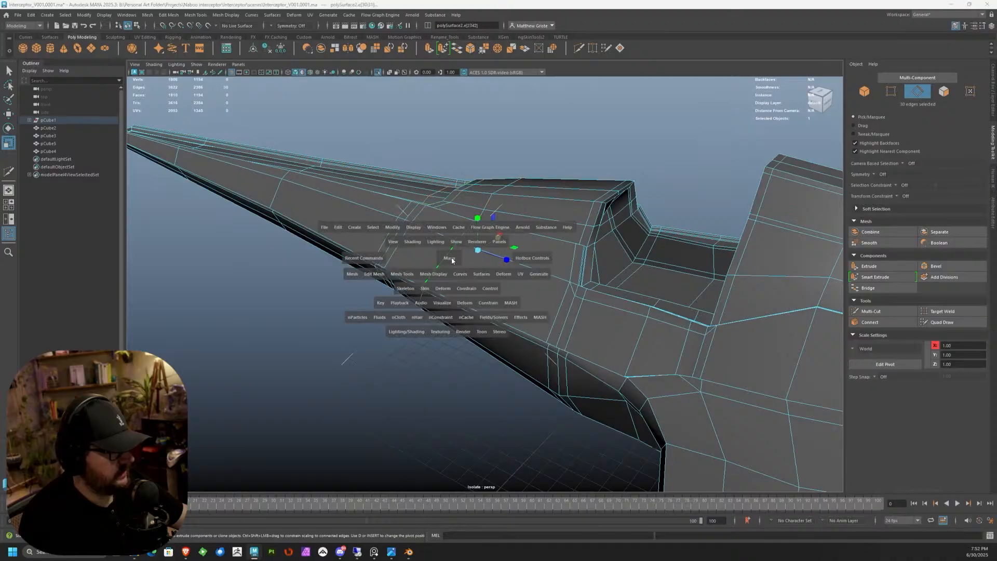
key(space)
alt+middle_drag(564, 303, 754, 293)
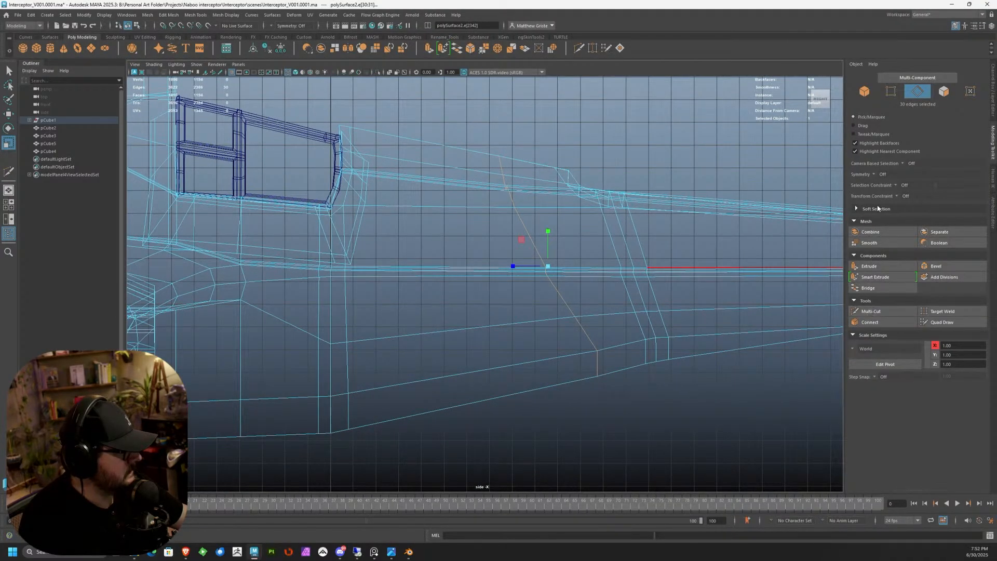
Step: Slide the selected edge loop toward the cockpit with the Edge Slide transform constraint
click(905, 196)
click(914, 205)
key(w)
drag(543, 270, 486, 272)
key(e)
key(r)
key(e)
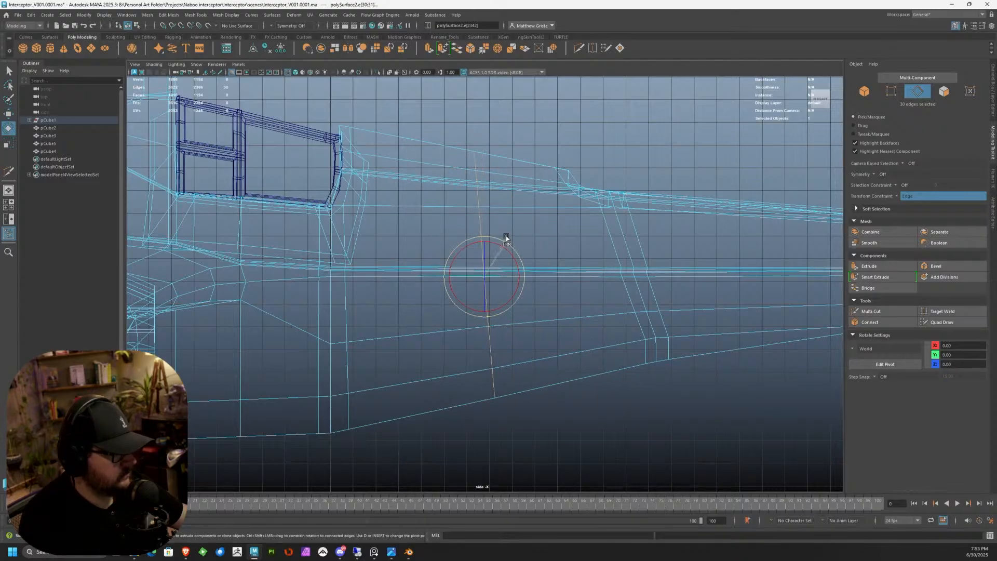
Step: Show the hull smoothed in the perspective view in object selection and turn off the transform constraint
key(space)
key(space)
right_drag(644, 182, 670, 173)
click(651, 178)
scroll(516, 254, down, 4)
alt+drag(516, 254, 552, 248)
click(552, 248)
key(3)
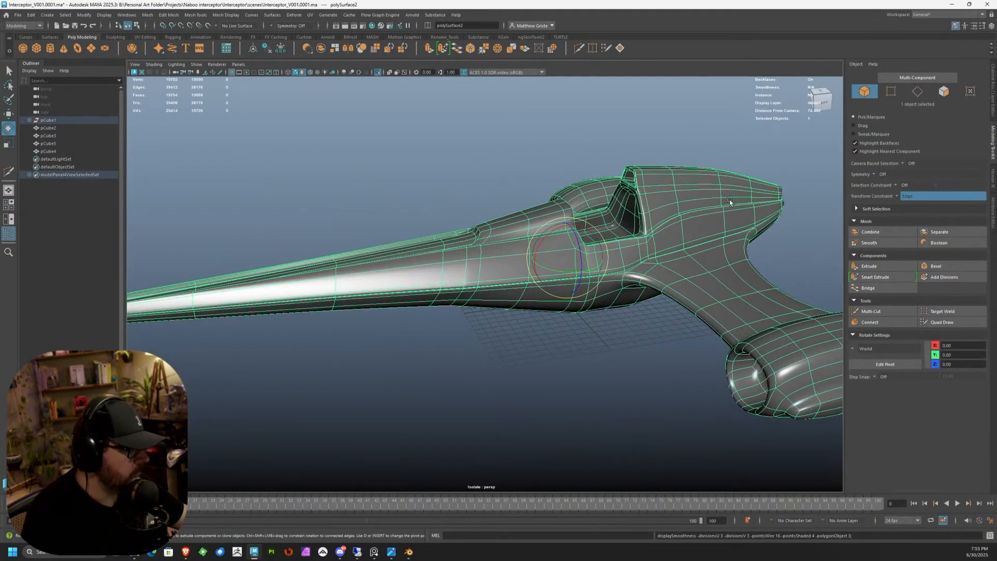
click(907, 201)
Step: Examine the surface flow and reflections of the smoothed hull along the nose side and recess step
scroll(488, 376, up, 2)
click(488, 376)
scroll(478, 364, up, 4)
click(492, 345)
alt+drag(476, 363, 424, 297)
key(1)
key(3)
alt+drag(492, 264, 532, 228)
right_drag(529, 232, 560, 220)
click(604, 319)
scroll(609, 321, down, 5)
alt+drag(609, 321, 534, 302)
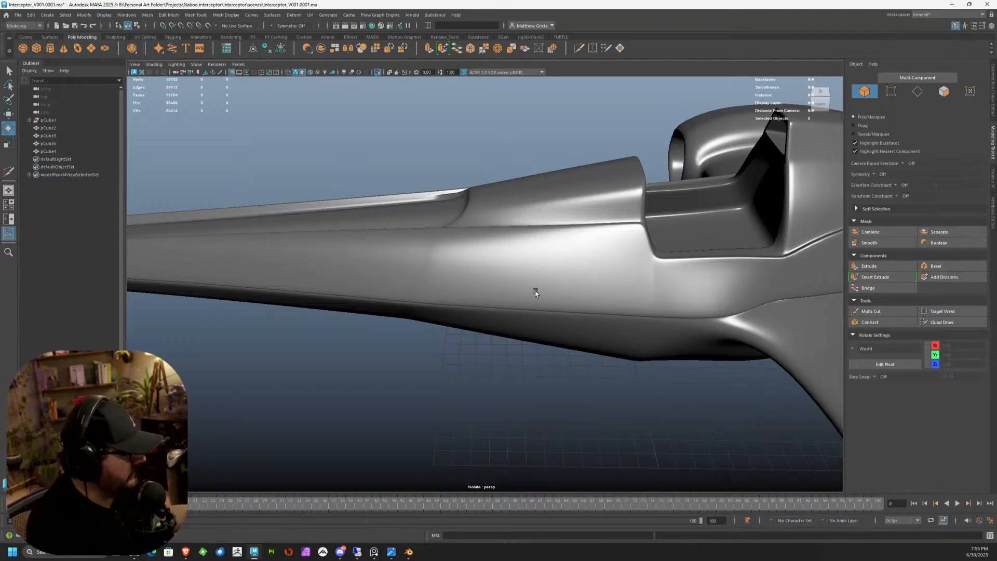
Step: Insert an edge loop around the nose just ahead of the recess step with Multi-Cut and return to object selection
click(536, 294)
scroll(499, 276, up, 3)
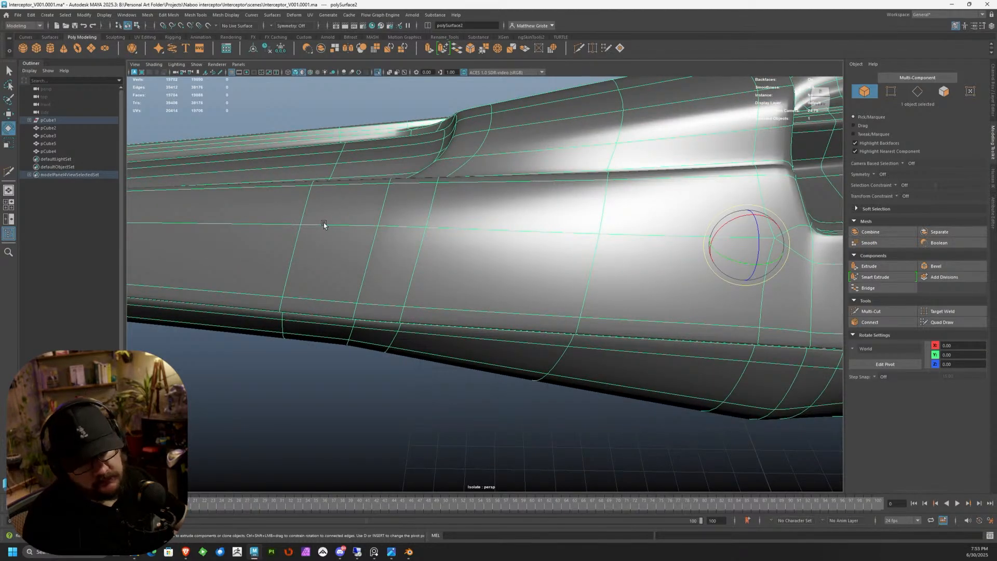
scroll(312, 226, down, 3)
alt+drag(294, 229, 499, 223)
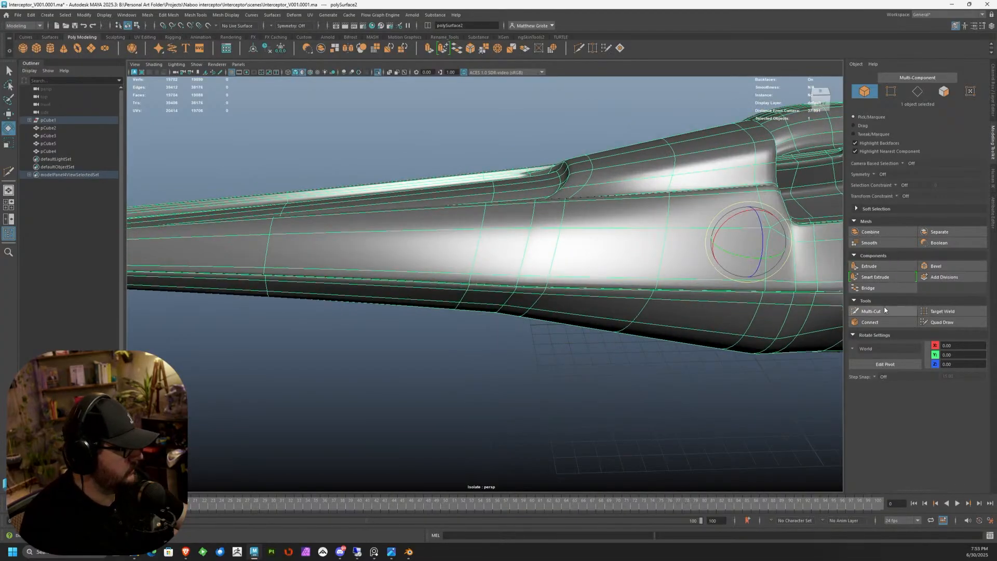
click(884, 310)
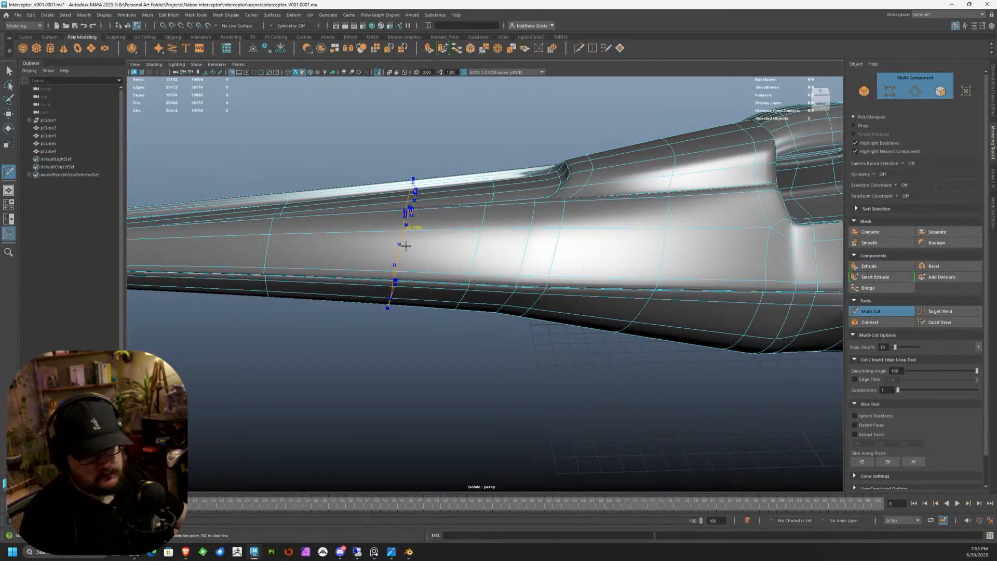
ctrl+click(407, 245)
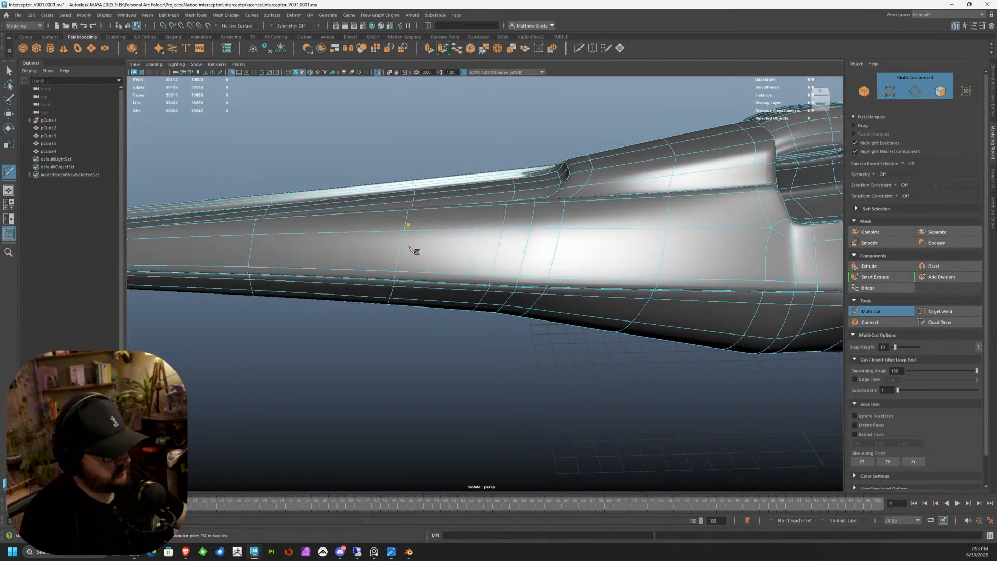
key(q)
click(454, 237)
right_click(485, 214)
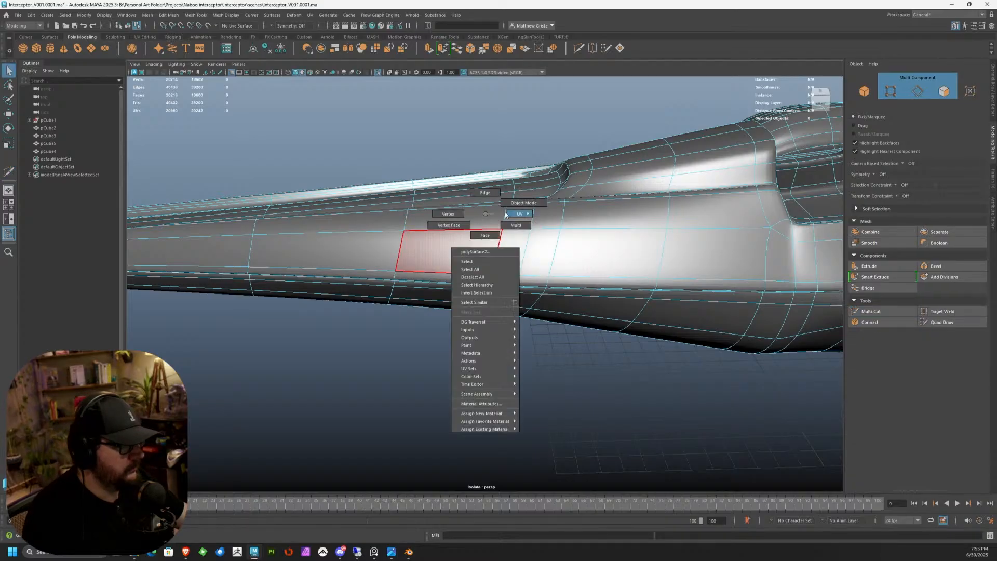
right_drag(502, 215, 524, 203)
Step: Select the side panel faces and adjoining seam strip around the recess step on the unsmoothed hull
alt+drag(457, 285, 504, 250)
key(1)
scroll(448, 186, up, 4)
right_drag(412, 136, 408, 140)
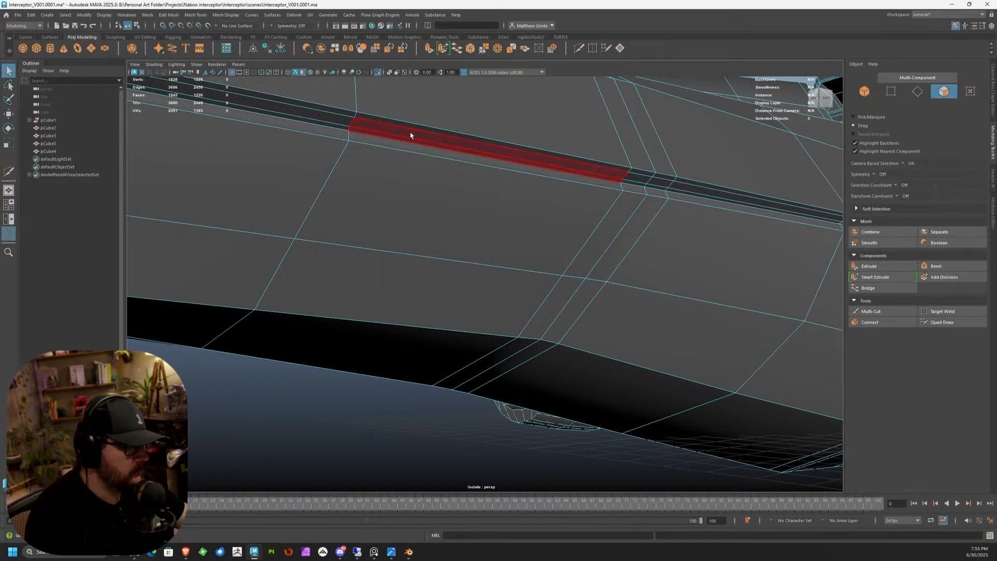
drag(411, 136, 422, 113)
mouse_move(636, 183)
shift+mouse_down()
mouse_move(656, 160)
mouse_move(685, 187)
mouse_move(539, 205)
mouse_move(470, 266)
mouse_move(514, 254)
shift+mouse_up()
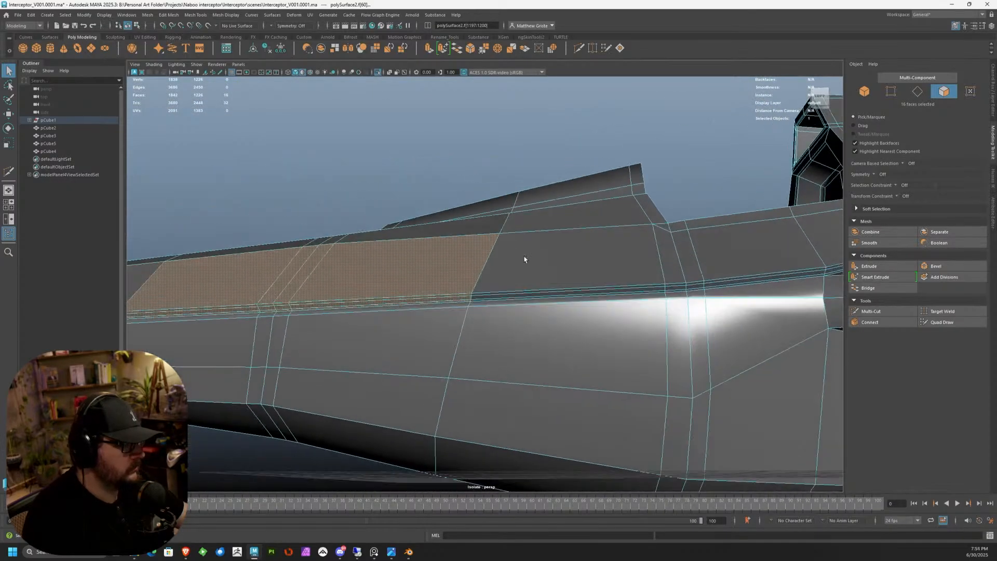
Step: Extend the face selection along the side panel and seam strip back to the cockpit opening
alt+right_drag(514, 254, 634, 273)
key(shift+Tab)
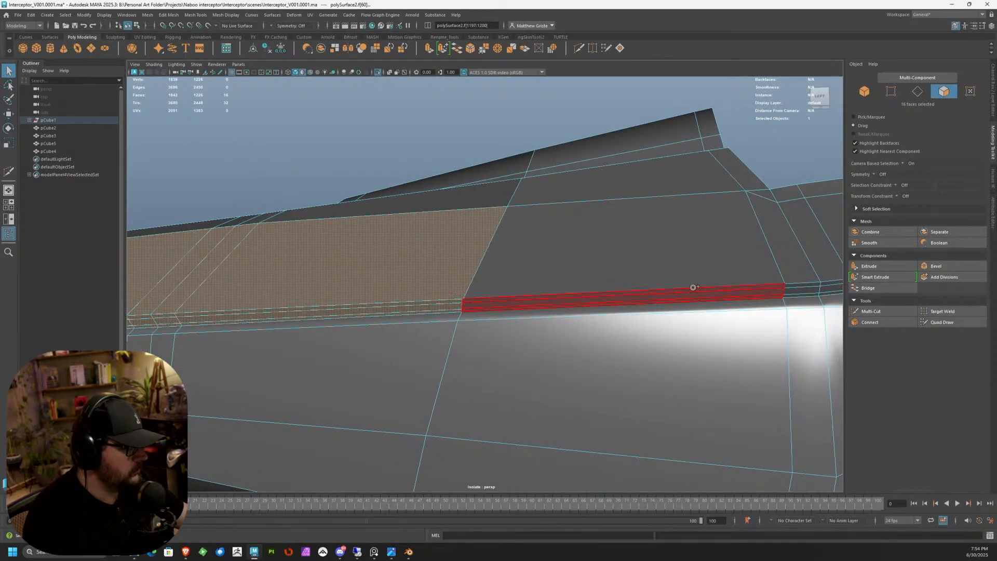
shift+click(693, 287)
alt+drag(746, 245, 531, 224)
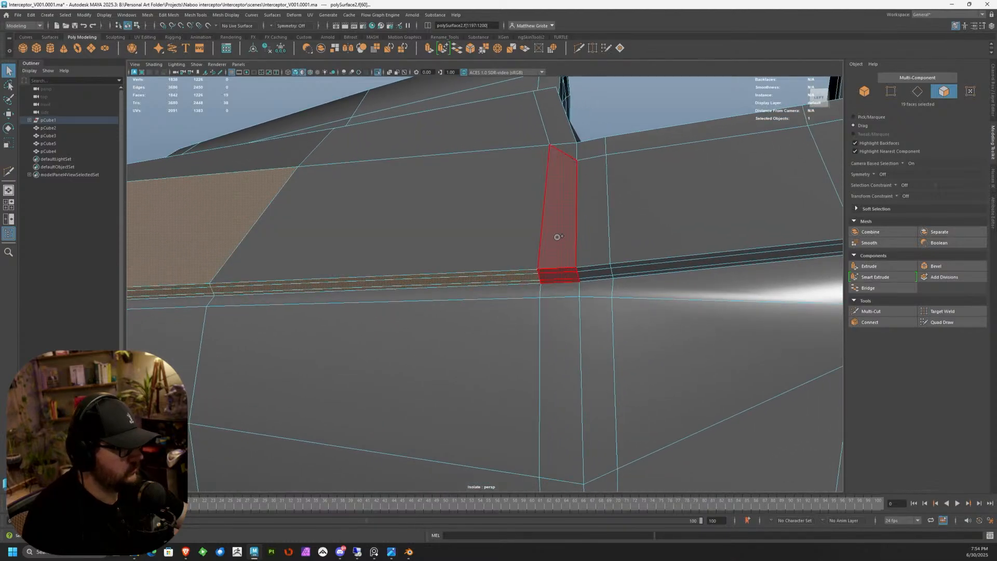
shift+drag(549, 125, 467, 182)
alt+right_drag(468, 207, 427, 232)
alt+drag(428, 232, 465, 301)
alt+middle_drag(465, 301, 605, 326)
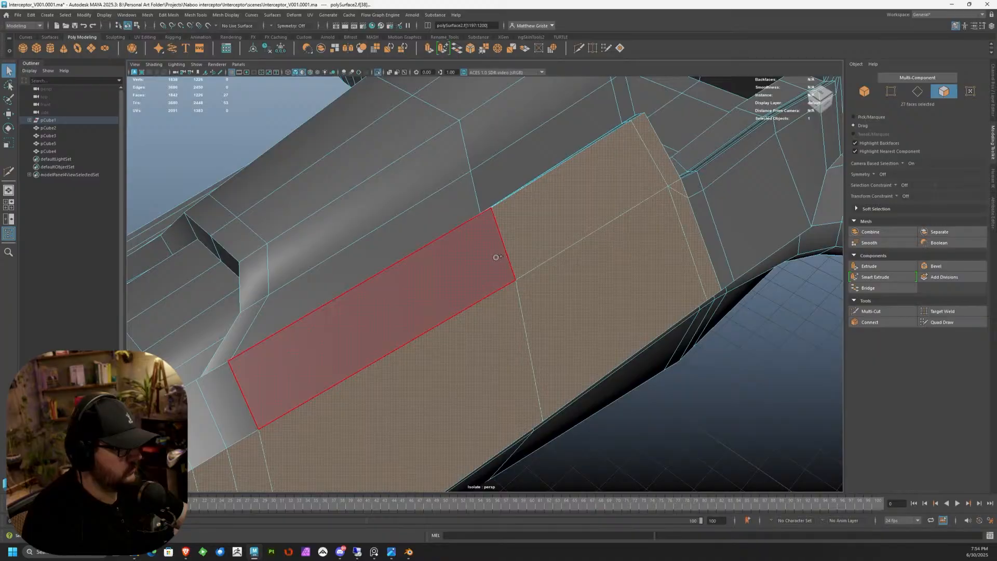
Step: Add the remaining upper side panel face and the thin strip faces along the panel's inner edge to the selection
shift+click(496, 257)
mouse_move(472, 274)
alt+mouse_down()
mouse_move(407, 301)
mouse_move(581, 258)
mouse_move(413, 262)
alt+mouse_up()
alt+middle_drag(674, 242, 382, 334)
mouse_move(382, 334)
alt+mouse_down()
mouse_move(476, 326)
mouse_move(473, 311)
alt+mouse_up()
alt+middle_drag(457, 179, 512, 261)
scroll(511, 259, up, 5)
alt+middle_drag(494, 180, 497, 322)
key(Tab)
mouse_move(504, 213)
shift+mouse_down()
mouse_move(509, 243)
mouse_move(499, 246)
shift+mouse_up()
Step: Add the thin strip faces running beside the recess step and forward along the nose to the selection
alt+drag(603, 343, 626, 383)
alt+middle_drag(625, 383, 523, 229)
alt+middle_drag(503, 331, 507, 265)
key(Tab)
shift+drag(517, 273, 519, 276)
scroll(520, 276, down, 5)
alt+middle_drag(575, 367, 521, 304)
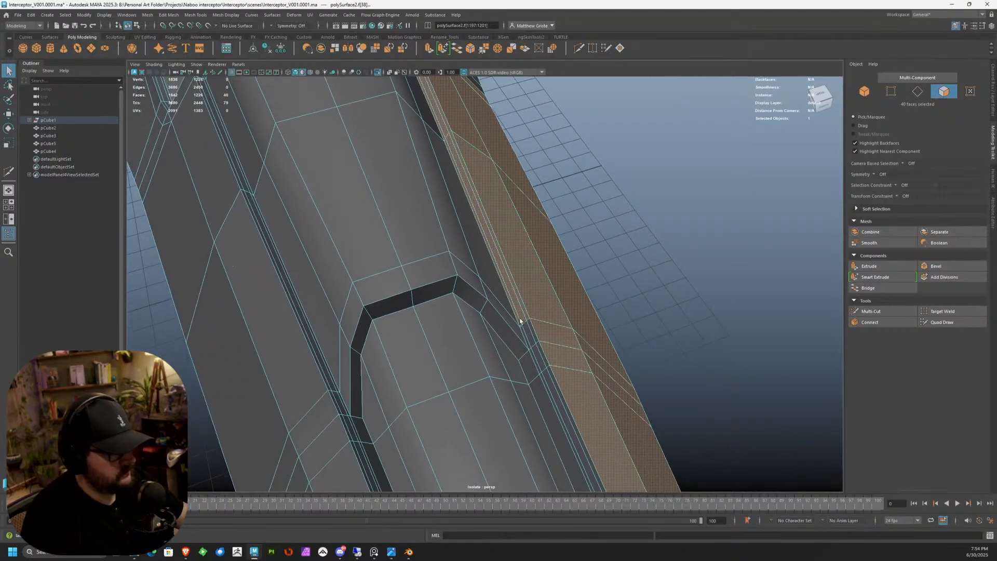
scroll(520, 306, up, 4)
key(Tab)
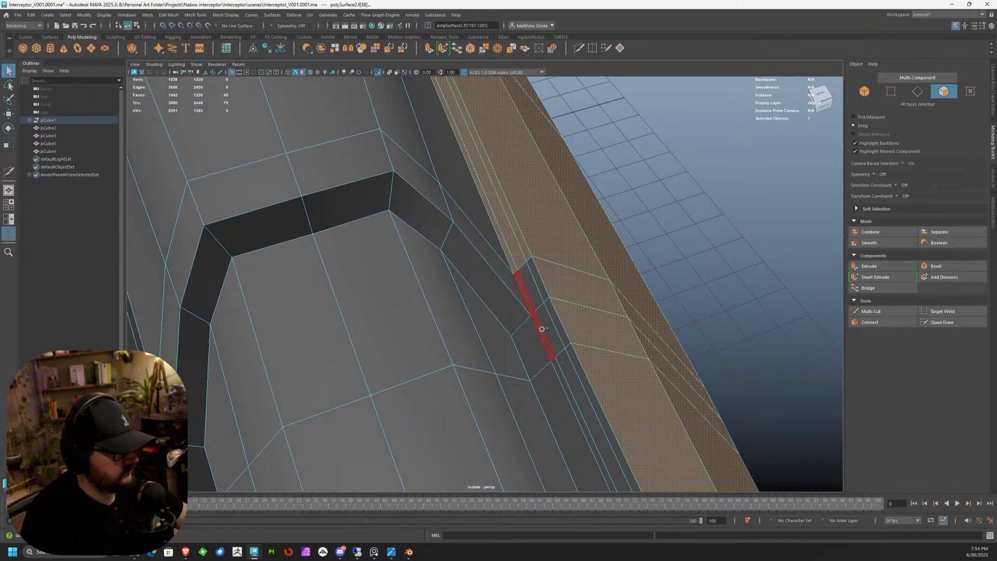
shift+drag(566, 385, 570, 391)
scroll(572, 394, down, 6)
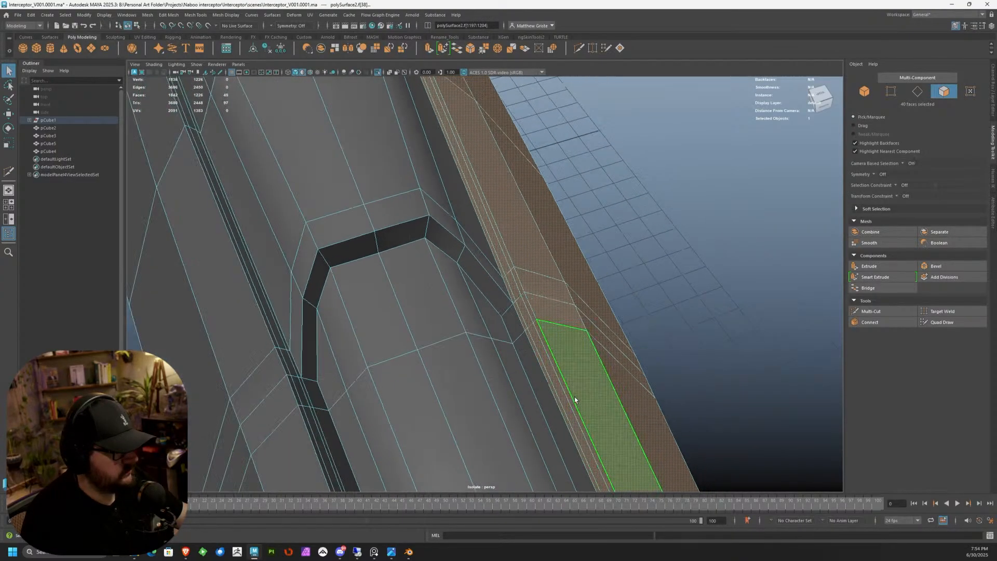
Step: Try extracting the selected side panel faces from the hull, and undo the extraction
alt+middle_drag(603, 411, 566, 294)
scroll(608, 305, up, 3)
scroll(624, 317, down, 3)
alt+drag(624, 320, 514, 280)
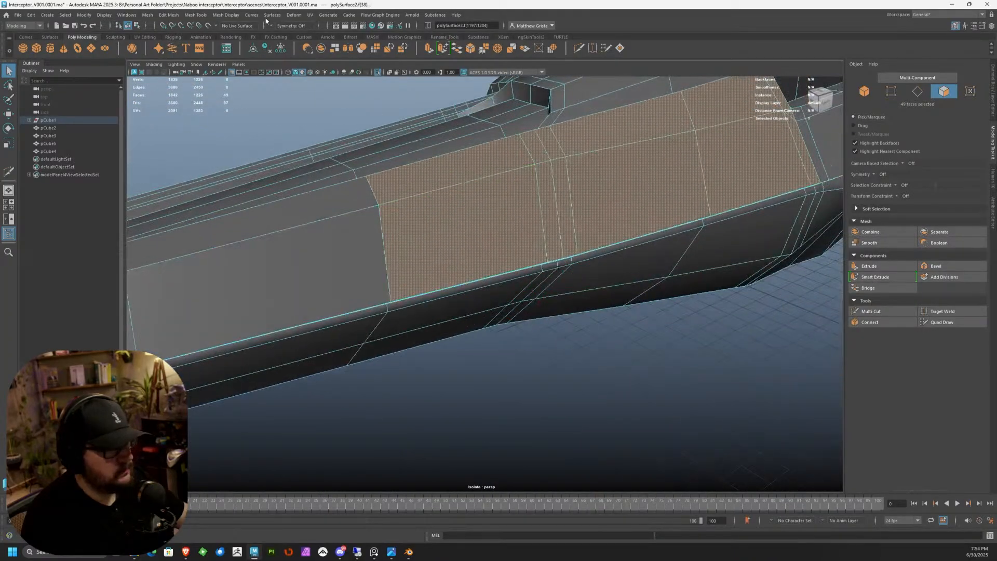
click(196, 15)
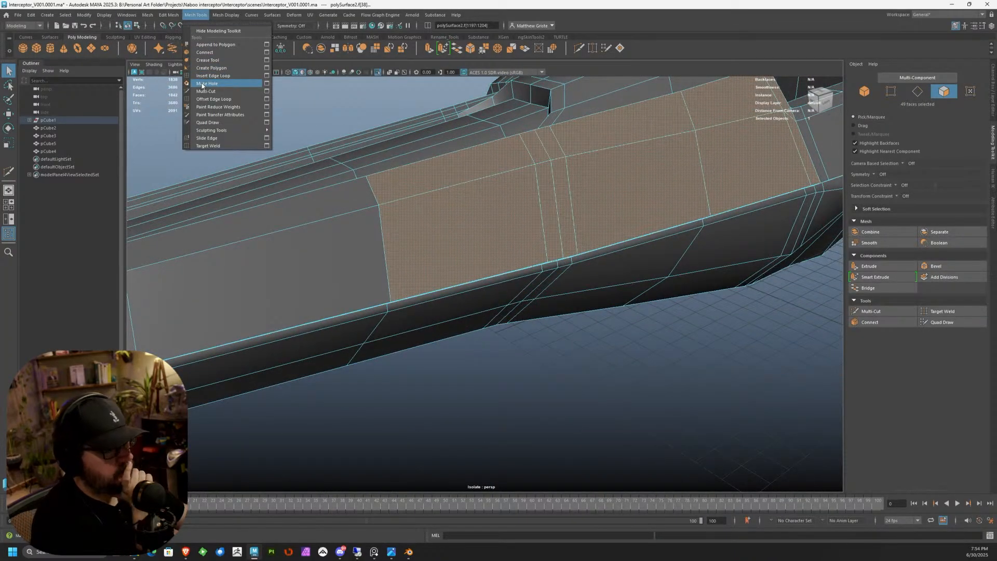
mouse_move(169, 15)
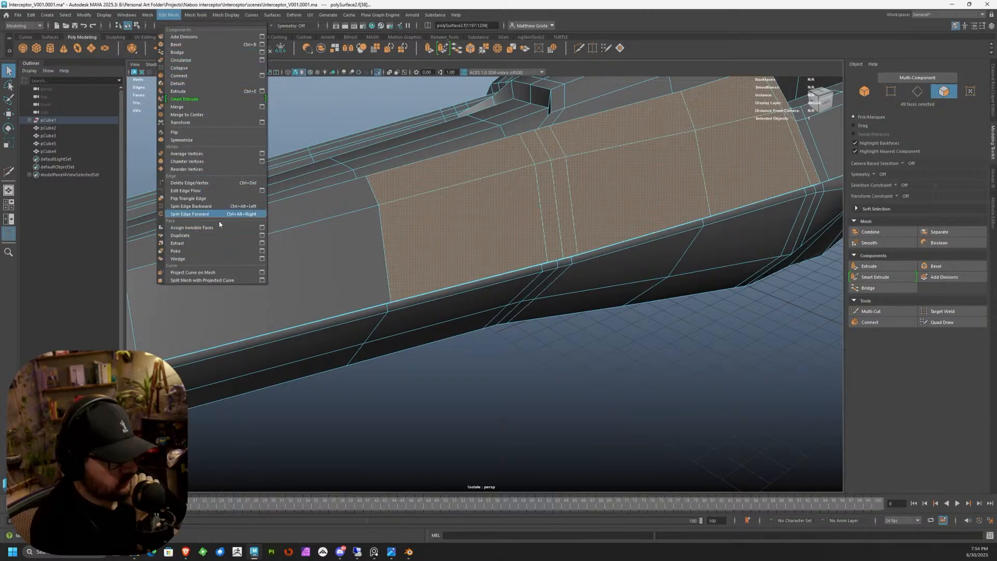
click(211, 242)
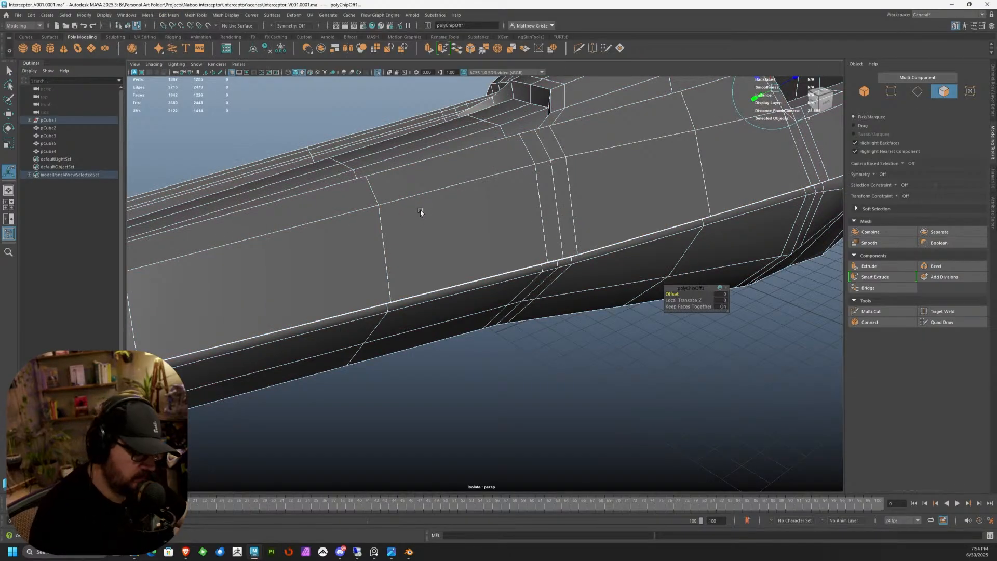
scroll(539, 195, down, 4)
alt+middle_drag(540, 195, 492, 220)
key(ctrl+z)
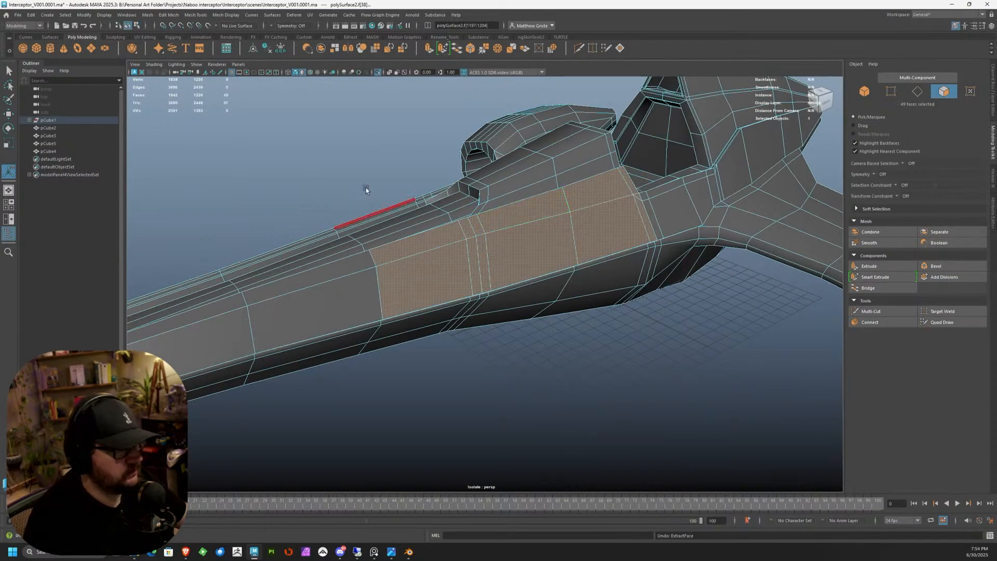
Step: Detach the selected side panel faces from the surrounding hull faces
scroll(385, 196, up, 3)
click(168, 17)
mouse_move(151, 19)
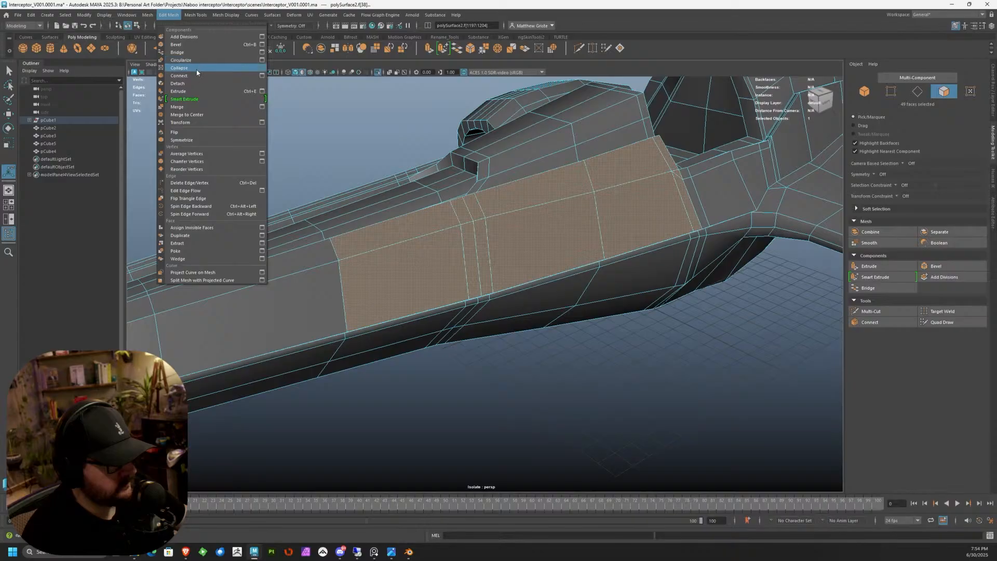
click(191, 84)
scroll(547, 238, up, 2)
right_drag(486, 205, 535, 180)
right_drag(524, 214, 518, 236)
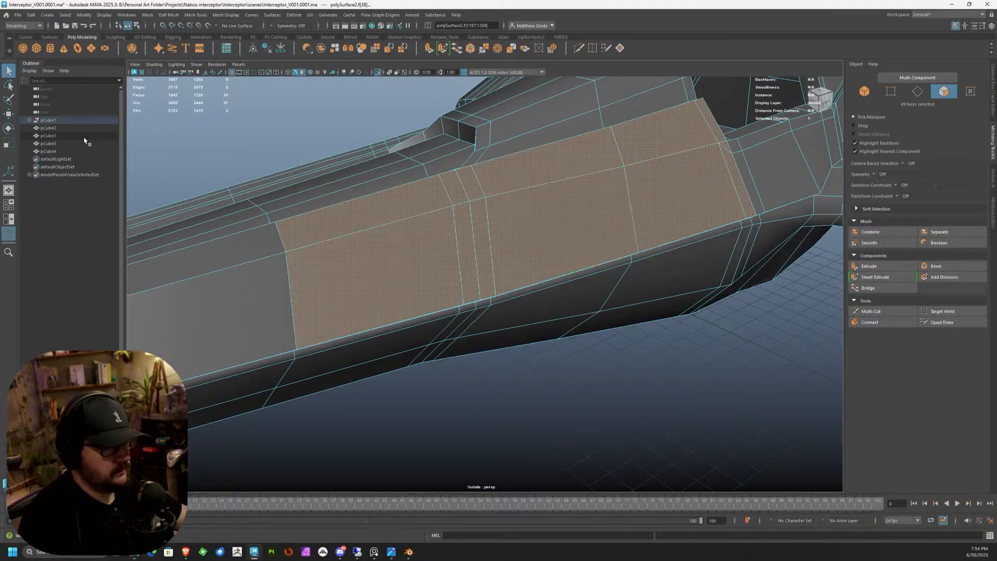
Step: Move polySurface1 and polySurface2 out of the pCube1 group and delete the leftover group
click(30, 120)
click(58, 136)
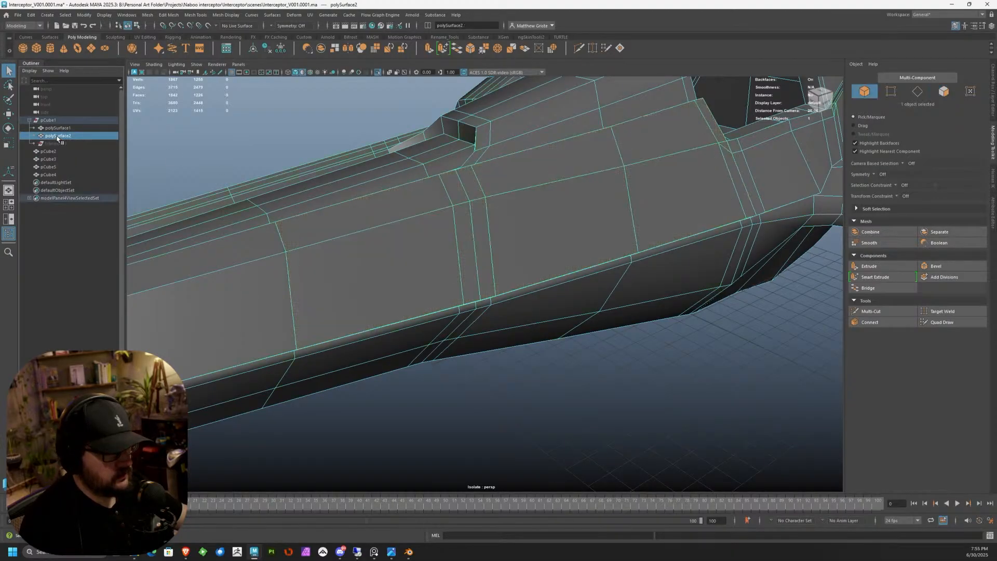
mouse_move(56, 118)
middle_down()
mouse_move(58, 138)
mouse_move(58, 117)
middle_up()
click(57, 136)
click(52, 136)
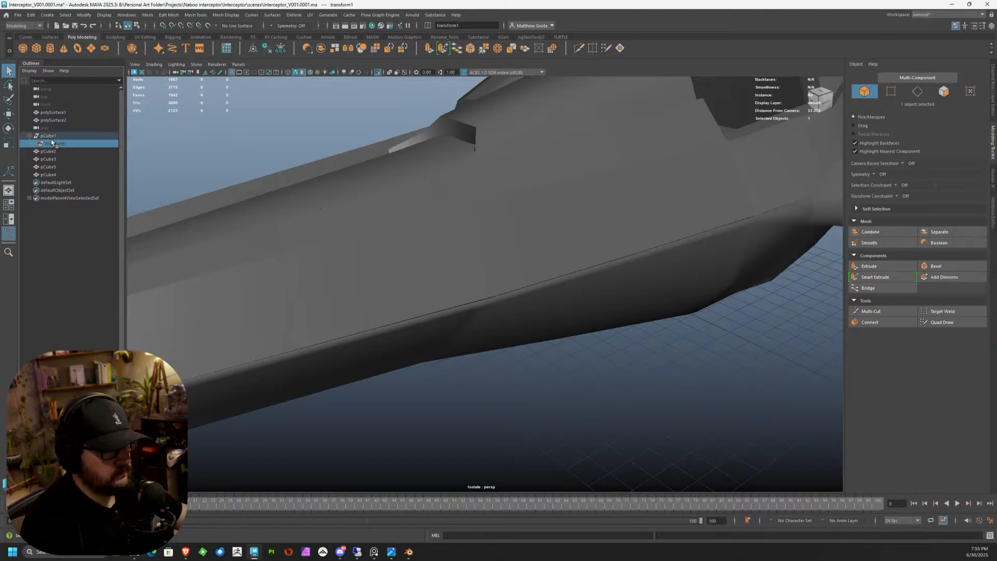
key(Delete)
Step: Separate the polySurface2 hull mesh so the detached side panel becomes its own object
click(61, 120)
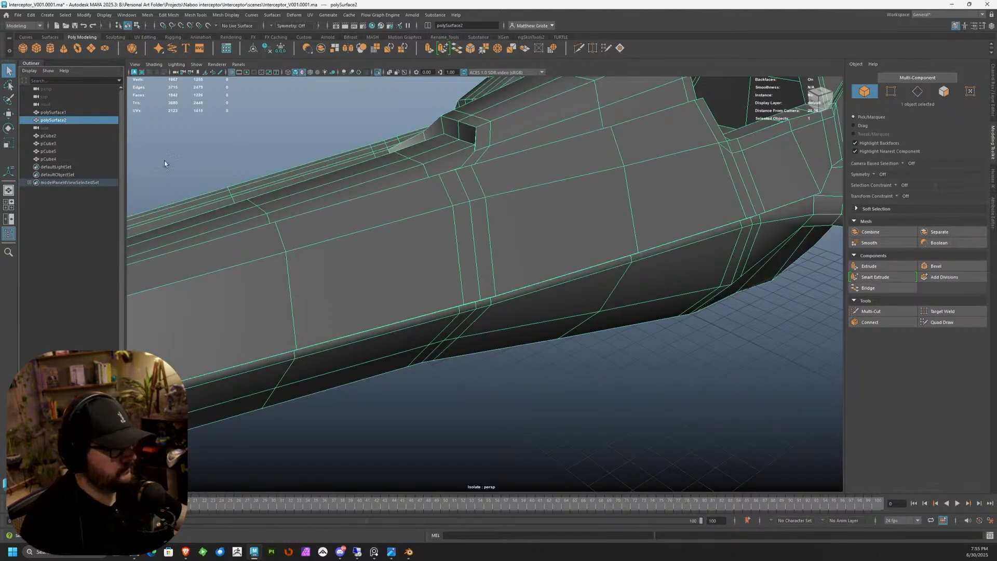
click(59, 114)
scroll(434, 194, down, 6)
alt+drag(434, 194, 518, 238)
key(w)
drag(382, 205, 402, 174)
scroll(466, 209, up, 5)
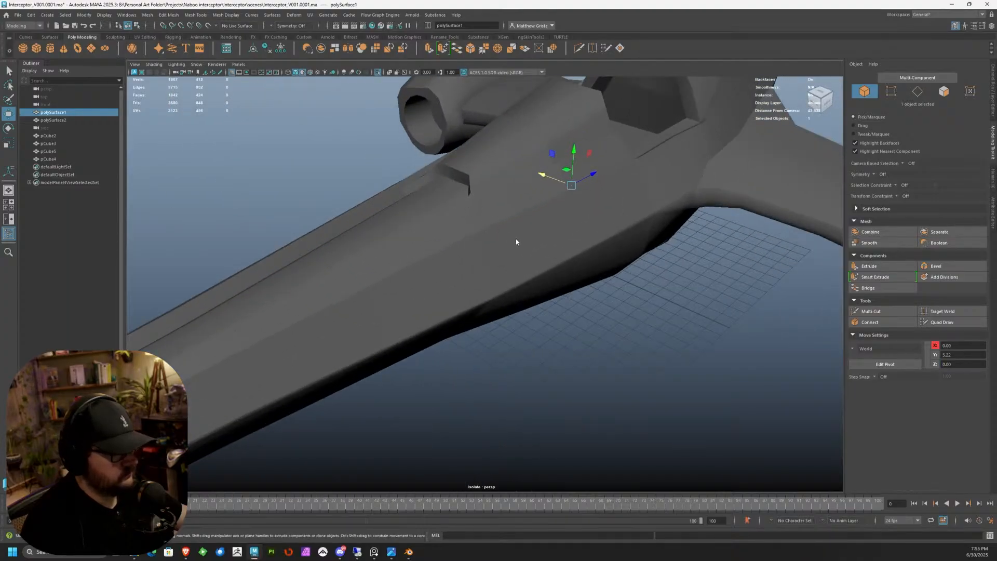
right_drag(516, 242, 516, 252)
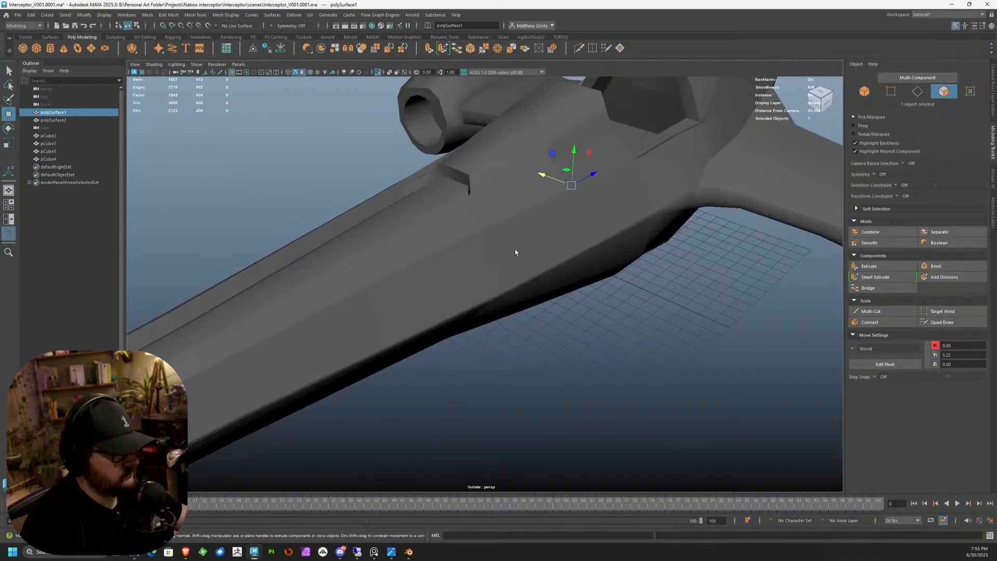
click(147, 15)
click(173, 49)
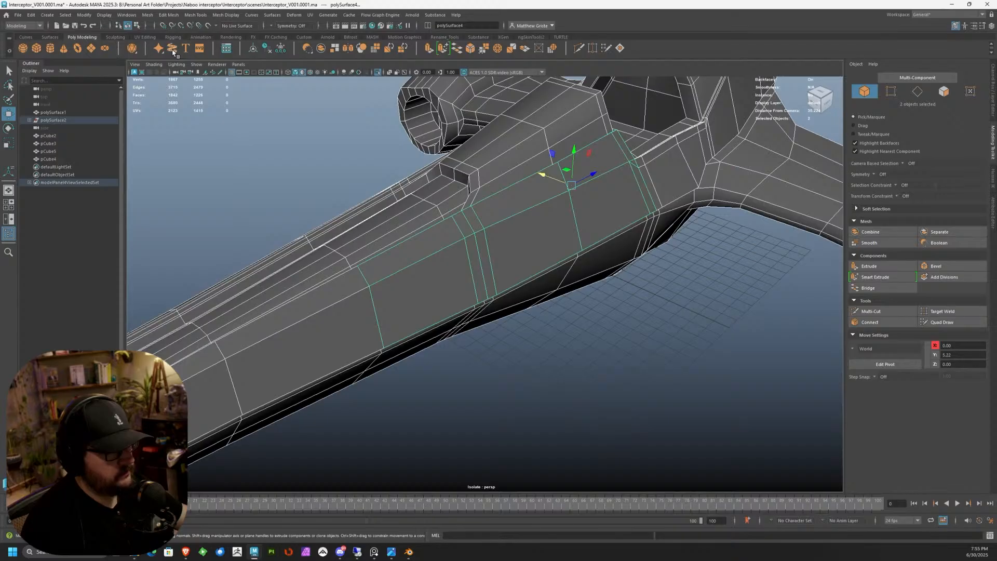
Step: Identify the separated hull piece in the polySurface2 group and delete the polySurface1 mesh
click(31, 121)
click(54, 128)
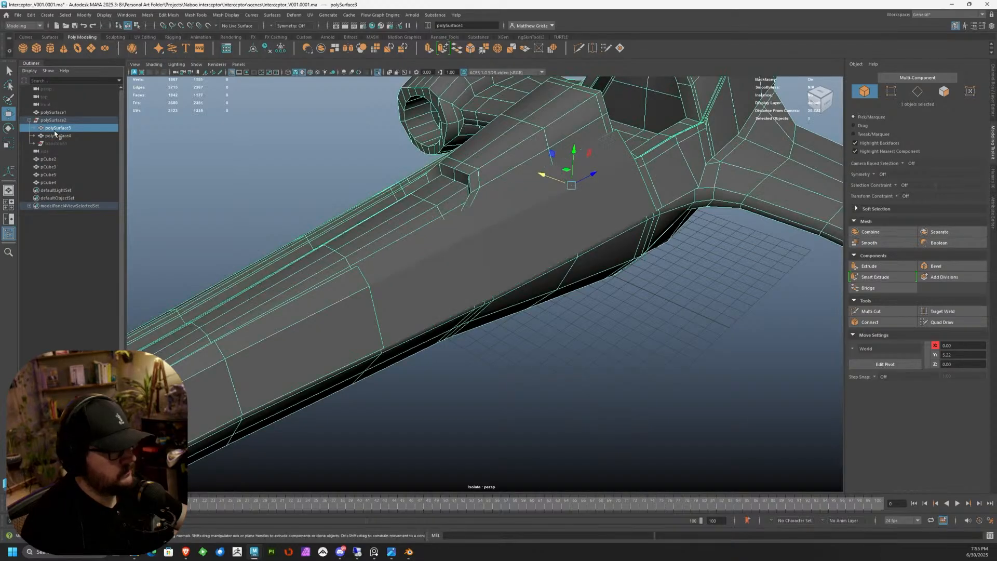
key(f)
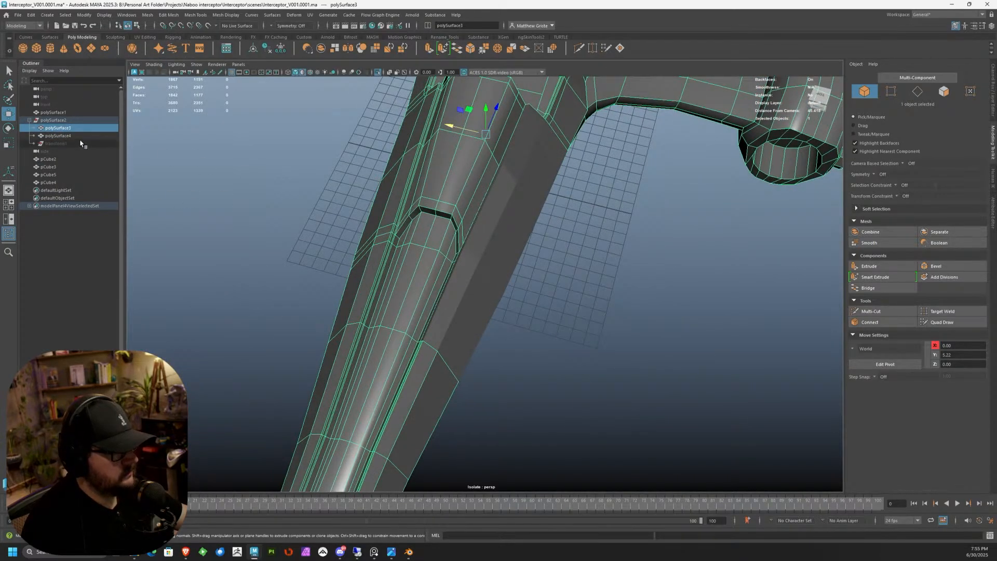
click(53, 112)
key(f)
drag(453, 203, 460, 207)
key(Delete)
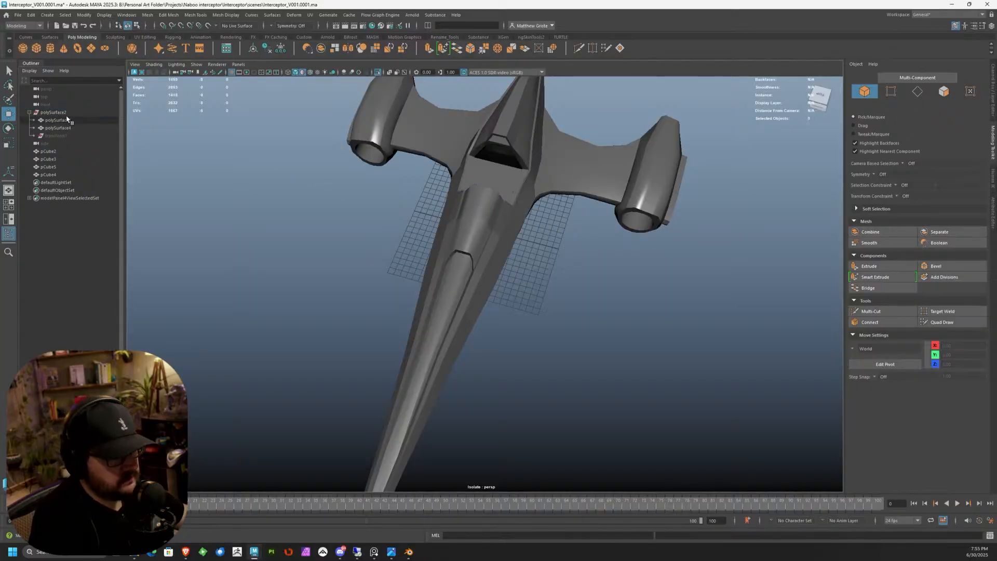
Step: Move polySurface3 and polySurface4 out of the polySurface2 group and delete the leftover group
click(58, 120)
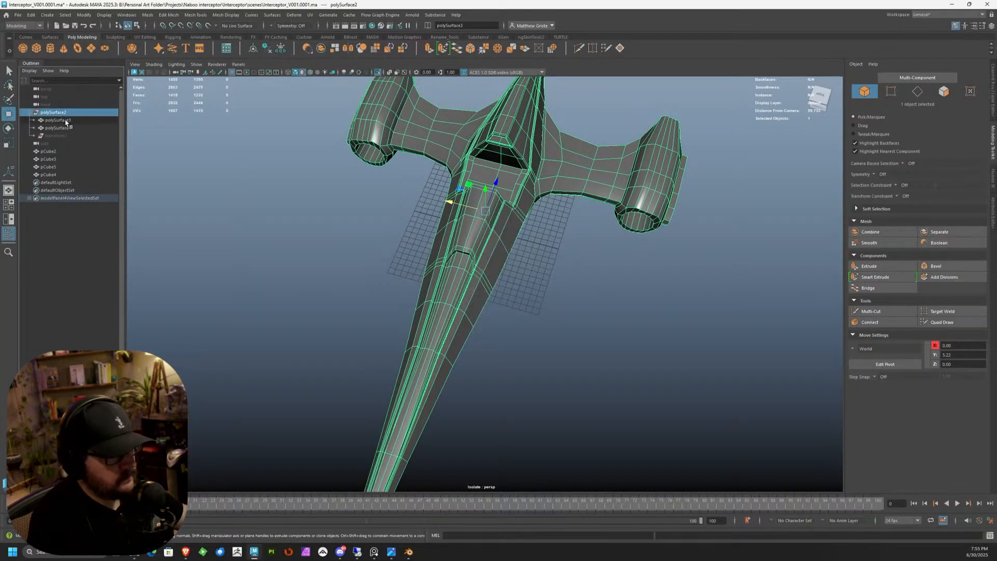
shift+click(58, 128)
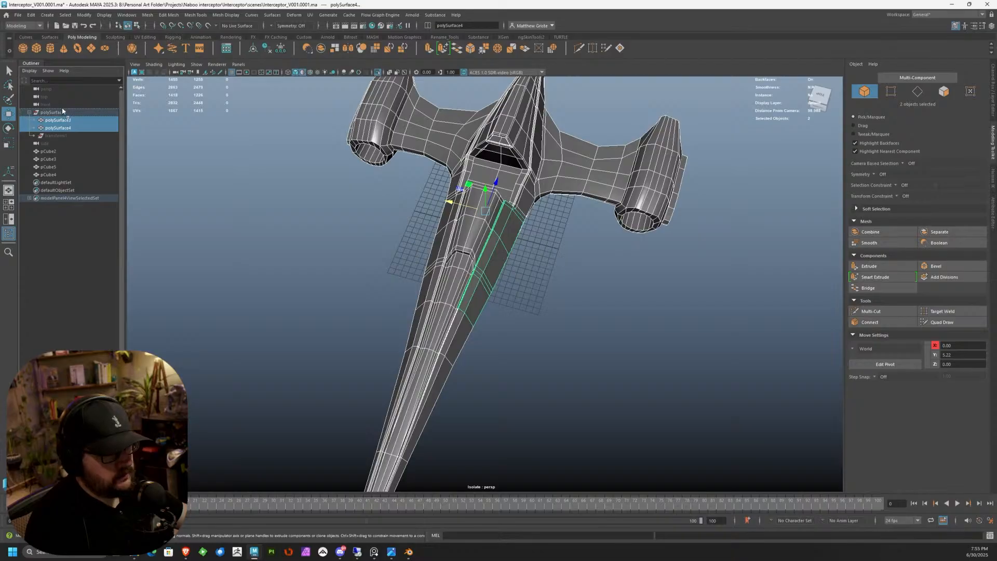
middle_drag(62, 109, 62, 108)
click(56, 136)
click(55, 128)
key(Delete)
Step: Isolate the separated side panel, polySurface4, and inspect its open inner side
click(54, 112)
scroll(528, 258, up, 8)
alt+drag(527, 258, 485, 215)
key(ctrl+1)
key(ctrl+1)
scroll(351, 239, up, 3)
alt+drag(352, 239, 502, 248)
key(3)
scroll(427, 250, down, 3)
alt+drag(556, 258, 419, 235)
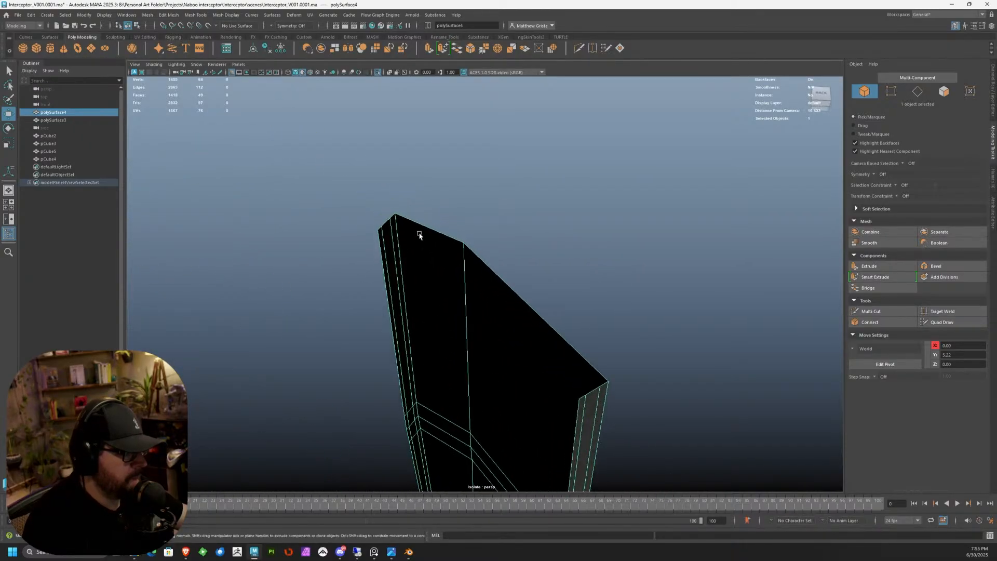
Step: Extrude the two border edges at the panel's nose end inward into a narrow strip
right_drag(408, 234, 410, 210)
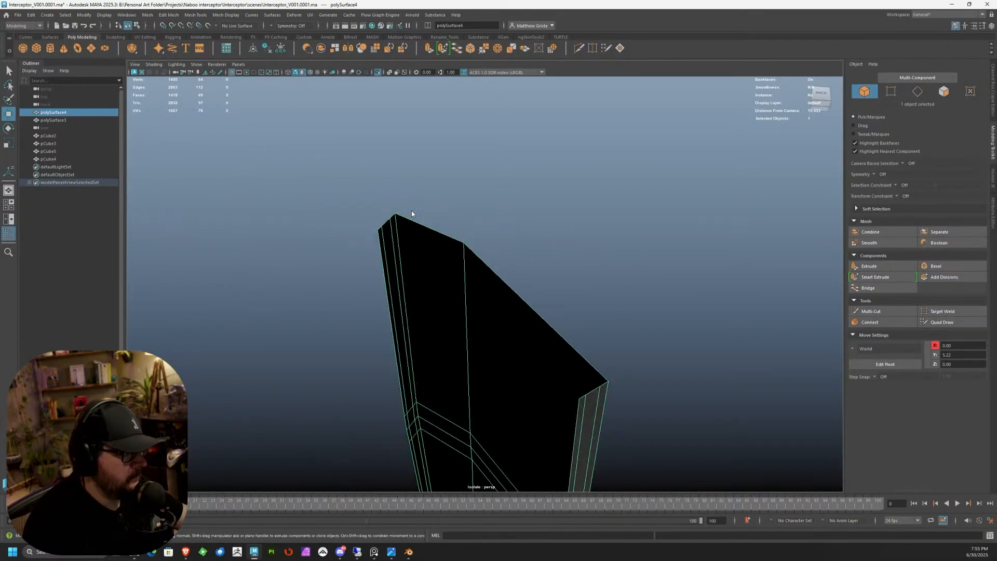
click(433, 230)
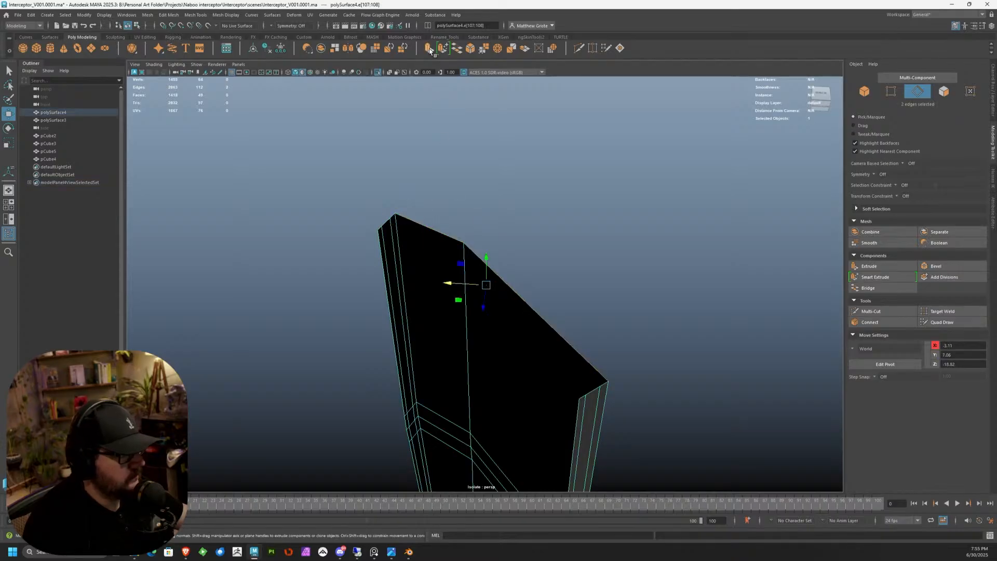
click(430, 49)
scroll(405, 210, up, 3)
alt+drag(404, 209, 429, 241)
drag(557, 325, 554, 328)
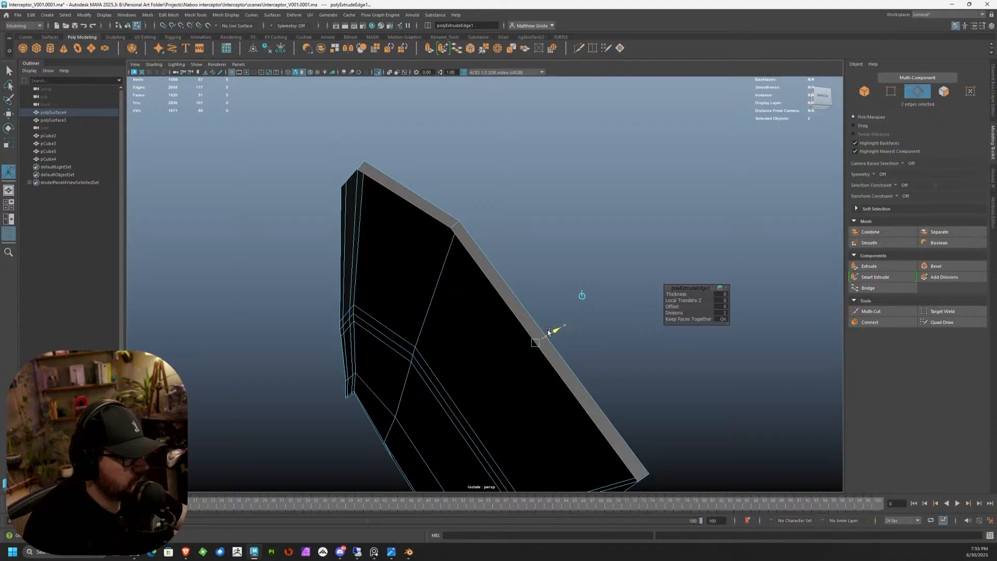
Step: Extrude the nose-end strip further inward to match the rows of the adjoining side strips
key(ctrl+e)
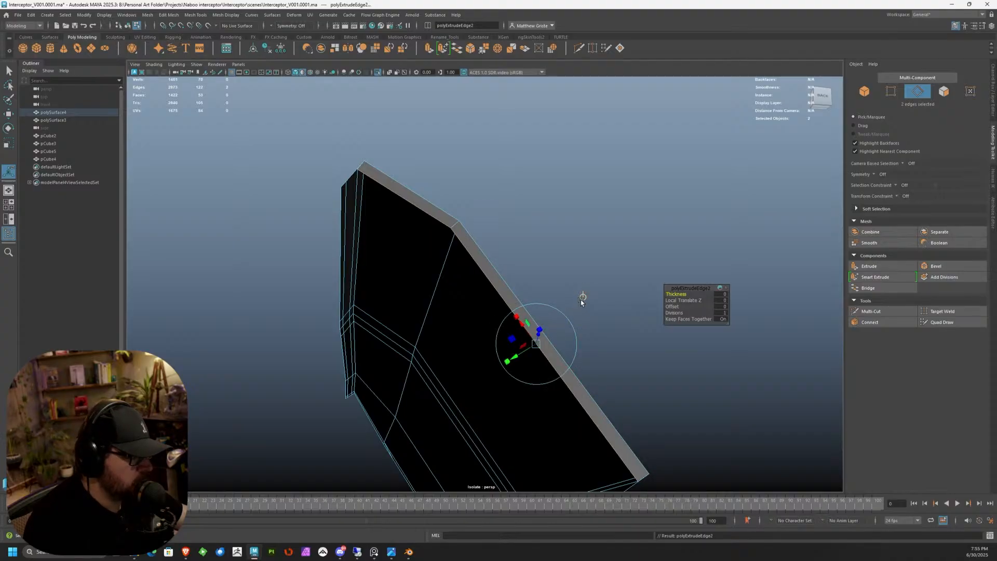
drag(537, 330, 492, 374)
alt+drag(444, 252, 509, 290)
scroll(389, 260, up, 3)
right_drag(390, 260, 364, 262)
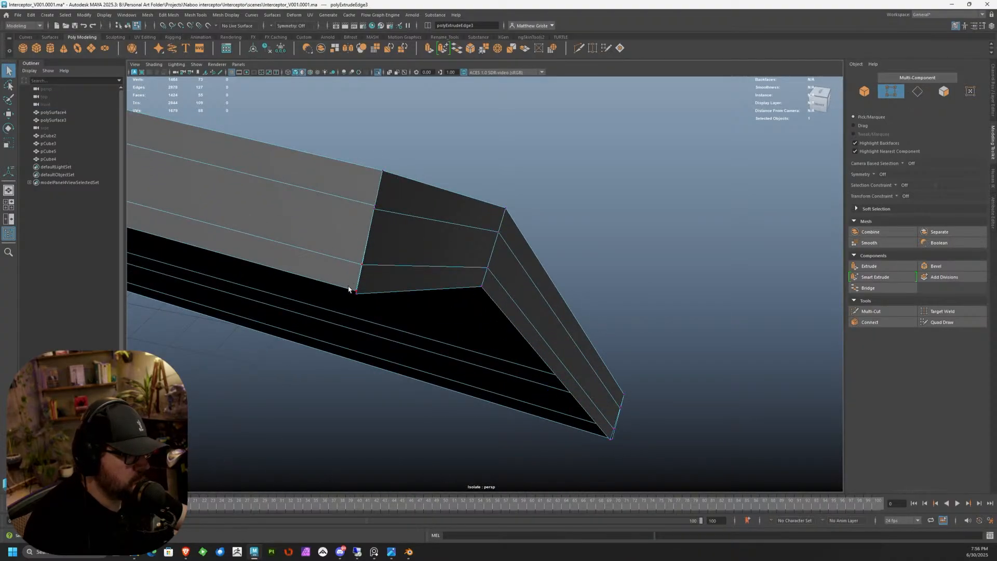
Step: Merge the overlapping vertex pairs where the nose-end strip meets the side strips at both corners
click(484, 48)
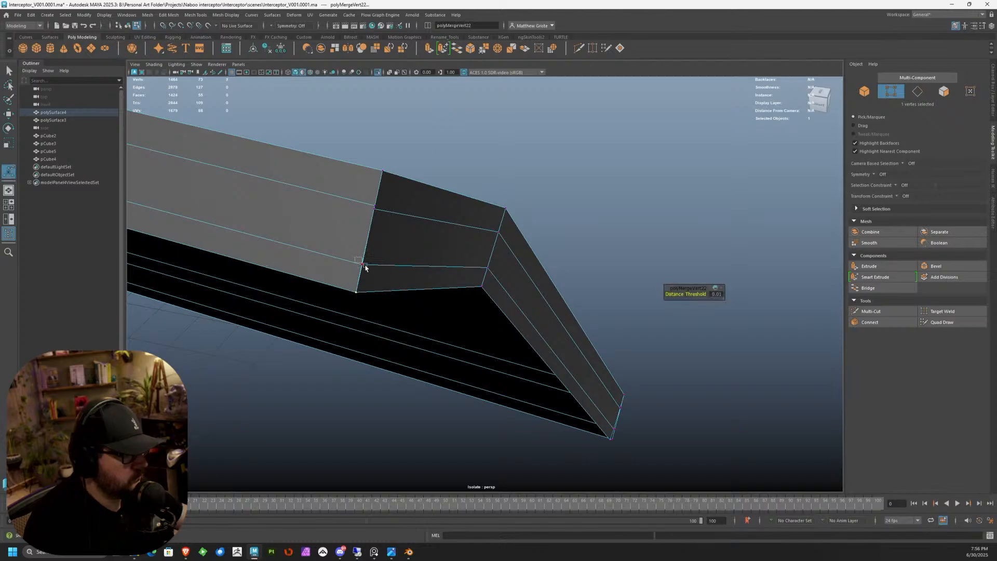
key(g)
scroll(416, 239, down, 4)
alt+drag(577, 340, 421, 244)
scroll(555, 237, up, 4)
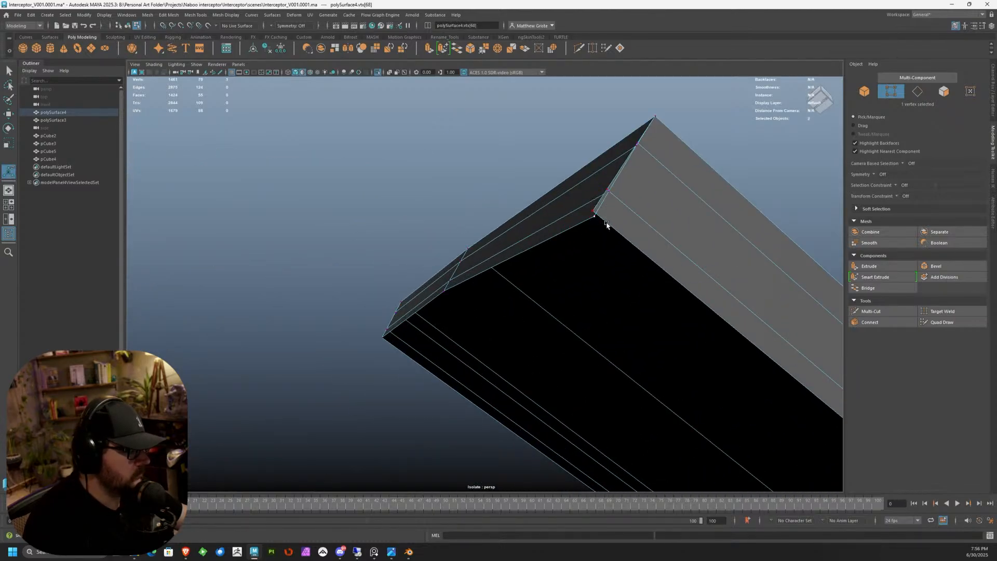
key(g)
drag(601, 180, 618, 200)
key(g)
scroll(628, 178, down, 8)
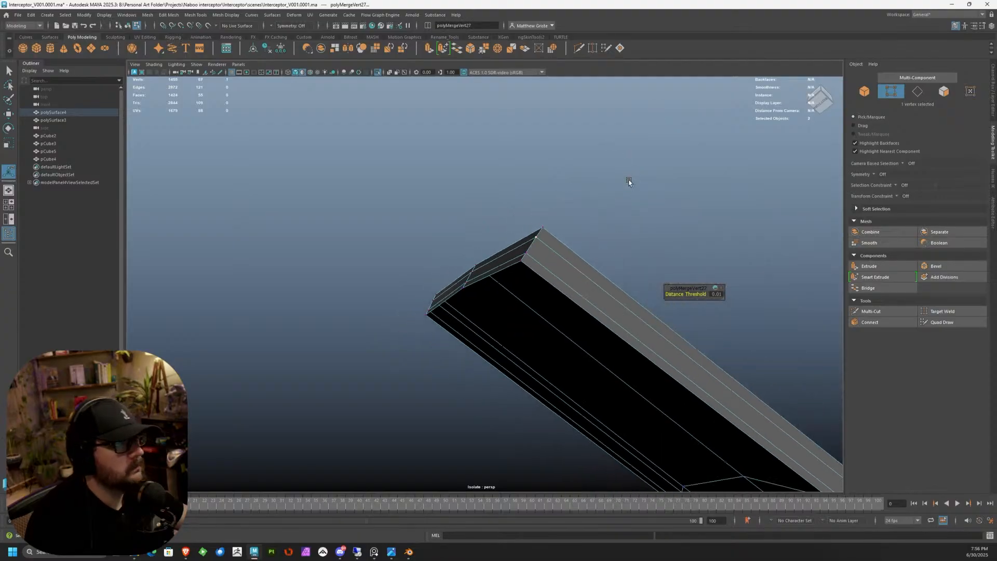
Step: Remove the short diagonal edge near the border of the panel's cockpit end
alt+middle_drag(661, 233, 584, 172)
alt+drag(608, 178, 613, 227)
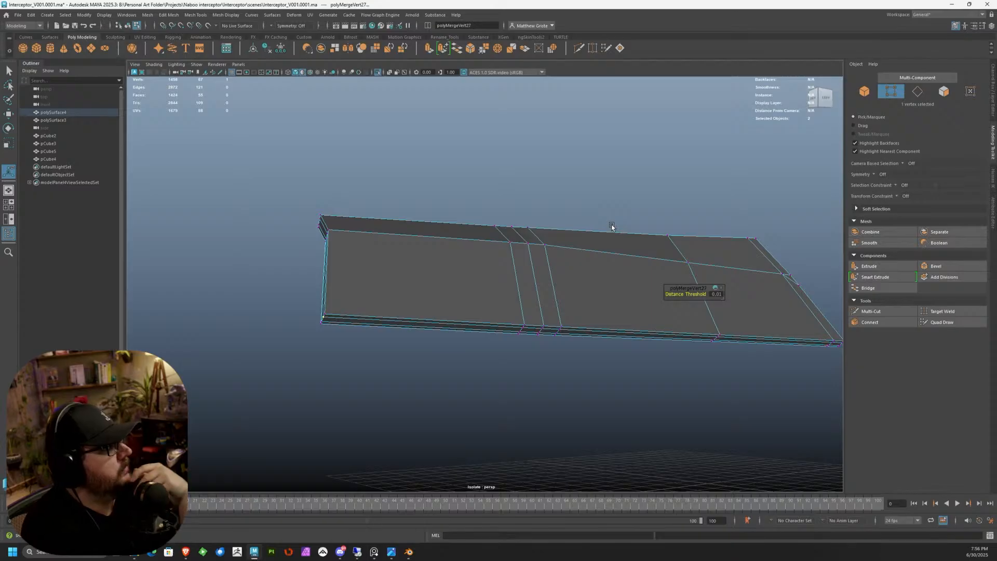
alt+drag(621, 229, 561, 274)
scroll(454, 232, up, 6)
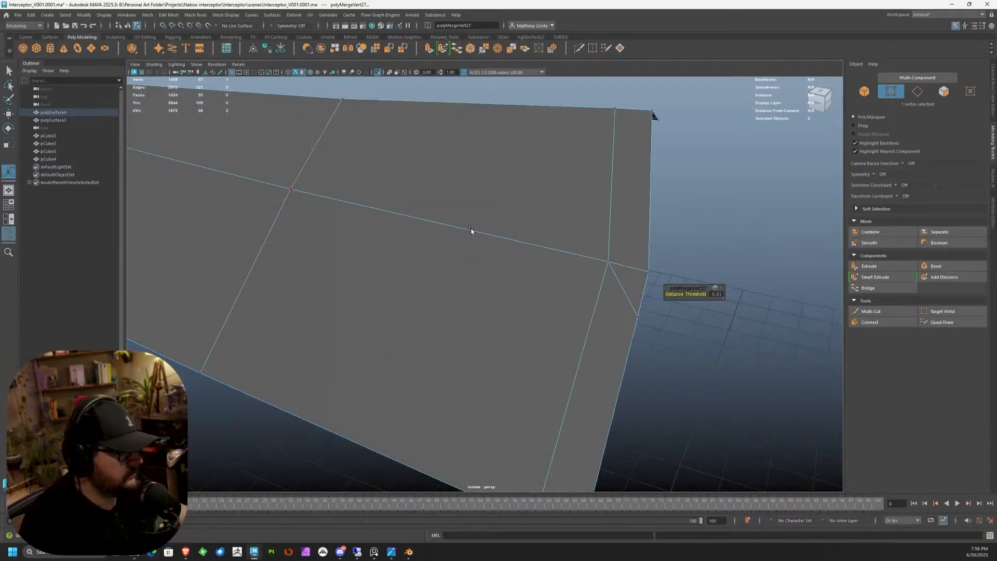
scroll(413, 212, up, 2)
right_drag(476, 253, 479, 237)
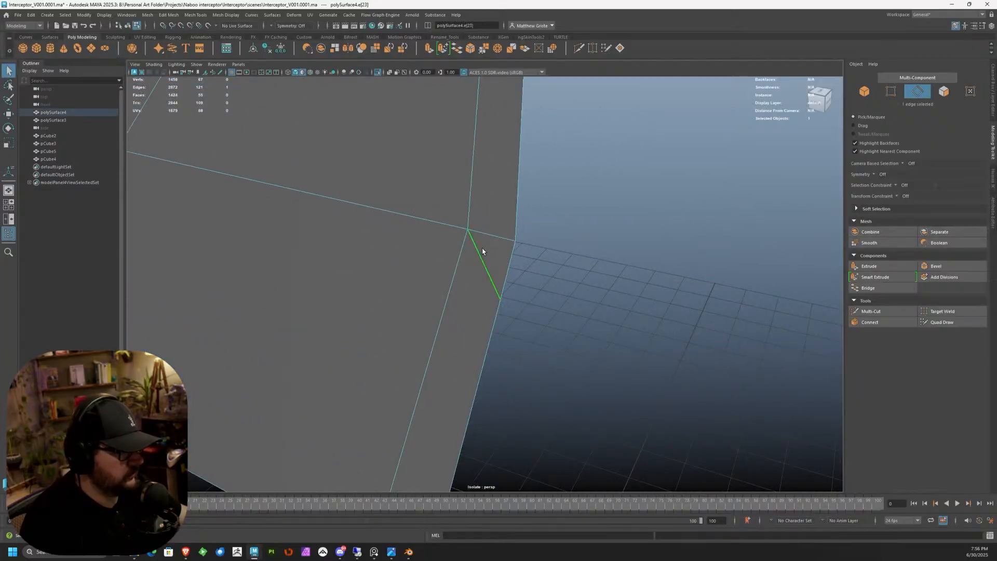
Step: Extrude the border edges at the panel's cockpit end inward in rows matching the side strips
scroll(482, 252, down, 5)
alt+drag(479, 248, 370, 227)
scroll(371, 227, up, 5)
right_drag(357, 138, 309, 121)
shift+click(330, 86)
alt+drag(331, 86, 458, 162)
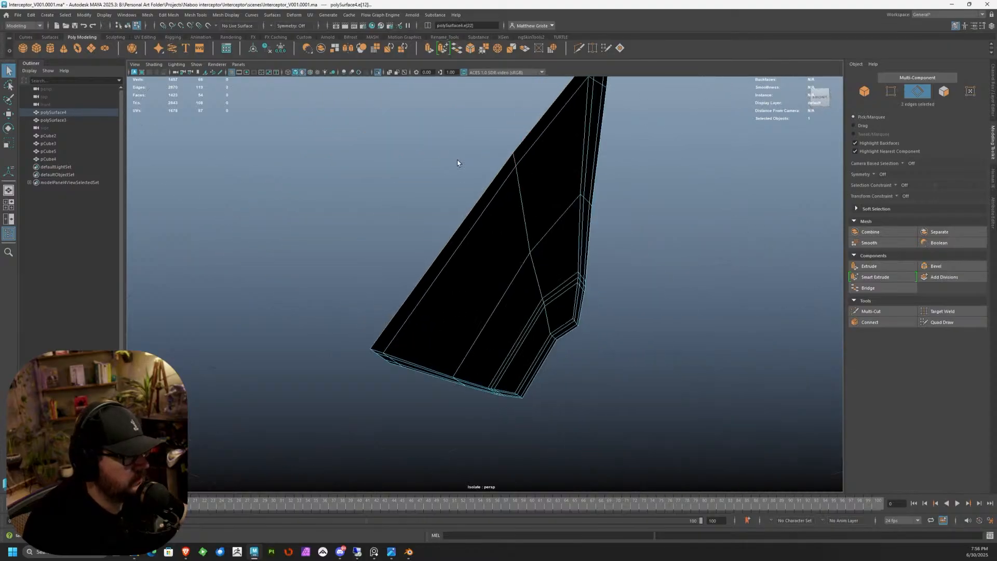
click(430, 51)
alt+drag(575, 187, 520, 301)
Step: Merge the overlapping vertices at the upper corner of the cockpit-end strip
right_drag(539, 192, 501, 192)
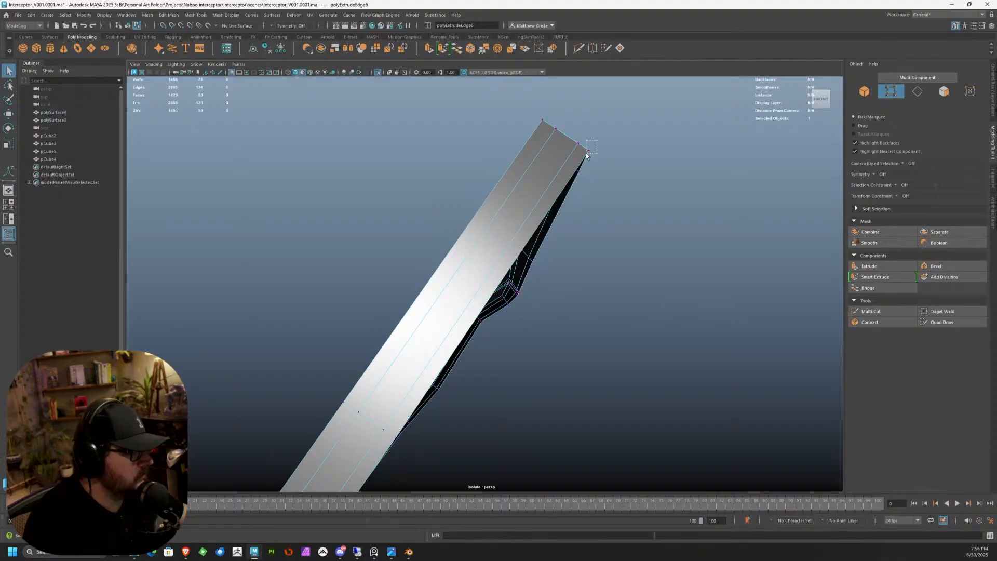
click(484, 48)
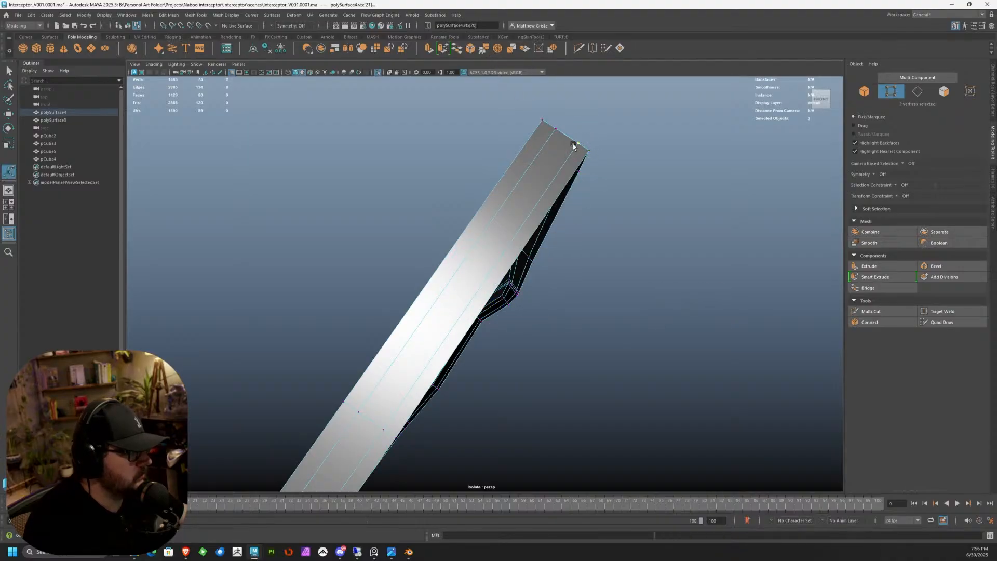
key(g)
key(g)
scroll(515, 211, down, 3)
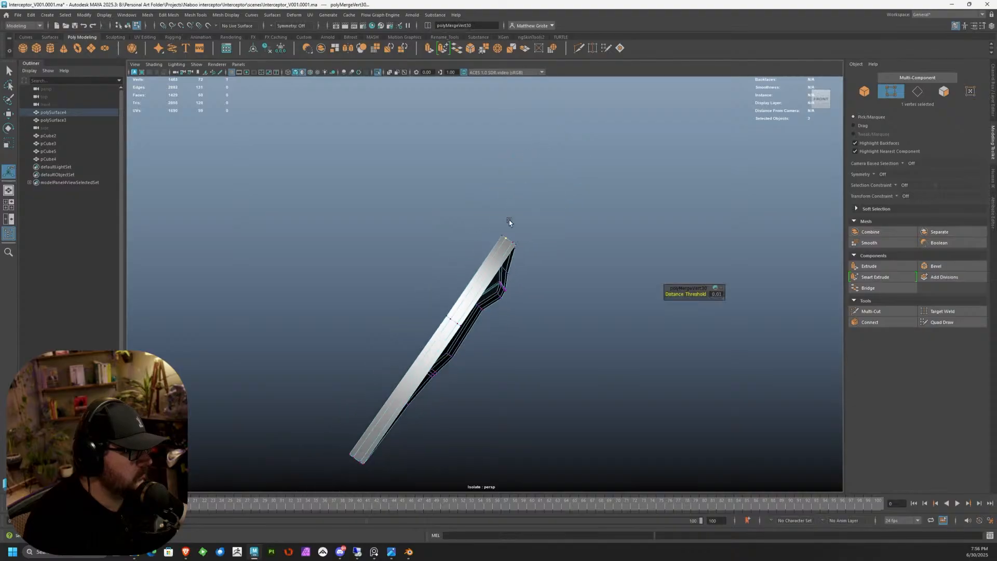
Step: Merge the overlapping vertices at the lower corner of the cockpit-end strip
alt+middle_drag(464, 297, 535, 177)
alt+drag(534, 176, 494, 235)
alt+middle_drag(494, 235, 433, 275)
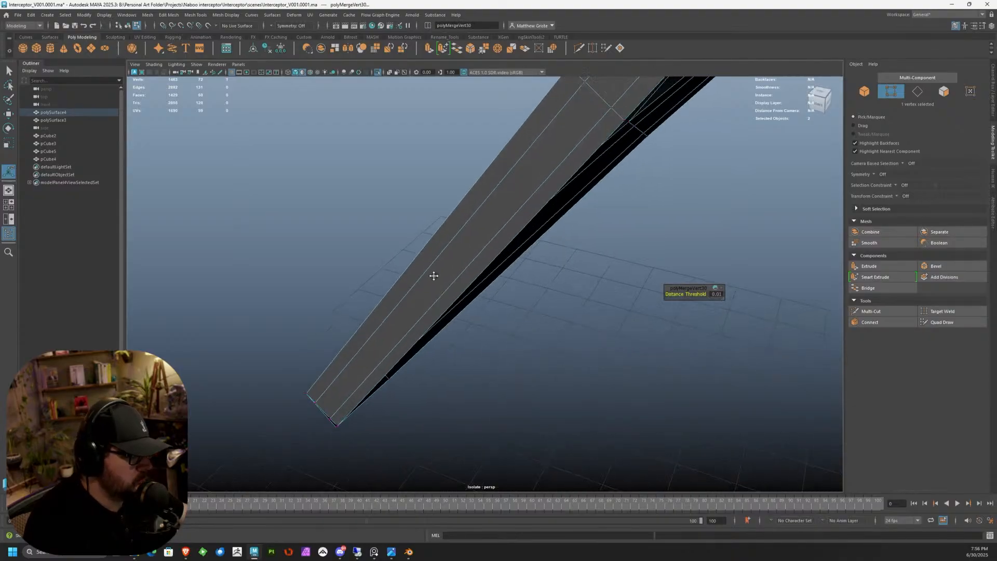
alt+drag(434, 276, 442, 269)
key(g)
drag(293, 229, 311, 256)
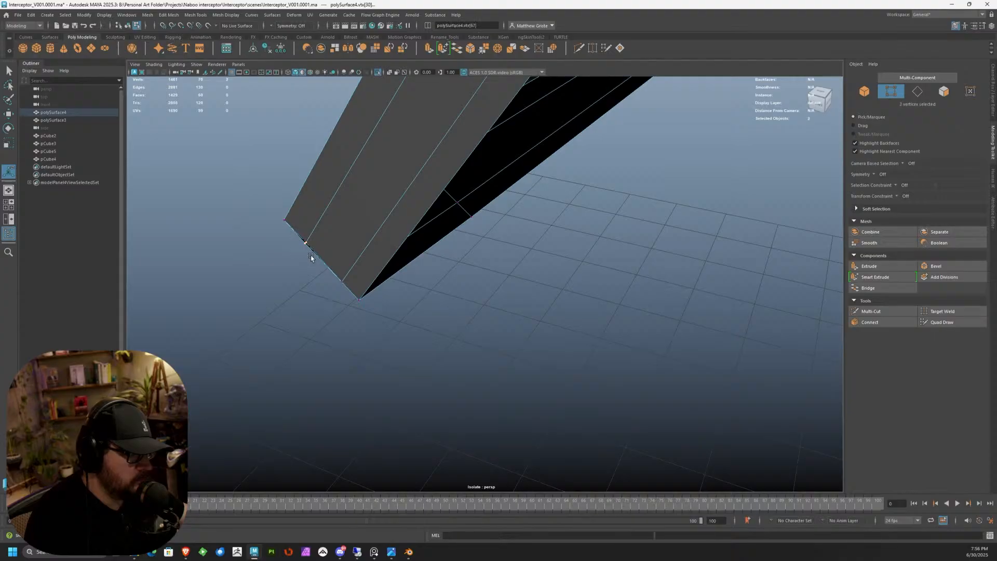
key(g)
scroll(341, 244, down, 8)
alt+drag(586, 198, 556, 289)
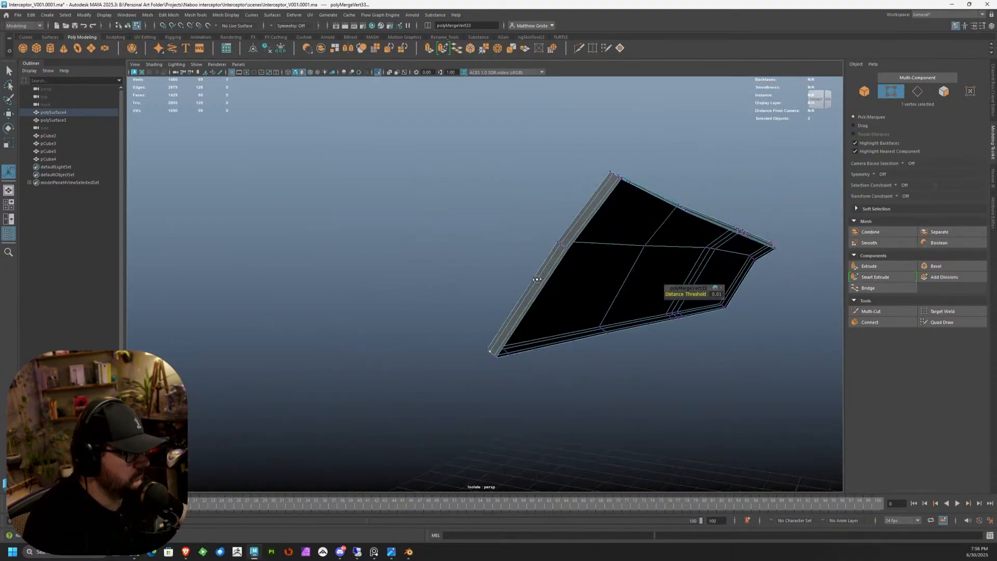
Step: Check the inside of the cockpit-end strip and save the scene as a new incremental version
scroll(581, 288, up, 4)
alt+middle_drag(663, 249, 441, 267)
scroll(422, 256, up, 2)
scroll(421, 256, up, 2)
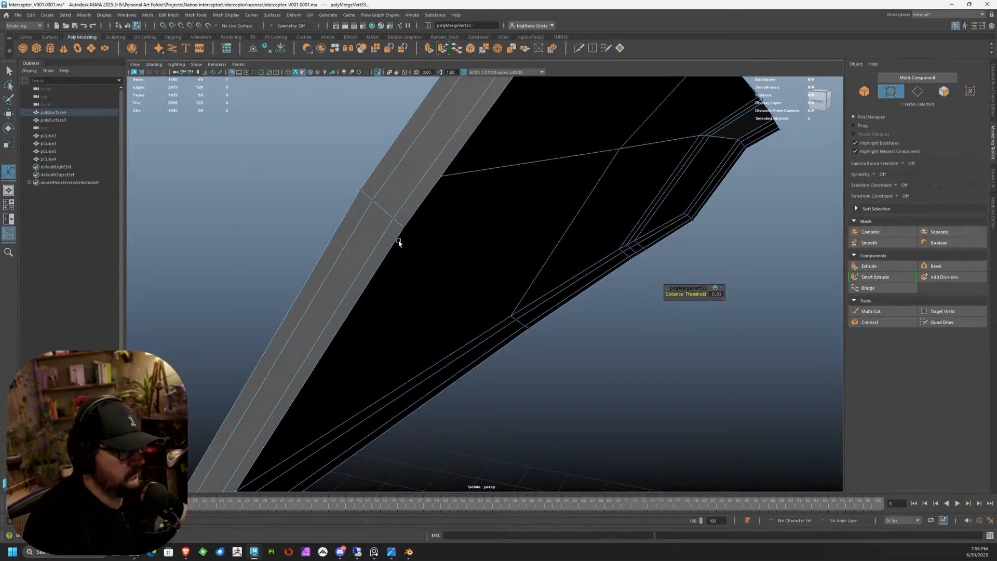
click(22, 14)
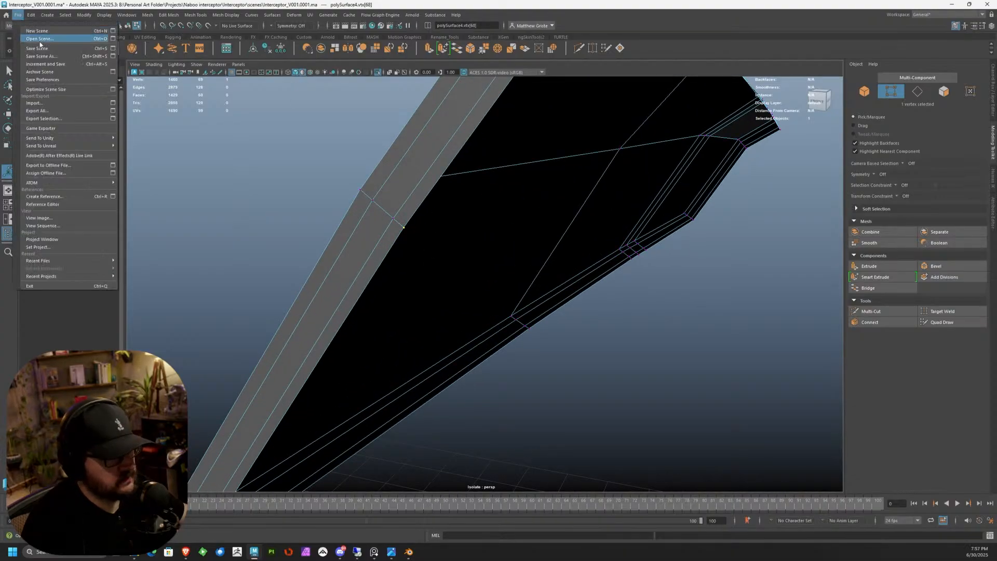
click(52, 65)
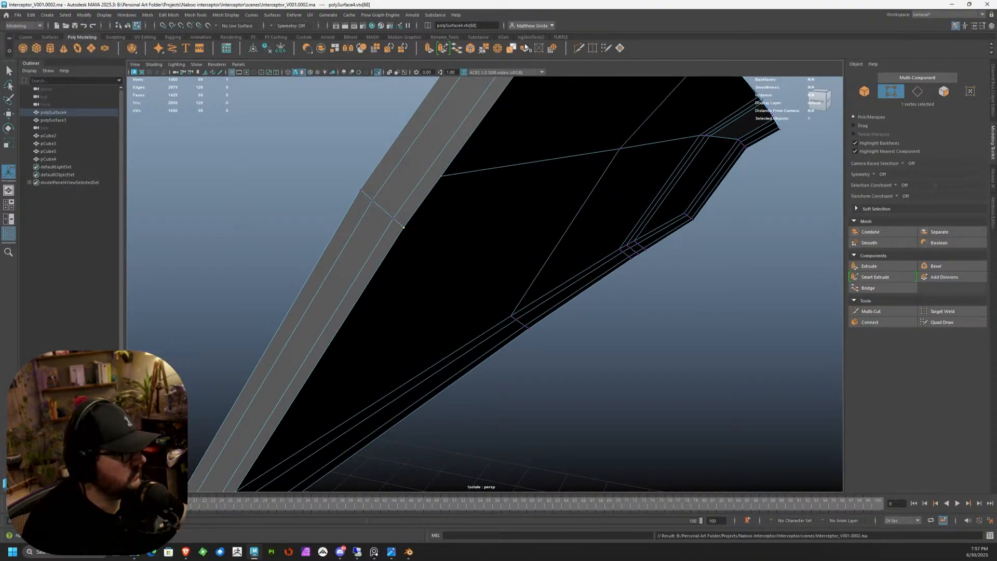
Step: Fill the panel's open inner side with quads using Quad Fill Hole with no alternate action, inset or offset
click(592, 48)
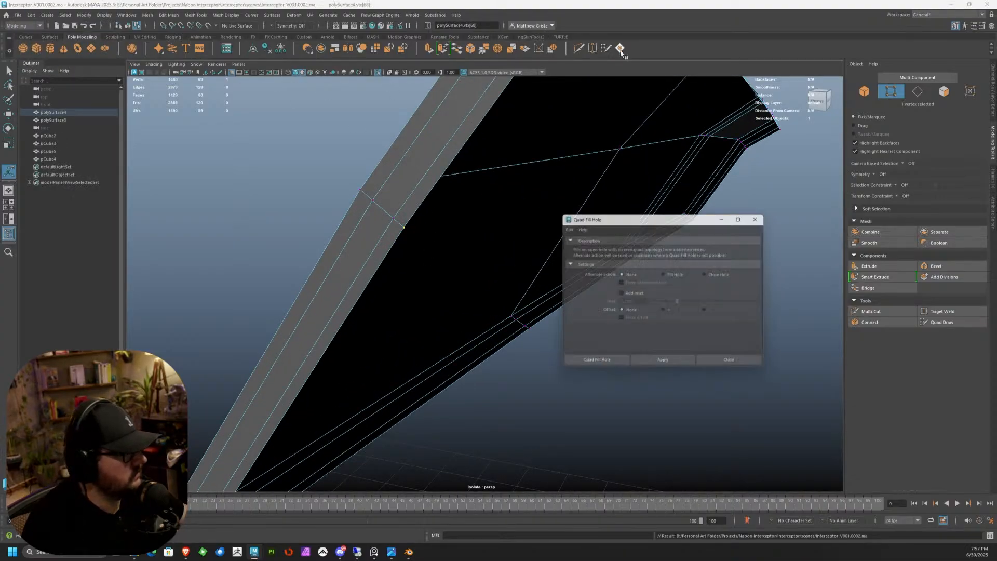
click(653, 364)
scroll(507, 289, down, 5)
alt+drag(507, 290, 474, 243)
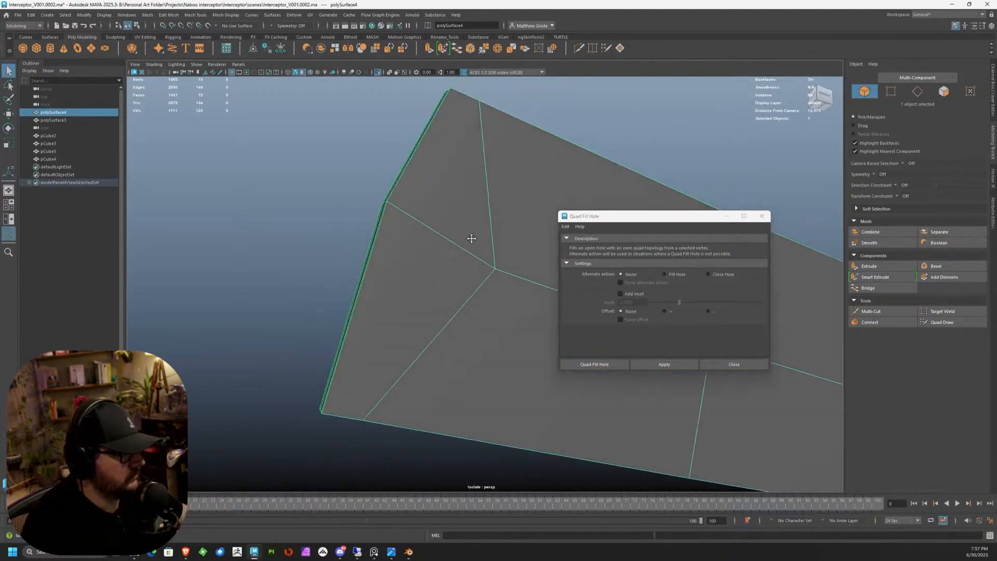
scroll(474, 243, down, 4)
click(732, 362)
Step: Scale the two middle vertices flanking the panel's cross edge closer together, using the Edge Slide transform constraint
alt+drag(712, 330, 513, 215)
right_drag(468, 174, 467, 142)
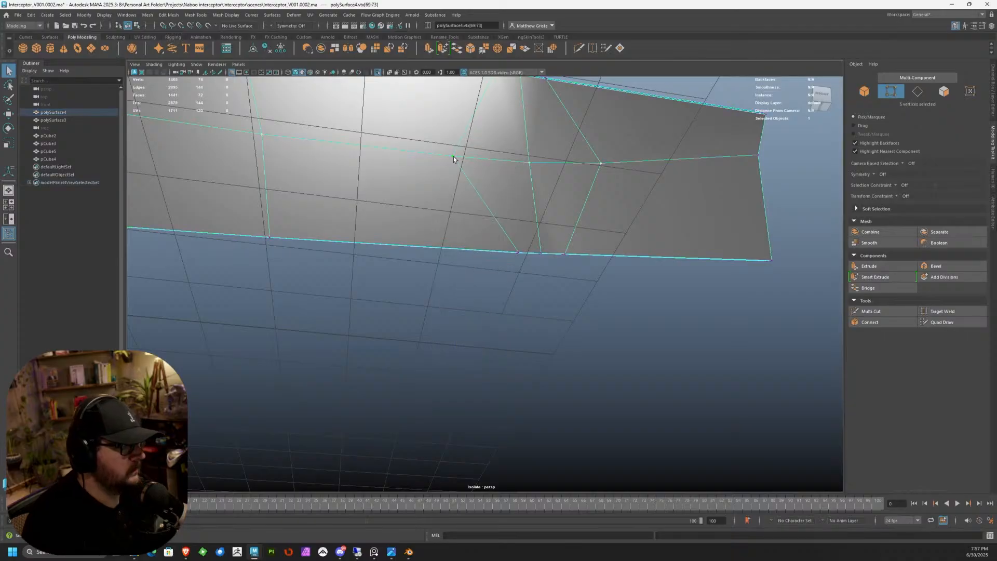
click(454, 156)
key(w)
alt+drag(593, 157, 451, 238)
key(r)
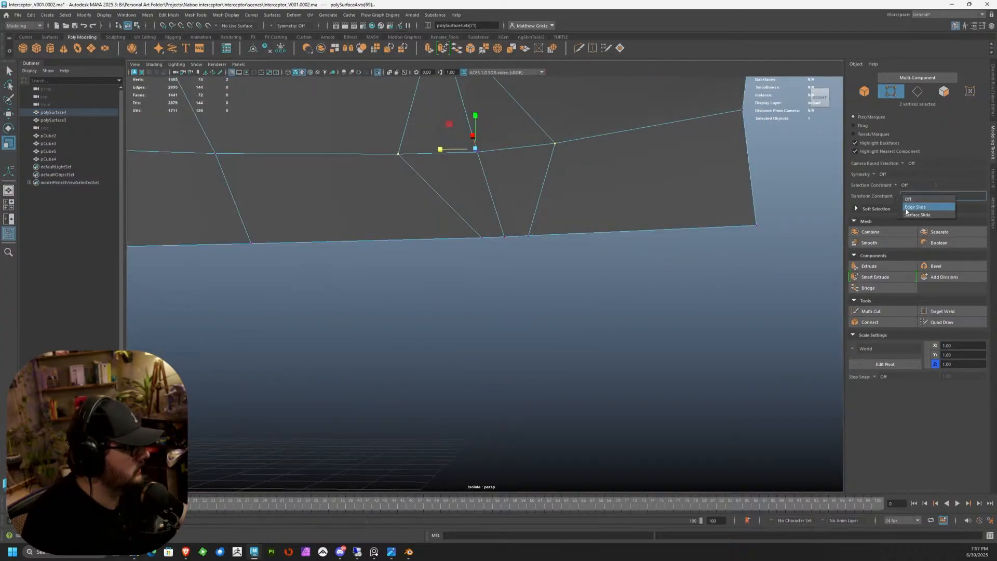
click(907, 208)
drag(444, 149, 458, 149)
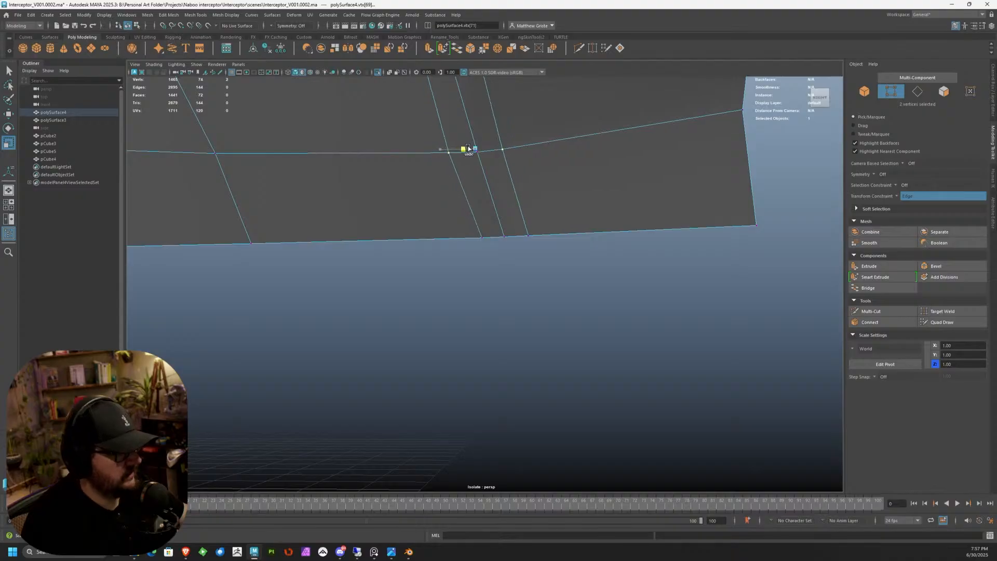
Step: Slide the inner middle vertex near the panel's wide end toward that end so its cross edges run parallel to the border
alt+middle_drag(436, 184, 650, 234)
scroll(650, 234, down, 2)
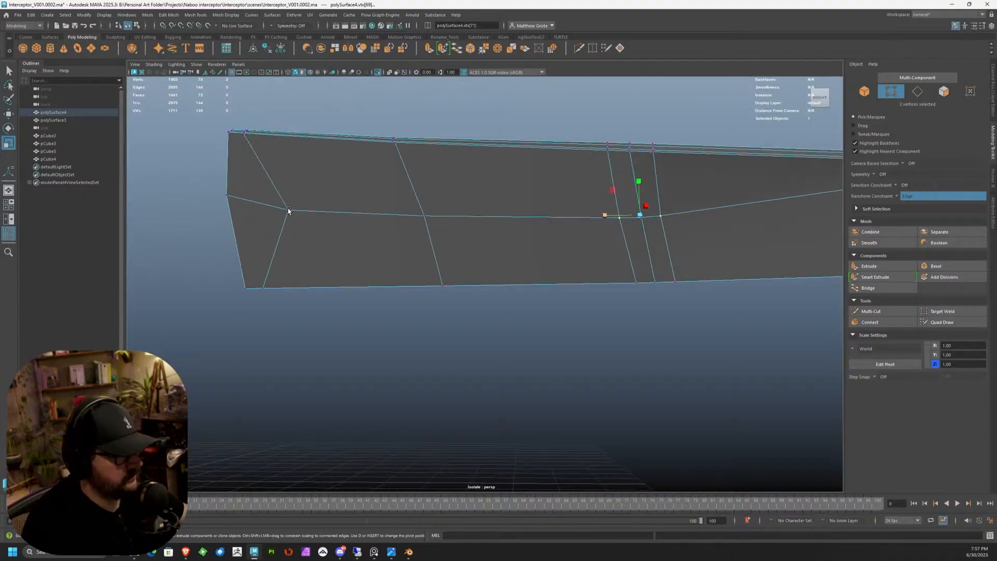
alt+middle_drag(289, 210, 399, 226)
scroll(399, 226, up, 2)
drag(368, 212, 296, 205)
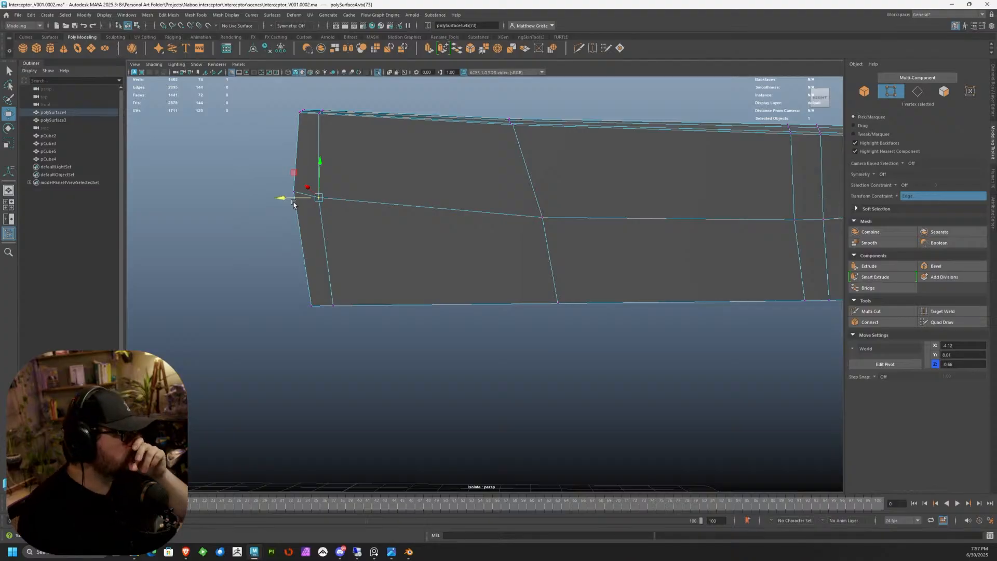
Step: Preview the whole panel smoothed and examine its surface and end corners, returning to the unsmoothed display
right_drag(348, 184, 419, 166)
alt+drag(286, 211, 573, 247)
key(3)
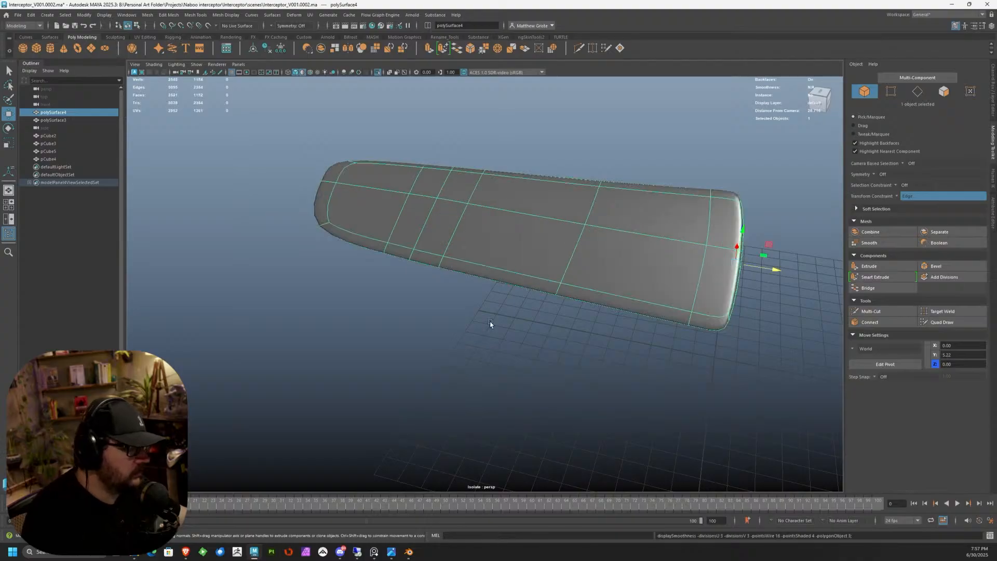
click(381, 255)
click(394, 263)
alt+drag(381, 255, 339, 233)
scroll(339, 233, up, 3)
key(1)
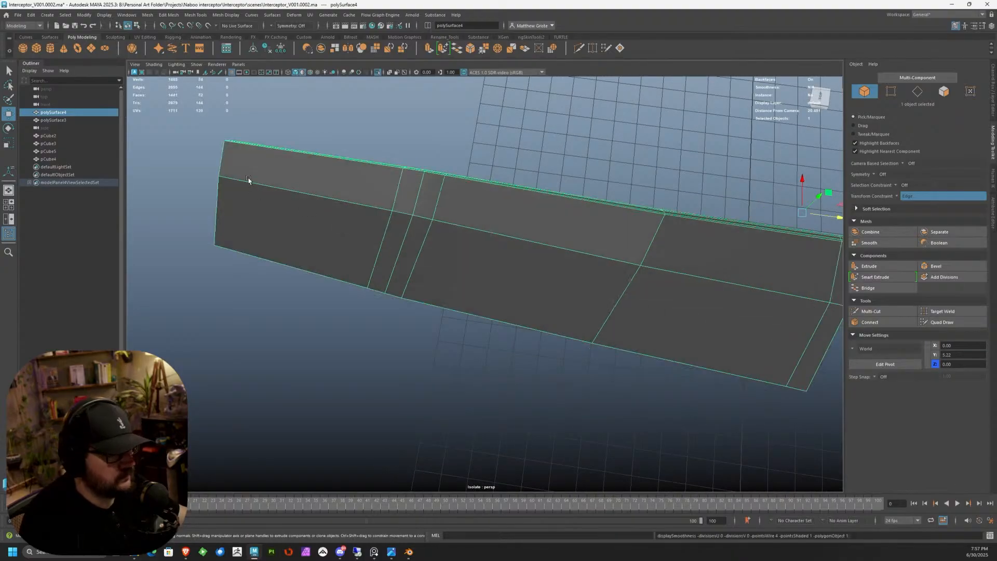
Step: Insert supporting edge loops with Multi-Cut at the panel's narrow end, close to its border edges
alt+middle_drag(250, 180, 400, 207)
scroll(400, 208, up, 2)
alt+drag(401, 207, 492, 198)
click(871, 311)
alt+drag(260, 174, 545, 176)
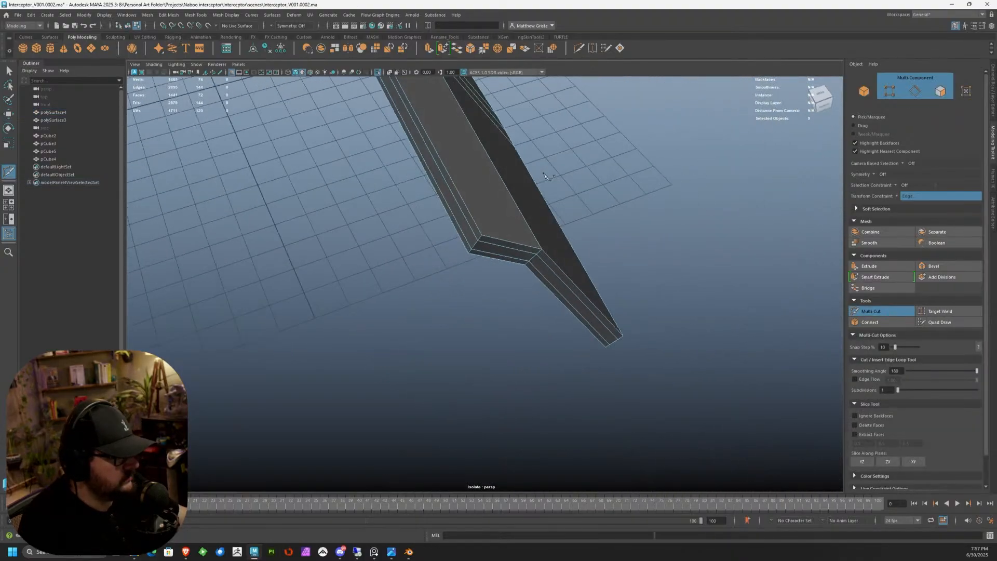
ctrl+click(479, 233)
alt+drag(607, 240, 487, 213)
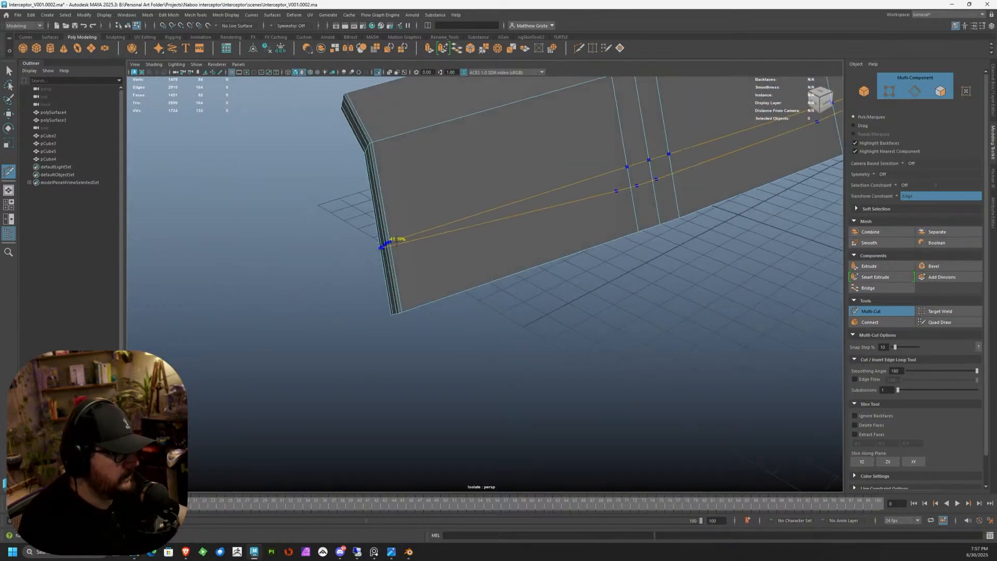
ctrl+click(390, 232)
Step: Insert further supporting edge loops close to the panel's long borders with Multi-Cut and check the shape in smooth preview
alt+drag(390, 231, 440, 195)
alt+drag(504, 144, 475, 260)
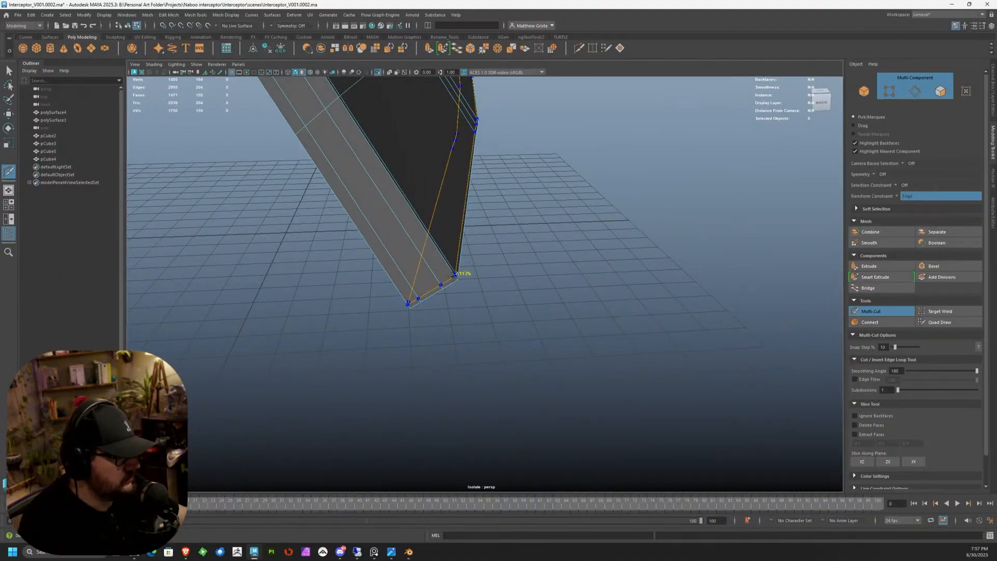
ctrl+click(388, 185)
alt+drag(388, 184, 457, 286)
ctrl+click(391, 271)
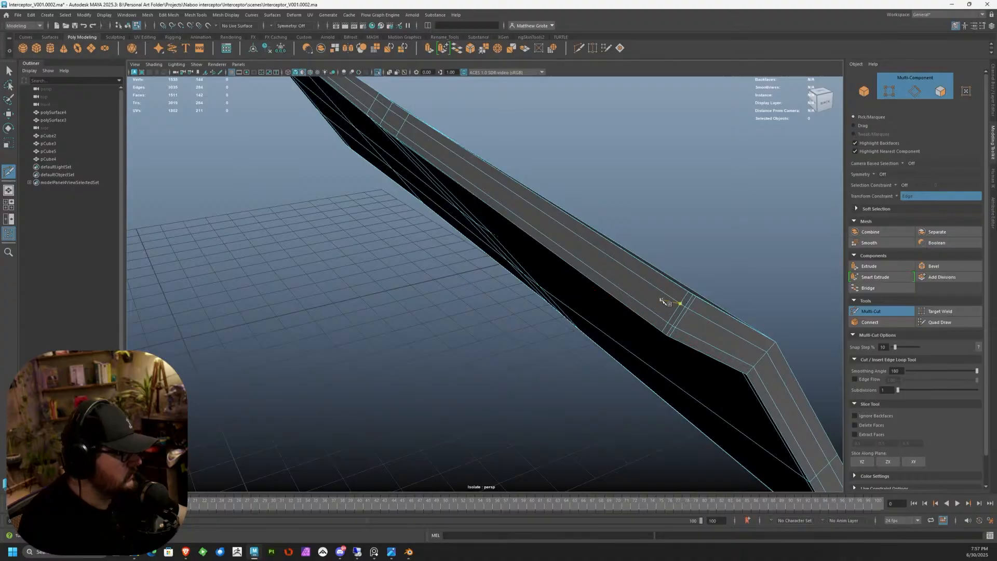
key(q)
key(3)
scroll(633, 305, down, 3)
alt+drag(634, 305, 609, 294)
key(1)
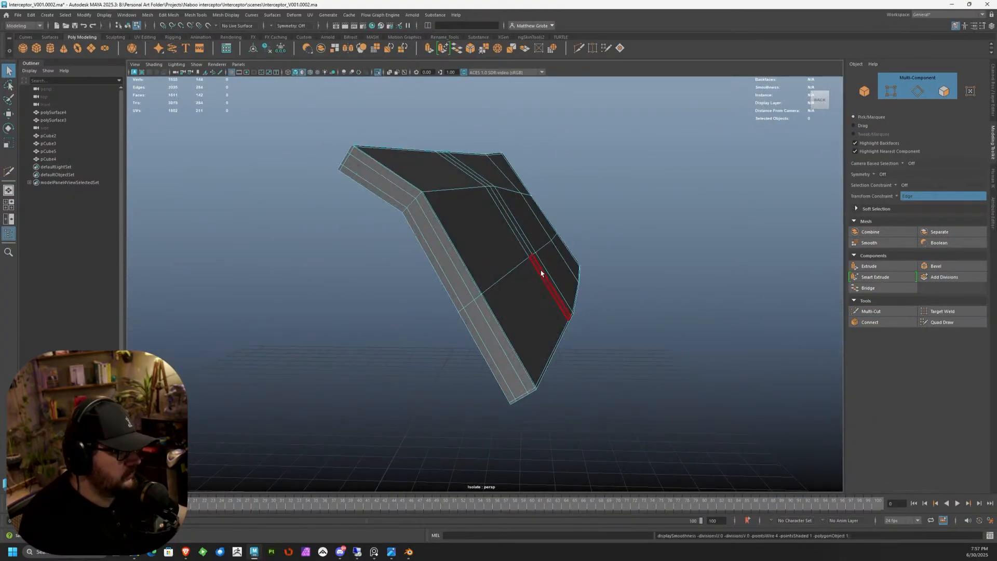
Step: Select the lengthwise edge loop through the middle of the panel and activate the Move tool
right_drag(534, 233, 534, 204)
double_click(516, 268)
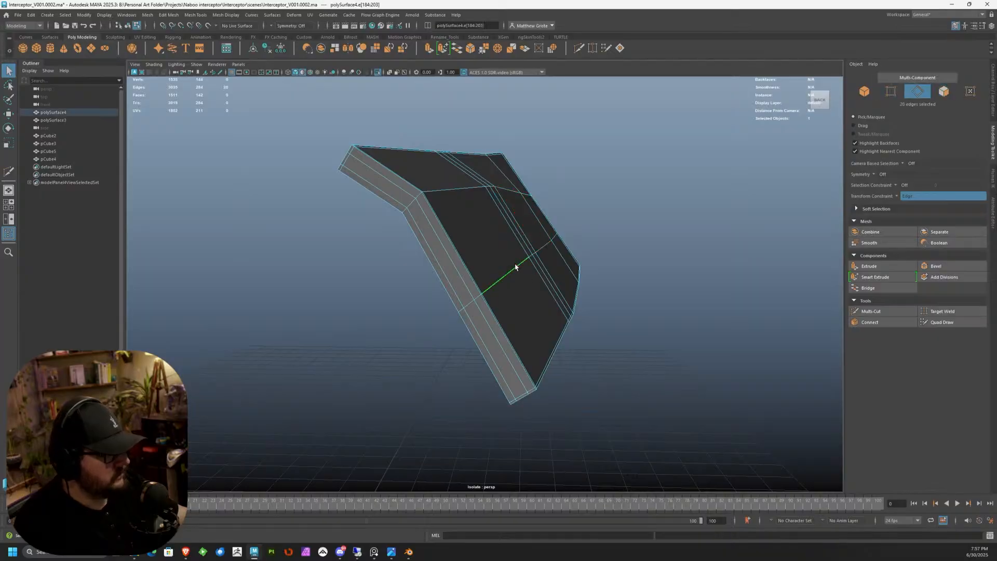
key(w)
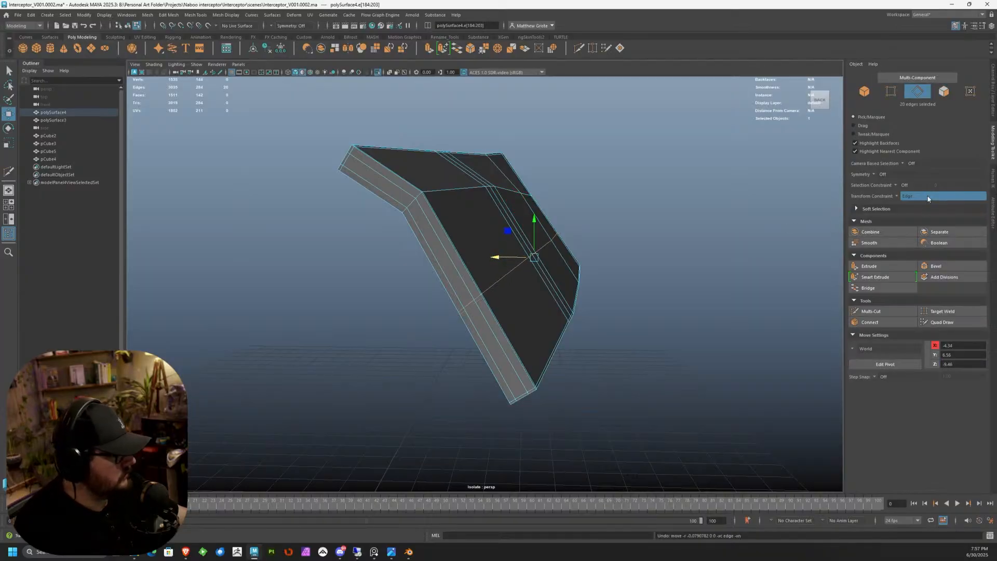
Step: Turn off the transform constraint, move the side panel's selected edge loop outward for a curved profile, and preview it smoothed
click(909, 199)
drag(508, 261, 515, 255)
drag(539, 223, 538, 218)
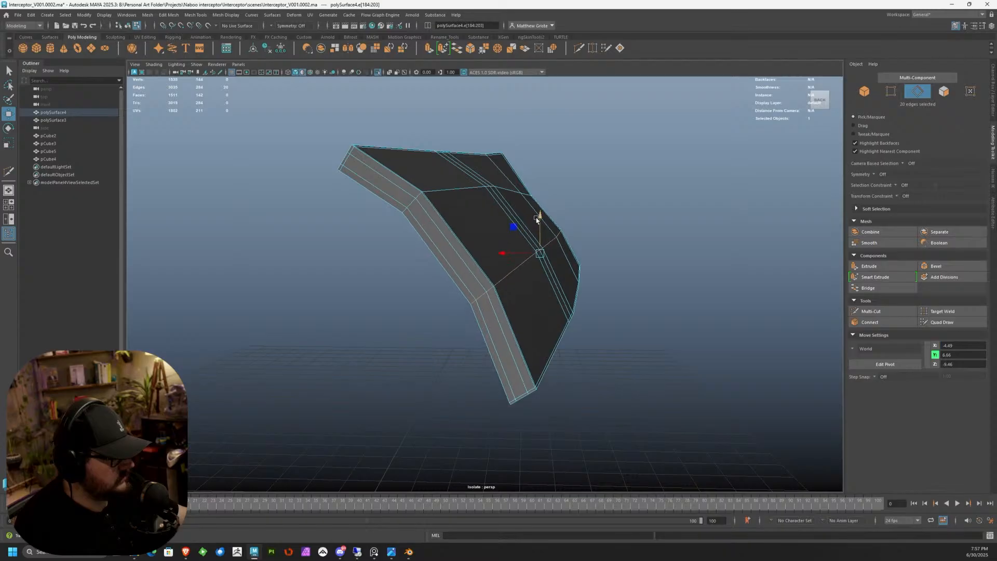
drag(508, 254, 507, 253)
key(3)
right_drag(502, 221, 550, 205)
click(632, 195)
Step: Delete the two edge loops flanking the side panel's middle cross loop
alt+drag(624, 199, 510, 244)
click(512, 245)
scroll(522, 250, up, 3)
right_drag(523, 227, 461, 187)
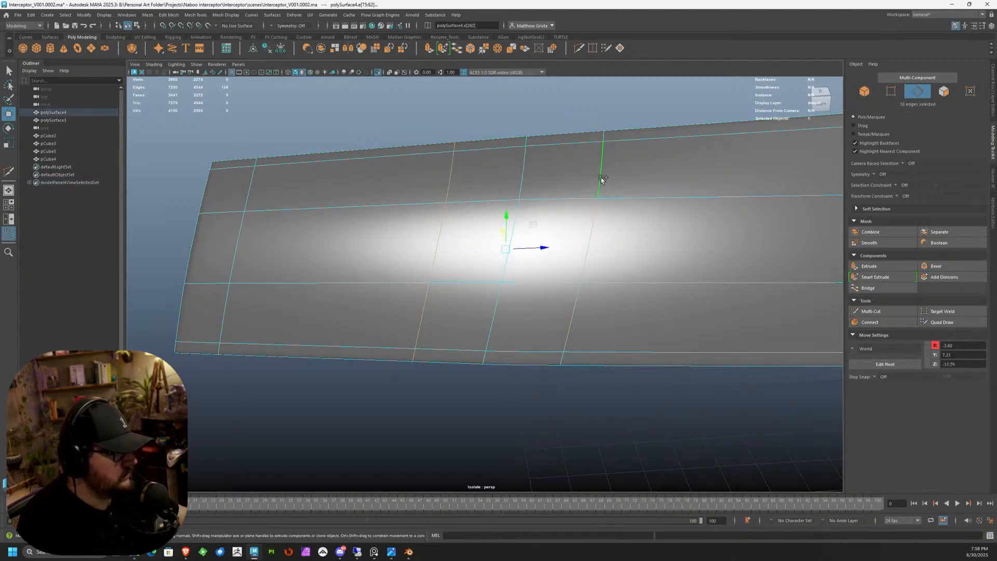
key(ctrl+Delete)
Step: Insert a supporting edge loop close to the panel's end edge with Multi-Cut and restore the smooth preview
scroll(592, 171, down, 4)
alt+drag(591, 170, 598, 199)
right_drag(558, 216, 602, 201)
click(652, 187)
alt+drag(653, 187, 610, 270)
click(465, 181)
key(1)
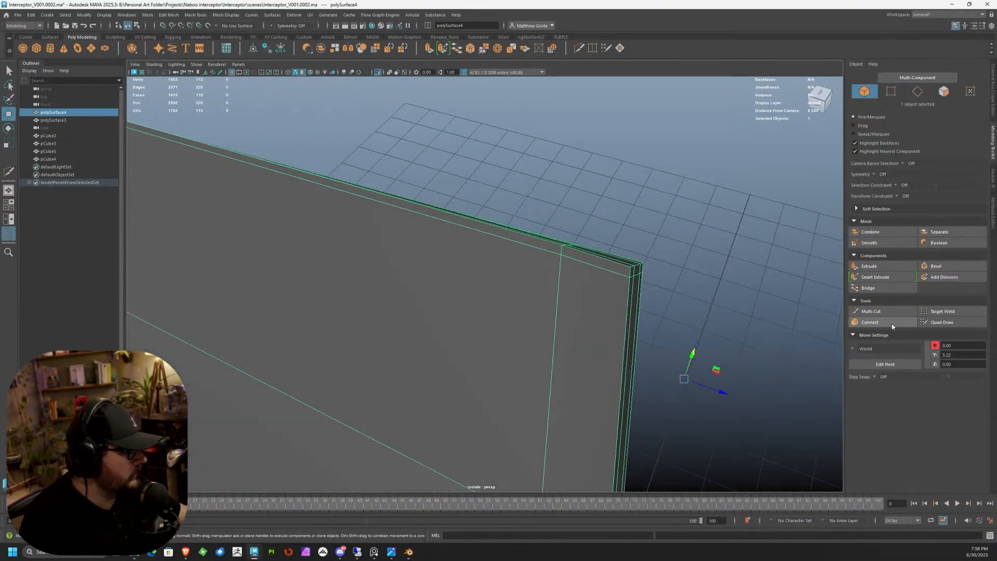
click(874, 312)
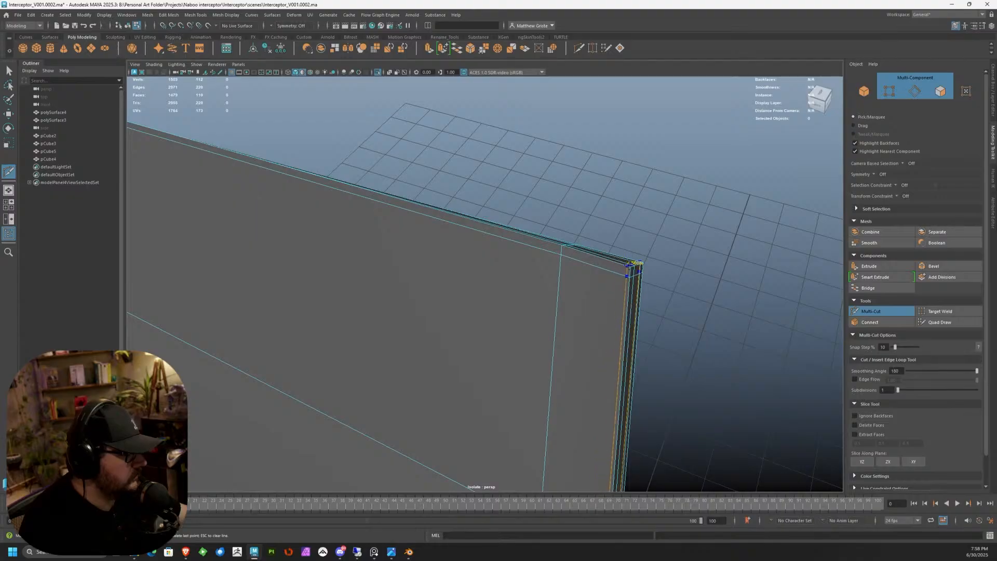
key(q)
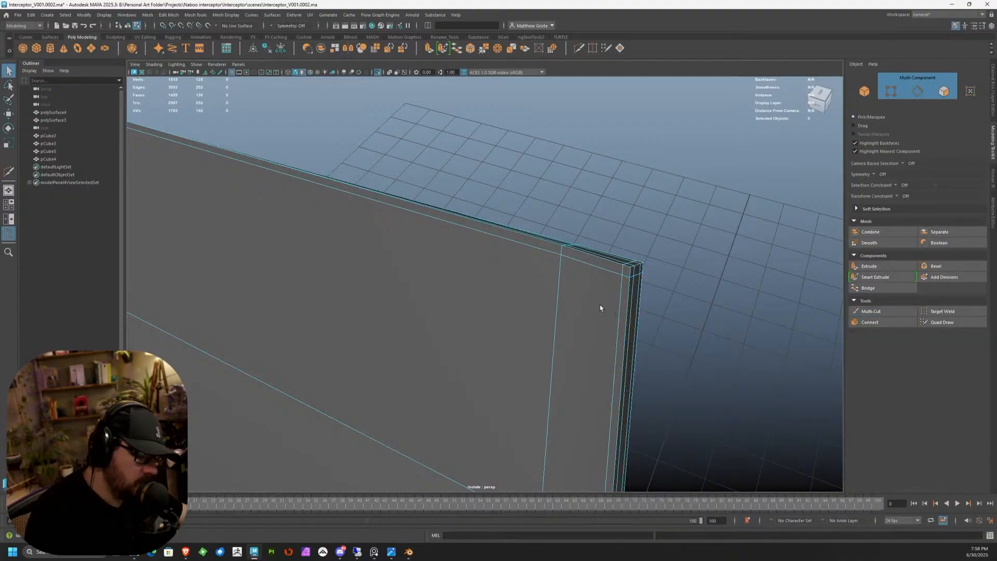
key(3)
scroll(553, 284, down, 7)
alt+drag(506, 322, 477, 315)
alt+drag(434, 289, 493, 303)
right_drag(518, 283, 538, 265)
key(Delete)
key(ctrl+z)
Step: Turn off isolation of the side panel to show the whole ship
alt+drag(553, 260, 525, 274)
right_drag(526, 274, 544, 248)
alt+drag(543, 249, 423, 217)
click(197, 64)
mouse_move(229, 78)
click(311, 85)
Step: Examine how the smoothed side panel fits the surrounding hull, and select the fuselage mesh
alt+drag(364, 242, 474, 233)
click(460, 250)
click(525, 423)
alt+drag(525, 423, 506, 387)
click(454, 274)
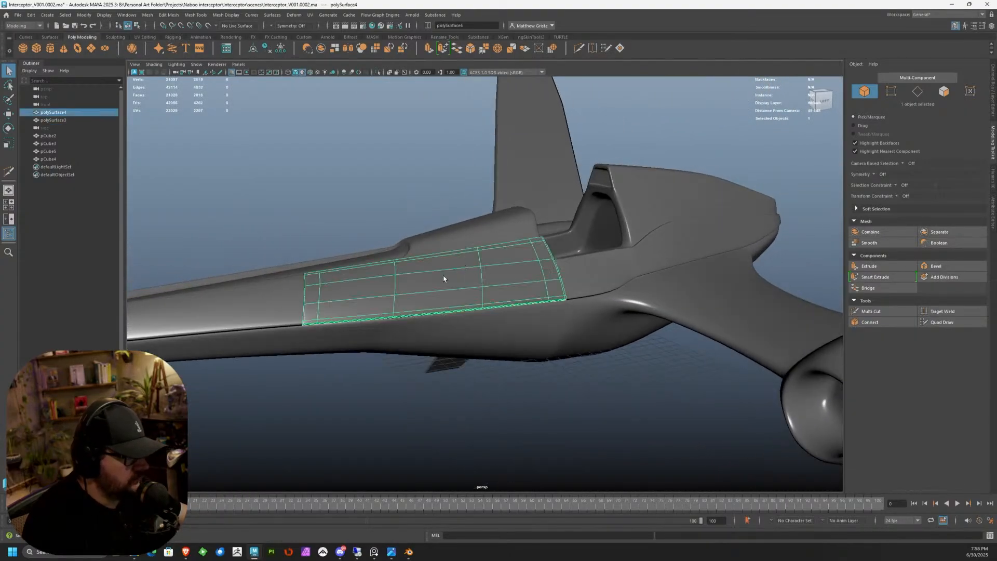
alt+drag(406, 289, 545, 347)
scroll(713, 335, up, 5)
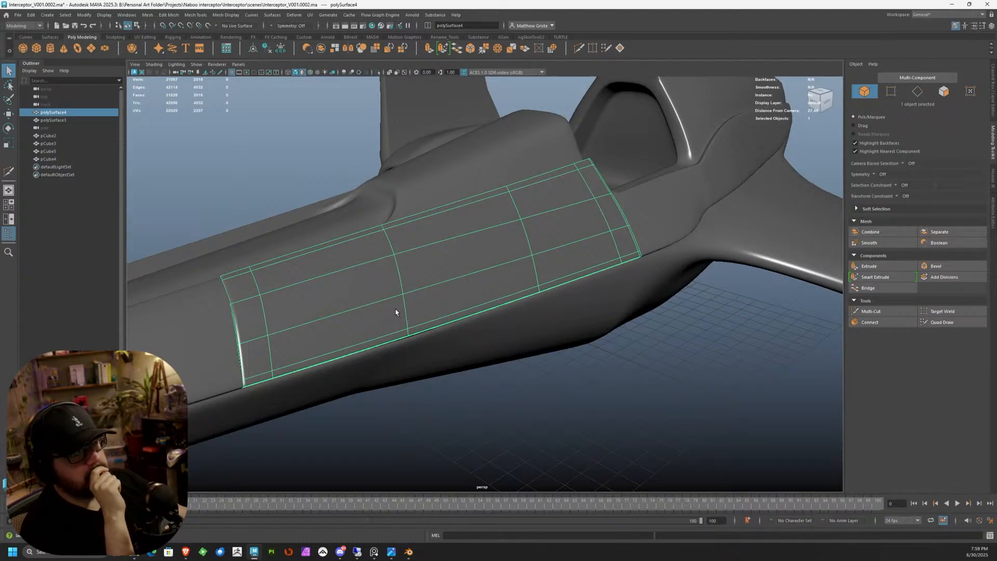
scroll(394, 309, down, 3)
alt+drag(394, 310, 505, 256)
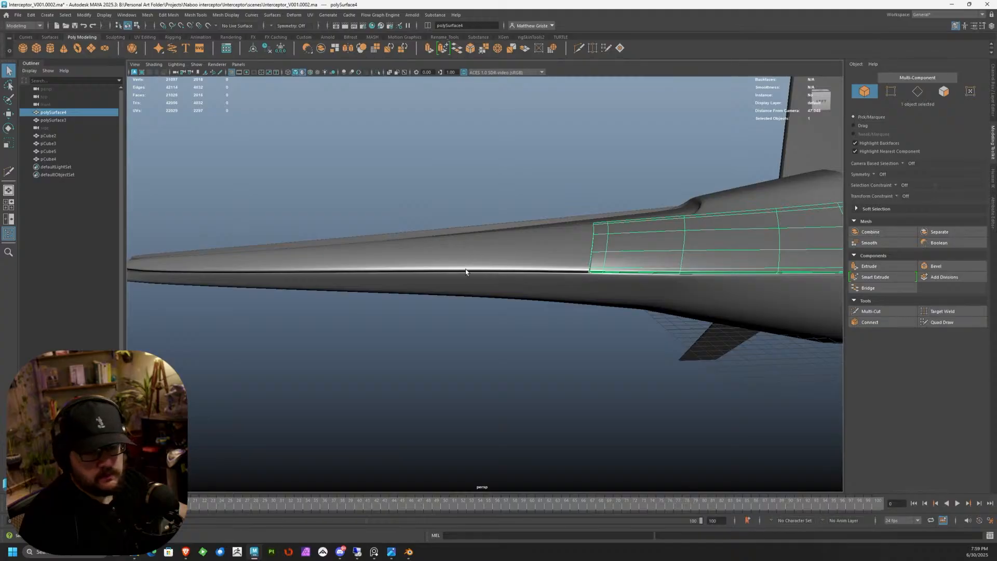
click(507, 259)
scroll(506, 259, down, 5)
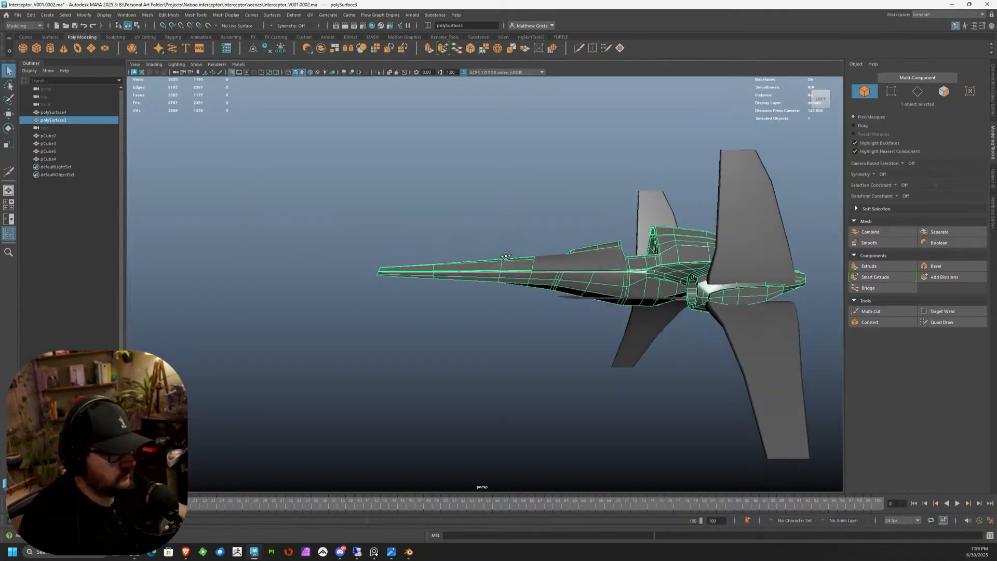
Step: Switch to Blender to check the reference ship's side profile in the right orthographic view, and return to Maya
click(404, 552)
key(KP_3)
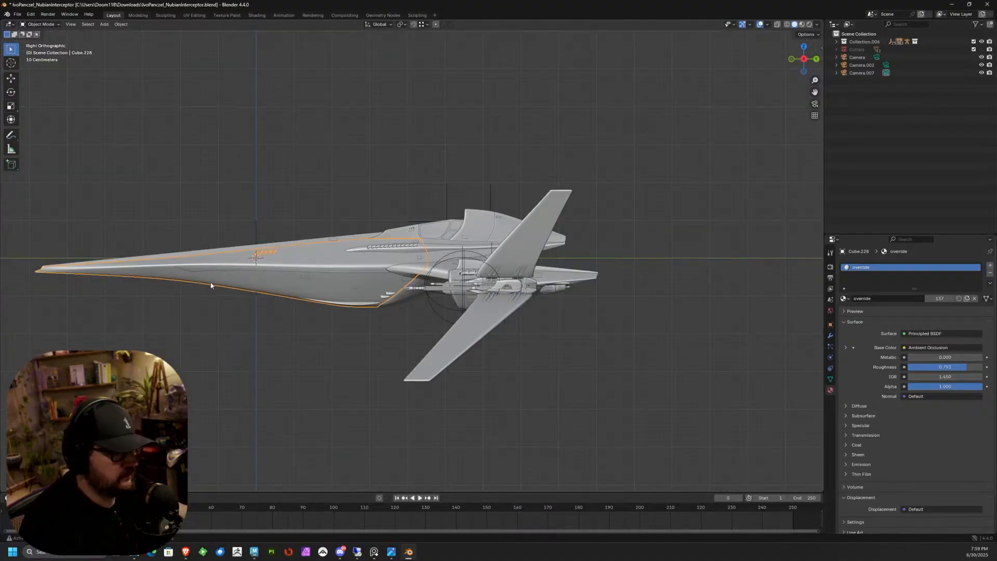
click(951, 4)
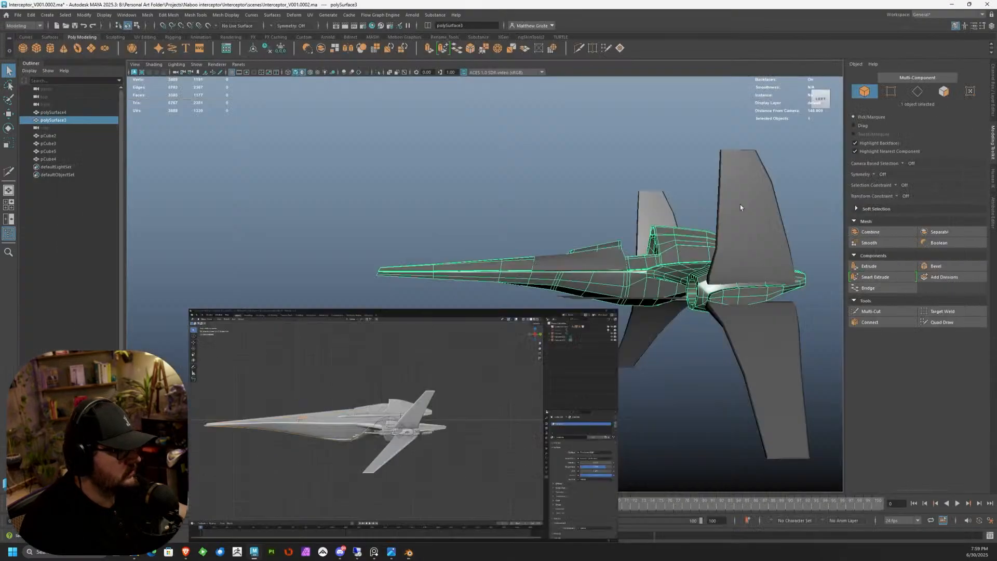
Step: In the side view, lower the fuselage's belly vertices beneath the cockpit end of the side panel
alt+drag(571, 306, 538, 285)
key(space)
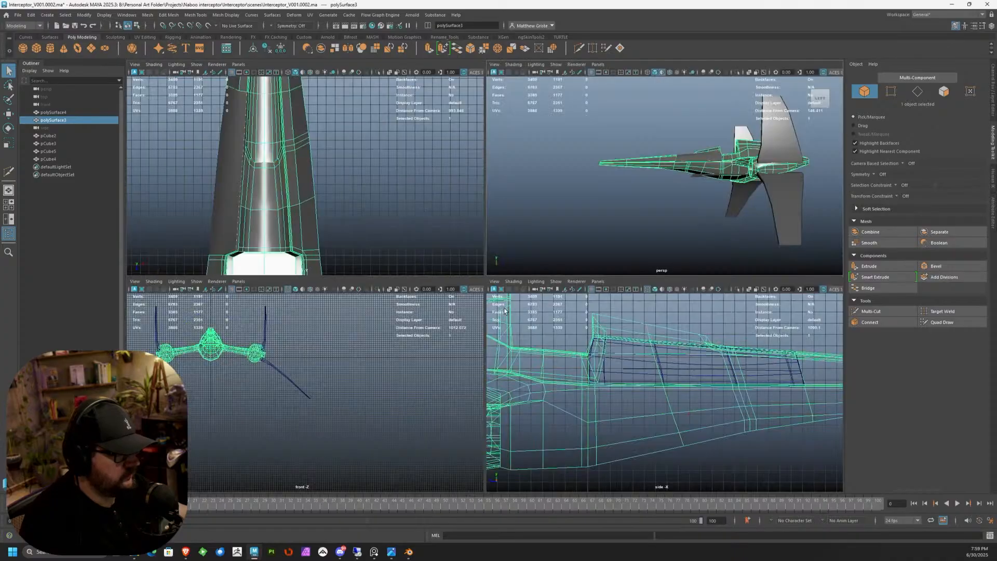
key(space)
scroll(467, 331, down, 2)
alt+middle_drag(750, 382, 450, 269)
scroll(423, 323, up, 2)
right_drag(451, 268, 406, 265)
scroll(403, 296, down, 3)
drag(400, 338, 358, 275)
key(w)
alt+middle_drag(359, 275, 485, 263)
drag(399, 354, 333, 291)
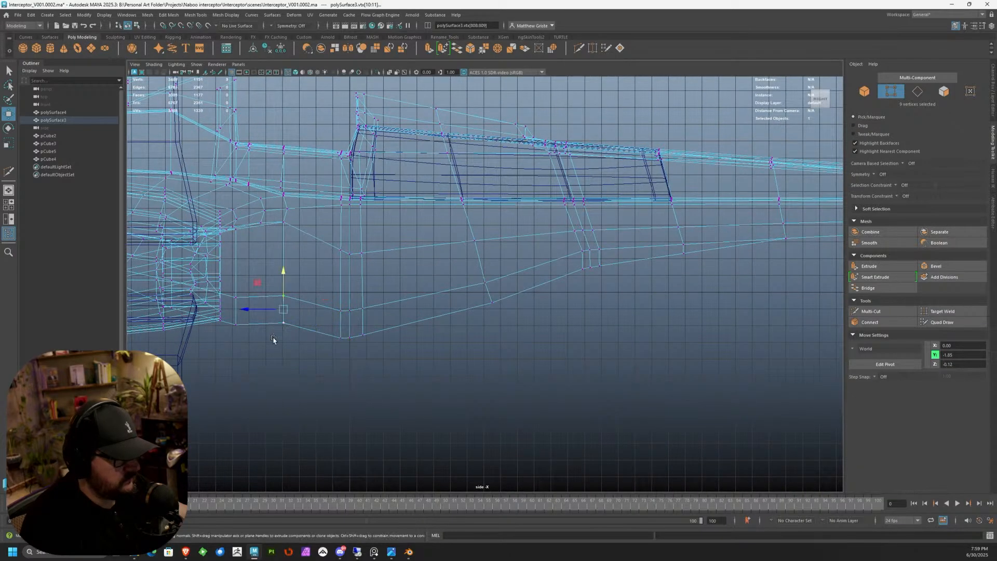
Step: Lower the belly vertex column just behind the side panel level with the adjacent lowered vertices
drag(274, 339, 295, 284)
alt+middle_drag(283, 323, 432, 296)
scroll(431, 296, down, 1)
drag(441, 250, 440, 263)
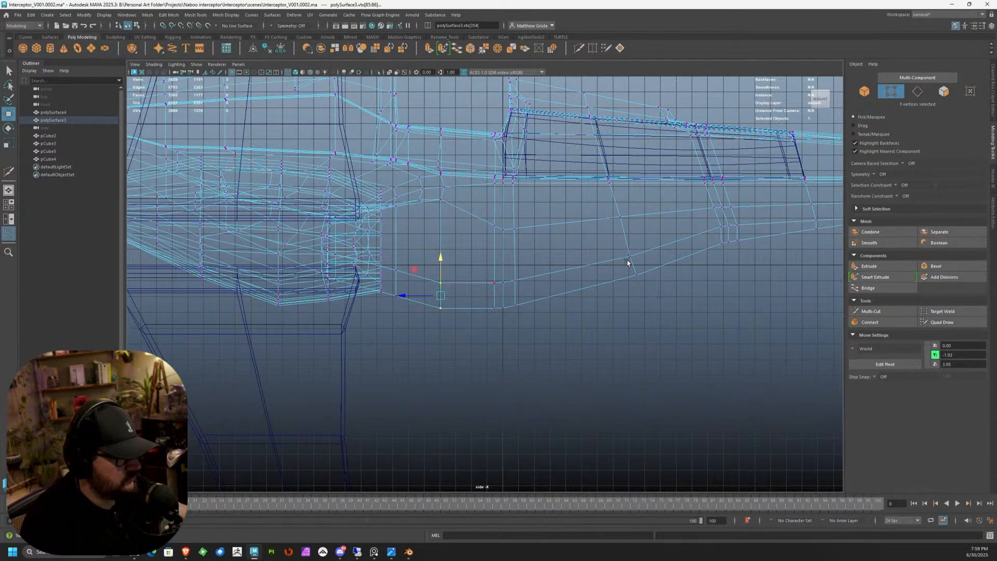
Step: Lower the belly vertices beneath the nose-side end of the side panel to continue the underside curve
alt+middle_drag(742, 265, 571, 276)
scroll(572, 276, up, 1)
drag(619, 276, 565, 230)
drag(636, 223, 676, 248)
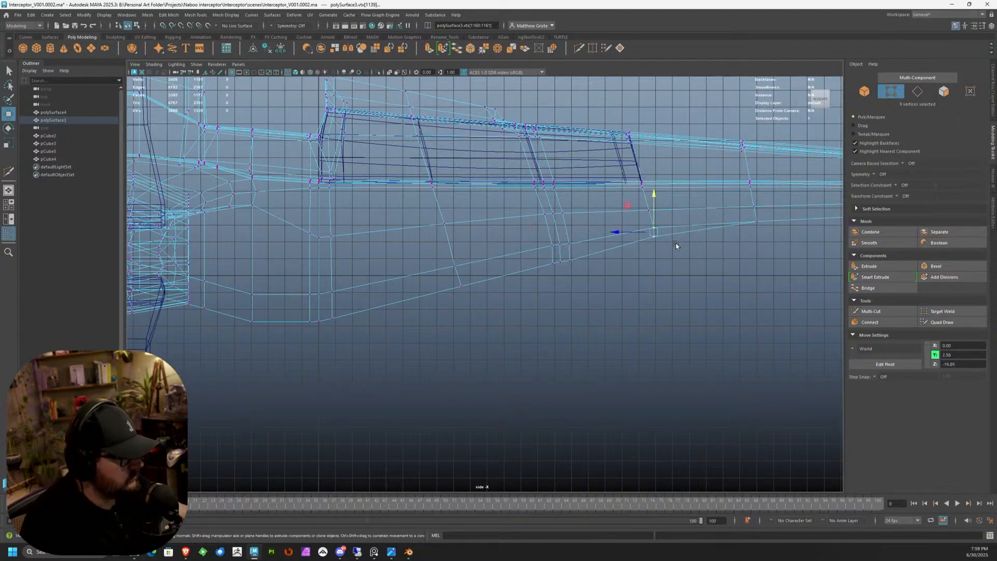
drag(655, 208, 662, 217)
alt+middle_drag(758, 240, 490, 253)
scroll(491, 252, up, 2)
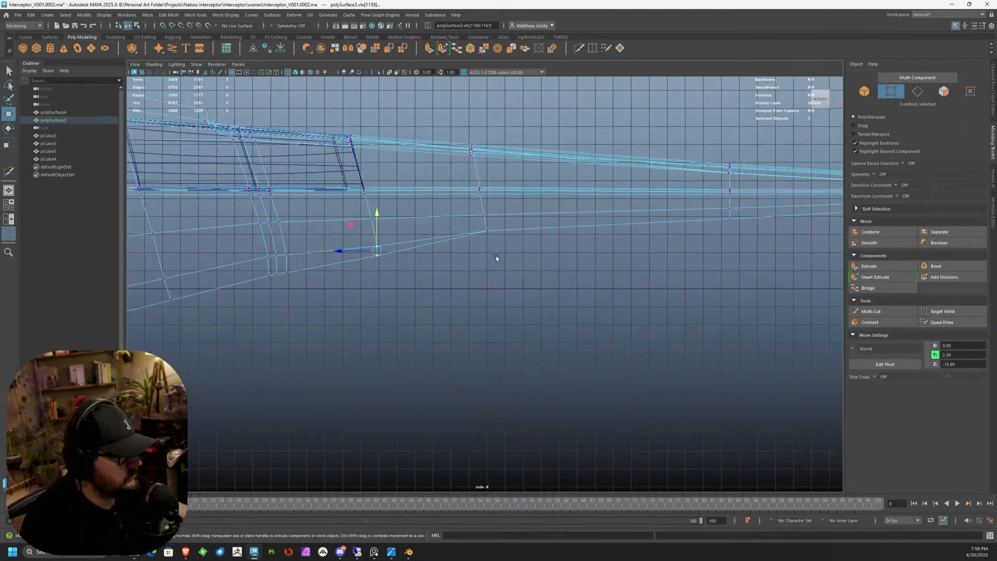
Step: Adjust the heights of the underside vertices along the nose to form a smooth taper toward the tip
drag(488, 198, 494, 208)
alt+middle_drag(709, 229, 523, 234)
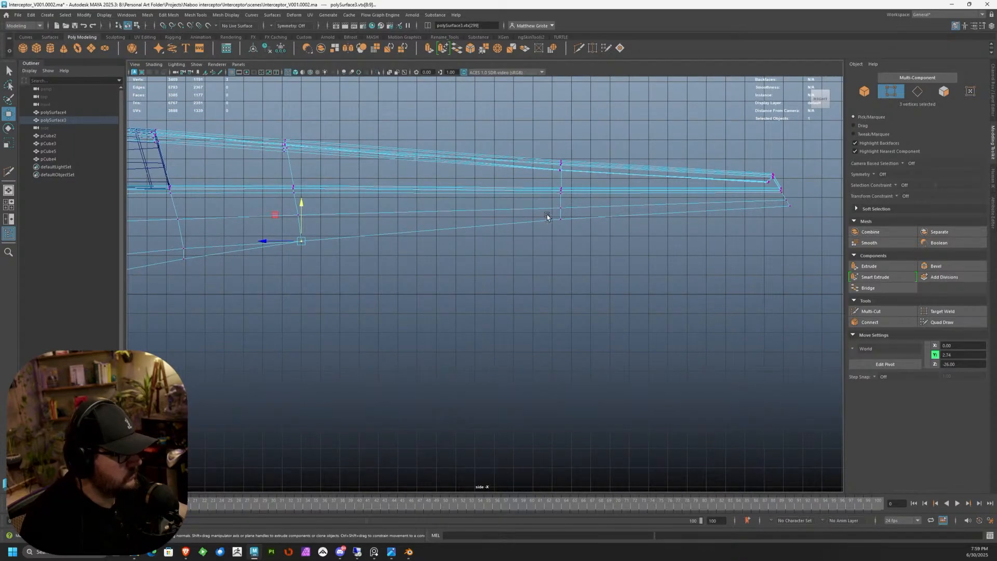
drag(560, 199, 562, 188)
drag(291, 245, 303, 200)
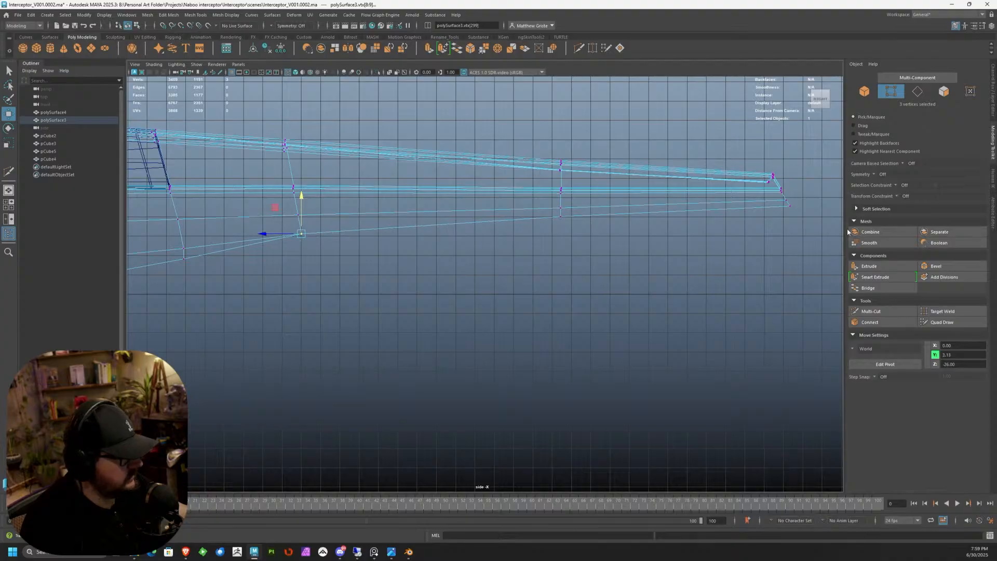
shift+drag(788, 190, 786, 185)
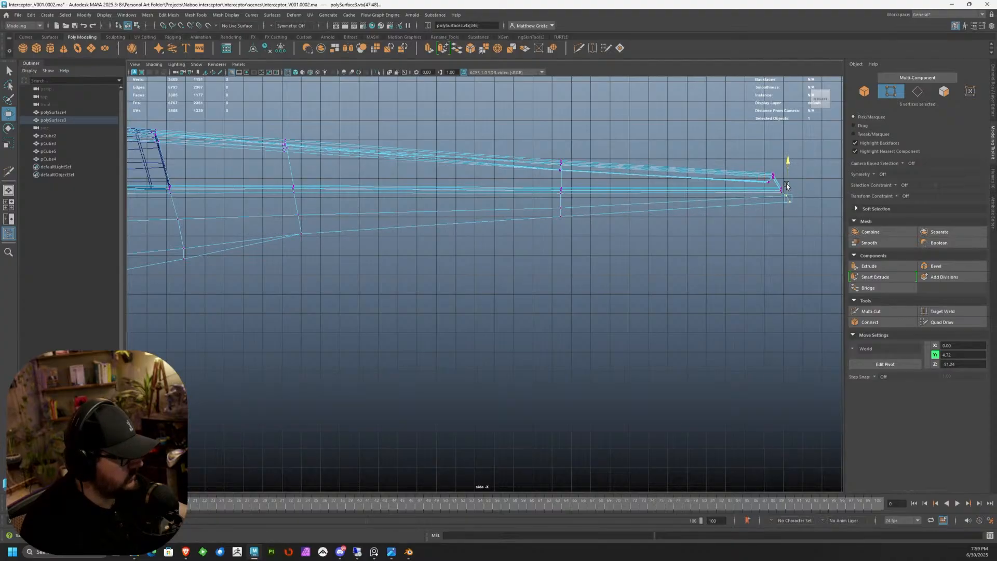
drag(577, 234, 562, 187)
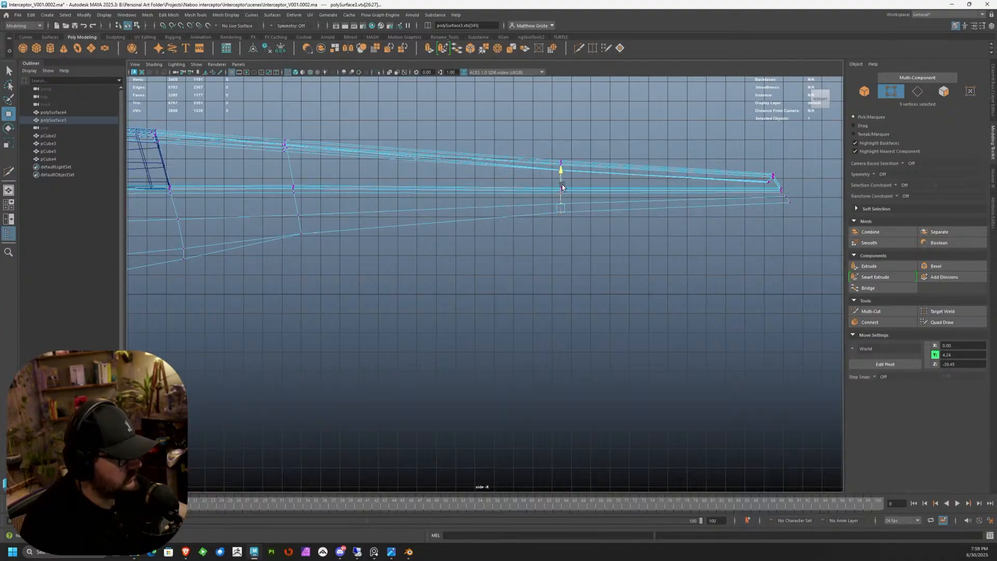
Step: Return to the perspective view and isolate the fuselage mesh in object mode
scroll(505, 232, down, 6)
key(space)
key(space)
right_drag(474, 260, 444, 202)
click(444, 202)
scroll(443, 244, up, 6)
alt+drag(443, 247, 437, 184)
click(428, 271)
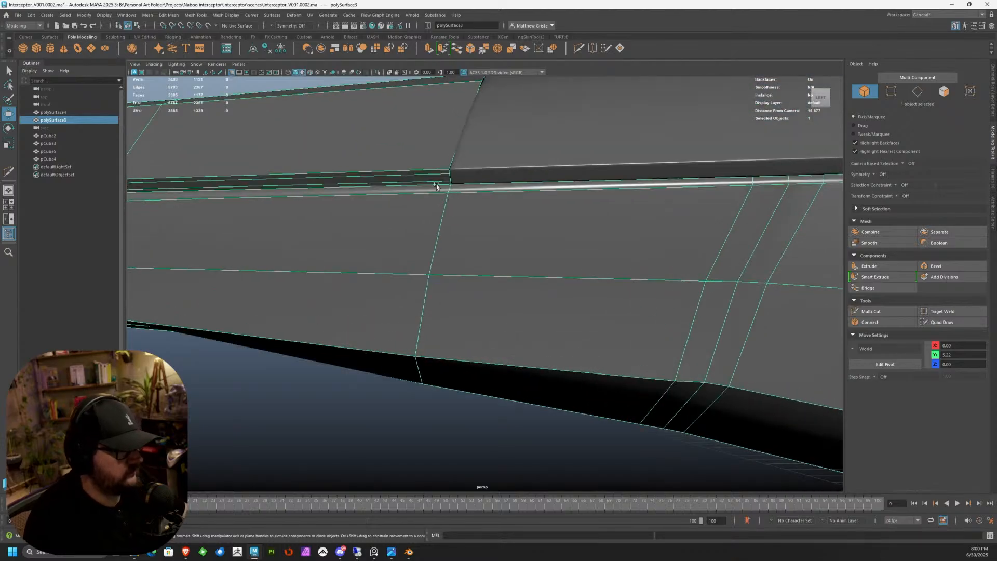
alt+right_drag(436, 184, 494, 276)
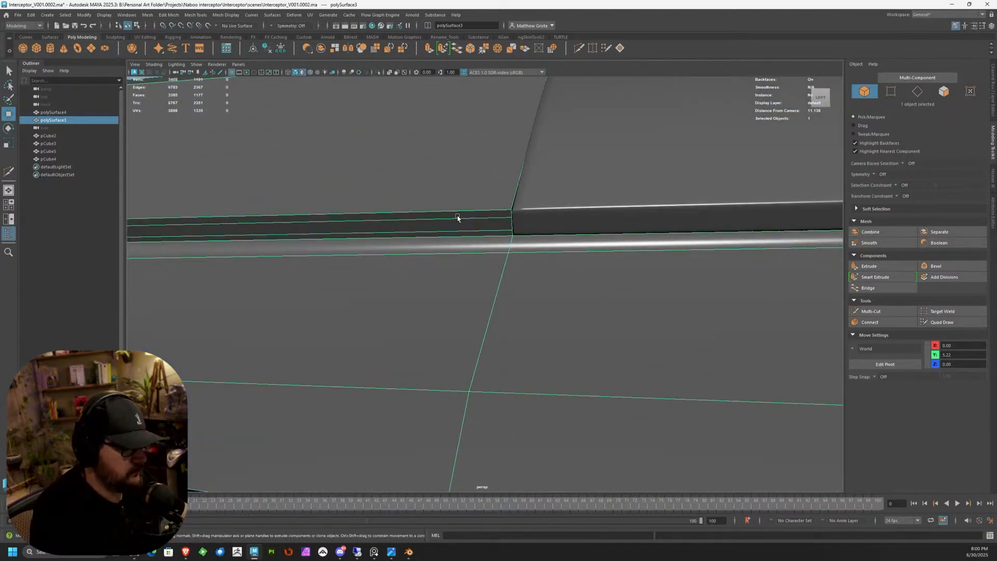
key(ctrl+1)
Step: Select the fuselage faces of the thin side strip directly ahead of the panel opening
alt+drag(502, 214, 434, 220)
right_drag(434, 221, 428, 213)
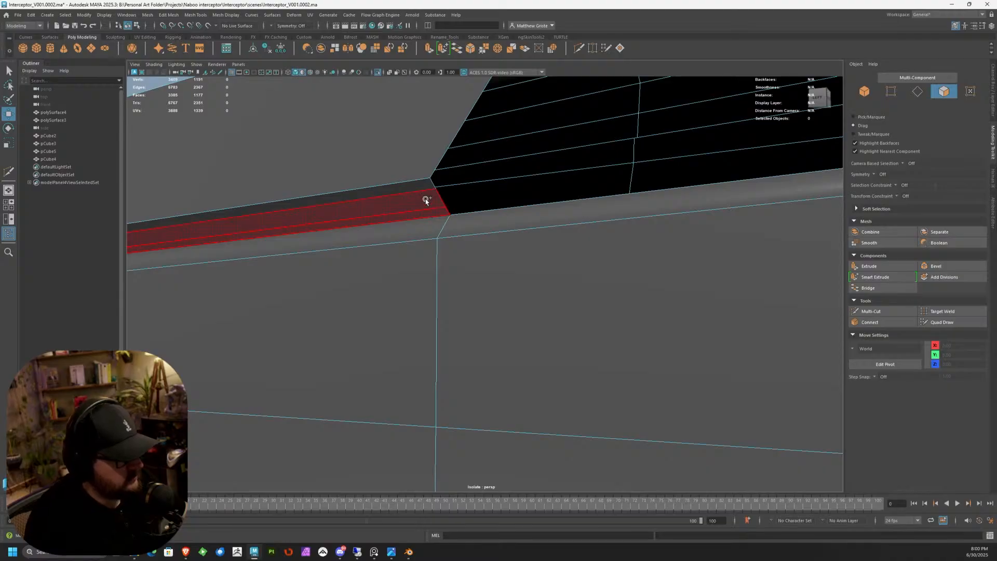
drag(427, 203, 419, 176)
scroll(423, 208, down, 5)
alt+middle_drag(427, 227, 554, 245)
scroll(552, 277, up, 5)
mouse_move(547, 270)
shift+mouse_down()
mouse_move(539, 220)
mouse_move(501, 316)
mouse_move(537, 310)
shift+mouse_up()
Step: Add the side faces ahead of the panel opening, running forward along the nose, to the face selection
scroll(514, 245, down, 5)
scroll(519, 313, down, 2)
alt+middle_drag(477, 314, 528, 311)
mouse_move(554, 316)
alt+mouse_down()
mouse_move(531, 329)
mouse_move(547, 325)
alt+mouse_up()
alt+middle_drag(592, 295, 487, 303)
scroll(487, 303, up, 5)
alt+drag(488, 303, 561, 284)
key(shift+Tab)
shift+drag(665, 178, 694, 144)
alt+middle_drag(694, 144, 348, 378)
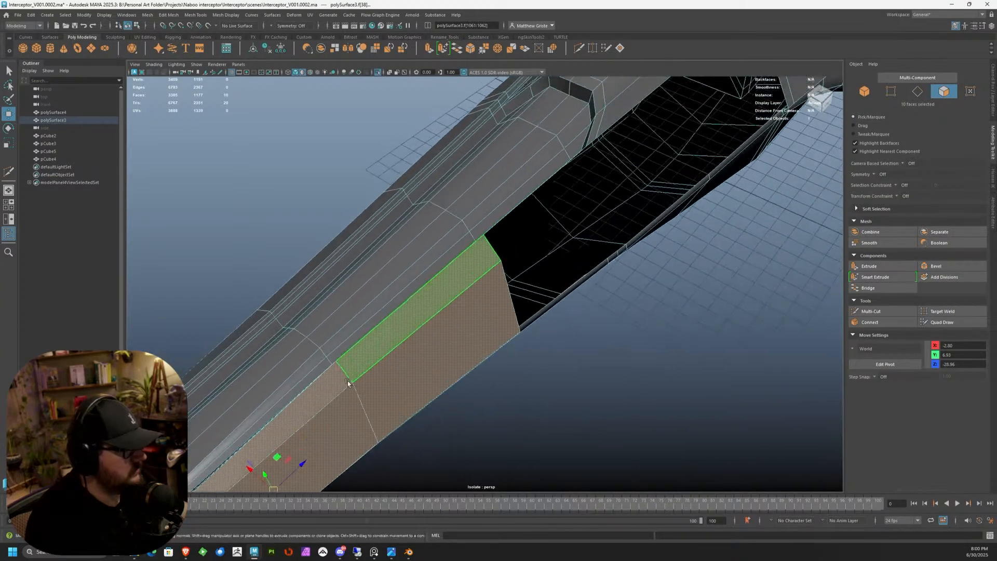
Step: Add the remaining narrow upper edge strip faces along the nose side, up to the second cross loop ahead of the opening
scroll(391, 328, up, 3)
alt+drag(391, 328, 421, 269)
scroll(693, 359, down, 5)
alt+middle_drag(692, 360, 546, 260)
scroll(545, 260, up, 4)
key(shift+Tab)
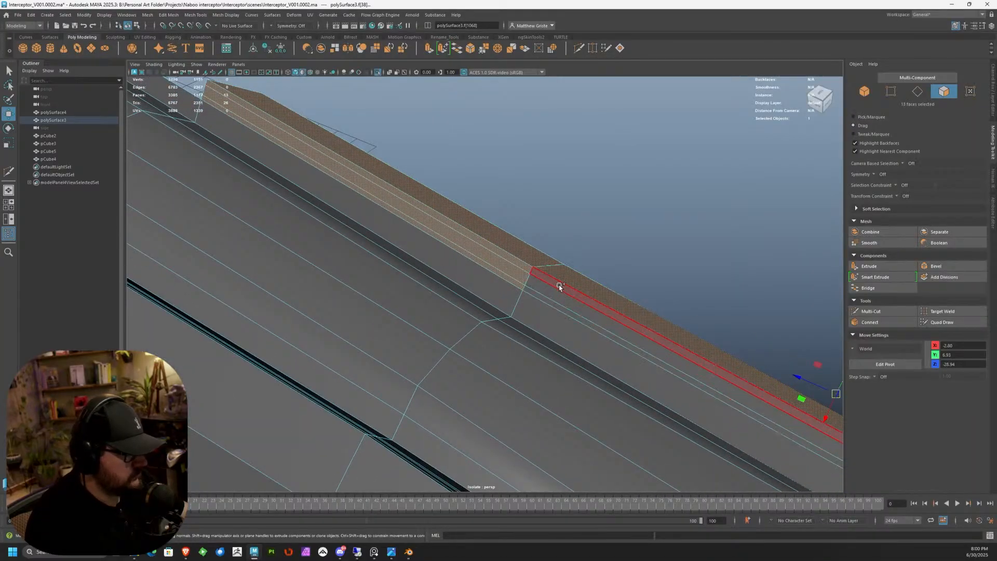
shift+drag(550, 307, 548, 308)
scroll(551, 306, down, 4)
alt+middle_drag(800, 390, 499, 244)
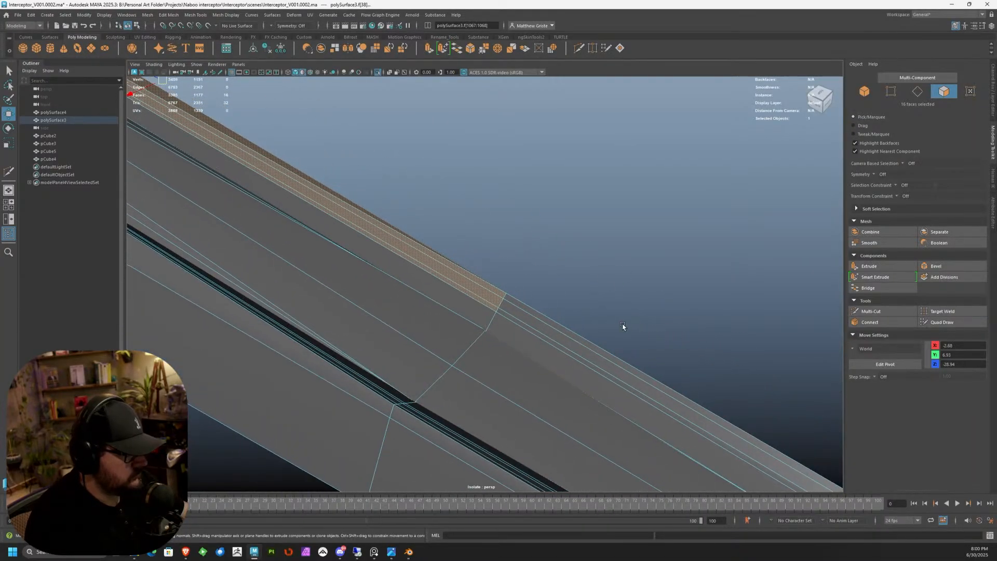
Step: Detach the selected nose side faces from the fuselage mesh
alt+drag(624, 327, 494, 316)
key(f)
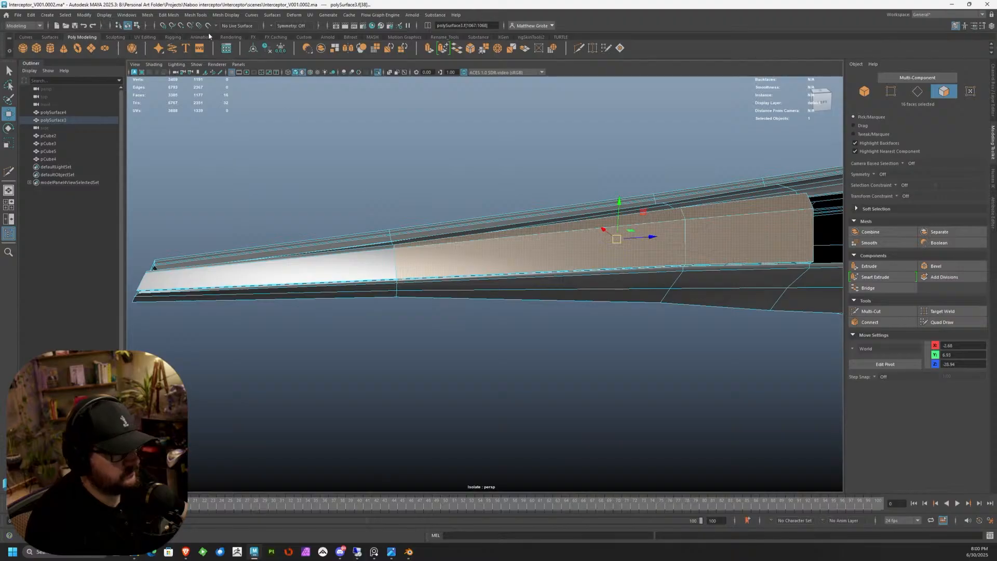
click(196, 15)
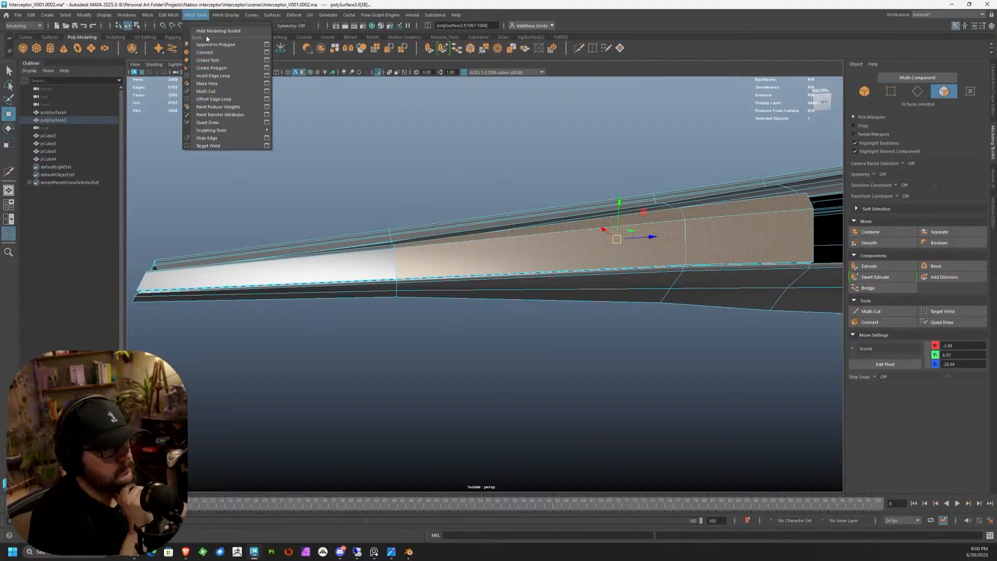
mouse_move(169, 14)
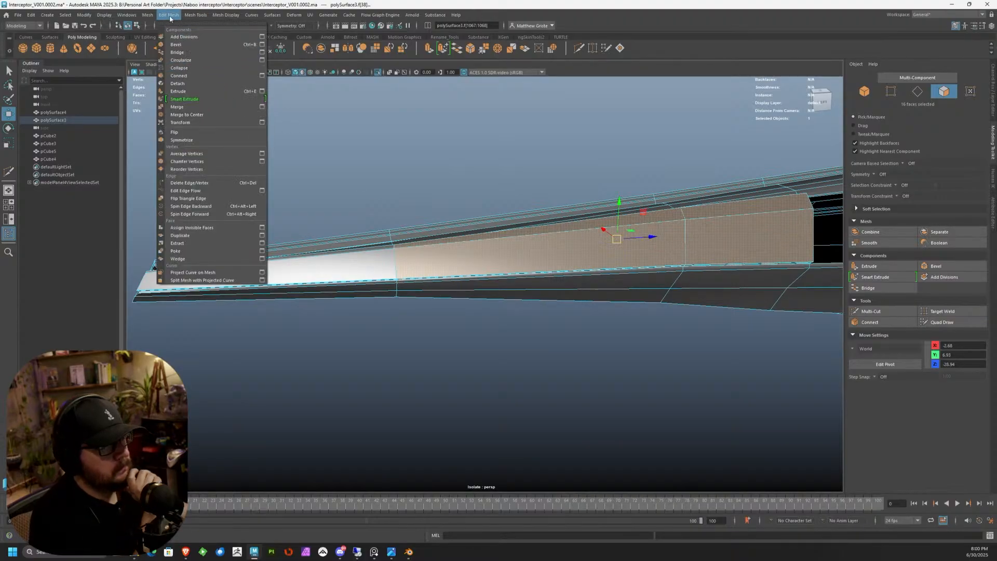
click(185, 83)
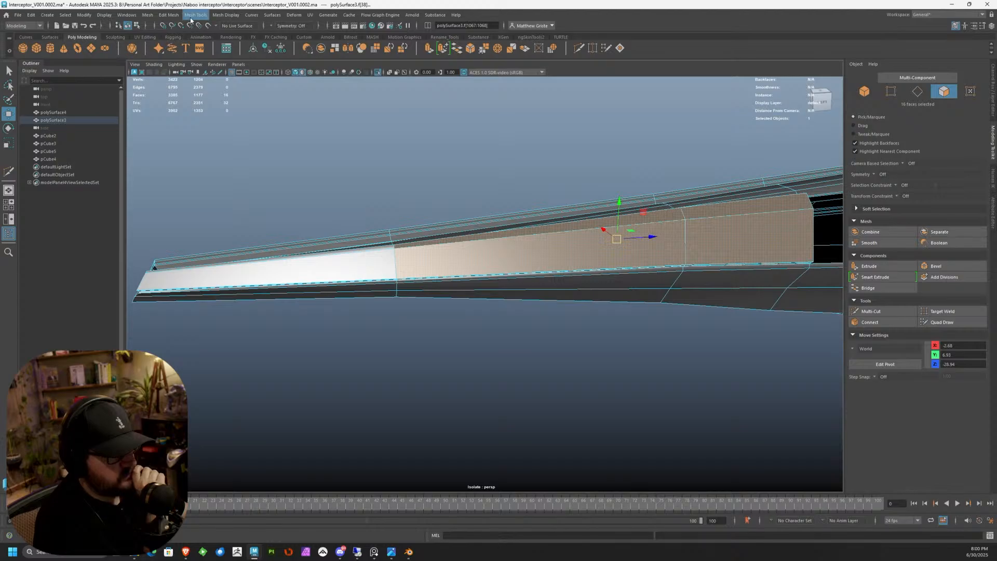
Step: Separate the detached nose side faces into their own object
click(191, 16)
click(192, 14)
click(169, 15)
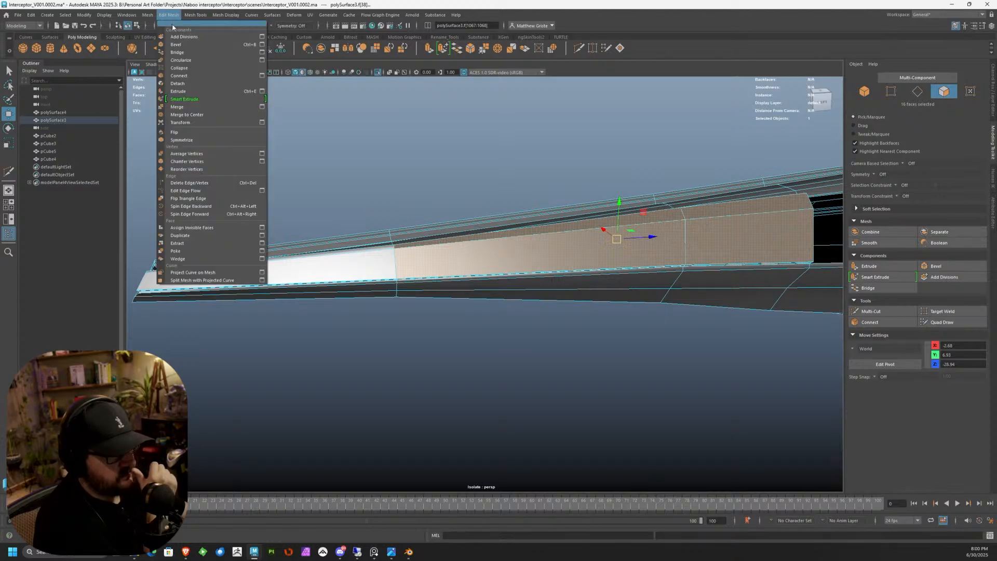
mouse_move(146, 15)
click(161, 44)
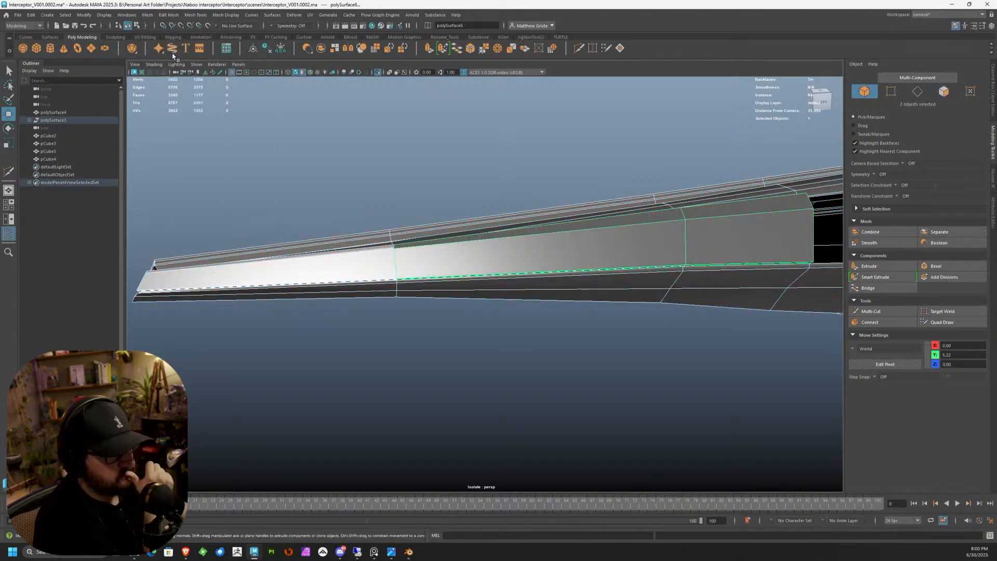
Step: Move the two separated meshes out of their group to the scene's top level and delete the leftover group
click(30, 120)
click(56, 127)
ctrl+click(59, 133)
middle_drag(58, 115, 59, 117)
click(59, 120)
click(60, 127)
click(61, 136)
key(Delete)
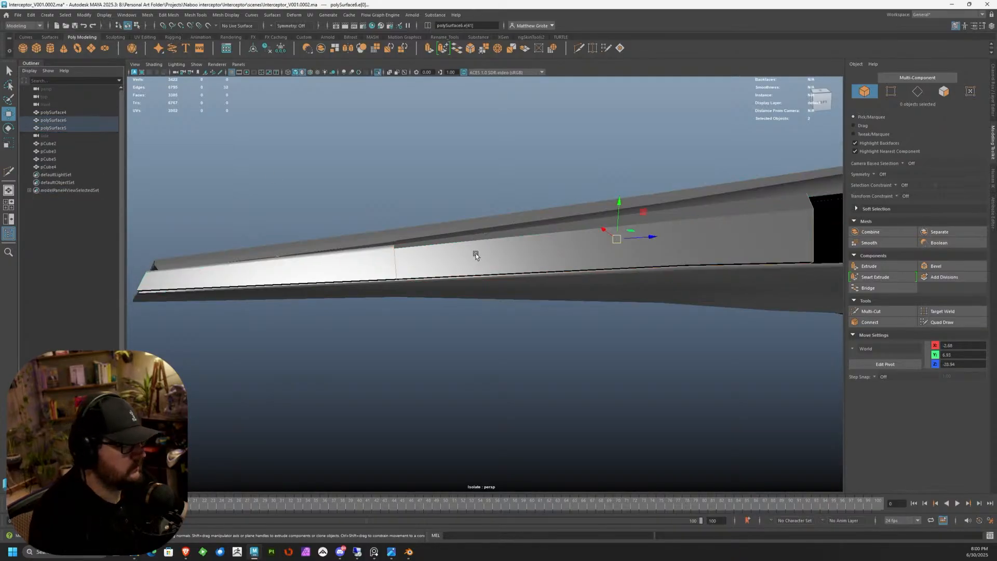
Step: Select the separated nose side panel and turn off isolation to show the whole ship
click(476, 254)
mouse_move(481, 248)
alt+mouse_down()
mouse_move(414, 236)
mouse_move(479, 257)
mouse_move(473, 240)
alt+mouse_up()
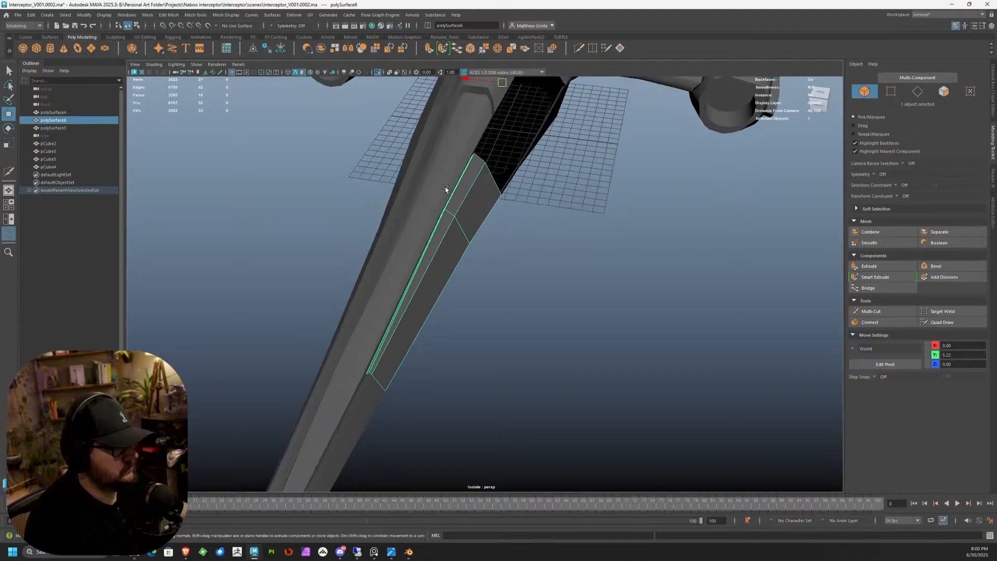
click(196, 64)
mouse_move(208, 80)
click(299, 79)
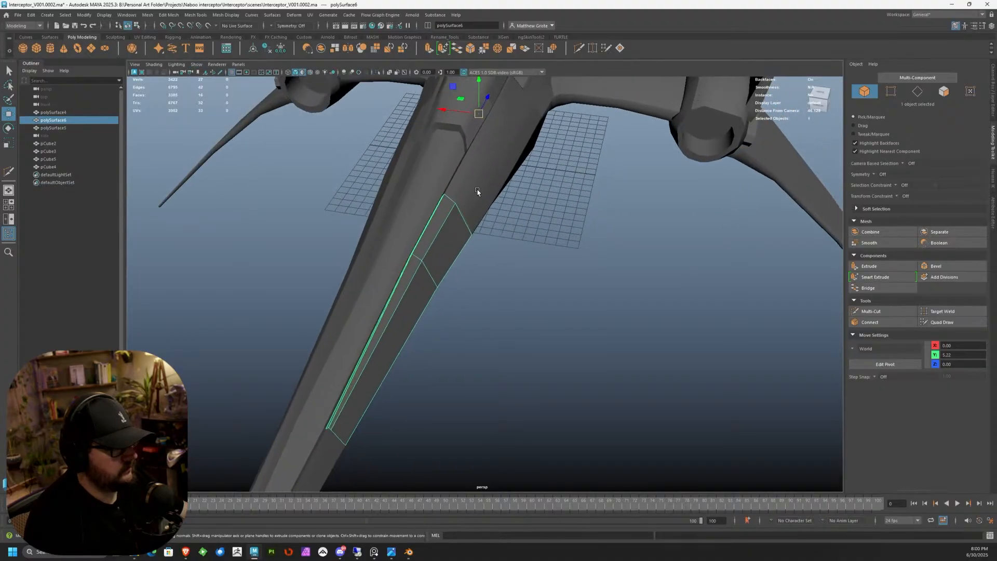
Step: Isolate the nose side panel together with the adjoining fuselage side panel and examine the seam between them
shift+click(494, 227)
key(ctrl+1)
alt+drag(493, 227, 680, 231)
scroll(679, 232, down, 2)
alt+drag(631, 281, 649, 262)
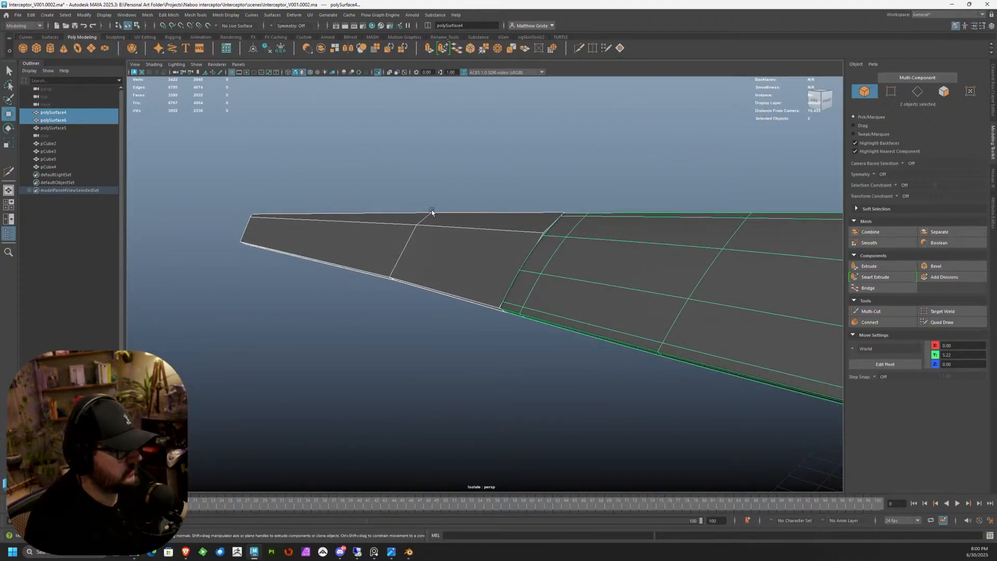
alt+drag(459, 268, 622, 230)
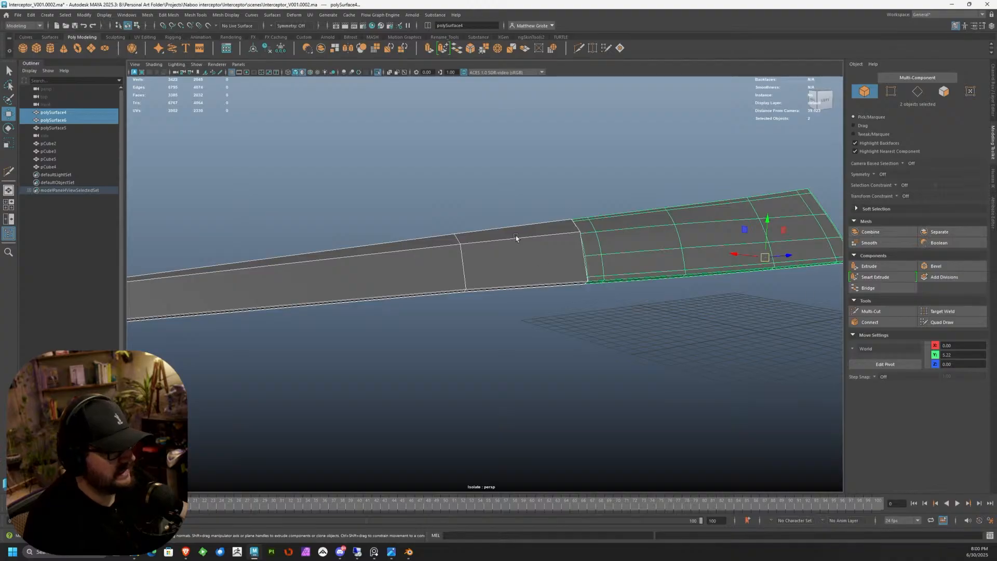
scroll(574, 244, up, 3)
right_drag(519, 211, 503, 208)
scroll(465, 219, down, 2)
alt+drag(465, 219, 536, 167)
Step: Extrude the two border edges at the nose side panel's forward end inward in several passes to form an end flange
right_drag(461, 204, 460, 166)
double_click(480, 204)
click(429, 50)
alt+drag(460, 148, 590, 150)
drag(707, 124, 691, 145)
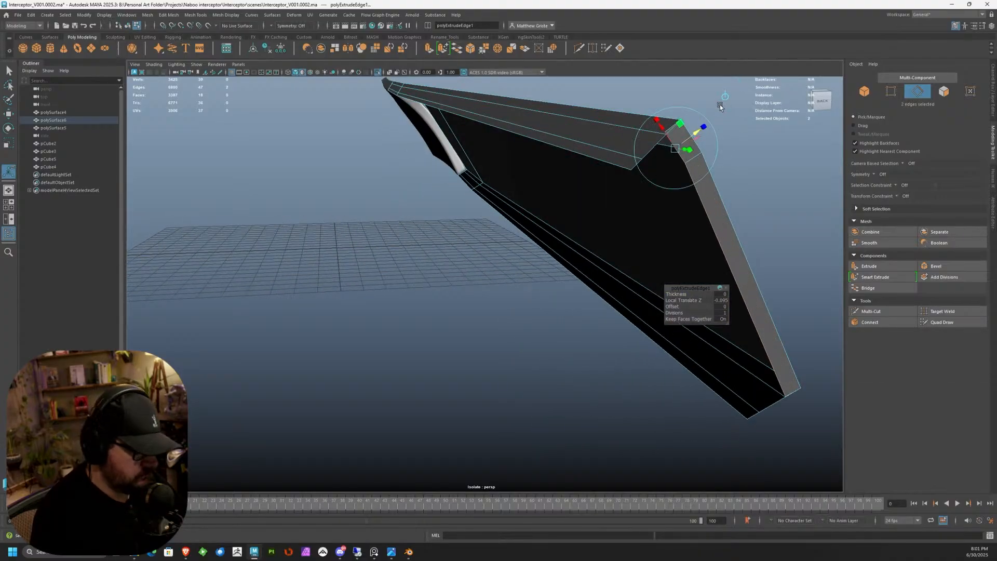
shift+drag(668, 156, 619, 194)
Step: Weld the forward end flange's corner vertices onto the matching vertices of the long side flanges with Target Weld
right_drag(642, 178, 666, 182)
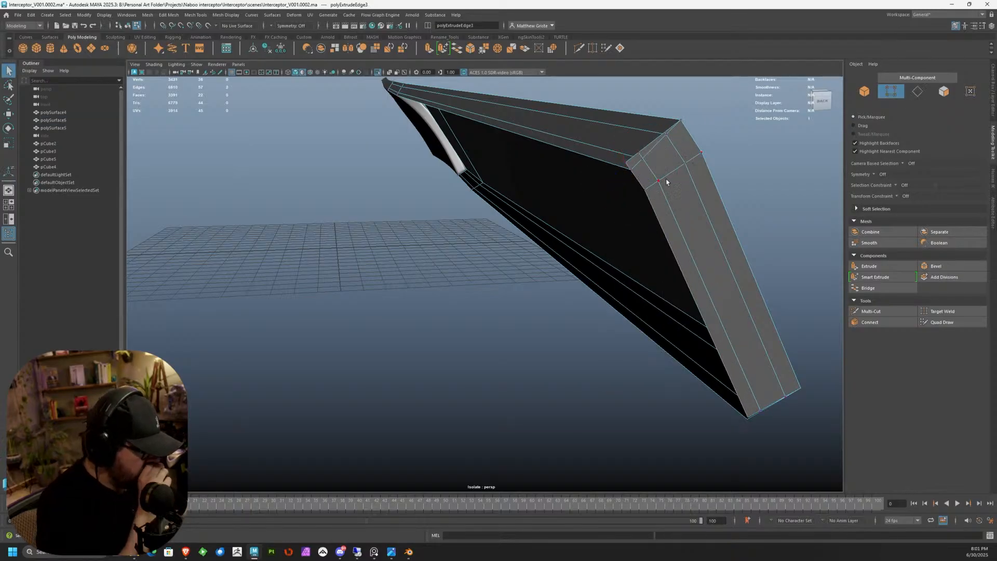
click(961, 314)
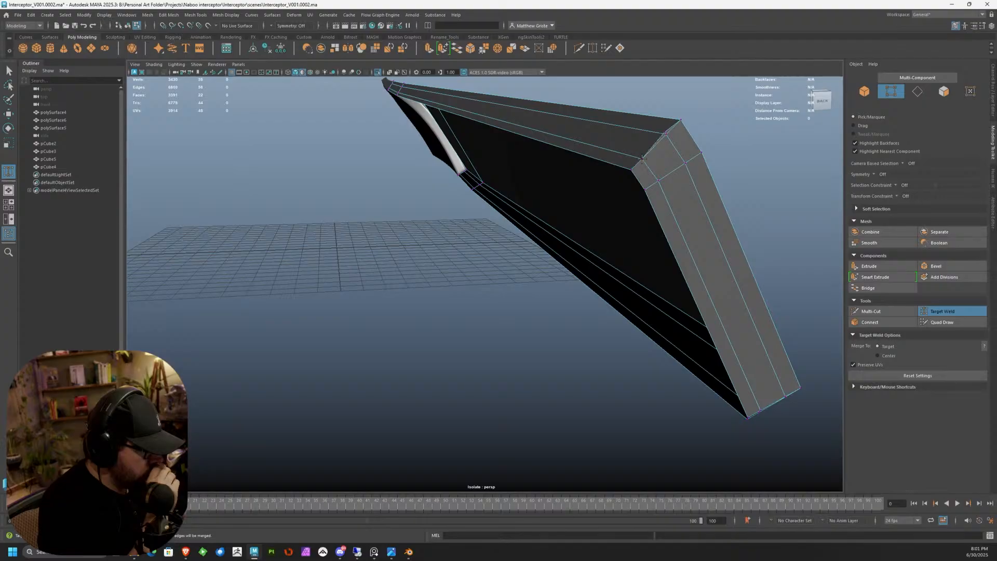
alt+drag(669, 154, 584, 203)
alt+middle_drag(584, 202, 588, 221)
alt+drag(589, 221, 530, 263)
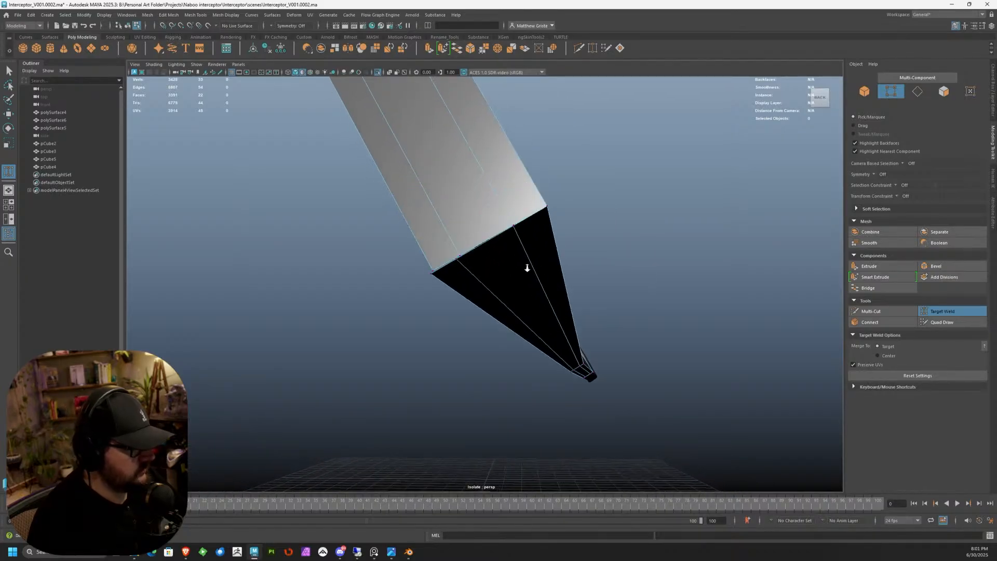
drag(427, 266, 441, 257)
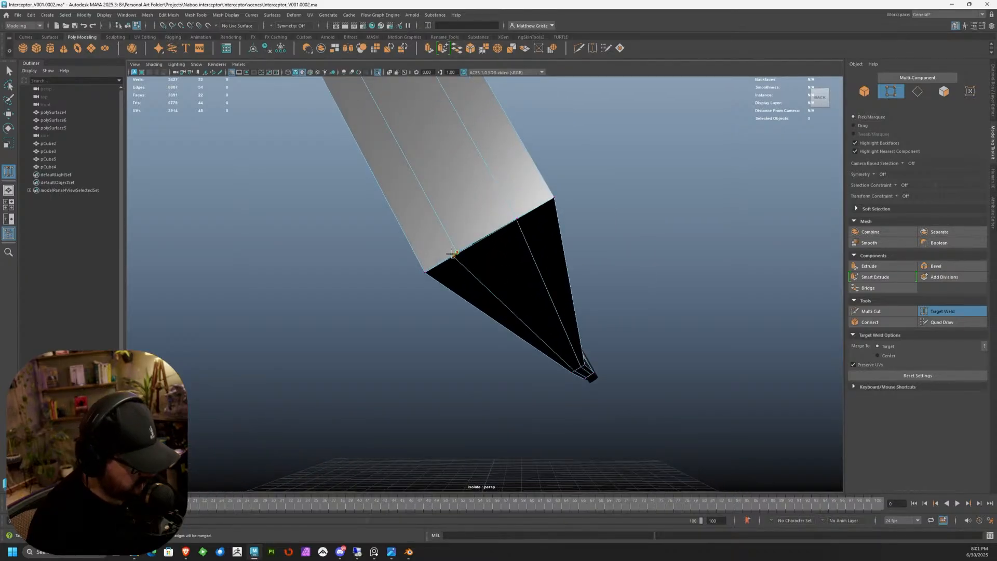
alt+drag(504, 223, 485, 183)
alt+middle_drag(485, 182, 460, 174)
alt+drag(460, 174, 645, 225)
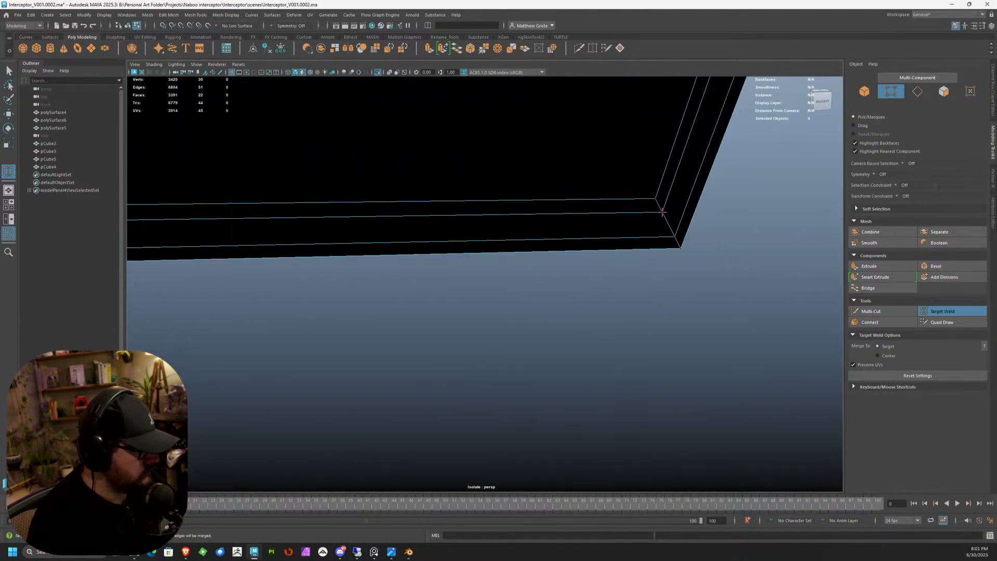
Step: Check the panel's welded corners in smooth preview and return to the unsmoothed display
key(2)
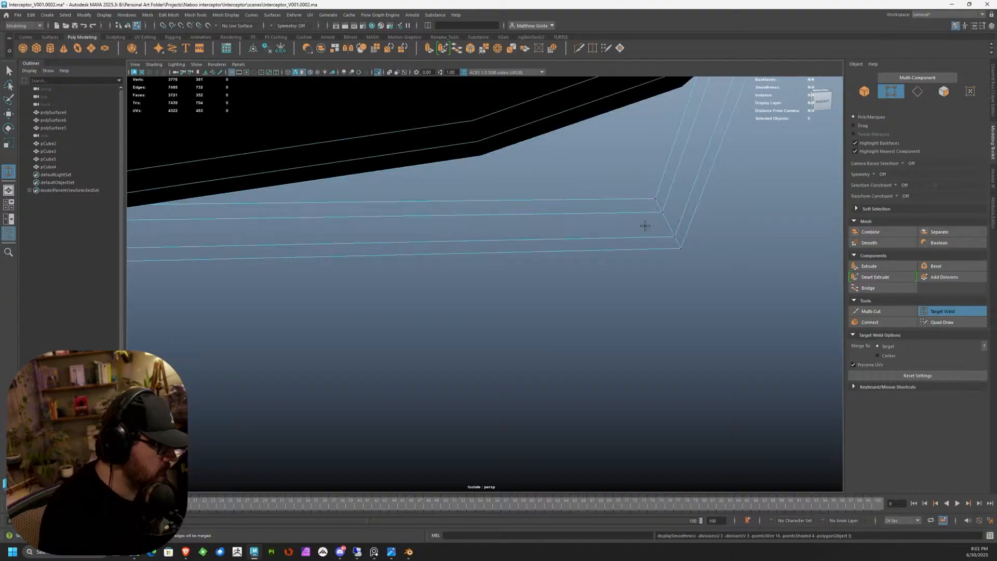
scroll(634, 202, down, 5)
scroll(578, 210, up, 3)
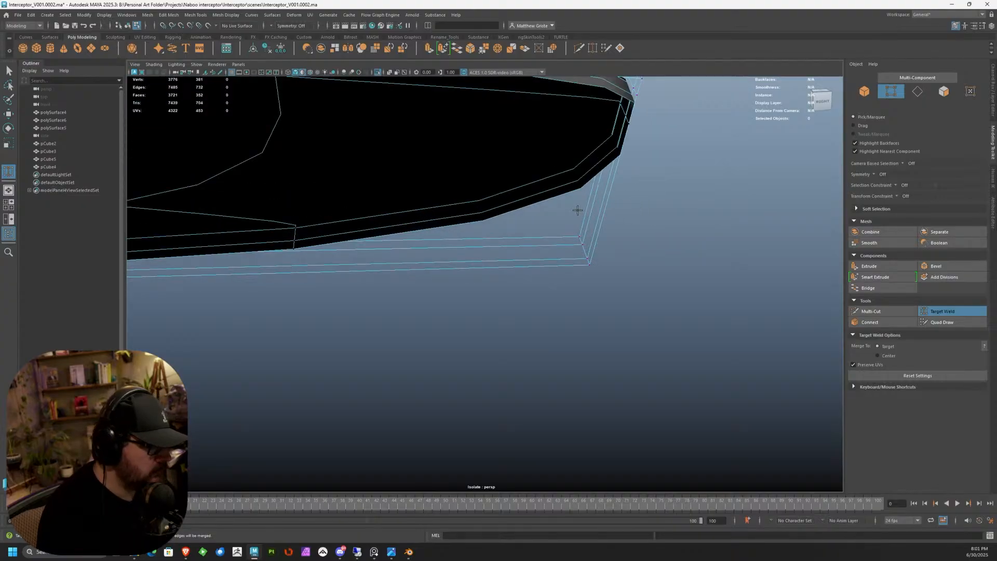
key(1)
Step: Select the nose side panel and isolate it without the adjoining fuselage panel
scroll(578, 211, down, 4)
alt+middle_drag(578, 212, 759, 187)
alt+middle_drag(556, 228, 716, 235)
alt+drag(613, 235, 575, 242)
alt+middle_drag(401, 229, 530, 283)
right_drag(424, 207, 467, 191)
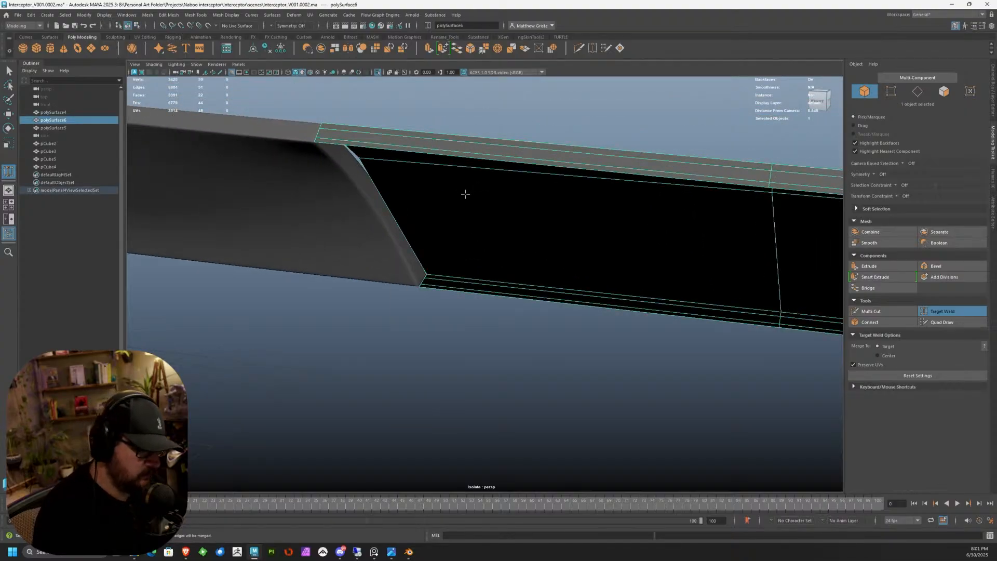
key(q)
scroll(483, 179, down, 10)
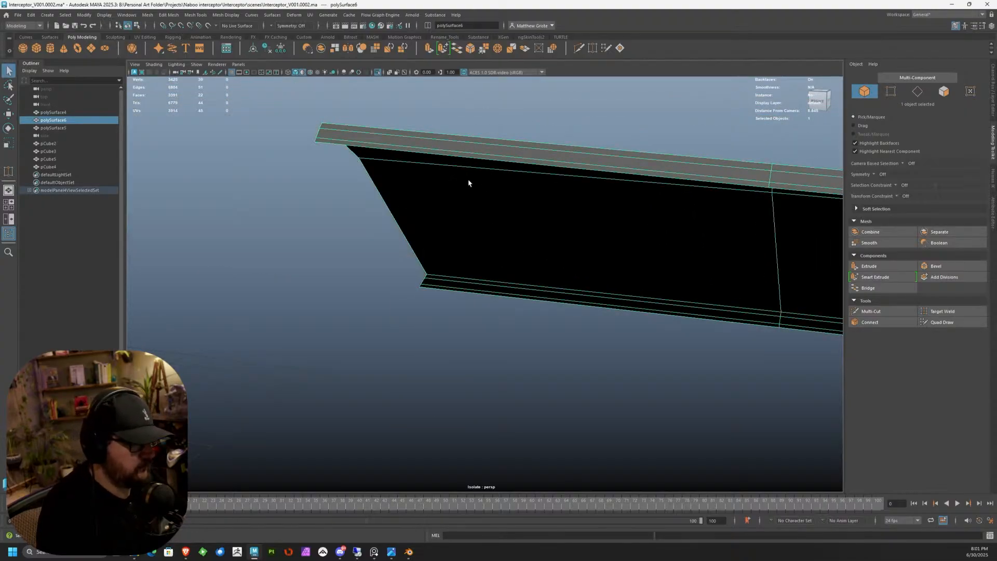
Step: Extrude the two border edges at the panel's rear end inward in three passes to form a matching end flange
alt+drag(717, 185, 587, 204)
right_drag(545, 182, 545, 162)
click(544, 182)
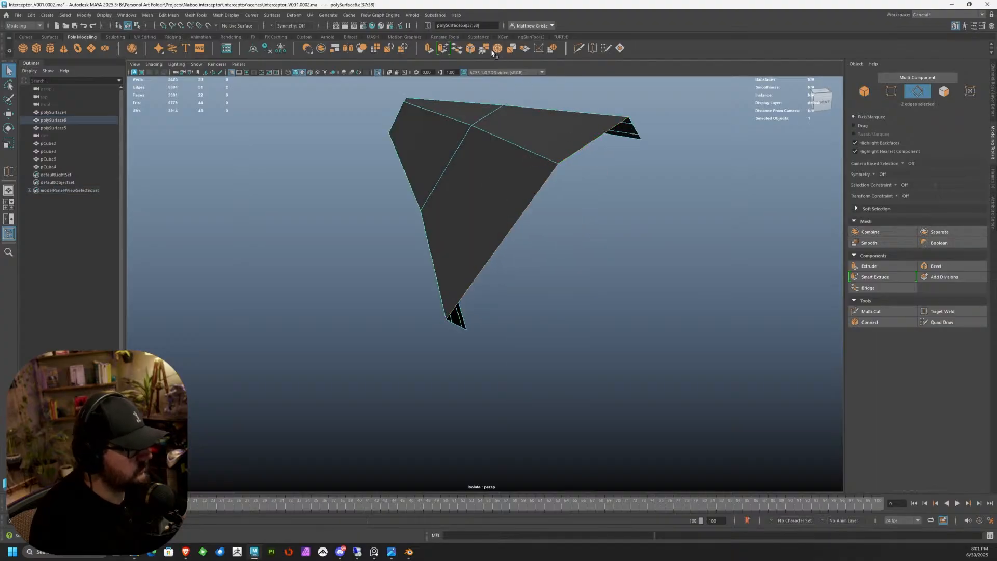
key(ctrl+z)
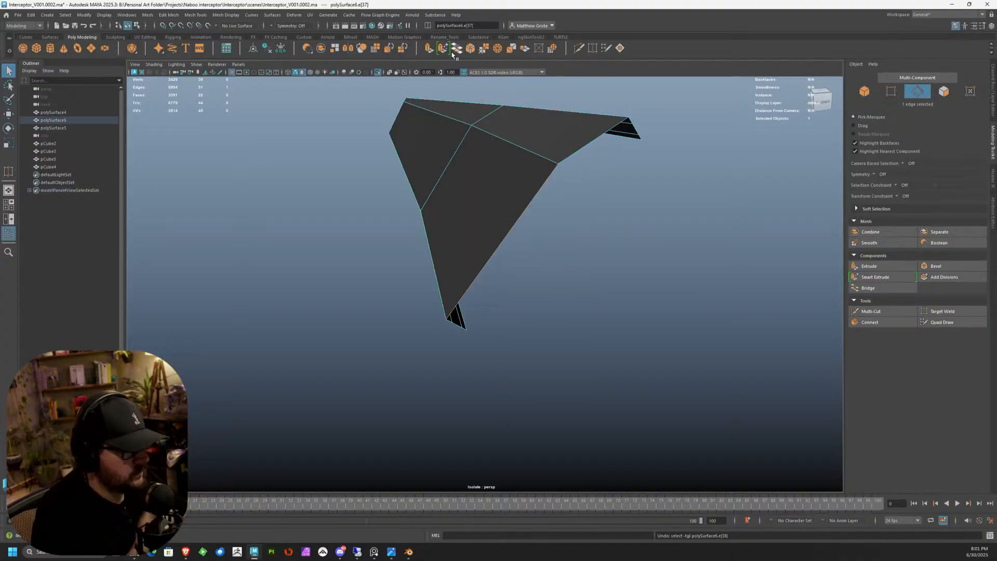
click(428, 49)
key(ctrl+z)
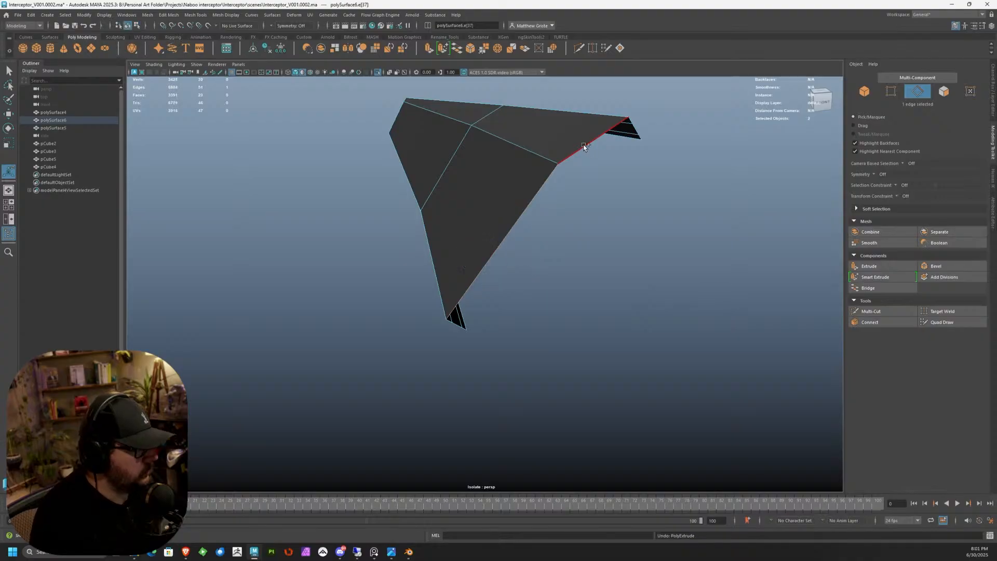
key(ctrl+e)
alt+drag(556, 194, 421, 302)
key(ctrl+e)
key(ctrl+e)
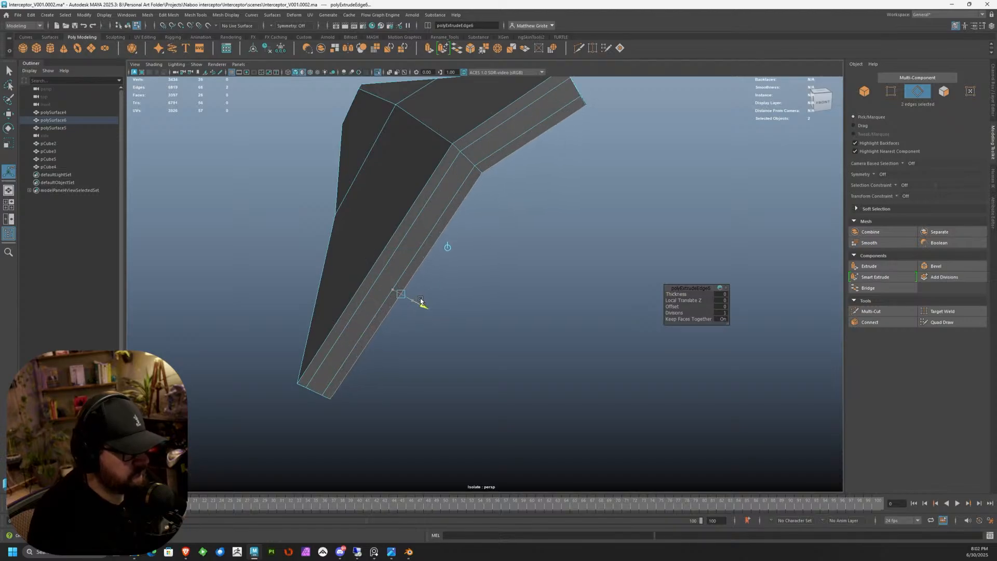
Step: Merge the overlapping flange vertex pairs at the lower corner of the panel's rear end
alt+middle_drag(386, 310, 454, 269)
alt+drag(453, 269, 546, 201)
right_drag(545, 201, 524, 192)
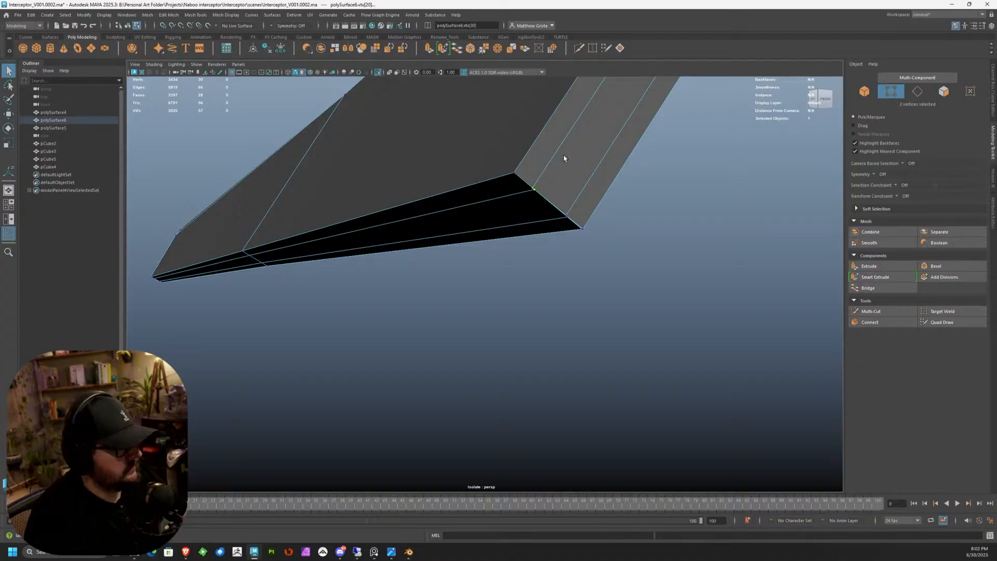
click(484, 48)
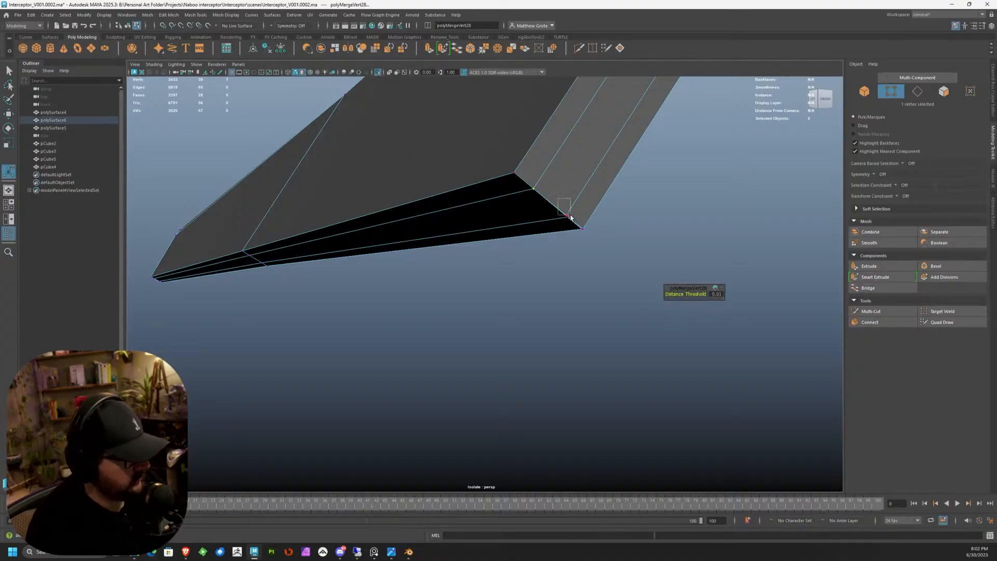
drag(570, 216, 572, 217)
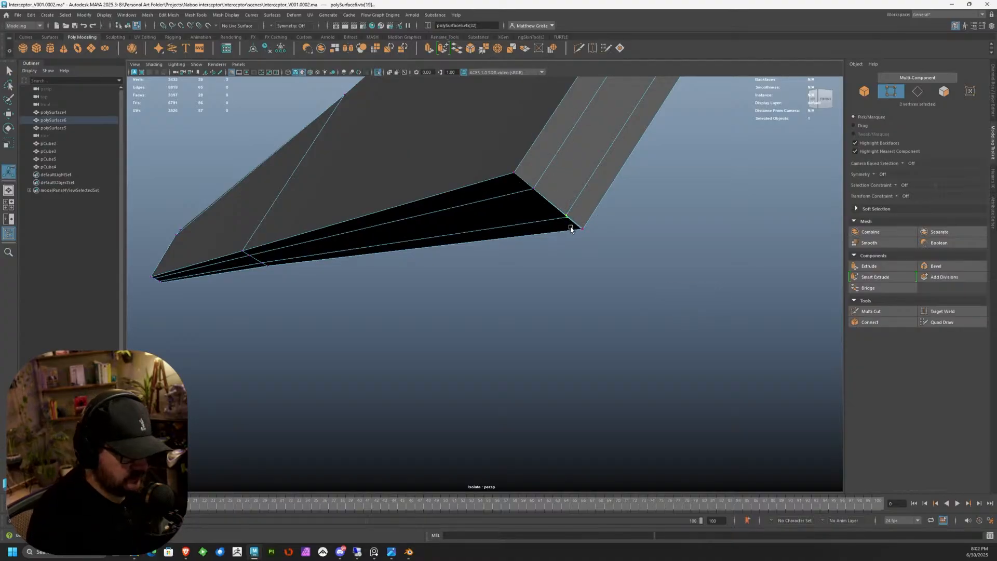
key(g)
drag(608, 265, 561, 250)
key(g)
Step: Merge the overlapping flange vertex pairs at the upper corner of the panel's rear end
alt+right_drag(561, 249, 514, 276)
mouse_move(515, 275)
alt+mouse_down()
mouse_move(578, 212)
mouse_move(504, 259)
alt+mouse_up()
alt+right_drag(504, 259, 537, 200)
alt+drag(536, 200, 502, 240)
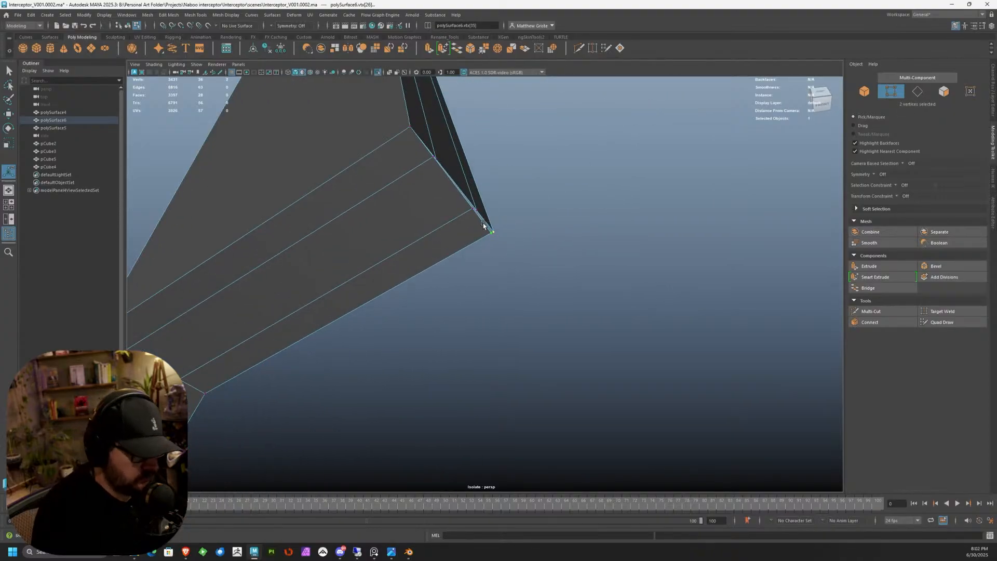
key(g)
drag(483, 198, 465, 217)
key(g)
key(g)
drag(418, 170, 445, 180)
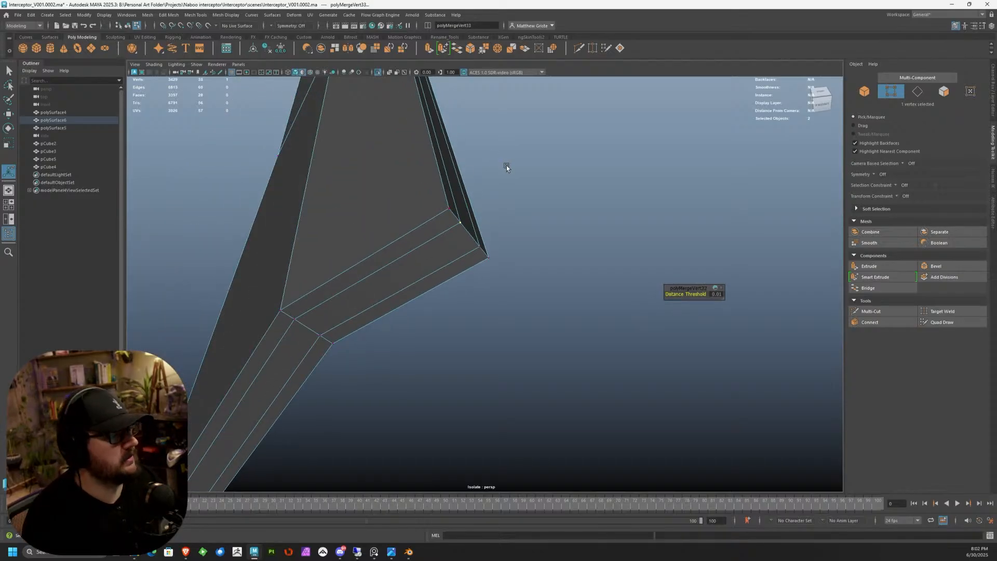
Step: Close the panel's open inner side with Quad Fill Hole, starting from the inner corner vertex at the rear end
scroll(506, 165, down, 4)
alt+drag(506, 165, 462, 251)
alt+middle_drag(461, 250, 422, 182)
alt+drag(422, 182, 465, 196)
right_drag(410, 201, 379, 196)
click(380, 192)
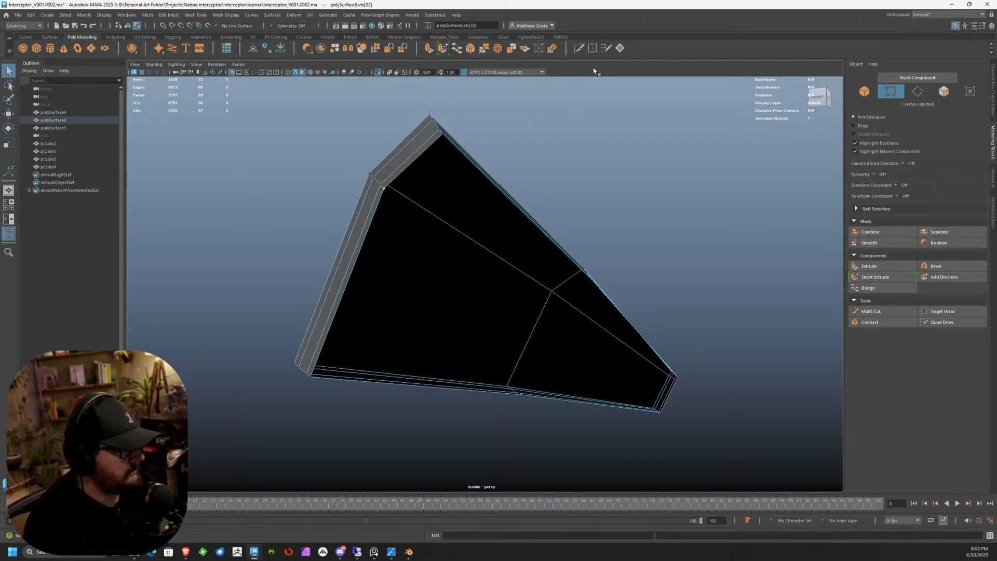
click(620, 49)
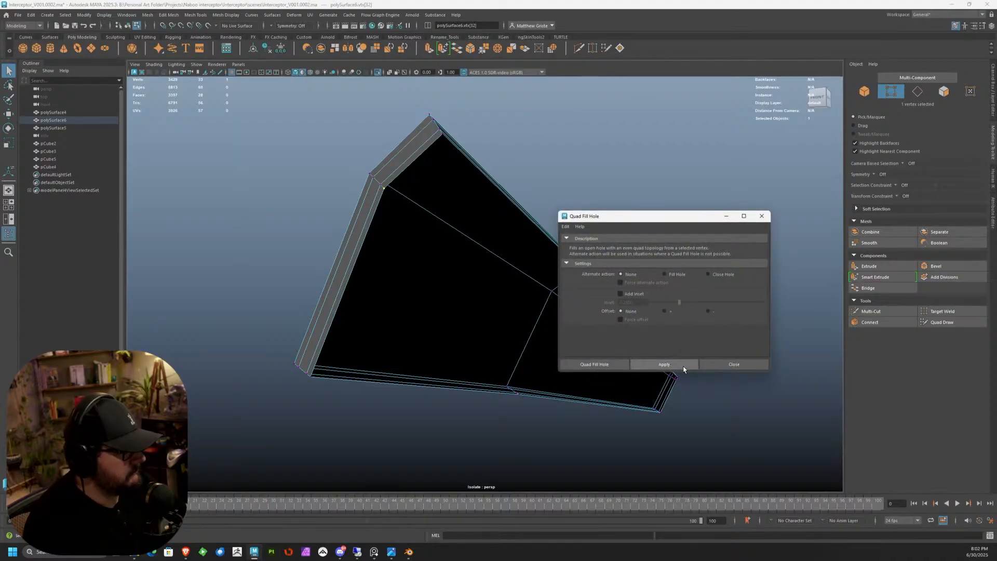
click(678, 366)
click(762, 216)
Step: Set the transform constraint to Edge and slide the inner fill's middle vertex into line with the cross edges
alt+drag(650, 291, 670, 231)
alt+middle_drag(670, 231, 532, 228)
mouse_move(532, 228)
alt+mouse_down()
mouse_move(532, 207)
mouse_move(530, 248)
alt+mouse_up()
right_drag(583, 240, 548, 241)
click(594, 242)
mouse_move(595, 242)
alt+mouse_down()
mouse_move(502, 274)
mouse_move(538, 245)
mouse_move(591, 260)
alt+mouse_up()
key(w)
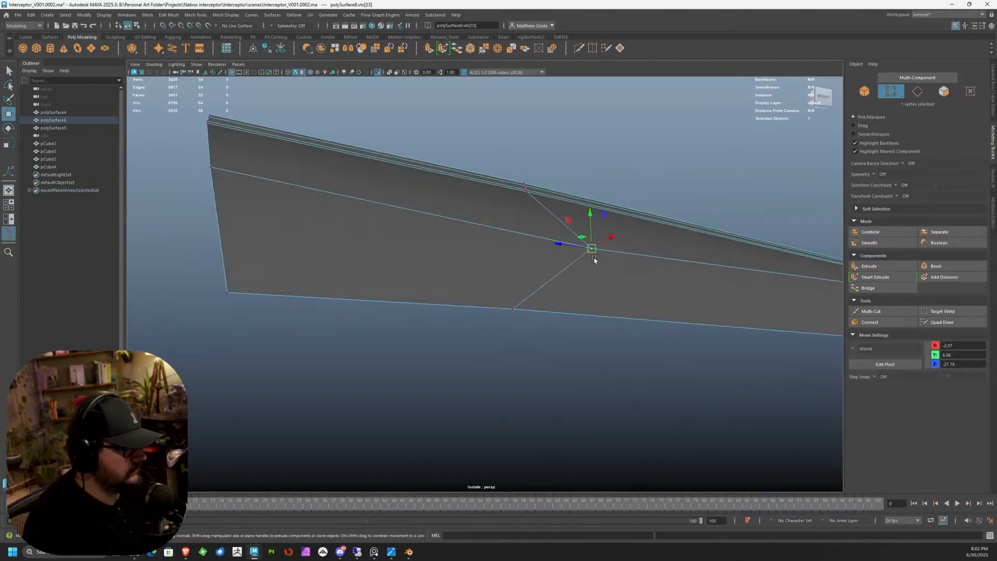
click(897, 196)
click(914, 204)
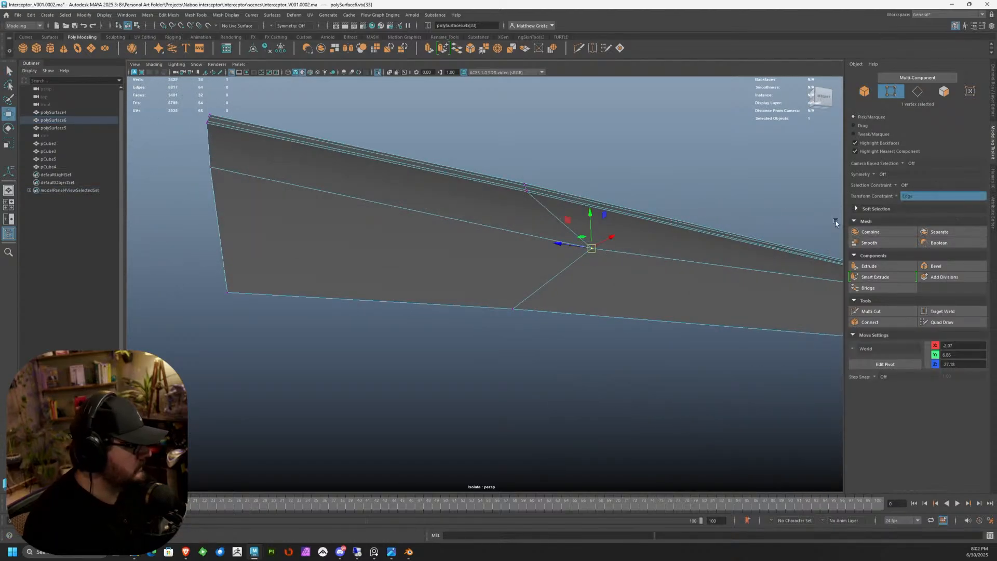
mouse_move(556, 246)
alt+mouse_down()
mouse_move(565, 241)
mouse_move(478, 237)
alt+mouse_up()
right_drag(547, 216, 577, 200)
Step: Show the whole ship again, add the adjoining fuselage side panel to the selection and isolate both panels
scroll(717, 248, down, 3)
scroll(717, 248, down, 2)
alt+drag(643, 238, 471, 283)
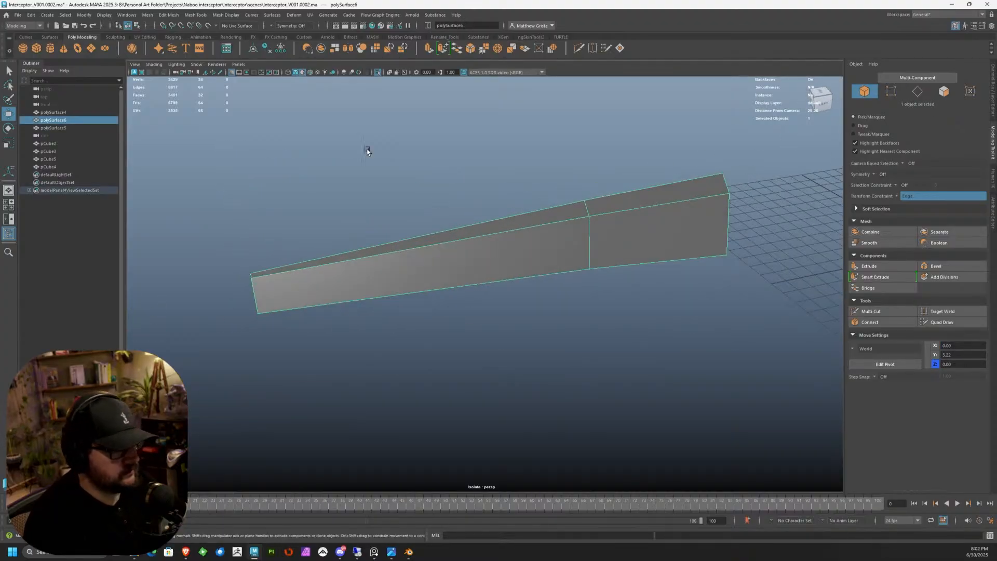
click(199, 65)
mouse_move(213, 80)
click(303, 78)
scroll(541, 165, down, 3)
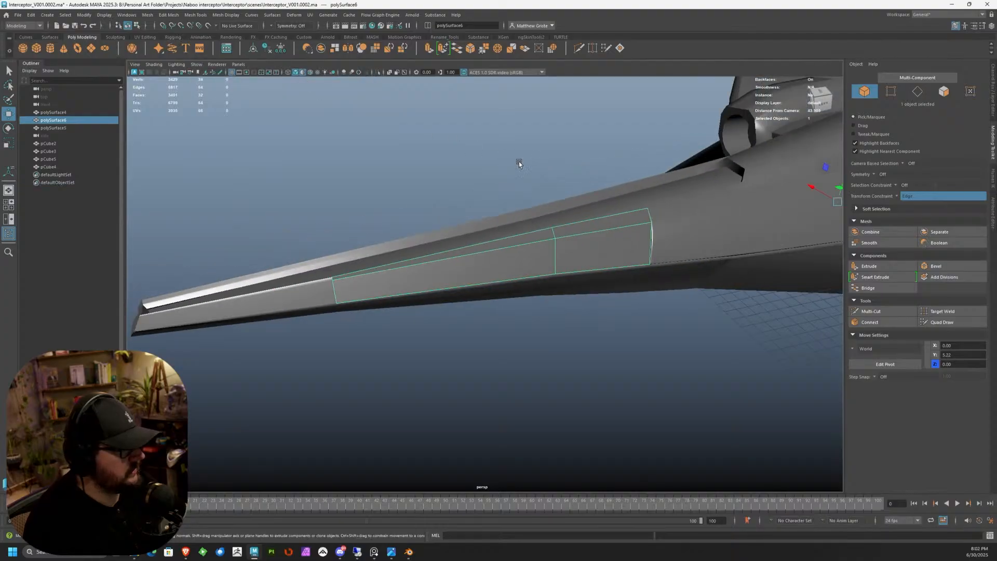
alt+middle_drag(541, 164, 456, 208)
scroll(456, 208, up, 3)
shift+click(456, 209)
key(ctrl+1)
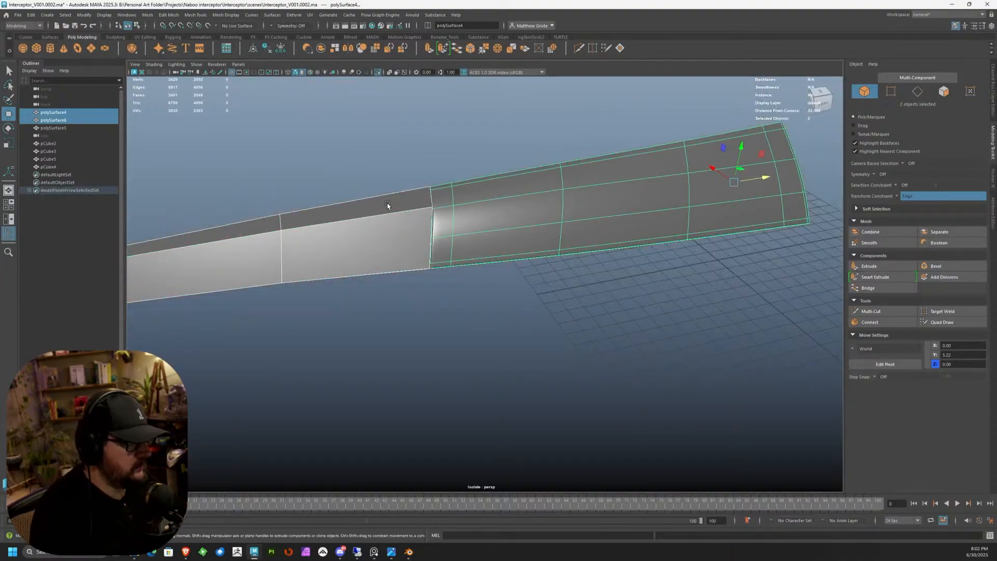
Step: Insert a lengthwise edge loop around the nose side panel with Multi-Cut, in line with the adjoining panel's edge flow
alt+drag(388, 203, 381, 225)
alt+middle_drag(381, 225, 570, 167)
alt+drag(491, 168, 540, 190)
scroll(538, 190, up, 2)
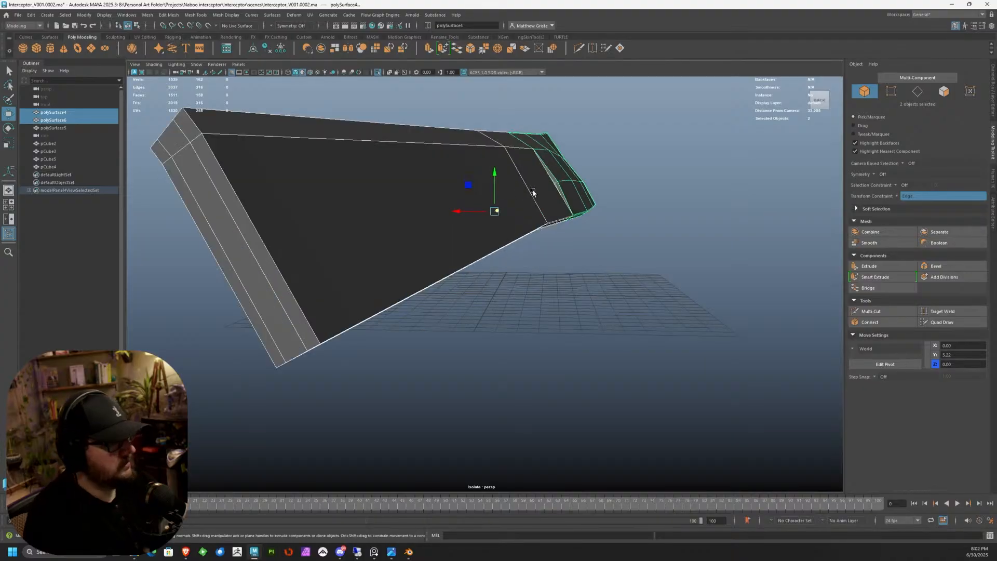
click(866, 311)
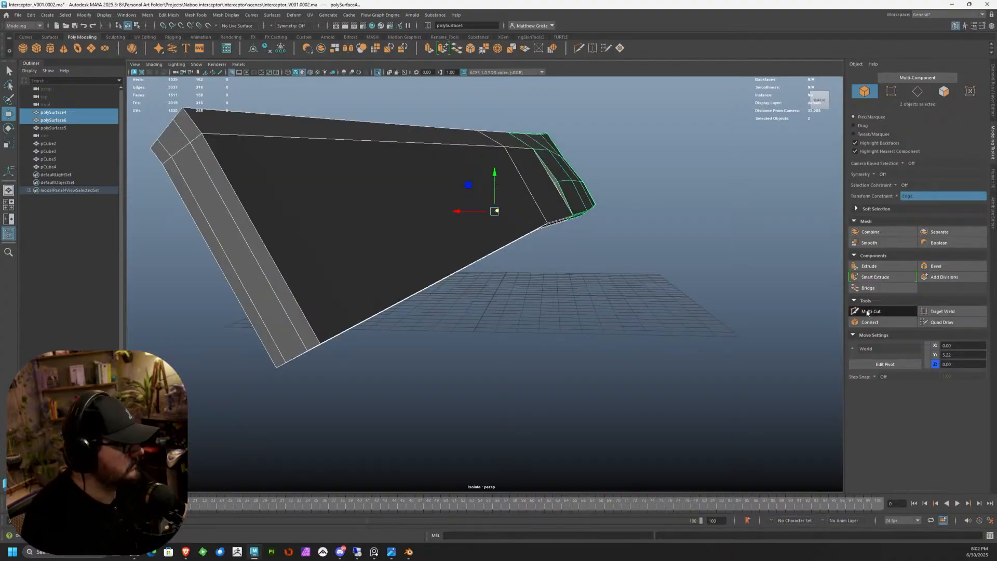
click(202, 134)
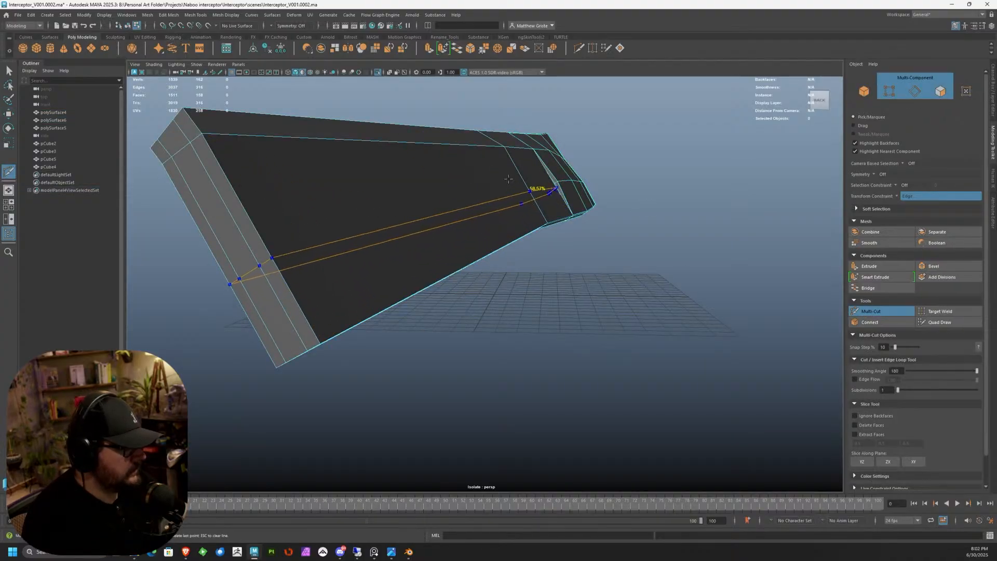
ctrl+click(528, 182)
Step: Examine how the new edge loop lines up with the adjoining panel in the side and perspective views
key(space)
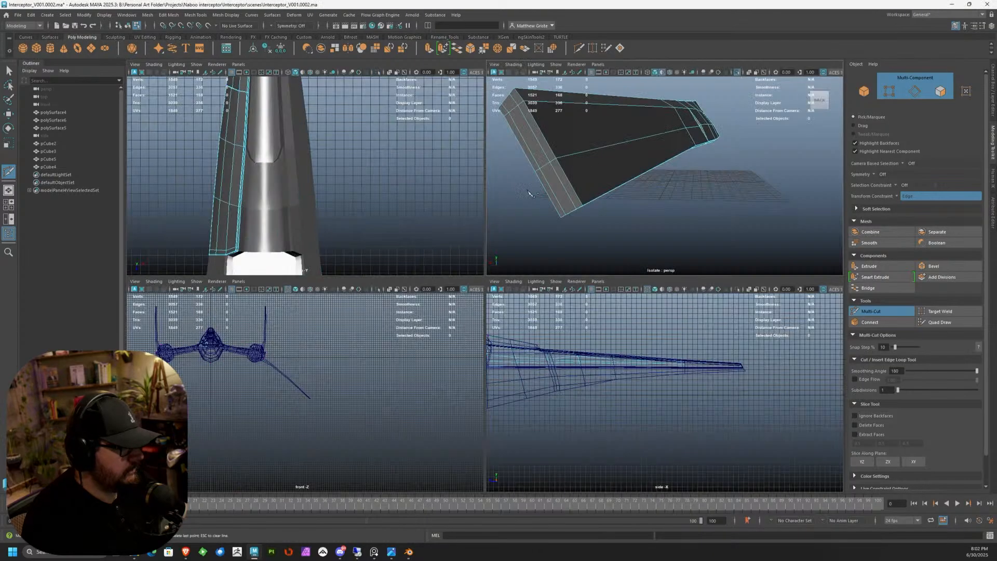
scroll(571, 364, up, 5)
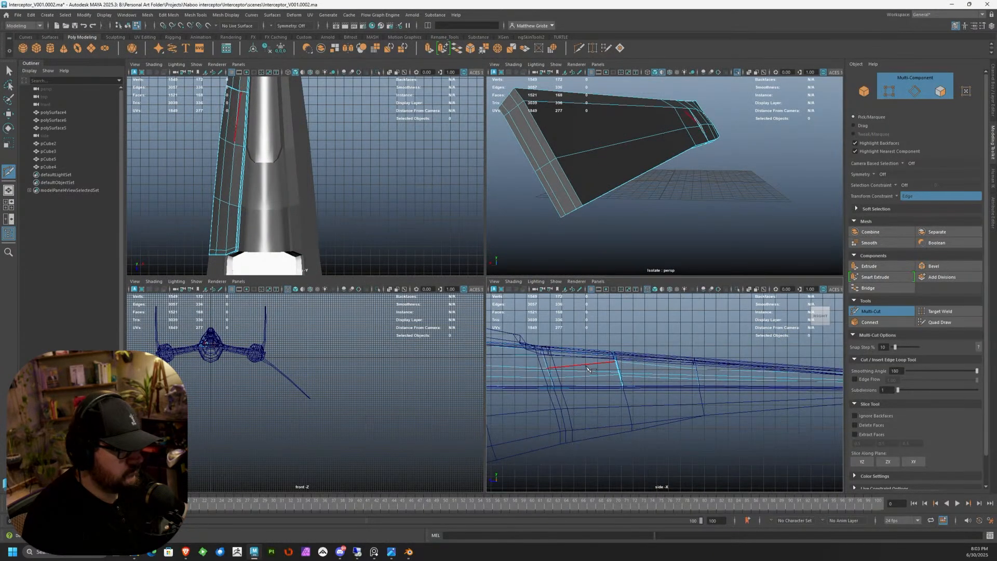
scroll(610, 183, up, 10)
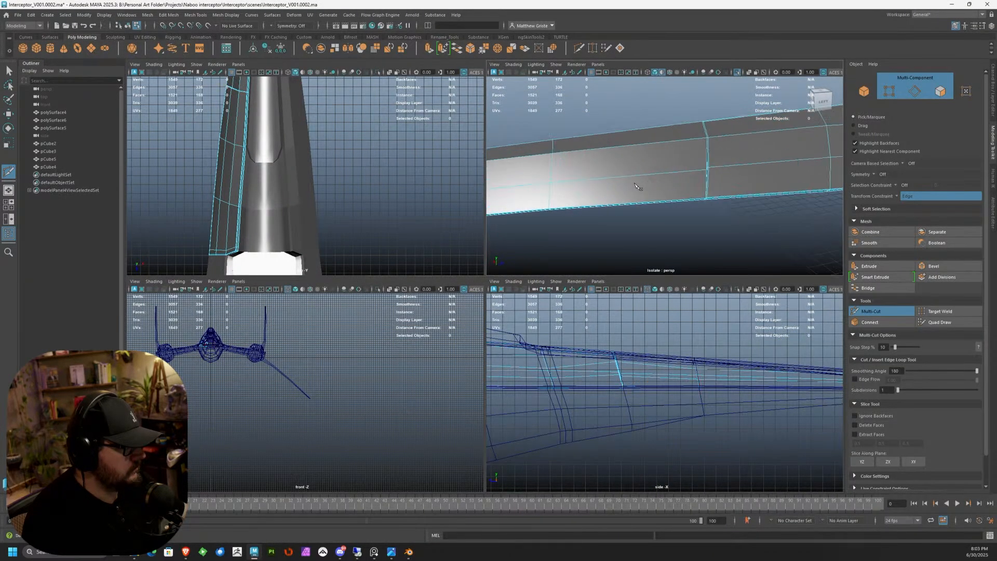
key(space)
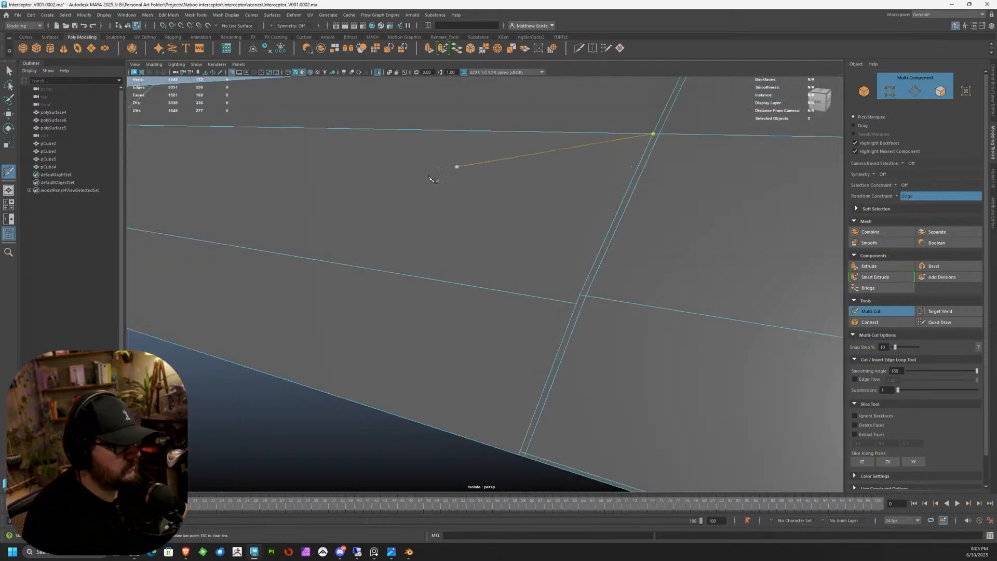
Step: Select the lengthwise edge loop on the nose side panel, turn the transform constraint off and shift the loop slightly outward and up
key(q)
right_drag(440, 273, 440, 253)
double_click(441, 282)
key(w)
alt+right_drag(511, 215, 293, 204)
drag(314, 207, 315, 204)
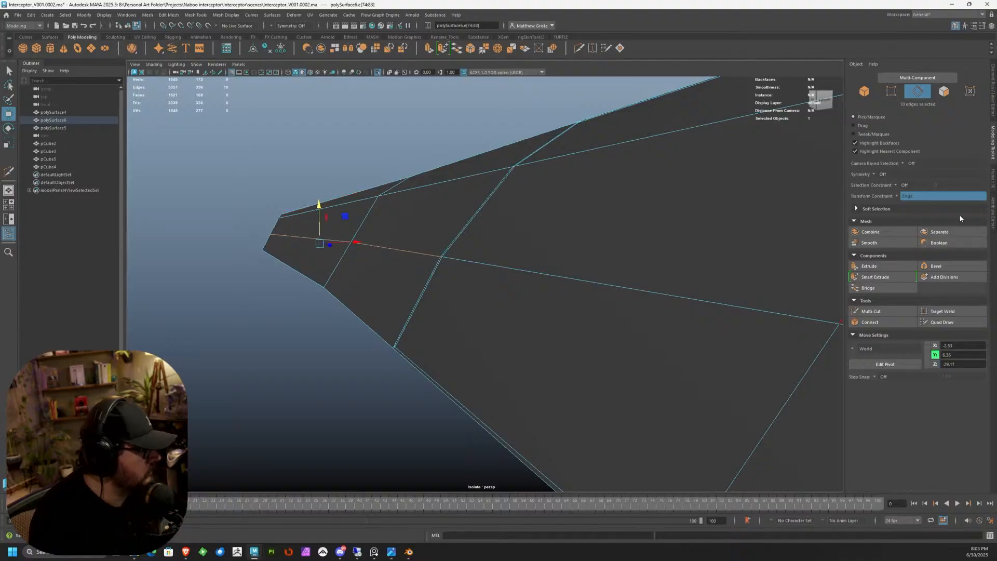
click(902, 199)
click(904, 202)
drag(356, 242, 357, 241)
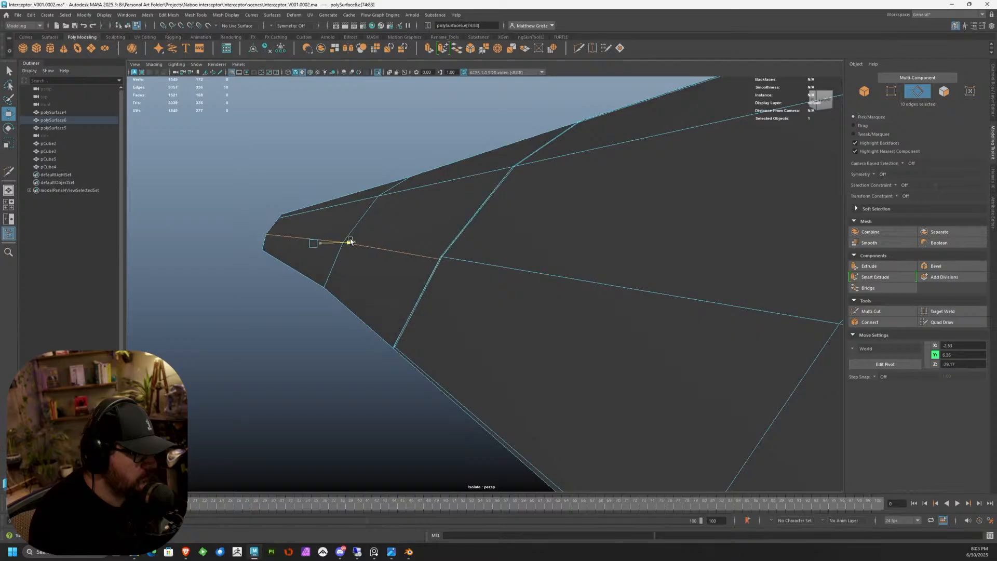
drag(314, 207, 313, 206)
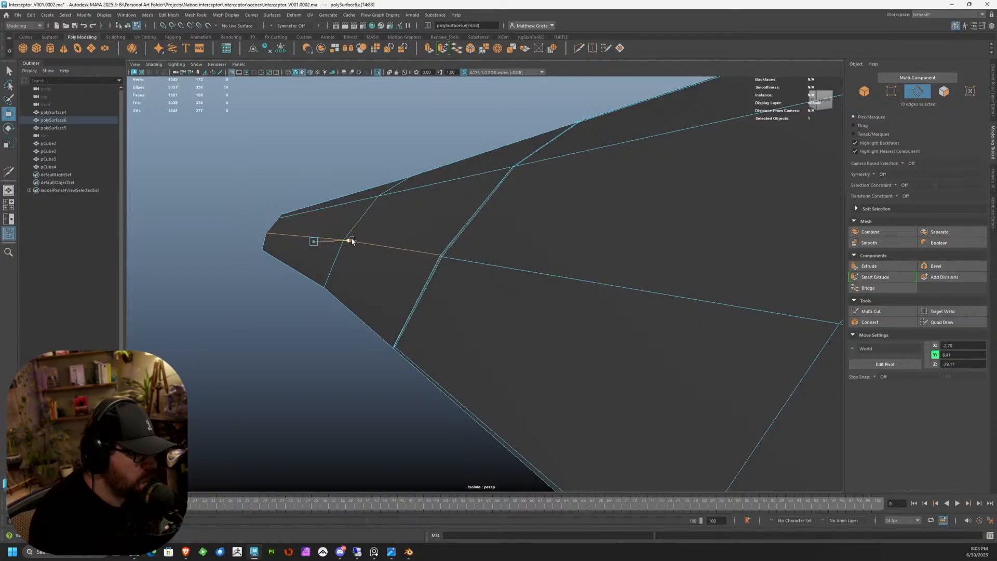
Step: Insert two cross edge loops near the nose side panel's rear end with Multi-Cut, one of them tight against the end
alt+drag(372, 305, 494, 328)
right_drag(527, 263, 559, 252)
alt+drag(576, 242, 452, 261)
scroll(452, 261, up, 2)
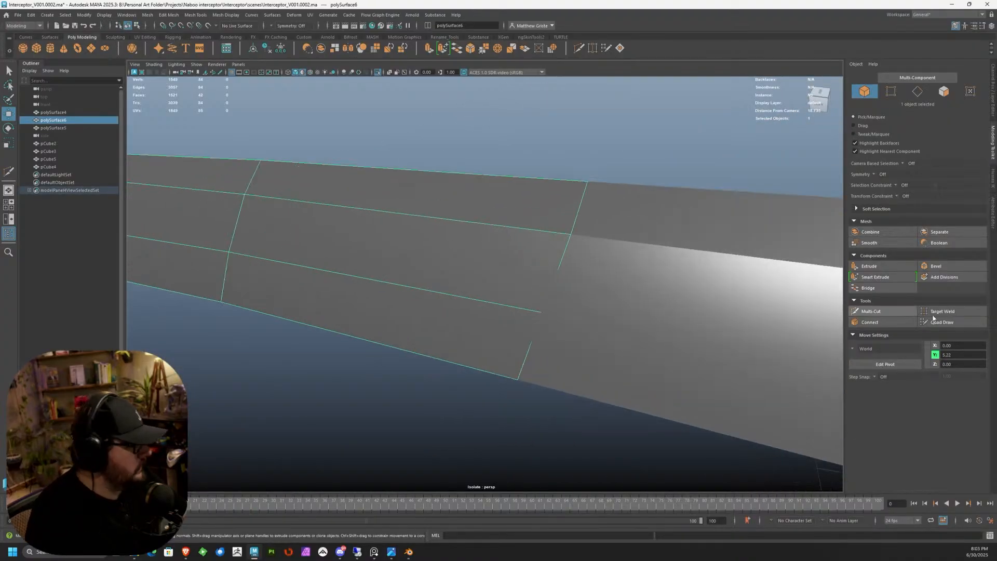
click(902, 310)
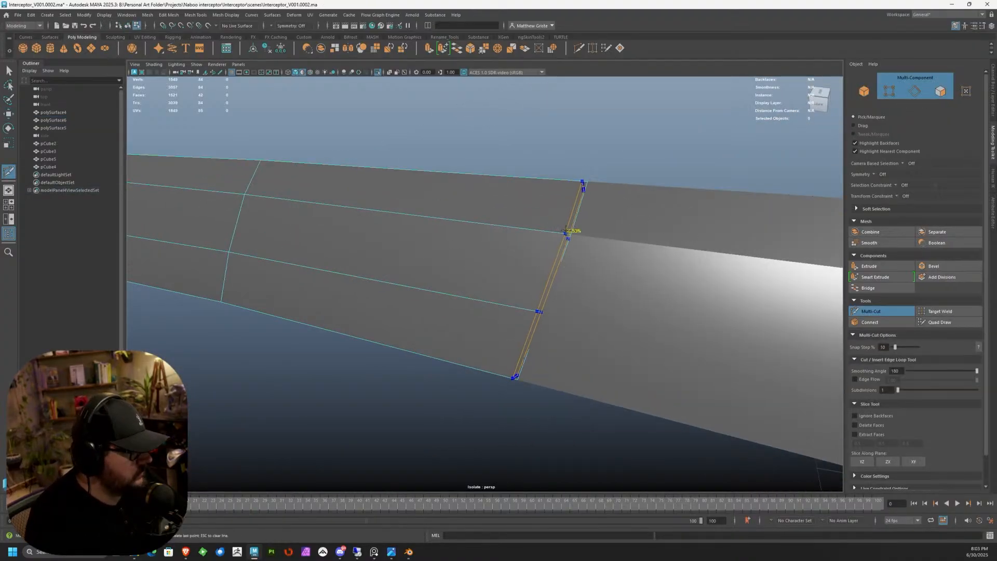
ctrl+click(487, 224)
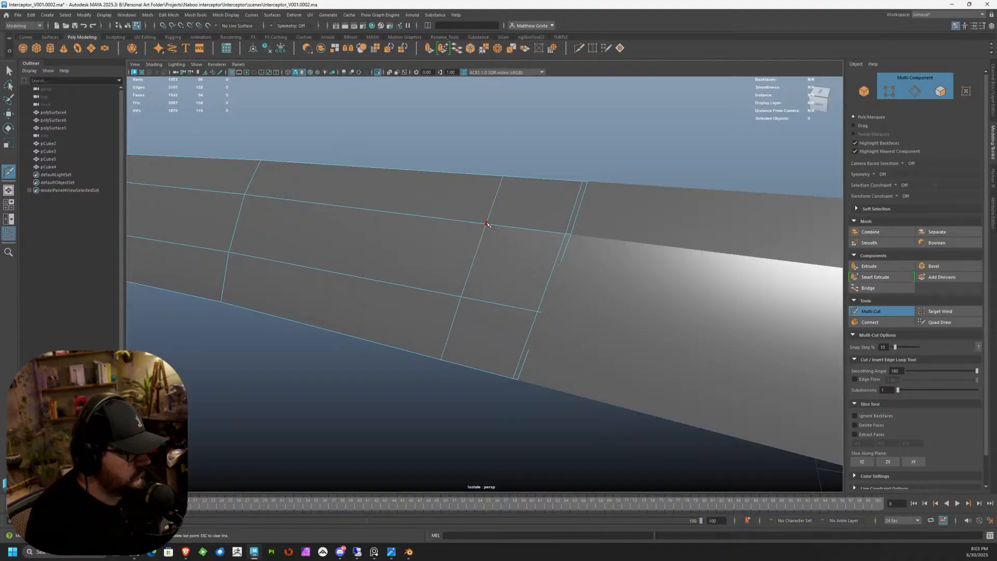
Step: Insert two cross edge loops at the nose side panel's front tip, one tight against the end and one slightly behind it
scroll(486, 223, down, 5)
alt+middle_drag(312, 228, 395, 231)
alt+drag(394, 232, 460, 238)
alt+middle_drag(363, 234, 447, 223)
scroll(447, 223, up, 4)
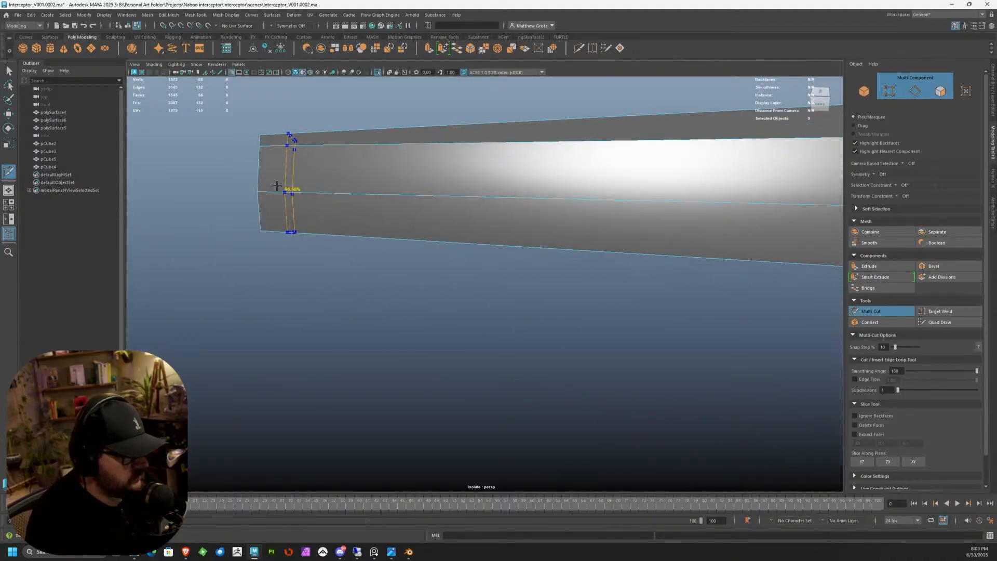
ctrl+click(263, 191)
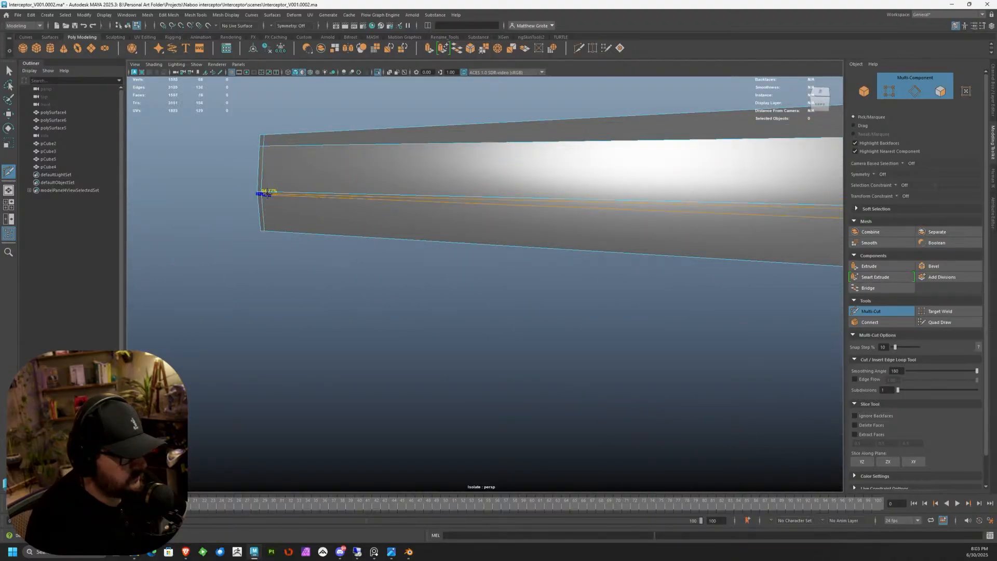
ctrl+click(295, 191)
click(293, 192)
Step: Insert supporting edge loops around the nose side panel's thickness and along its upper and lower long borders
scroll(395, 207, down, 3)
alt+drag(462, 218, 510, 225)
scroll(494, 245, down, 3)
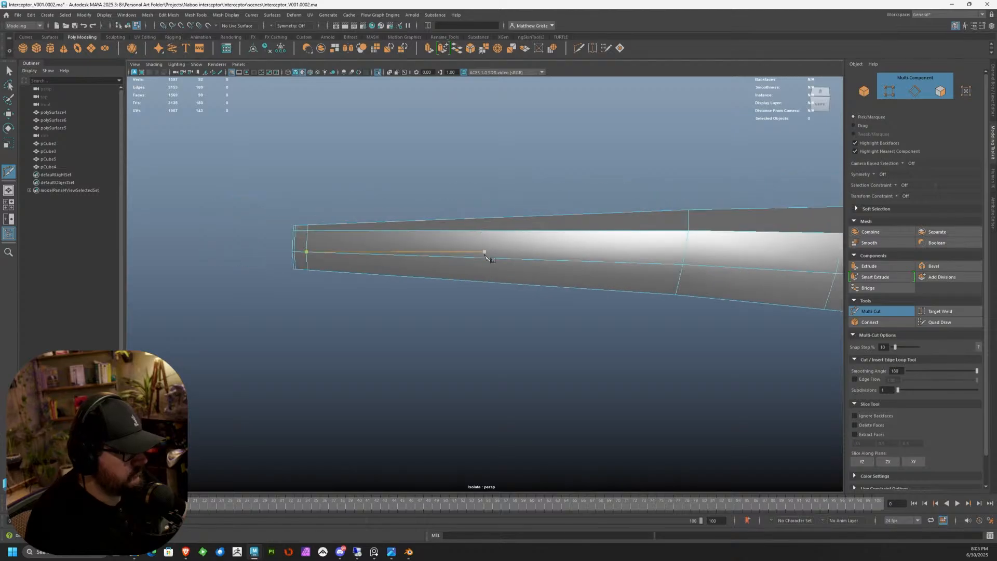
alt+drag(453, 268, 769, 172)
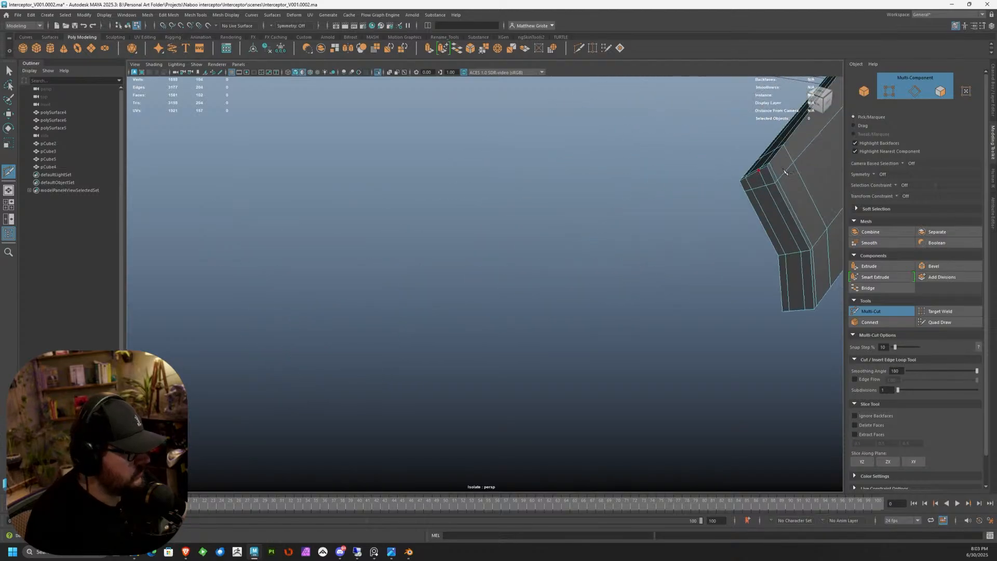
alt+middle_drag(769, 172, 622, 213)
mouse_move(622, 213)
alt+mouse_down()
mouse_move(648, 219)
mouse_move(613, 223)
alt+mouse_up()
scroll(613, 223, up, 3)
ctrl+click(662, 174)
alt+drag(662, 171, 552, 206)
ctrl+click(474, 204)
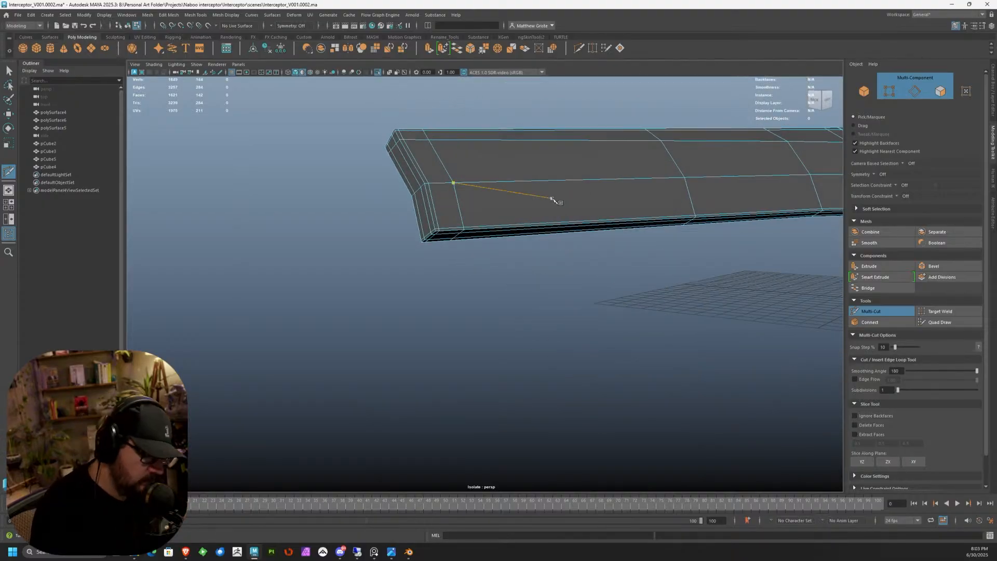
Step: Display the nose side panel and the adjoining side panel smoothed, and compare how they meet at the seam
key(q)
key(3)
right_drag(539, 174, 572, 162)
alt+drag(623, 218, 452, 278)
click(667, 254)
alt+right_drag(452, 279, 525, 265)
click(720, 207)
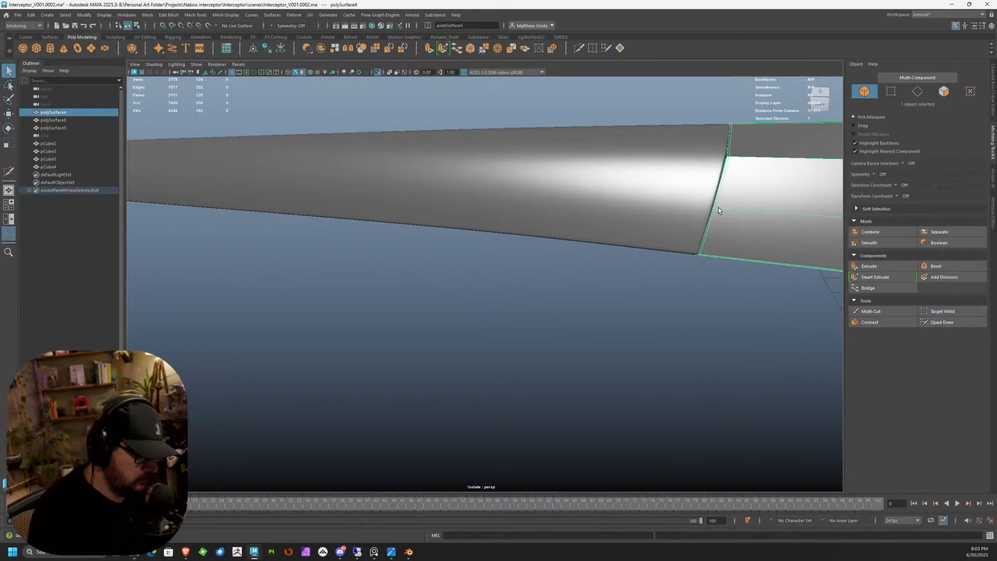
click(734, 274)
alt+drag(734, 274, 414, 312)
alt+drag(474, 315, 280, 223)
click(277, 226)
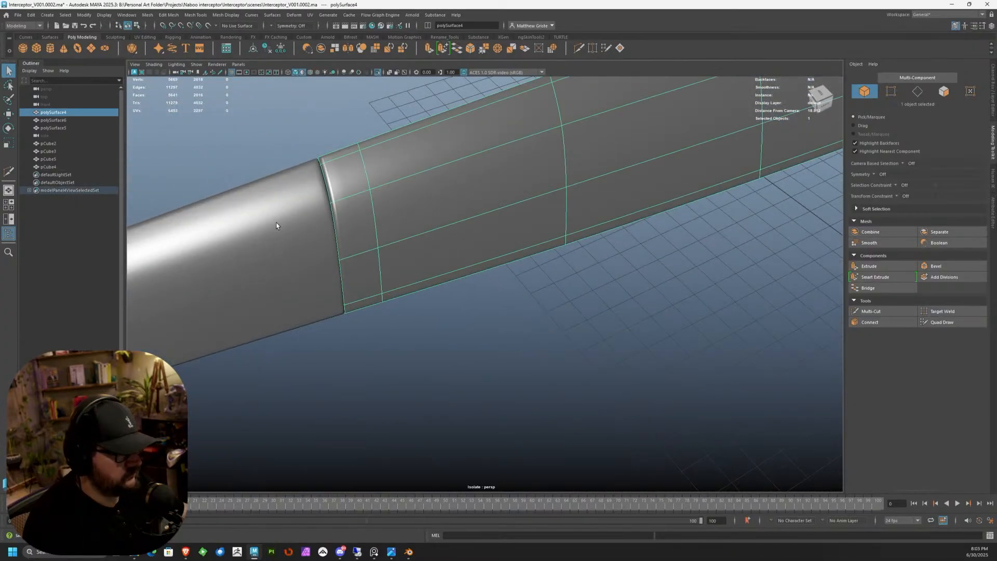
Step: Turn off the isolation to show the whole ship and check the smoothed side panels against the surrounding hull
click(195, 65)
mouse_move(218, 78)
click(295, 79)
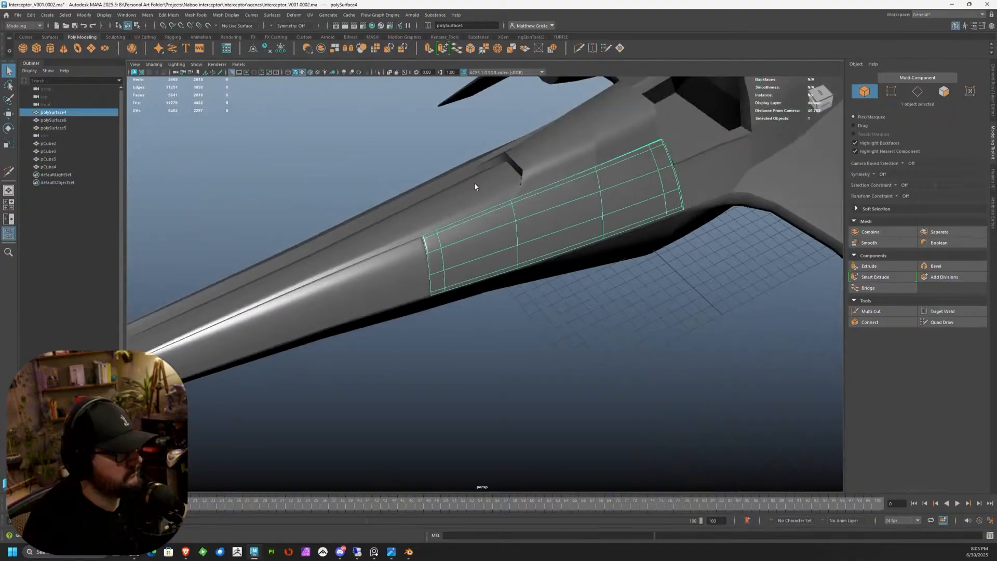
click(600, 354)
alt+drag(601, 354, 555, 326)
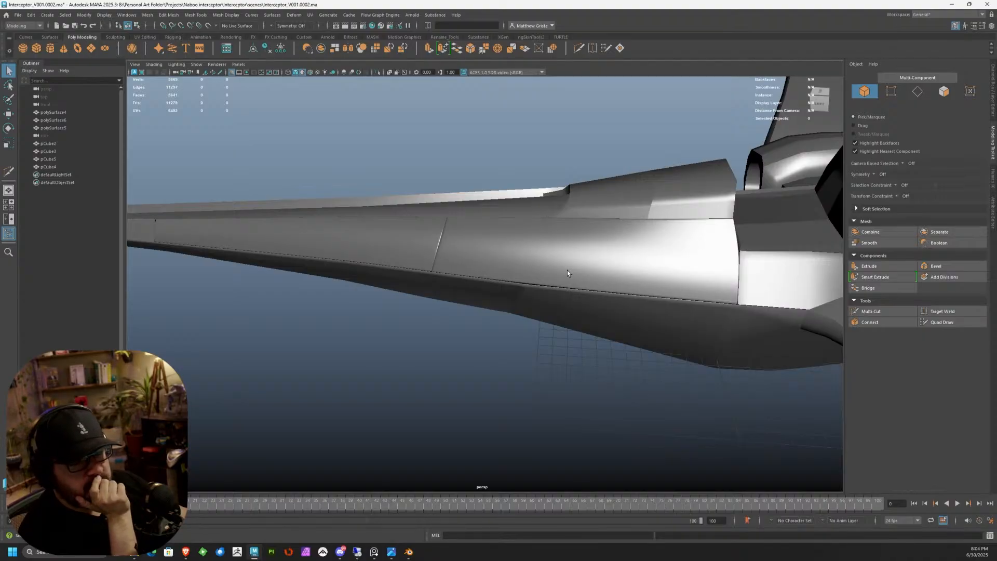
scroll(567, 270, up, 1)
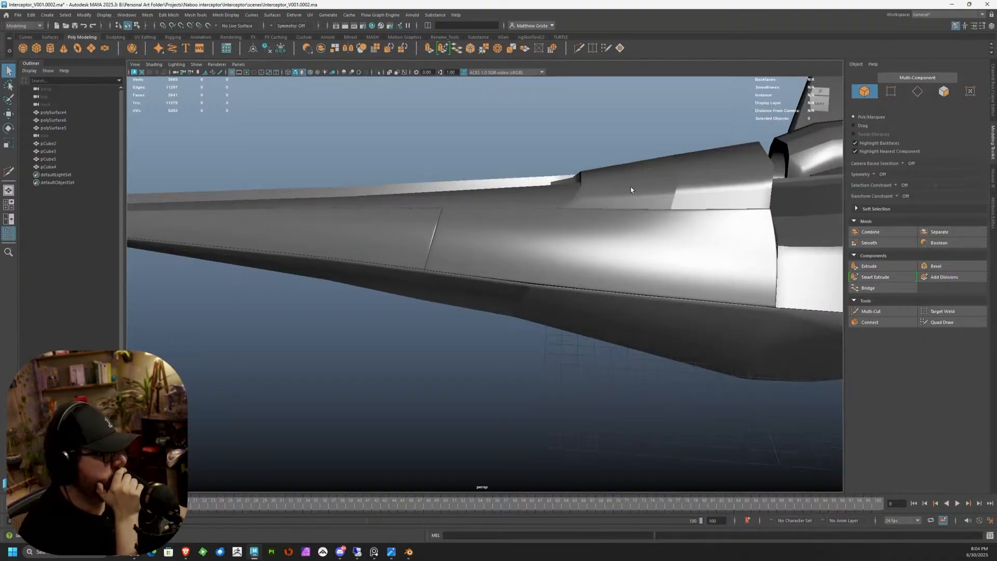
Step: Delete the main fuselage body's faces on one side of the centreline, keeping a single half
click(625, 197)
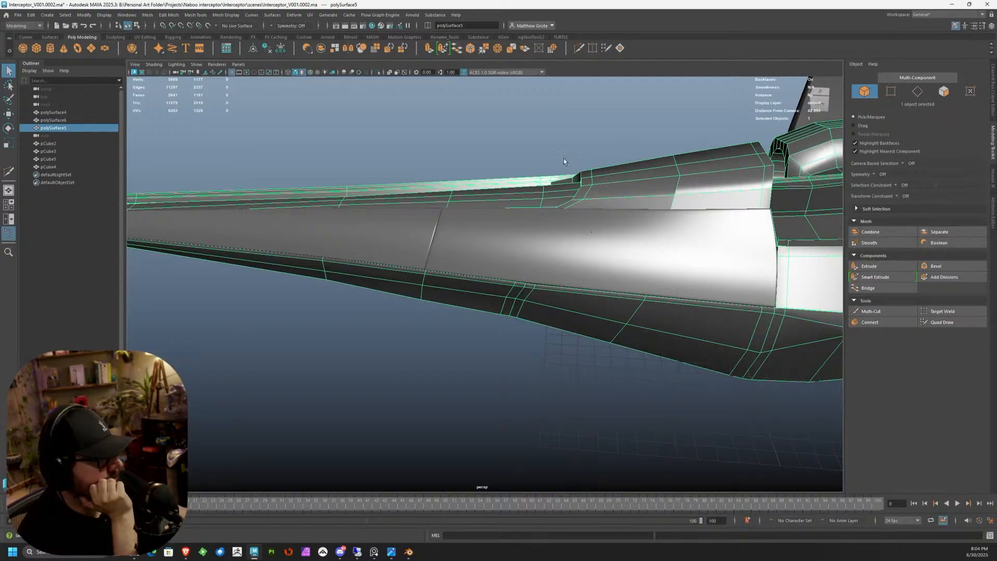
alt+drag(555, 224, 400, 223)
right_drag(400, 223, 401, 249)
double_click(401, 256)
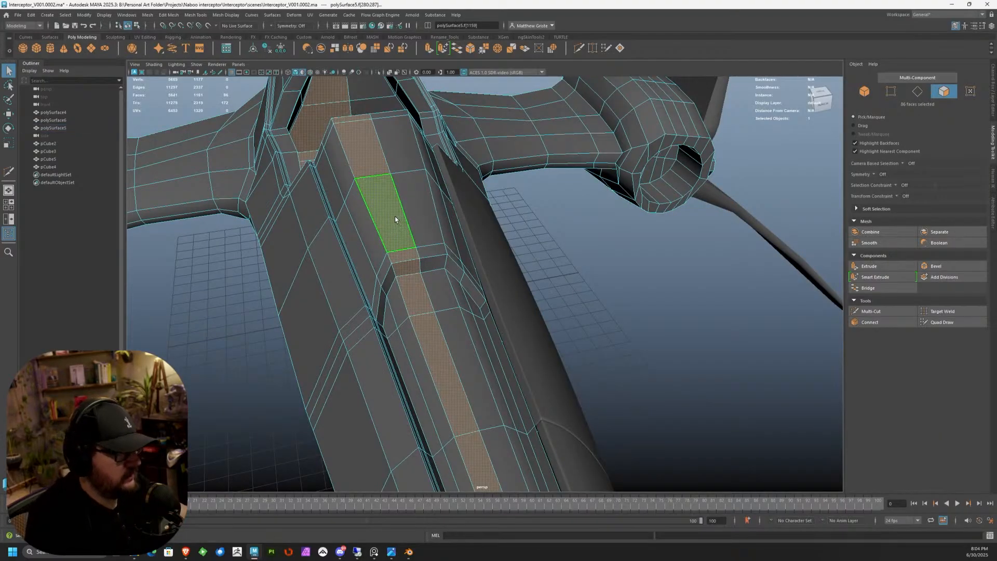
key(Delete)
Step: Return to object mode, deselect the body and save the scene as the incremented version Interceptor_V001.0003.ma
scroll(342, 210, down, 5)
alt+drag(644, 210, 532, 227)
right_drag(532, 227, 555, 210)
click(555, 210)
scroll(532, 210, up, 4)
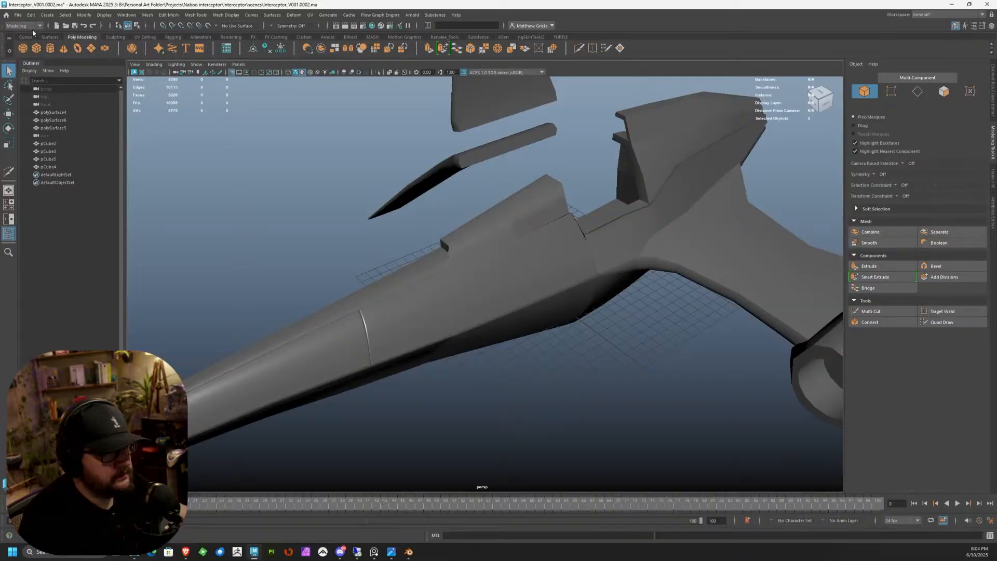
click(17, 15)
click(53, 64)
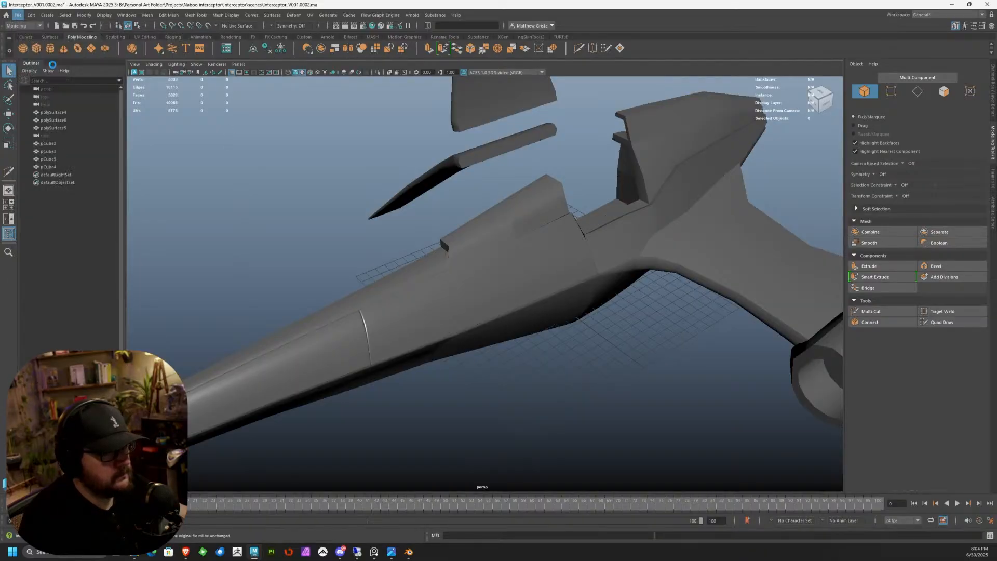
Step: Preview the halved fuselage body smoothed, examine the raised hood ahead of the cockpit, and return to the unsmoothed display
alt+drag(520, 205, 483, 265)
scroll(510, 243, up, 5)
click(510, 242)
key(3)
click(405, 190)
alt+drag(405, 190, 554, 331)
click(471, 261)
scroll(471, 263, up, 3)
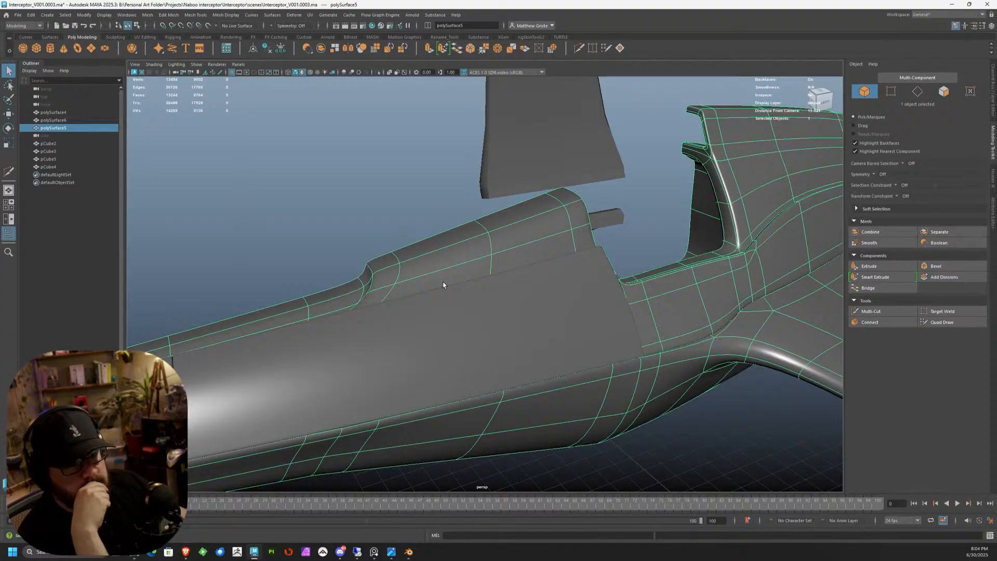
key(1)
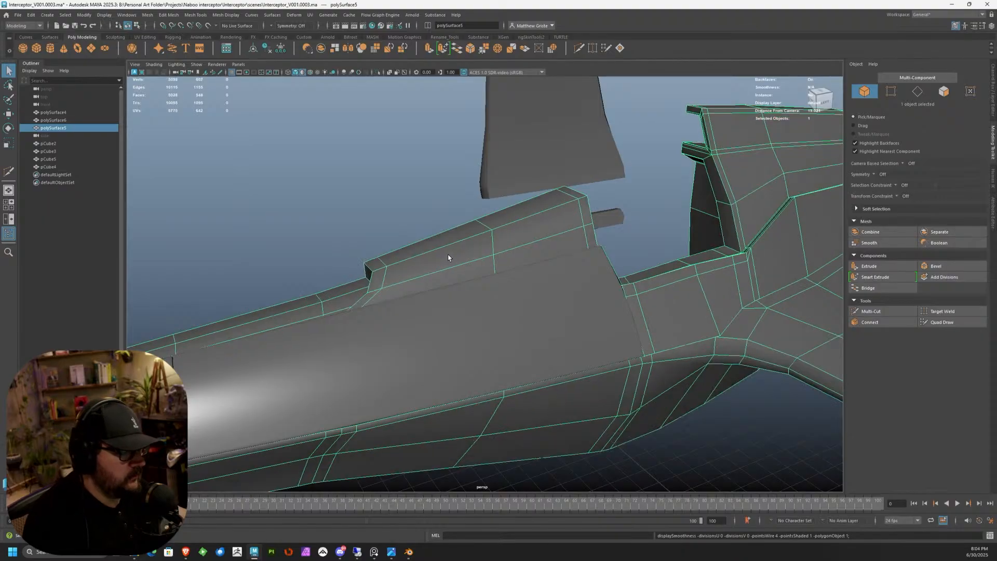
Step: Isolate the main fuselage body and select all faces of the raised hood, from its front step back to the cockpit edge
alt+drag(419, 264, 430, 277)
scroll(428, 280, up, 2)
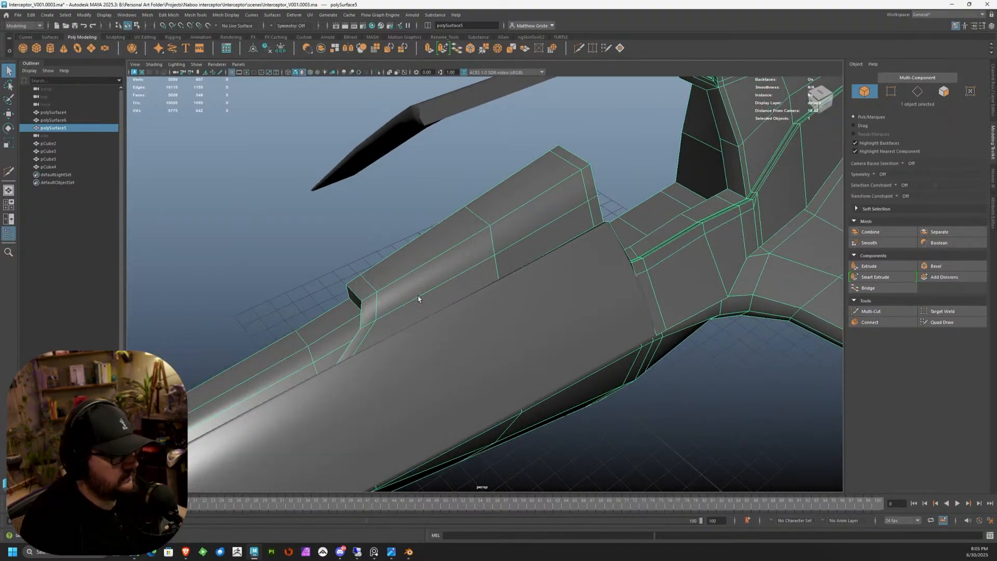
key(ctrl+1)
scroll(430, 277, up, 2)
alt+drag(426, 279, 449, 344)
right_drag(450, 345, 437, 398)
click(437, 398)
shift+click(416, 342)
shift+click(392, 324)
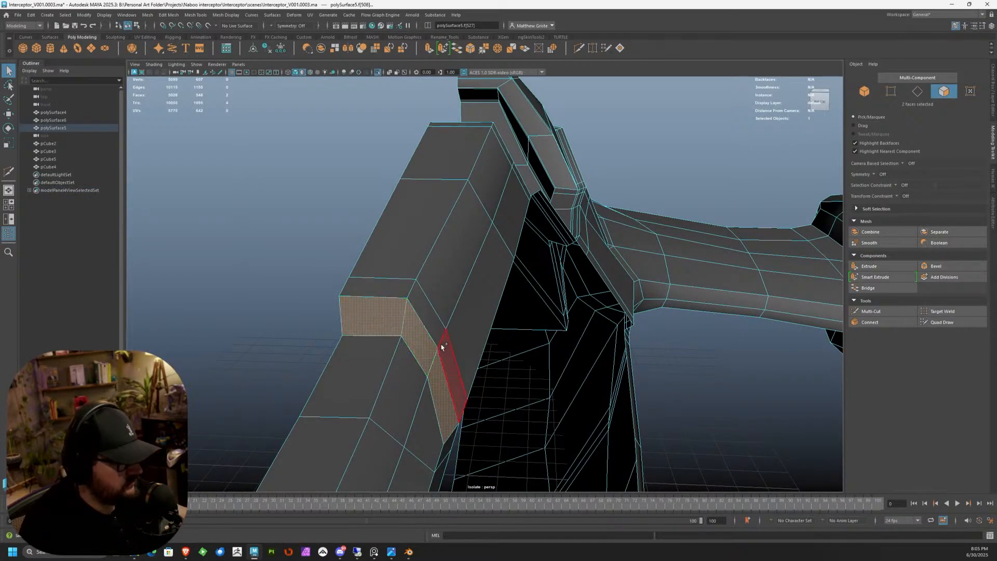
shift+drag(404, 295, 460, 302)
mouse_move(499, 210)
shift+mouse_down()
mouse_move(455, 155)
mouse_move(396, 218)
mouse_move(381, 216)
shift+mouse_up()
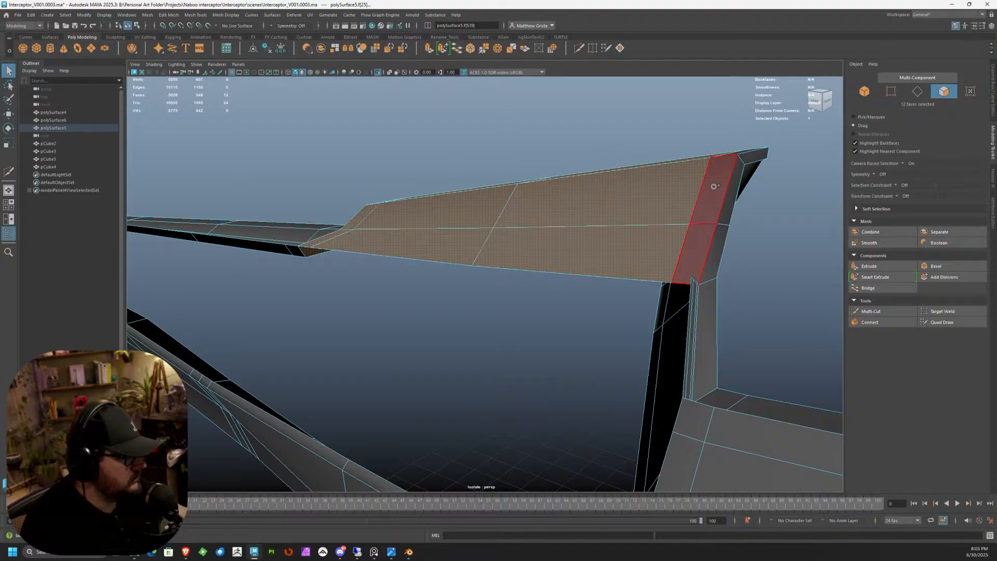
shift+click(729, 158)
alt+drag(729, 157, 435, 318)
alt+drag(370, 330, 404, 137)
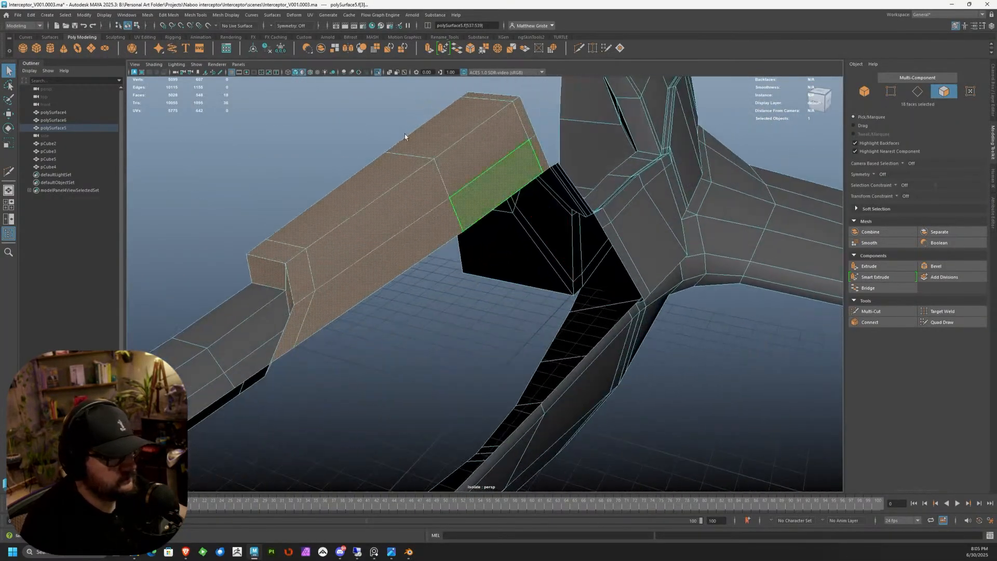
Step: Detach the selected hood faces from the fuselage body and separate the mesh into individual objects
click(148, 14)
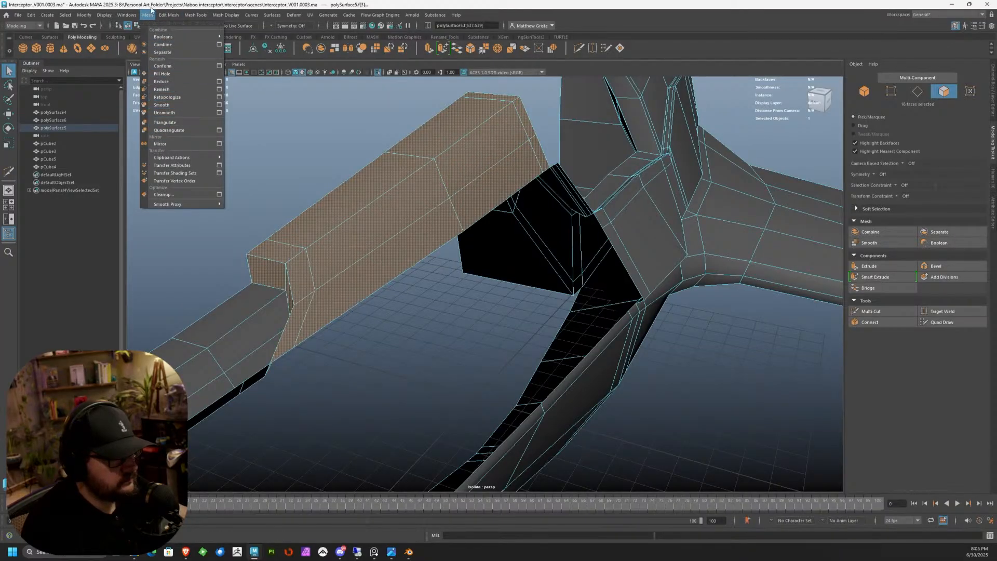
mouse_move(169, 15)
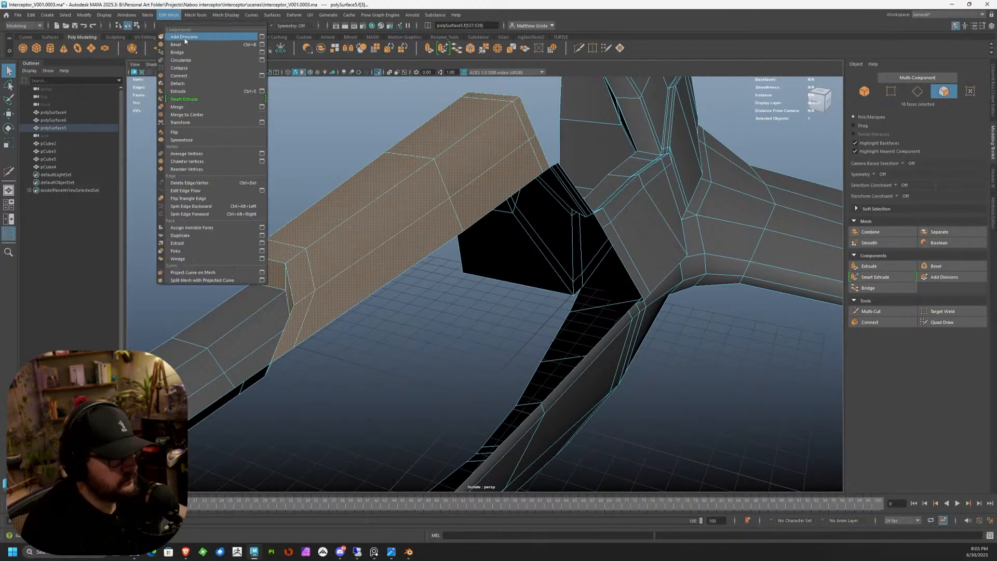
click(190, 83)
click(148, 16)
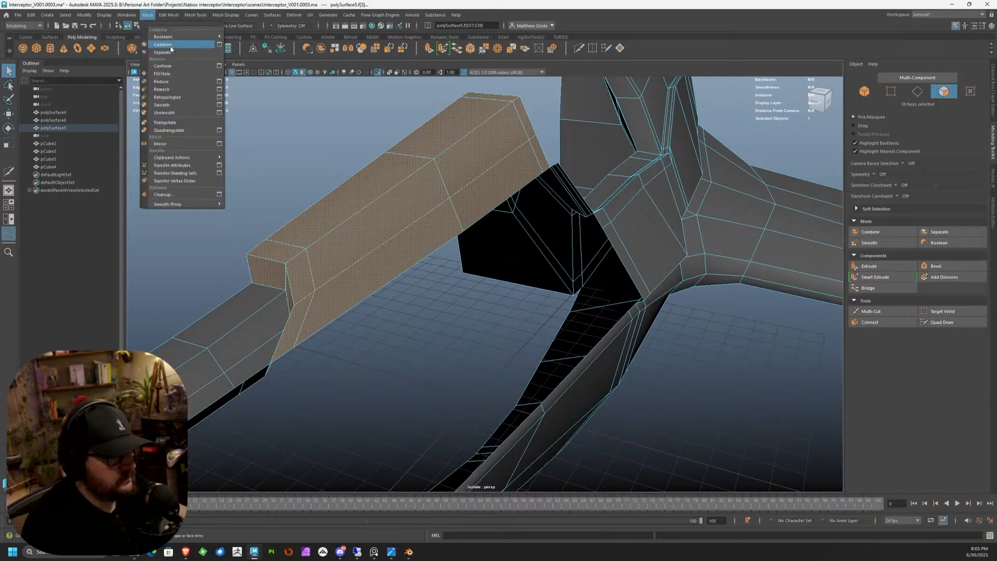
click(165, 52)
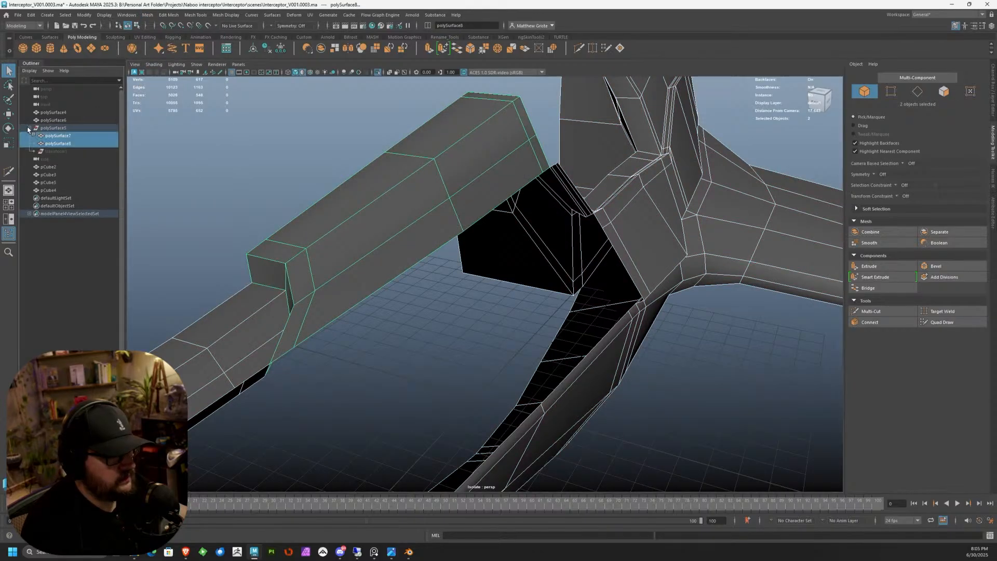
Step: Move the two separated meshes out of their group in the Outliner and delete the leftover group nodes
shift+click(54, 144)
middle_drag(55, 140, 56, 116)
click(55, 128)
click(54, 142)
key(Delete)
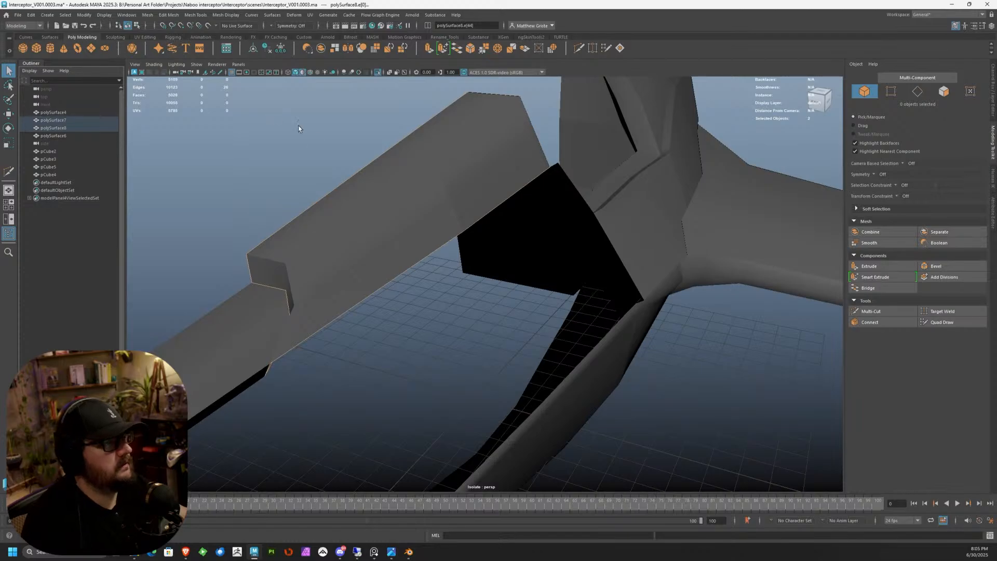
Step: Show the whole ship again and delete the small leftover faces of the main fuselage near the detached hood's rear edge
click(470, 177)
scroll(472, 178, down, 2)
alt+drag(472, 178, 493, 218)
click(598, 260)
alt+drag(608, 236, 482, 264)
scroll(507, 281, up, 4)
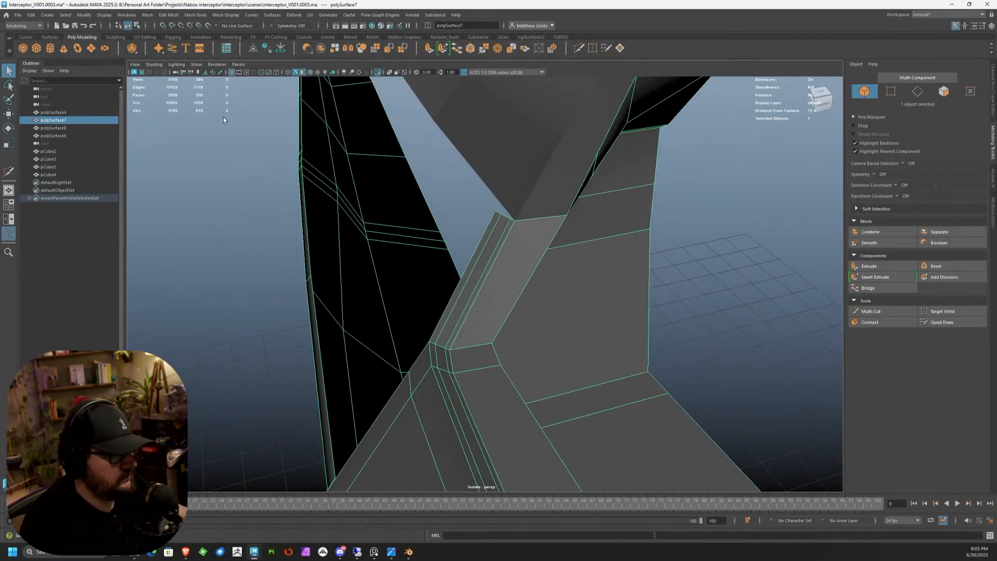
click(196, 64)
mouse_move(262, 79)
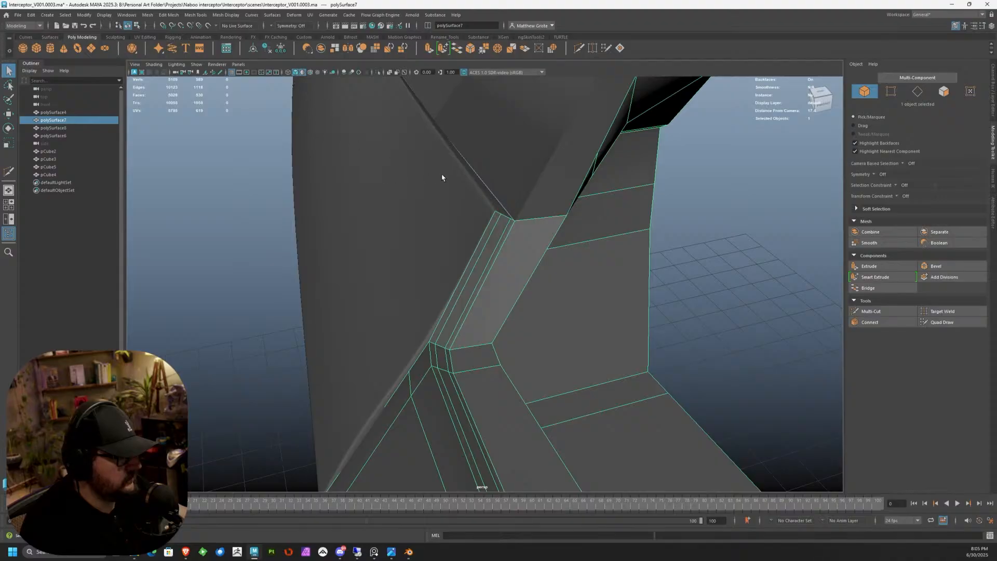
alt+drag(435, 178, 510, 236)
right_drag(471, 285, 468, 296)
drag(447, 307, 450, 303)
key(Delete)
Step: Select the detached hood piece as an object and isolate it in the viewport
alt+drag(471, 125, 494, 149)
click(494, 149)
alt+drag(441, 219, 449, 184)
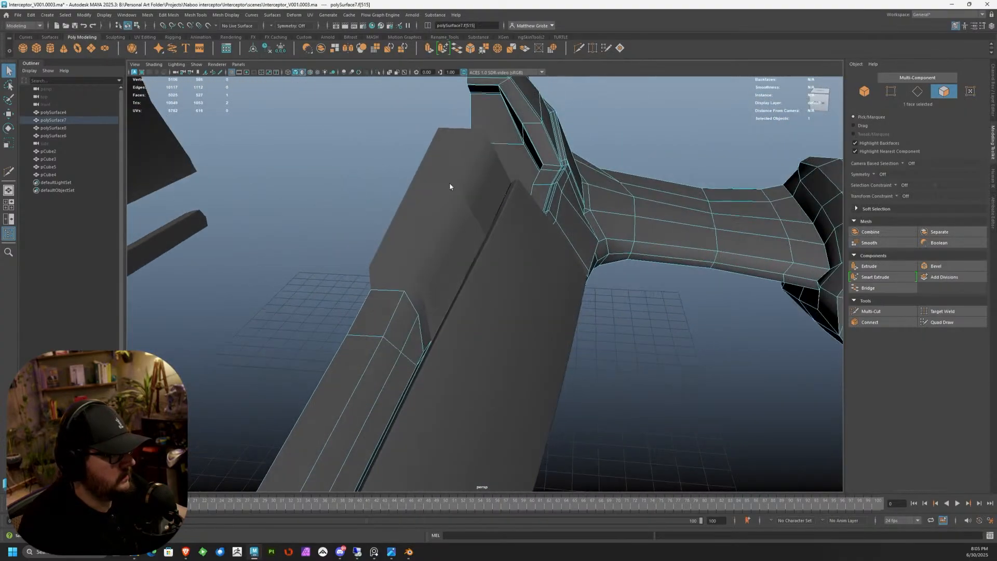
right_drag(450, 184, 486, 172)
click(450, 184)
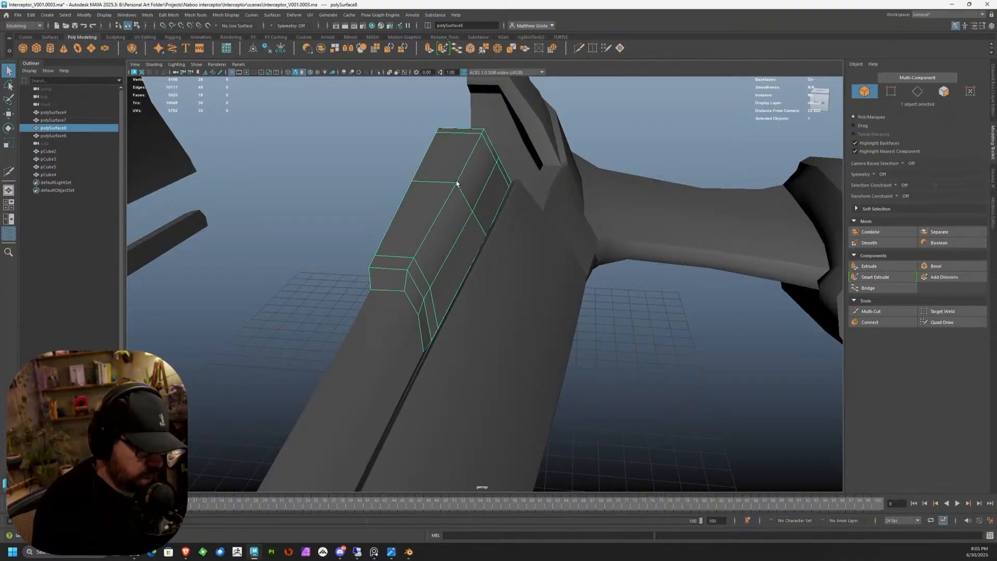
key(ctrl+1)
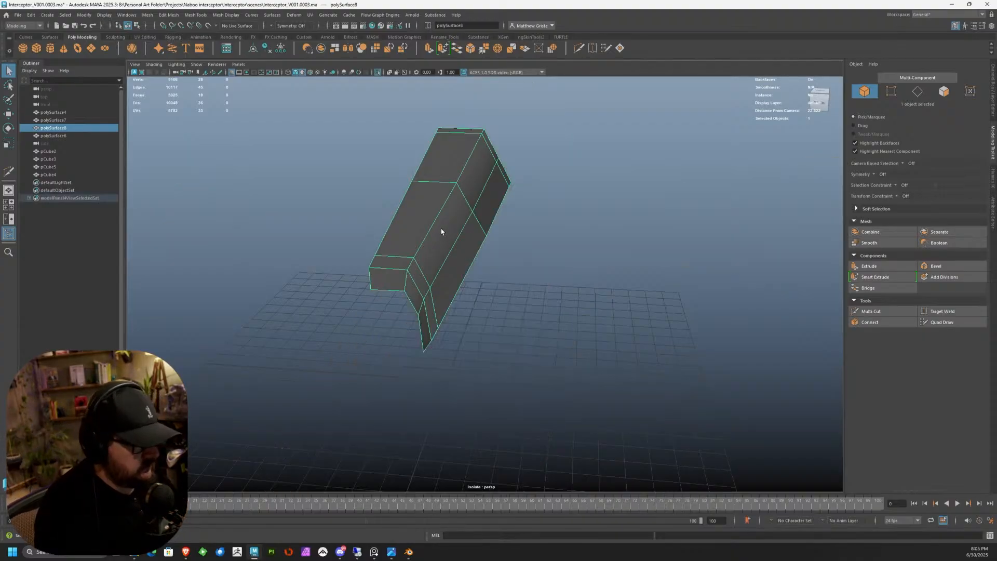
Step: Extrude the three lower edges at the hood's front end rearward as a strip along its underside
scroll(442, 229, up, 4)
alt+drag(442, 228, 483, 255)
right_drag(489, 254, 489, 234)
double_click(494, 257)
alt+drag(493, 256, 472, 236)
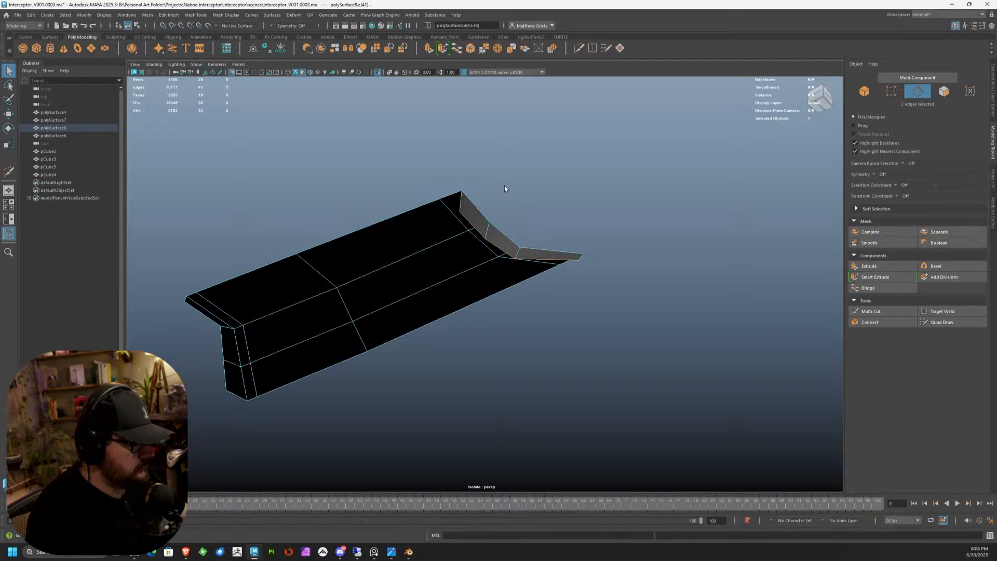
click(428, 48)
mouse_move(587, 219)
alt+mouse_down()
mouse_move(472, 283)
mouse_move(423, 296)
mouse_move(303, 290)
mouse_move(338, 232)
mouse_move(406, 225)
mouse_move(402, 235)
mouse_move(364, 222)
mouse_move(413, 232)
mouse_move(358, 221)
alt+mouse_up()
click(604, 251)
key(r)
key(w)
alt+drag(358, 223, 378, 256)
Step: Rotate and move the extruded edges in the side view to line up with the hood's middle edge loop
key(space)
key(space)
scroll(518, 285, up, 5)
alt+middle_drag(620, 276, 470, 276)
scroll(460, 288, up, 4)
key(e)
mouse_move(480, 289)
mouse_down()
mouse_move(489, 279)
mouse_move(480, 286)
mouse_move(481, 269)
mouse_up()
key(r)
key(e)
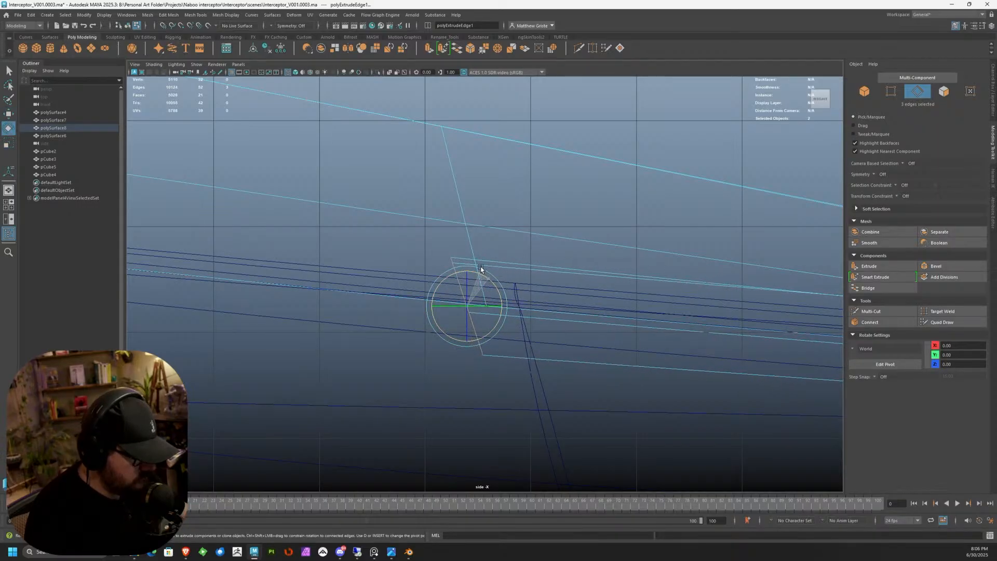
key(w)
drag(448, 306, 498, 274)
key(e)
key(w)
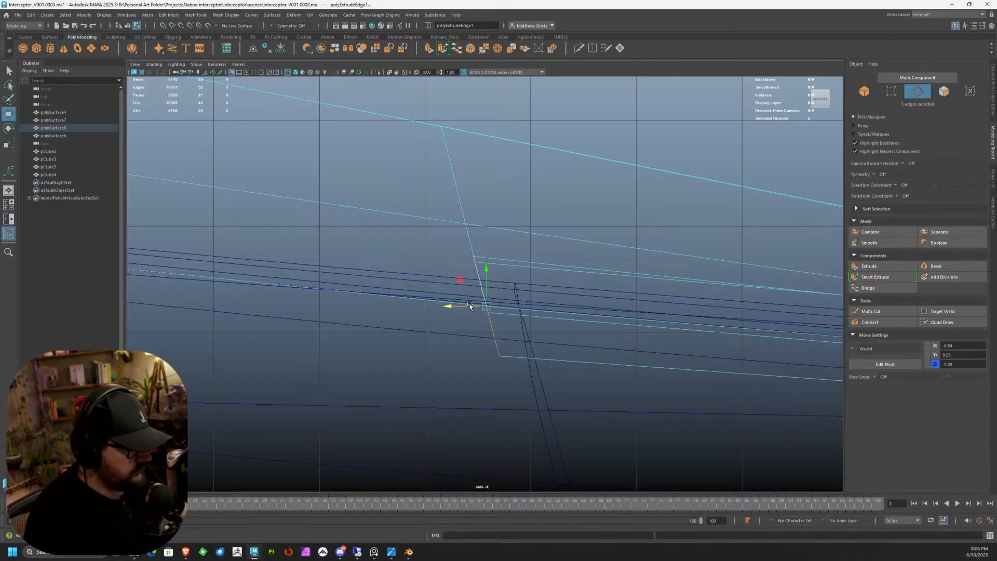
Step: Cut a new edge line across the underside strip near the hood's front end with Multi-Cut
scroll(470, 306, down, 4)
key(space)
key(space)
alt+drag(616, 158, 823, 143)
alt+drag(374, 302, 800, 313)
right_click(321, 274)
click(856, 315)
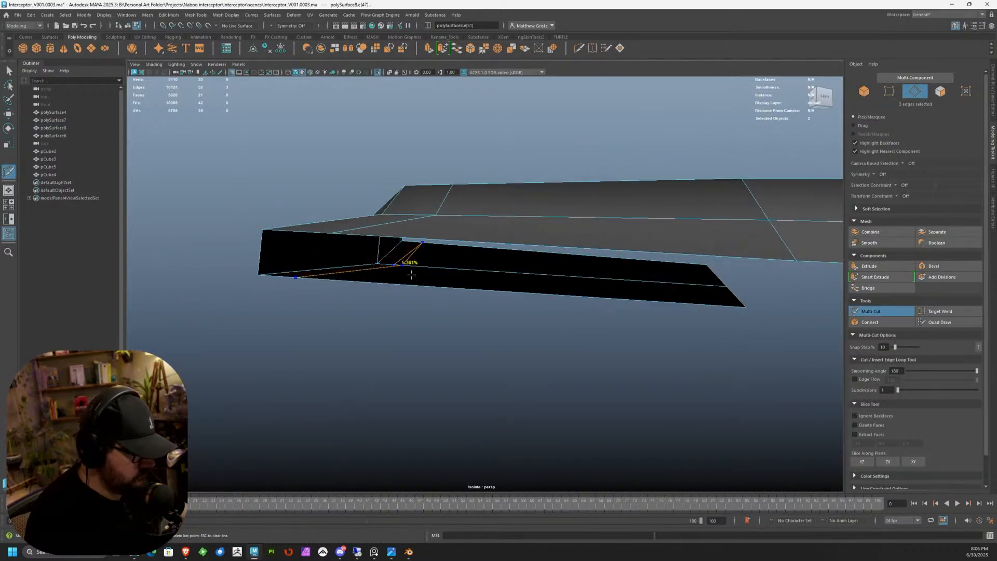
right_click(416, 270)
alt+drag(405, 285, 491, 315)
click(504, 279)
key(q)
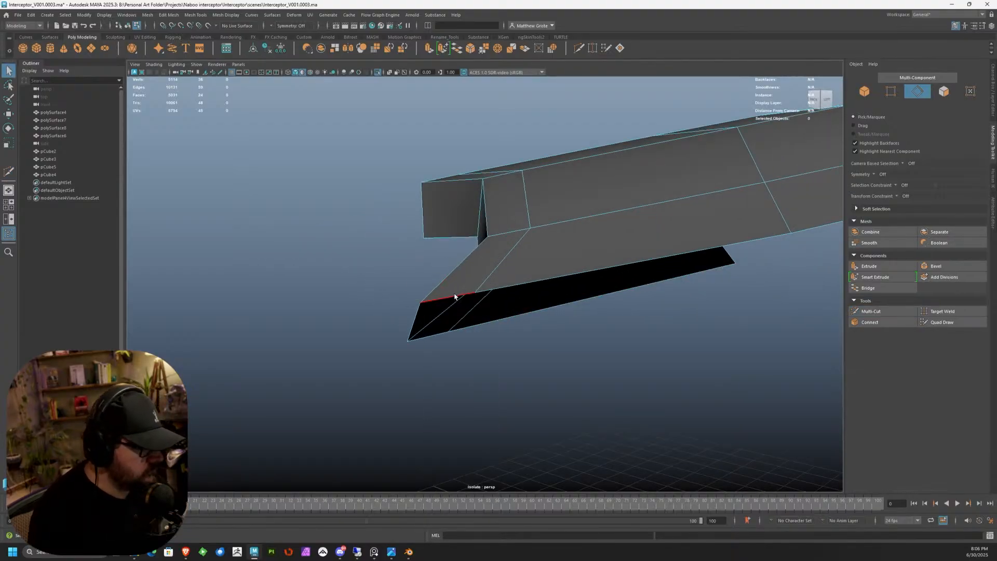
Step: Bridge the open gaps between the hood's lower outer side edges and the front part of the underside strip
right_click(456, 279)
click(459, 302)
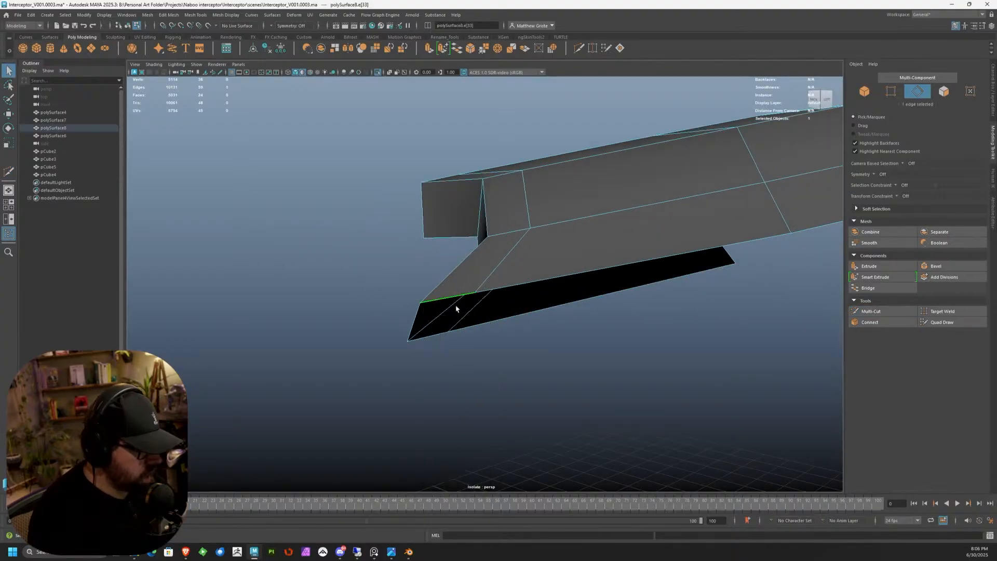
click(458, 49)
click(541, 309)
key(g)
Step: Extrude the four open edges at the underside strip's middle toward the hood's rear end
alt+drag(569, 332, 525, 251)
scroll(525, 251, up, 3)
right_drag(529, 246, 529, 223)
click(515, 232)
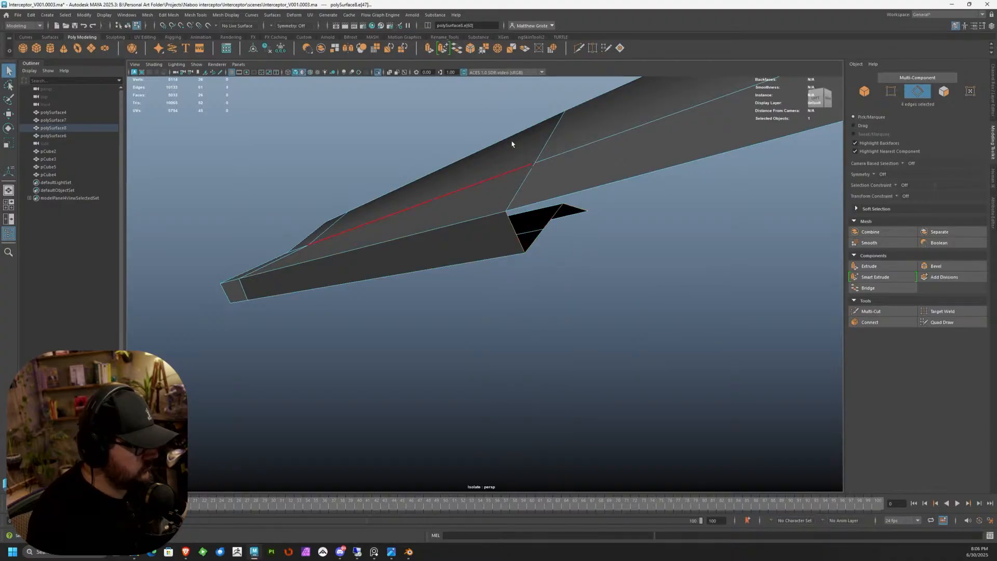
click(426, 47)
scroll(634, 267, down, 4)
alt+drag(635, 267, 250, 263)
click(470, 219)
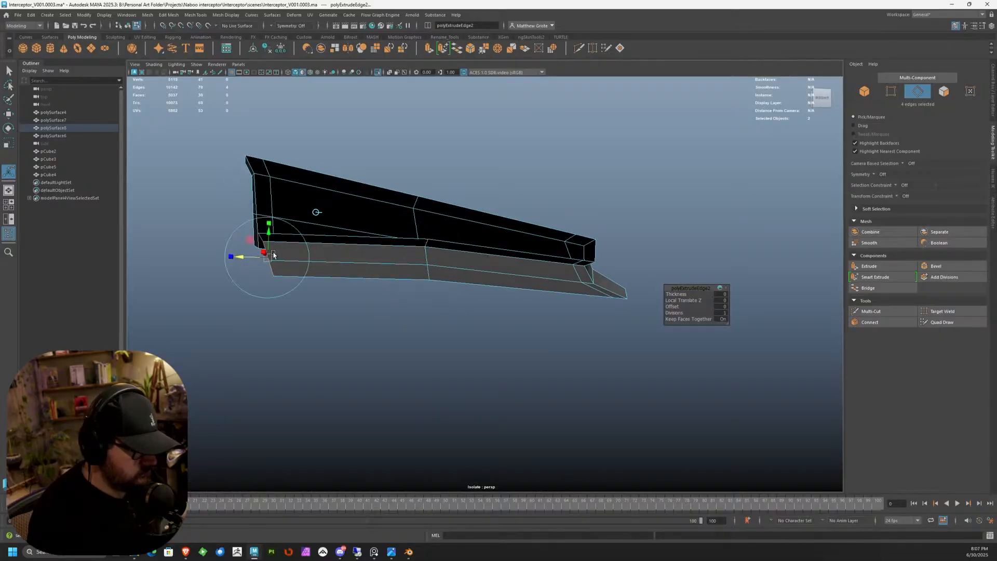
Step: Align the newly extruded edges in the side view with the edge loop near the hood's rear end
key(space)
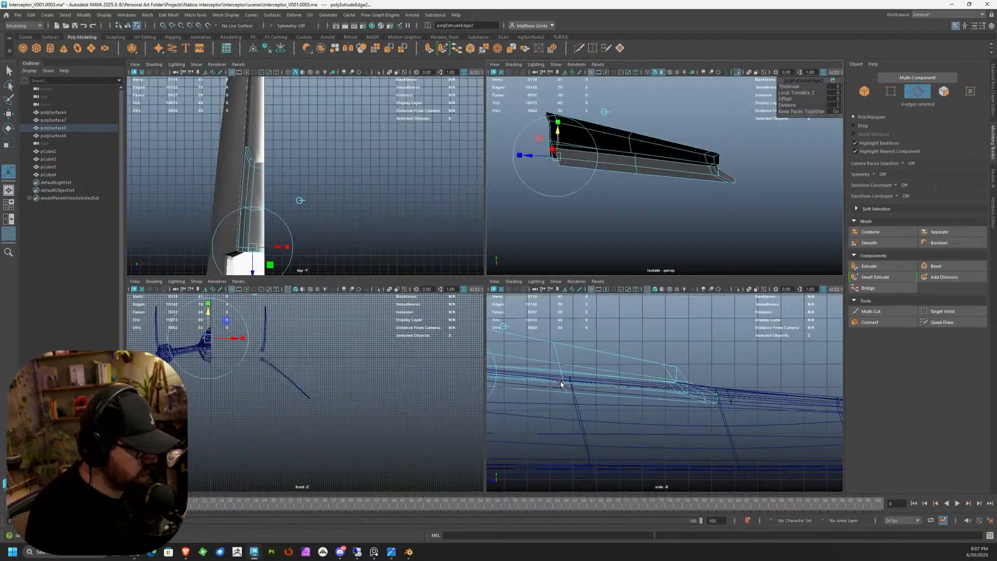
key(space)
scroll(522, 325, up, 5)
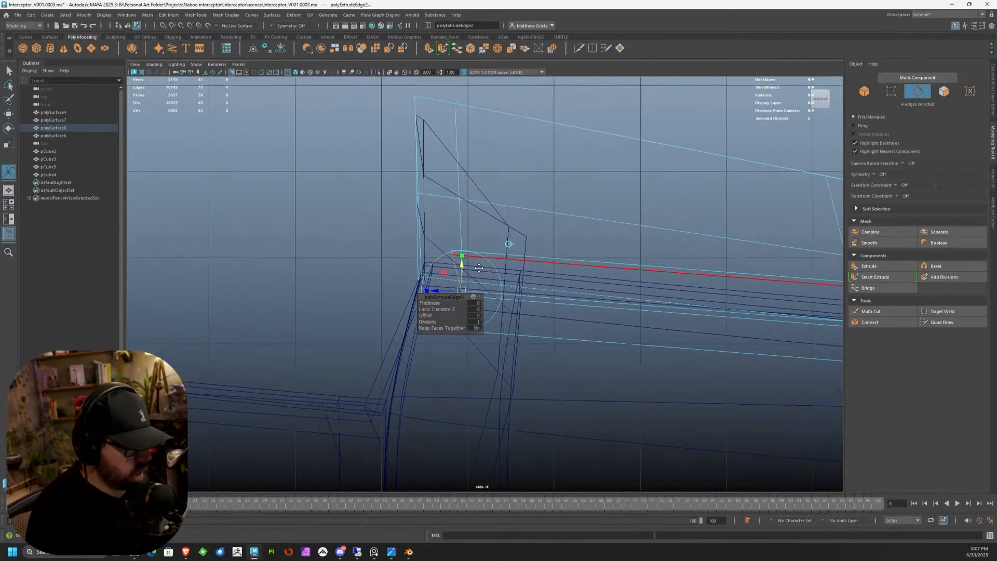
scroll(464, 267, up, 2)
key(e)
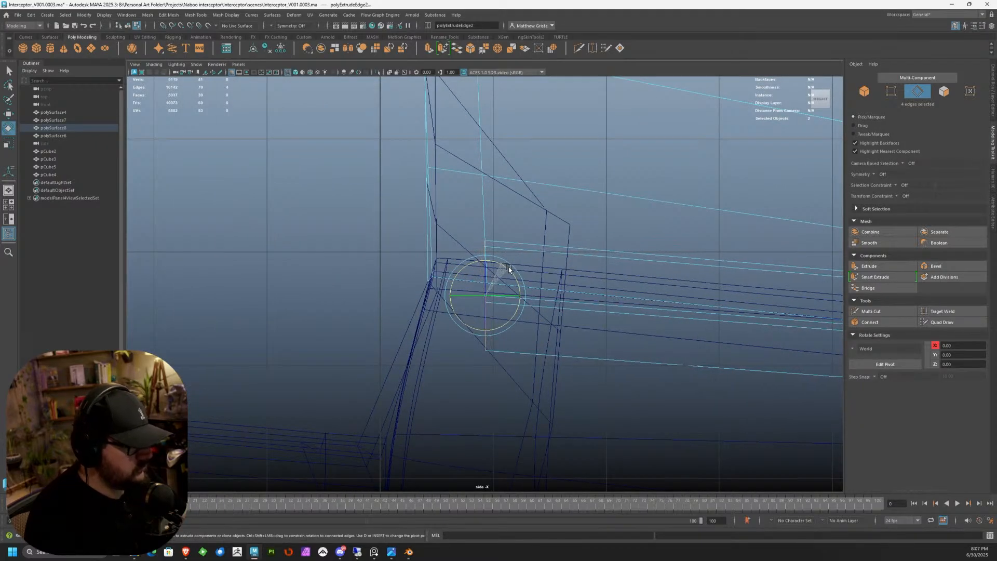
key(w)
scroll(506, 272, up, 3)
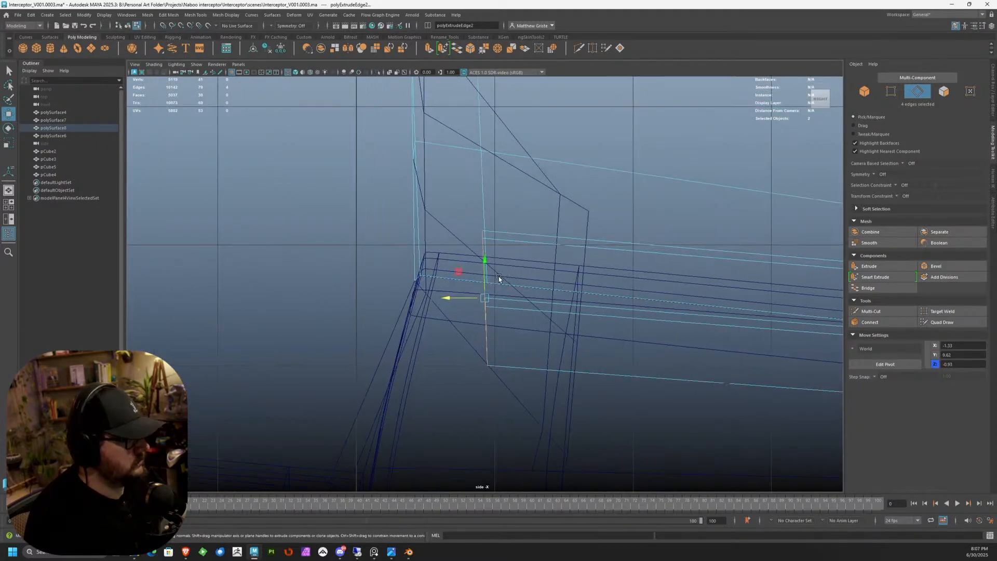
drag(433, 307, 432, 307)
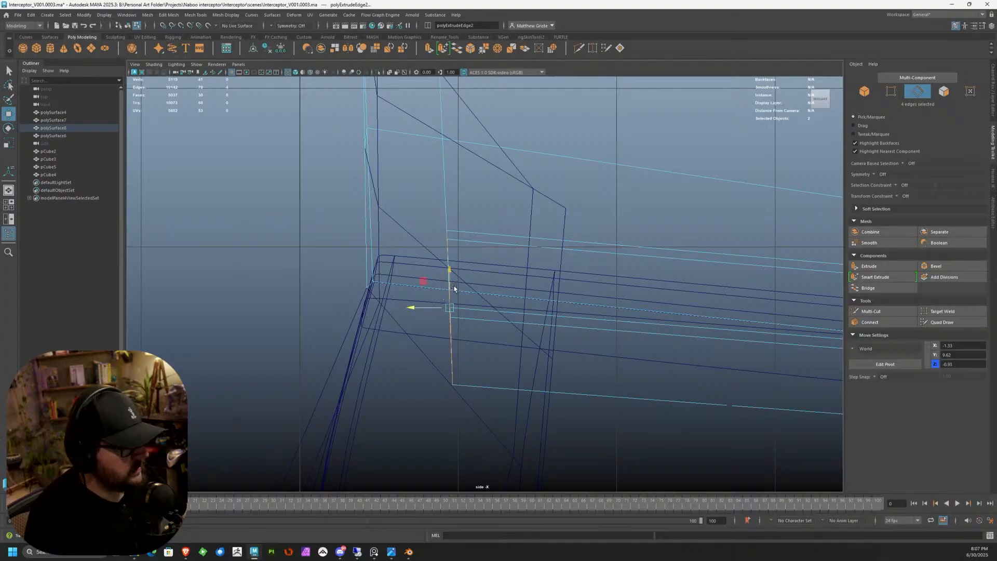
key(e)
key(w)
drag(450, 273, 450, 259)
scroll(690, 329, down, 5)
alt+middle_drag(690, 329, 620, 311)
scroll(619, 312, up, 2)
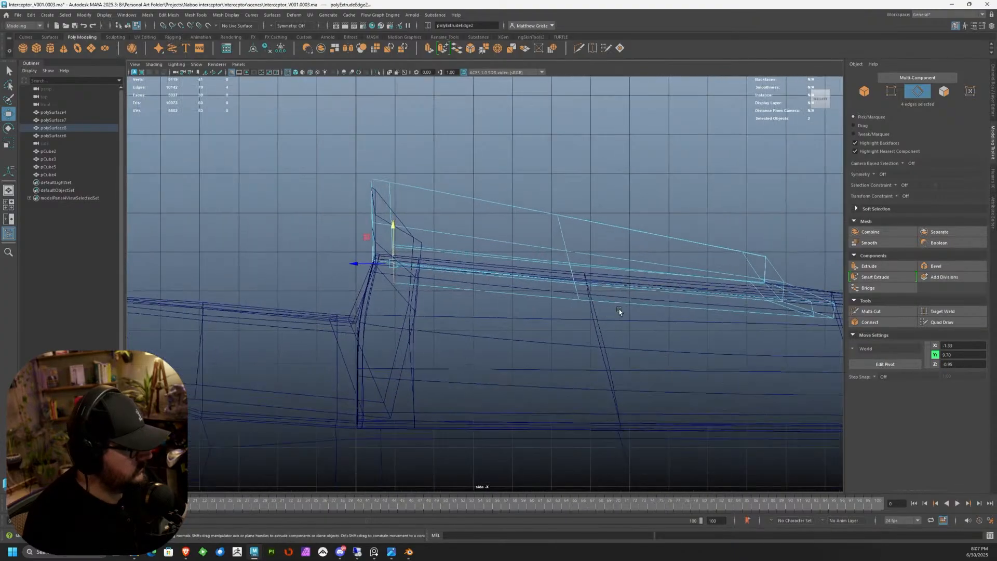
Step: Target-weld the strip's outer rear corner vertex to the matching vertex on the hood's lower side edge
key(space)
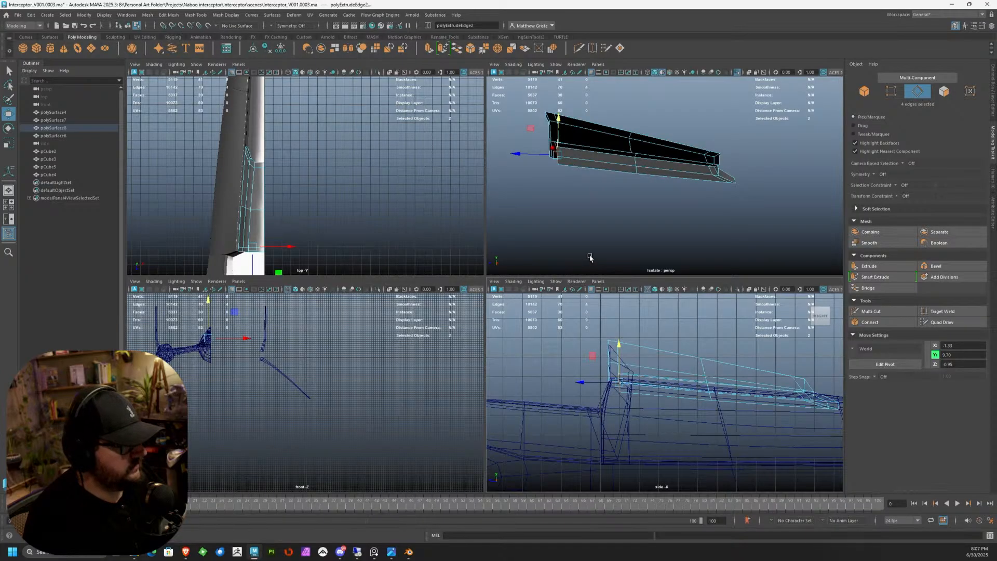
alt+drag(589, 260, 568, 216)
key(space)
alt+drag(529, 178, 678, 221)
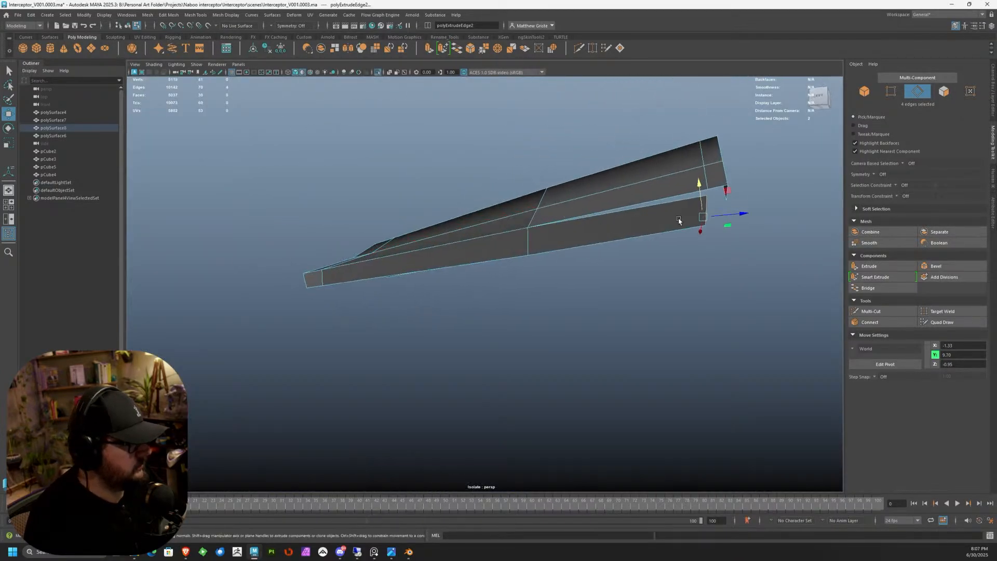
alt+middle_drag(678, 220, 530, 267)
scroll(530, 267, up, 3)
alt+drag(530, 267, 296, 207)
right_drag(296, 208, 278, 204)
drag(298, 163, 285, 179)
click(942, 311)
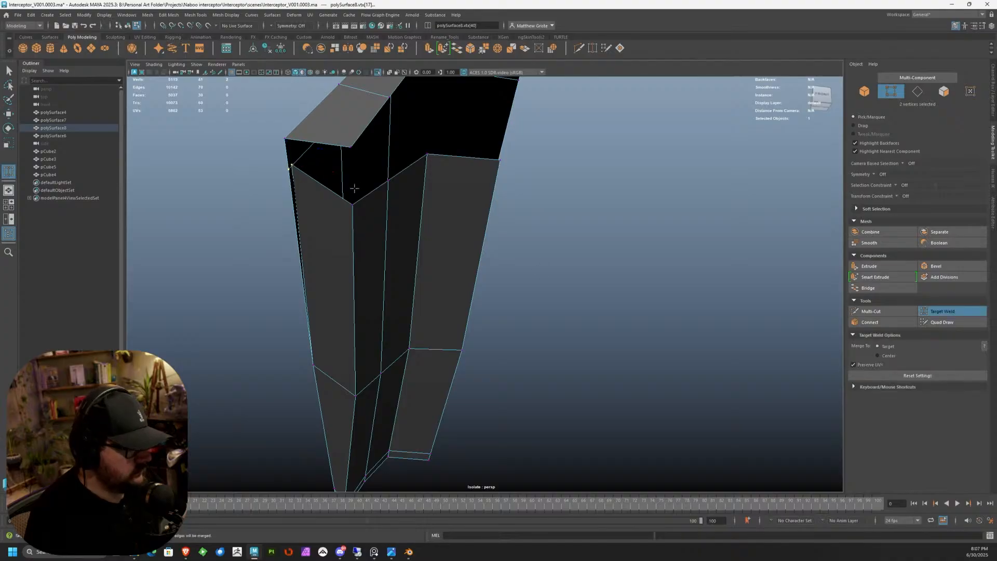
drag(287, 173, 289, 172)
alt+drag(288, 172, 497, 218)
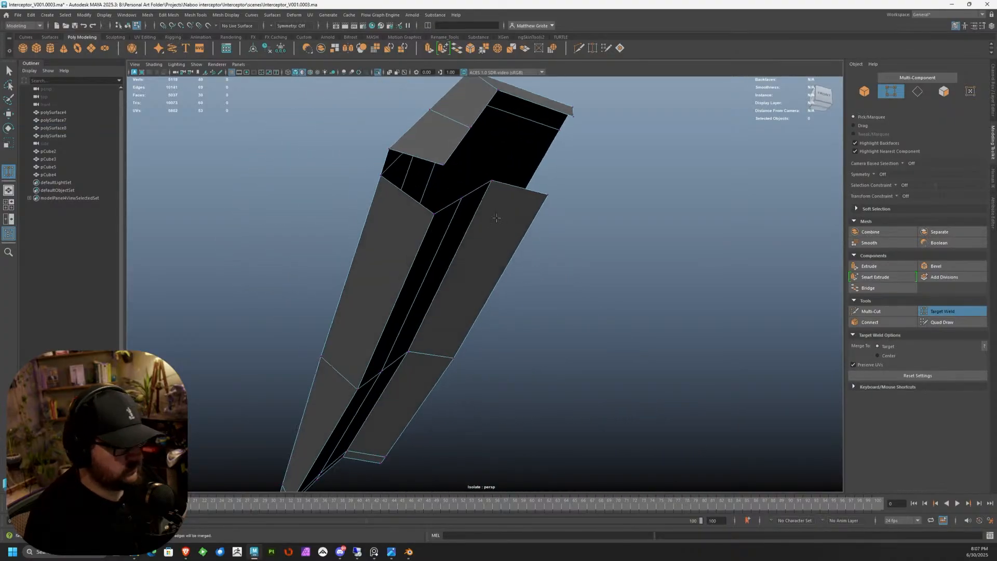
Step: Bridge the first gap between the hood's rear rim and the end of the underside strip
key(q)
right_drag(407, 212, 408, 189)
click(410, 190)
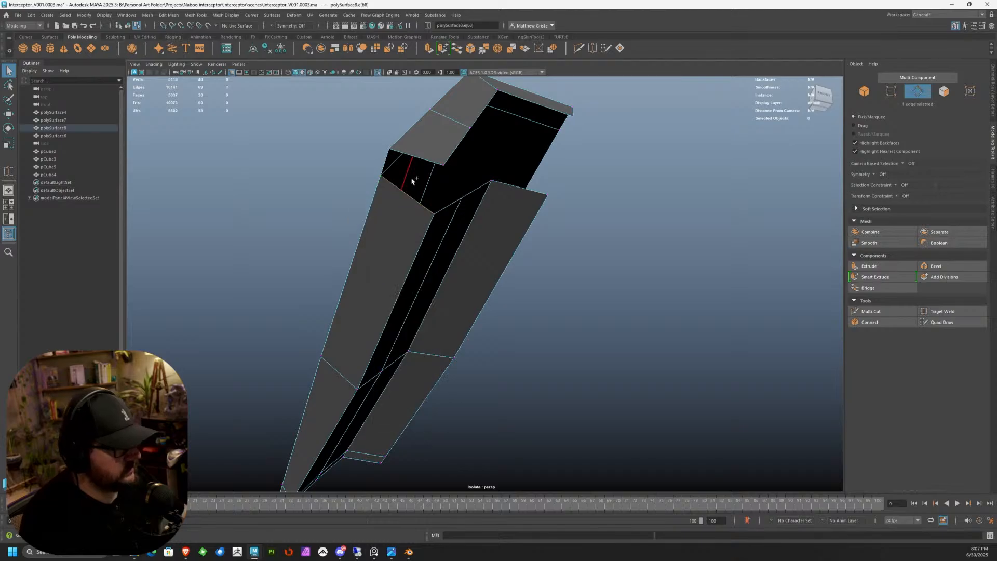
click(456, 54)
alt+drag(467, 136, 359, 171)
click(343, 281)
shift+right_drag(341, 282, 315, 262)
Step: Bridge the two remaining gaps between the hood's rear rim and the underside strip
click(349, 264)
shift+click(394, 236)
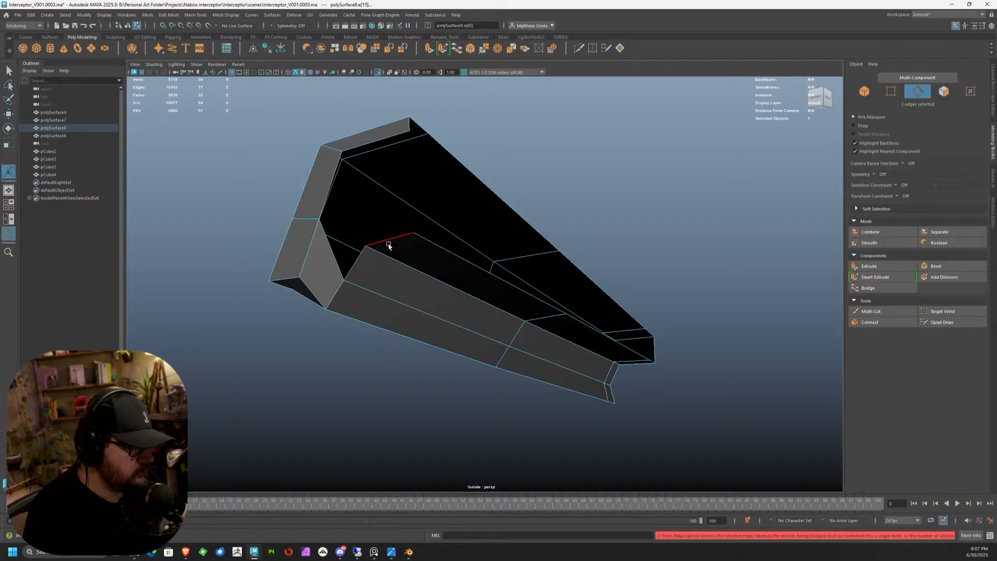
click(334, 191)
shift+click(362, 146)
key(g)
click(335, 173)
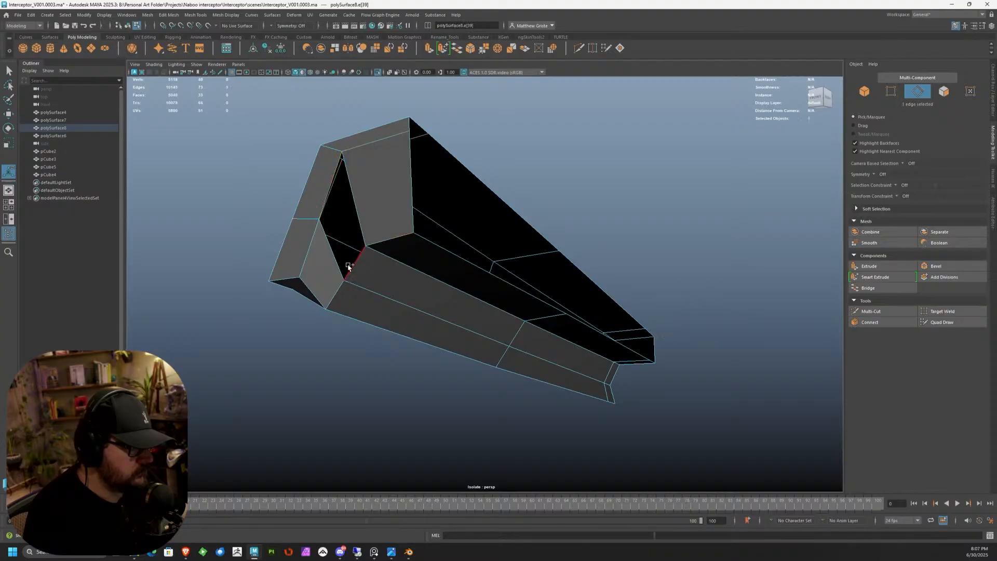
key(g)
Step: Return the hood to object mode, turn off isolation and check its fit on the whole ship
alt+drag(367, 259, 380, 244)
right_drag(380, 244, 383, 224)
click(390, 218)
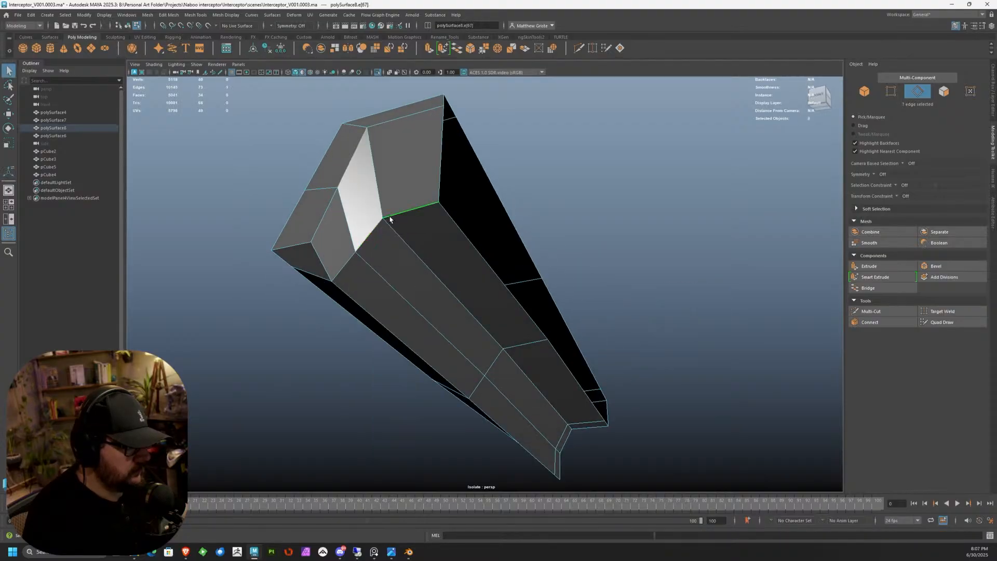
shift+click(390, 262)
alt+drag(390, 263, 496, 270)
key(w)
click(374, 206)
right_drag(487, 273, 523, 259)
click(194, 65)
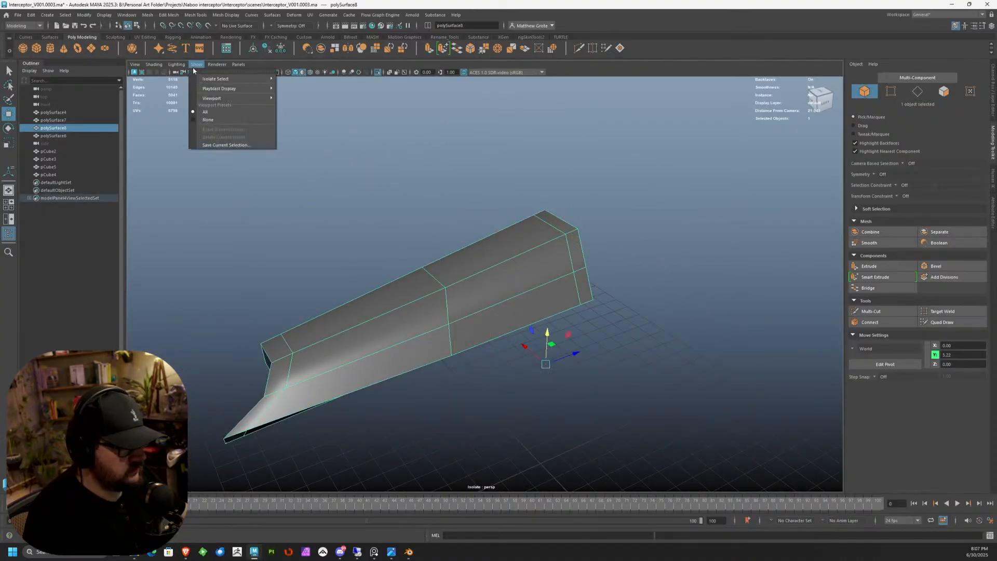
click(292, 80)
scroll(384, 212, down, 2)
alt+drag(384, 212, 437, 199)
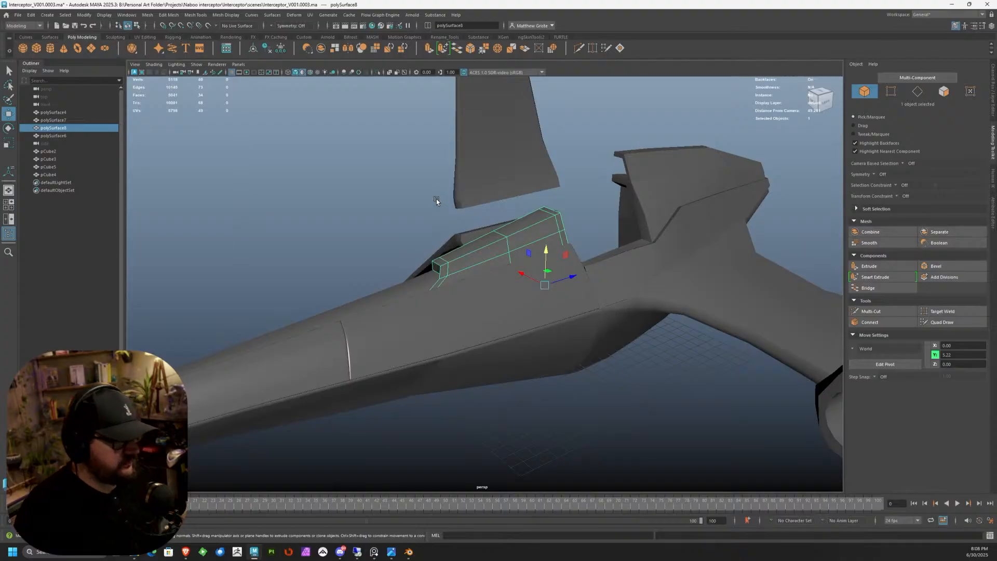
scroll(485, 257, up, 6)
alt+drag(485, 257, 474, 308)
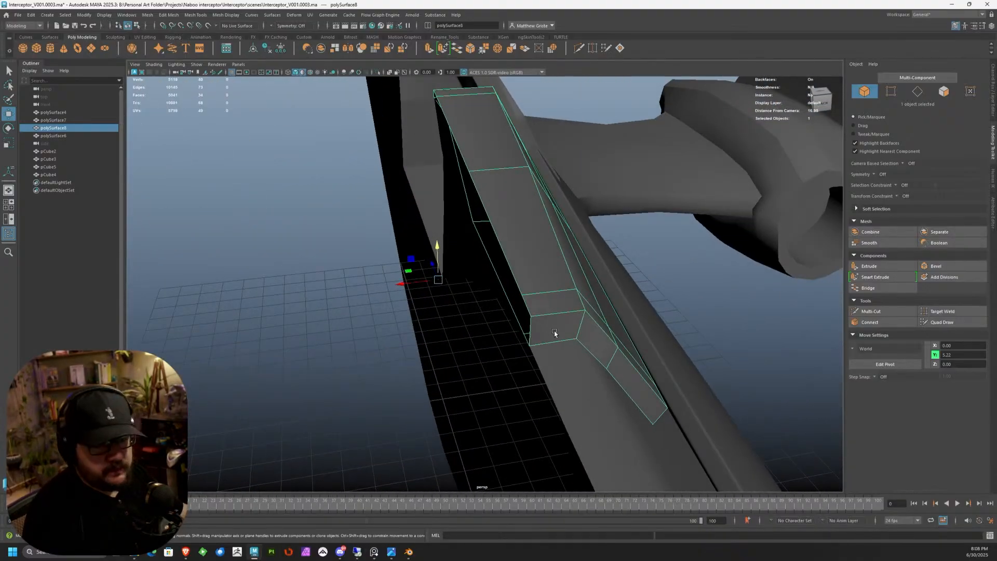
alt+drag(554, 330, 457, 303)
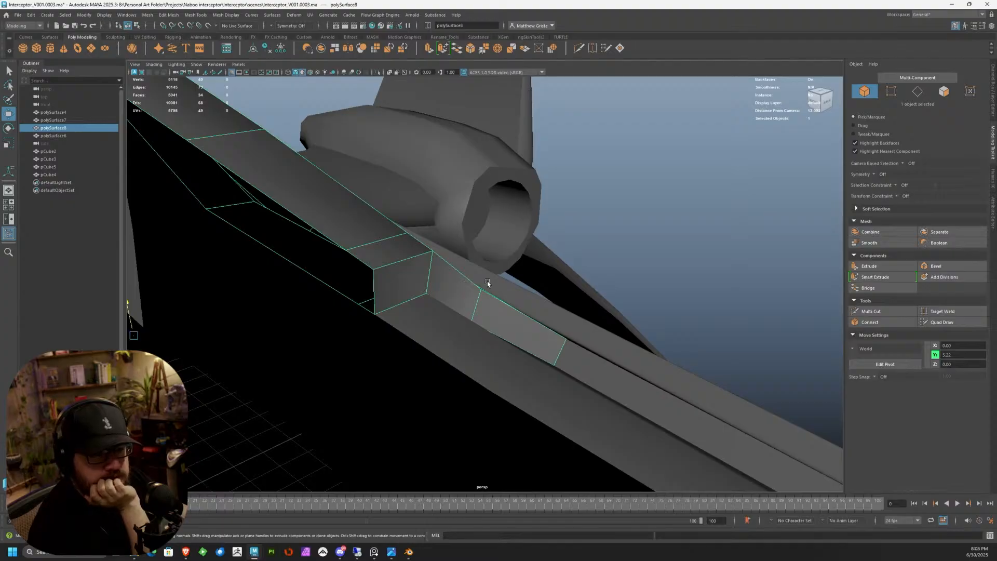
Step: Move the vertical edge at the corner of the hood's front face sideways along X to widen the face
alt+drag(489, 283, 353, 217)
right_drag(353, 217, 353, 236)
right_drag(361, 202, 361, 202)
click(363, 224)
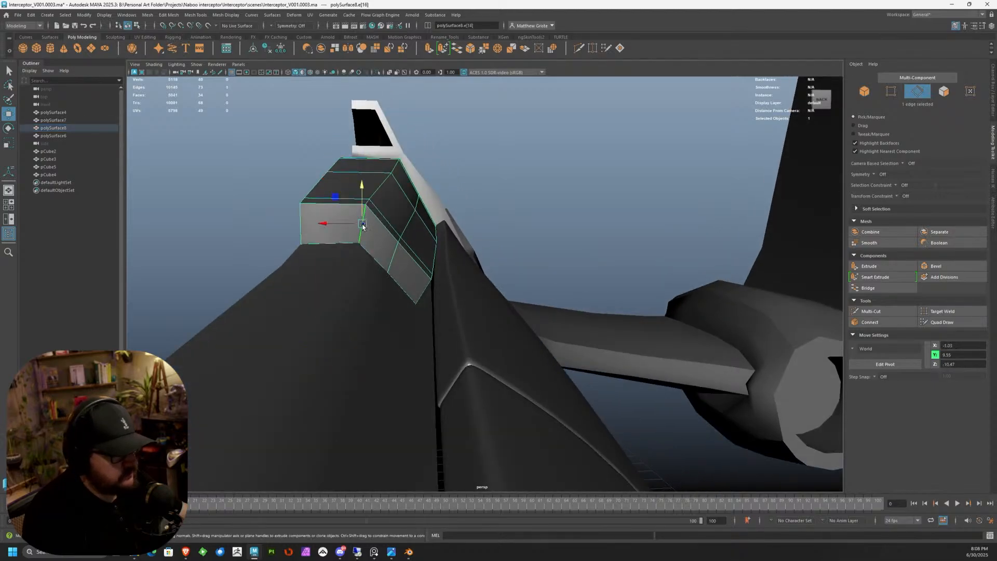
drag(344, 222, 346, 221)
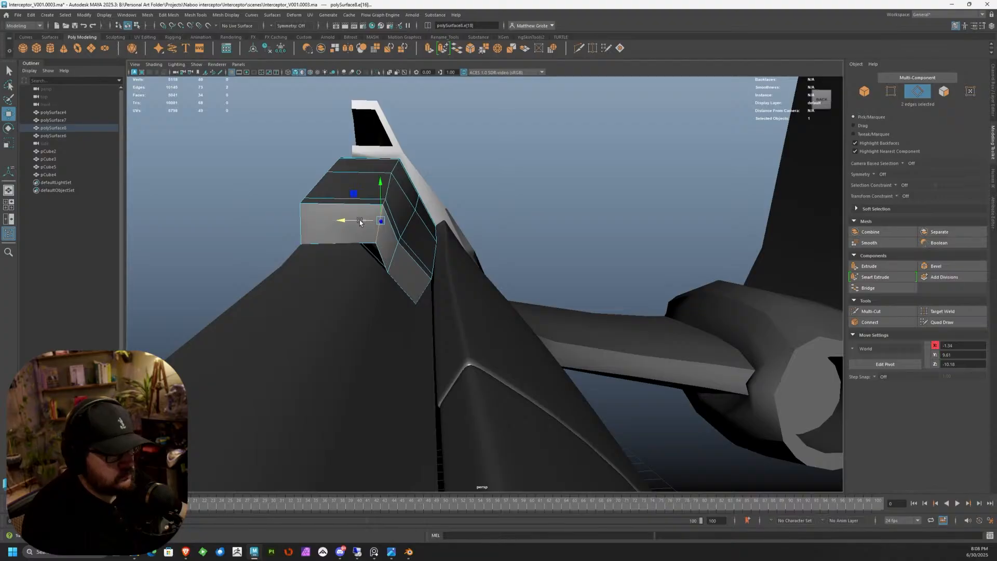
Step: Try to rotate the edge loop beside the hood's front corner, freely and with the Edge Slide constraint
shift+double_click(388, 249)
key(e)
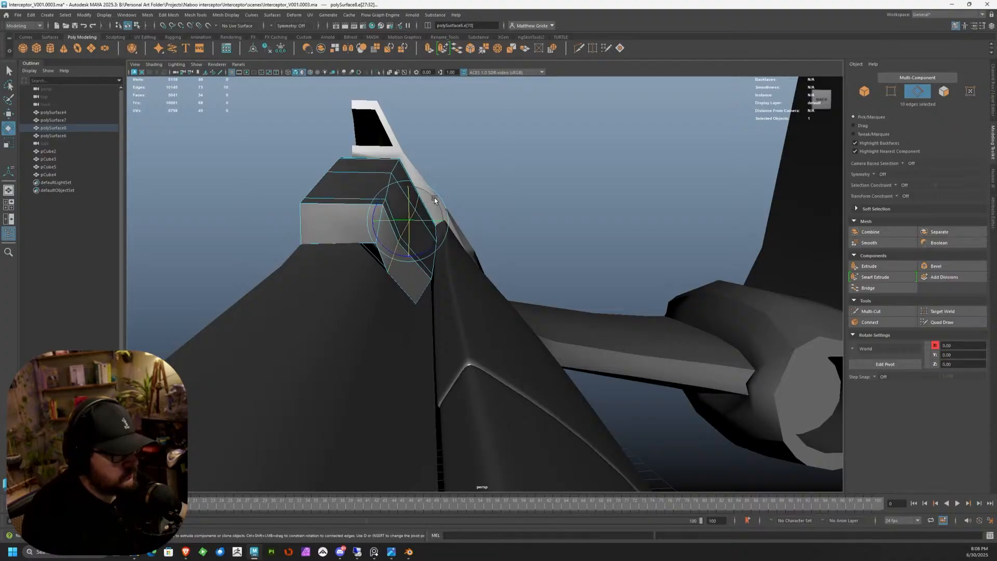
key(ctrl+z)
click(907, 197)
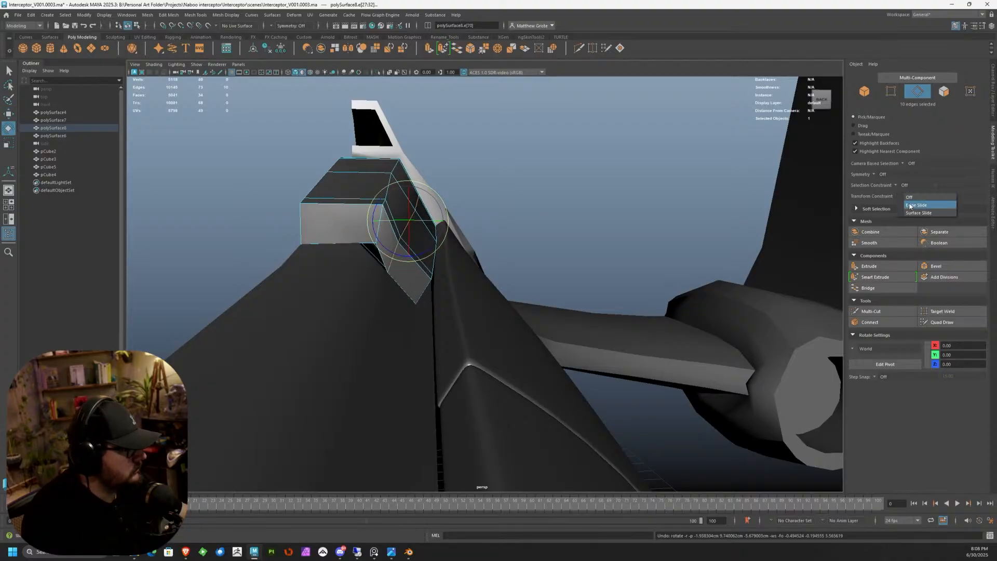
click(911, 205)
mouse_move(438, 191)
mouse_down()
mouse_move(456, 198)
mouse_move(481, 253)
mouse_up()
key(ctrl+z)
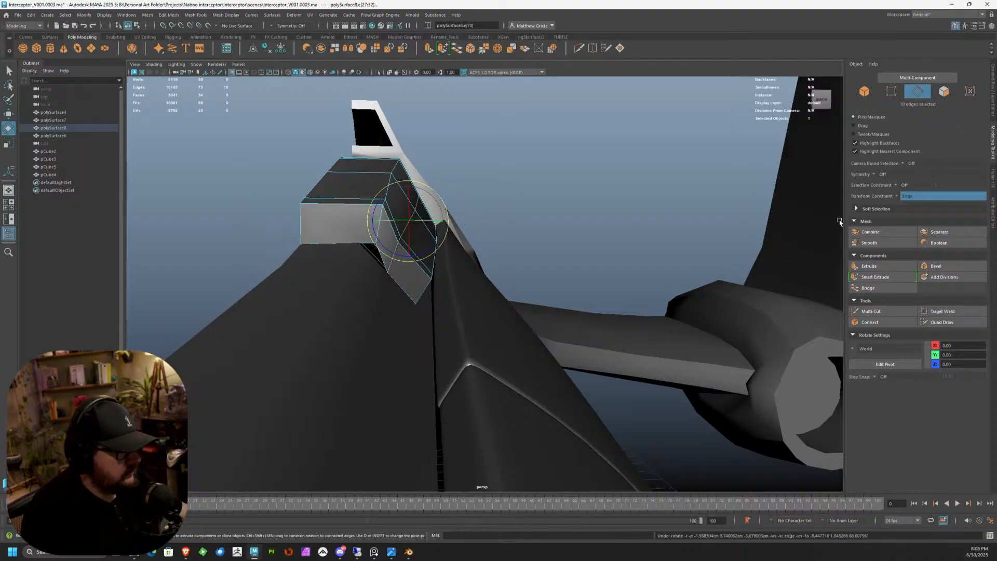
click(902, 198)
click(909, 203)
Step: Try to rotate the edges at the lower part of the hood's front end
alt+drag(410, 248, 360, 281)
click(400, 294)
shift+click(345, 285)
key(w)
key(e)
key(r)
key(e)
mouse_move(403, 253)
mouse_down()
mouse_move(409, 269)
mouse_move(365, 282)
mouse_move(385, 308)
mouse_move(489, 327)
mouse_move(499, 311)
mouse_move(469, 341)
mouse_up()
key(w)
click(488, 328)
key(e)
key(w)
key(e)
drag(480, 304, 425, 332)
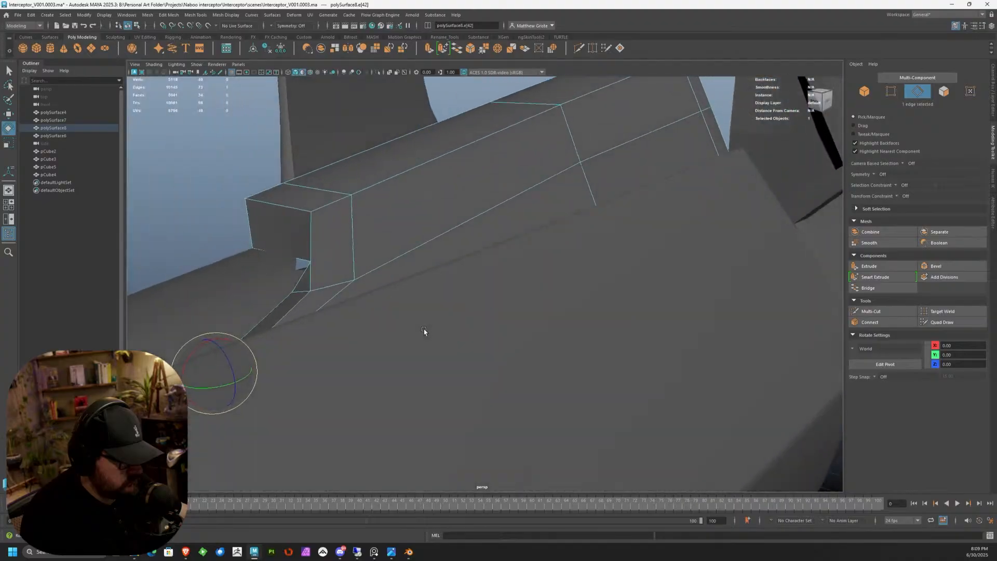
Step: Move the two bottom edges of the hood's front face forward along Z so the face slopes
alt+drag(376, 298, 559, 323)
alt+right_drag(559, 322, 585, 337)
alt+middle_drag(584, 338, 488, 296)
right_drag(488, 295, 486, 273)
click(425, 310)
key(w)
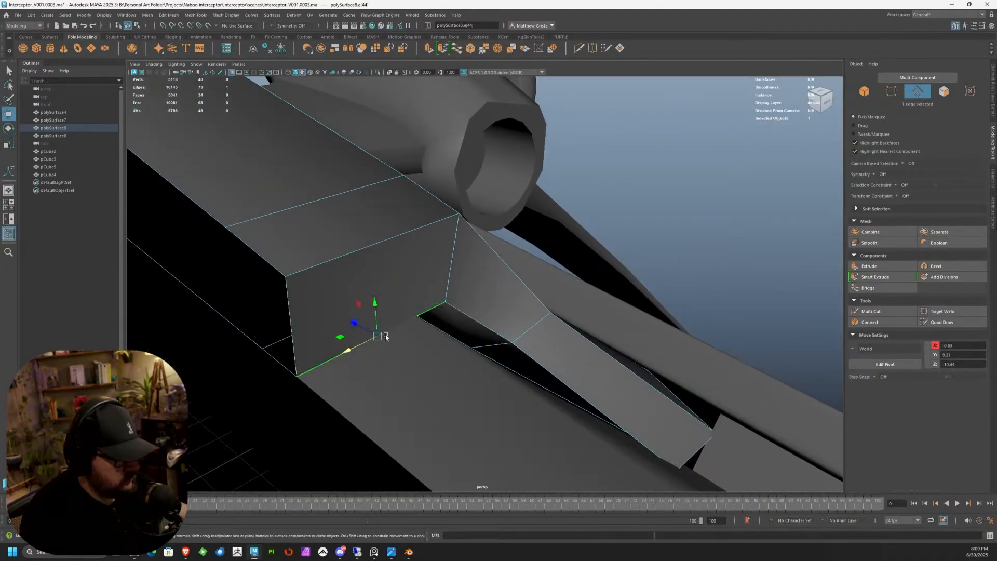
drag(359, 326, 300, 348)
middle_drag(271, 201, 256, 185)
alt+drag(256, 185, 211, 167)
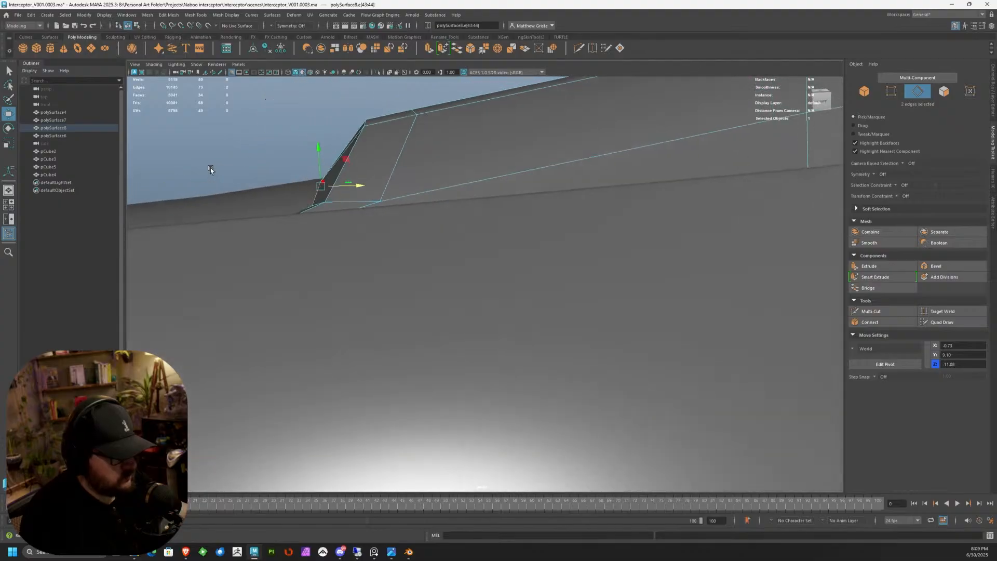
Step: In the side view, fine-tune the bottom edges and vertices of the hood's front face along Z, and return to object mode
key(space)
key(space)
scroll(436, 286, up, 5)
drag(372, 287, 358, 289)
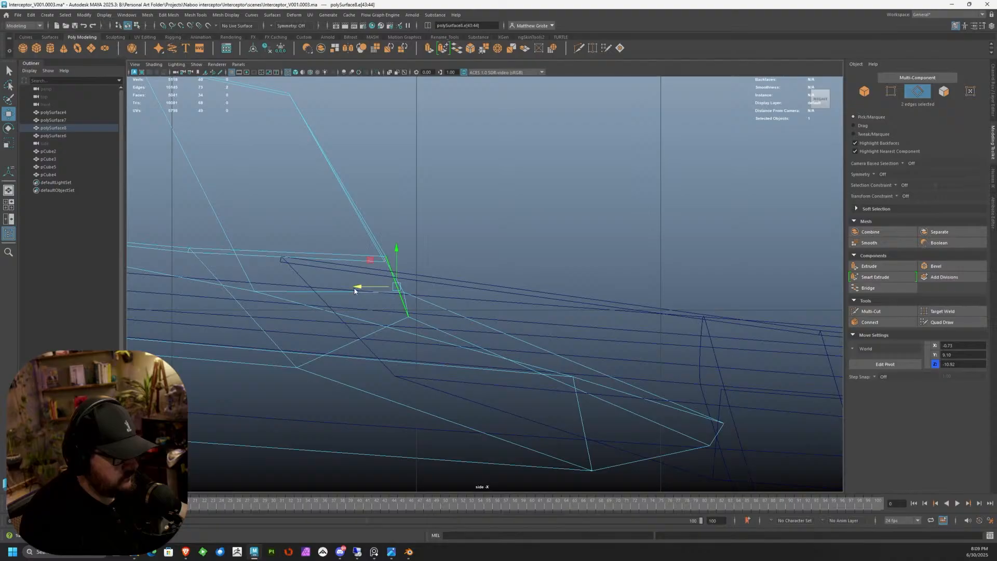
right_drag(325, 280, 297, 281)
drag(398, 308, 417, 317)
key(space)
key(space)
right_click(411, 195)
right_drag(411, 197, 445, 185)
Step: Check the sloped hood front against the surrounding hull from several sides
scroll(407, 259, down, 5)
alt+drag(407, 258, 628, 285)
click(628, 286)
click(694, 260)
alt+drag(693, 261, 426, 240)
click(452, 274)
scroll(447, 265, up, 5)
scroll(472, 272, up, 3)
Step: Adjust the height of the hood's front step at its outer corner
right_drag(426, 240, 427, 254)
click(422, 251)
click(418, 233)
drag(407, 205, 352, 266)
drag(425, 240, 392, 230)
Step: Return the hood to object mode and save the scene
right_drag(429, 238, 462, 214)
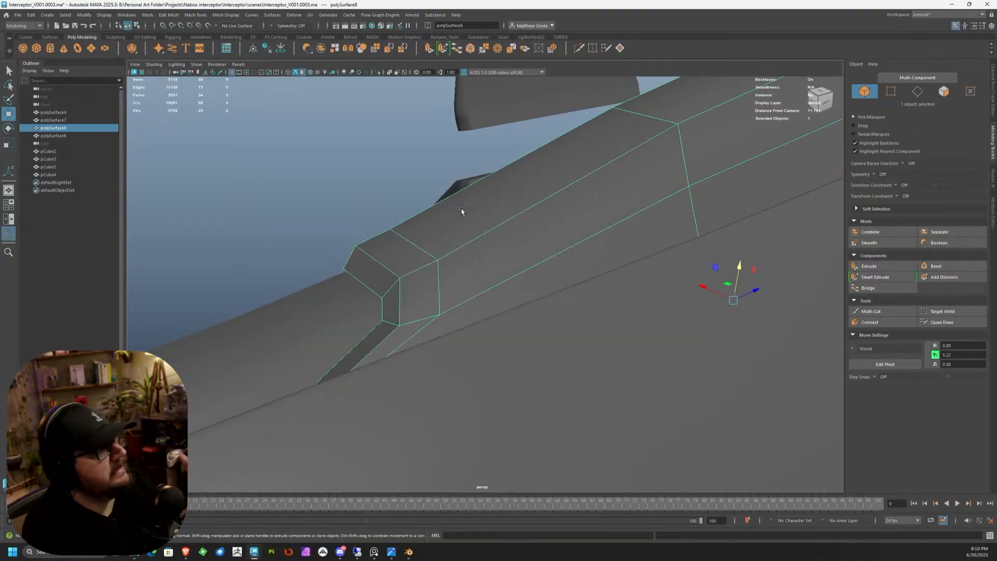
click(18, 15)
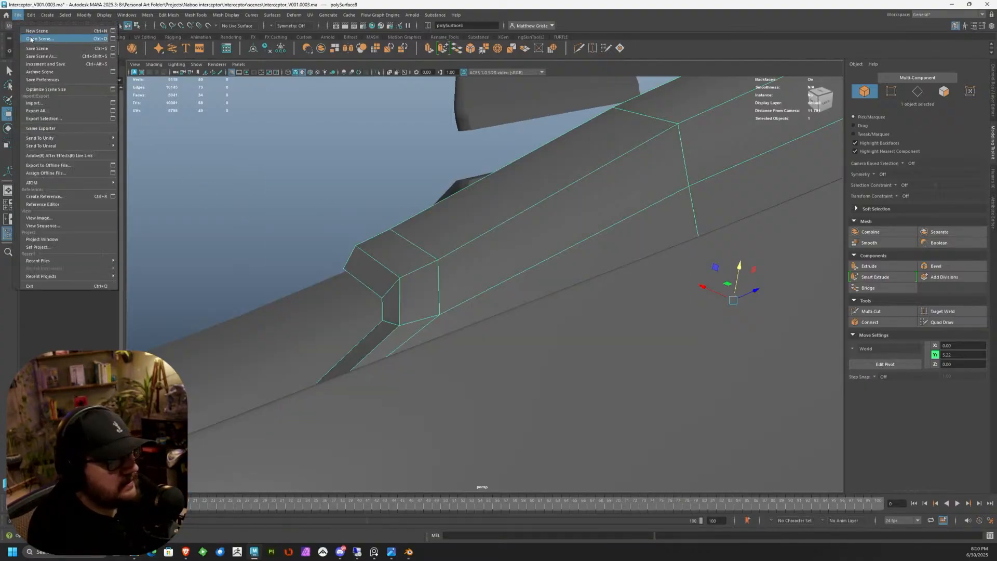
click(36, 50)
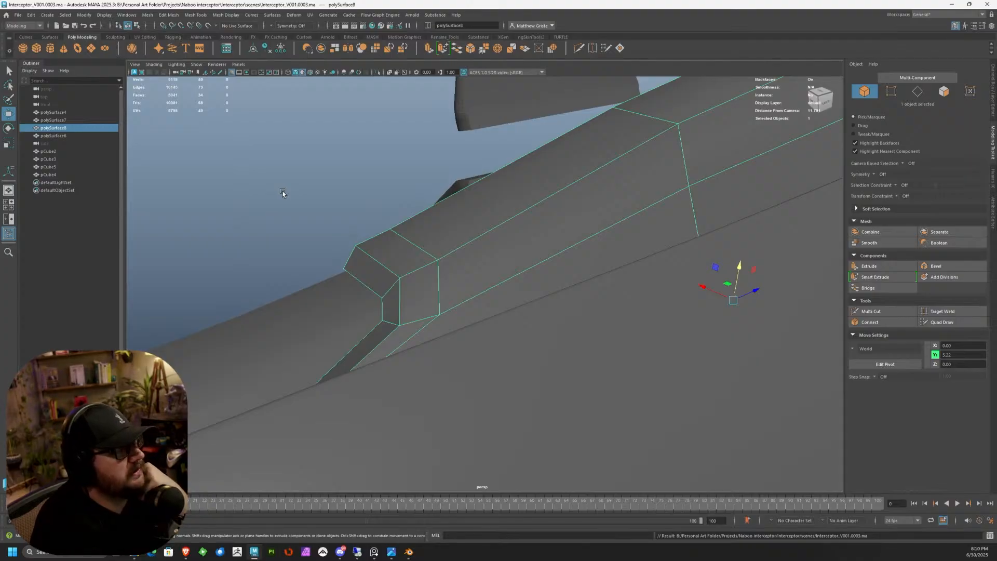
Step: Isolate the hood and move a corner vertex at its lower front tip sideways along X
alt+drag(282, 193, 492, 285)
key(ctrl+1)
scroll(456, 274, up, 2)
key(f)
right_drag(490, 284, 462, 285)
click(491, 296)
drag(491, 275, 560, 246)
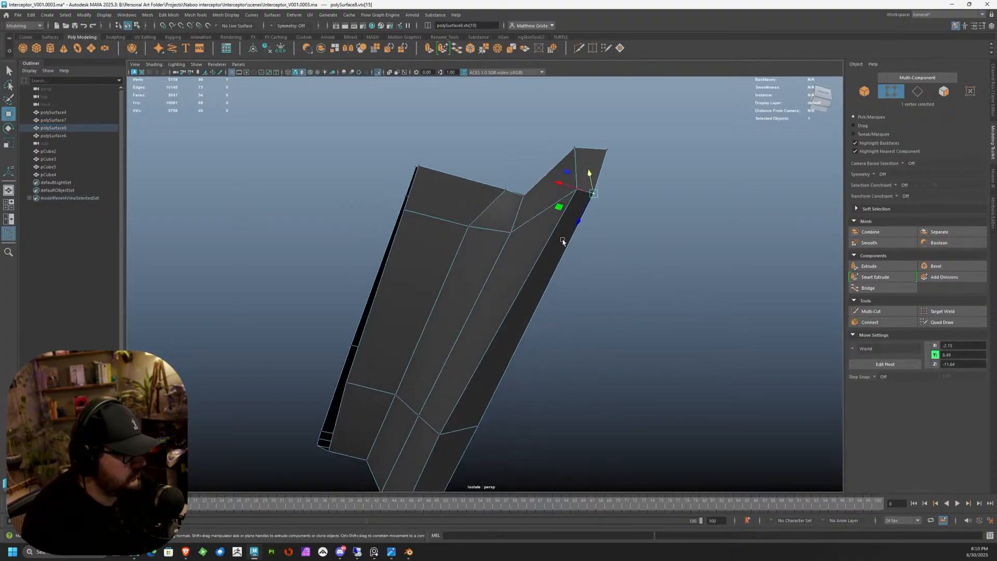
click(677, 206)
click(576, 187)
drag(564, 187, 550, 184)
alt+drag(552, 185, 501, 212)
alt+drag(458, 237, 500, 297)
click(324, 343)
Step: Raise the cross edge on top of the hood, just behind the front face, slightly along Y
alt+drag(572, 275, 377, 278)
scroll(406, 263, up, 3)
right_drag(376, 278, 376, 257)
click(375, 258)
mouse_move(376, 260)
alt+mouse_down()
mouse_move(439, 244)
mouse_move(374, 247)
alt+mouse_up()
key(e)
key(r)
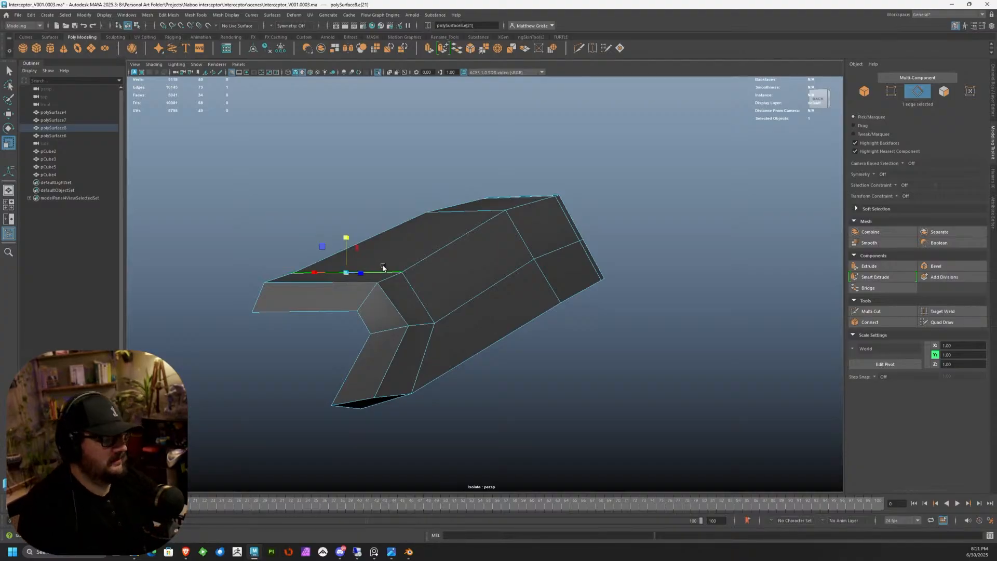
scroll(383, 267, up, 2)
scroll(341, 265, up, 5)
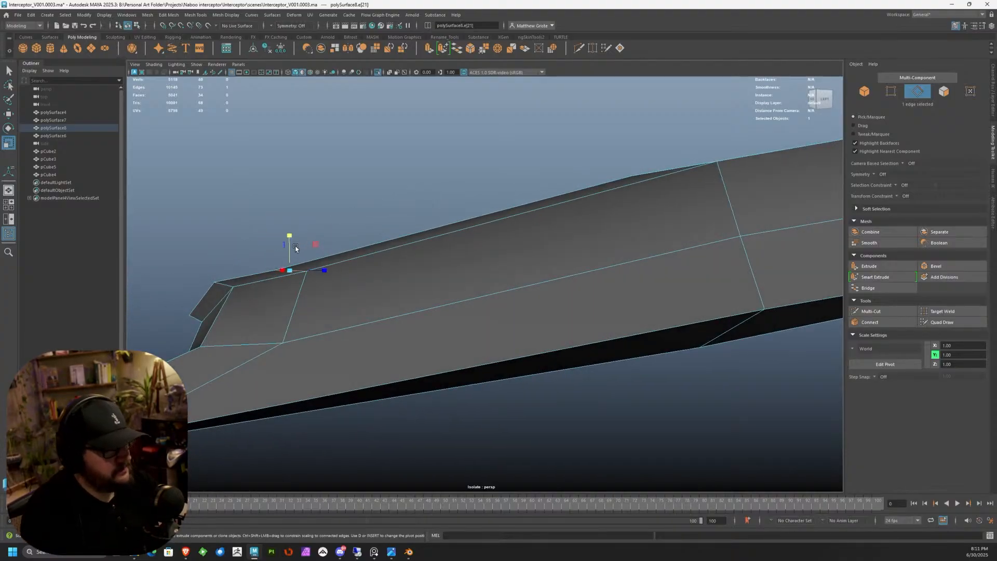
key(w)
drag(290, 234, 290, 226)
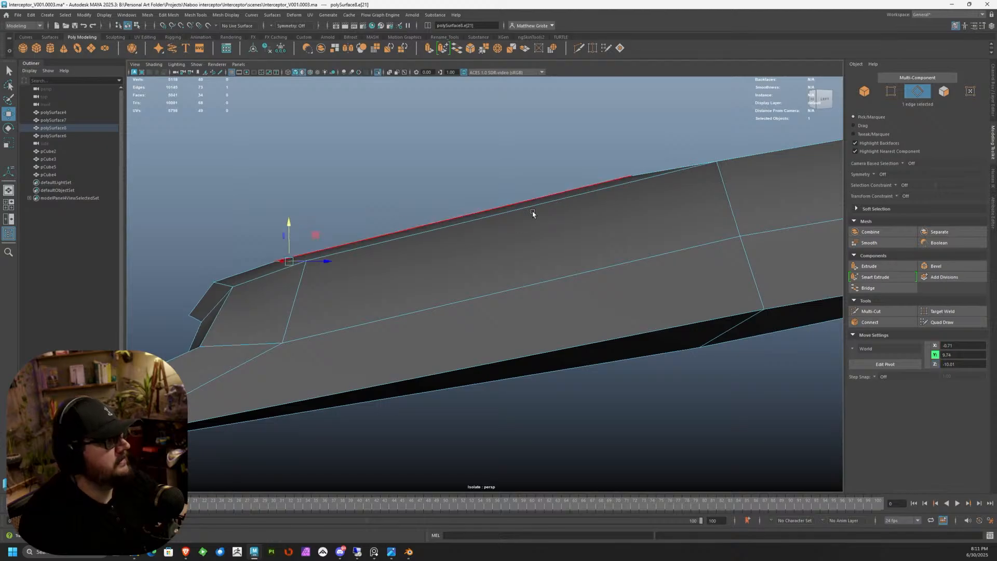
Step: In the side view, adjust the lower vertices near the hood's front tip along Z
alt+middle_drag(535, 212, 474, 214)
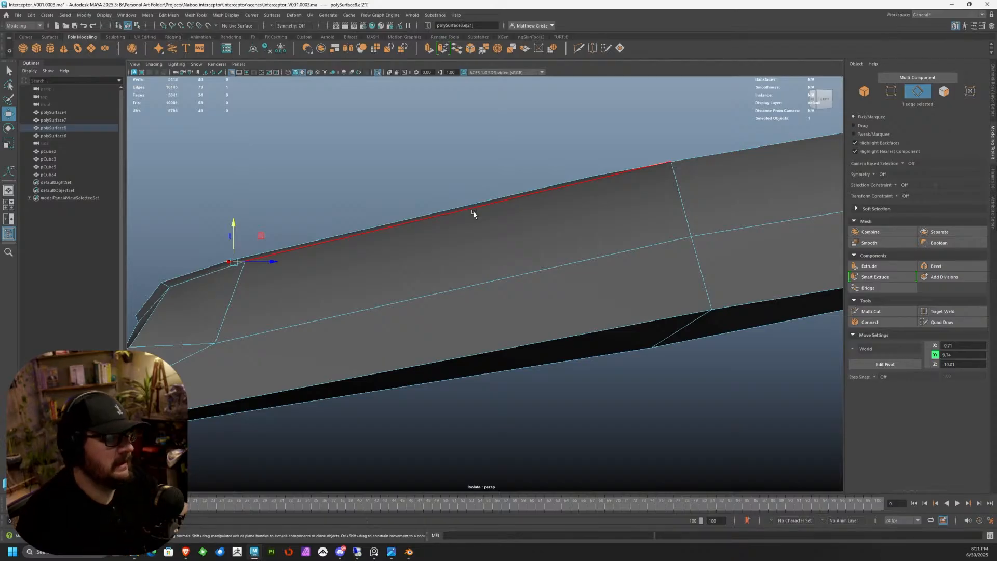
scroll(334, 316, down, 4)
alt+middle_drag(357, 306, 411, 284)
alt+drag(410, 284, 382, 277)
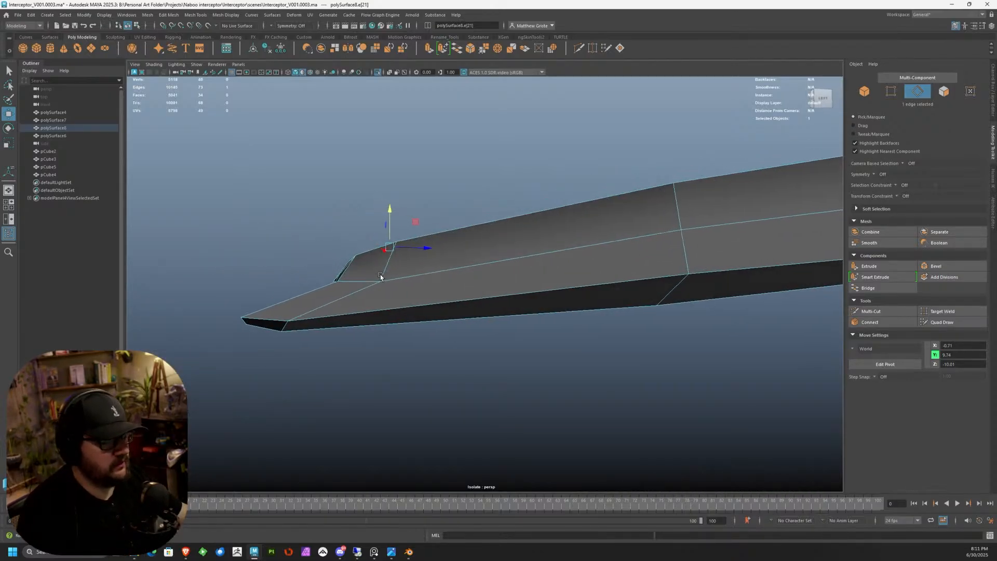
key(space)
scroll(636, 392, up, 3)
key(space)
right_drag(535, 322, 502, 319)
drag(593, 388, 530, 333)
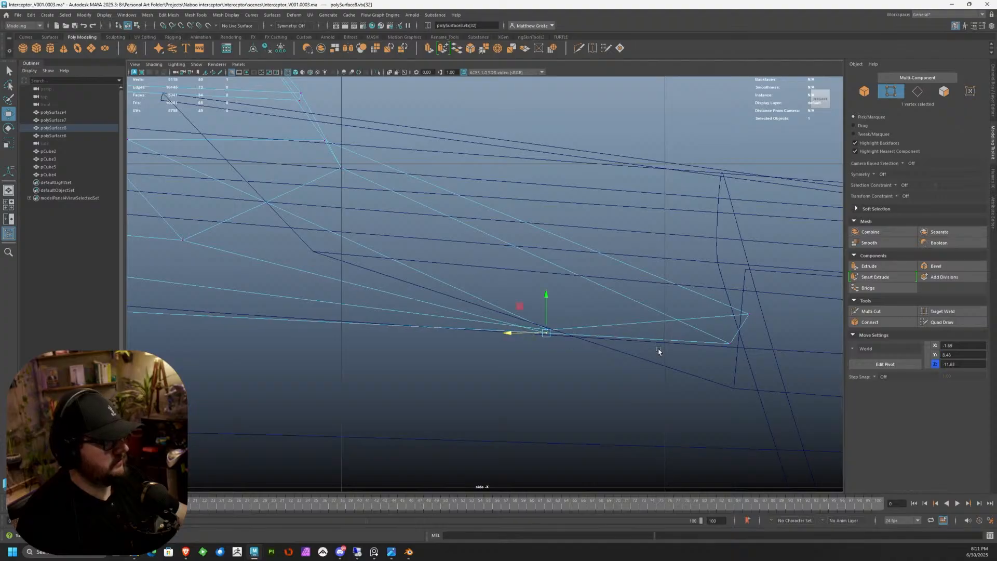
click(727, 345)
key(space)
key(space)
alt+drag(489, 250, 496, 166)
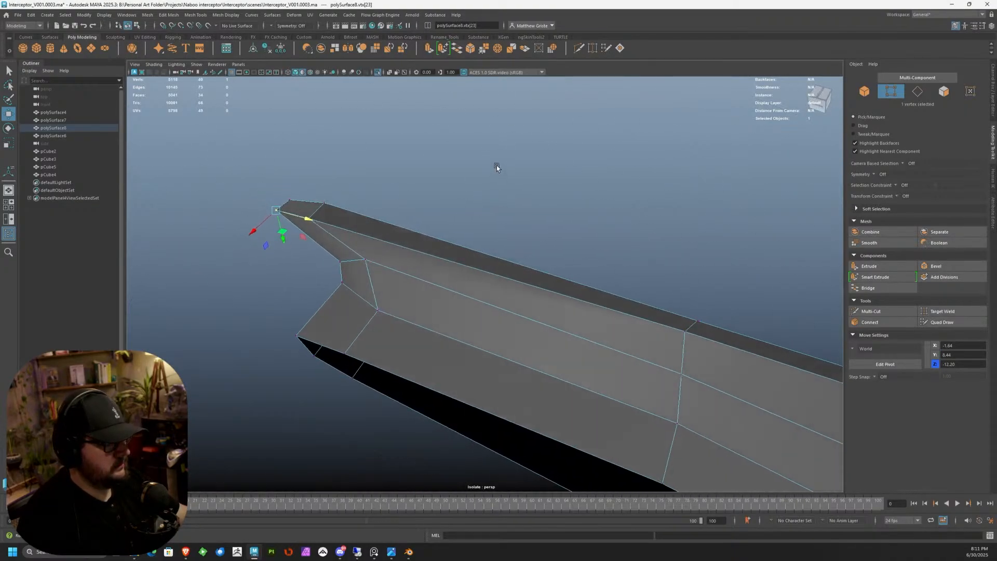
Step: Select the vertices around the hood's front step and raise them along Y
click(370, 201)
scroll(358, 213, up, 2)
alt+drag(330, 244, 349, 328)
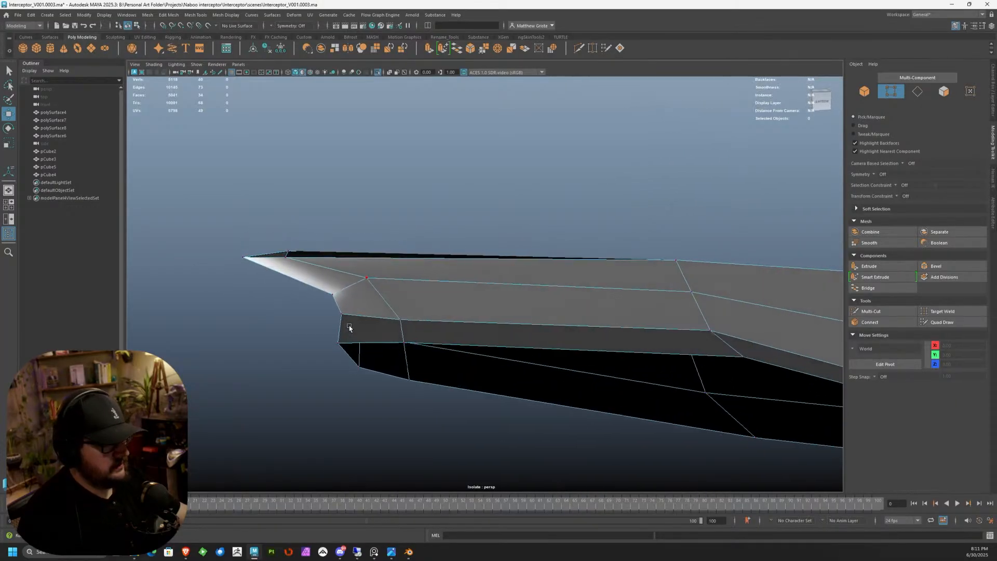
alt+middle_drag(349, 327, 466, 336)
scroll(459, 322, up, 4)
click(415, 290)
drag(415, 319, 503, 280)
drag(366, 175, 485, 267)
drag(433, 231, 433, 199)
alt+drag(476, 224, 535, 234)
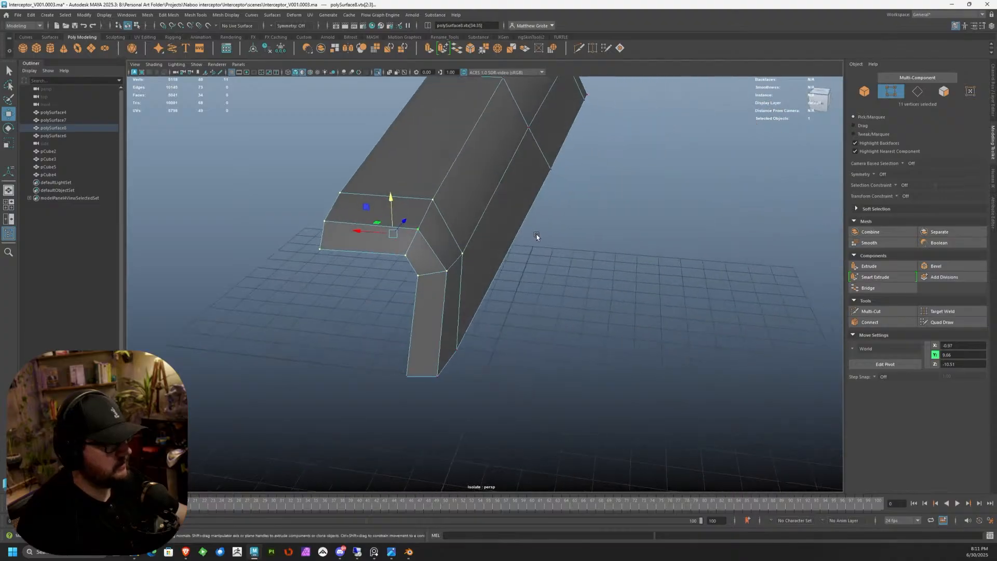
Step: Insert an edge loop about halfway down the hood's lower side strip with Multi-Cut
click(878, 315)
ctrl+click(442, 325)
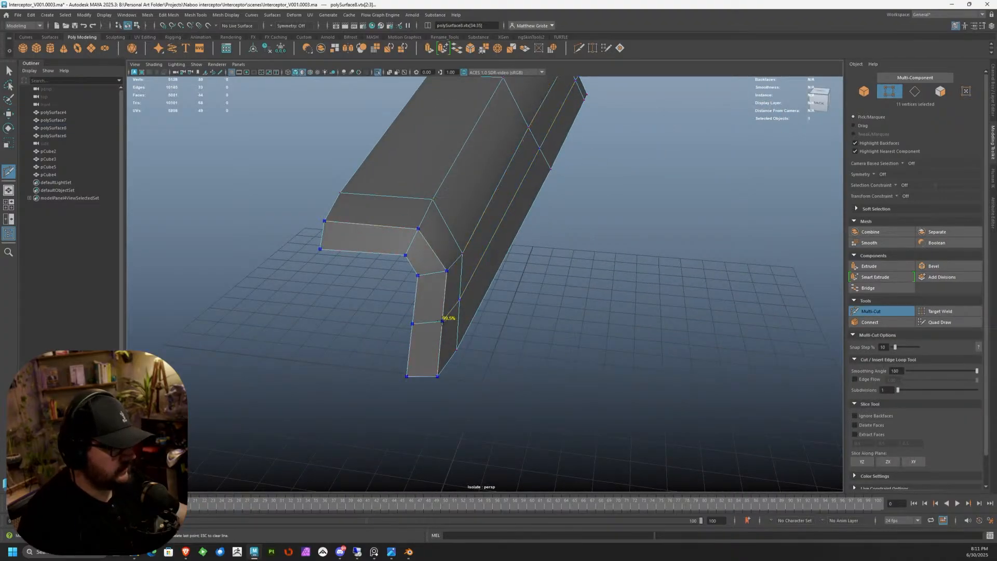
alt+drag(442, 324, 445, 323)
key(q)
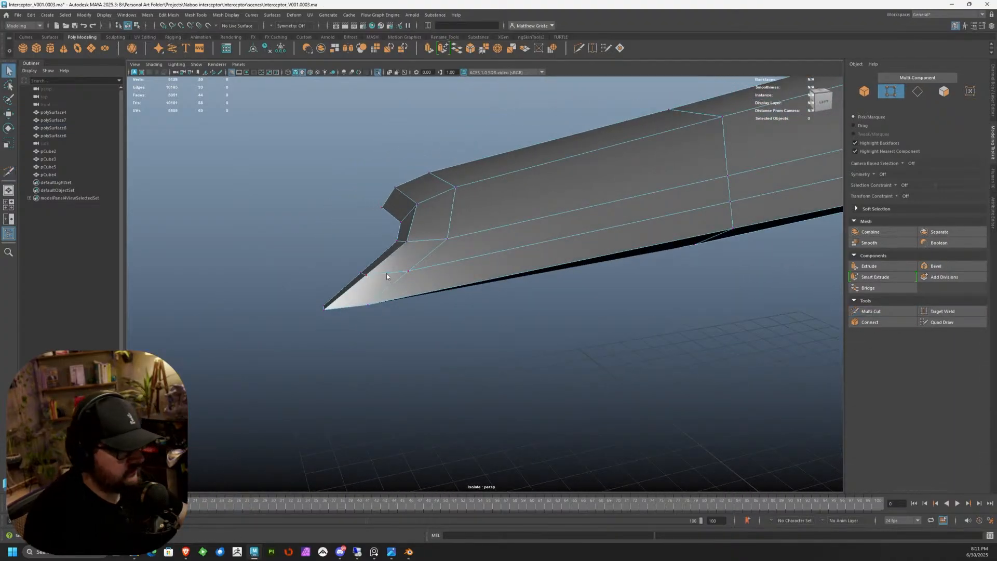
Step: Move the new loop's short edge on the front end to curve the hood's profile, and return to object mode
right_drag(386, 273, 385, 267)
click(383, 267)
alt+drag(383, 267, 574, 275)
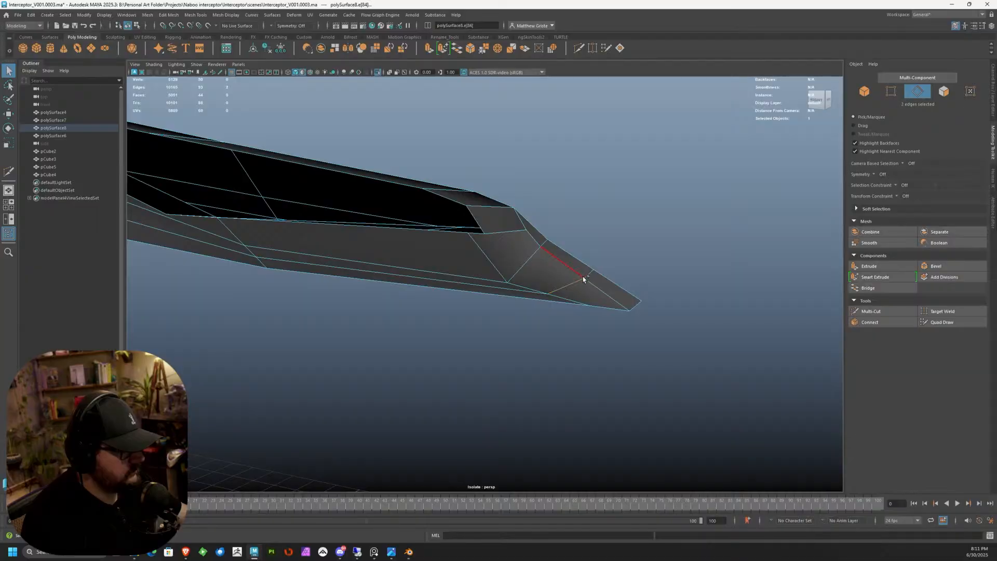
click(590, 277)
key(w)
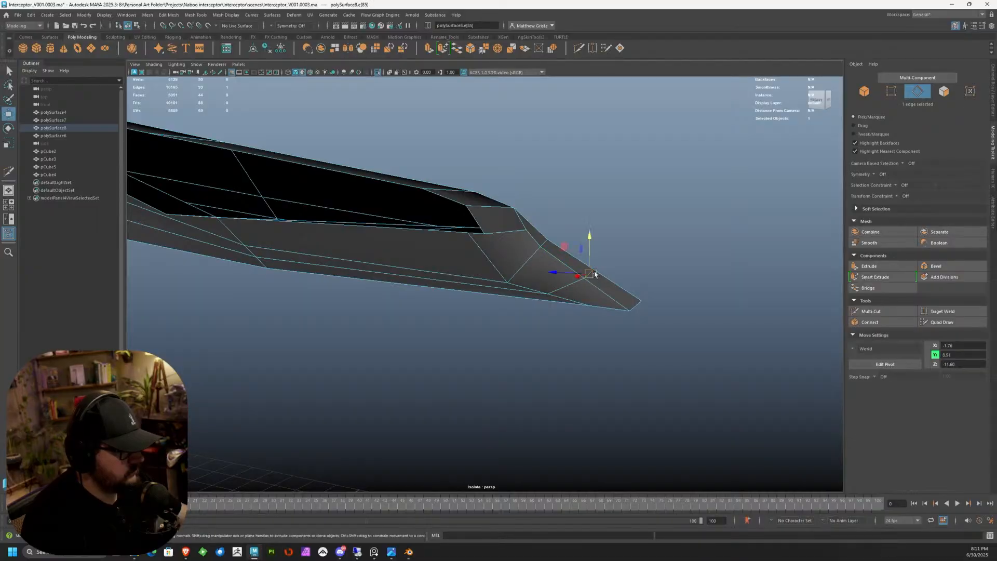
alt+drag(568, 279, 414, 223)
click(333, 240)
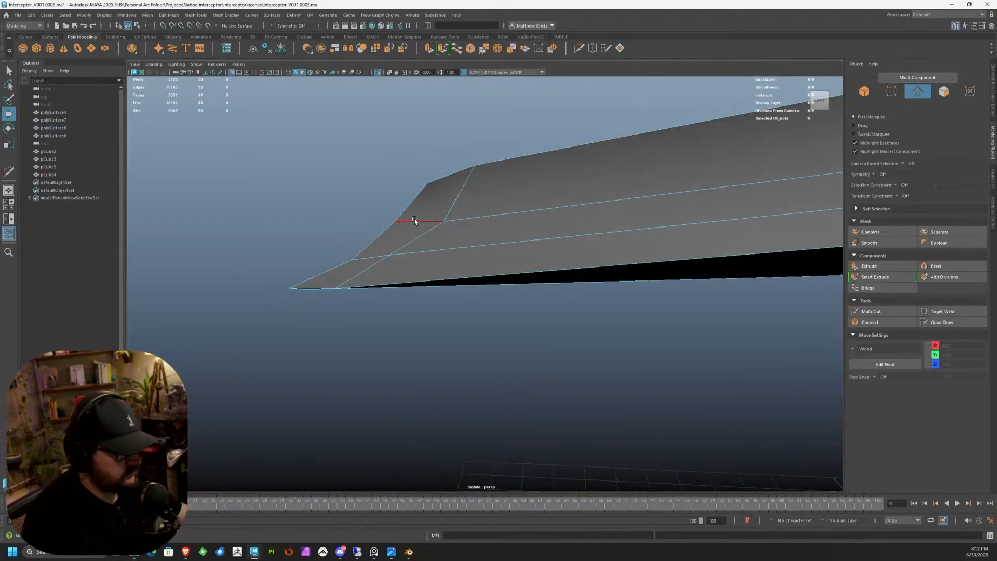
right_drag(415, 222, 454, 204)
Step: Lower the two vertices at the hood's front tip and the pair just behind them along Y
alt+middle_drag(416, 258, 542, 247)
scroll(542, 247, up, 1)
right_drag(530, 254, 485, 253)
drag(355, 241, 445, 301)
drag(409, 249, 407, 259)
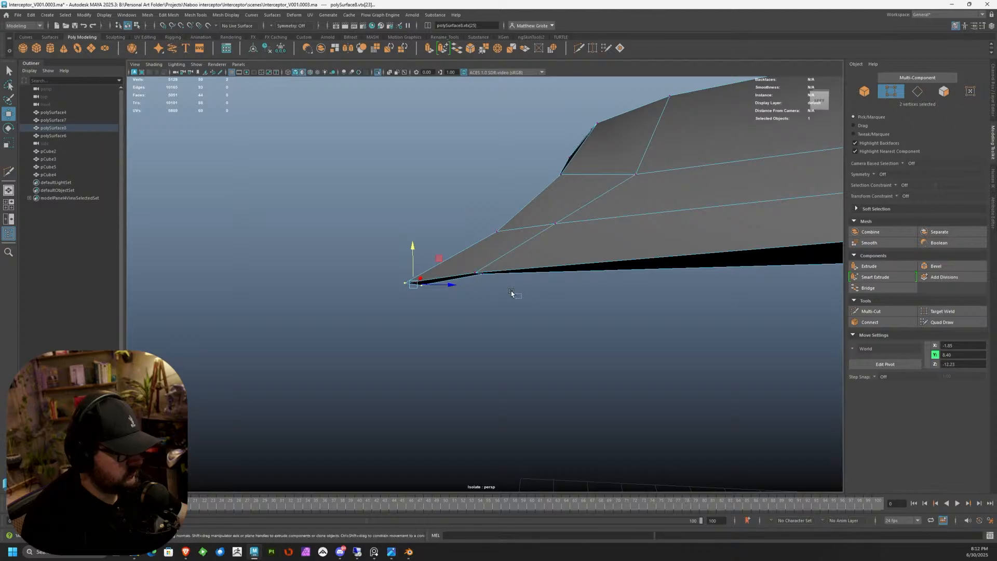
drag(479, 244, 479, 252)
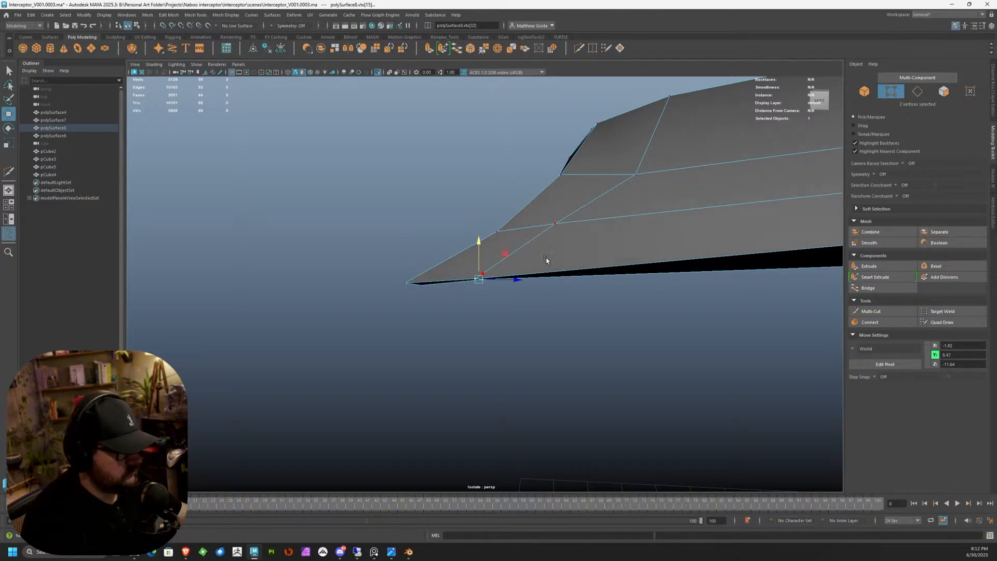
right_drag(604, 231, 644, 218)
Step: Reposition the two top vertices behind the hood's front face along Z and Y
scroll(590, 282, down, 4)
click(537, 345)
alt+drag(537, 345, 523, 301)
click(501, 261)
alt+drag(502, 261, 490, 322)
scroll(453, 325, up, 3)
right_drag(490, 321, 458, 317)
alt+drag(458, 317, 476, 310)
drag(510, 261, 482, 255)
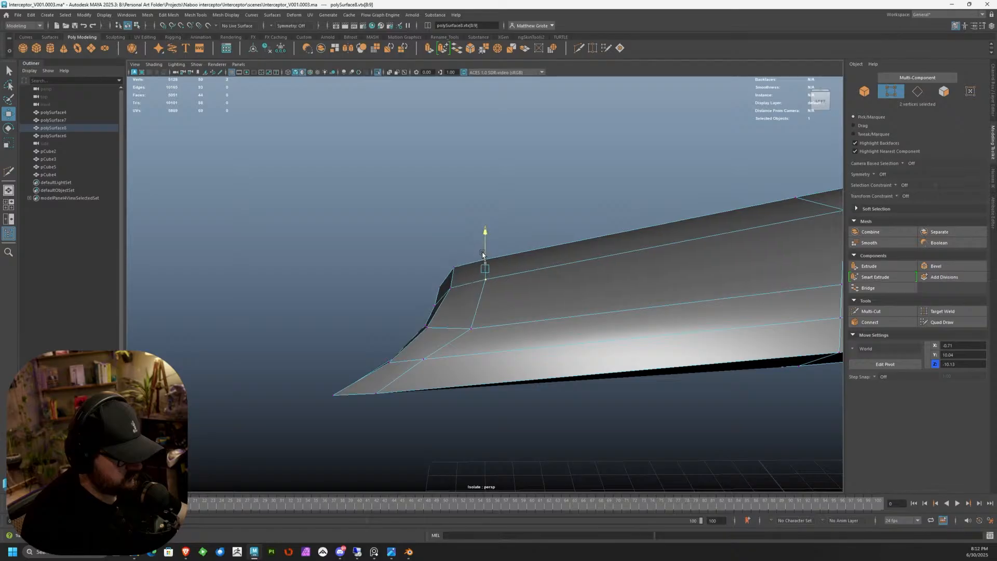
alt+drag(485, 310, 479, 303)
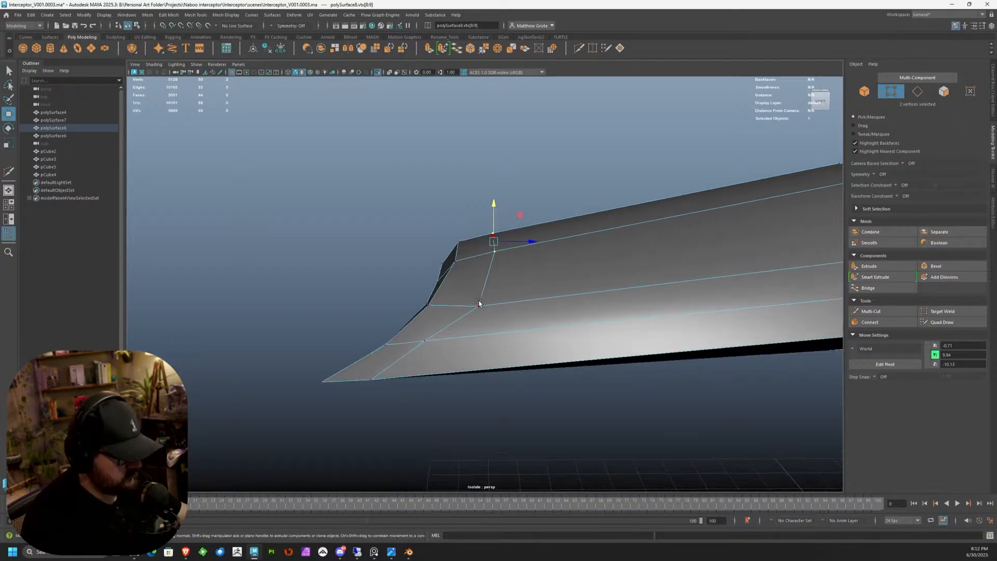
Step: Set the transform constraint to Edge and slide the side vertex behind the hood's front corner along its edges
click(895, 197)
drag(512, 306, 469, 275)
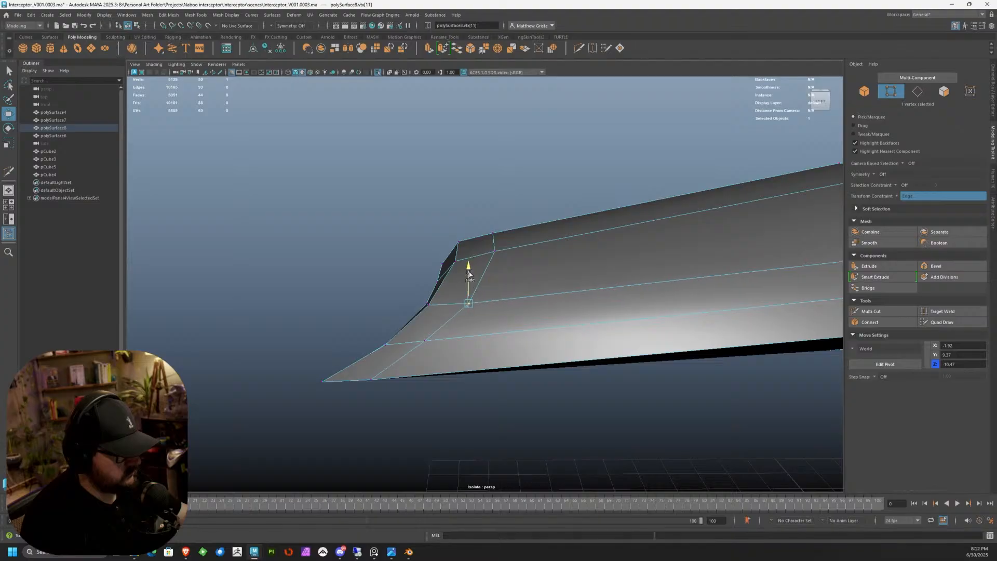
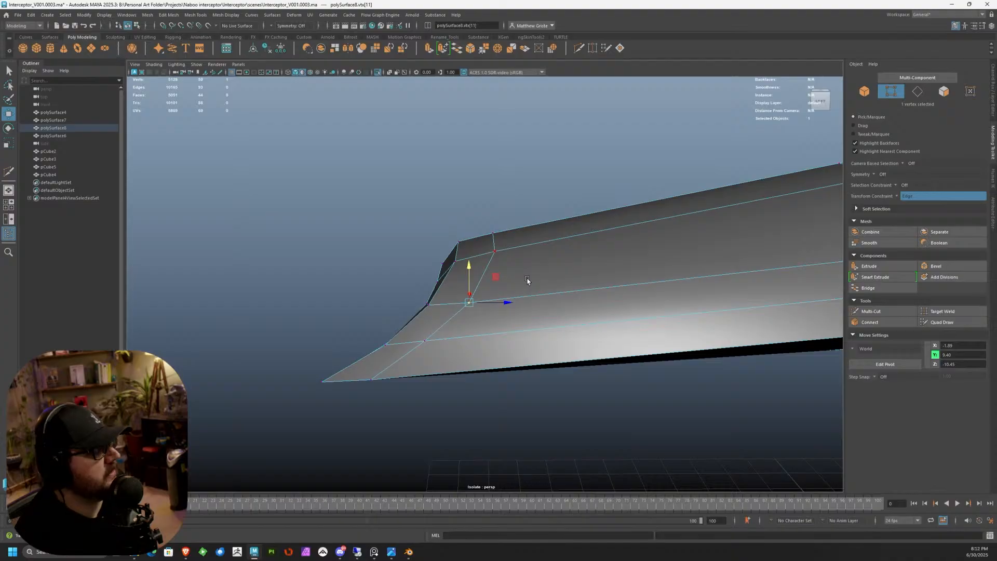
alt+drag(527, 281, 454, 294)
drag(440, 330, 474, 264)
alt+drag(474, 264, 554, 338)
Step: Turn off the transform constraint and move the inner underside vertex near the hood's front outward along X
click(897, 196)
click(907, 201)
click(462, 239)
alt+drag(501, 261, 484, 222)
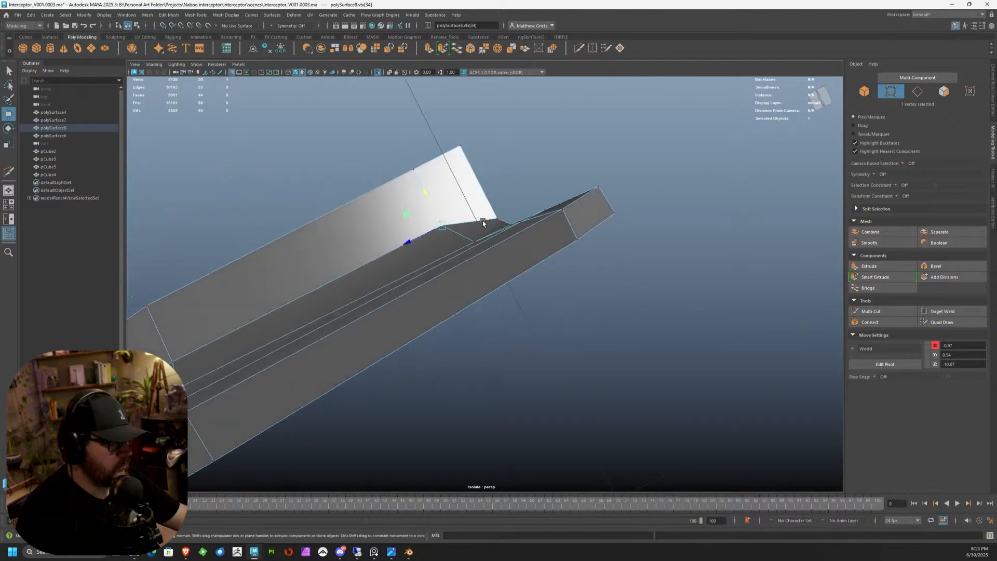
drag(427, 201, 419, 240)
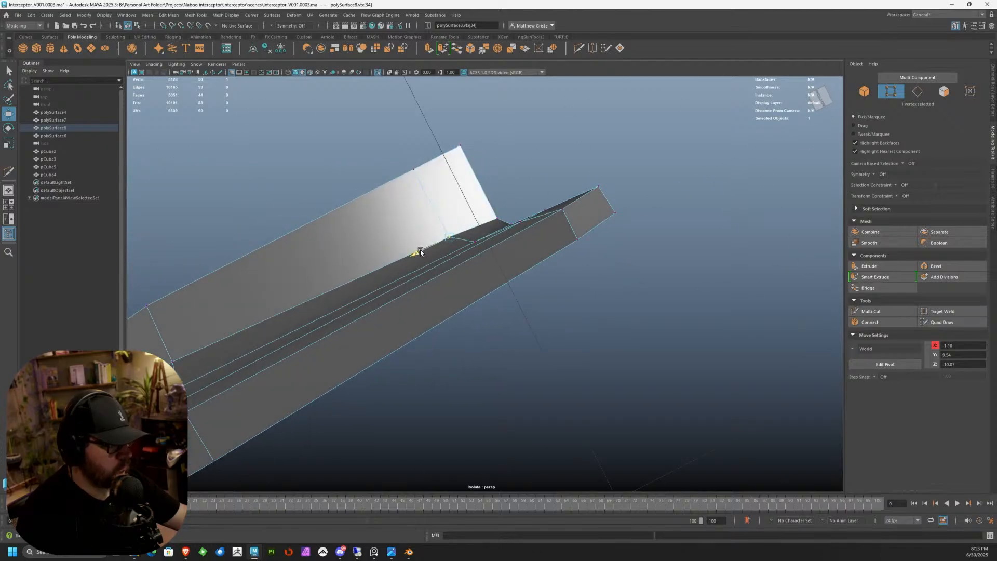
alt+drag(322, 284, 396, 318)
Step: Move the inner corner vertex at the hood's rear rim outward along X
click(430, 326)
alt+drag(395, 318, 403, 329)
alt+middle_drag(403, 329, 489, 268)
alt+drag(489, 268, 362, 321)
click(330, 283)
drag(321, 264, 323, 275)
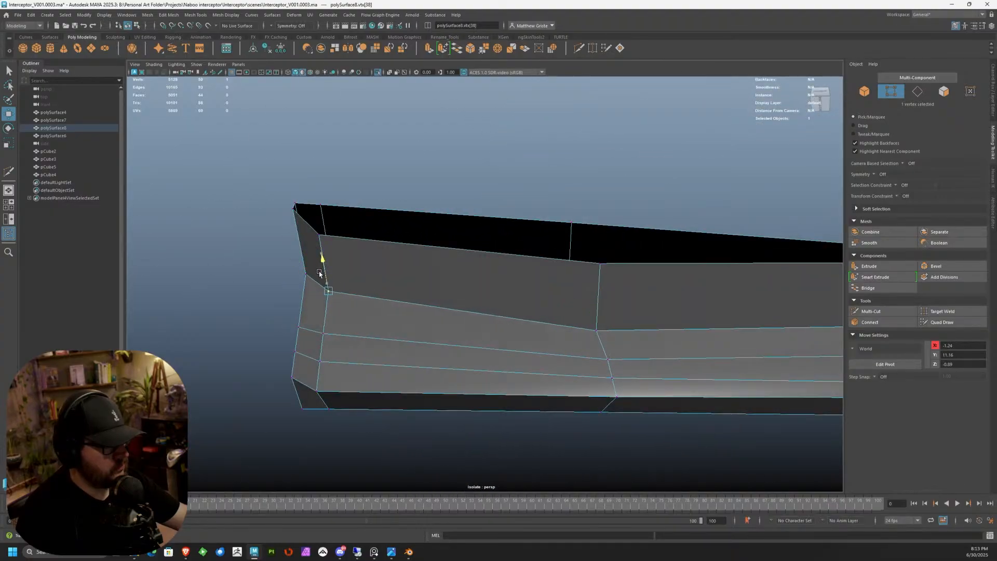
Step: Examine the hood's overall shape and its front step from several sides
scroll(483, 306, down, 4)
alt+drag(641, 335, 556, 367)
alt+middle_drag(557, 367, 524, 339)
alt+drag(524, 338, 501, 348)
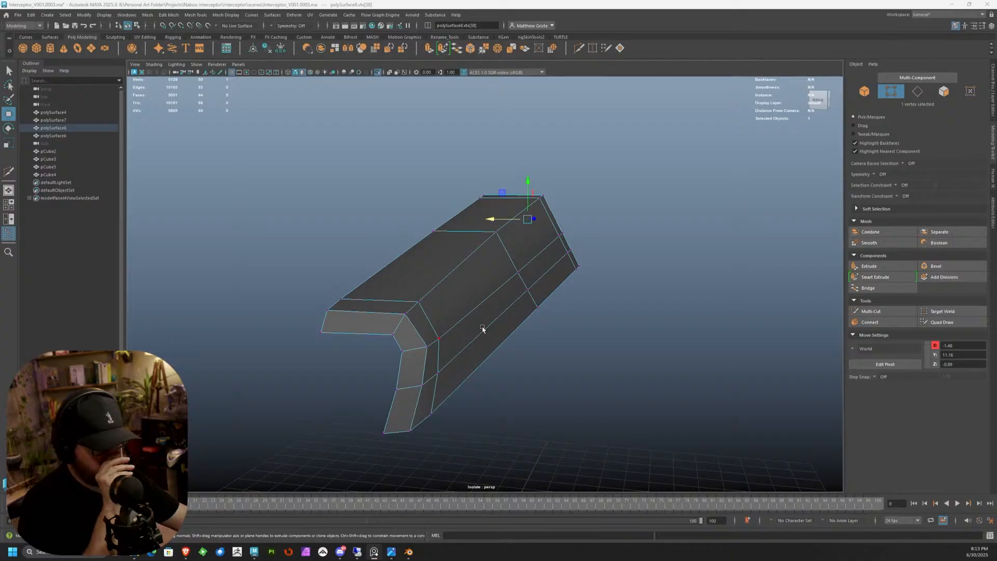
scroll(489, 288, down, 3)
alt+drag(479, 287, 456, 281)
scroll(456, 281, up, 4)
scroll(374, 301, up, 3)
alt+middle_drag(348, 302, 464, 232)
alt+drag(465, 231, 465, 162)
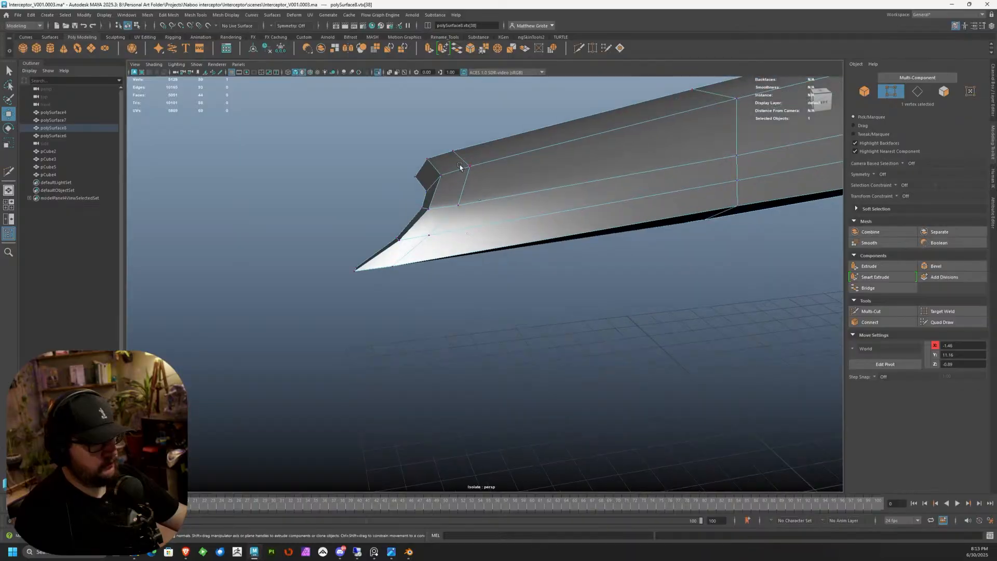
alt+drag(431, 268, 402, 255)
alt+drag(449, 215, 576, 278)
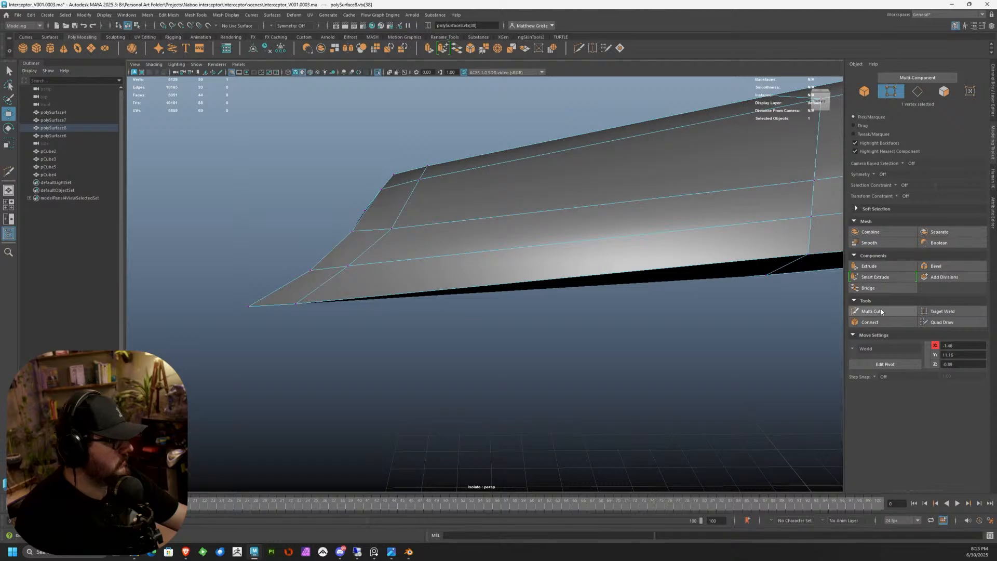
Step: Insert an edge loop around the hood a short distance behind its front cross loop with Multi-Cut
click(857, 311)
ctrl+click(444, 223)
alt+drag(466, 266, 462, 244)
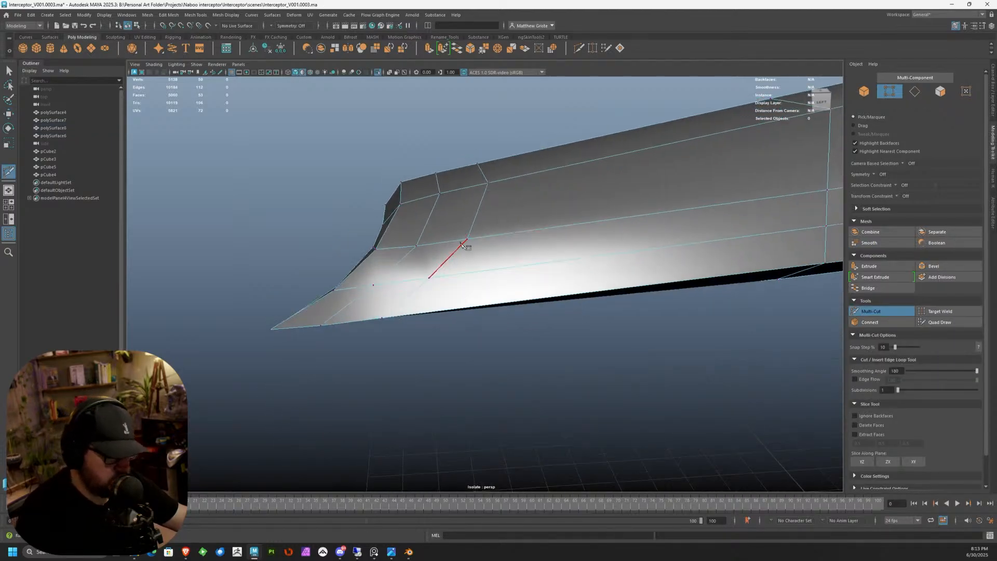
Step: Select the new edge loop behind the hood's front, set the transform constraint to Edge Slide, straighten the loop, and slide it along Z
key(q)
double_click(485, 179)
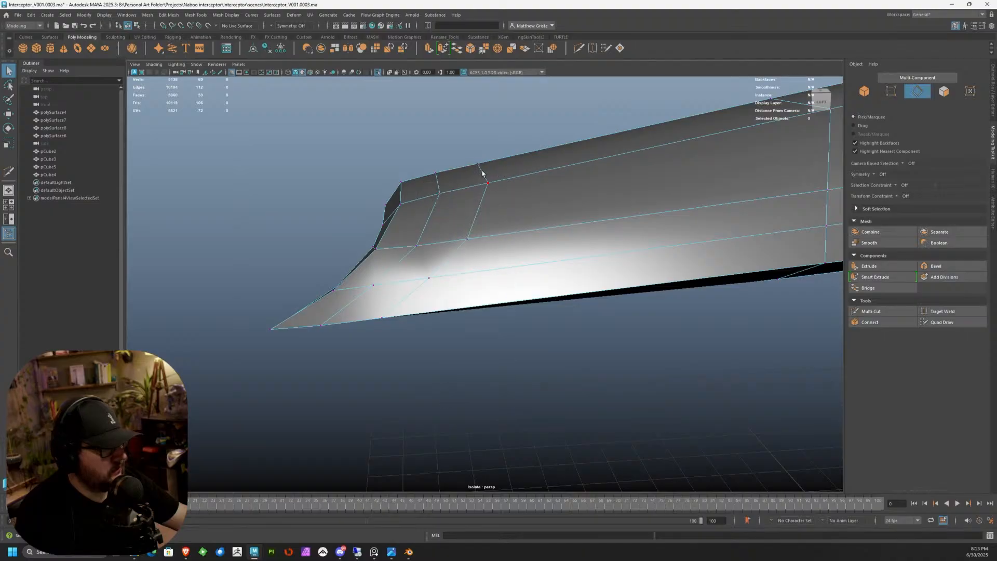
click(902, 197)
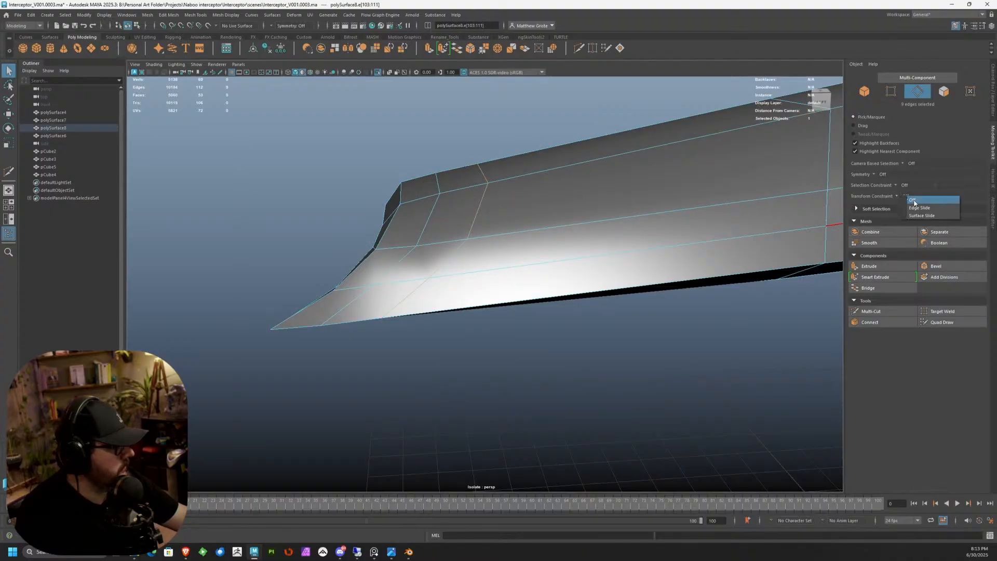
click(902, 205)
key(r)
drag(470, 237, 409, 240)
key(w)
drag(473, 239, 499, 238)
key(e)
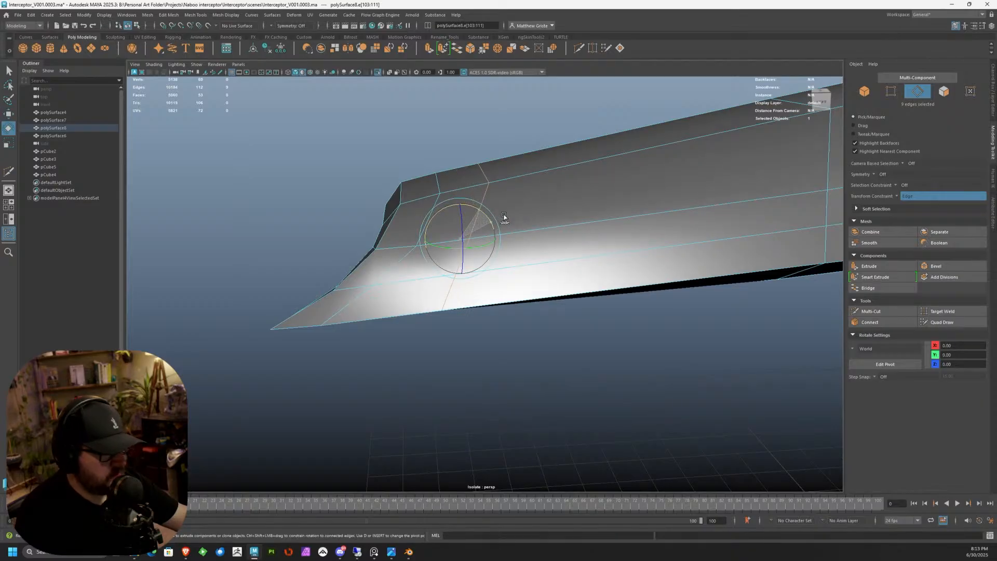
key(w)
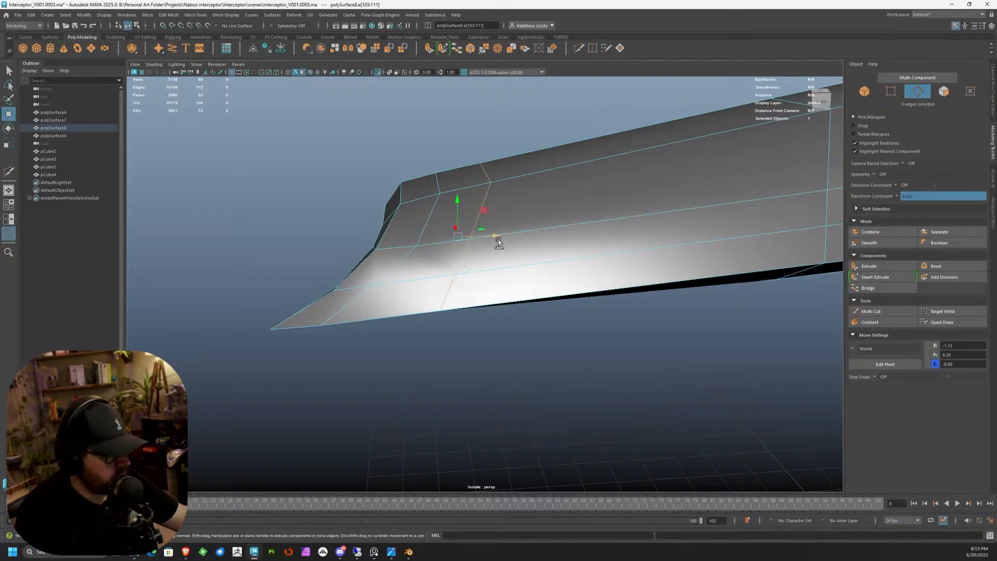
drag(497, 239, 340, 302)
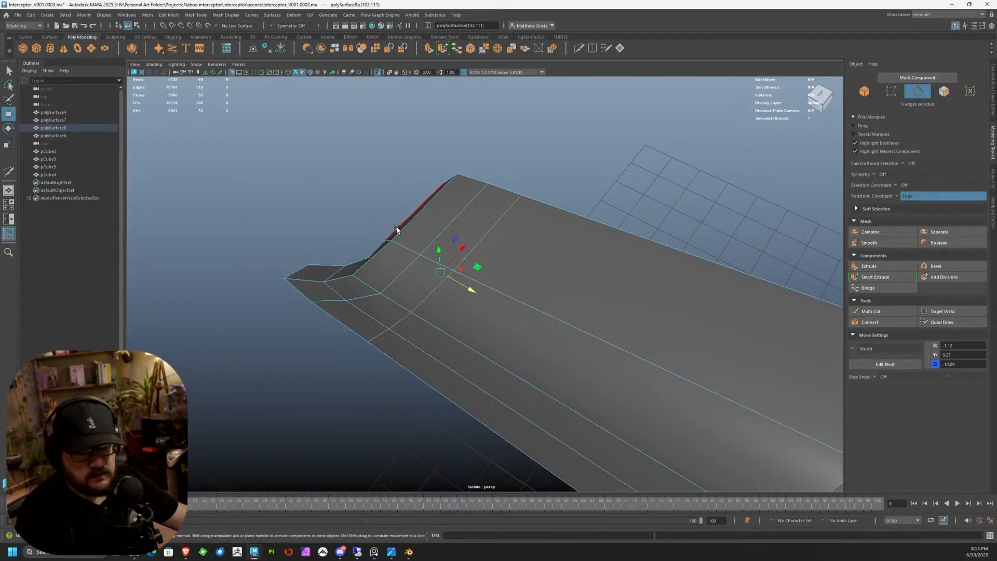
Step: Detach the faces at the hood's front up to the new edge loop and separate them into their own object
alt+drag(422, 314, 545, 234)
alt+drag(507, 270, 470, 291)
scroll(491, 230, up, 3)
right_drag(491, 230, 488, 250)
alt+drag(488, 250, 458, 200)
drag(504, 260, 555, 280)
alt+drag(645, 341, 509, 202)
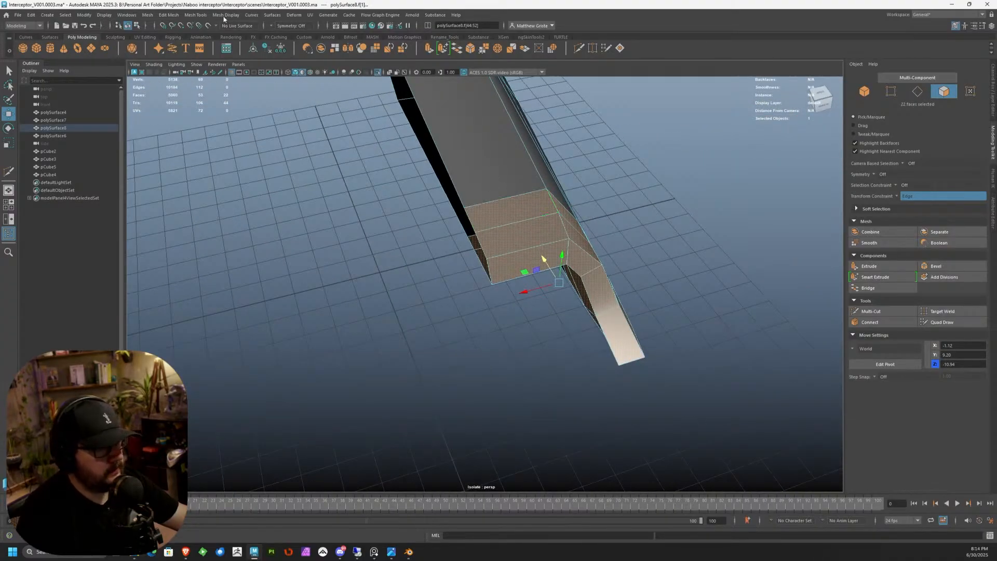
click(195, 15)
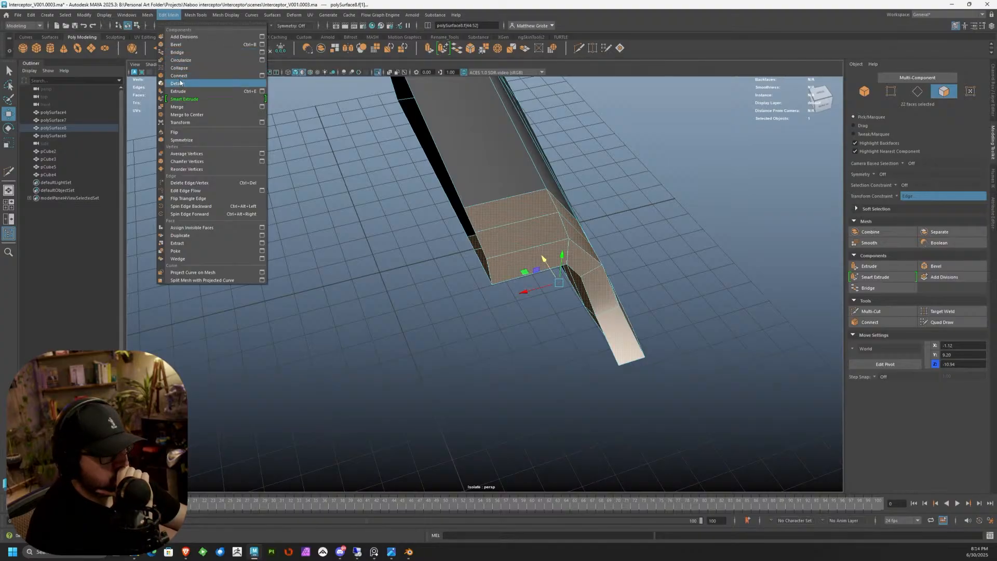
click(188, 83)
click(189, 16)
click(158, 49)
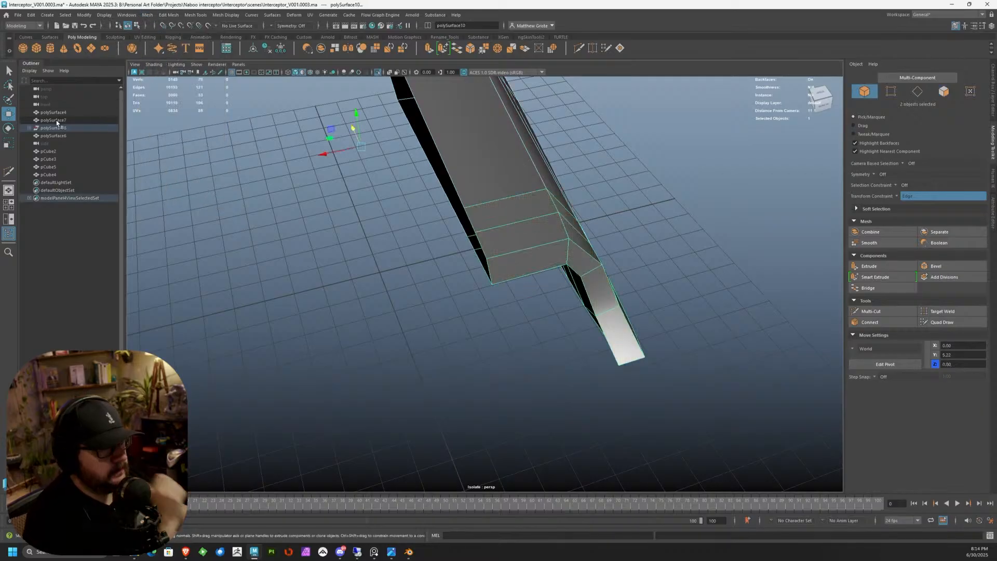
Step: Move the two separated hood pieces out of their group and delete the leftover group node
click(30, 128)
click(57, 137)
shift+click(60, 144)
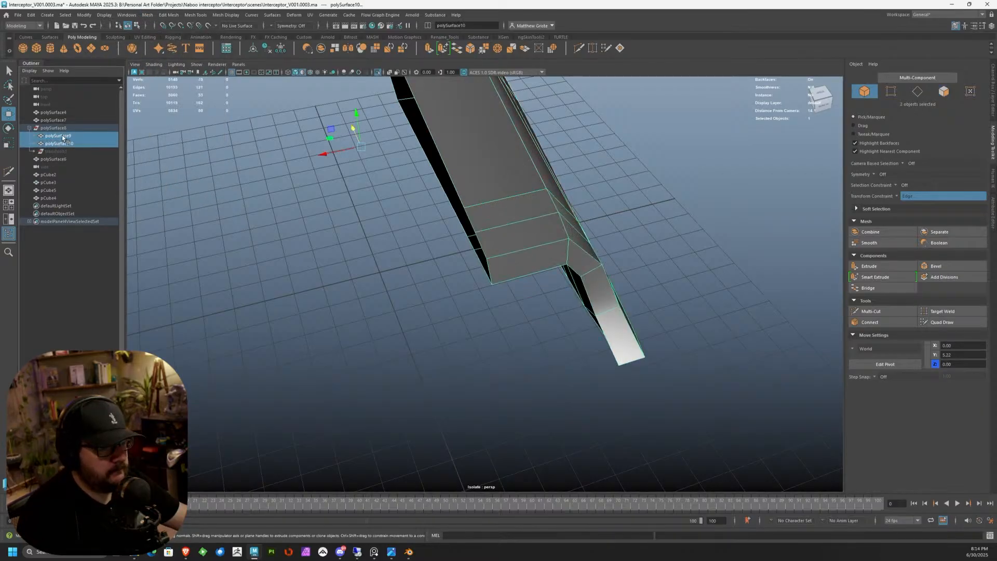
middle_drag(62, 125, 62, 125)
click(60, 144)
key(Delete)
Step: Mirror the separated hood front piece across X with Bounding Box as the axis position, reversing the mirror direction
alt+drag(579, 247, 445, 230)
click(446, 230)
right_drag(445, 231, 497, 214)
scroll(523, 231, down, 3)
mouse_move(486, 216)
alt+mouse_down()
mouse_move(523, 230)
mouse_move(499, 218)
alt+mouse_up()
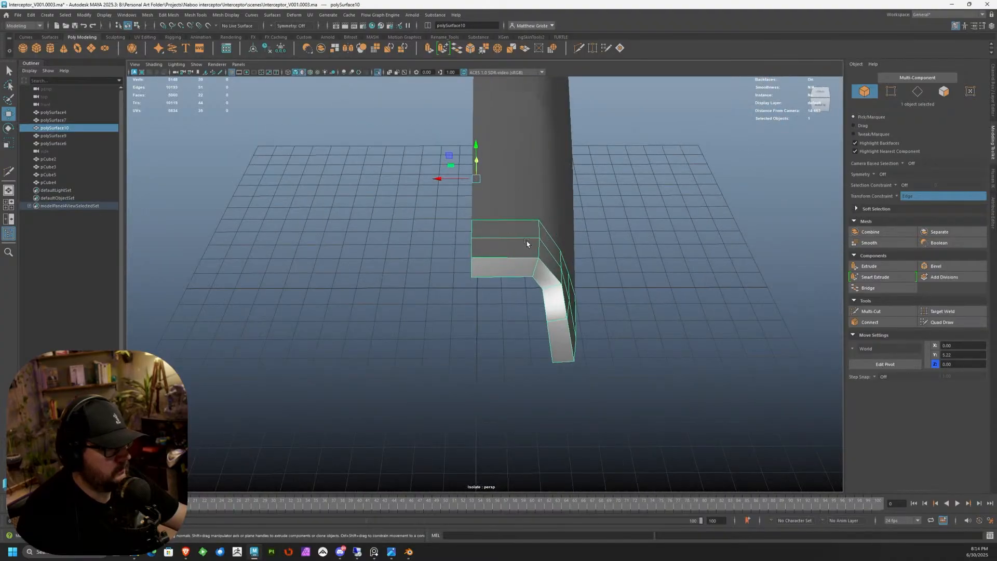
click(147, 15)
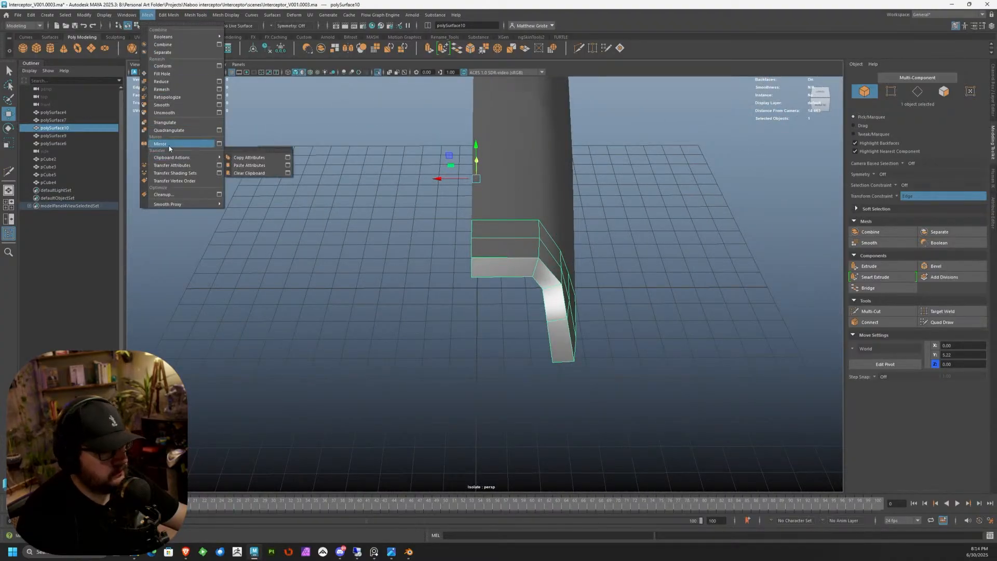
click(165, 144)
click(726, 304)
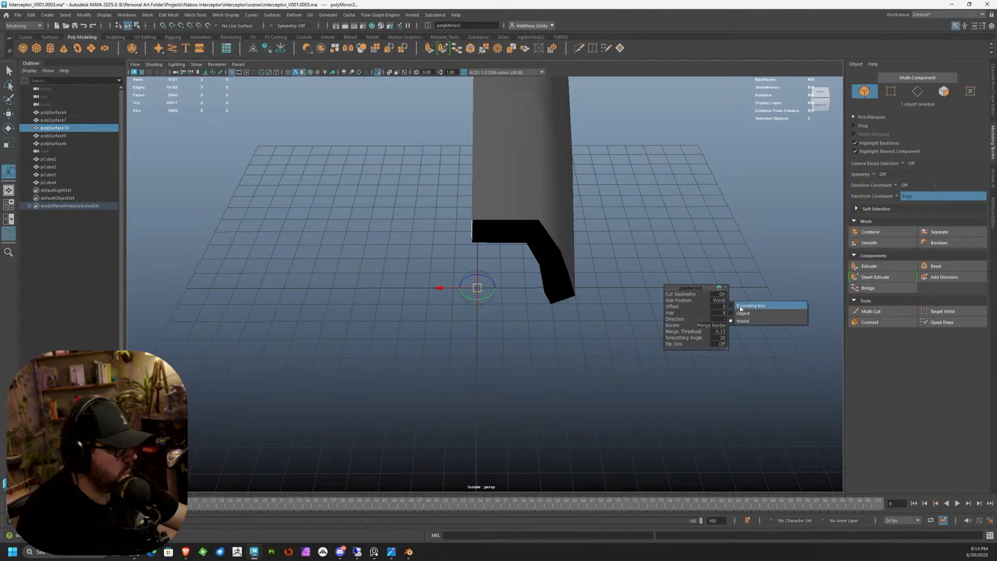
click(734, 308)
click(721, 320)
click(731, 323)
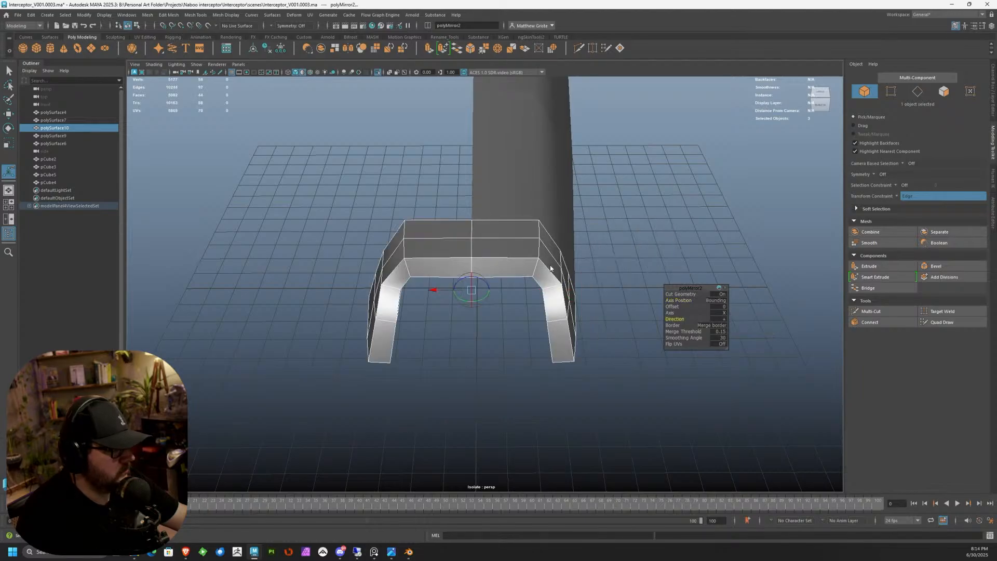
Step: Leave the mirror operation and turn off isolation so the whole ship is shown around the hood front
right_drag(550, 268, 583, 250)
click(590, 252)
mouse_move(634, 257)
alt+mouse_down()
mouse_move(571, 241)
mouse_move(520, 244)
mouse_move(646, 238)
mouse_move(619, 220)
mouse_move(634, 223)
mouse_move(619, 254)
alt+mouse_up()
click(197, 64)
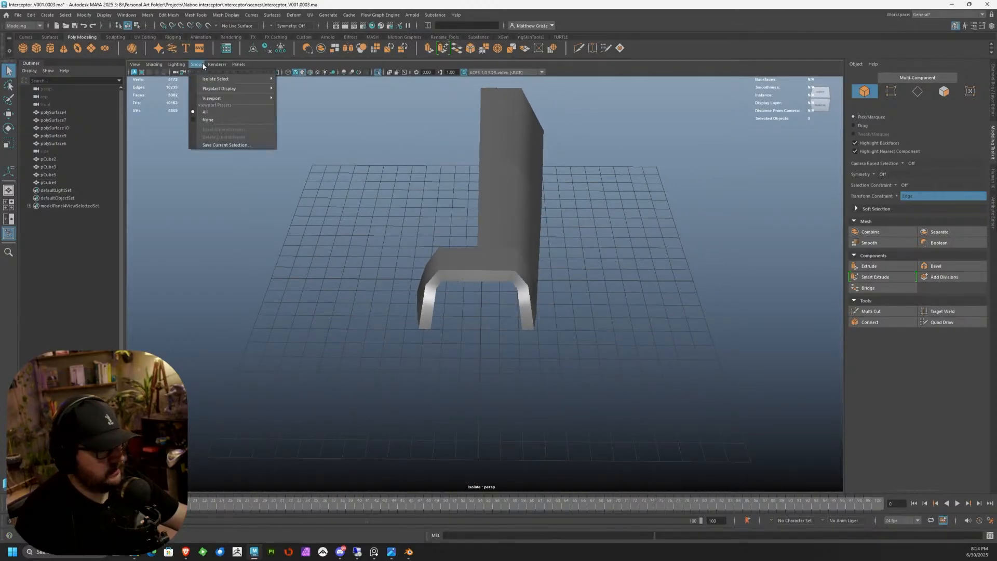
mouse_move(259, 79)
click(318, 82)
alt+drag(405, 150, 483, 291)
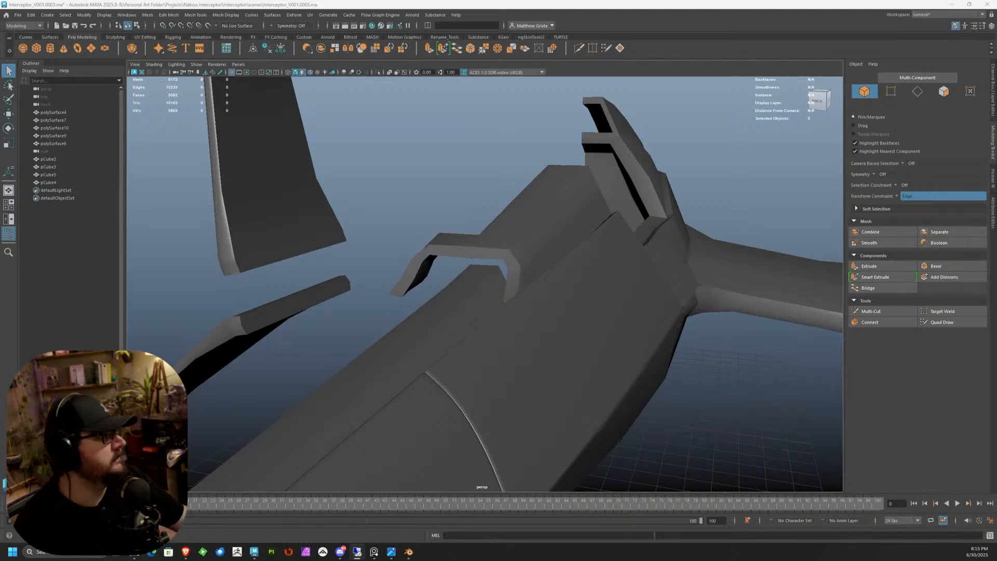
scroll(429, 328, up, 5)
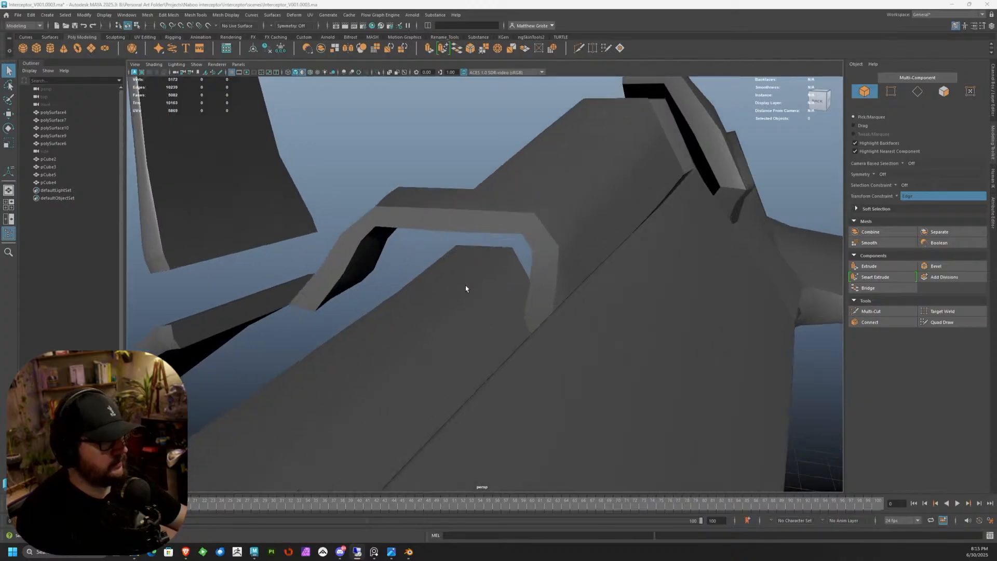
scroll(457, 295, up, 3)
Step: Turn off the transform constraint and try to scale the inner corner faces on both sides of the hood front along X
click(509, 201)
alt+drag(507, 200, 580, 184)
alt+middle_drag(581, 184, 527, 229)
alt+drag(527, 229, 535, 224)
right_drag(535, 223, 536, 246)
alt+drag(536, 246, 401, 241)
click(525, 237)
shift+click(535, 239)
shift+click(286, 246)
key(e)
key(r)
click(899, 198)
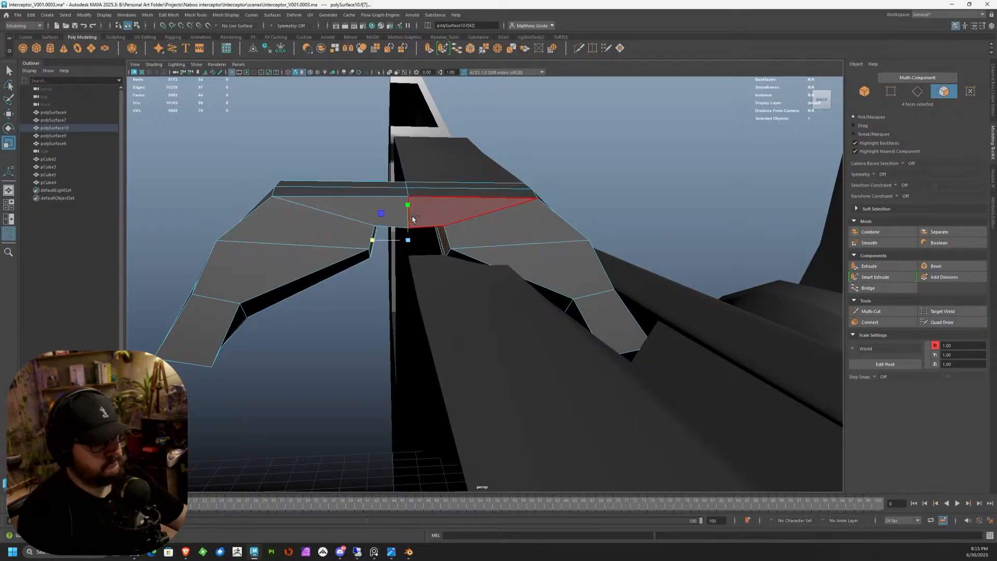
key(ctrl+z)
key(ctrl+z)
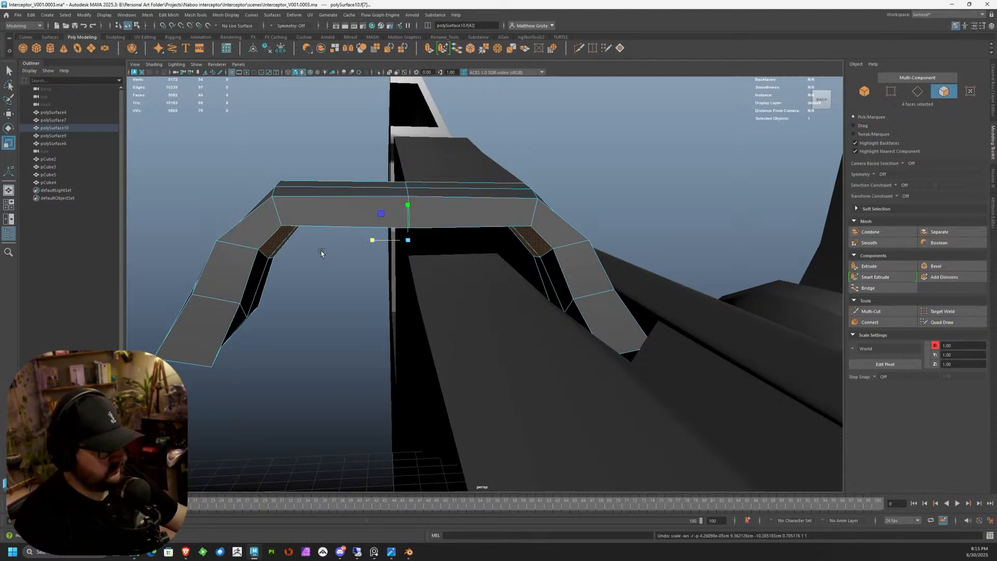
alt+drag(324, 251, 257, 281)
shift+click(255, 283)
shift+click(229, 309)
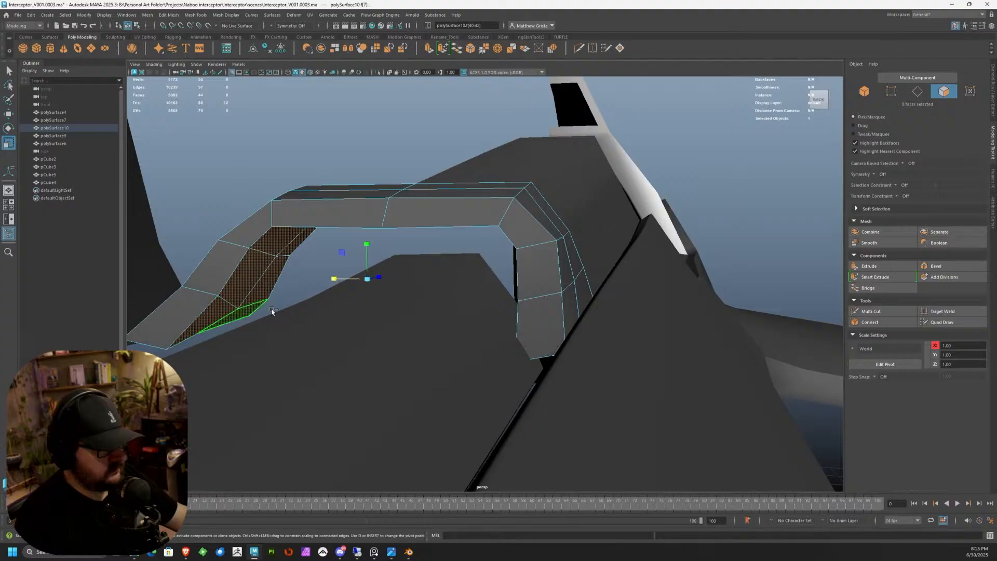
alt+drag(461, 300, 496, 297)
shift+click(564, 275)
alt+drag(564, 275, 578, 307)
scroll(579, 307, up, 4)
alt+middle_drag(579, 307, 397, 296)
alt+drag(397, 296, 349, 324)
shift+click(545, 314)
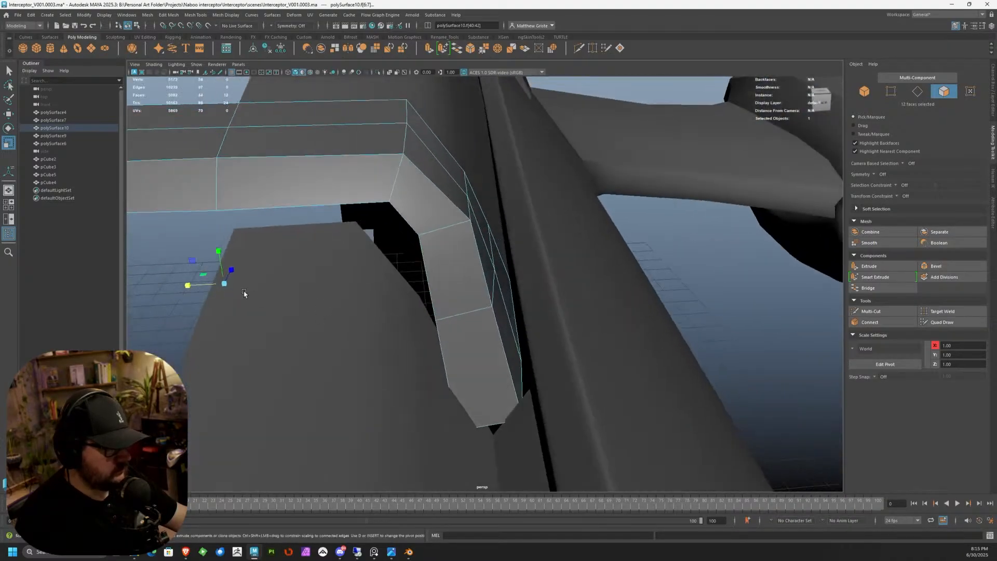
alt+middle_drag(247, 294, 350, 267)
mouse_move(319, 263)
alt+mouse_down()
mouse_move(353, 257)
mouse_move(317, 256)
alt+mouse_up()
alt+middle_drag(316, 256, 410, 262)
alt+drag(410, 262, 359, 250)
scroll(443, 280, down, 5)
scroll(356, 268, up, 4)
Step: Add offset edge loops on both sides of the hood front's centre edge loop with the Offset Edge Loop tool
right_click(363, 222)
right_drag(363, 222, 399, 210)
alt+drag(411, 221, 427, 243)
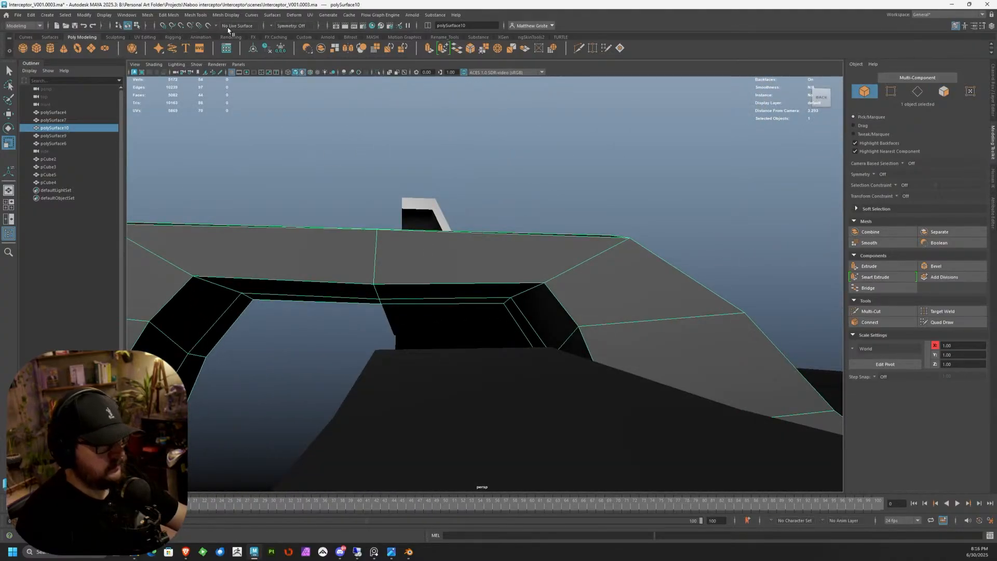
click(226, 14)
mouse_move(202, 16)
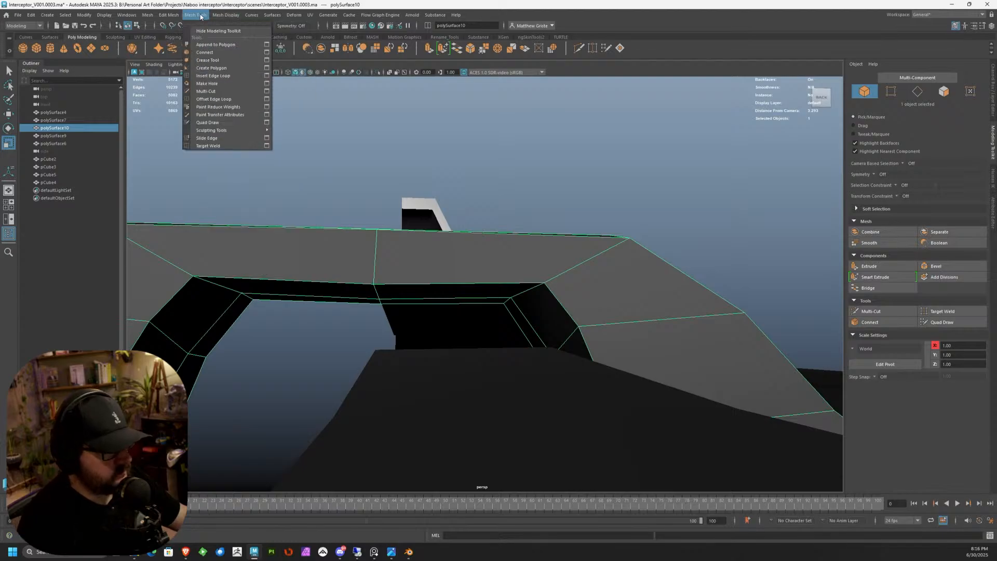
click(213, 98)
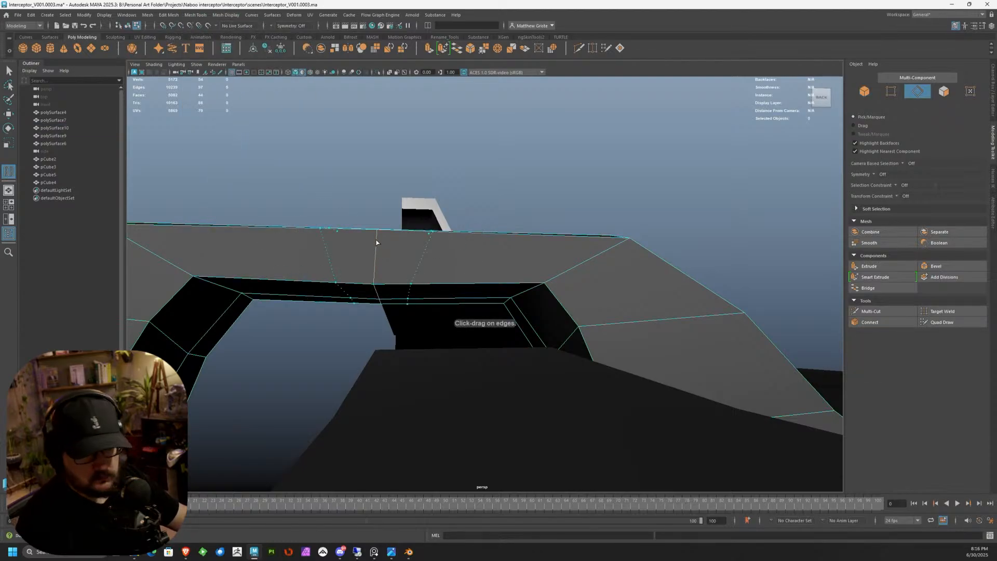
drag(376, 243, 385, 271)
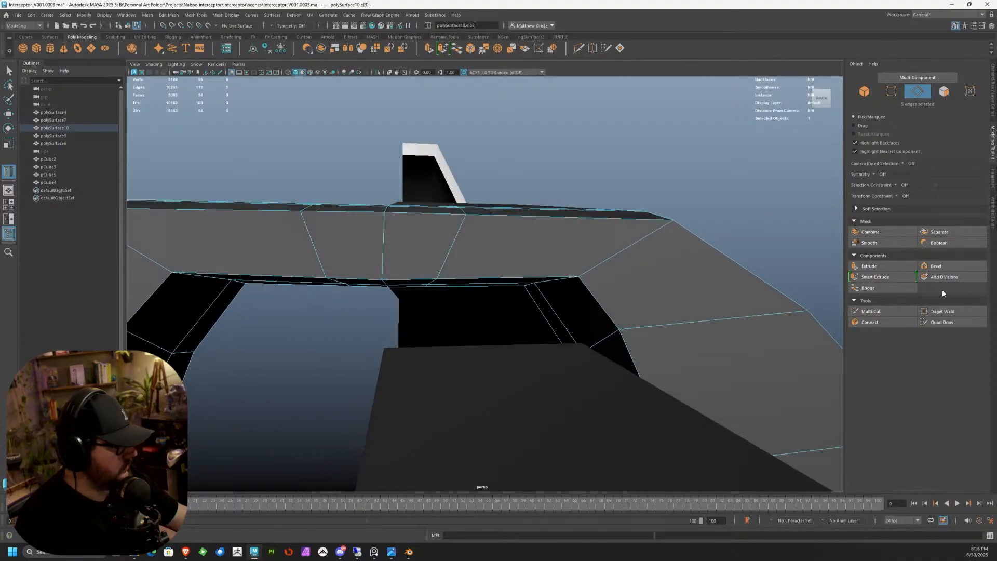
Step: Insert an edge loop following the arch through the hood's front rim faces with Multi-Cut
click(893, 310)
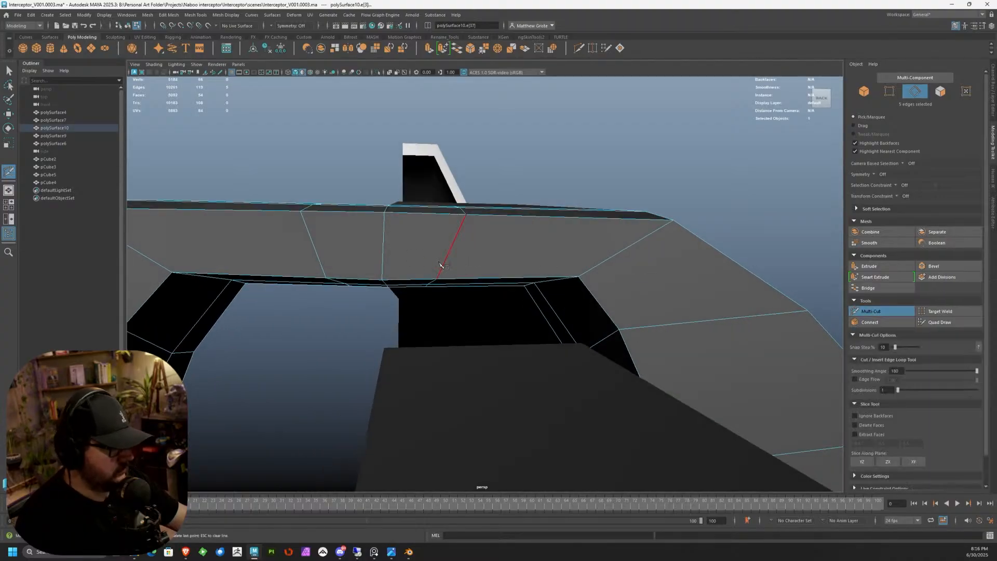
ctrl+click(385, 245)
alt+drag(385, 245, 454, 247)
key(q)
Step: Delete the lower rim faces and underside faces between the two offset loops, cutting a notch in the hood front's centre
right_drag(431, 249, 432, 269)
click(416, 222)
shift+click(459, 240)
shift+click(457, 253)
shift+click(421, 254)
alt+drag(421, 254, 380, 254)
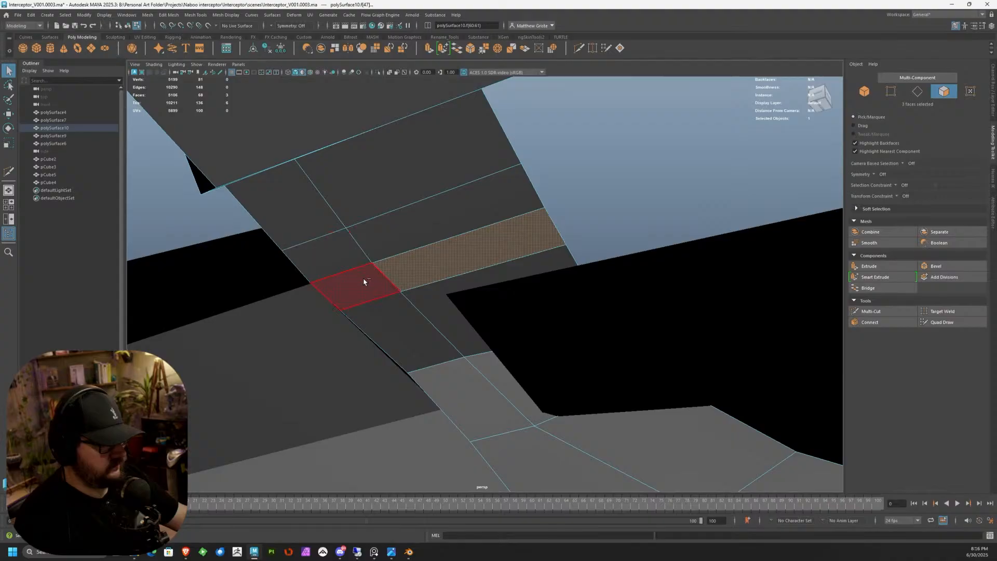
shift+click(379, 254)
shift+click(363, 285)
shift+click(342, 259)
scroll(448, 245, down, 4)
alt+drag(447, 245, 375, 288)
key(Delete)
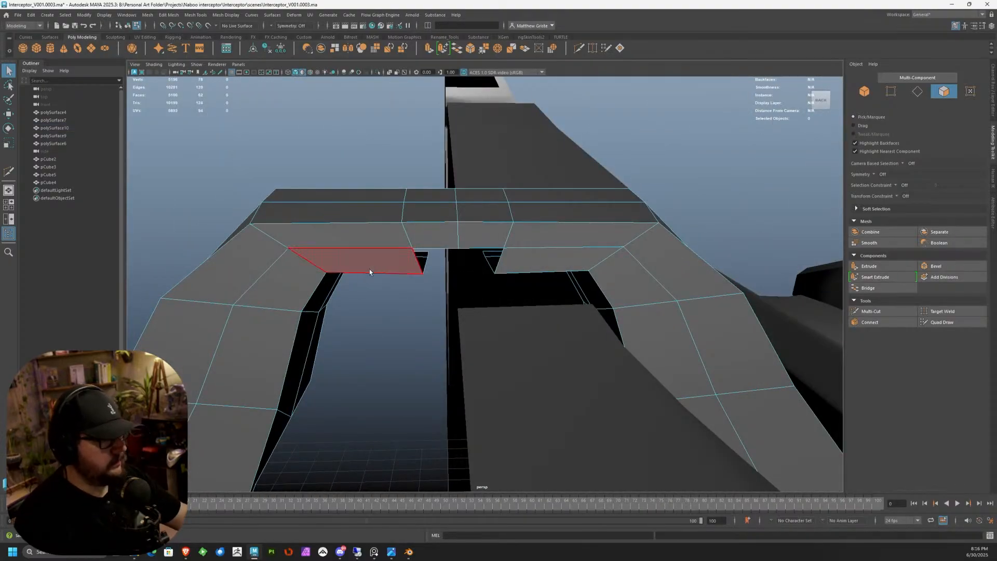
Step: Isolate the notched hood front together with the adjoining rear hood piece
right_drag(400, 245, 457, 218)
shift+click(488, 170)
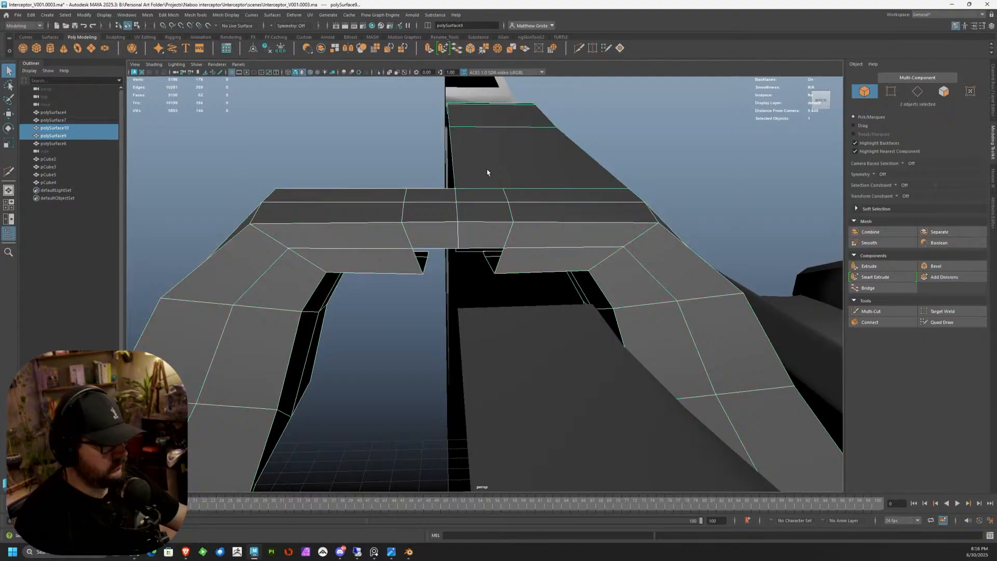
key(ctrl+1)
scroll(478, 260, down, 3)
alt+drag(482, 274, 486, 242)
scroll(486, 241, up, 5)
scroll(487, 241, up, 3)
Step: Scale the open side edges of the centre notch along X to adjust its width
right_drag(494, 247, 498, 229)
click(497, 235)
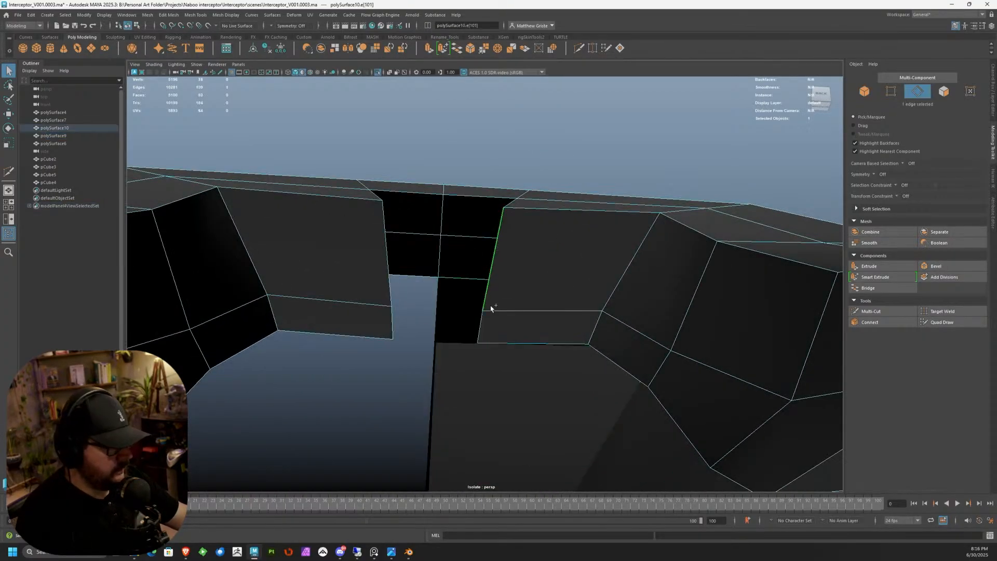
key(r)
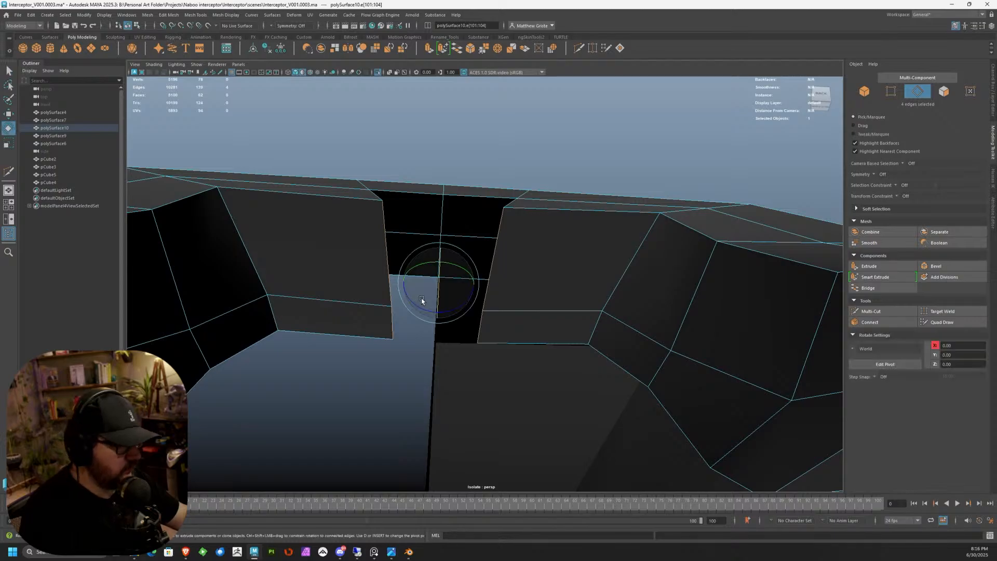
drag(403, 280, 389, 282)
alt+drag(403, 279, 432, 306)
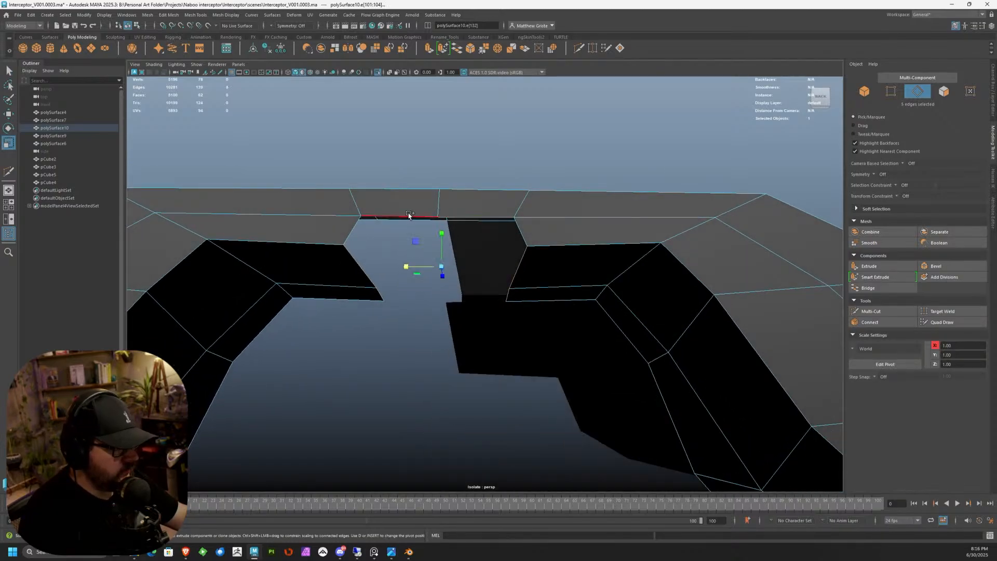
drag(405, 265, 419, 270)
alt+drag(419, 275, 460, 181)
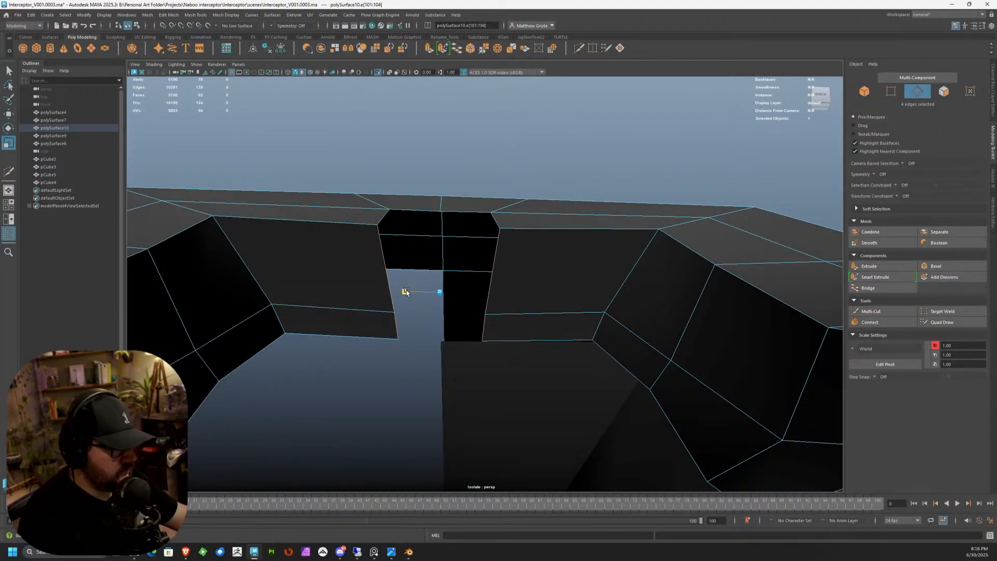
Step: Extrude the two centre edges at the inner end of the hood front's notch
right_drag(438, 219, 481, 223)
alt+drag(481, 223, 434, 285)
alt+right_drag(433, 284, 476, 280)
alt+drag(476, 280, 603, 243)
right_drag(534, 251, 535, 230)
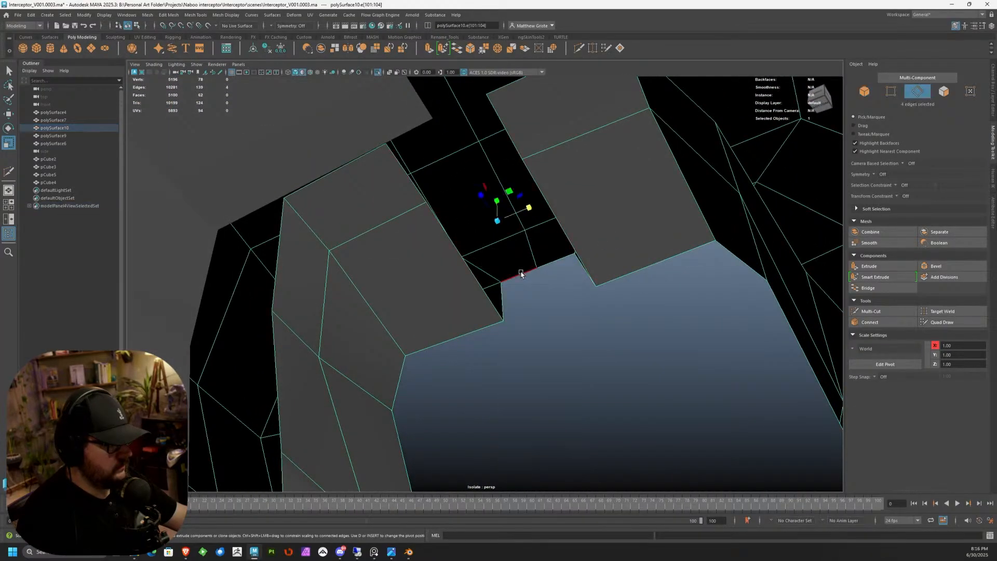
alt+drag(562, 258, 538, 299)
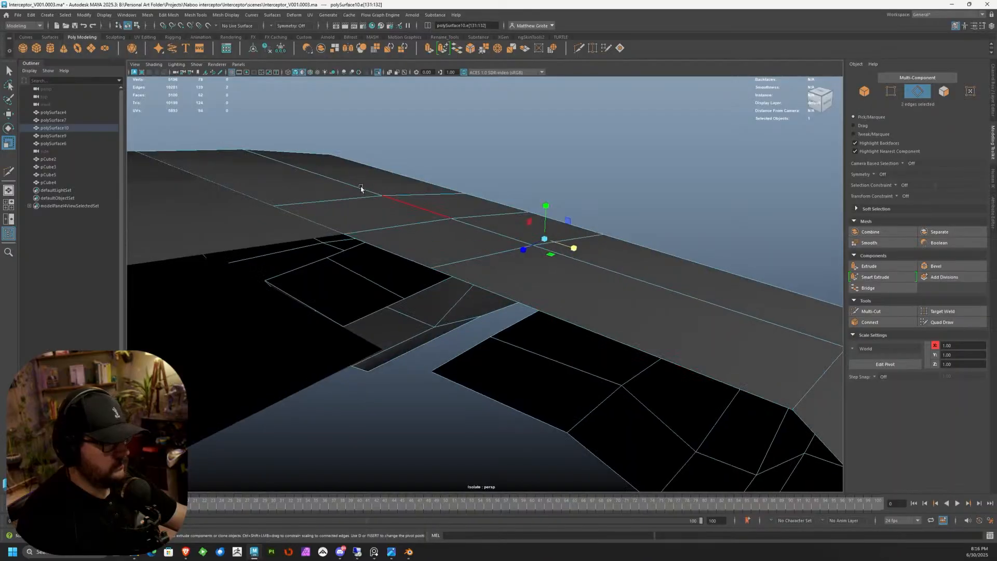
click(429, 49)
key(space)
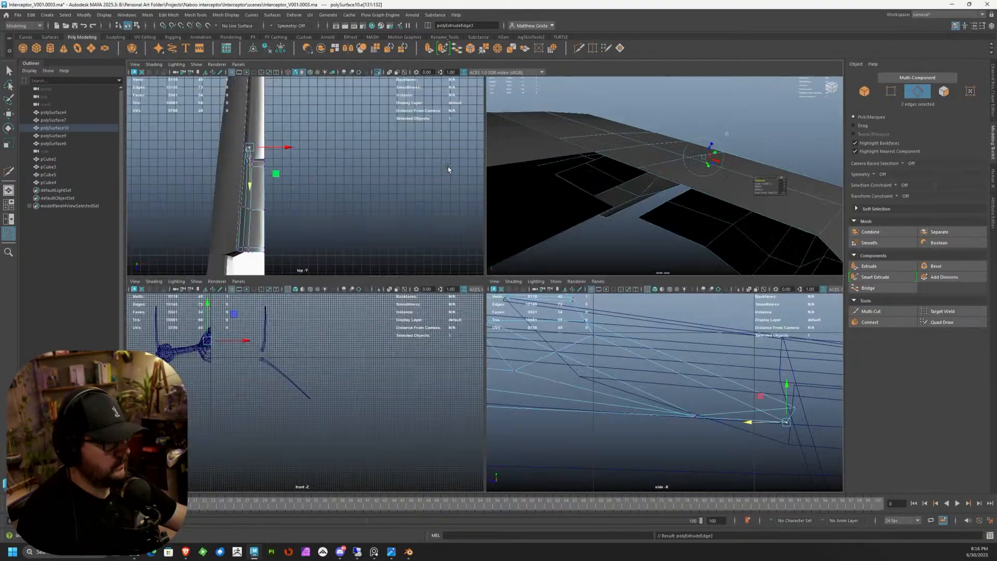
Step: In a wireframe top view, pull the extruded notch edges along Z and extrude them again out to the hood's front edge
key(space)
alt+right_drag(334, 189, 348, 232)
alt+middle_drag(348, 232, 494, 237)
scroll(468, 219, up, 5)
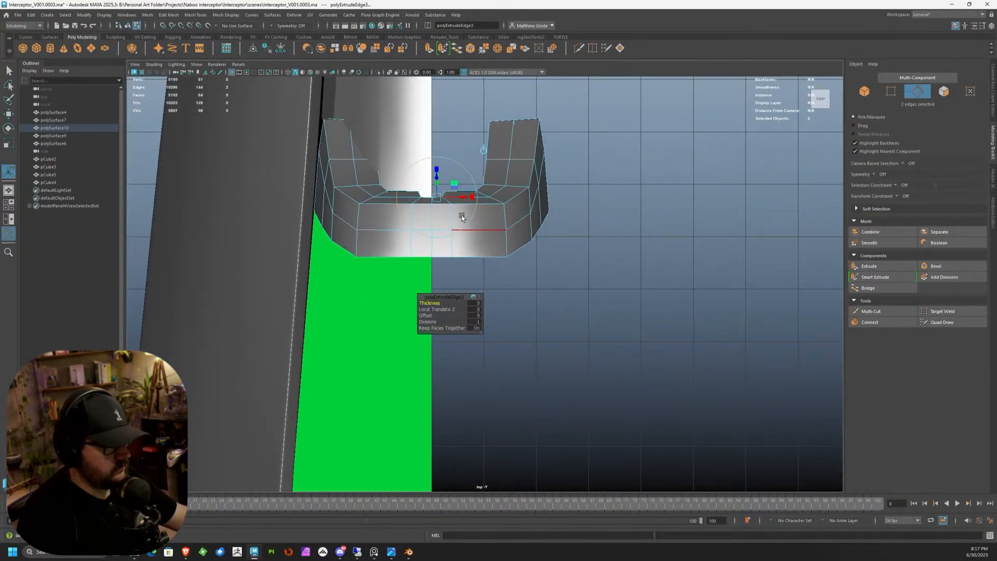
click(233, 73)
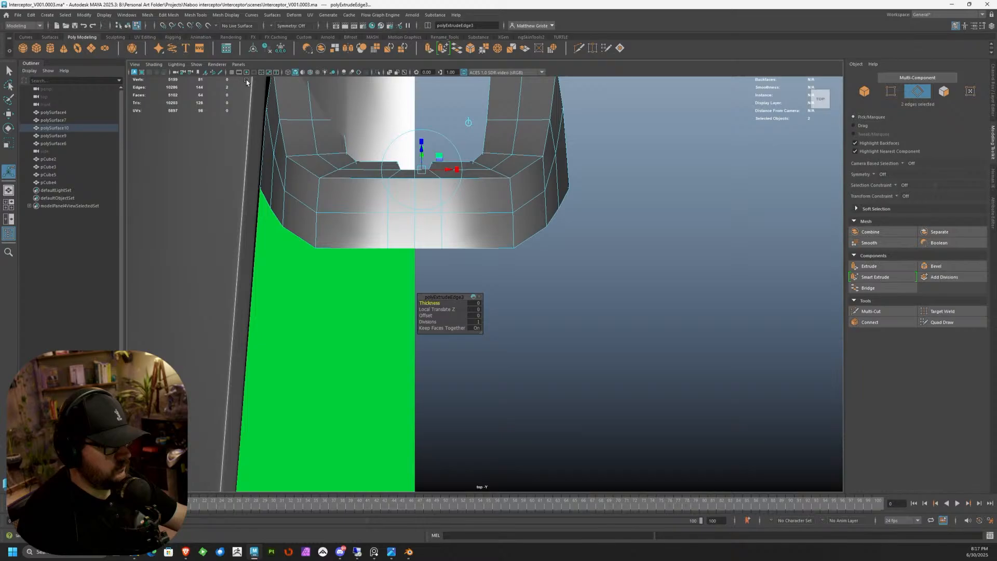
click(232, 73)
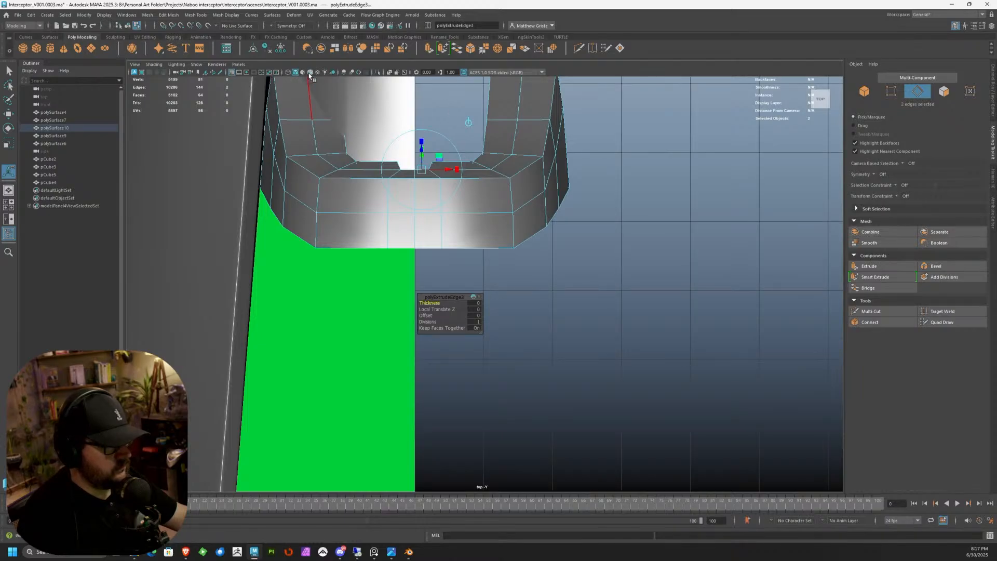
scroll(396, 160, up, 2)
click(310, 72)
click(297, 74)
alt+middle_drag(416, 113, 554, 152)
scroll(553, 151, up, 1)
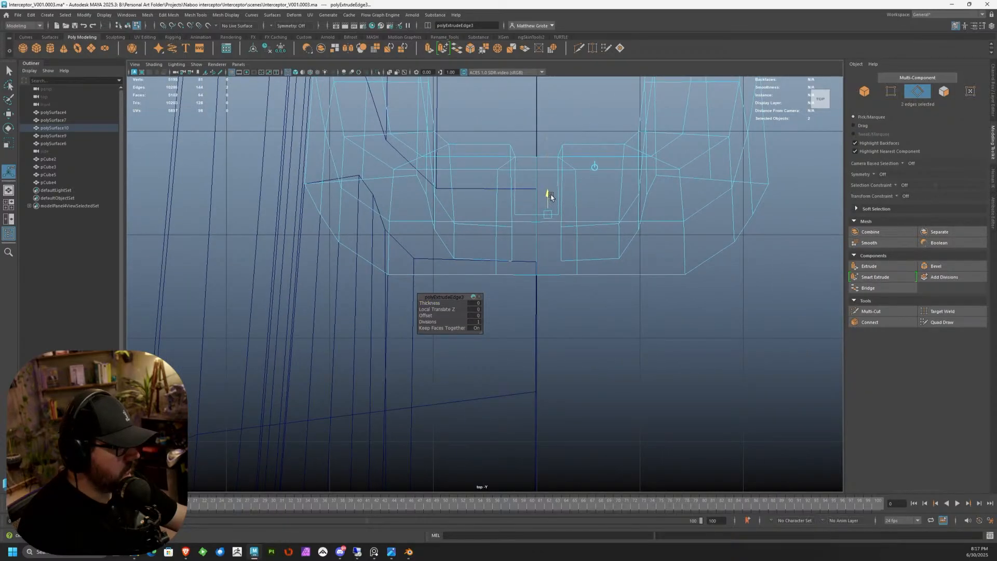
key(ctrl+e)
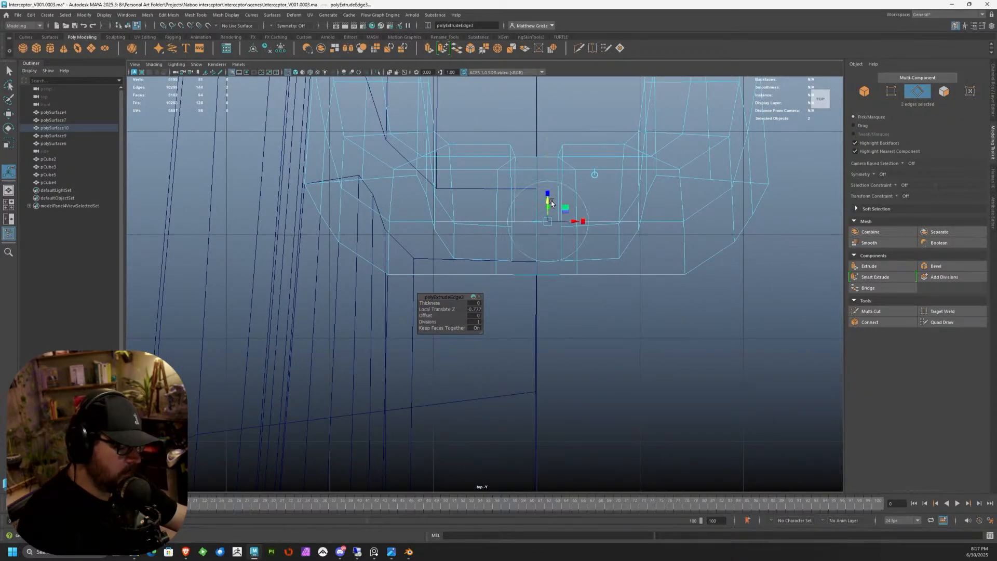
click(593, 176)
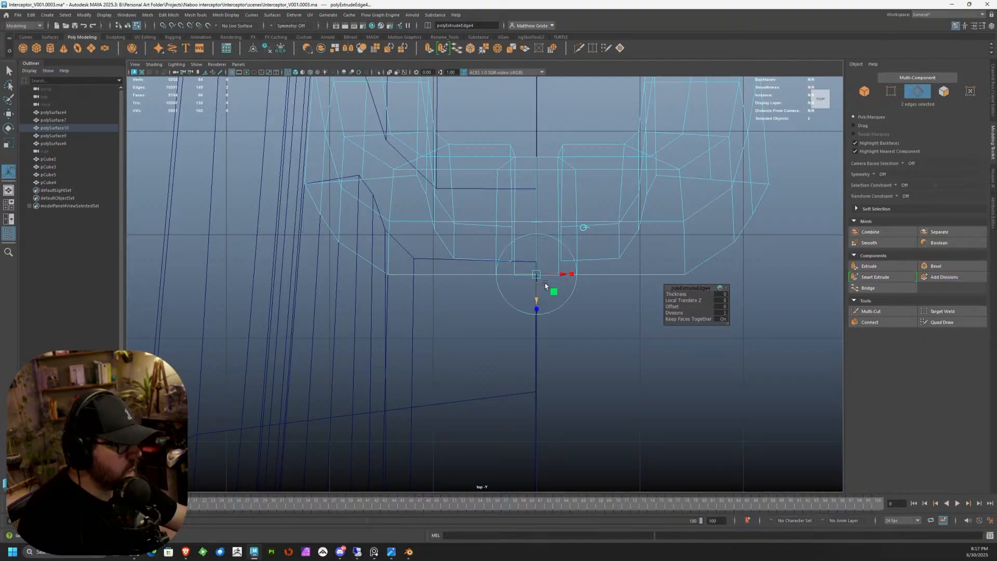
Step: Raise and tilt the two outer faces of the newly extruded strip beneath the notch
key(space)
key(space)
alt+drag(540, 283, 546, 254)
alt+drag(478, 273, 484, 297)
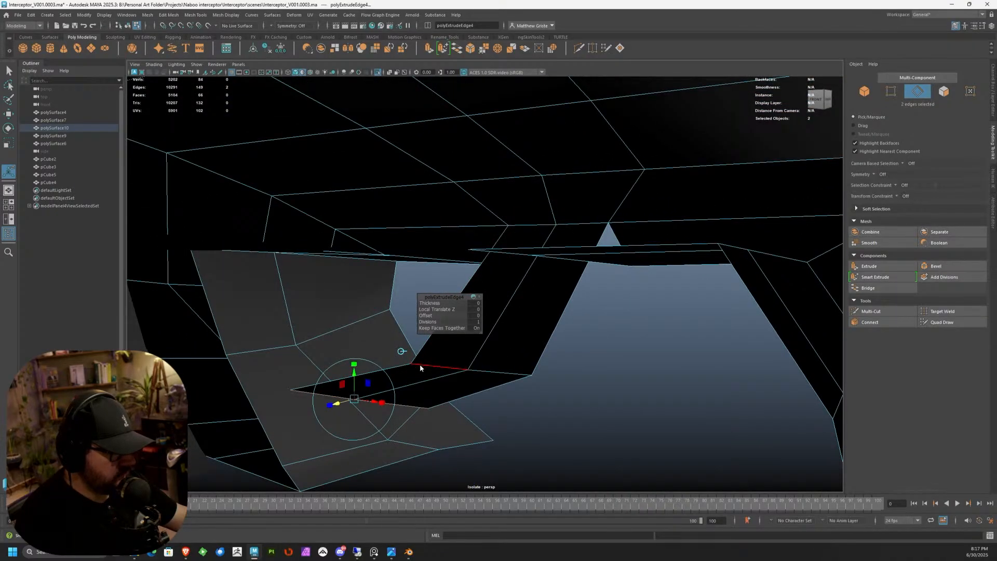
click(420, 367)
key(ctrl+a)
right_drag(424, 384, 427, 345)
click(418, 384)
shift+click(412, 362)
key(w)
scroll(445, 354, down, 3)
alt+drag(446, 356, 362, 211)
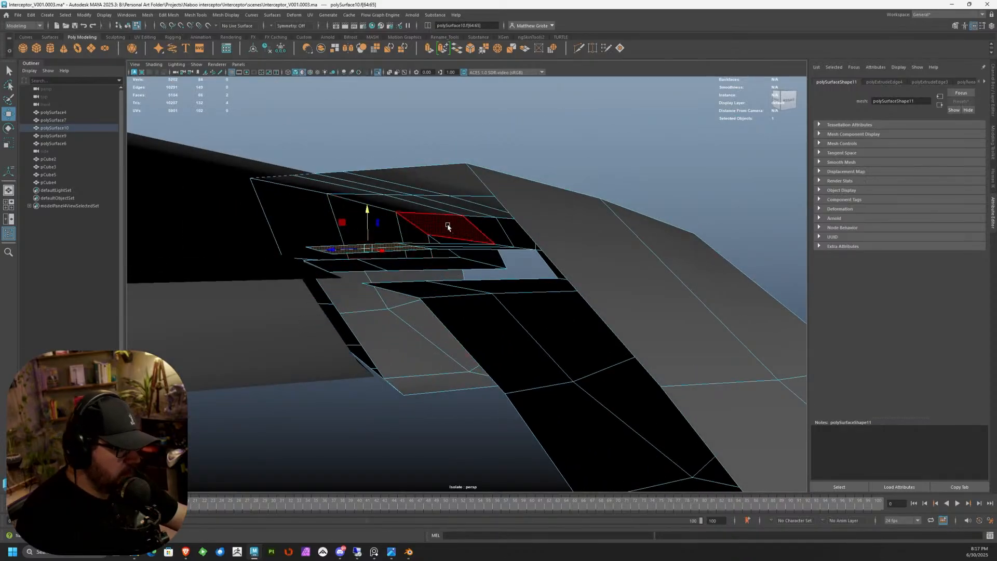
alt+drag(451, 227, 432, 222)
key(e)
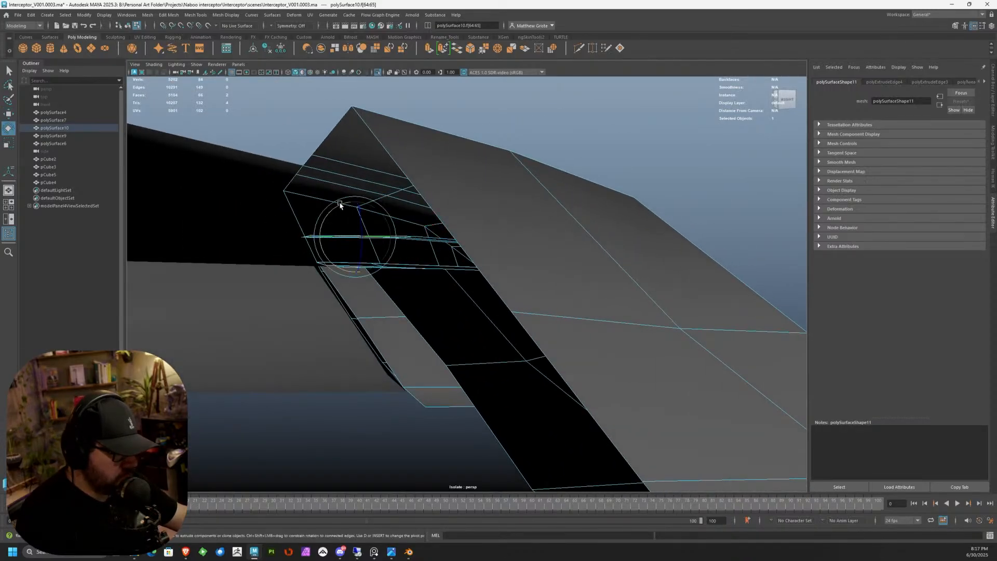
key(w)
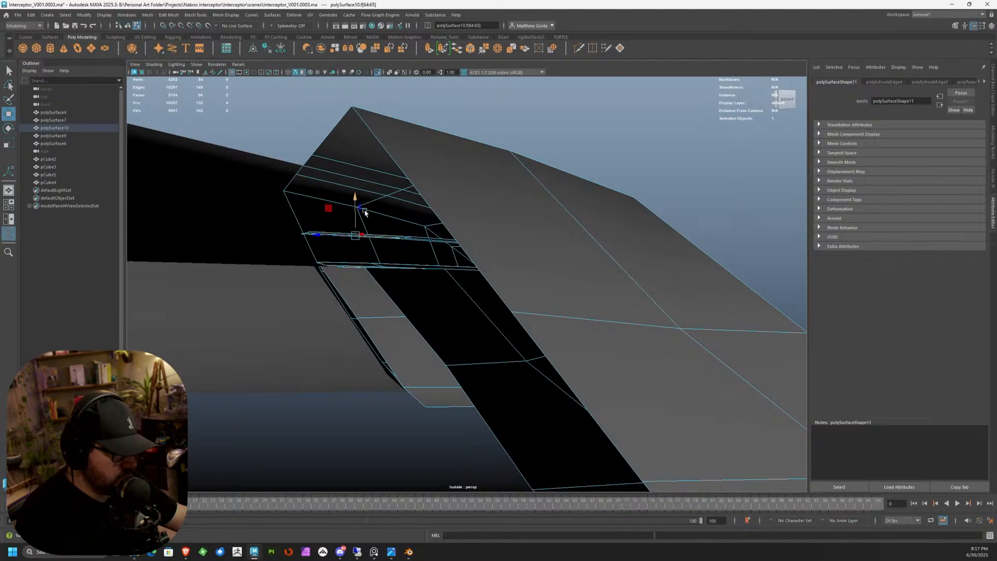
Step: In the side view, move the extruded strip's end vertices along Z onto the hood's sloping front line
key(space)
key(space)
alt+right_drag(601, 334, 725, 258)
alt+middle_drag(725, 258, 472, 276)
alt+right_drag(472, 276, 542, 270)
alt+middle_drag(543, 271, 447, 258)
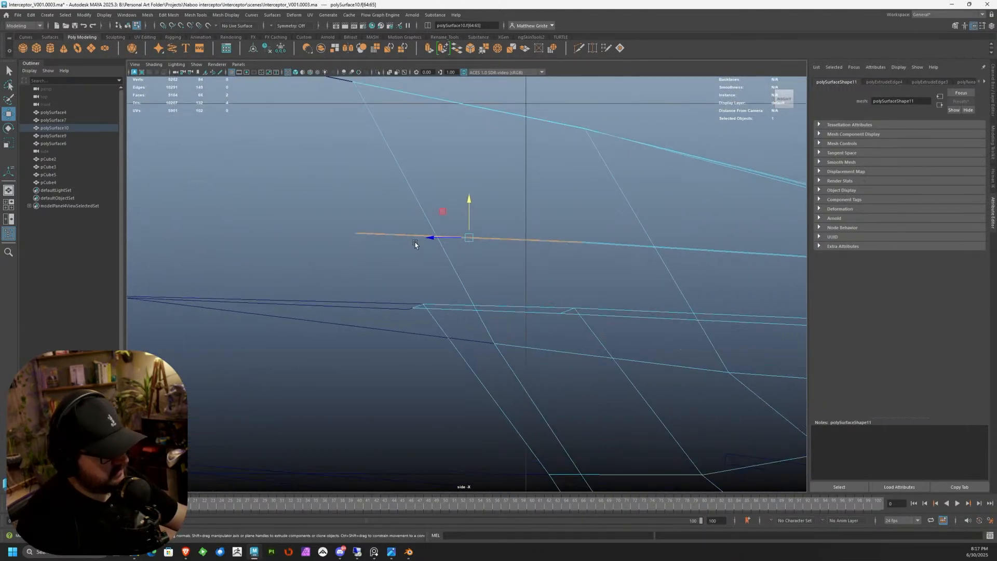
right_drag(400, 238, 363, 237)
drag(340, 222, 401, 230)
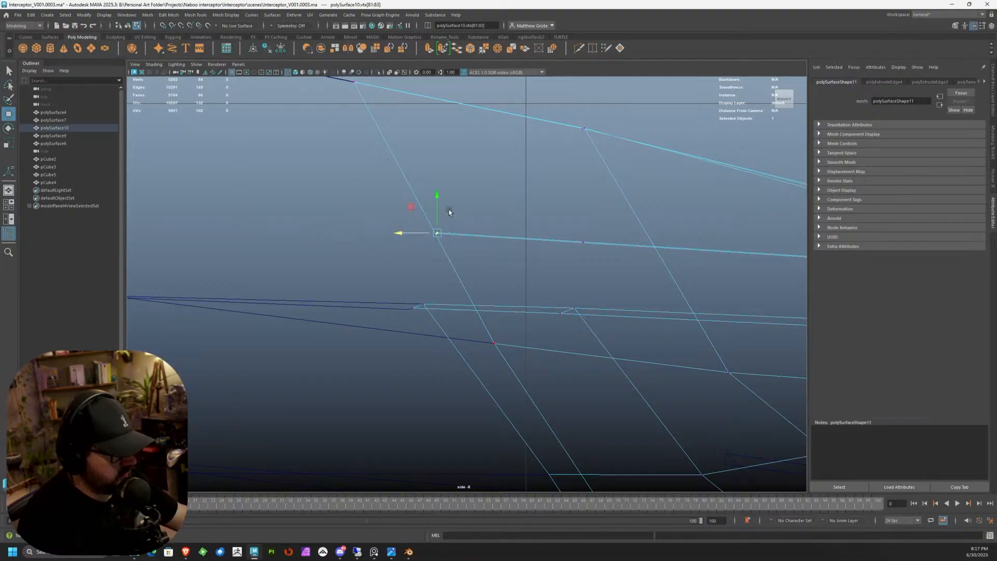
Step: Move the remaining lower rim vertices along Z to line up with the hood's slanted front profile
drag(383, 271, 438, 308)
alt+middle_drag(439, 309, 439, 227)
drag(417, 326, 458, 343)
alt+right_drag(498, 343, 446, 386)
alt+middle_drag(446, 386, 418, 351)
scroll(464, 322, up, 6)
scroll(462, 344, up, 3)
drag(454, 315, 442, 352)
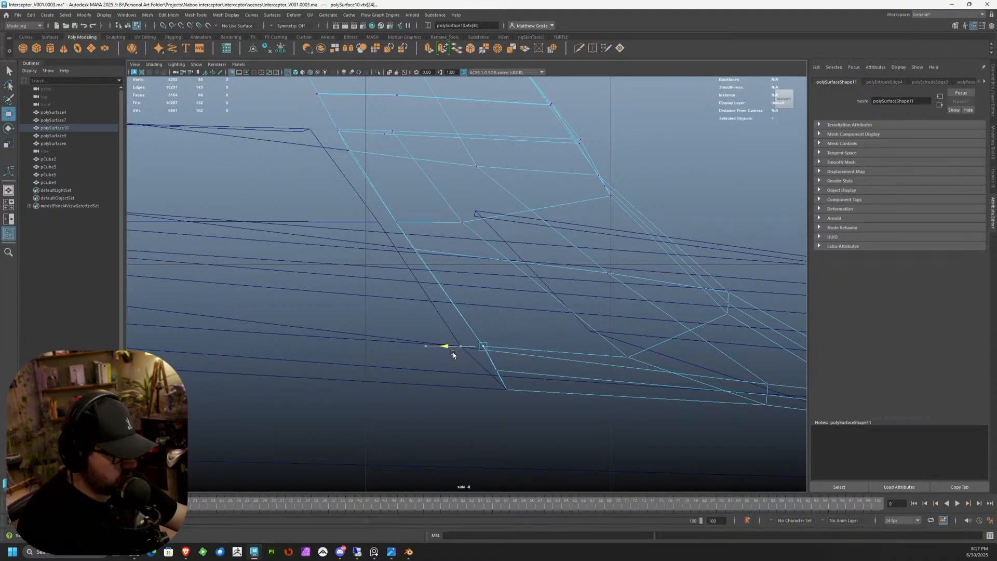
Step: Bridge the extruded centre strip's side edge to the adjoining edge on one side of the notch
key(space)
key(space)
right_drag(492, 242, 519, 208)
alt+drag(480, 273, 554, 273)
right_drag(555, 270, 547, 255)
click(547, 255)
click(446, 283)
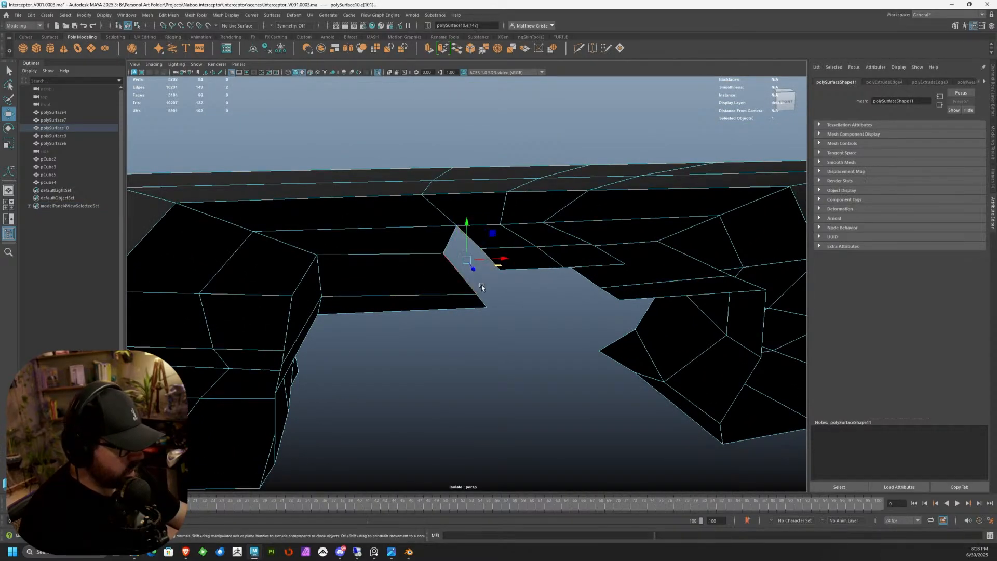
key(g)
Step: Bridge the matching edges on the other side of the notch to close its remaining side wall
alt+drag(620, 240, 508, 240)
click(491, 241)
shift+click(408, 292)
mouse_move(408, 292)
alt+mouse_down()
mouse_move(488, 313)
mouse_move(494, 272)
mouse_move(461, 311)
mouse_move(423, 292)
alt+mouse_up()
shift+click(442, 303)
key(g)
Step: Bridge the hood's upper front centre edges to the strip's end edges, forming the centre front panel
scroll(442, 311, down, 3)
click(401, 208)
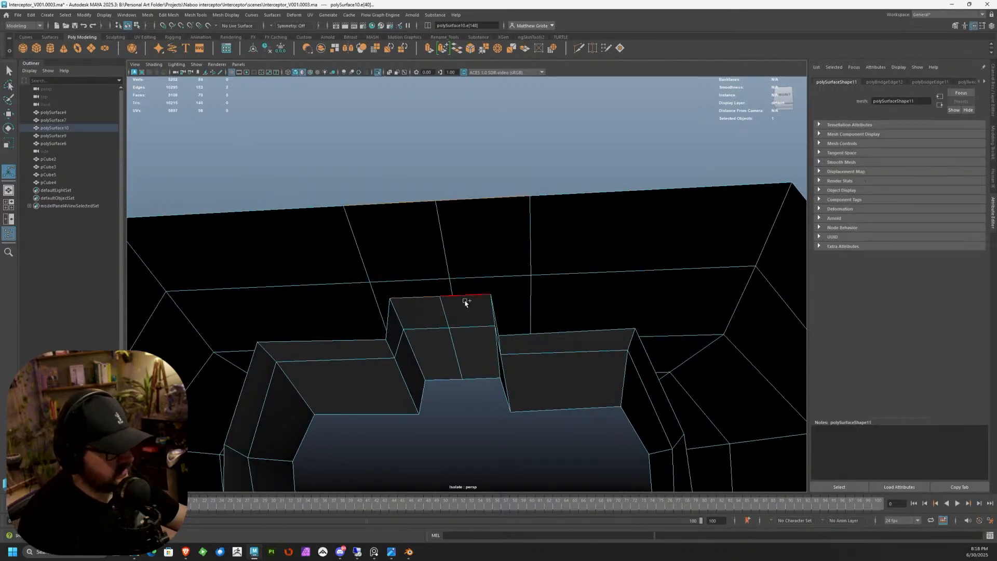
shift+click(466, 302)
key(g)
alt+drag(466, 302, 382, 300)
Step: Extrude the two lower rim edges beside the notch about 0.14 units to form a flap on each side
click(314, 307)
alt+drag(313, 307, 452, 303)
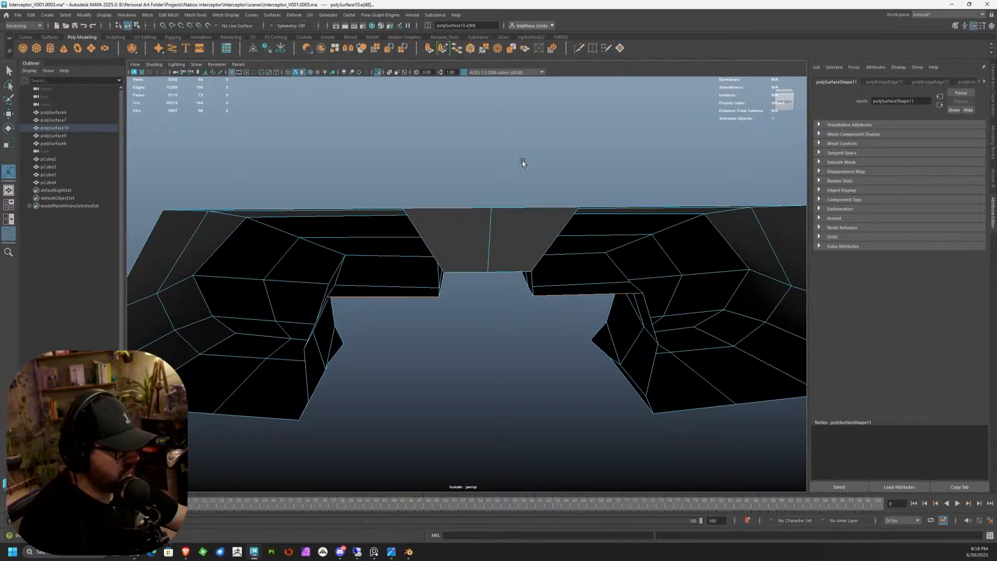
key(ctrl+e)
alt+drag(499, 139, 527, 300)
drag(347, 330, 485, 268)
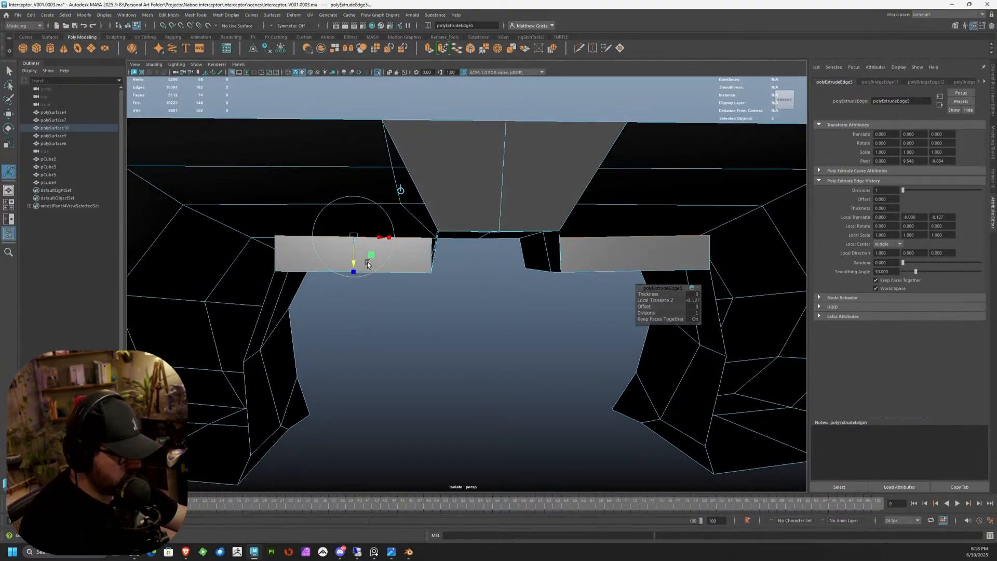
drag(357, 262, 614, 244)
scroll(509, 281, up, 4)
Step: Target-weld the inner upper corners of both flaps to the lower corners of the centre front panel
click(993, 142)
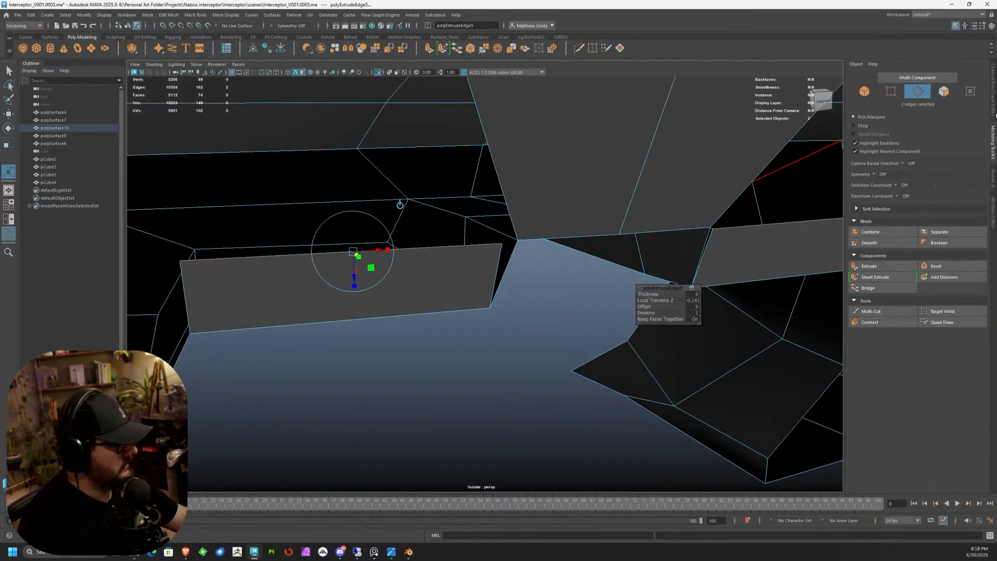
click(871, 312)
right_click(499, 248)
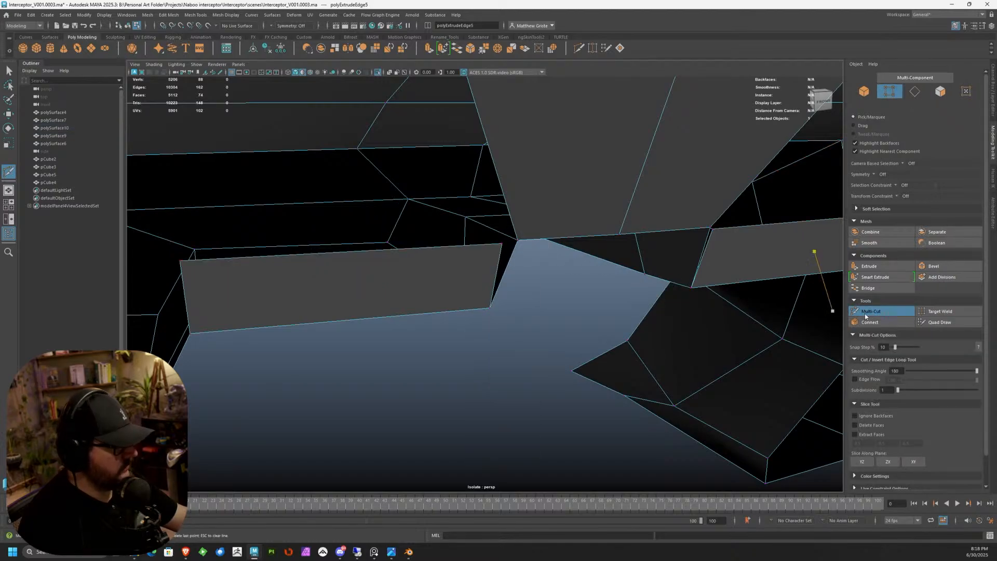
click(931, 311)
drag(501, 244, 518, 240)
alt+drag(743, 246, 505, 282)
scroll(610, 224, down, 5)
key(q)
Step: Bridge the hood's upper front edge to the flap's upper edge on each side of the centre panel
click(522, 225)
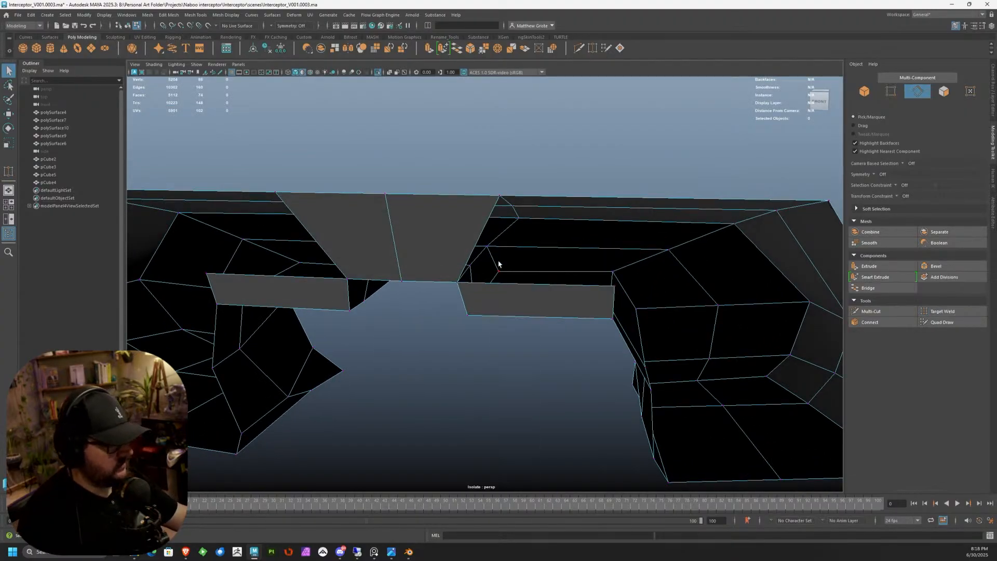
click(460, 52)
alt+drag(317, 299, 399, 305)
click(396, 311)
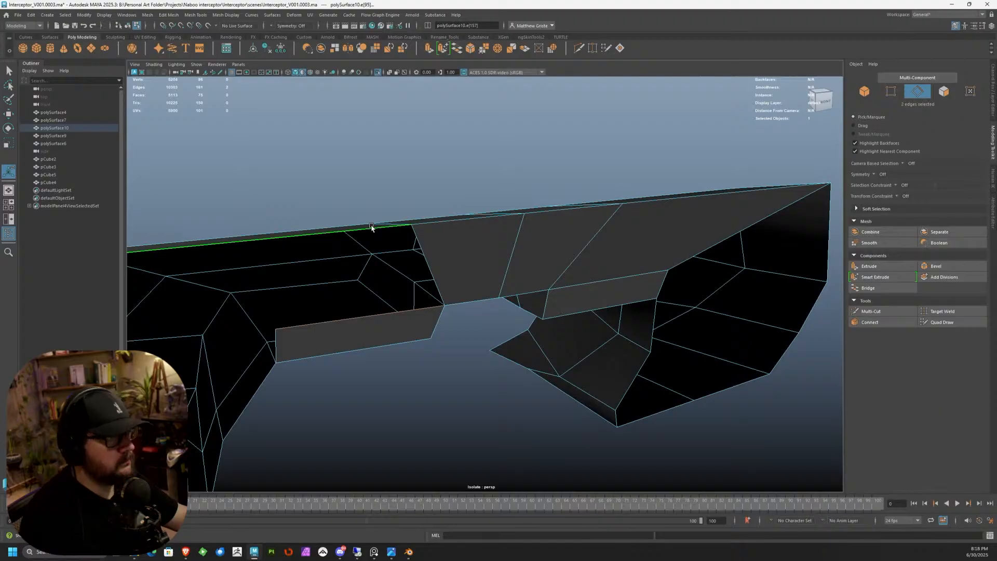
key(g)
alt+drag(379, 229, 468, 300)
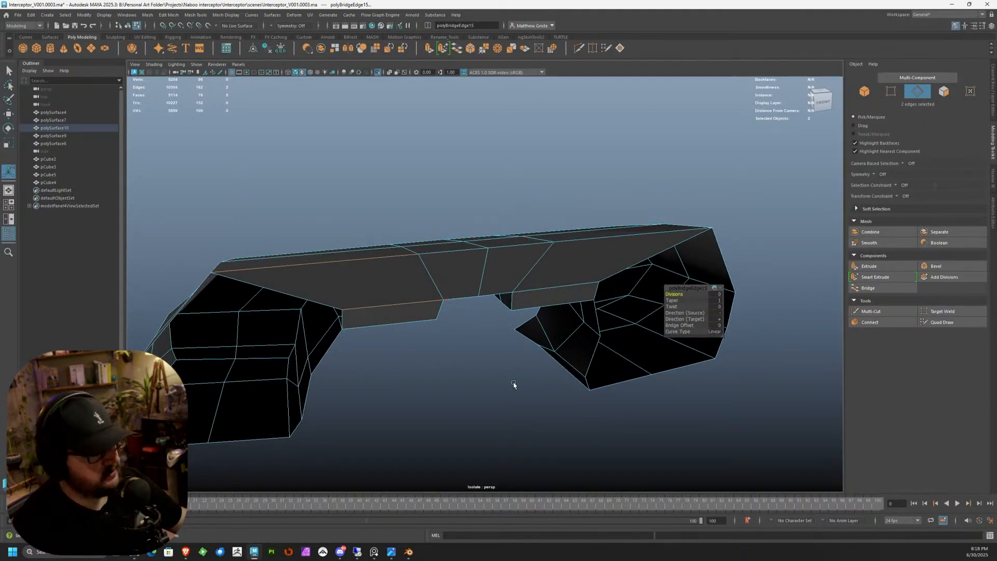
Step: Bridge the outer and inner front edges at the lower end of one side arm of the hood
alt+drag(514, 385, 468, 361)
alt+middle_drag(398, 349, 478, 306)
scroll(479, 306, up, 3)
alt+drag(416, 296, 375, 245)
click(385, 384)
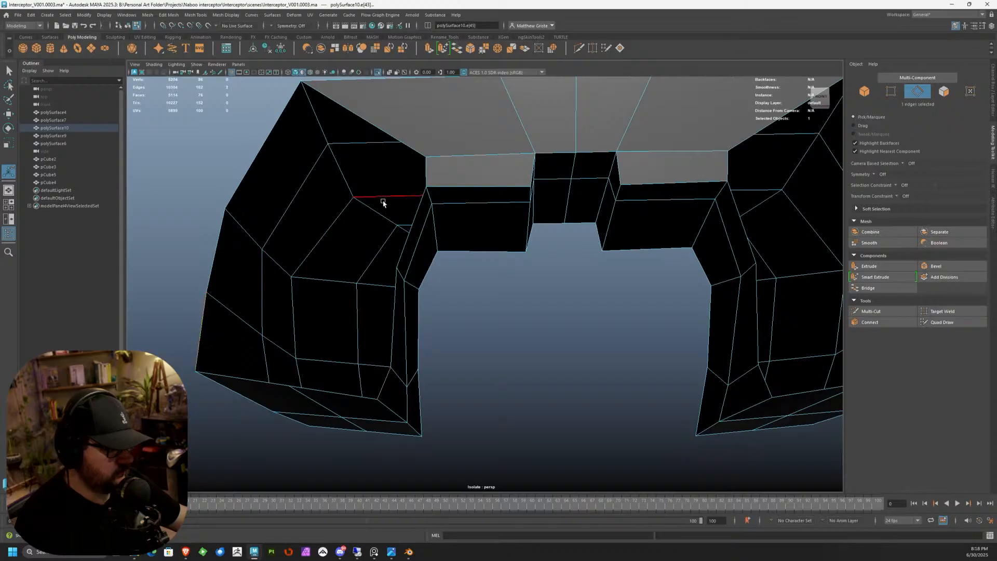
click(457, 48)
scroll(561, 269, down, 3)
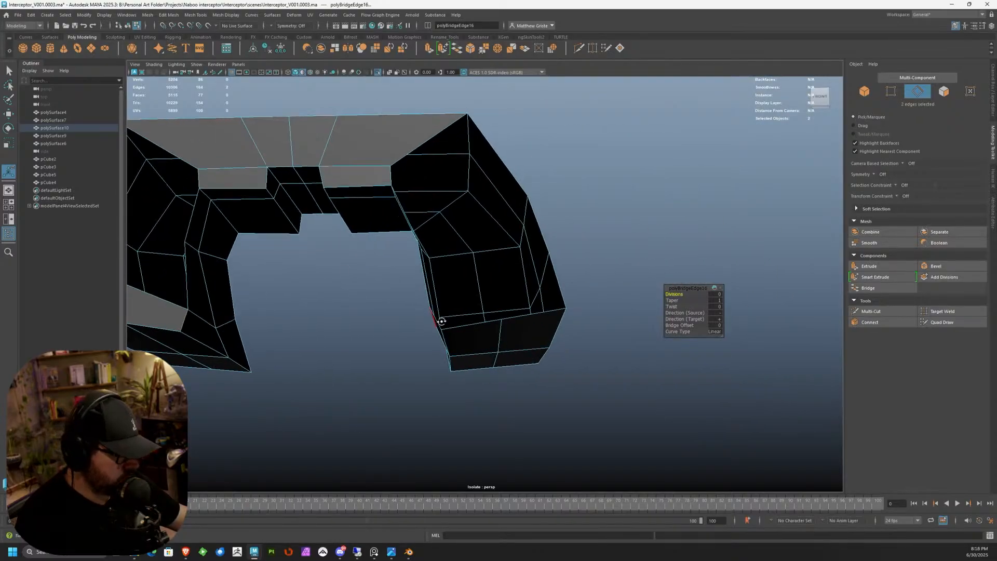
Step: Bridge the two lower pairs of outer and inner front edges on the opposite side arm
alt+drag(439, 320, 441, 331)
click(444, 328)
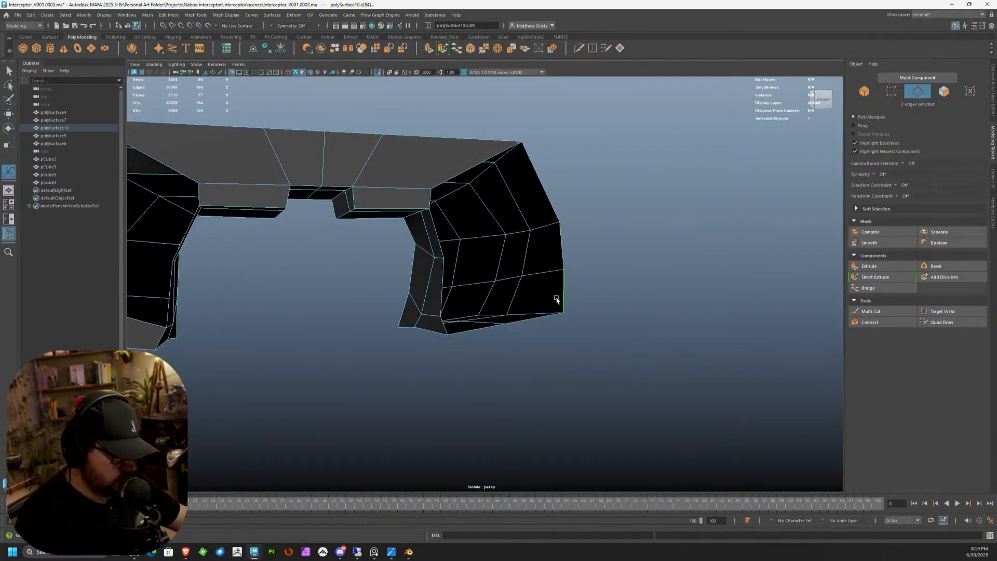
key(g)
click(443, 280)
shift+click(559, 255)
key(g)
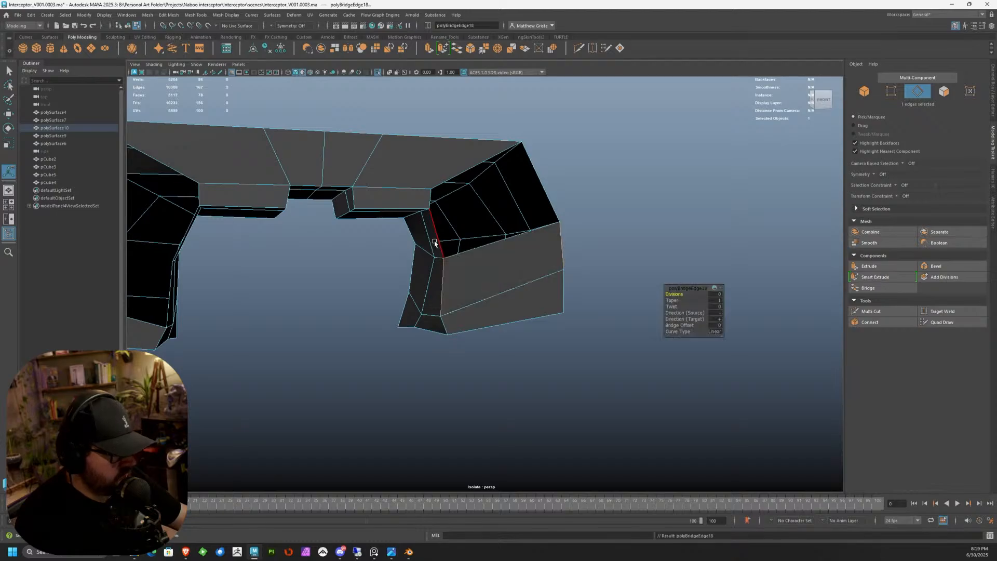
Step: Cut an edge through the two bridged front panels of that arm with Multi-Cut, aligned with the arm's lengthwise centre edge
click(538, 190)
alt+drag(530, 188, 479, 211)
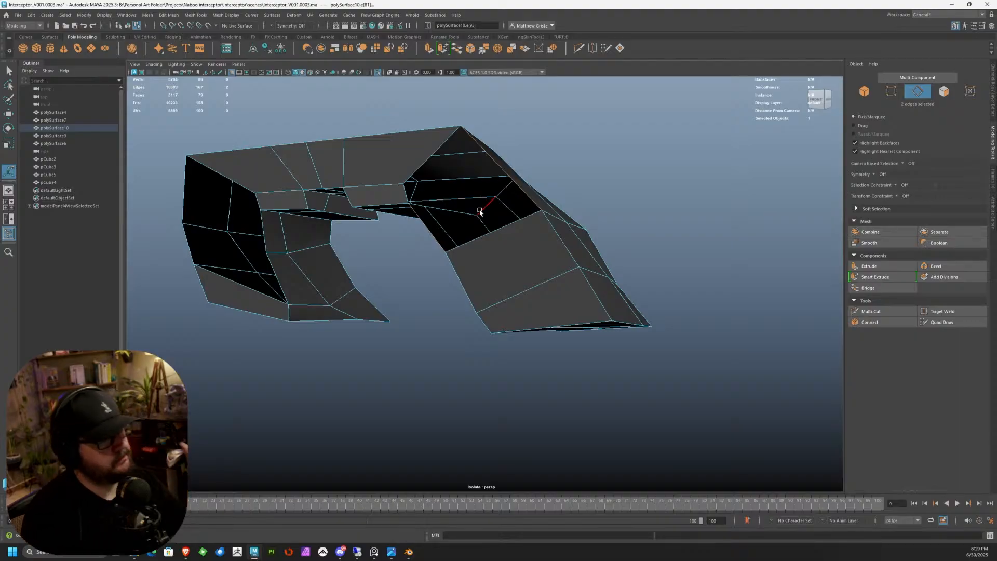
scroll(479, 212, up, 3)
alt+drag(481, 218, 564, 220)
scroll(566, 231, down, 3)
click(852, 312)
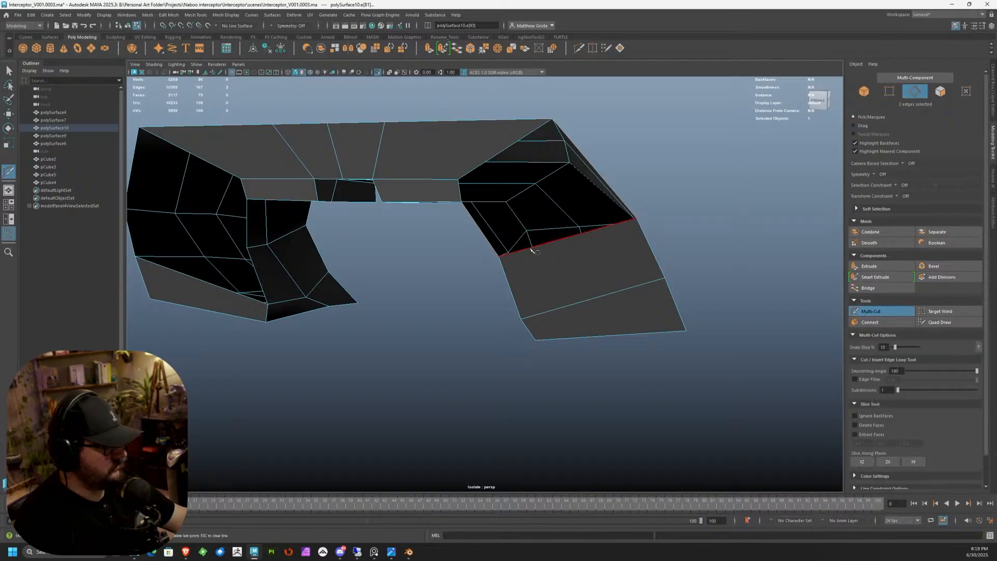
click(566, 339)
alt+drag(527, 249, 549, 256)
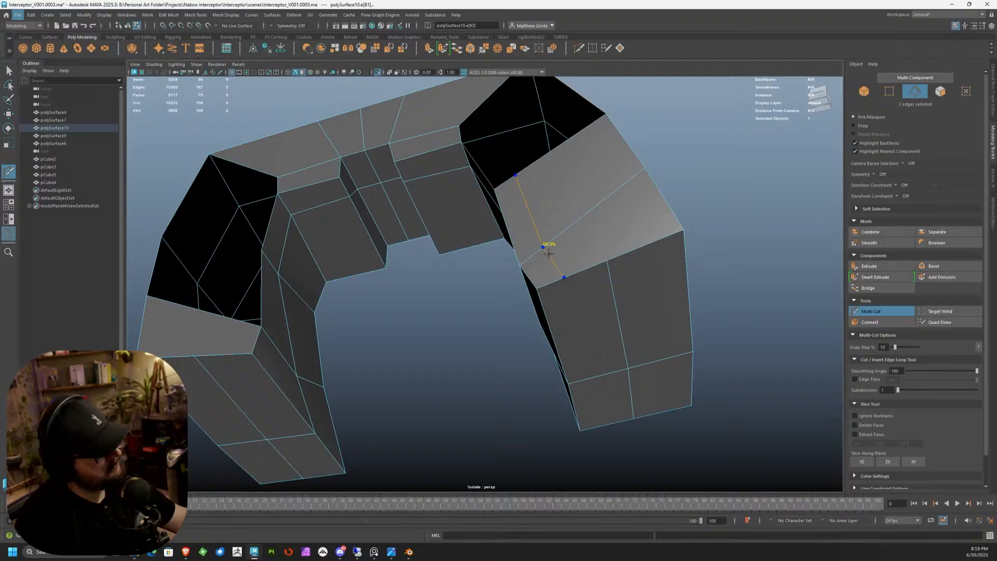
ctrl+click(599, 243)
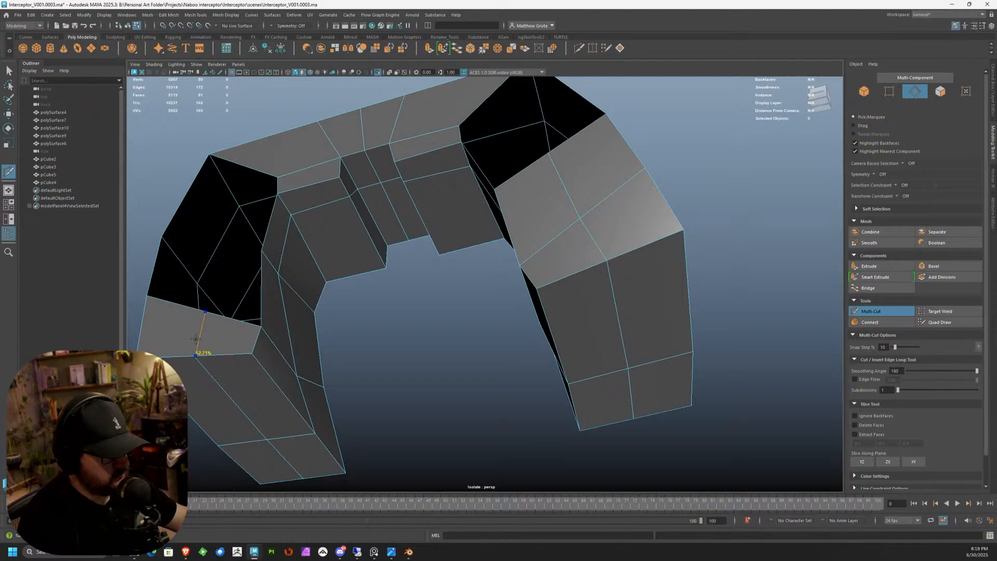
scroll(332, 255, down, 5)
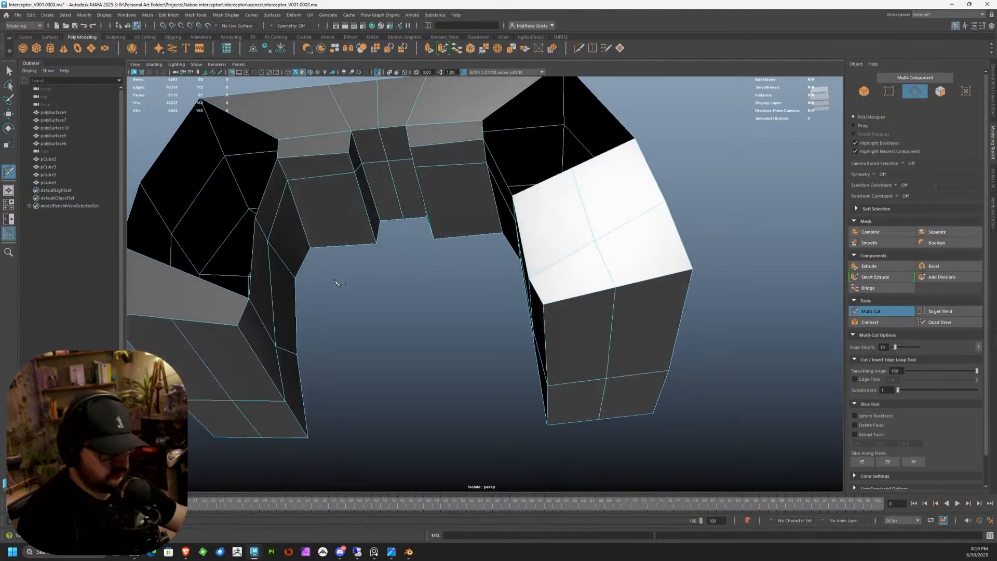
key(q)
right_drag(348, 233, 343, 249)
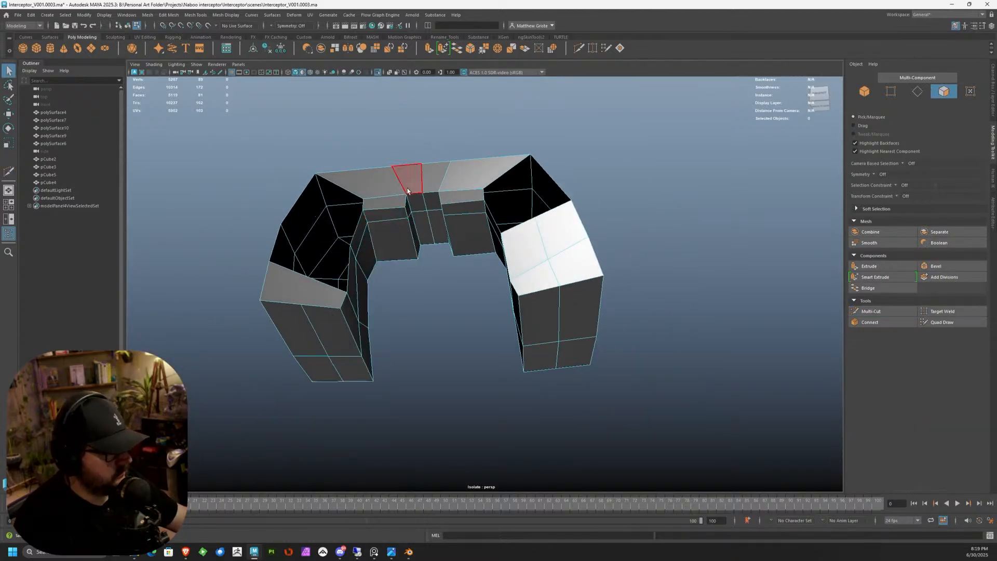
Step: Delete the hood half with the uncut front panel, including its strip of faces next to the centre line
double_click(410, 204)
key(Delete)
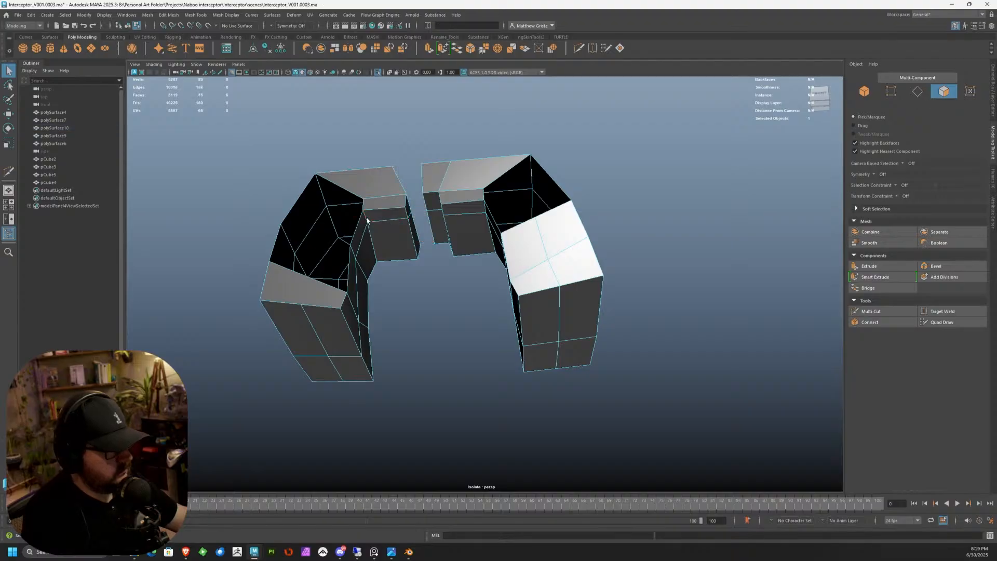
double_click(367, 218)
key(Delete)
Step: Merge the overlapping vertices at the lower centre of the side arm's front panel
scroll(506, 223, up, 4)
alt+middle_drag(561, 240, 436, 225)
alt+drag(436, 224, 481, 285)
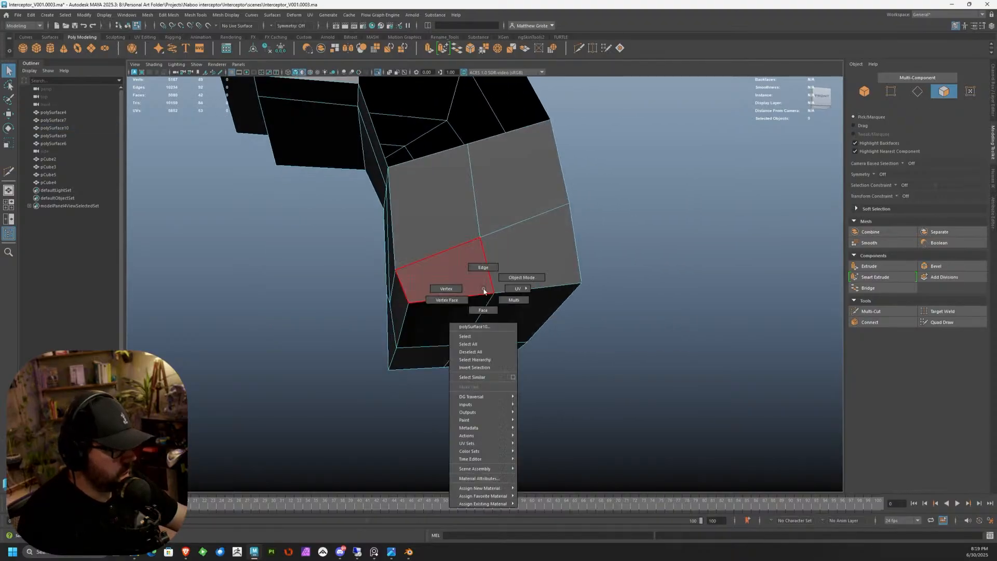
right_drag(484, 290, 465, 289)
drag(488, 279, 504, 301)
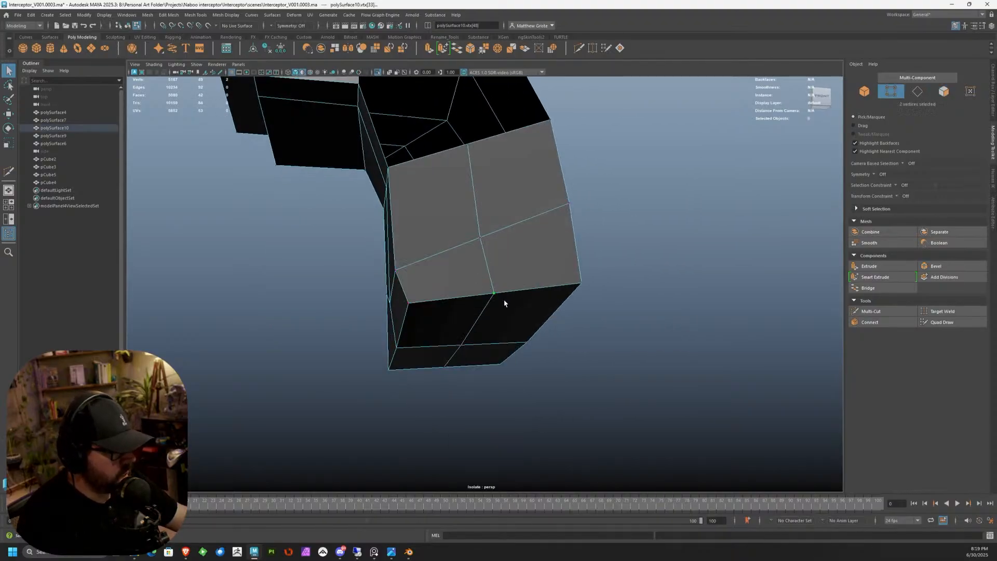
click(484, 50)
Step: Bridge the two edge pairs across the corner gap between the hood's upper front panel and the side arm
alt+drag(501, 210, 499, 345)
right_drag(416, 317, 412, 284)
click(449, 335)
shift+click(482, 111)
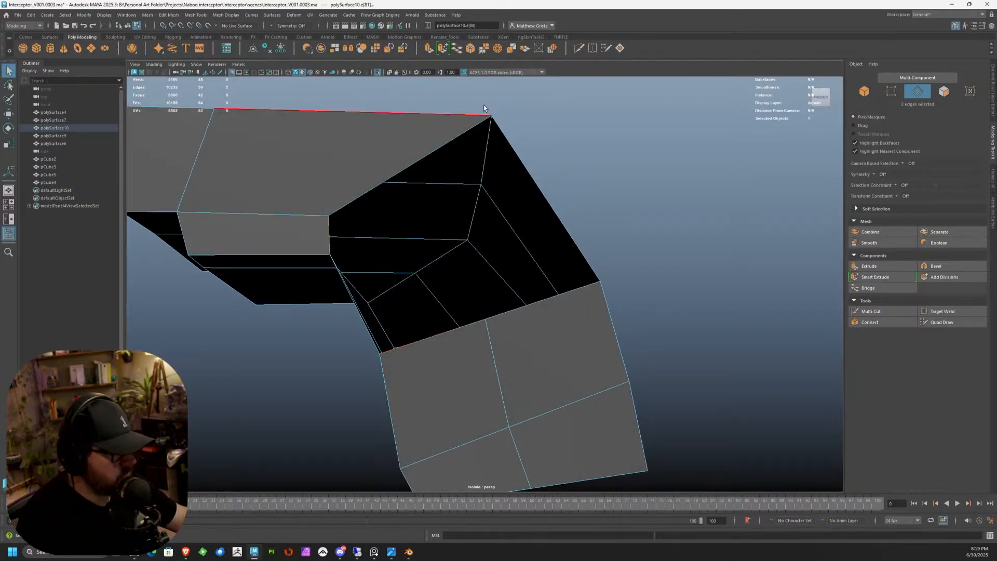
click(457, 48)
click(402, 171)
shift+click(529, 306)
key(g)
Step: Move the side arm's lower front vertices lengthwise in the side view to line up with the slanted front edge
scroll(528, 305, down, 5)
alt+drag(515, 302, 540, 303)
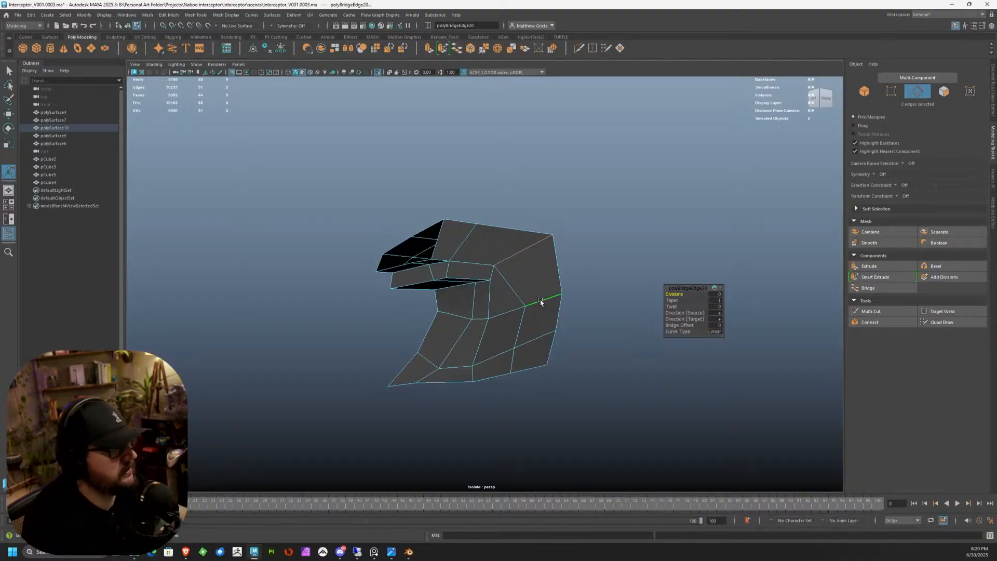
alt+drag(541, 301, 563, 331)
alt+middle_drag(563, 332, 490, 302)
scroll(490, 301, up, 3)
key(space)
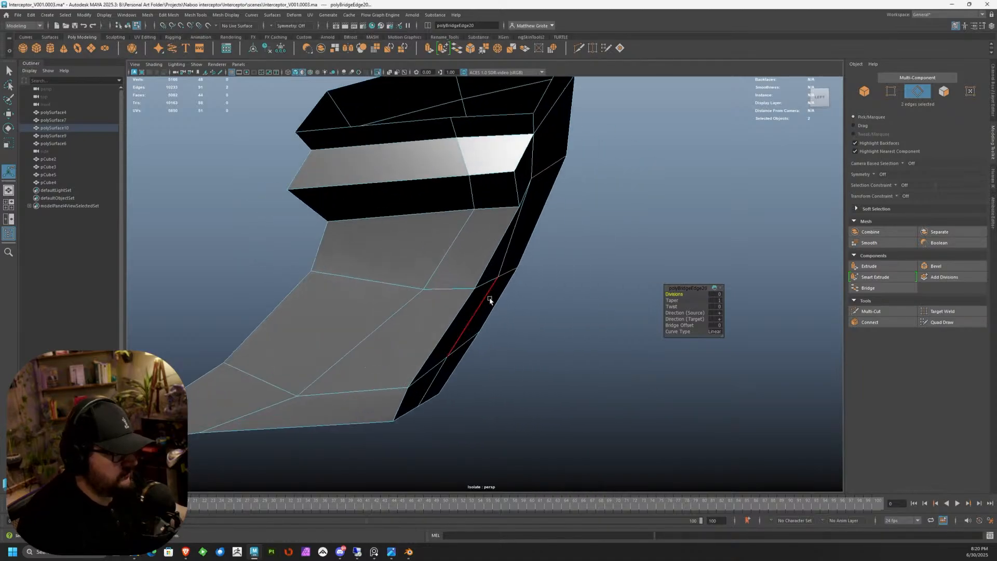
key(space)
alt+middle_drag(621, 378, 484, 334)
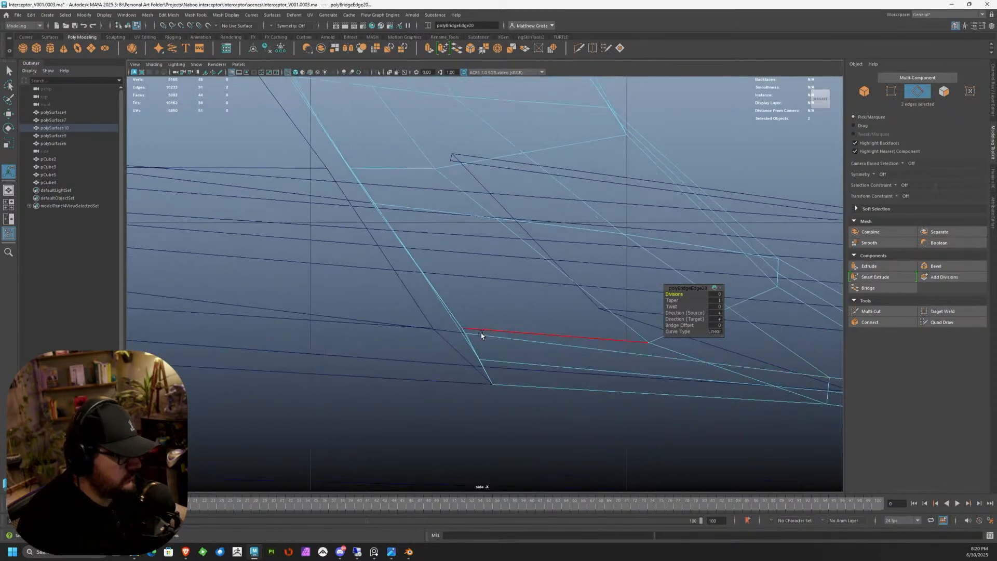
right_drag(469, 340, 427, 320)
drag(516, 399, 468, 372)
key(w)
drag(522, 351, 454, 363)
Step: Align the hood's middle and upper front vertices with the straight slanted front profile in the side view
alt+middle_drag(440, 276, 569, 402)
scroll(545, 359, up, 1)
alt+middle_drag(448, 232, 461, 313)
scroll(425, 256, up, 5)
drag(371, 265, 417, 281)
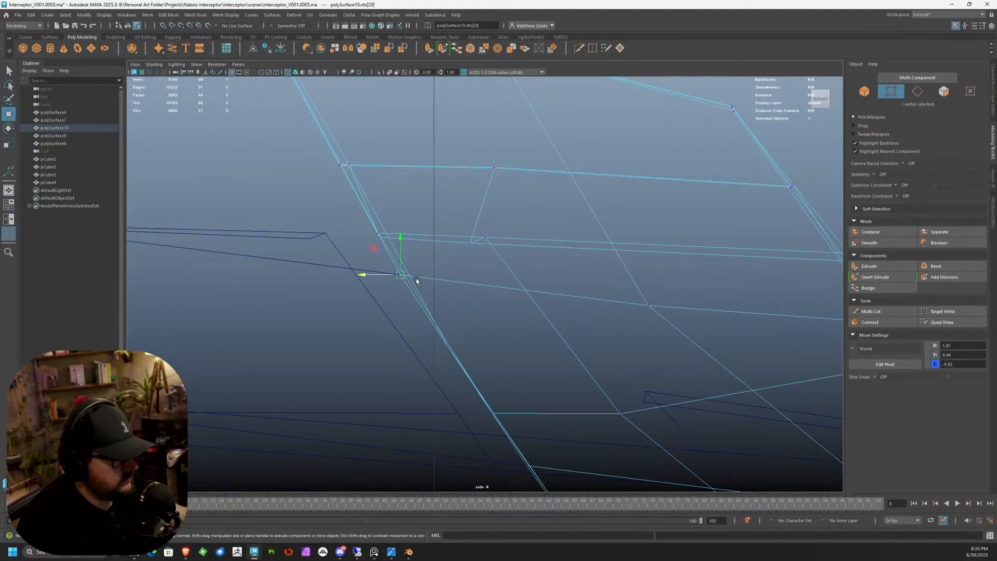
drag(351, 164, 335, 168)
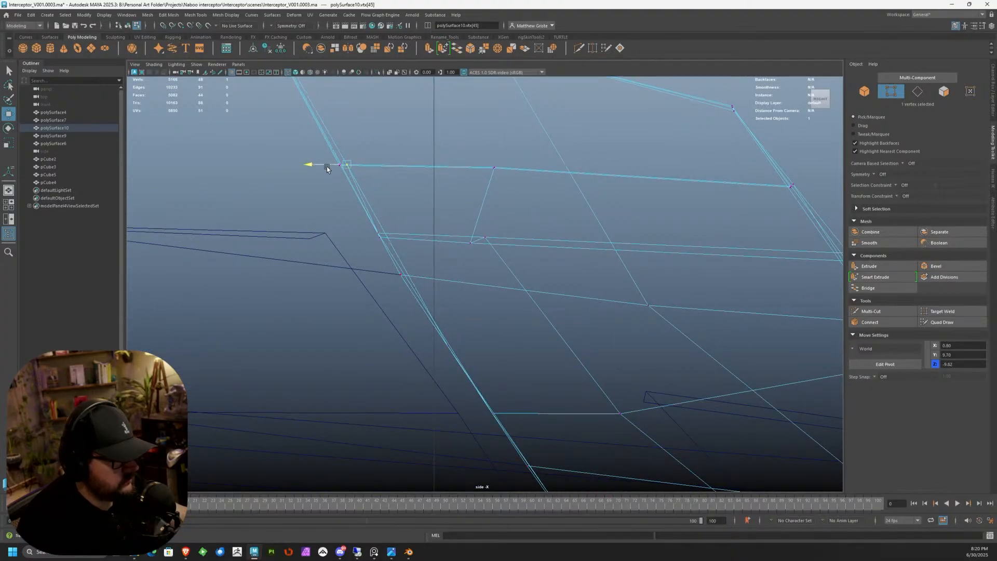
drag(420, 263, 396, 277)
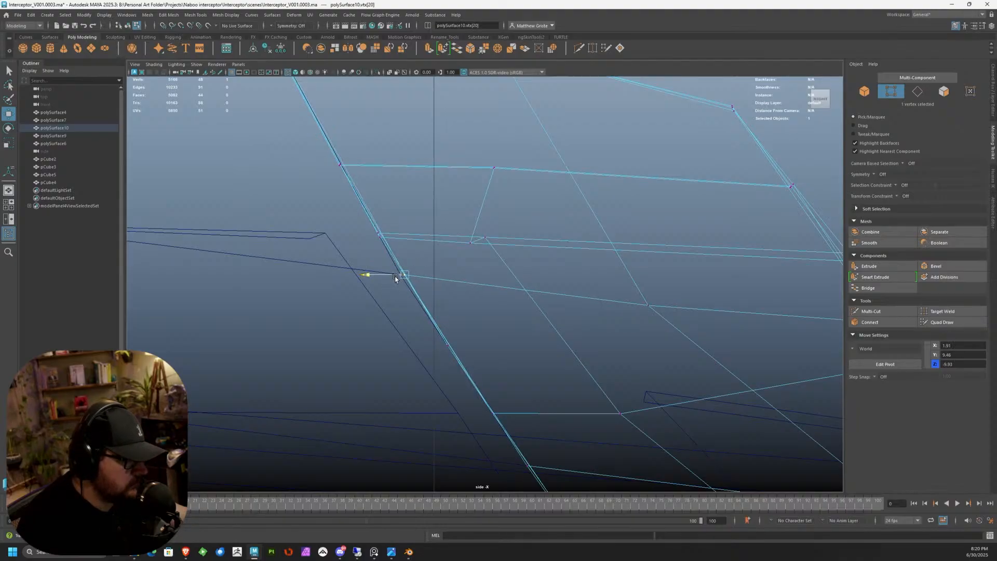
drag(396, 218, 364, 245)
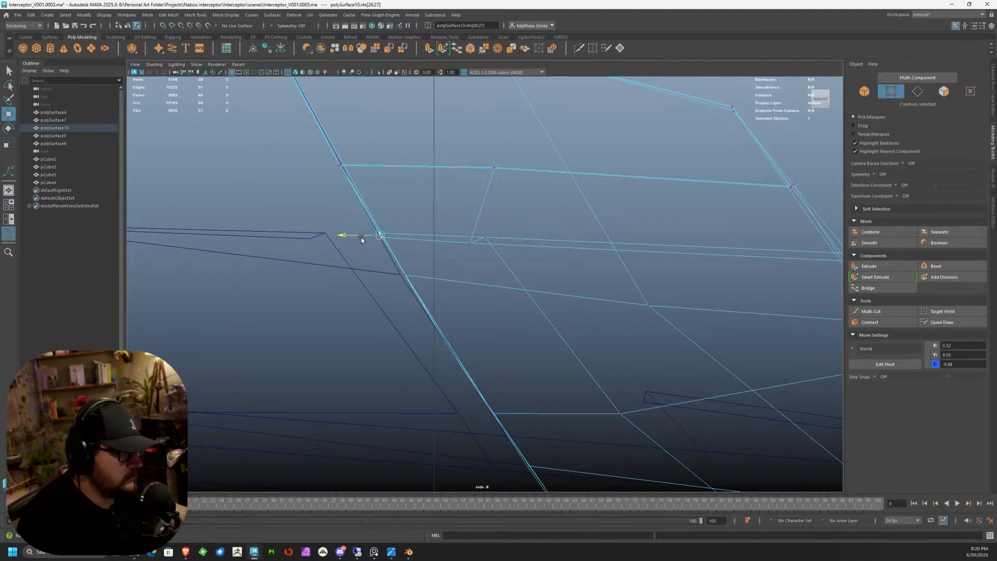
scroll(366, 222, down, 6)
Step: Set the transform constraint to Edge Slide and centre the two middle vertices of the arm's face on their cross edges
key(space)
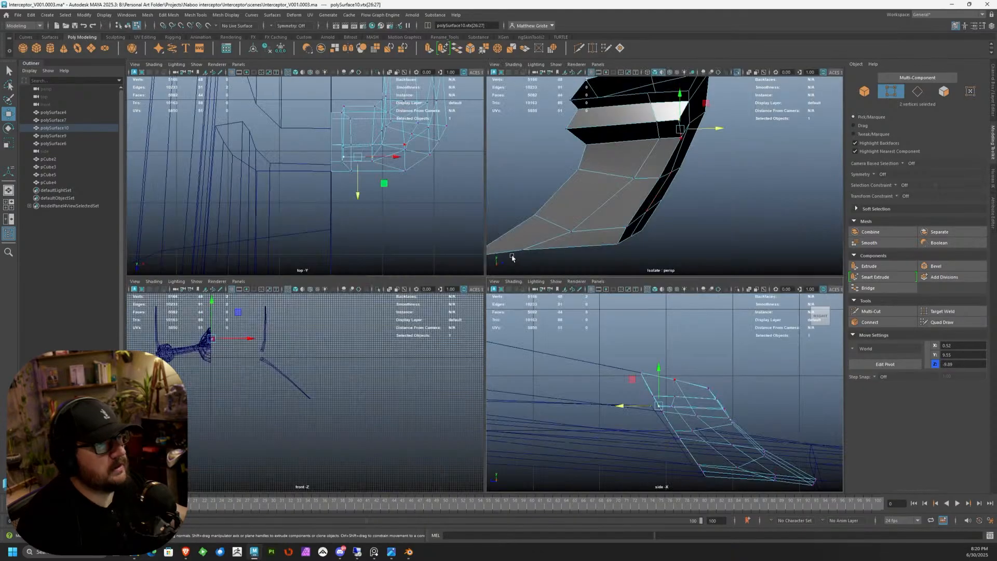
key(space)
alt+drag(469, 239, 534, 272)
scroll(464, 236, up, 5)
alt+drag(464, 237, 394, 204)
right_drag(394, 204, 359, 204)
click(419, 213)
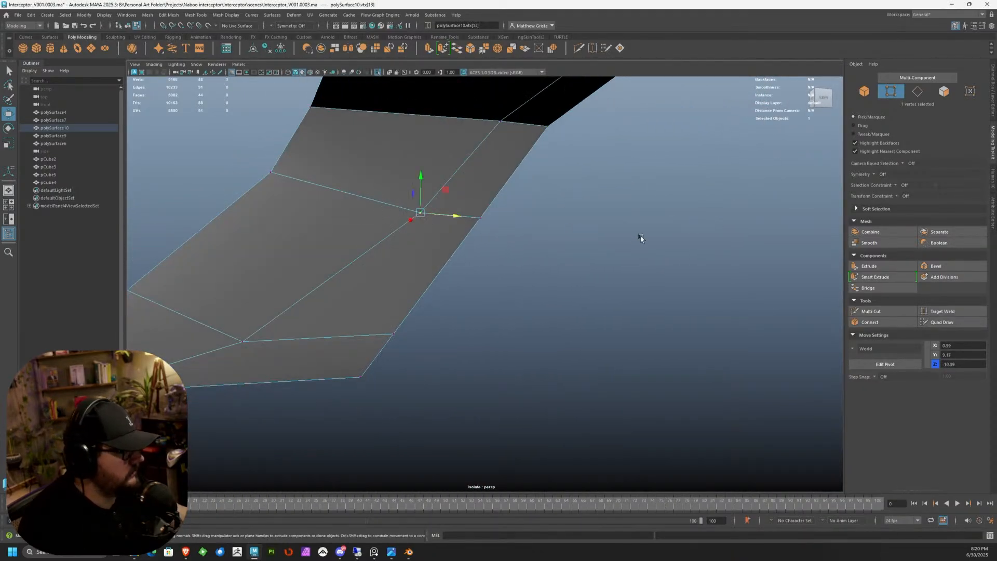
click(904, 196)
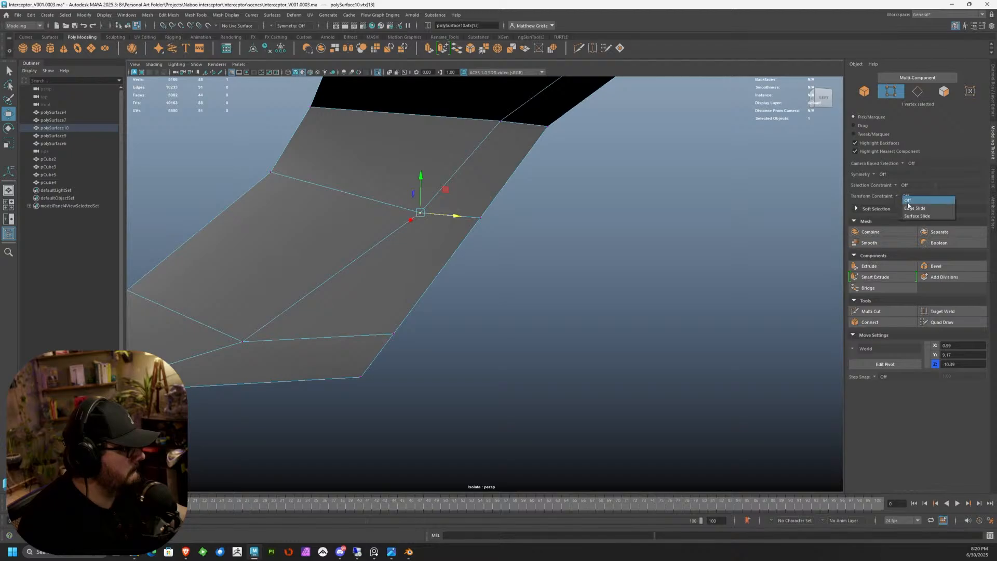
click(914, 205)
drag(423, 217, 283, 265)
click(242, 341)
scroll(285, 296, down, 1)
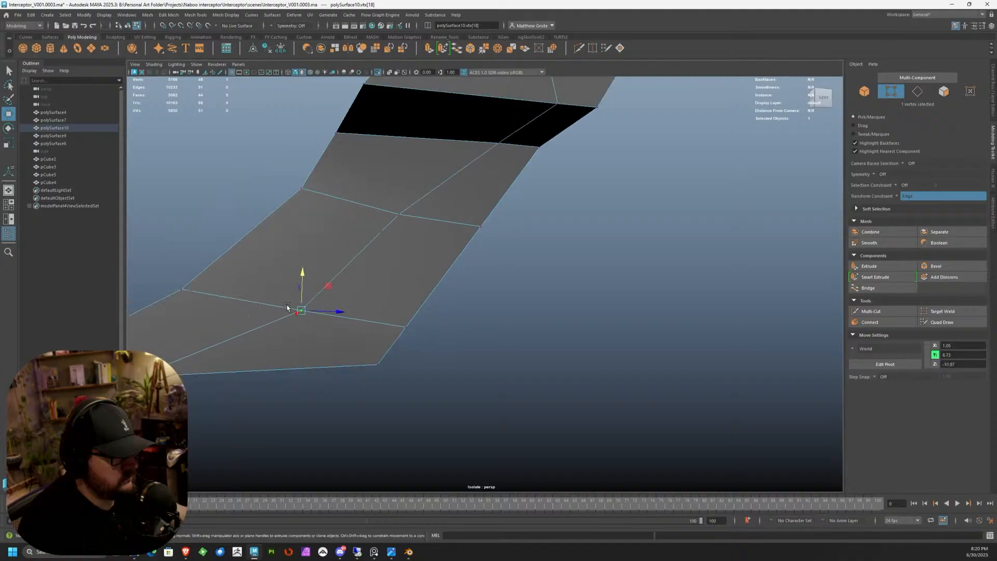
Step: Even out the side arm's crosswise edges and bend vertices with edge sliding, and turn the transform constraint off
alt+middle_drag(285, 301, 332, 266)
alt+drag(332, 266, 351, 203)
key(F10)
double_click(256, 186)
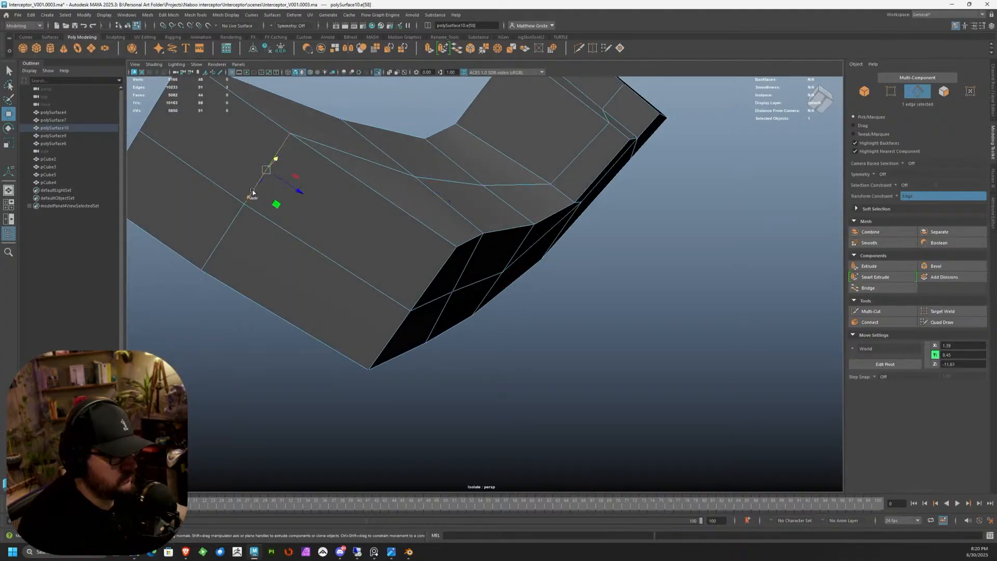
drag(262, 217, 410, 291)
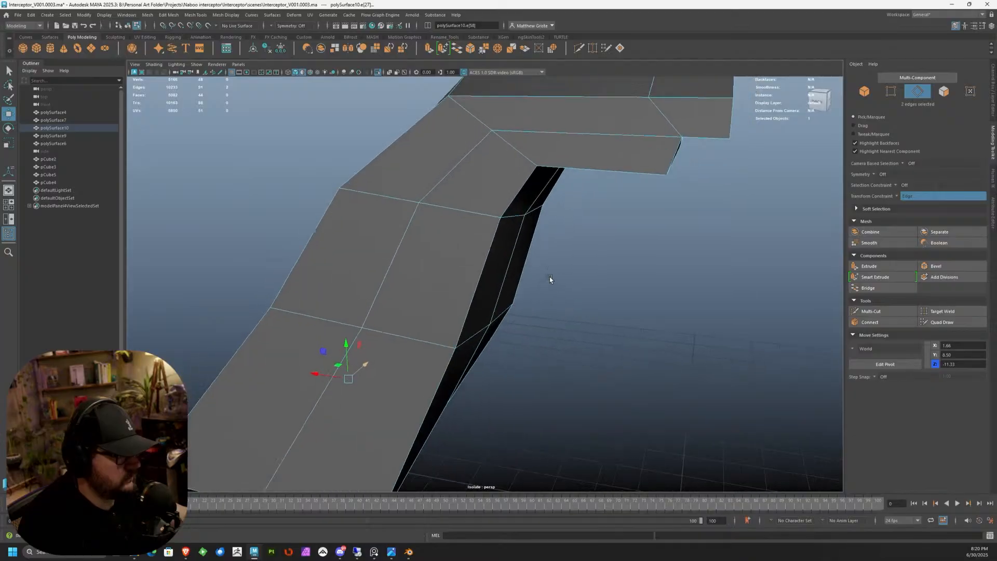
alt+middle_drag(554, 285, 500, 258)
scroll(501, 258, up, 2)
right_drag(451, 292, 422, 292)
click(443, 297)
click(442, 296)
shift+click(483, 274)
ctrl+shift+drag(441, 281, 352, 288)
click(899, 195)
click(942, 201)
Step: Adjust the vertices at the side arm's outer bend along the X axis to even out its curve
right_drag(347, 281, 310, 275)
click(355, 284)
shift+click(340, 251)
click(362, 299)
drag(340, 302, 356, 301)
click(347, 263)
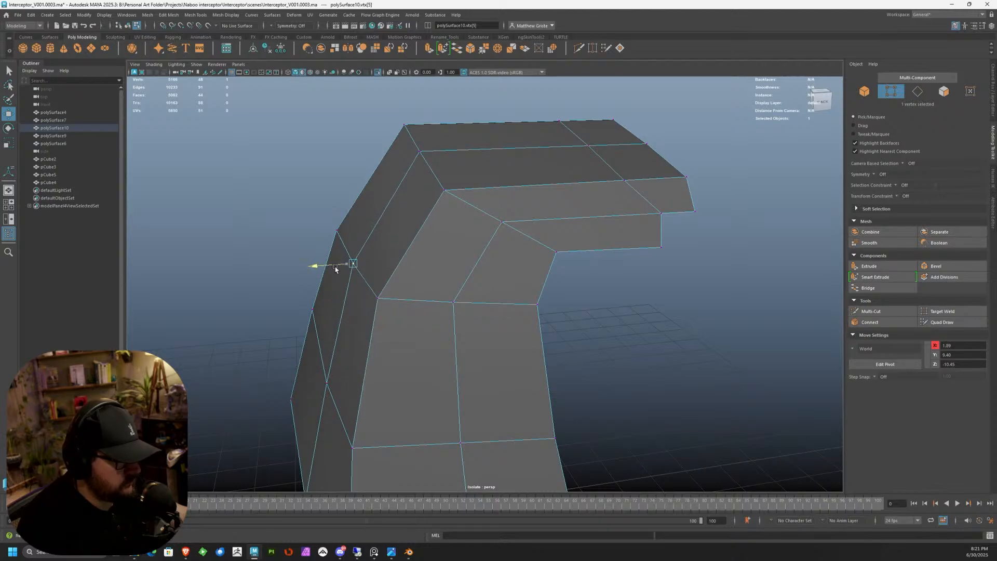
Step: Mirror the half hood across the centre line to rebuild the full hood
alt+drag(335, 266, 524, 254)
right_drag(534, 251, 556, 233)
scroll(534, 251, down, 4)
alt+drag(519, 265, 472, 287)
click(253, 49)
alt+drag(420, 167, 265, 90)
alt+drag(369, 183, 368, 210)
alt+middle_drag(366, 165, 325, 140)
click(445, 298)
click(382, 229)
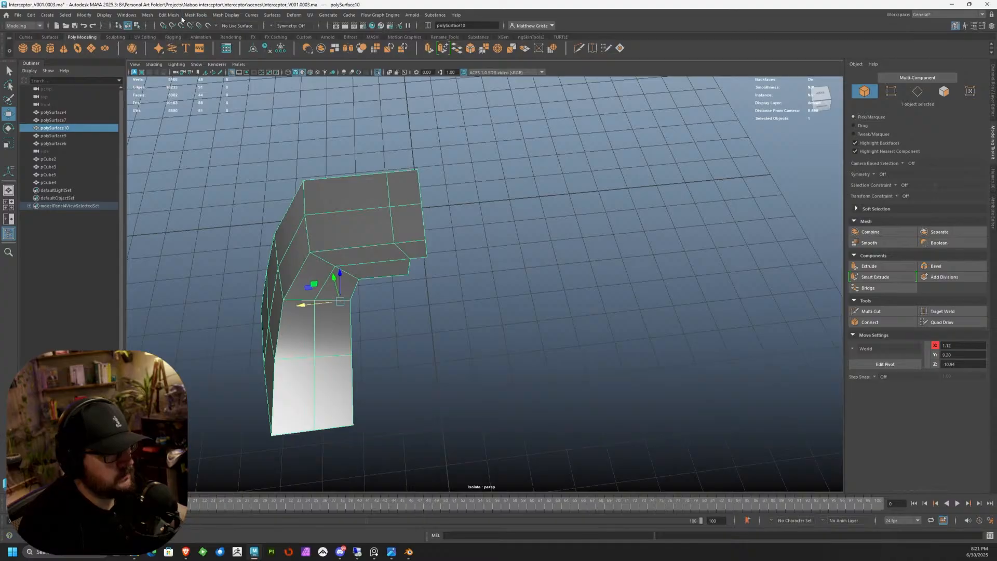
click(148, 15)
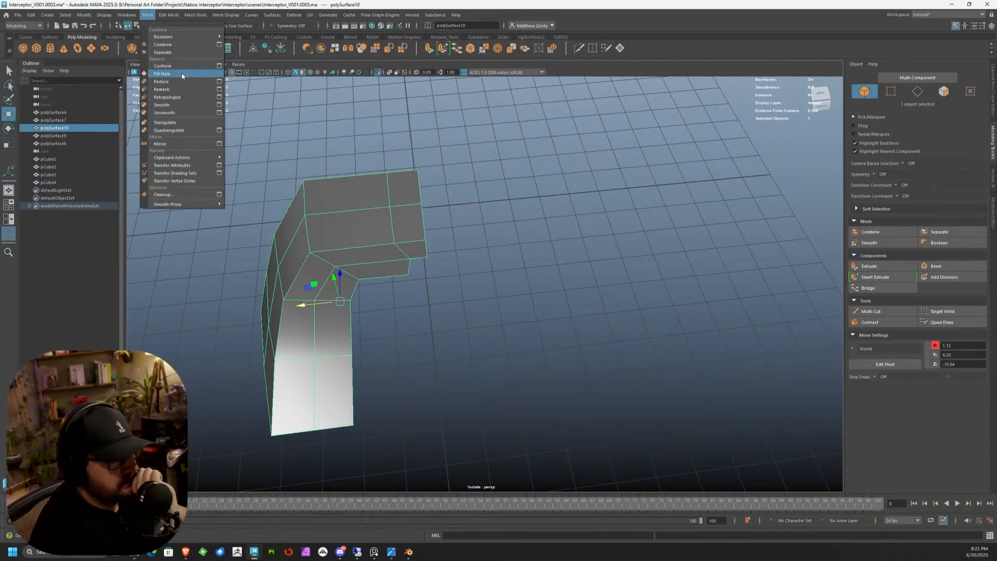
click(178, 138)
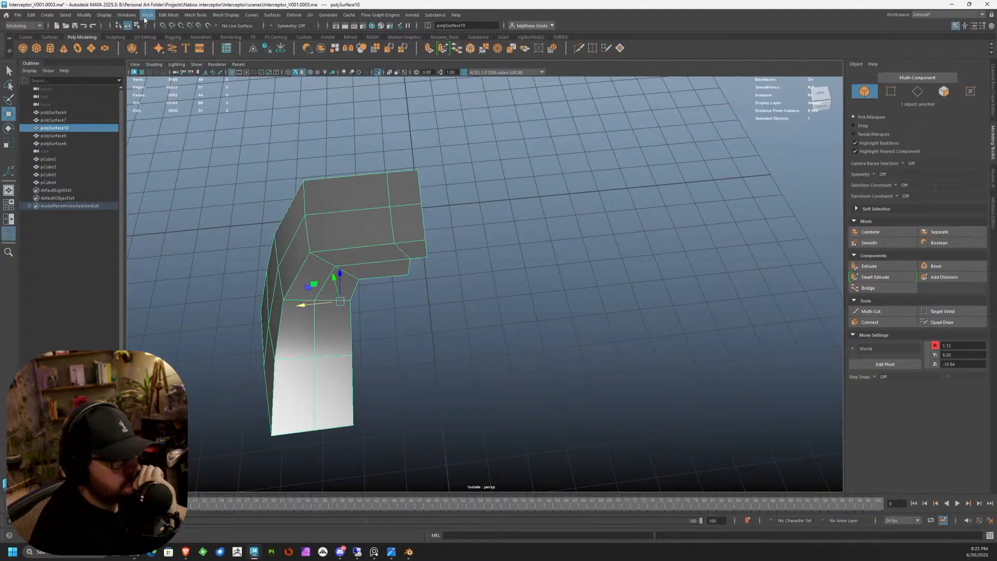
click(147, 15)
click(169, 143)
Step: Reselect the mirrored hood and turn off isolation to show the whole ship around it
right_drag(493, 229, 525, 217)
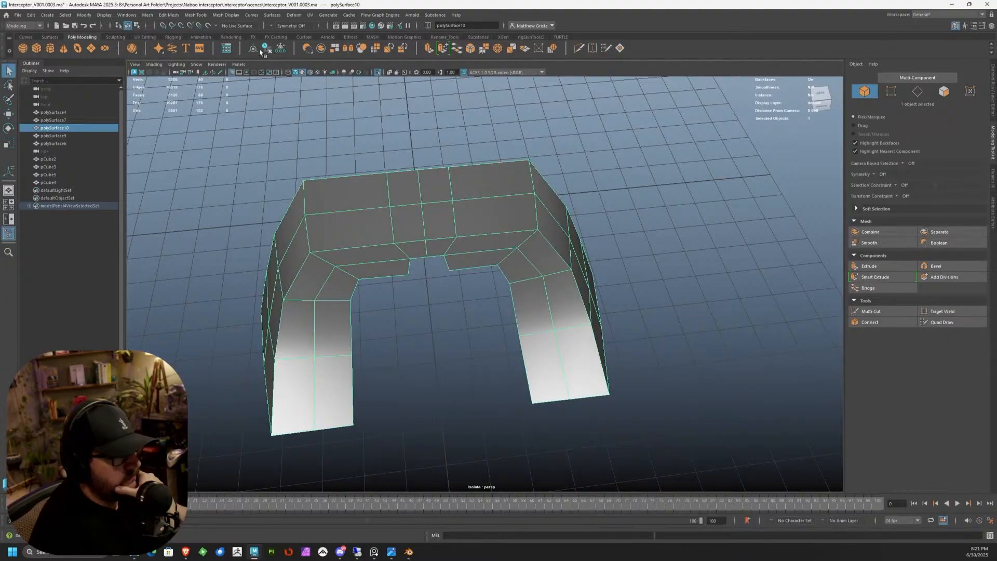
click(399, 300)
click(419, 234)
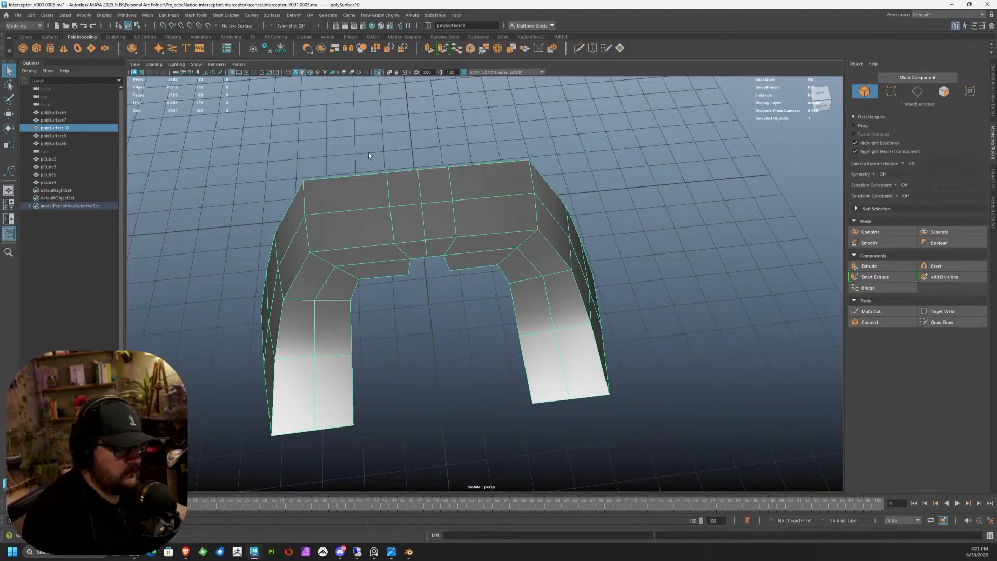
key(w)
alt+drag(456, 249, 431, 229)
click(196, 64)
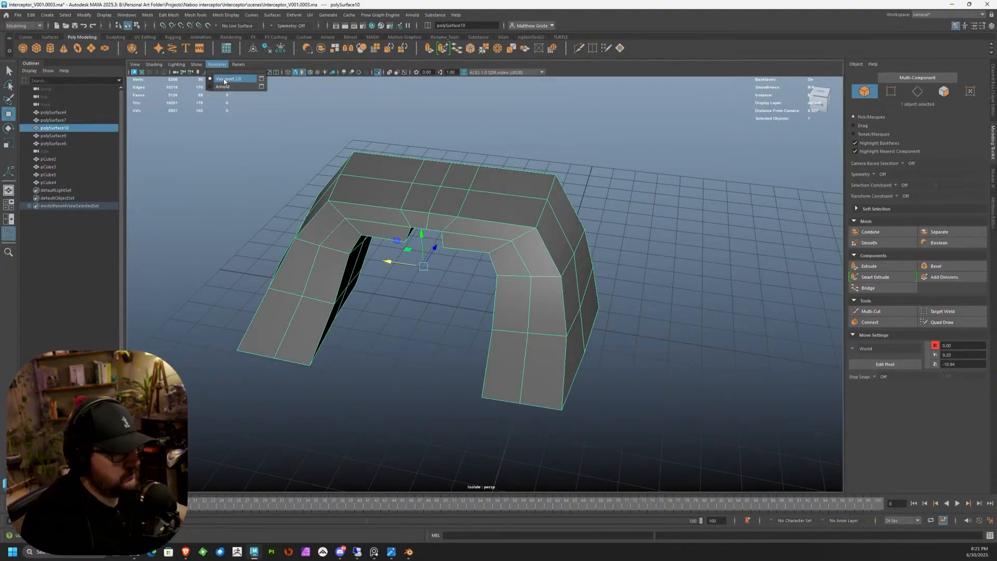
mouse_move(213, 79)
click(299, 80)
scroll(421, 194, down, 5)
mouse_move(421, 195)
alt+mouse_down()
mouse_move(458, 194)
mouse_move(431, 180)
alt+mouse_up()
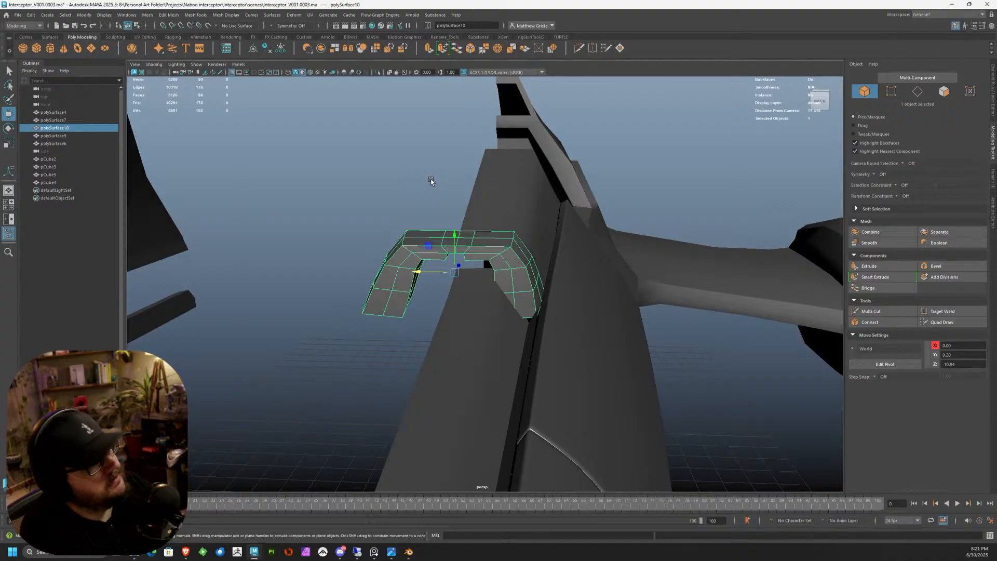
click(126, 15)
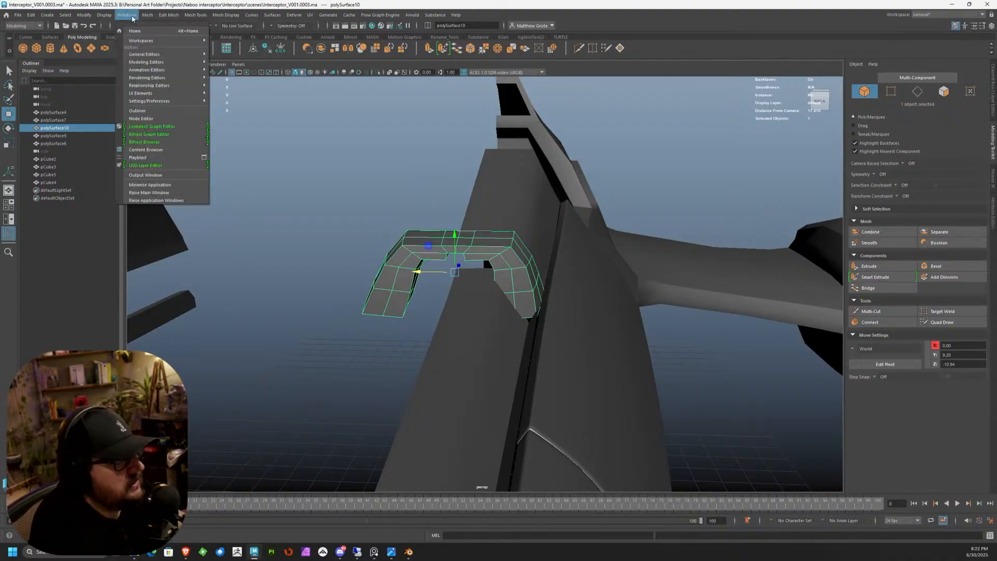
mouse_move(156, 103)
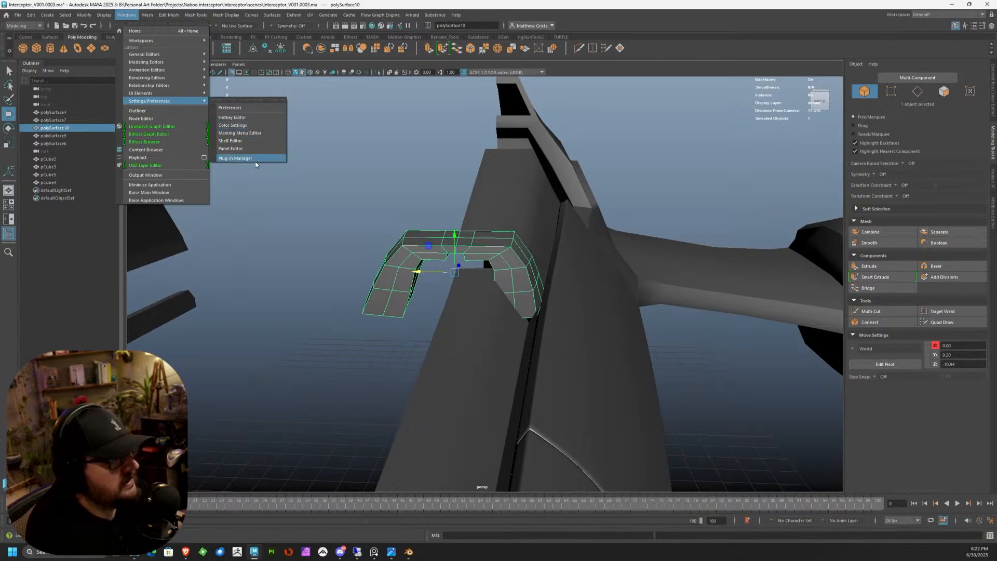
click(126, 9)
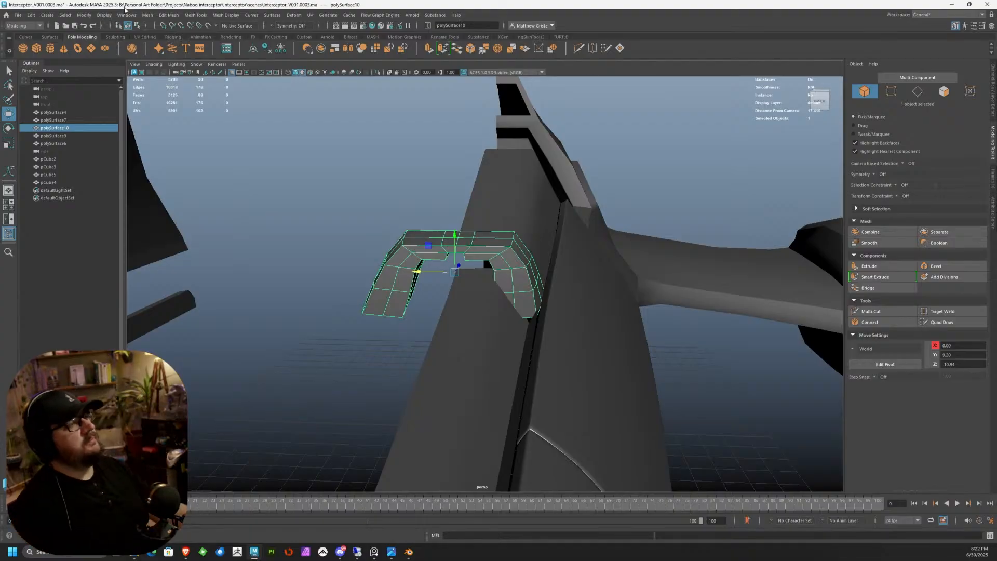
Step: Examine from several angles how the mirrored hood sits on the fuselage
scroll(408, 275, up, 5)
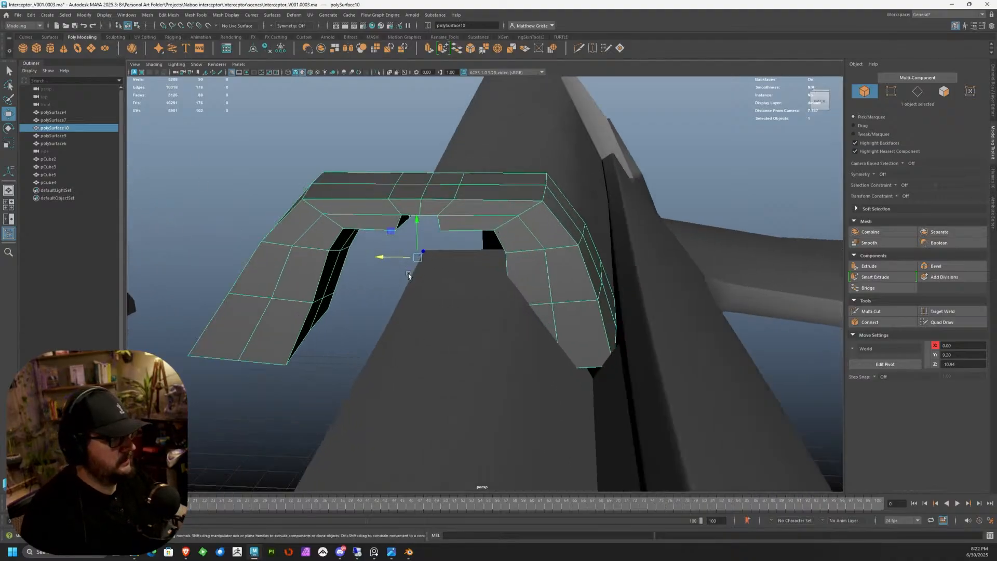
mouse_move(408, 275)
alt+mouse_down()
mouse_move(461, 257)
mouse_move(399, 260)
alt+mouse_up()
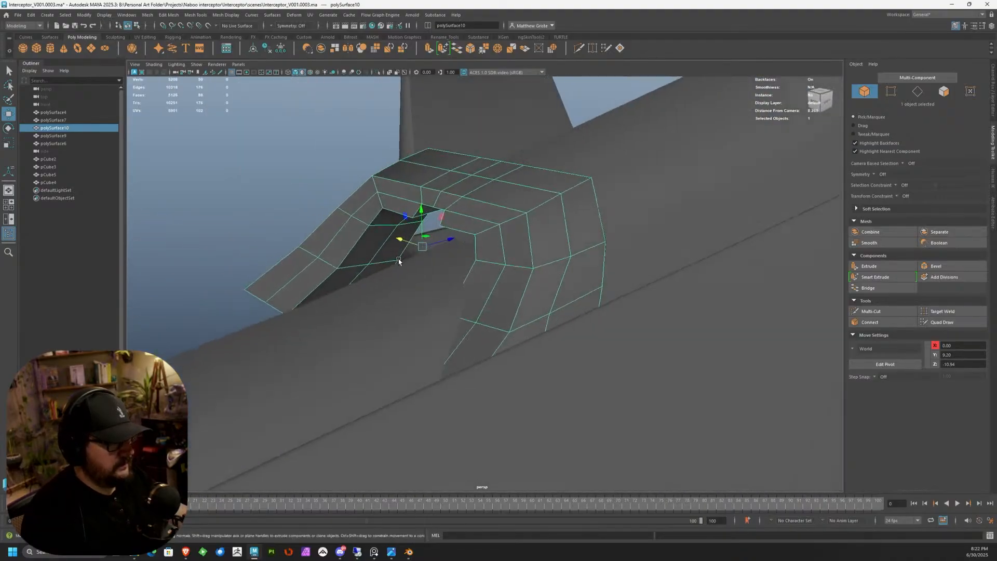
scroll(400, 261, down, 8)
alt+drag(457, 301, 426, 189)
scroll(423, 209, up, 8)
alt+middle_drag(425, 189, 474, 258)
alt+drag(474, 259, 485, 216)
right_drag(445, 197, 447, 210)
mouse_move(447, 210)
mouse_down()
mouse_move(504, 193)
mouse_move(584, 190)
mouse_up()
drag(516, 153, 495, 155)
alt+drag(495, 155, 474, 152)
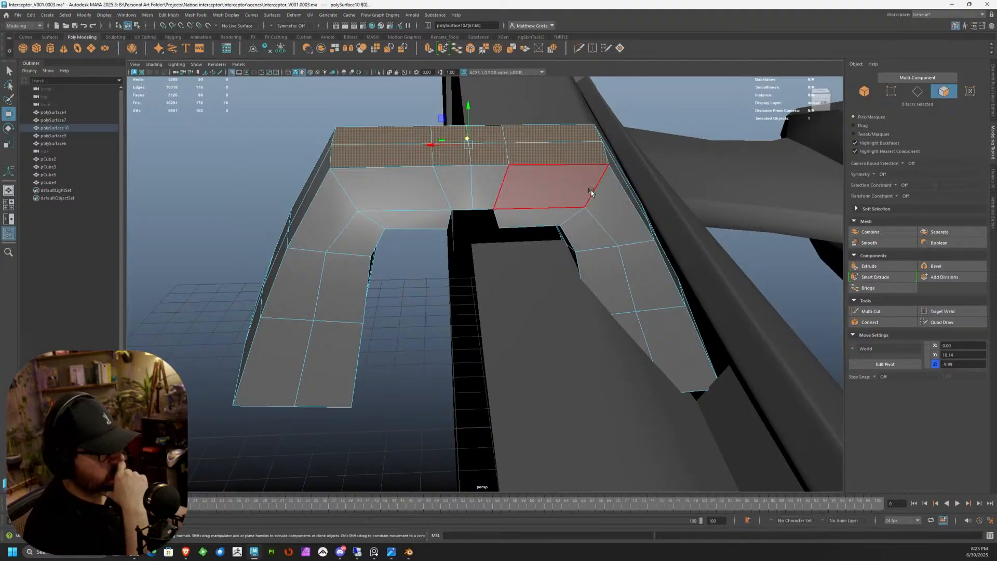
right_drag(525, 188, 575, 173)
Step: Insert support edge loops close to the hood's outer front and rear edges with Multi-Cut
alt+drag(574, 172, 264, 133)
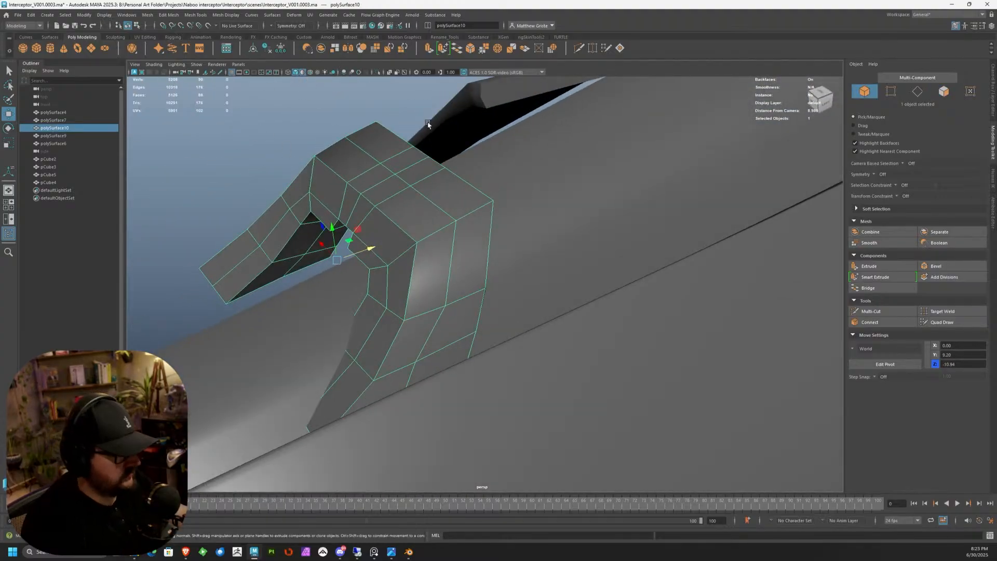
click(871, 311)
scroll(395, 216, up, 2)
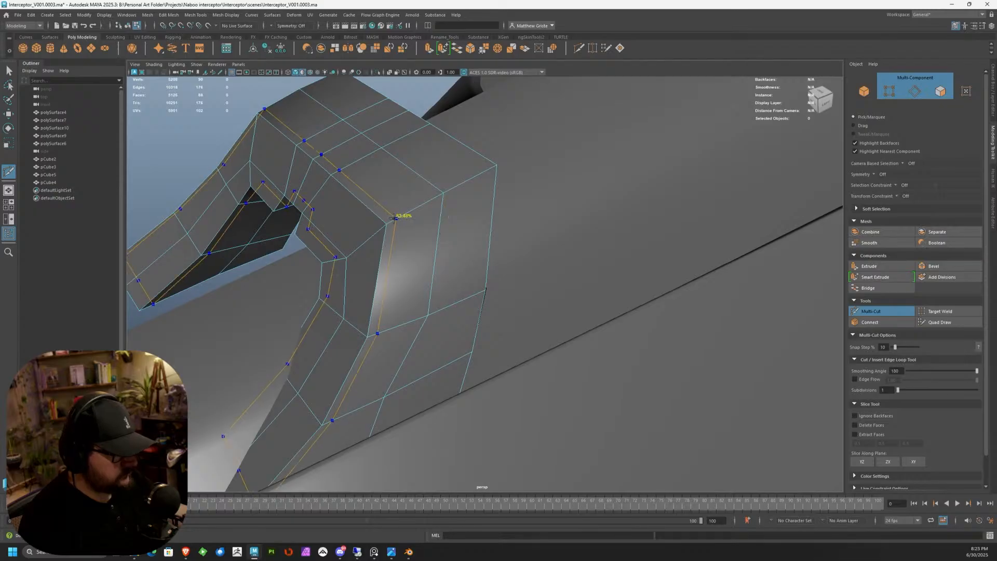
ctrl+click(393, 219)
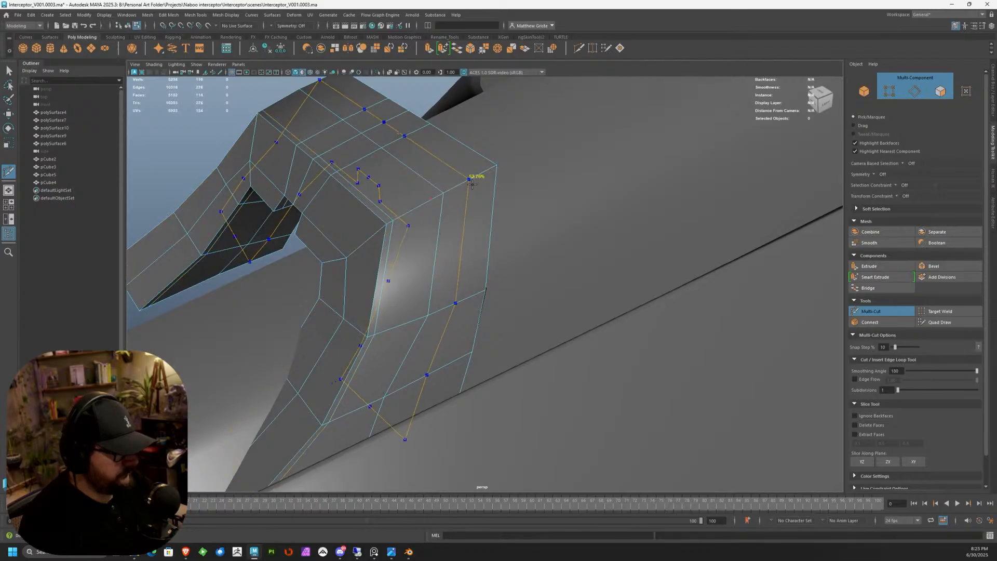
ctrl+click(491, 164)
mouse_move(441, 188)
alt+mouse_down()
mouse_move(494, 196)
mouse_move(424, 186)
alt+mouse_up()
scroll(462, 196, up, 2)
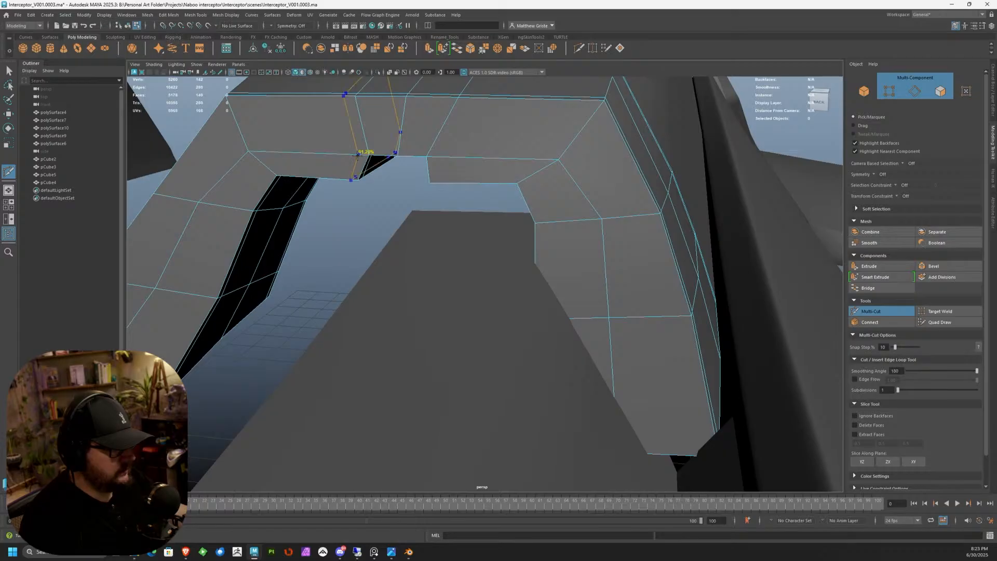
Step: Select the hood's edges outlining the notch on the near face, plus the edges running under its outer corners
alt+drag(349, 154, 475, 219)
scroll(475, 220, up, 3)
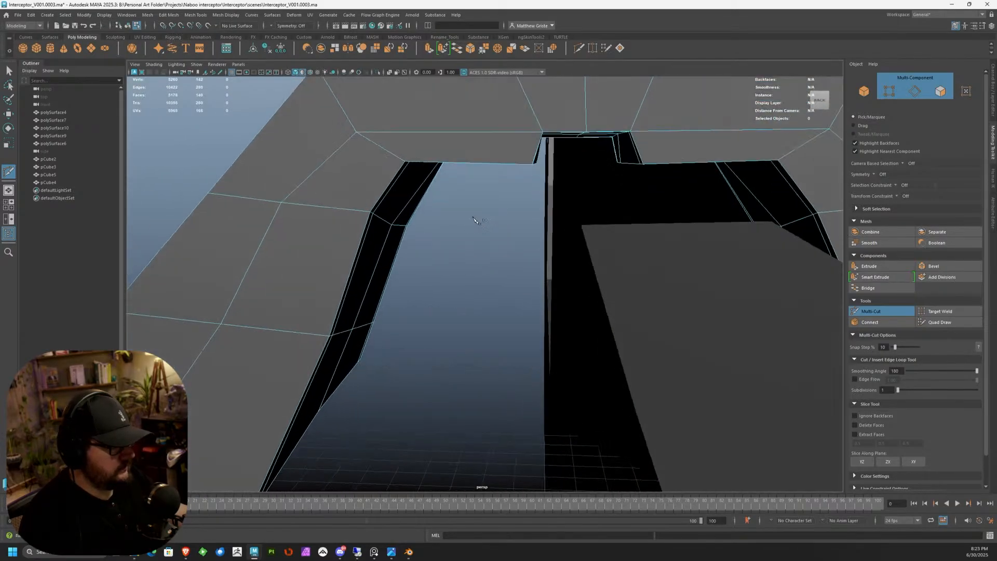
alt+middle_drag(537, 180, 487, 221)
key(q)
right_drag(522, 182, 519, 159)
alt+drag(511, 171, 466, 191)
alt+middle_drag(466, 191, 450, 230)
click(473, 188)
shift+click(566, 190)
shift+click(623, 214)
shift+click(419, 212)
shift+click(414, 260)
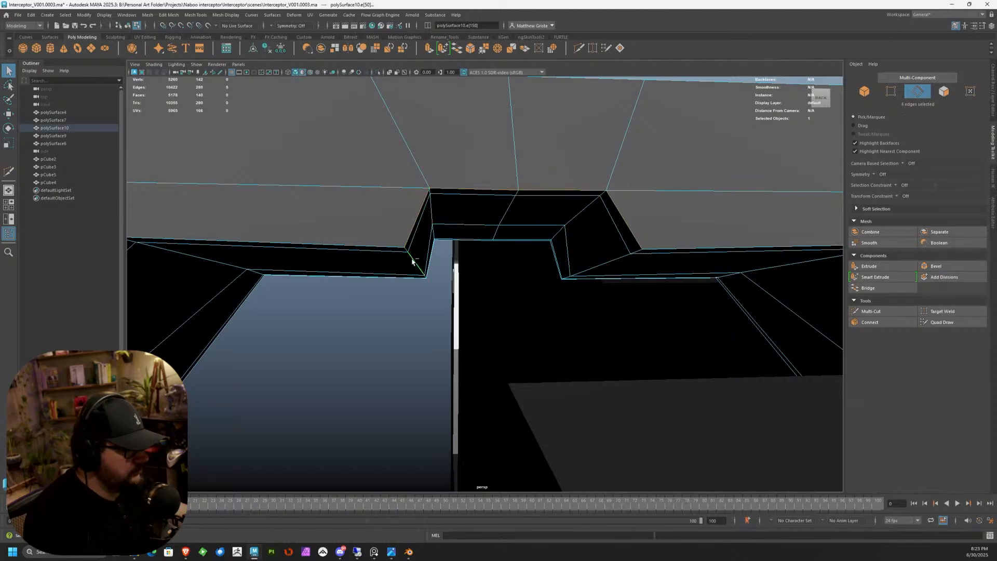
shift+click(407, 249)
shift+click(636, 253)
shift+click(606, 265)
Step: Add the matching notch edges on the opposite face and underside of the hood to the edge selection
alt+drag(605, 265, 712, 234)
alt+middle_drag(711, 234, 508, 214)
scroll(511, 224, up, 5)
alt+right_drag(583, 299, 681, 337)
alt+drag(680, 337, 638, 333)
shift+click(426, 286)
shift+click(392, 209)
shift+double_click(390, 192)
alt+drag(393, 193, 575, 220)
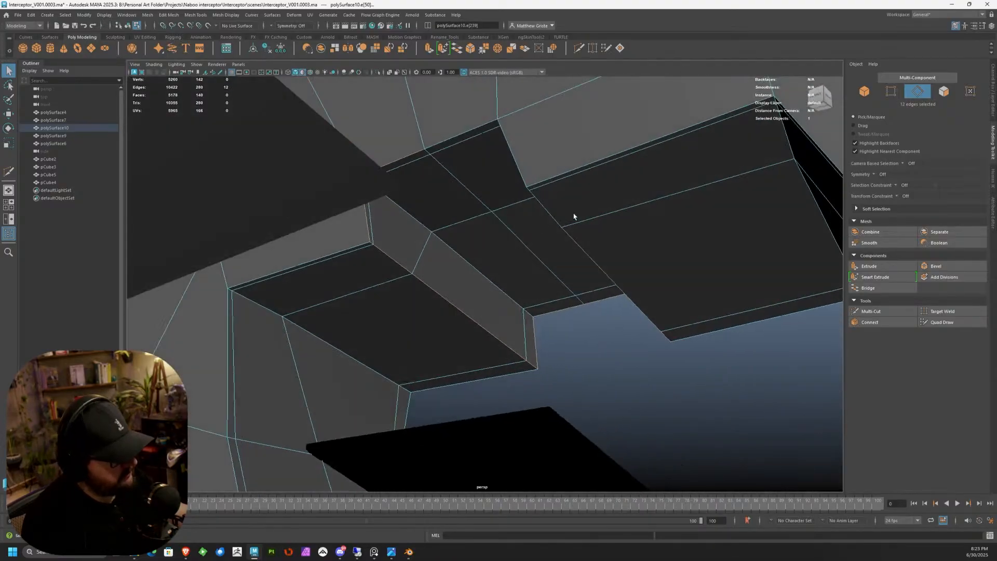
shift+click(516, 145)
alt+drag(516, 145, 554, 178)
shift+click(555, 176)
shift+click(596, 120)
alt+drag(592, 121, 615, 244)
Step: Bevel the selected notch edges with Chamfer off and a Fraction of 0.1
key(ctrl+b)
alt+middle_drag(615, 243, 615, 237)
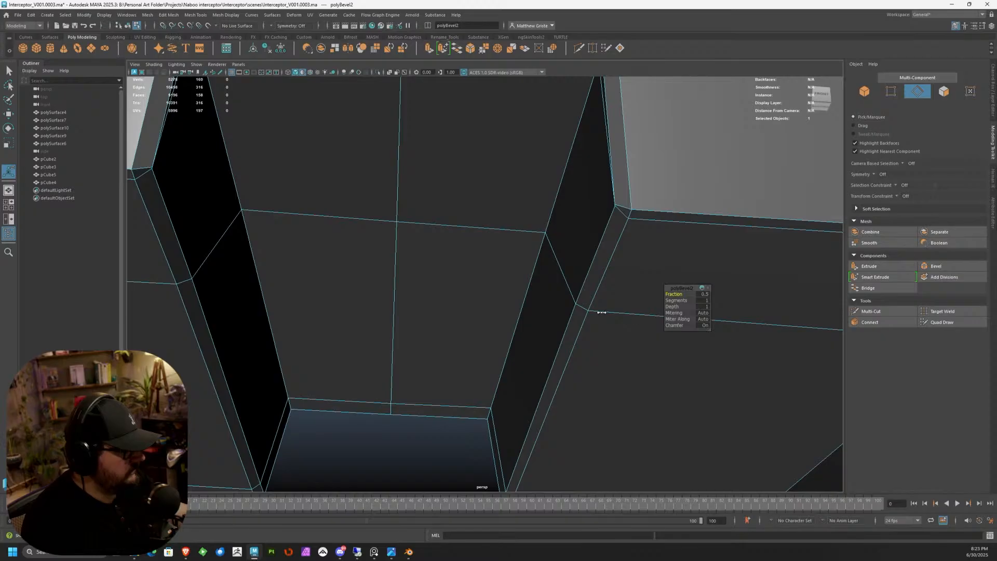
click(674, 325)
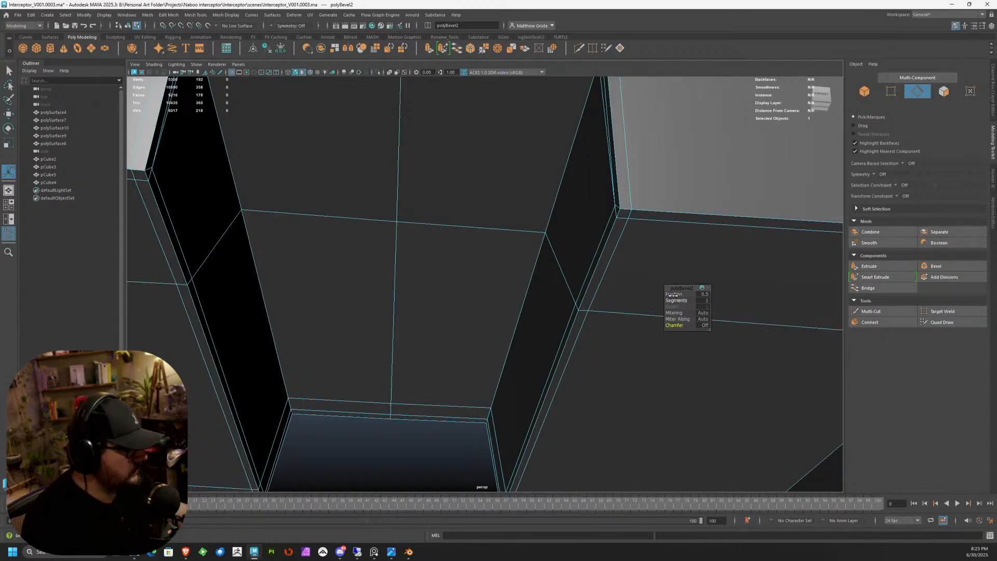
drag(679, 294, 602, 236)
Step: Set the notch bevel's Mitering to Uniform and Miter Along to Center
alt+middle_drag(602, 235, 550, 276)
mouse_move(550, 276)
alt+right_down()
mouse_move(550, 342)
mouse_move(556, 283)
alt+right_up()
alt+middle_drag(556, 282, 554, 229)
mouse_move(554, 229)
alt+mouse_down()
mouse_move(503, 220)
mouse_move(651, 222)
mouse_move(701, 245)
mouse_move(548, 223)
alt+mouse_up()
scroll(519, 226, up, 4)
mouse_move(499, 234)
alt+middle_down()
mouse_move(538, 245)
mouse_move(503, 237)
alt+middle_up()
alt+middle_drag(382, 224, 329, 187)
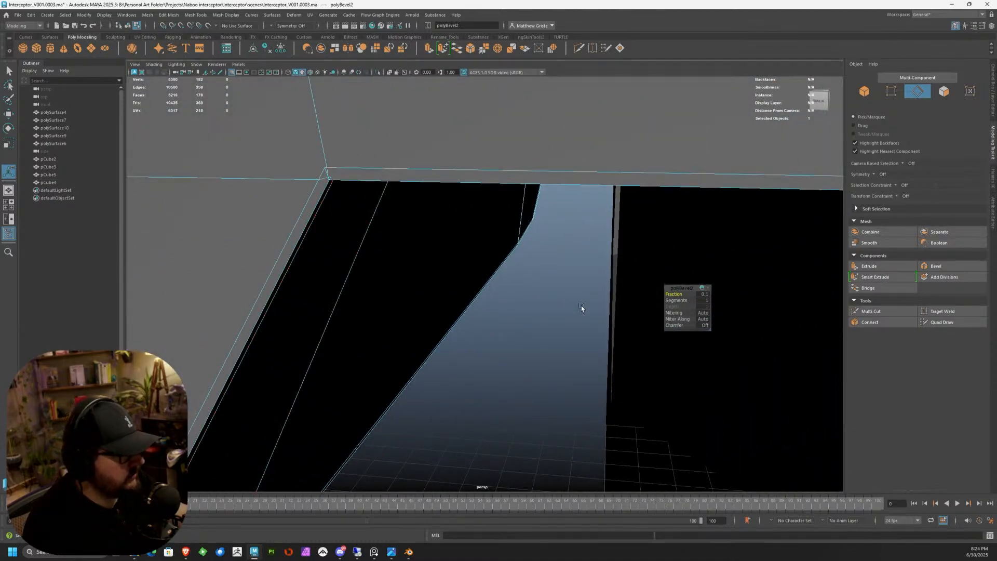
drag(674, 319, 703, 312)
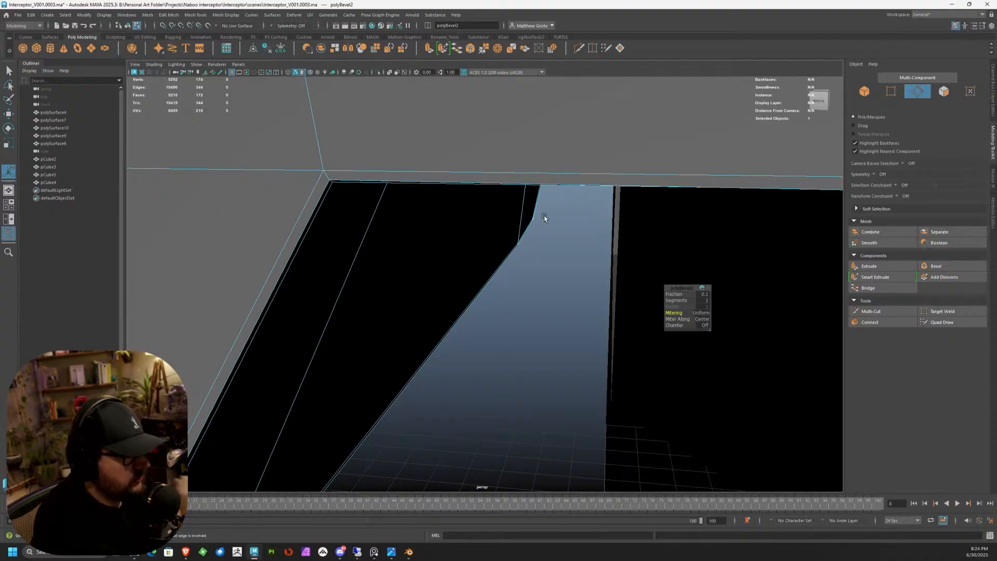
Step: Examine the bevelled notch corners from several angles and return the hood to object selection
scroll(545, 219, down, 6)
alt+drag(546, 283, 431, 288)
alt+drag(546, 225, 492, 203)
scroll(493, 202, up, 4)
scroll(493, 202, down, 3)
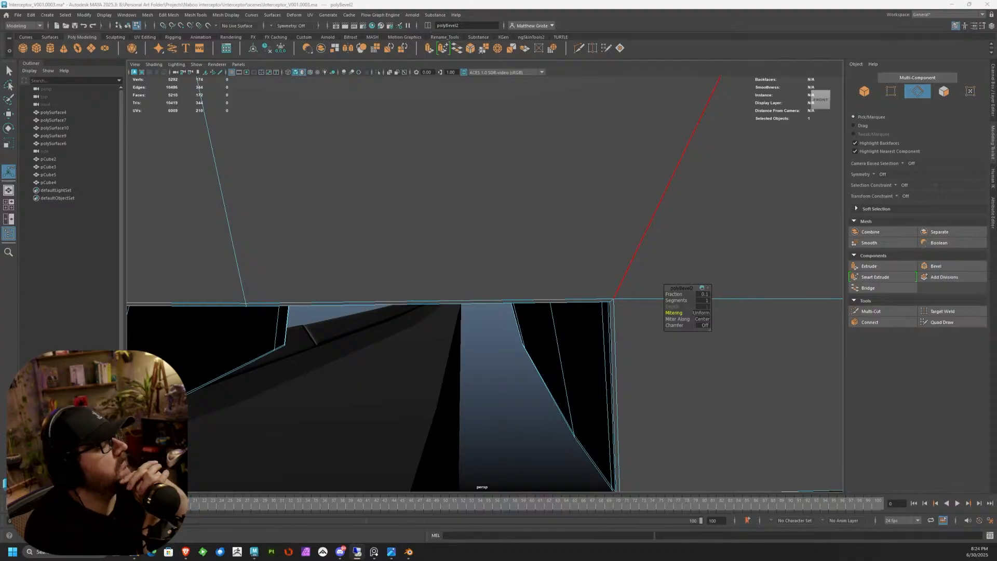
scroll(380, 227, down, 8)
scroll(379, 227, down, 6)
alt+drag(479, 216, 394, 263)
scroll(394, 263, down, 4)
right_drag(477, 256, 508, 243)
scroll(509, 243, down, 3)
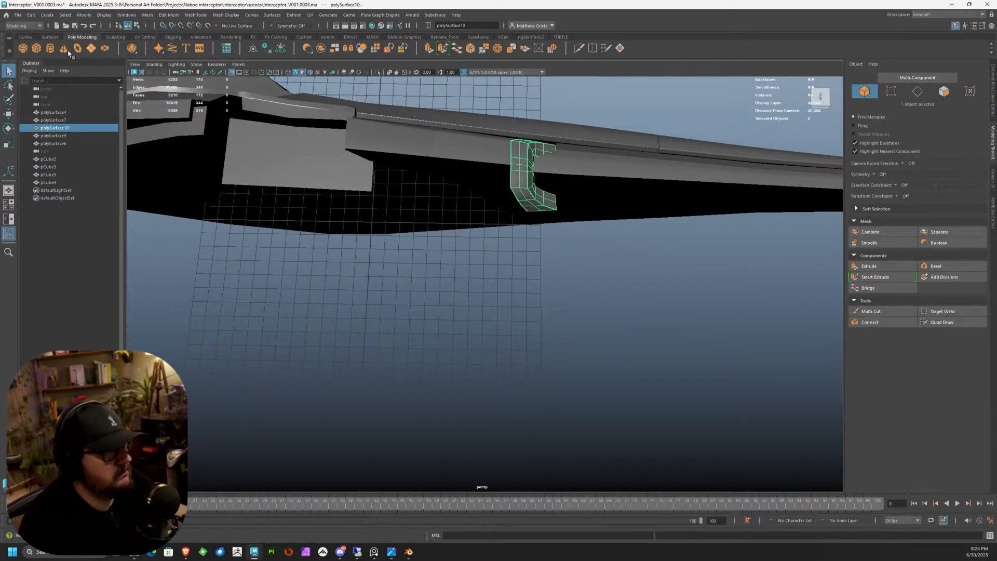
Step: Create a polygon cube and move it away from the origin along X to 3.15
click(36, 48)
key(w)
drag(372, 239, 400, 285)
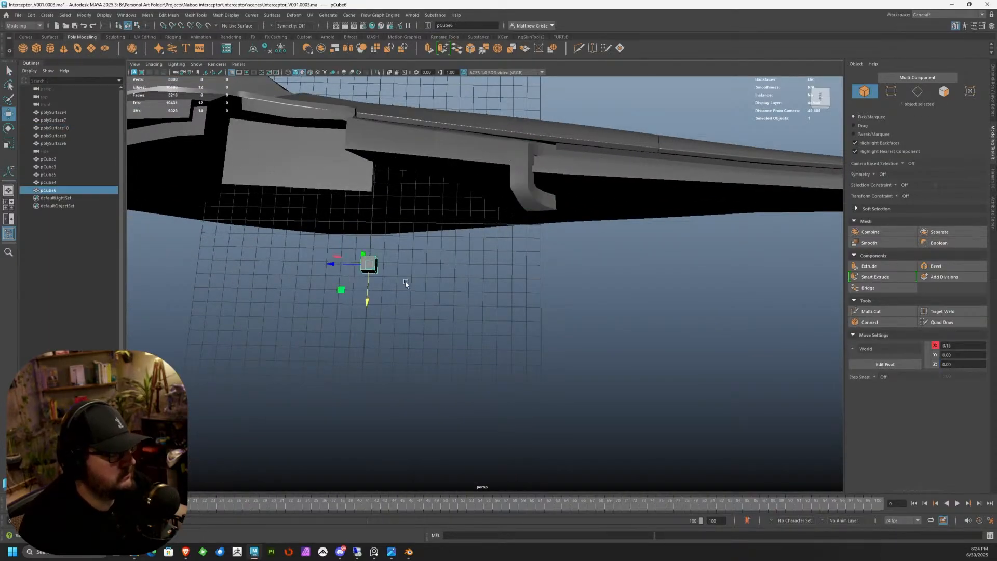
alt+middle_drag(400, 285, 530, 214)
alt+drag(488, 240, 589, 190)
alt+middle_drag(436, 353, 519, 275)
Step: Delete all faces of the test cube except one side face
scroll(519, 275, up, 2)
right_drag(479, 263, 480, 287)
drag(512, 301, 470, 261)
key(Delete)
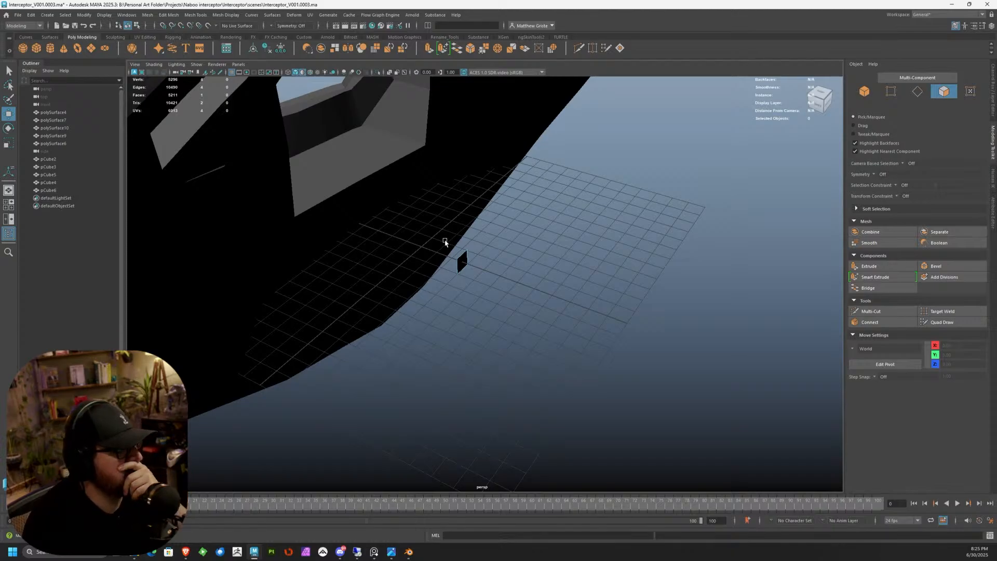
key(ctrl+z)
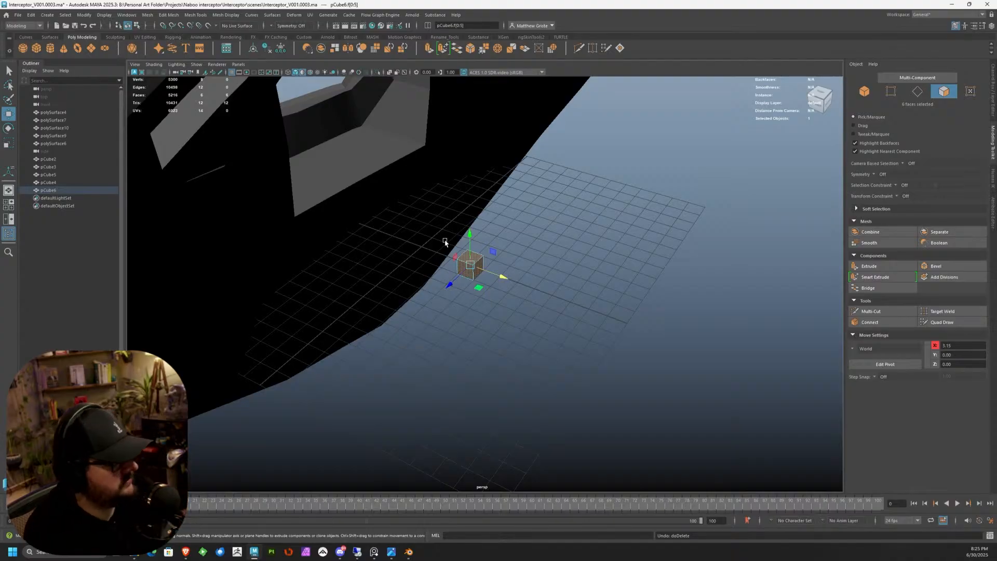
key(Delete)
scroll(462, 255, up, 3)
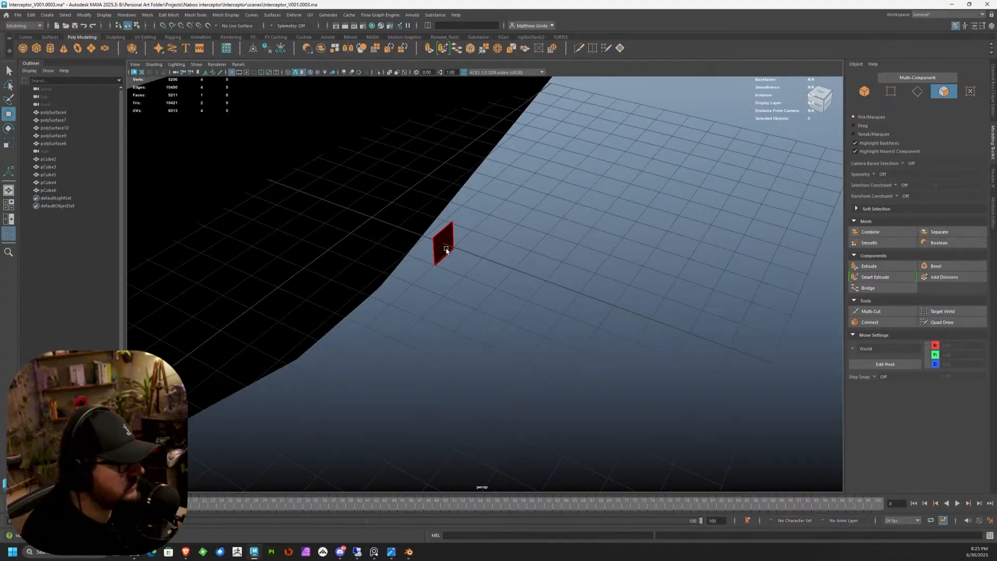
Step: Move the remaining test face along X to about 5.8 and freeze the transformations
click(447, 251)
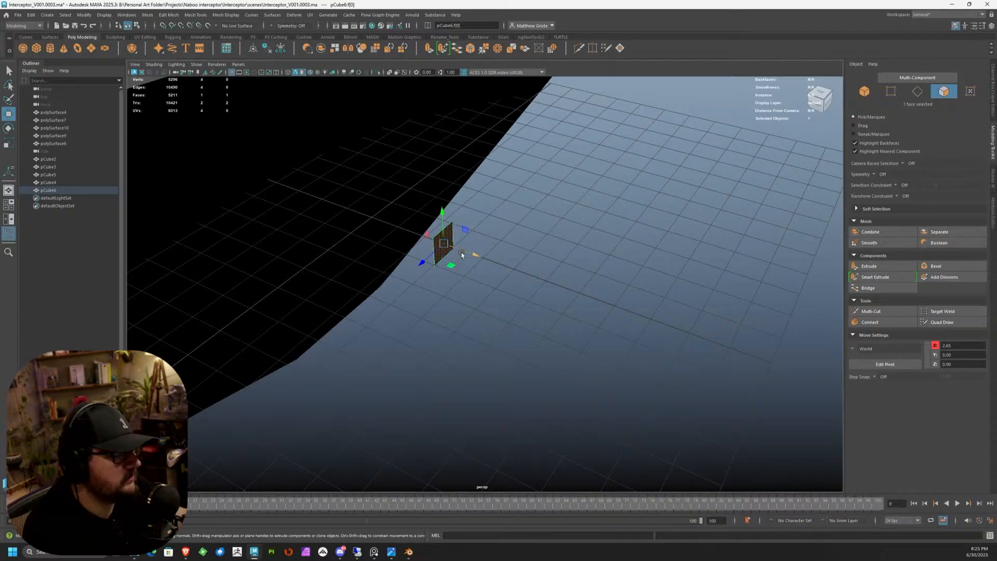
drag(450, 252, 543, 285)
click(529, 275)
click(538, 277)
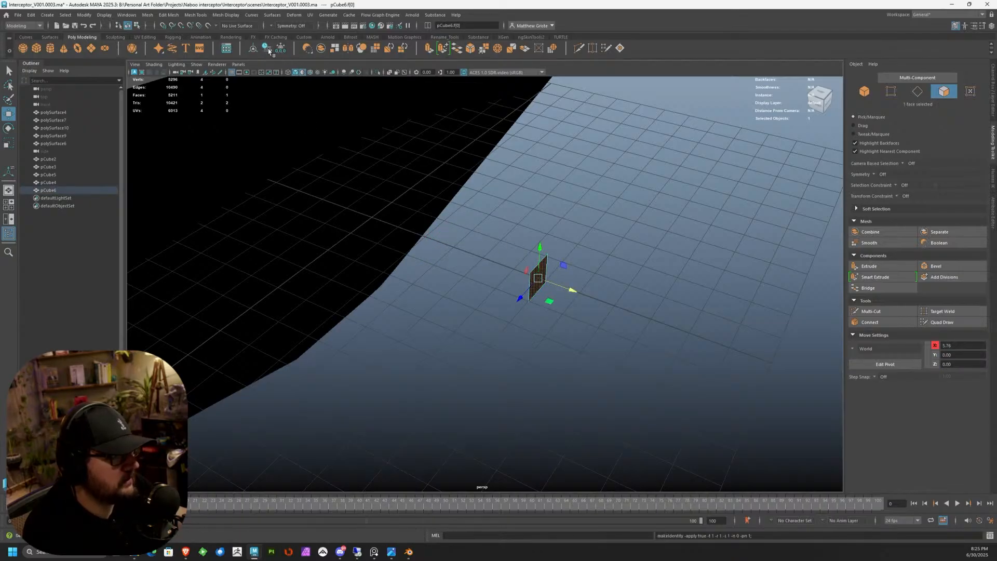
Step: Delete the leftover single-face test object from the scene
click(511, 236)
click(535, 268)
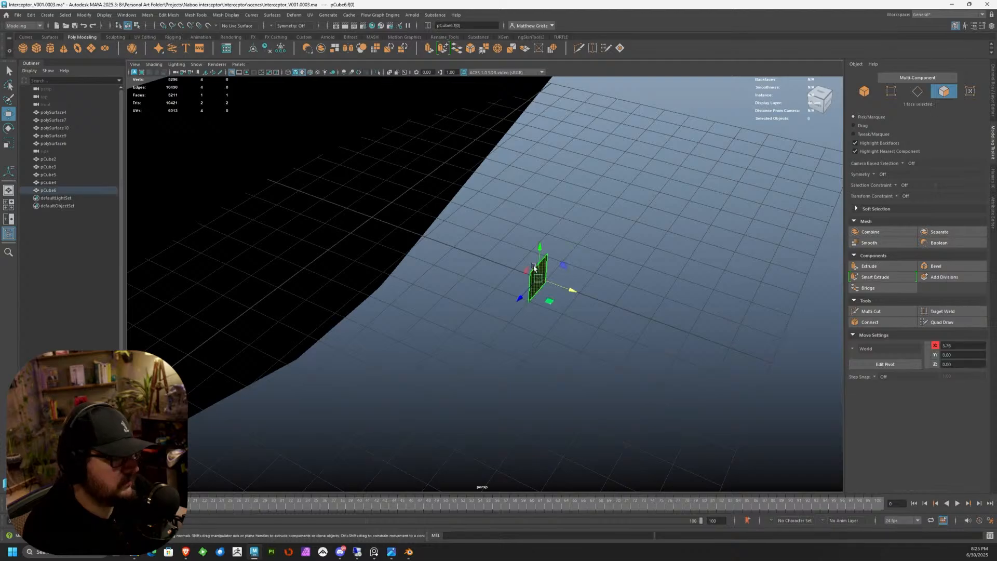
key(F8)
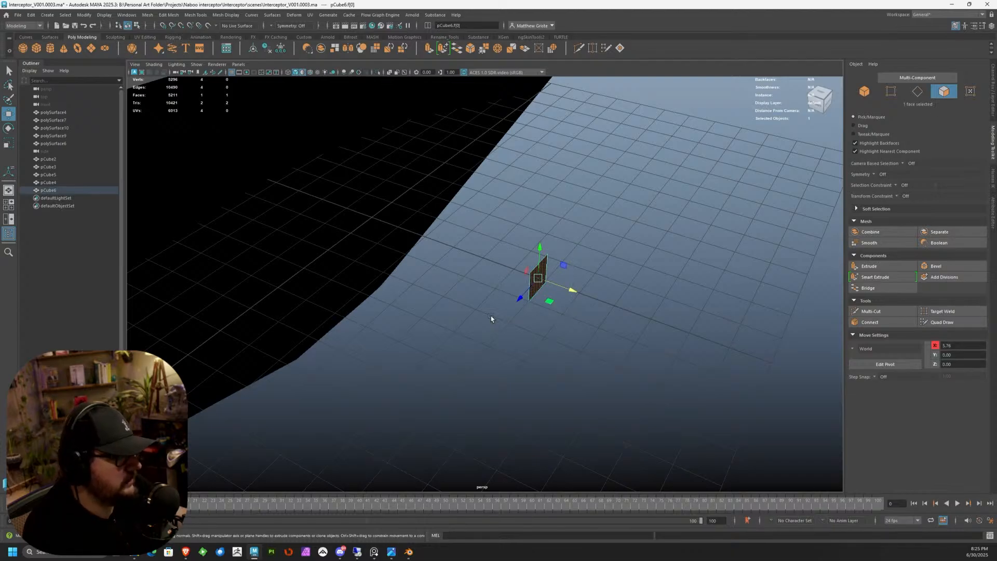
key(Delete)
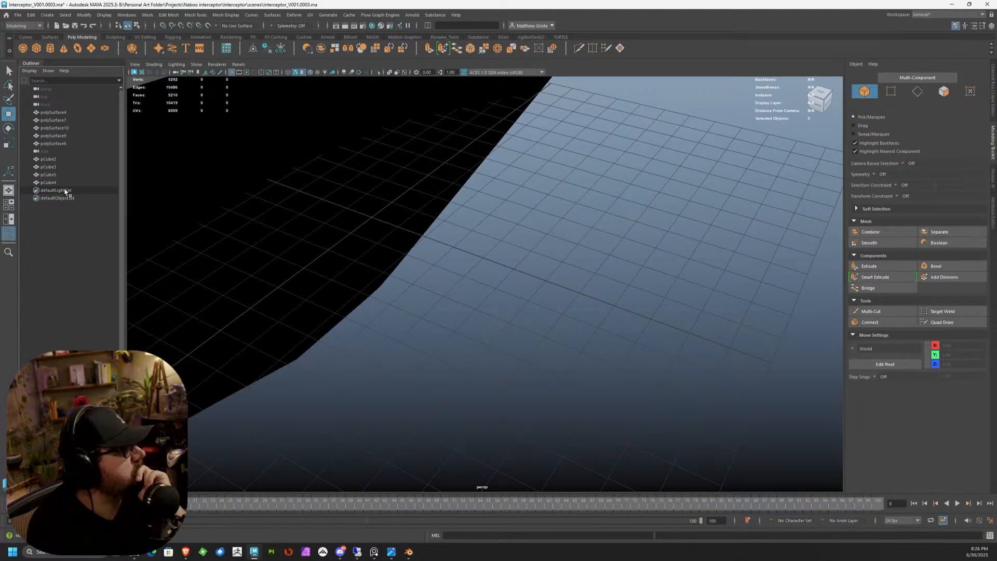
Step: Select the notched hood on the fuselage and isolate it in the viewport
alt+right_drag(488, 190, 387, 207)
alt+drag(386, 207, 530, 160)
alt+right_drag(530, 160, 572, 167)
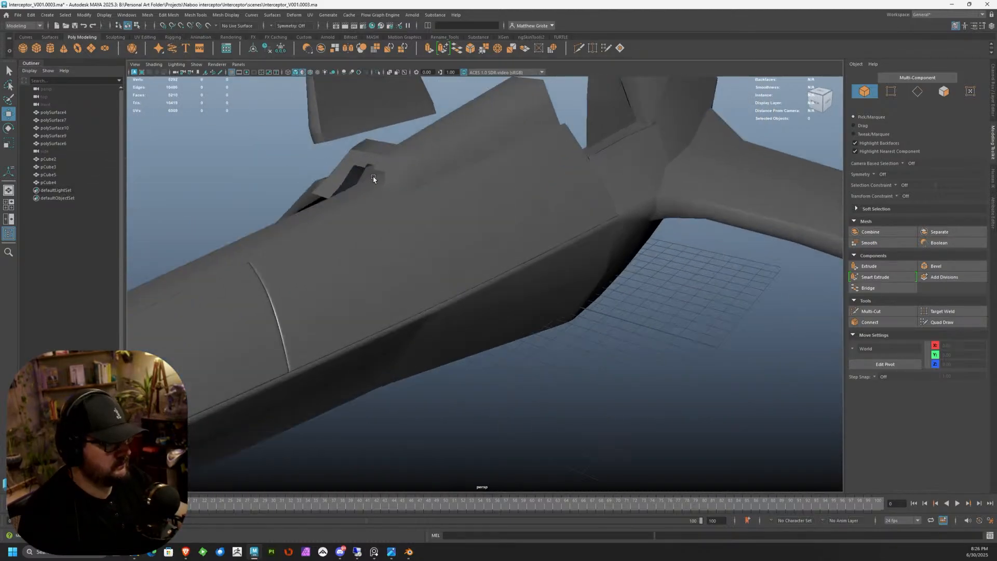
alt+right_drag(374, 178, 448, 157)
alt+drag(447, 157, 468, 187)
click(468, 187)
right_drag(466, 194, 478, 188)
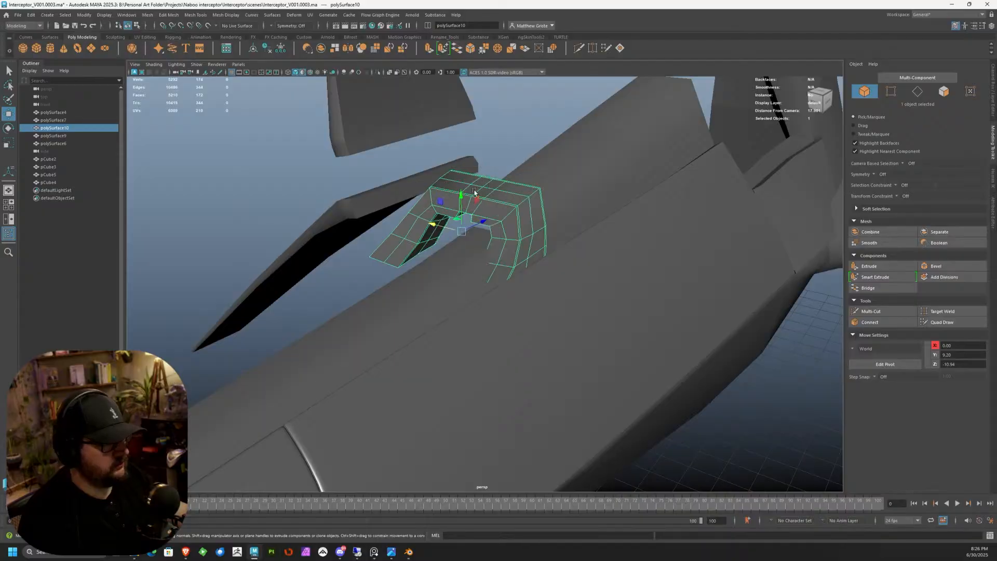
key(ctrl+1)
Step: Insert a support edge loop close to the inner opening edge of one hood leg with Multi-Cut
scroll(469, 195, up, 5)
scroll(470, 196, down, 5)
alt+drag(470, 196, 544, 206)
alt+right_drag(544, 207, 597, 201)
alt+middle_drag(596, 200, 503, 229)
alt+drag(503, 229, 535, 223)
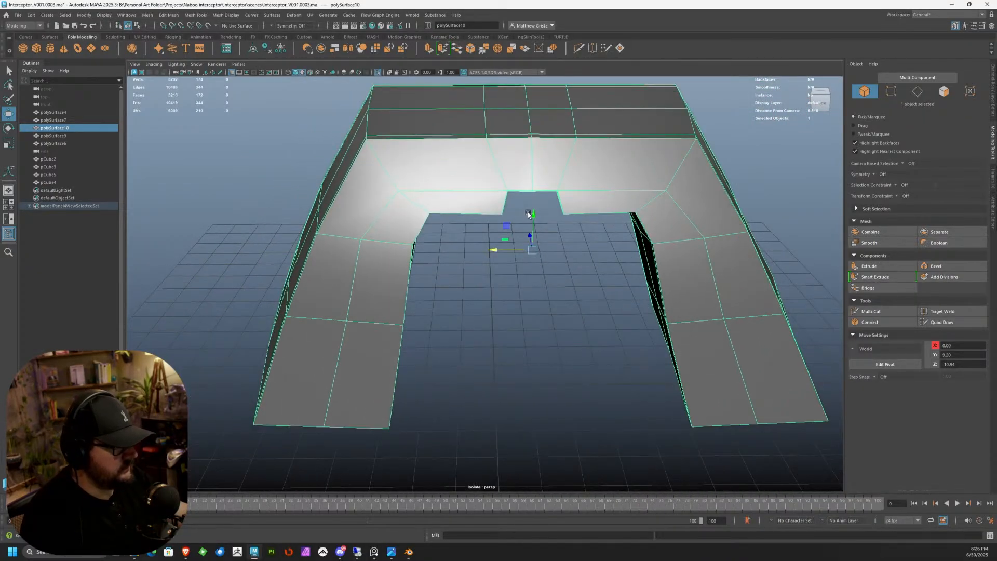
alt+right_drag(535, 223, 691, 249)
click(906, 311)
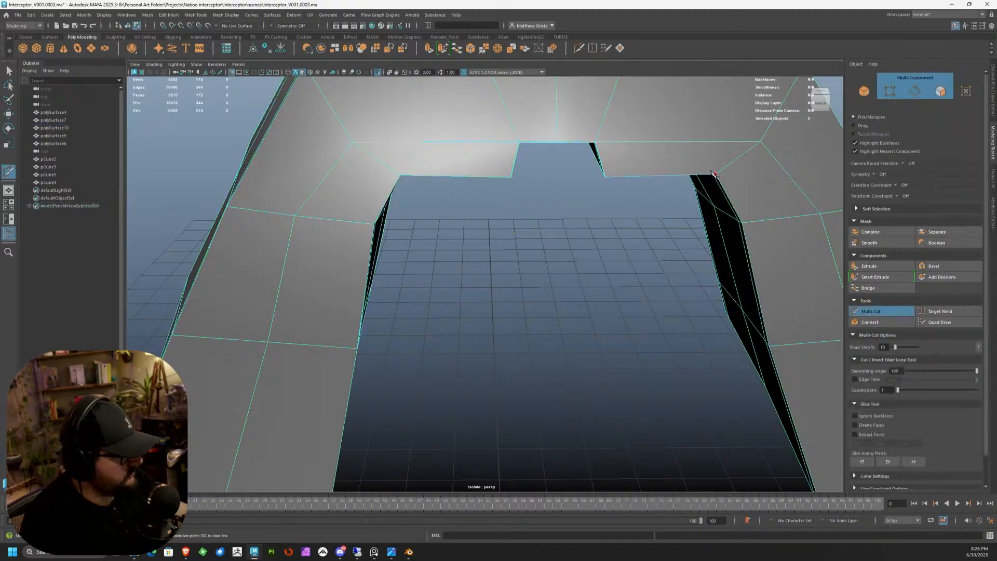
ctrl+click(719, 166)
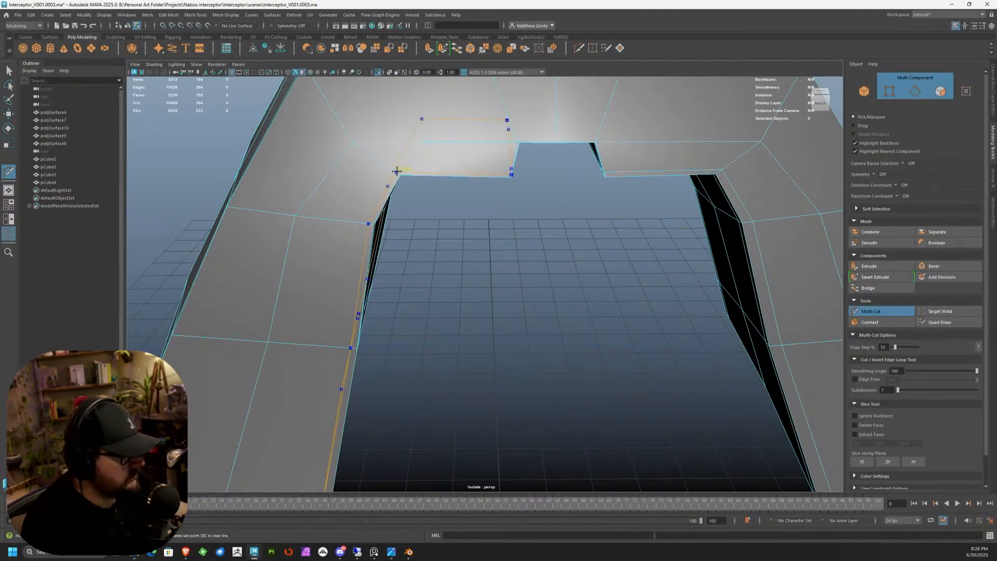
Step: Select the face loops of the hood half without the new inner edge loop and delete them
scroll(436, 192, down, 3)
mouse_move(456, 212)
alt+middle_down()
mouse_move(428, 195)
mouse_move(424, 179)
mouse_move(447, 226)
alt+middle_up()
scroll(446, 226, down, 3)
key(q)
right_drag(448, 225, 448, 246)
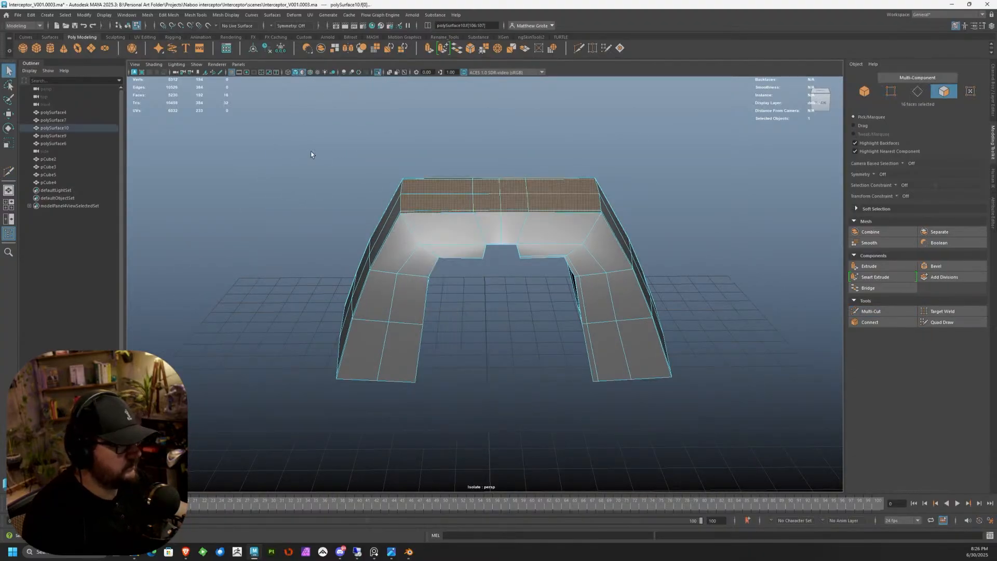
click(489, 208)
shift+double_click(488, 210)
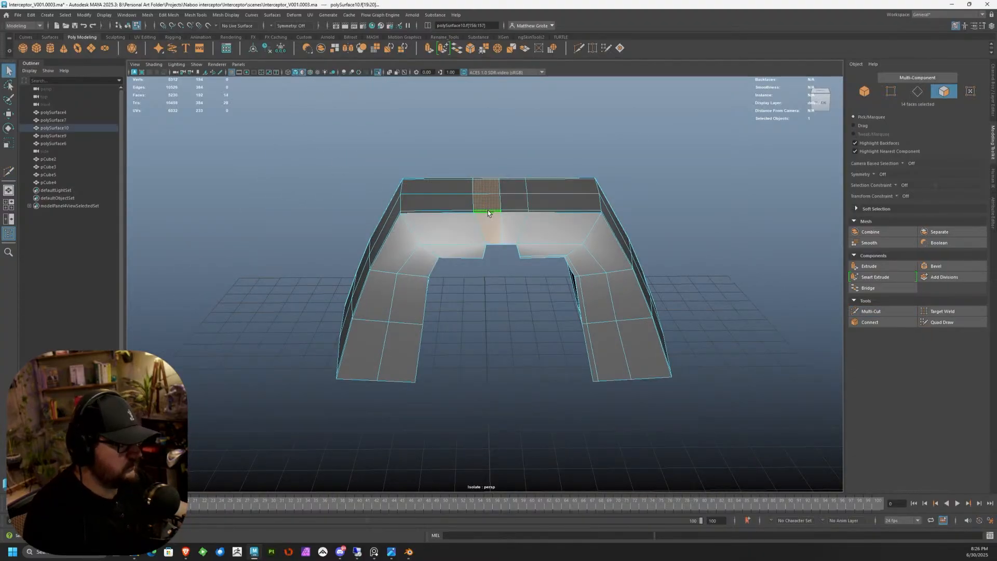
key(Delete)
double_click(459, 220)
key(Delete)
Step: Preview the remaining half hood with smoothing and return it to unsmoothed display
scroll(519, 214, up, 3)
right_drag(563, 206, 588, 191)
key(3)
alt+drag(642, 208, 520, 195)
key(1)
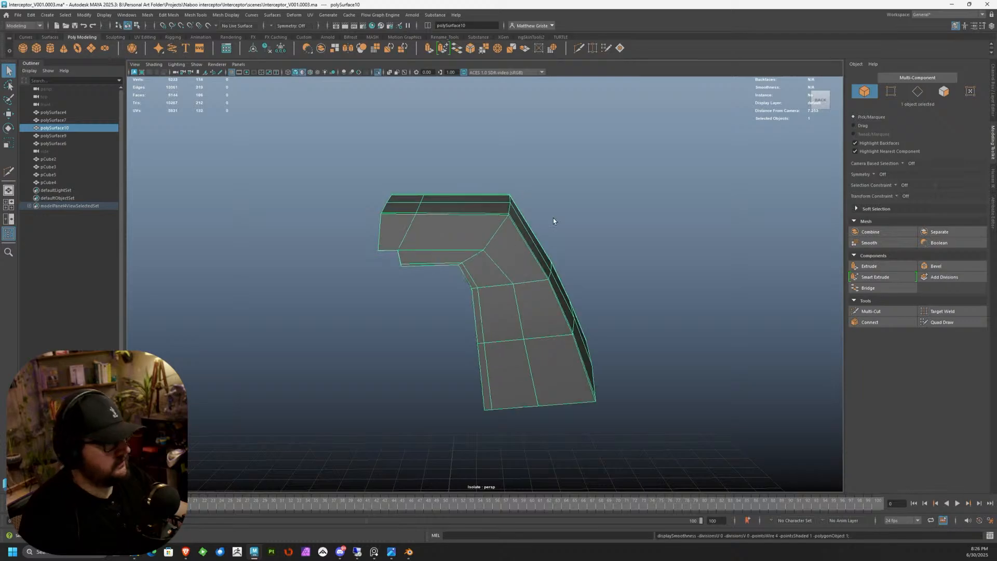
Step: Insert edge loops on both sides of the half hood's upper corner and along its outer border with Multi-Cut
scroll(520, 226, up, 3)
click(865, 312)
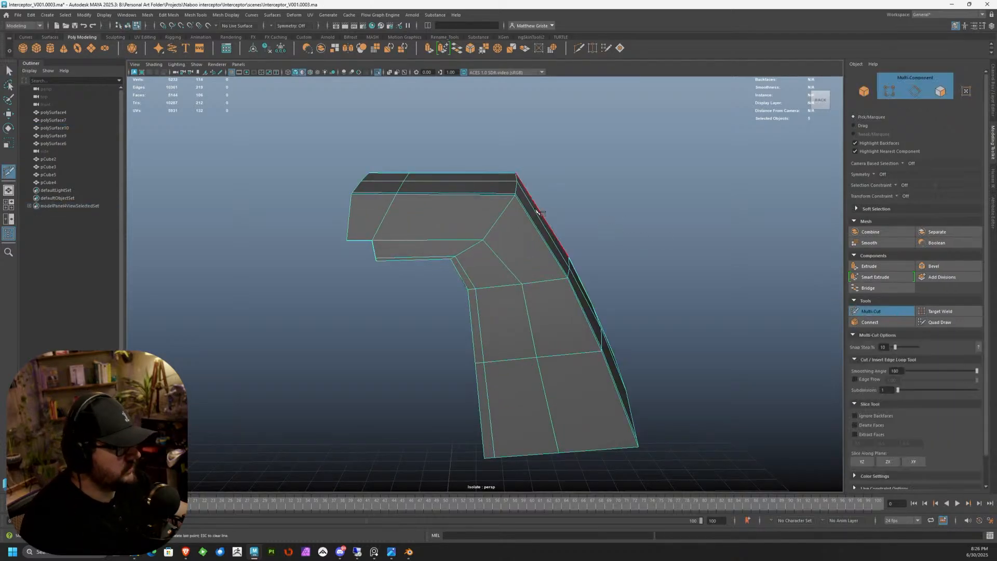
ctrl+click(480, 193)
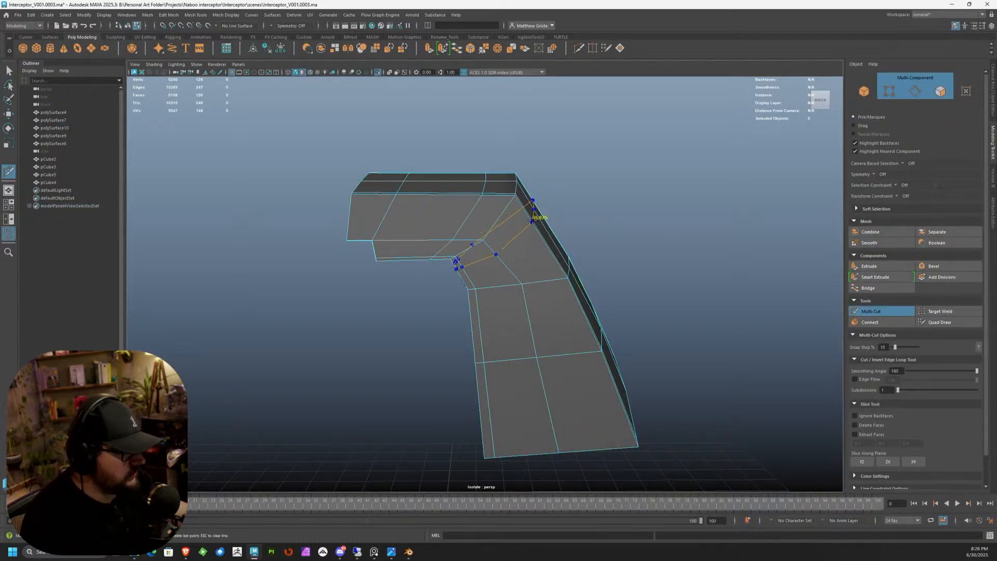
ctrl+click(532, 221)
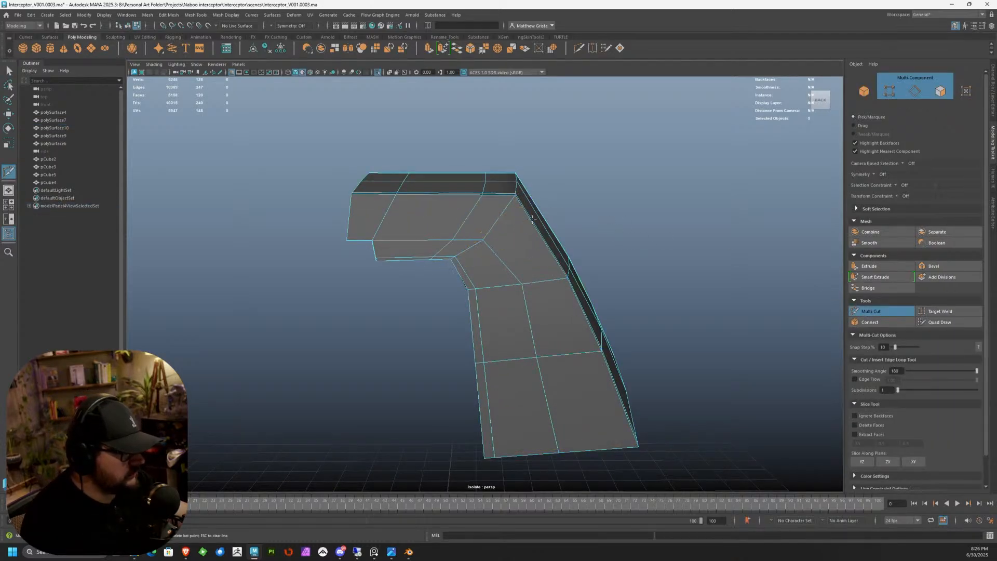
ctrl+click(564, 278)
alt+drag(571, 272, 615, 197)
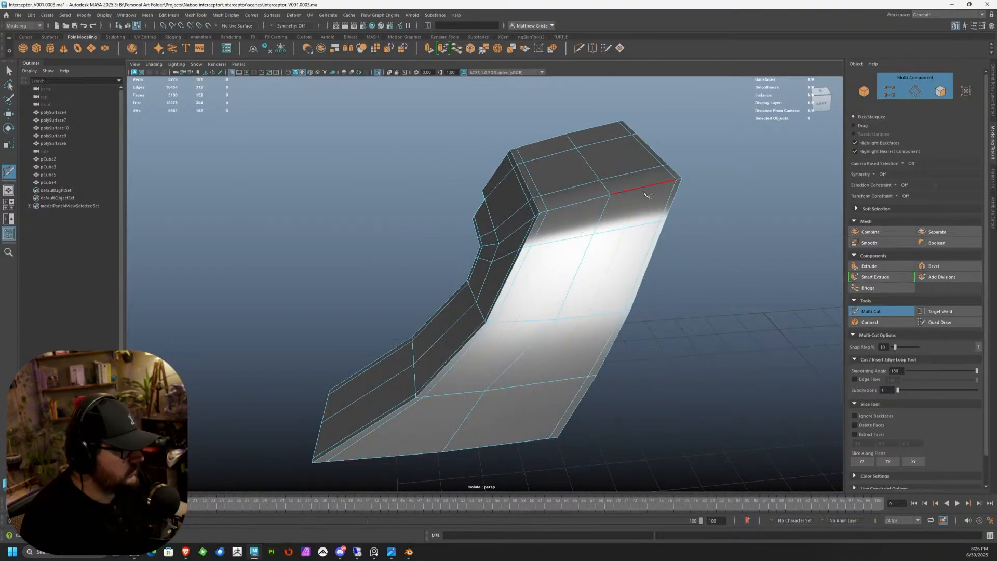
Step: Examine the half hood's corner and borders in smooth preview, and switch back to the unsmoothed mesh
key(q)
key(3)
right_drag(595, 195, 675, 200)
alt+drag(719, 220, 422, 209)
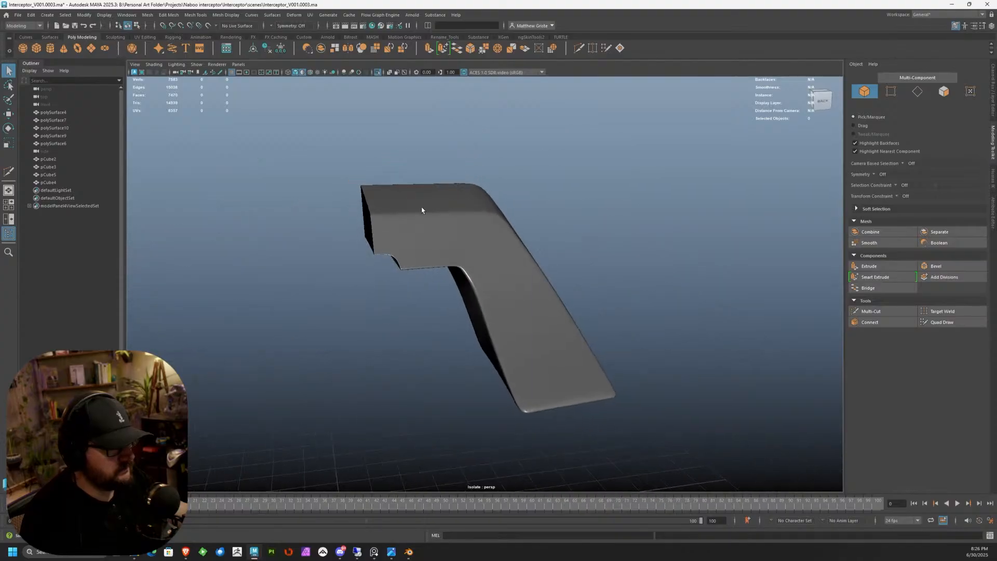
alt+middle_drag(422, 210, 520, 201)
scroll(521, 201, up, 4)
click(521, 200)
key(1)
Step: Insert a support edge loop beside the notch corner, on the side facing the hood's centre line
scroll(519, 204, up, 2)
alt+drag(518, 204, 499, 167)
alt+middle_drag(500, 168, 510, 197)
scroll(510, 196, up, 3)
alt+drag(510, 196, 524, 245)
click(905, 310)
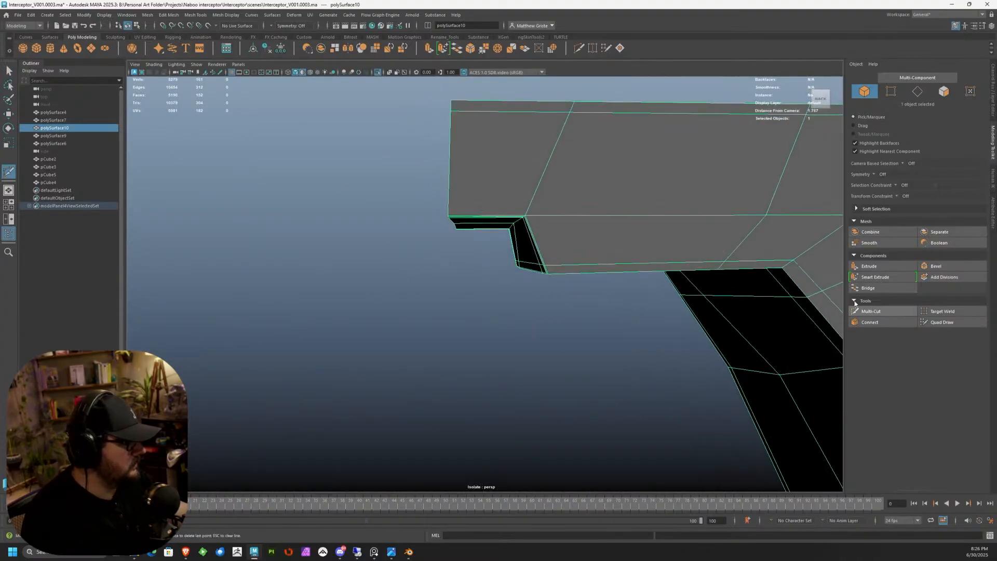
ctrl+click(513, 215)
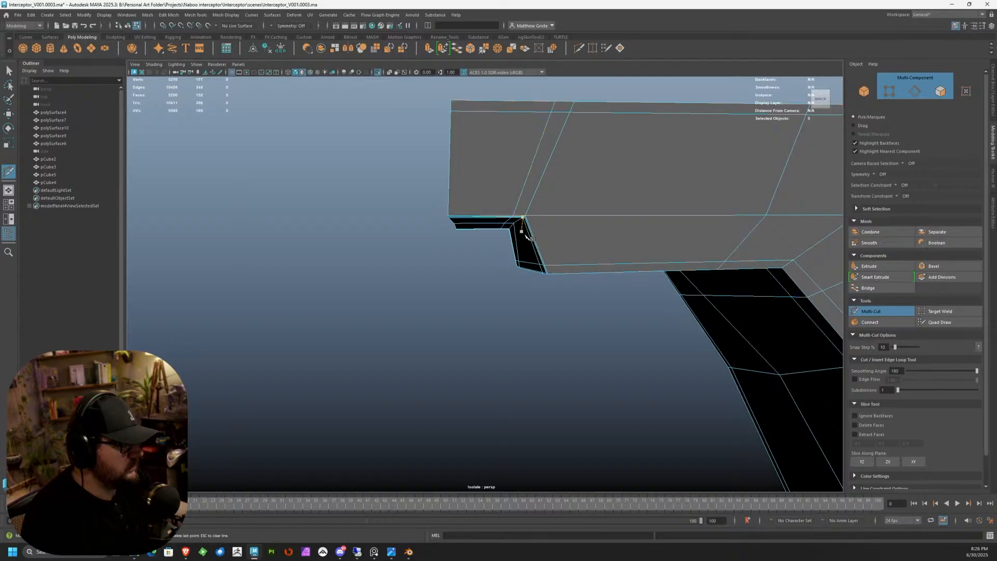
Step: Check the notch and inner corner of the half hood in smooth preview, and undo the latest selection changes
alt+drag(561, 240, 581, 241)
key(q)
key(3)
click(679, 221)
alt+drag(679, 220, 696, 243)
click(586, 270)
scroll(566, 268, up, 4)
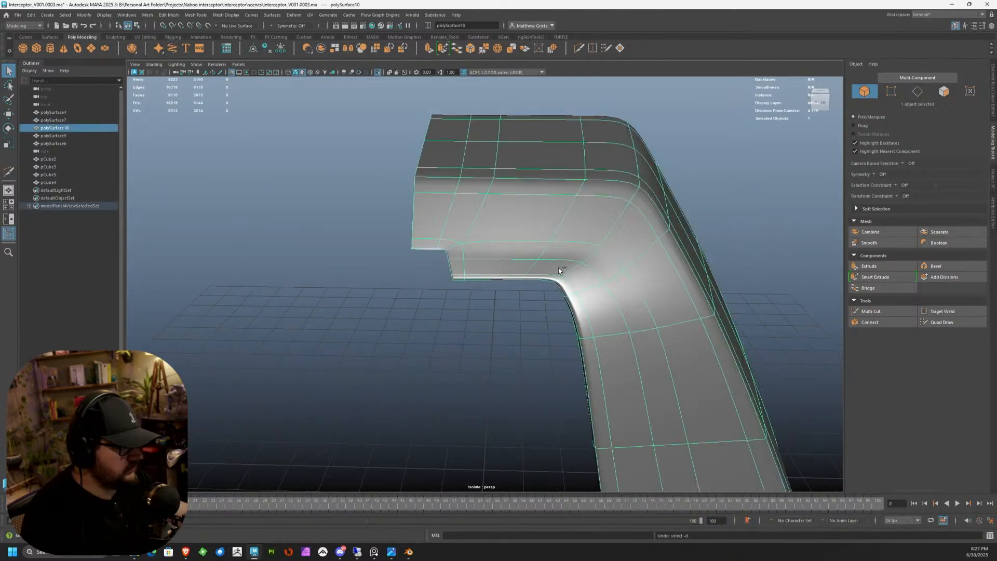
key(ctrl+z)
key(ctrl+z)
key(ctrl+z)
key(ctrl+z)
Step: Compare the half hood's inner corner in smoothed and unsmoothed display, examining its edge flow up close
alt+drag(523, 280, 522, 271)
key(1)
right_drag(616, 222, 634, 210)
alt+drag(634, 211, 695, 212)
scroll(531, 260, up, 4)
click(624, 264)
scroll(637, 265, up, 3)
scroll(650, 244, down, 2)
alt+drag(637, 265, 648, 218)
key(1)
alt+drag(609, 251, 539, 273)
scroll(549, 259, up, 4)
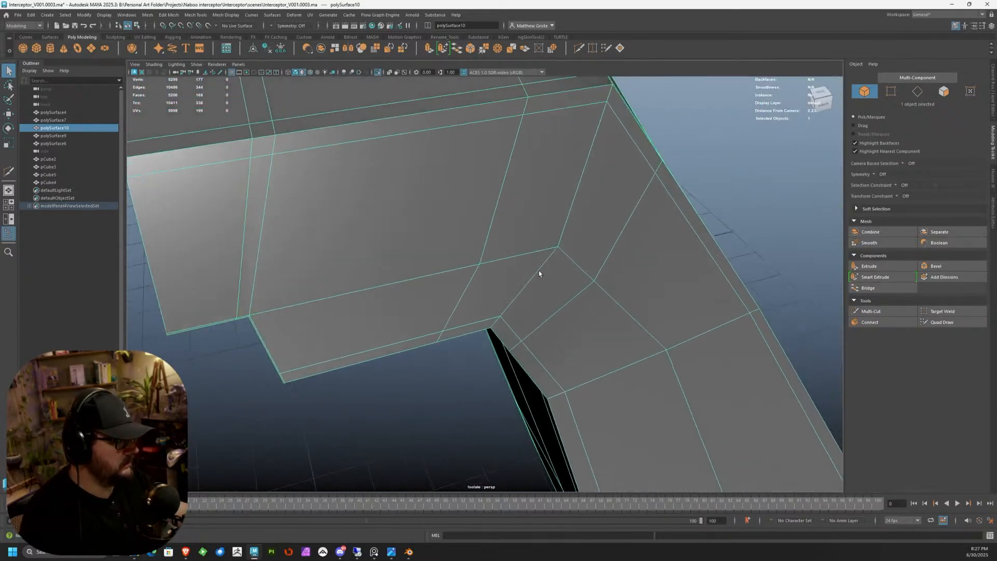
Step: Merge vertices beside the inner corner of the half hood onto neighbouring vertices with Target Weld
click(946, 313)
right_drag(544, 254, 508, 255)
drag(479, 263, 356, 232)
scroll(566, 251, down, 4)
drag(479, 294, 519, 241)
scroll(506, 223, up, 3)
Step: Delete the leftover edge loop running past the half hood's inner corner, together with its vertices
key(q)
right_drag(503, 197, 503, 173)
double_click(504, 170)
key(ctrl+Delete)
Step: Reposition the vertex near the half hood's inner corner to even out the surrounding edge flow
key(f)
alt+drag(472, 188, 485, 202)
scroll(485, 203, up, 3)
right_drag(490, 221, 470, 219)
click(515, 232)
key(w)
drag(526, 233, 482, 195)
Step: Examine the half hood's notch, inner corner and underside borders in smooth preview, with and without the mesh selected
key(3)
key(F8)
click(712, 307)
scroll(676, 303, down, 3)
alt+drag(506, 278, 673, 292)
scroll(501, 299, up, 7)
mouse_move(502, 300)
alt+mouse_down()
mouse_move(502, 265)
mouse_move(488, 313)
mouse_move(450, 317)
mouse_move(497, 308)
alt+mouse_up()
click(503, 266)
scroll(503, 266, down, 4)
scroll(497, 308, down, 3)
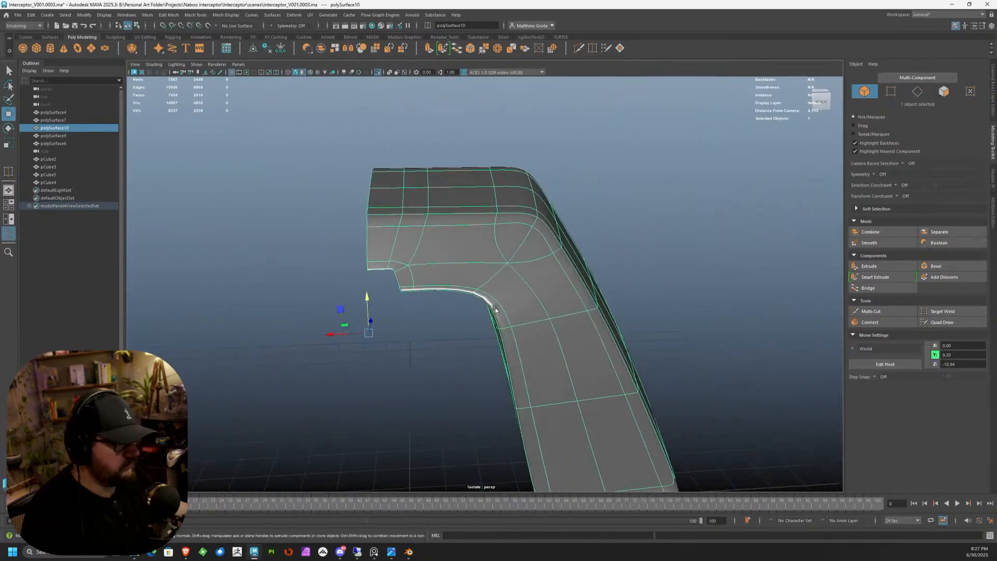
click(456, 333)
alt+drag(452, 339, 456, 311)
scroll(400, 267, up, 5)
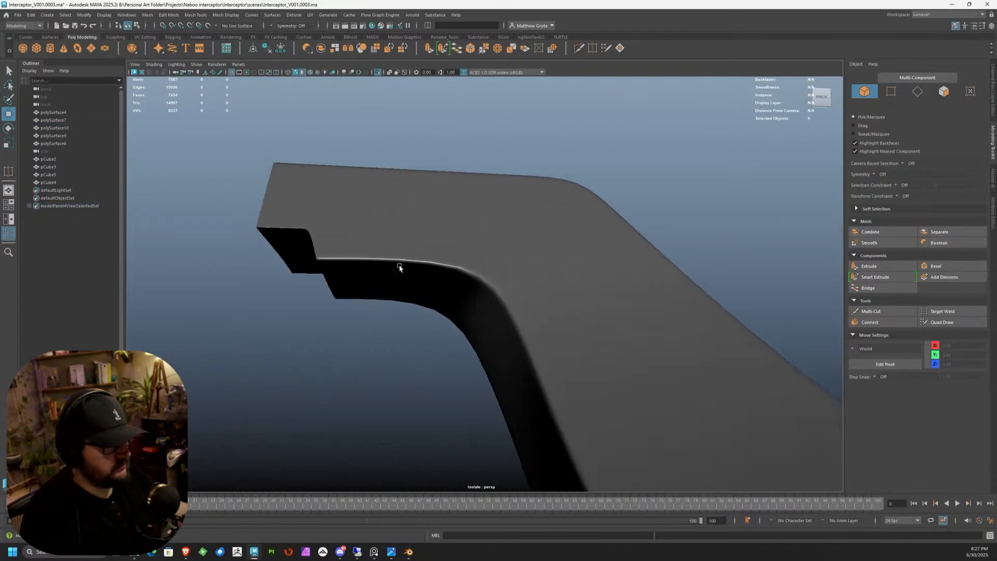
click(313, 256)
scroll(353, 291, down, 3)
click(399, 324)
alt+drag(400, 327, 459, 234)
Step: Mirror the half hood along X with a bounding-box axis position and reversed direction to form the complete hood
right_click(457, 229)
click(458, 234)
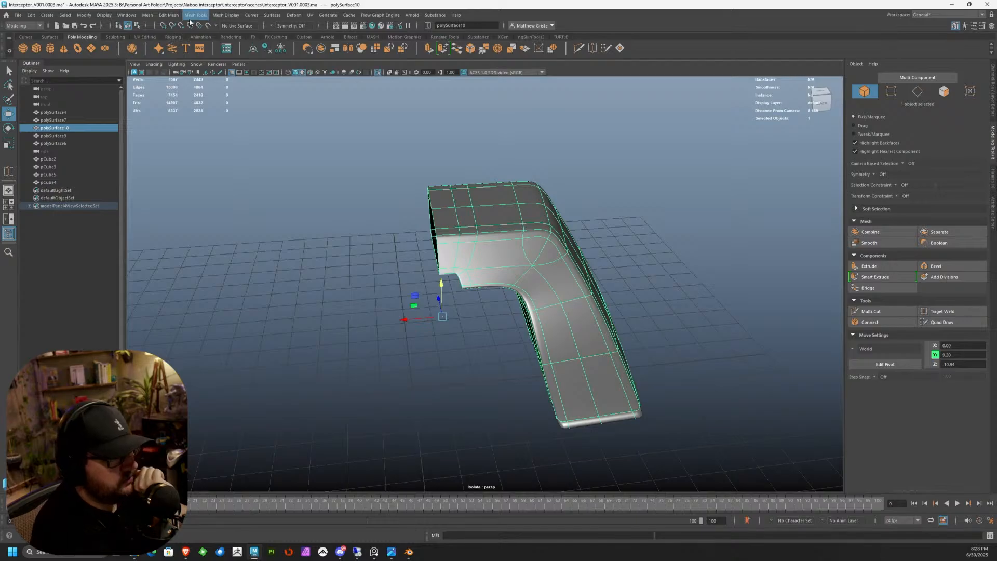
click(148, 15)
click(163, 144)
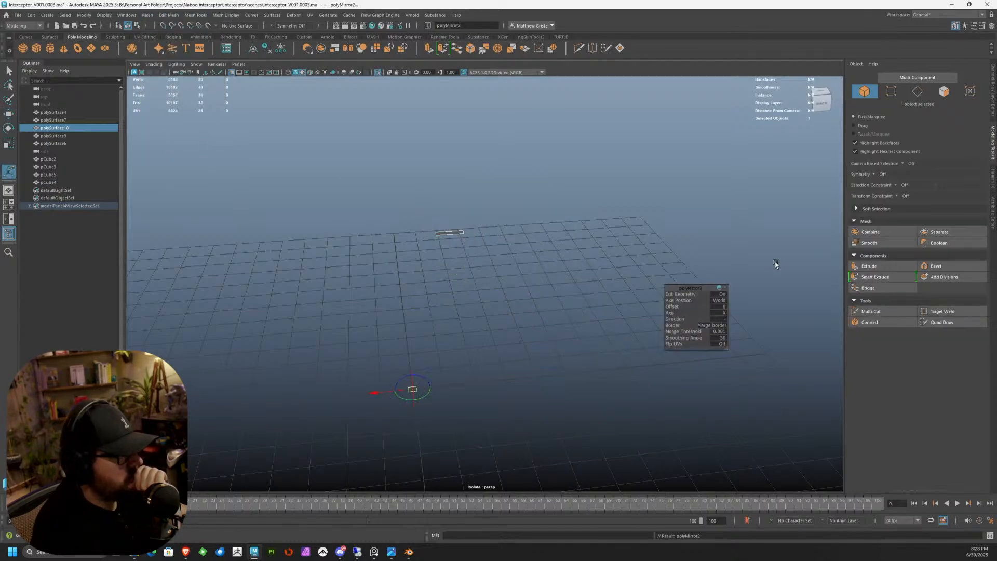
click(723, 300)
click(744, 306)
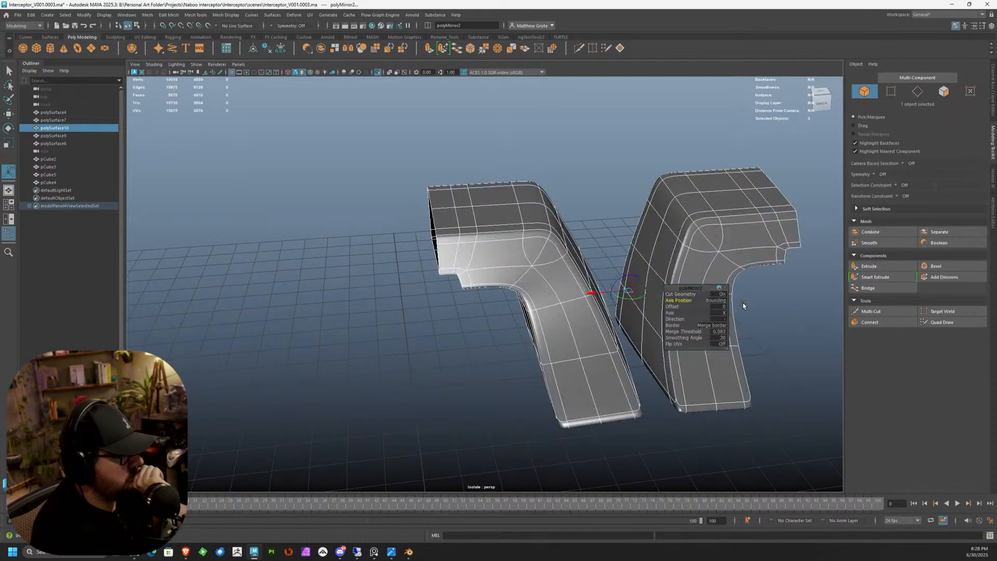
click(724, 318)
click(736, 326)
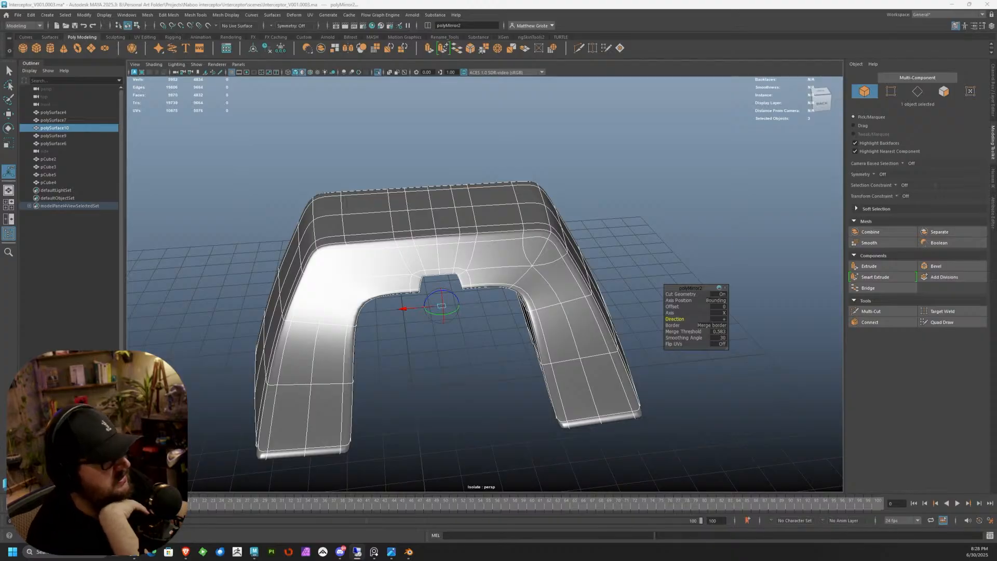
Step: Switch to the browser and examine the renders and UV layout of the Halo 3 ODST Pistol Fan Art project on ArtStation
click(188, 551)
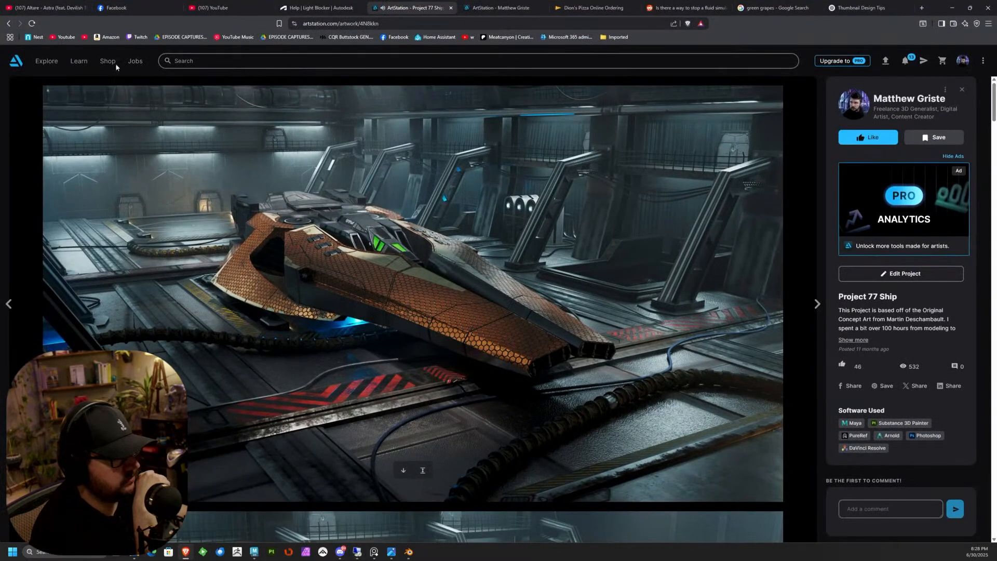
click(9, 23)
click(117, 269)
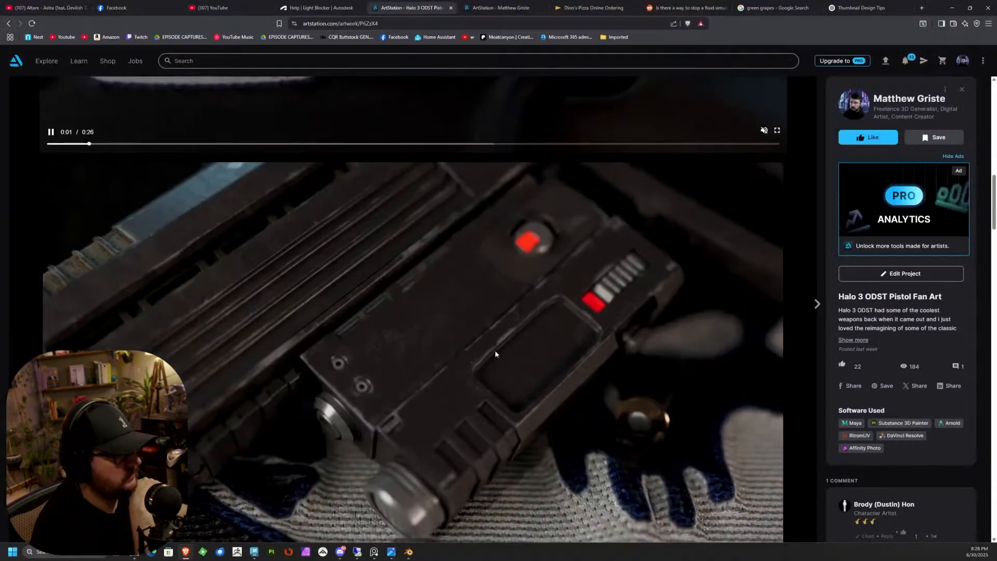
scroll(495, 350, down, 15)
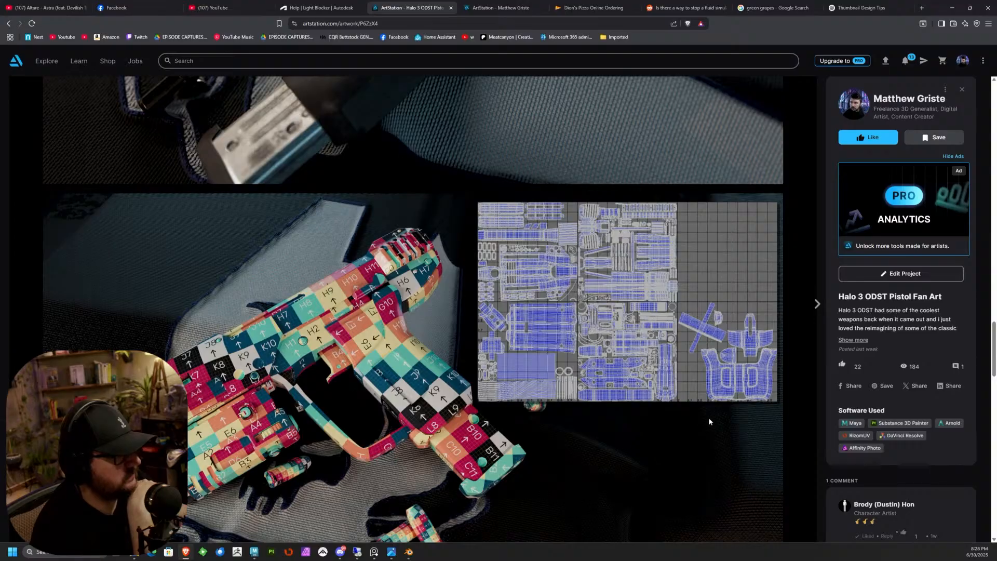
scroll(704, 422, down, 2)
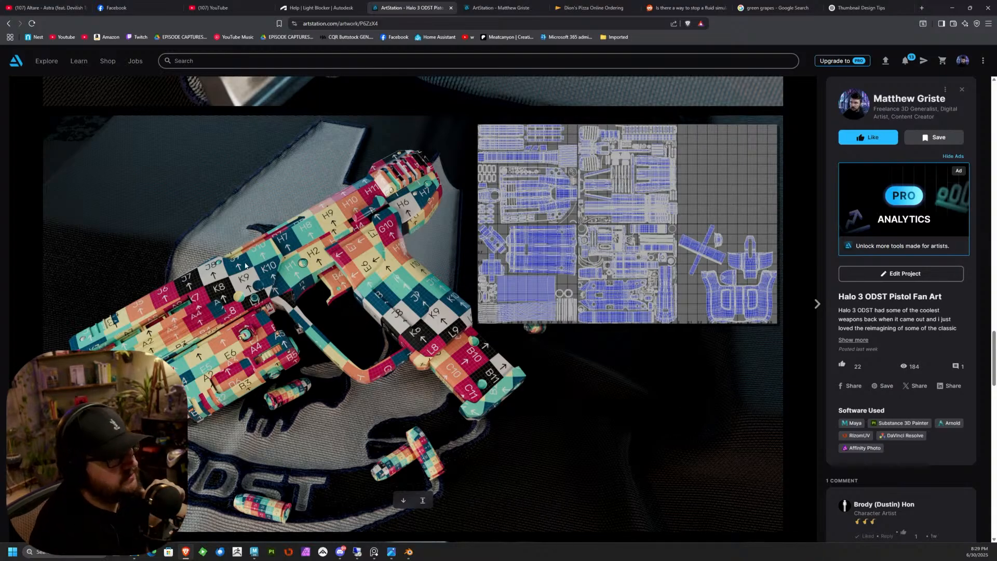
Step: Open the Titan Combat Tank SubD Model project from the portfolio and examine its detail renders and UV layout
click(8, 24)
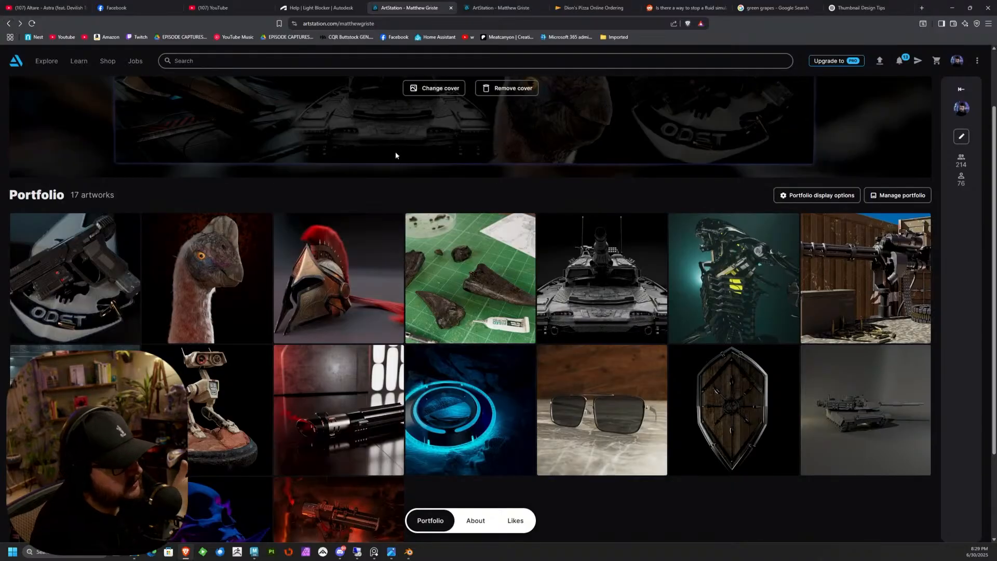
click(644, 267)
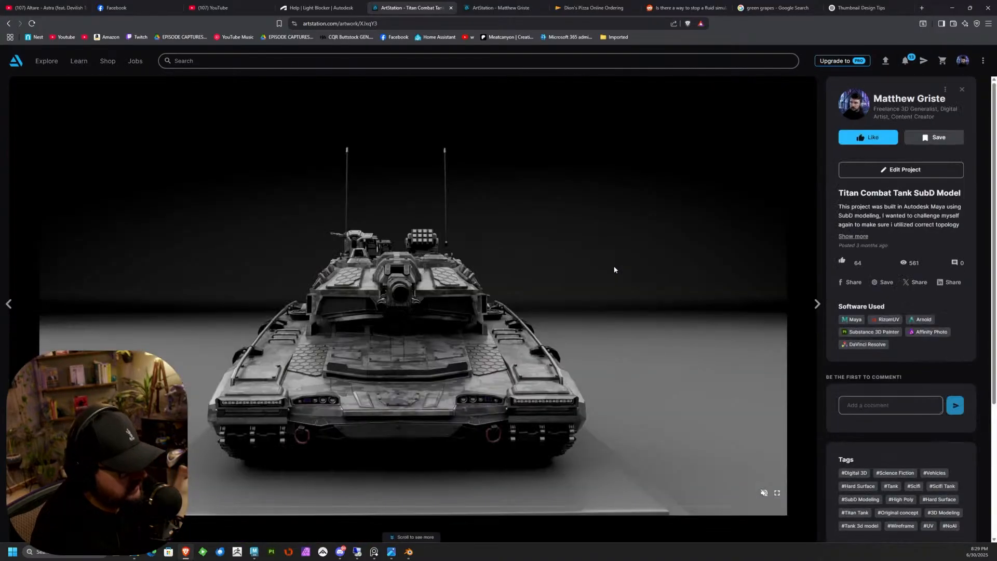
scroll(618, 268, down, 10)
scroll(614, 269, down, 12)
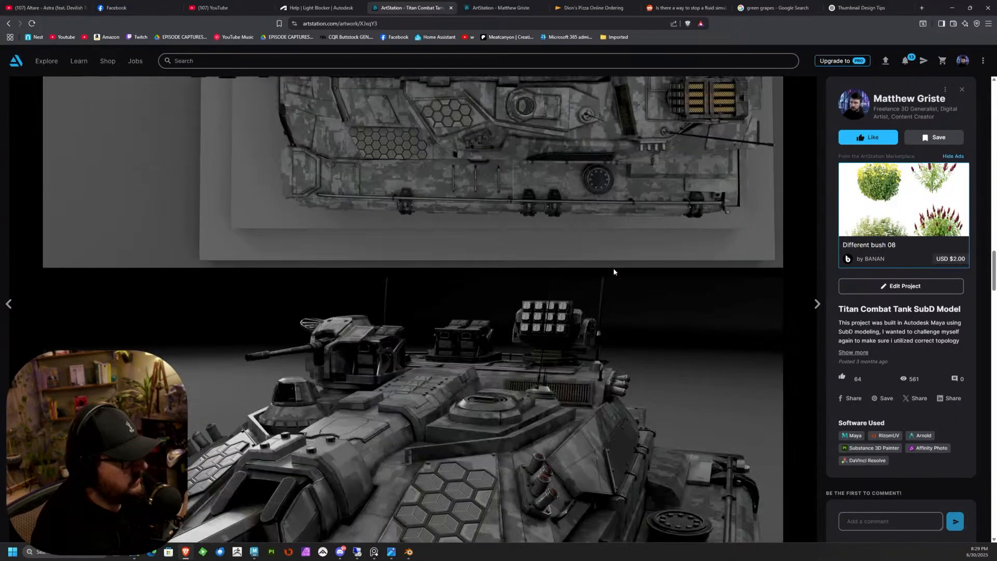
scroll(615, 274, down, 12)
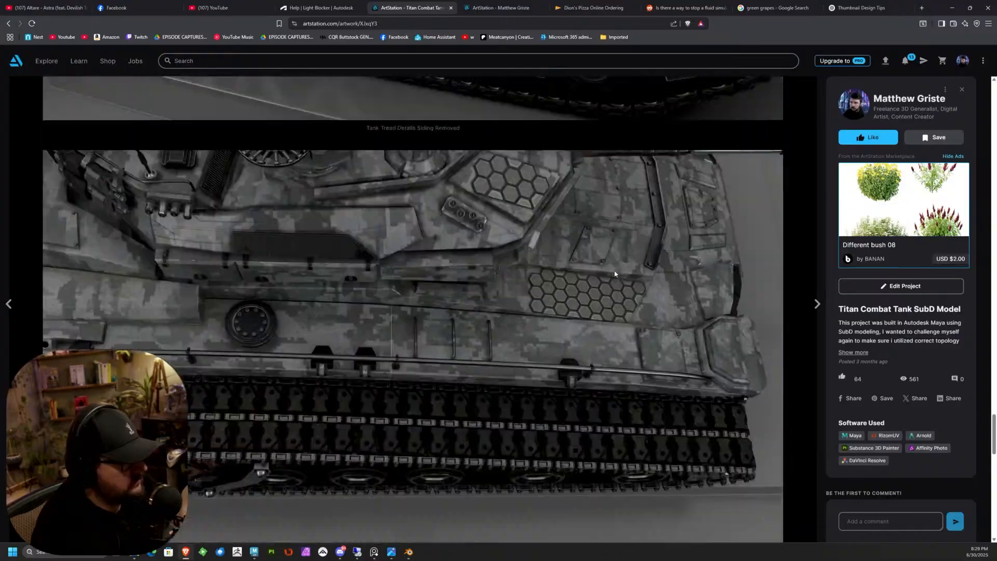
scroll(616, 276, up, 2)
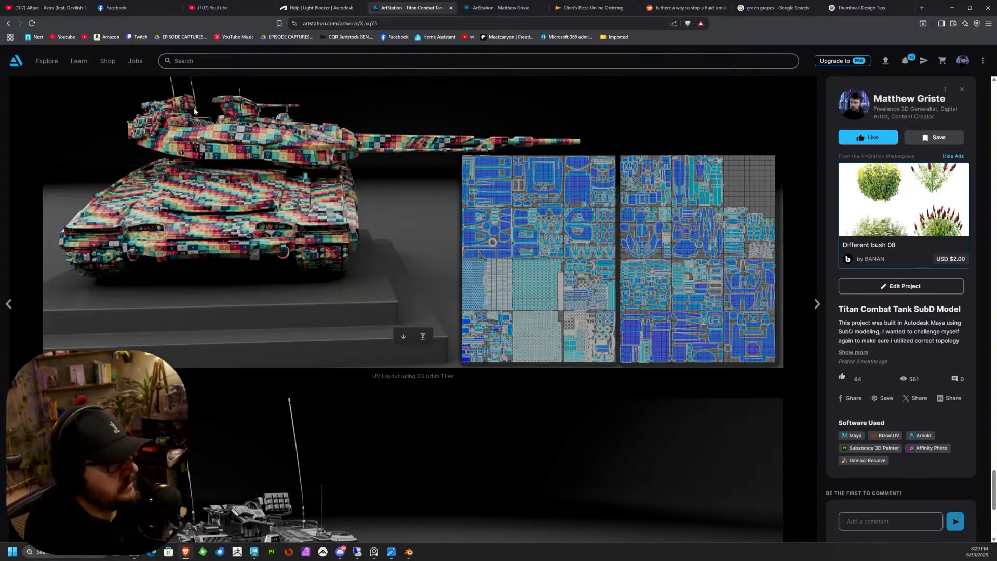
Step: Examine the Citipati Head Sculp project's renders and UV layout, and return to the portfolio overview
click(6, 23)
click(237, 245)
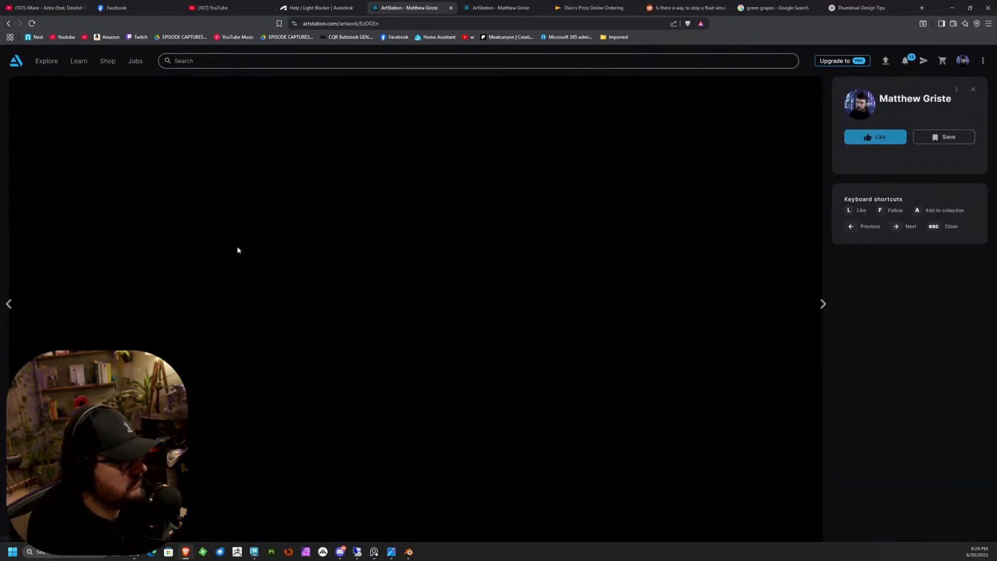
scroll(498, 246, down, 5)
scroll(498, 250, down, 15)
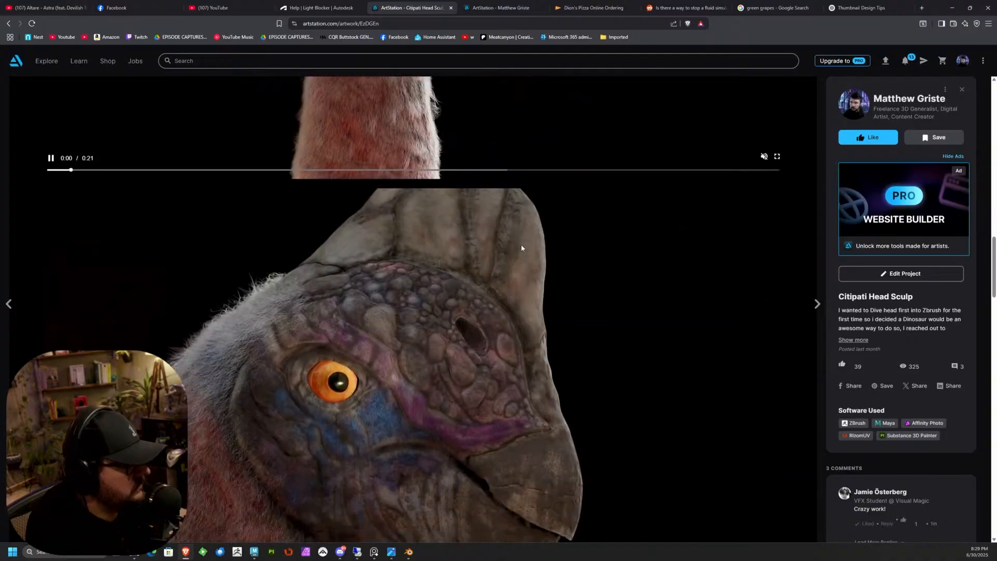
scroll(619, 286, down, 12)
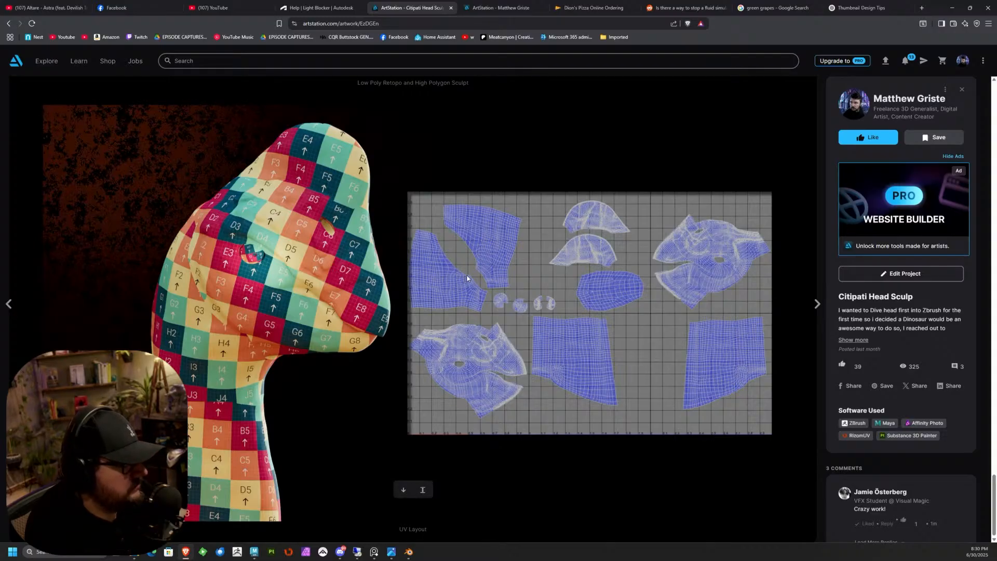
key(alt+Left)
scroll(286, 270, down, 1)
scroll(287, 270, down, 2)
scroll(625, 272, up, 4)
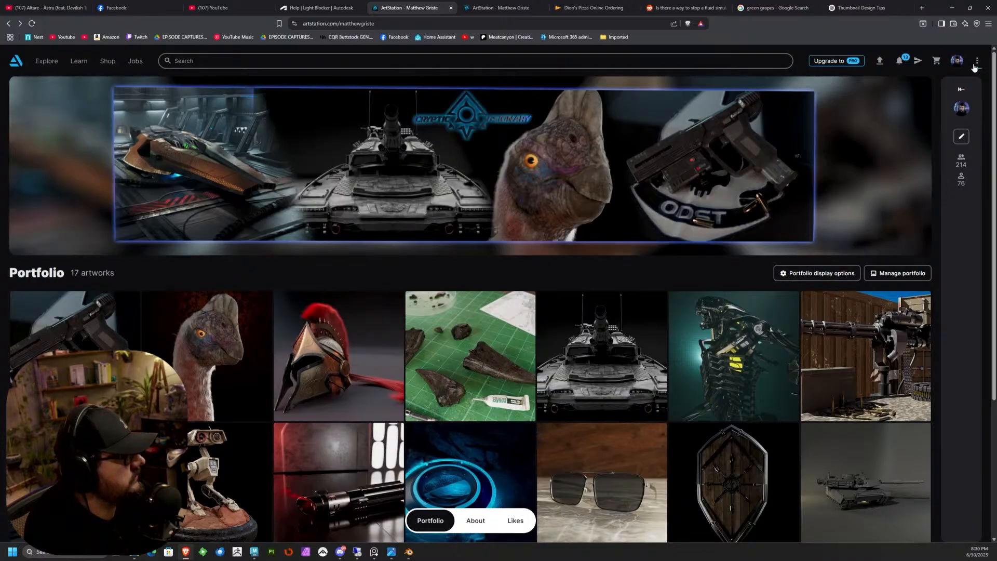
Step: Switch back to Maya and turn off the hood's isolation to show the whole ship
click(951, 8)
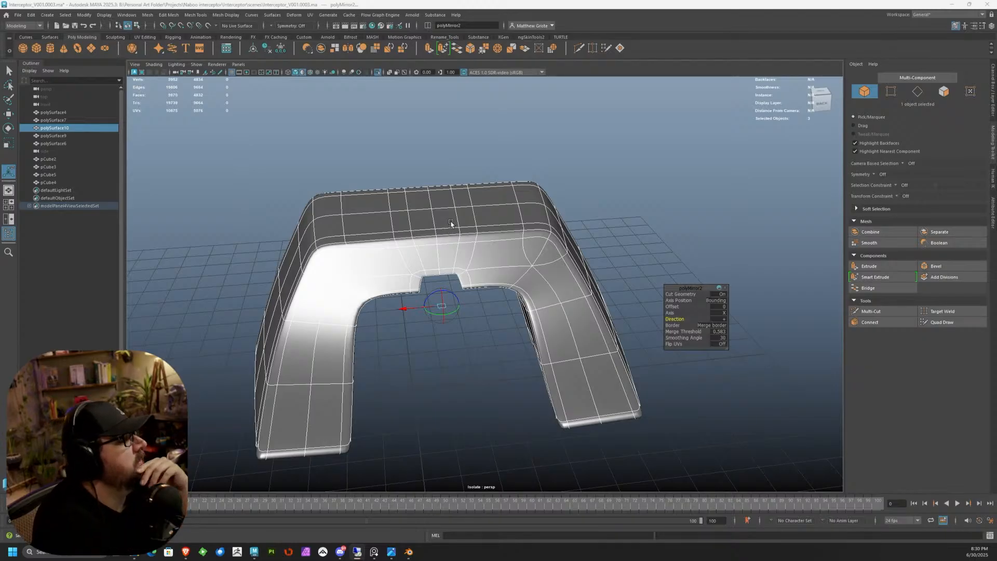
scroll(452, 223, down, 5)
alt+drag(479, 216, 334, 167)
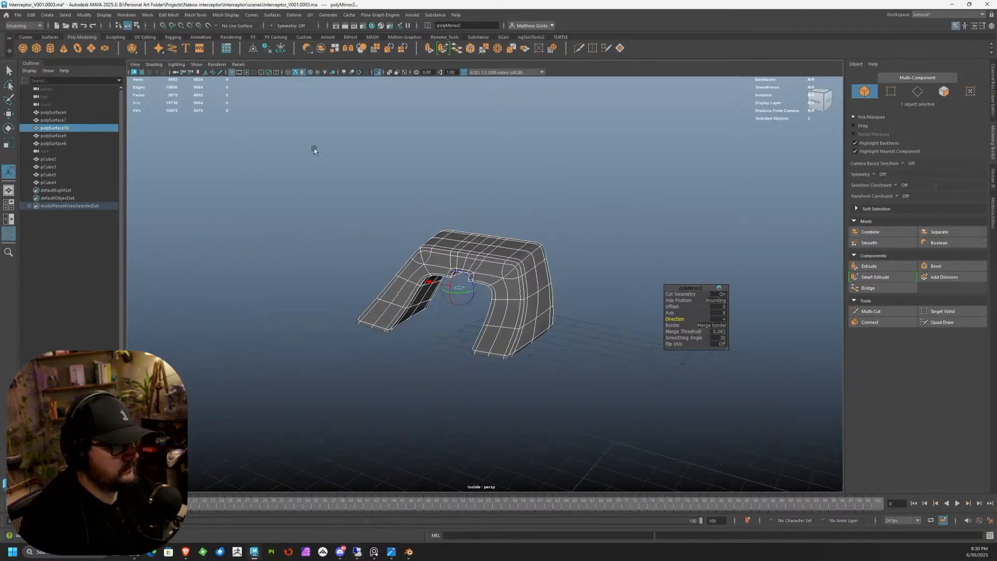
click(204, 65)
mouse_move(218, 76)
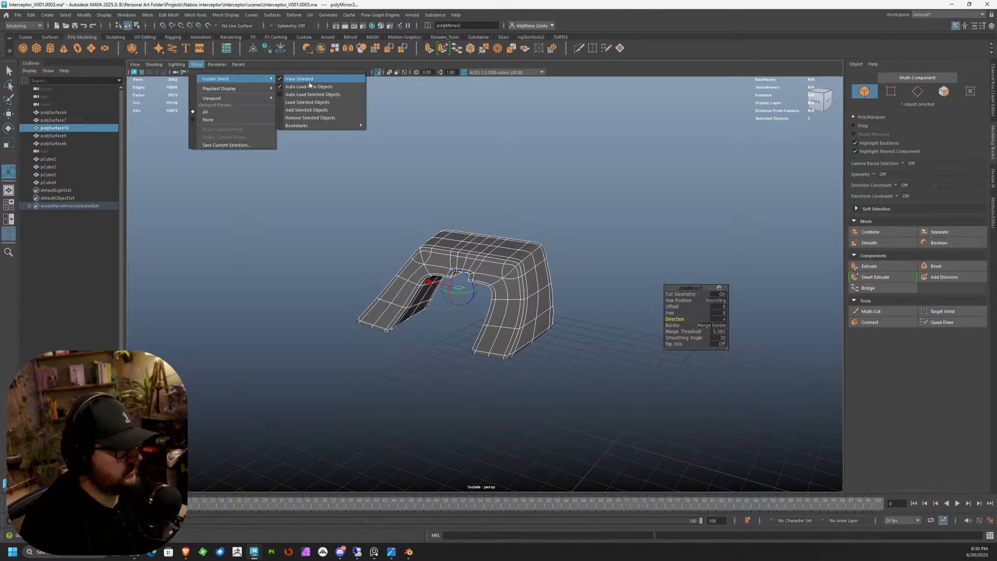
click(307, 76)
Step: Examine how the complete hood sits on the fuselage and compare it with the concept art reference
alt+drag(476, 202, 513, 236)
right_click(513, 231)
click(544, 205)
alt+drag(543, 204, 513, 254)
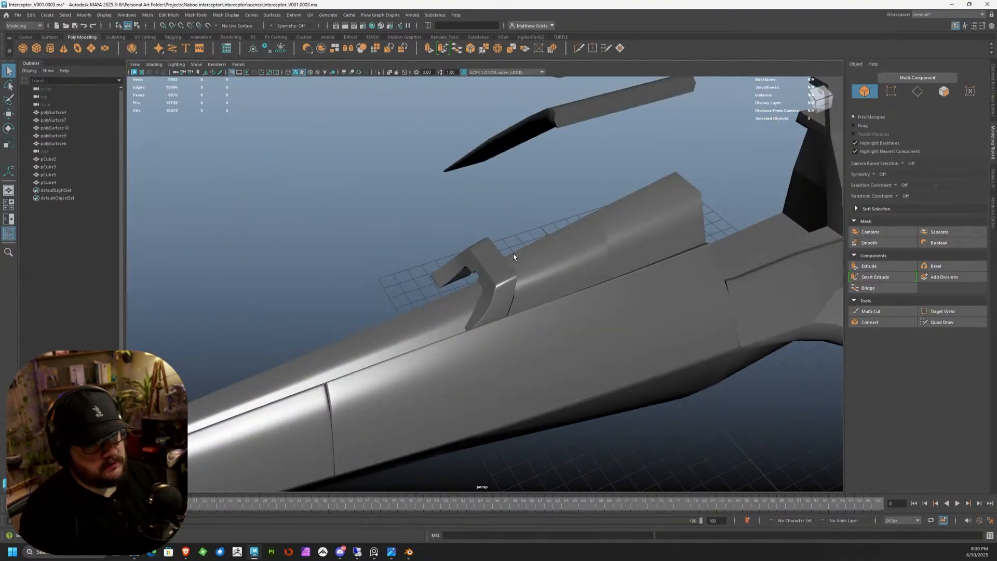
scroll(514, 257, up, 2)
click(513, 261)
scroll(514, 259, up, 2)
alt+drag(513, 260, 460, 201)
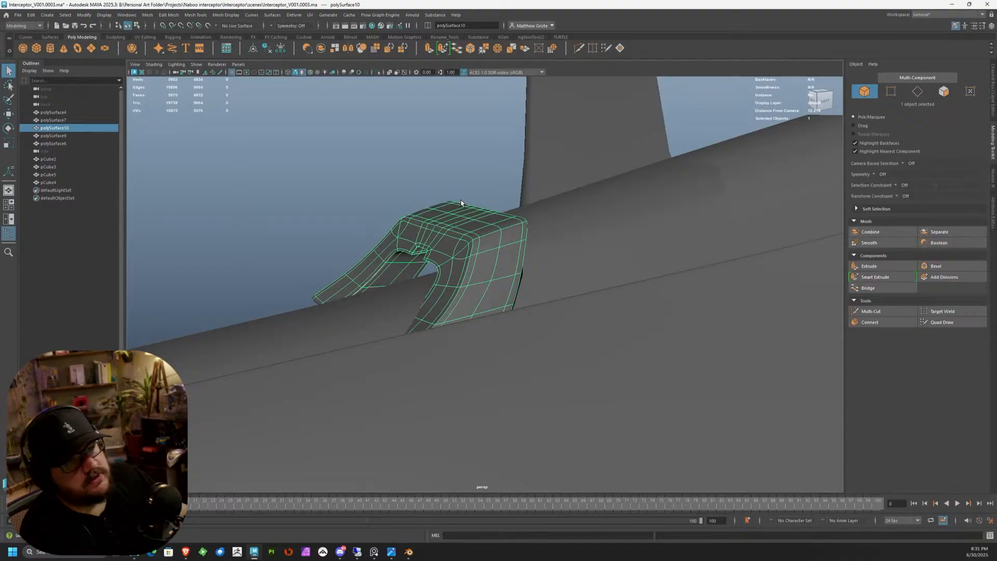
right_drag(0, 166, 617, 186)
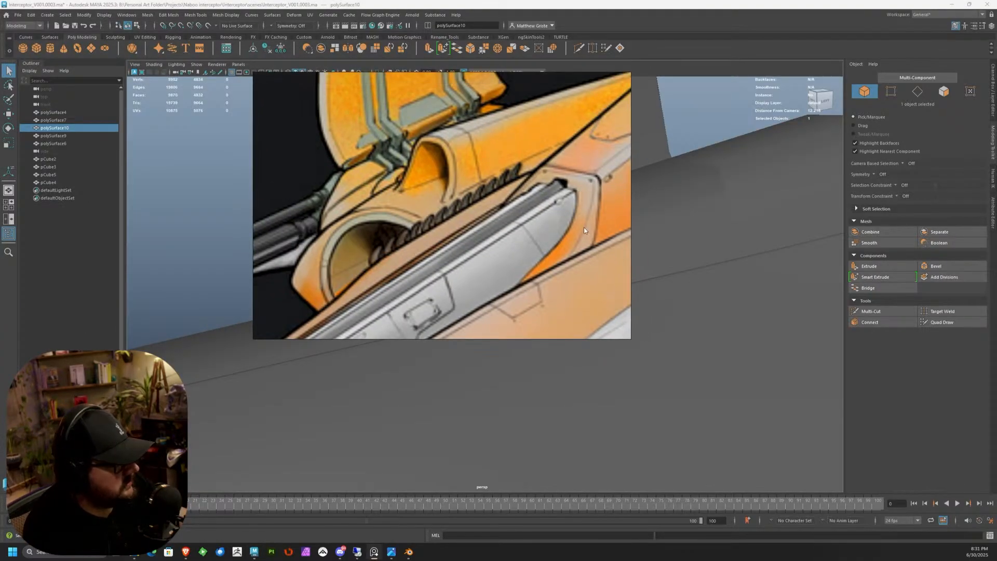
drag(524, 76, 0, 67)
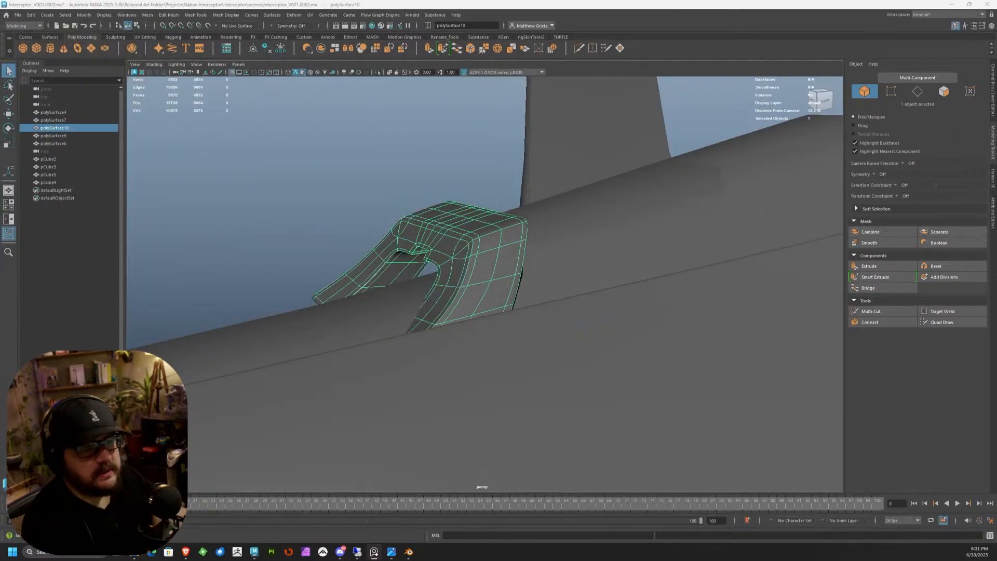
scroll(494, 240, up, 5)
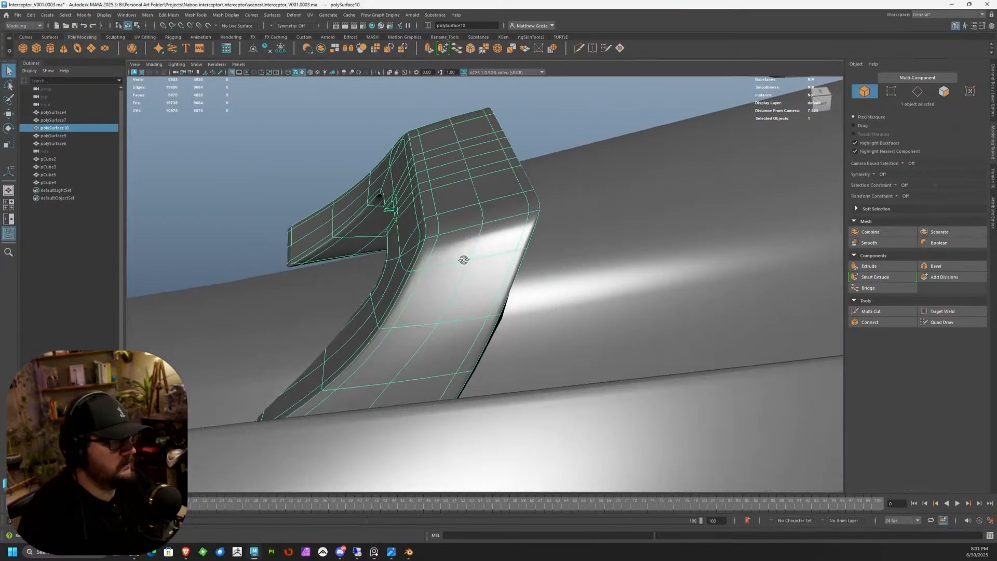
alt+drag(464, 260, 500, 233)
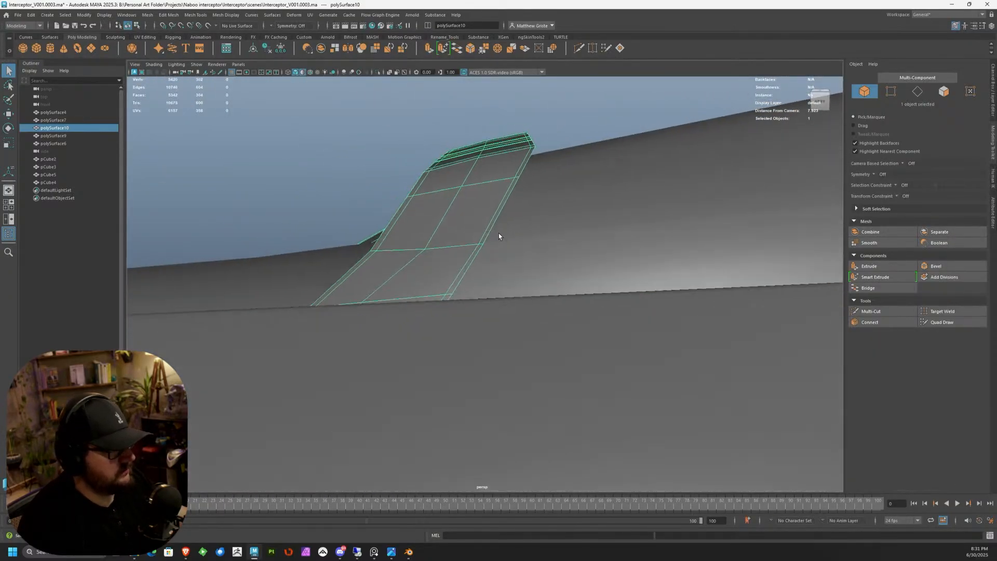
Step: Move the upper vertices along the hood's rear edge forward in the side view, away from the hull panel behind
key(space)
scroll(632, 374, up, 3)
key(space)
scroll(368, 204, up, 2)
right_drag(349, 184, 321, 176)
alt+middle_drag(321, 173, 382, 233)
drag(295, 144, 360, 200)
key(w)
drag(326, 166, 460, 199)
drag(339, 238, 487, 273)
Step: Shift the middle and lower rows of vertices on the hood's rear edge forward to match the upper ones
alt+middle_drag(408, 303, 329, 206)
drag(282, 204, 485, 389)
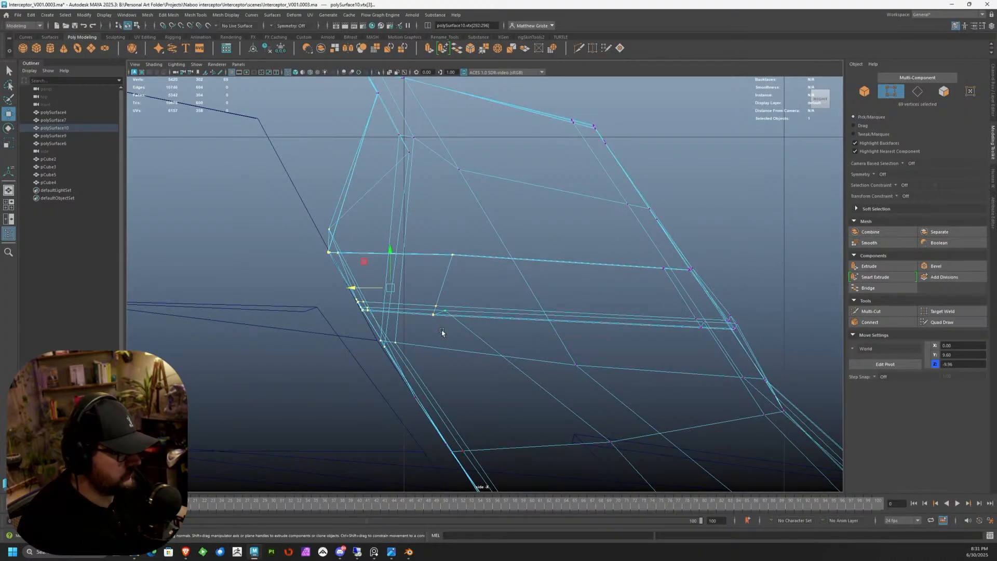
drag(354, 297, 489, 298)
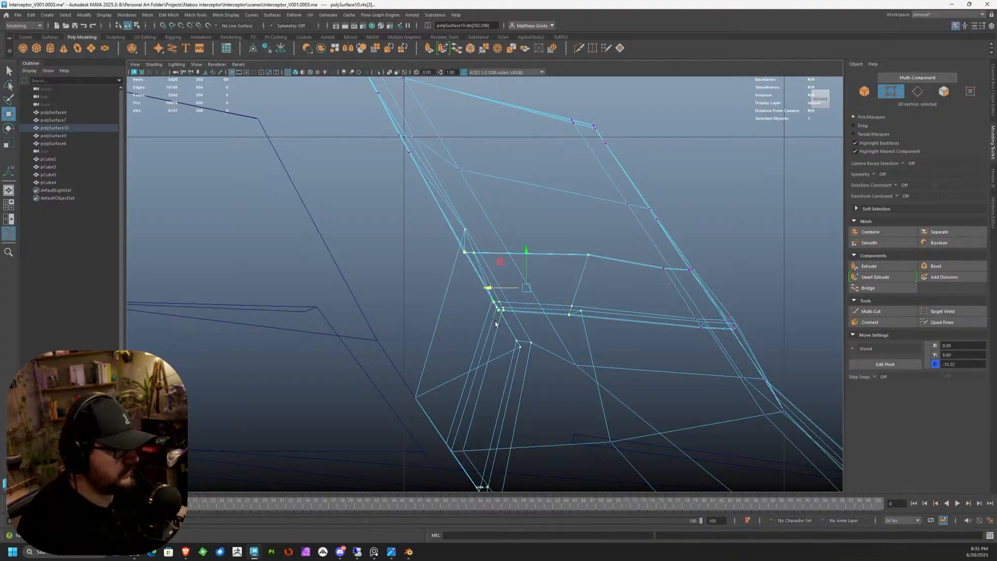
alt+middle_drag(459, 342, 377, 178)
scroll(374, 178, up, 1)
drag(274, 184, 463, 387)
drag(335, 289, 482, 298)
alt+middle_drag(490, 355, 411, 219)
drag(337, 245, 522, 449)
drag(401, 355, 545, 356)
scroll(545, 356, down, 5)
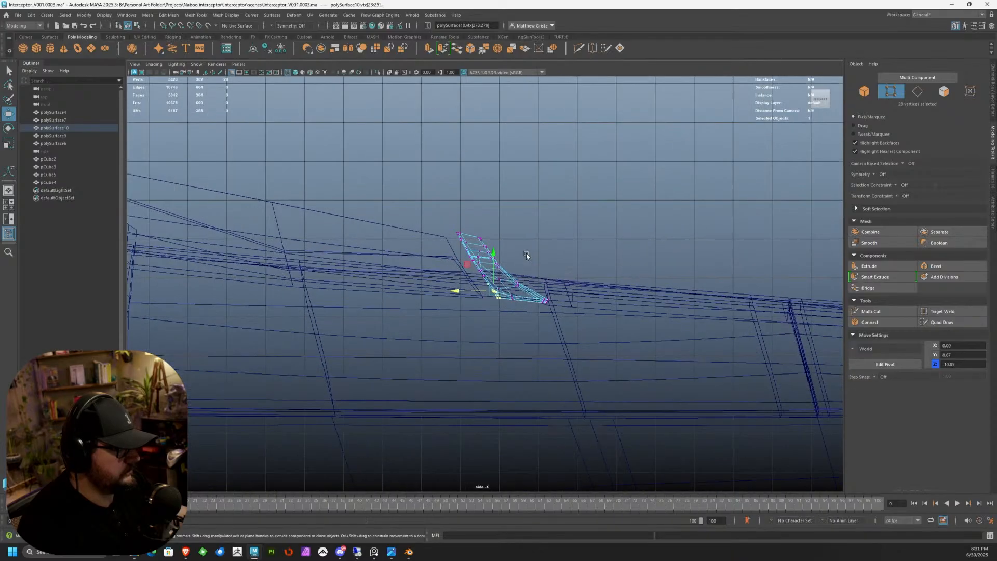
Step: Delete the two edge loops running alongside the hood's rear border
key(space)
key(space)
alt+drag(543, 198, 524, 242)
right_drag(523, 243, 539, 237)
mouse_move(539, 238)
alt+mouse_down()
mouse_move(457, 226)
mouse_move(503, 270)
mouse_move(528, 239)
alt+mouse_up()
right_drag(528, 239, 530, 218)
double_click(543, 201)
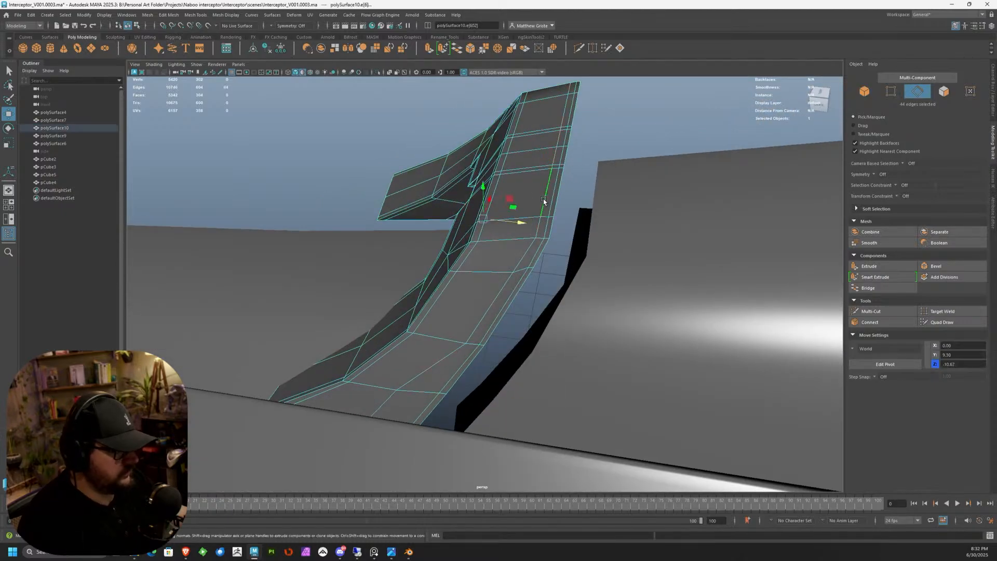
key(Delete)
double_click(552, 199)
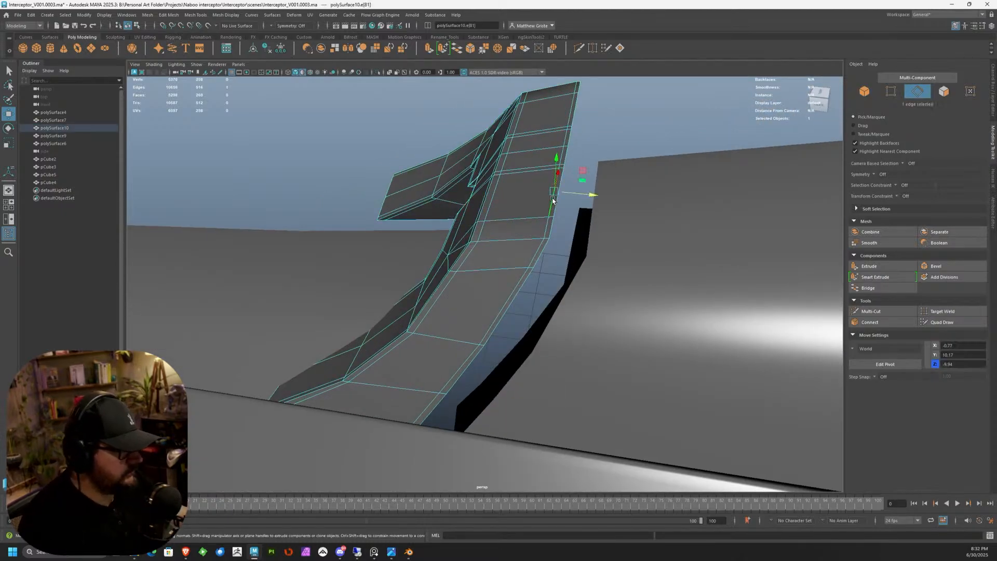
key(Delete)
Step: Adjust the vertices near the top of the hood's rear edge in the side view
alt+drag(552, 198, 563, 176)
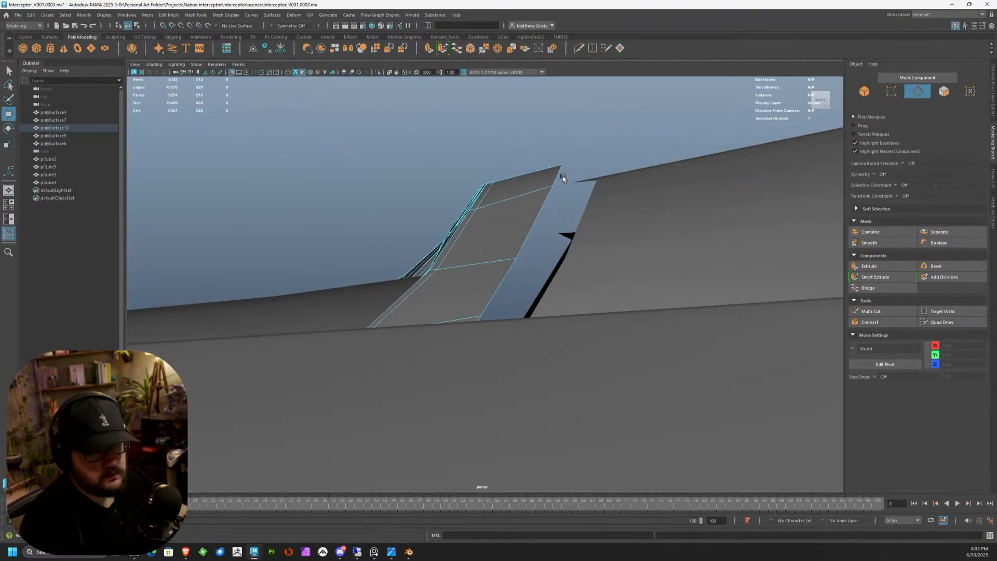
key(space)
key(space)
scroll(498, 250, up, 10)
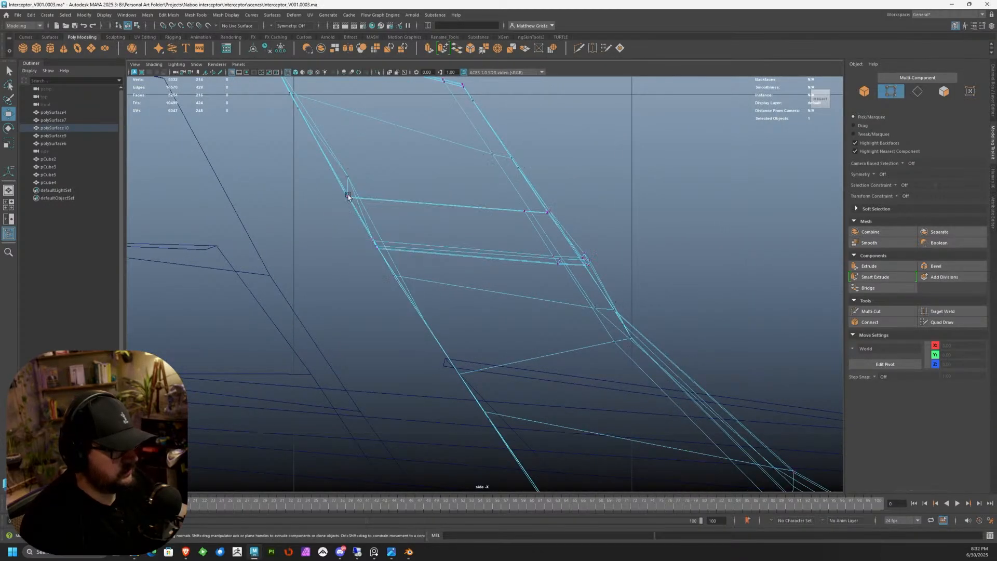
scroll(347, 193, up, 2)
drag(341, 138, 313, 155)
drag(305, 153, 301, 151)
alt+middle_drag(304, 155, 304, 216)
scroll(345, 227, down, 10)
scroll(403, 243, up, 3)
scroll(403, 244, up, 3)
Step: Reposition the middle rows of vertices along the hood's rear edge in the side view to refine its slope
drag(364, 197, 289, 130)
drag(378, 189, 413, 198)
drag(377, 254, 442, 255)
drag(393, 271, 465, 311)
key(e)
key(w)
Step: Rotate the lower row of vertices on the hood's rear edge in the side view to match the edge's slope
drag(420, 341, 502, 420)
key(e)
drag(505, 358, 507, 367)
key(w)
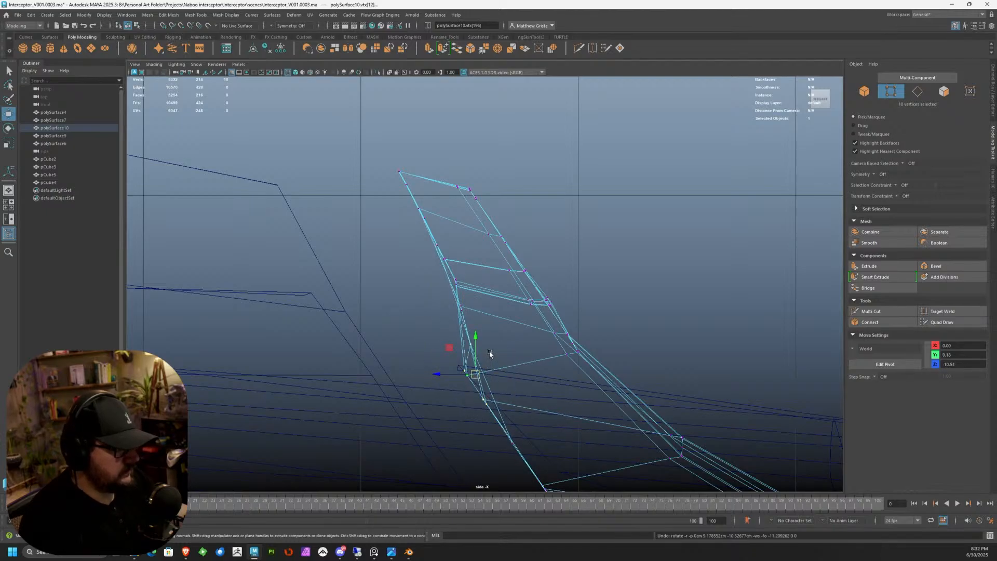
key(e)
drag(490, 346, 518, 369)
key(w)
key(space)
key(space)
alt+drag(421, 231, 614, 244)
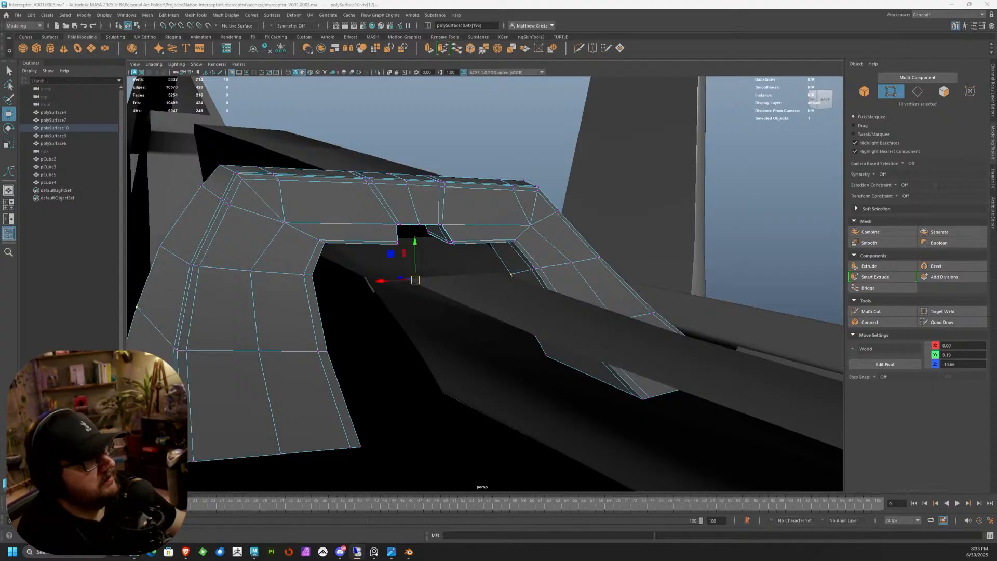
Step: Examine the hood's reshaped rear edge in smooth preview and from the side against the hull panel behind
alt+drag(415, 225, 410, 253)
key(3)
right_drag(405, 174, 435, 162)
click(430, 144)
alt+drag(429, 145, 397, 150)
click(434, 205)
alt+drag(436, 208, 452, 171)
scroll(451, 178, up, 3)
key(1)
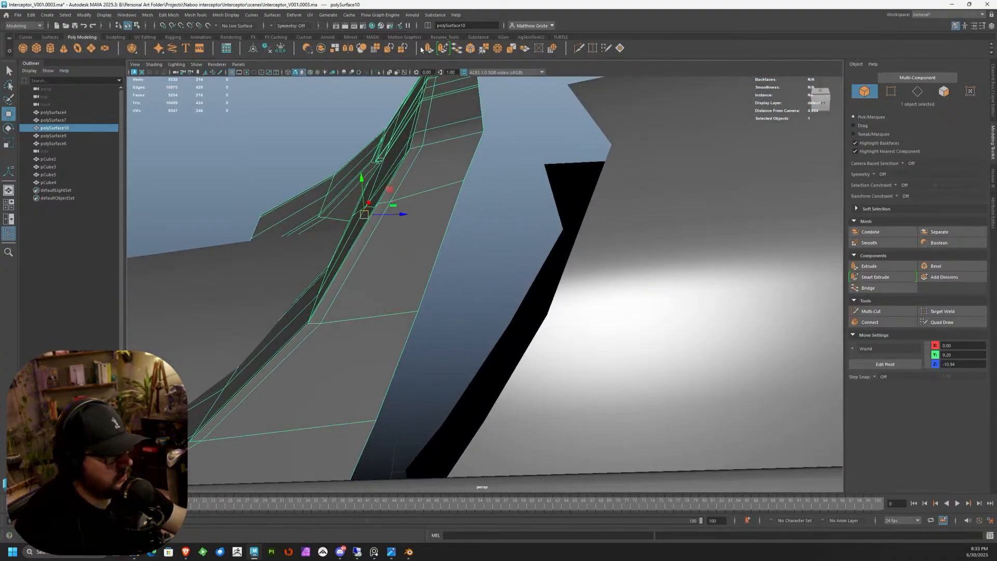
Step: Insert a supporting edge loop close to the hood's rear border with Multi-Cut and check it in smooth preview
click(872, 311)
ctrl+click(476, 134)
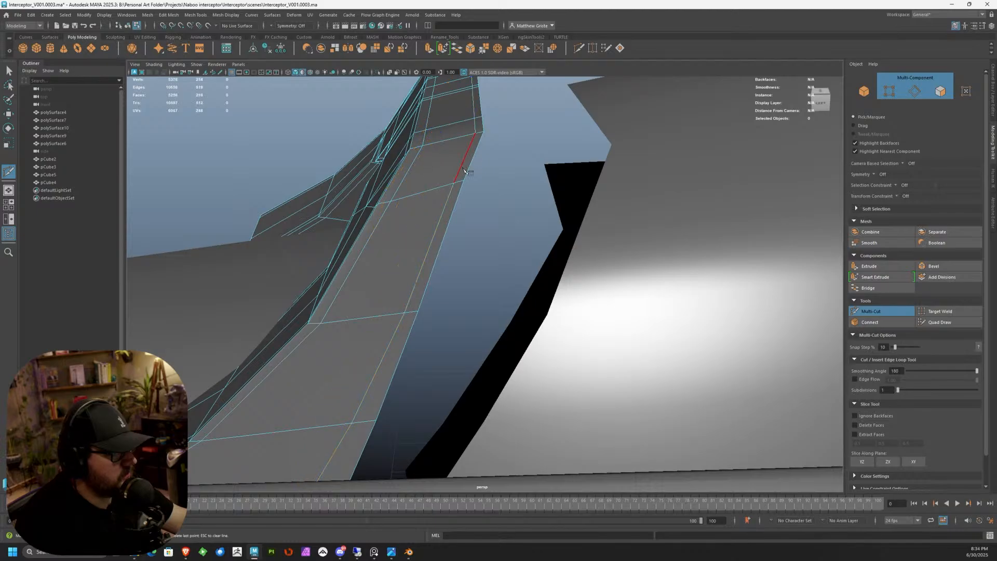
key(q)
key(3)
right_drag(434, 179, 488, 165)
click(509, 159)
alt+drag(505, 162, 395, 243)
Step: Isolate the hood and move the mirrored pair of vertices at its upper legs along Z, in line with the neighbouring edges
click(490, 223)
key(1)
key(ctrl+1)
right_drag(396, 243, 367, 245)
click(407, 248)
shift+click(665, 239)
alt+drag(577, 247, 646, 276)
key(w)
alt+drag(553, 256, 483, 226)
alt+right_drag(483, 225, 597, 229)
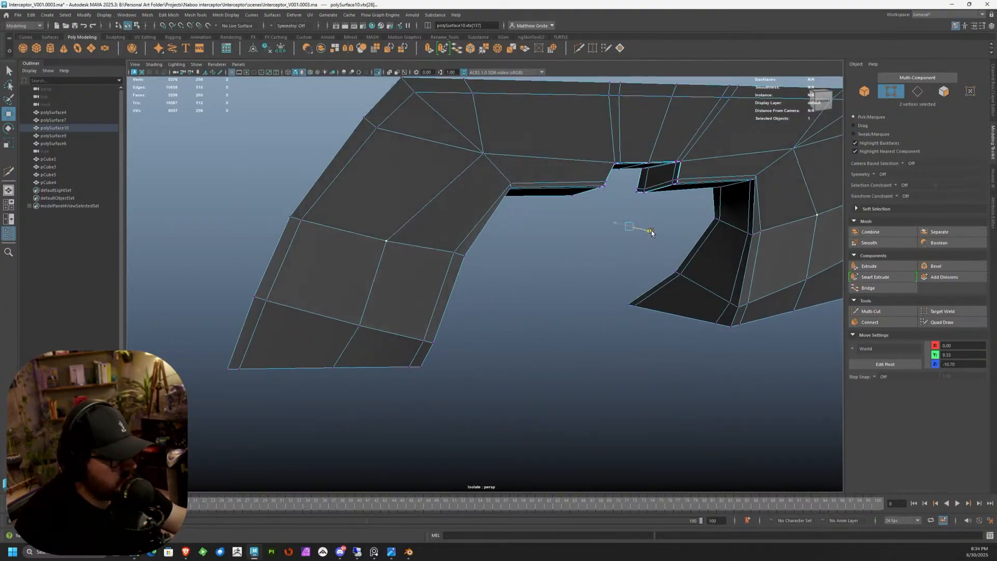
key(space)
scroll(621, 414, up, 5)
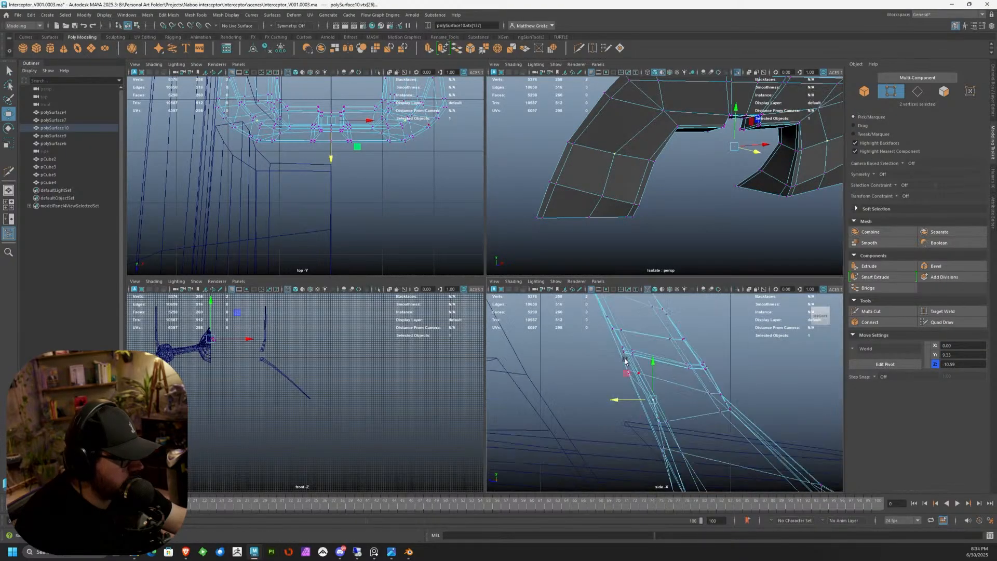
key(space)
scroll(376, 220, up, 1)
alt+middle_drag(376, 220, 428, 259)
drag(391, 221, 357, 223)
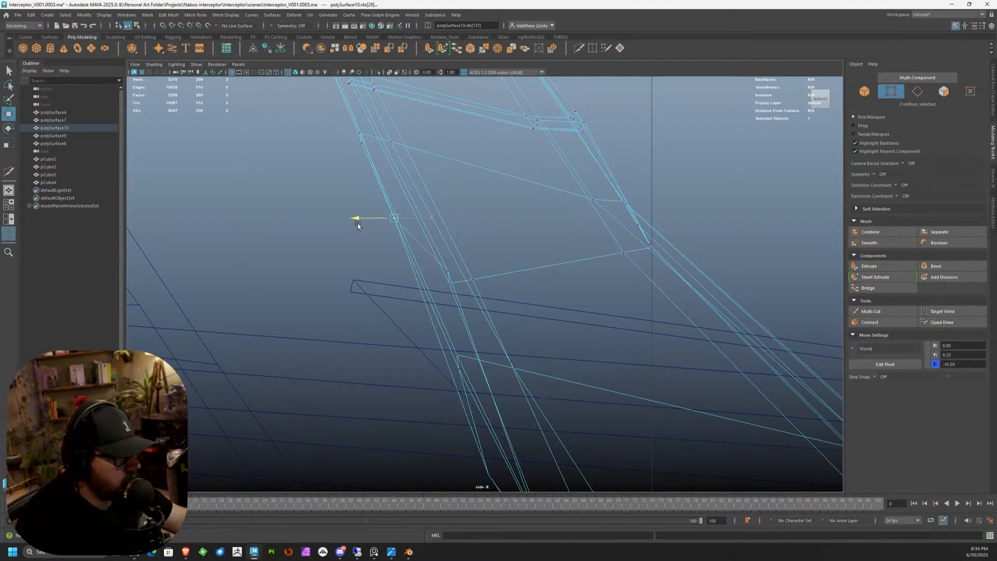
Step: Select another mirrored pair of hood vertices and nudge them into line in the side view
key(space)
alt+drag(651, 172, 658, 137)
click(659, 135)
shift+click(812, 167)
alt+middle_drag(649, 361, 708, 494)
scroll(685, 463, up, 3)
drag(604, 364, 606, 366)
key(space)
Step: Return the hood to object mode in smooth preview and turn off isolation to show the whole ship
alt+drag(636, 199, 568, 227)
key(3)
right_drag(530, 237, 531, 217)
alt+drag(613, 232, 381, 199)
click(196, 65)
mouse_move(213, 78)
click(289, 80)
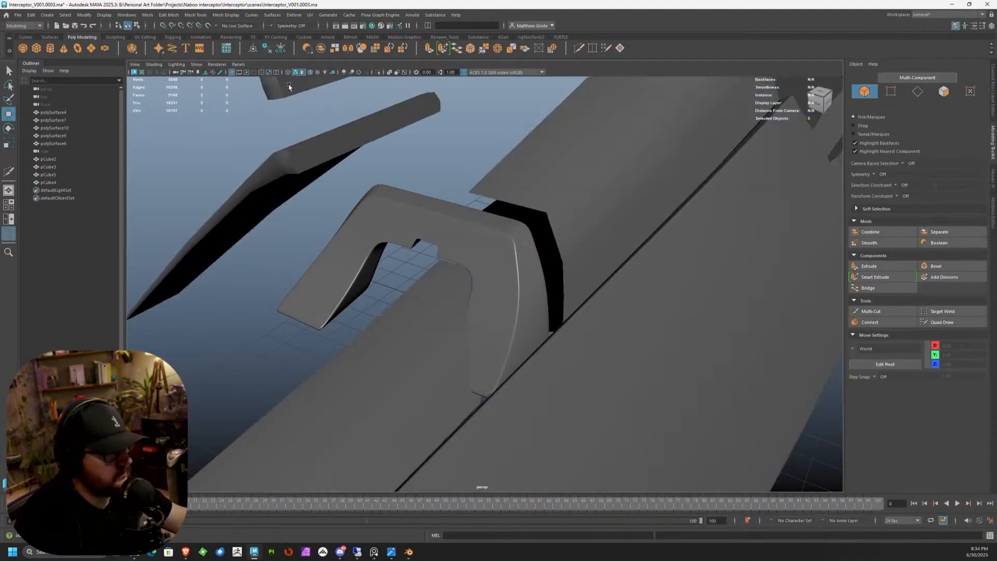
Step: Move the front-edge vertices of the hull panel behind the hood forward in the side view, toward the hood's rear edge
scroll(507, 234, down, 4)
alt+drag(510, 237, 545, 267)
click(550, 270)
key(space)
key(space)
scroll(439, 315, up, 5)
scroll(439, 315, up, 2)
right_drag(399, 296, 356, 245)
drag(331, 195, 499, 429)
drag(403, 332, 453, 344)
ctrl+drag(554, 424, 522, 392)
drag(442, 323, 450, 324)
Step: Shift the hull panel's upper front-edge vertices forward row by row until the edge follows the slope of the hood's rear edge
ctrl+drag(553, 360, 515, 418)
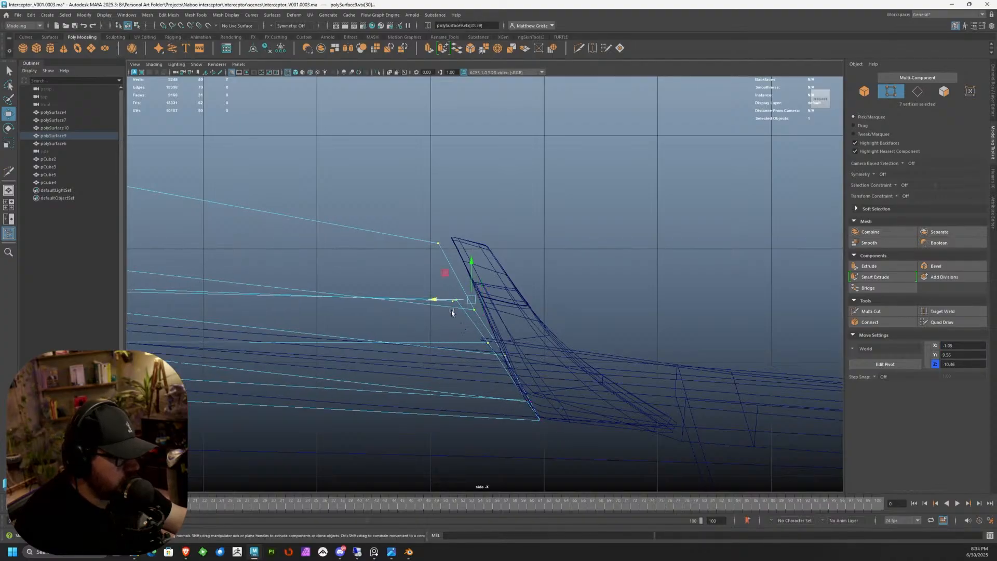
ctrl+drag(513, 341, 500, 367)
drag(430, 300, 436, 290)
ctrl+drag(521, 305, 481, 345)
drag(424, 271, 434, 271)
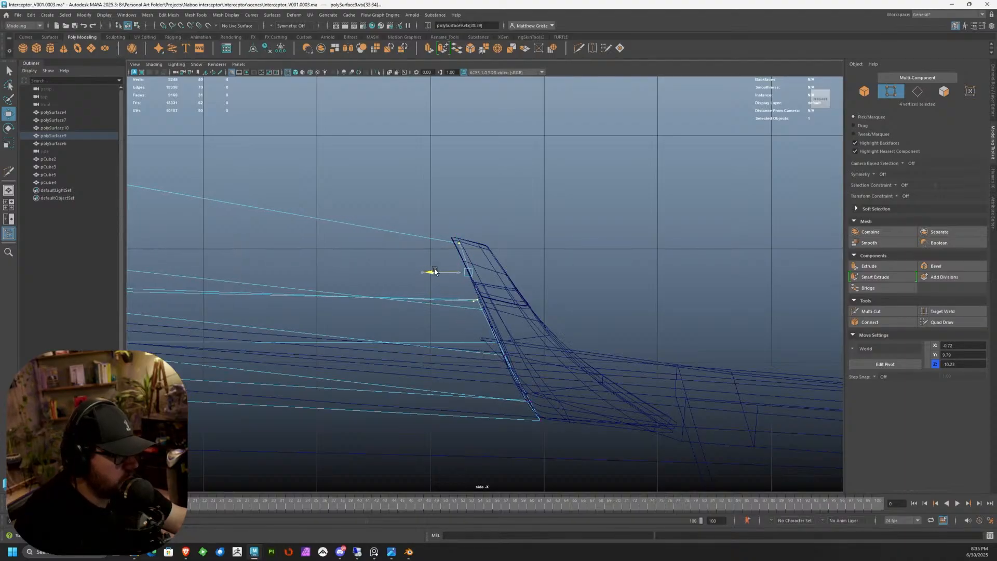
ctrl+drag(490, 290, 441, 303)
drag(460, 222, 416, 240)
key(space)
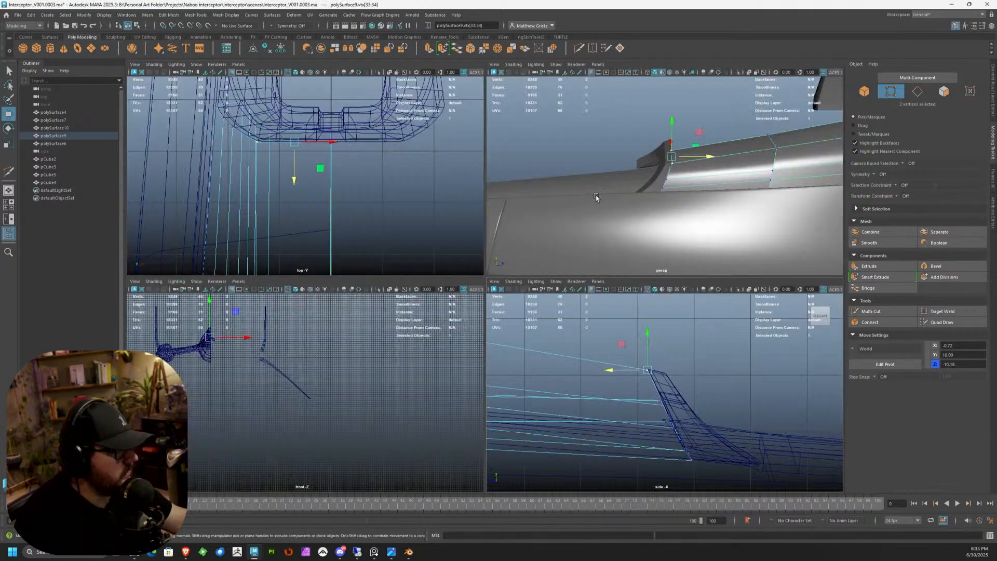
Step: Examine how the hood and the extended hull panel fit together along the fuselage from several angles
key(space)
alt+drag(556, 220, 533, 257)
right_drag(532, 254, 516, 275)
click(572, 192)
alt+drag(516, 276, 568, 305)
scroll(567, 304, up, 2)
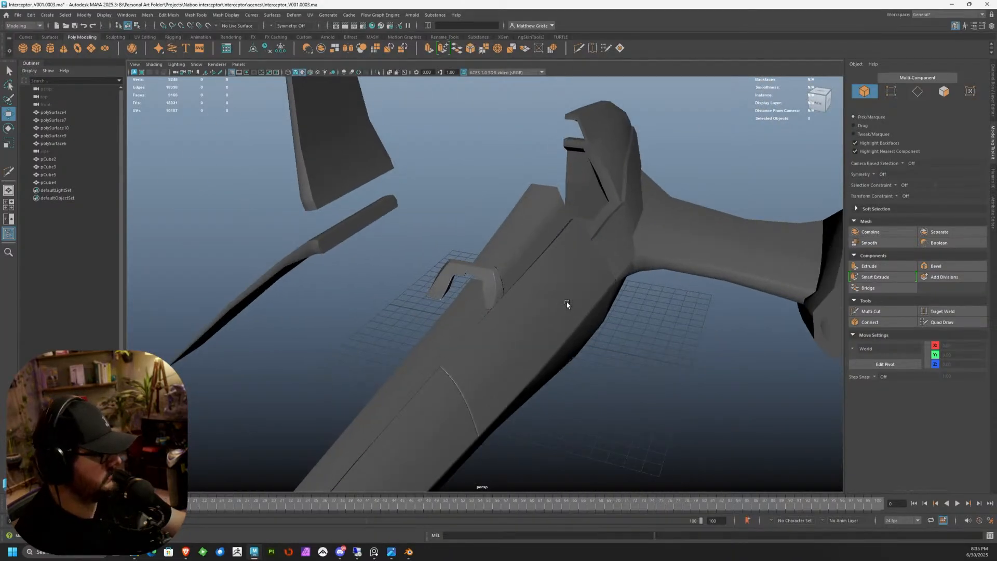
scroll(567, 304, up, 3)
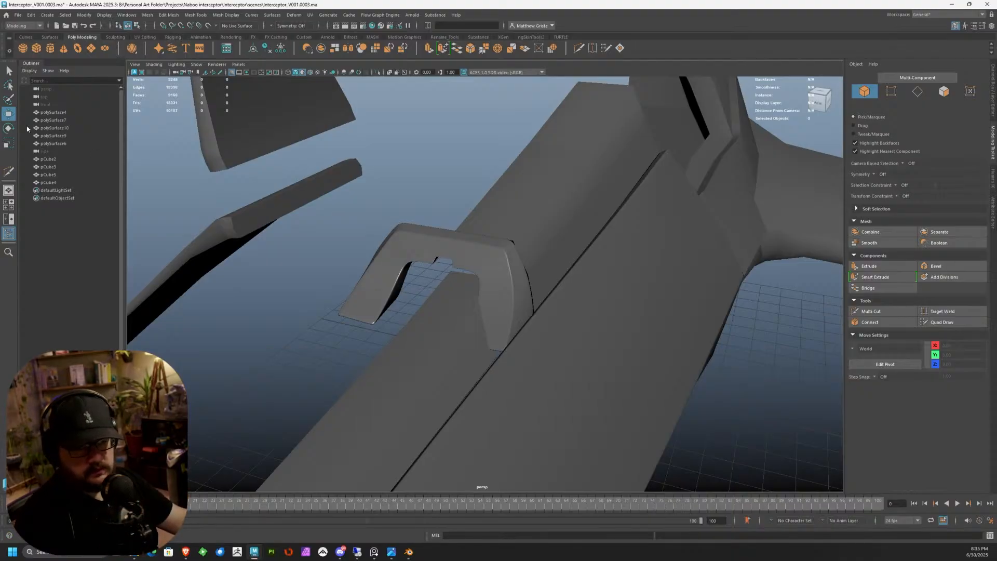
scroll(594, 251, down, 4)
alt+drag(506, 263, 472, 284)
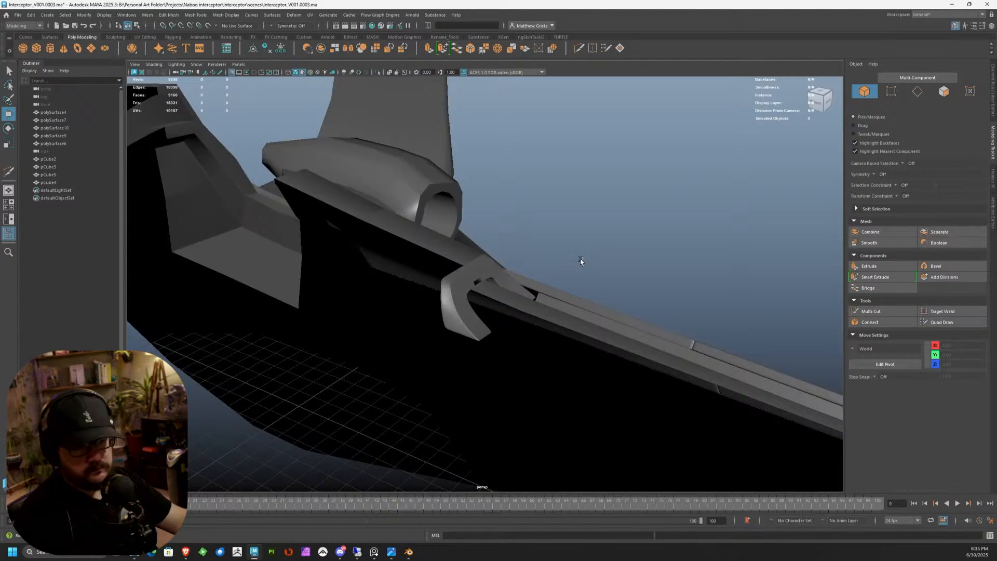
Step: Try to scale the smooth-previewed hood taller along Y
click(477, 270)
scroll(470, 269, up, 4)
key(e)
key(r)
key(3)
drag(451, 244, 467, 237)
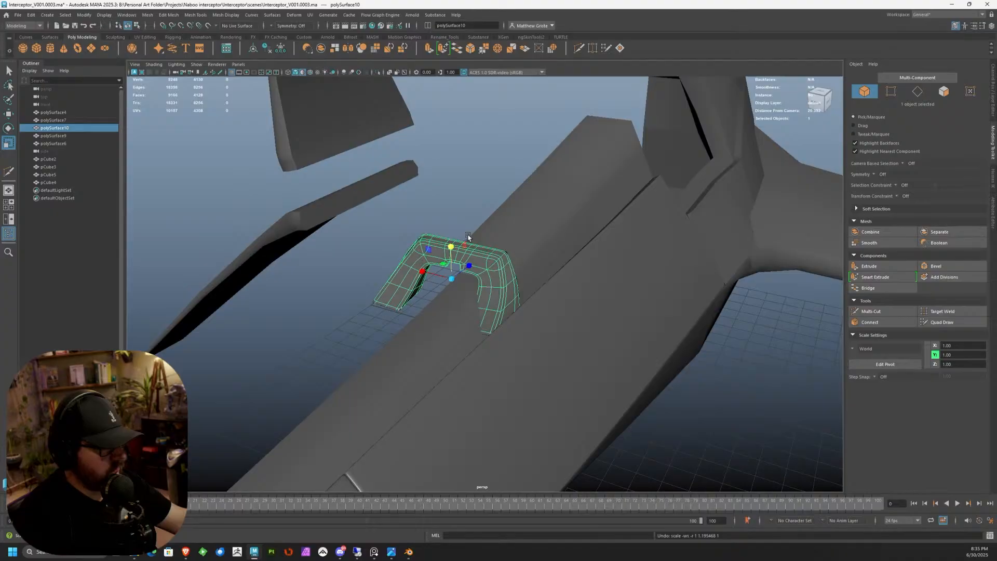
Step: Try to scale the arched frame on the fuselage along one axis
right_drag(470, 264, 494, 261)
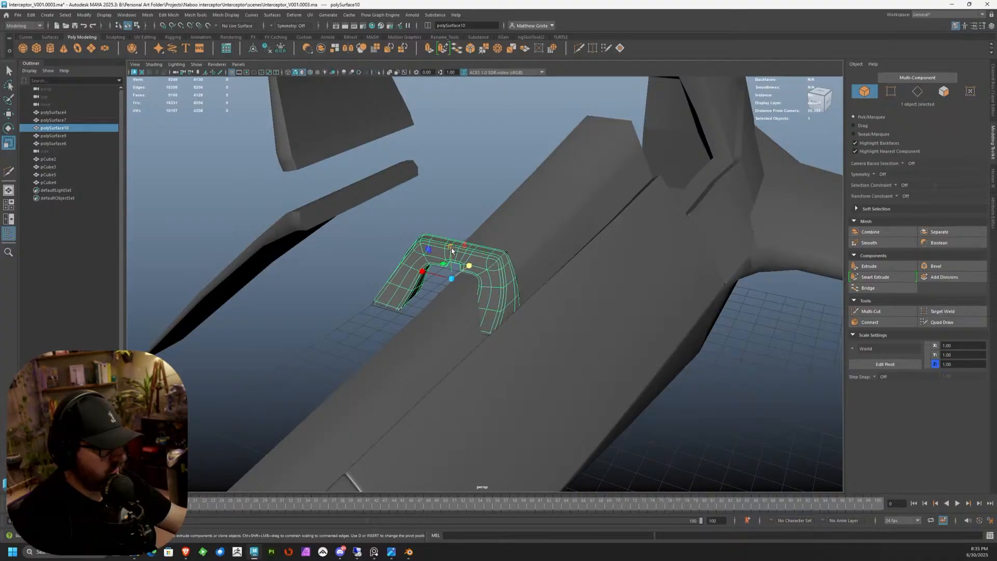
drag(452, 250, 452, 240)
key(ctrl+z)
Step: Freeze the transformations of all the ship's parts and save the scene as a new incremental version
alt+drag(305, 185, 451, 217)
click(650, 280)
scroll(644, 301, down, 3)
alt+drag(644, 300, 554, 322)
scroll(554, 322, down, 3)
click(18, 15)
click(379, 187)
scroll(378, 187, down, 4)
drag(363, 151, 597, 362)
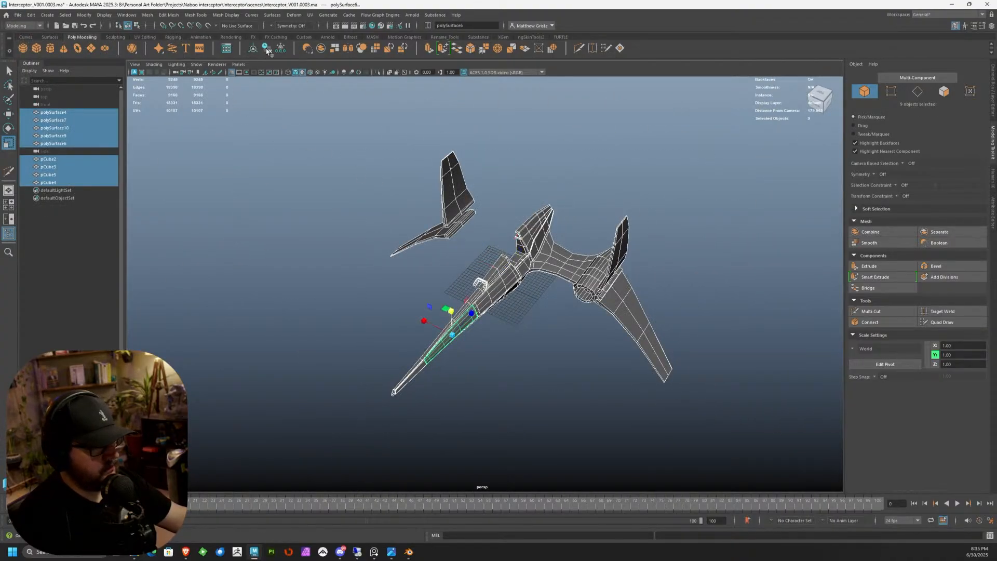
click(18, 15)
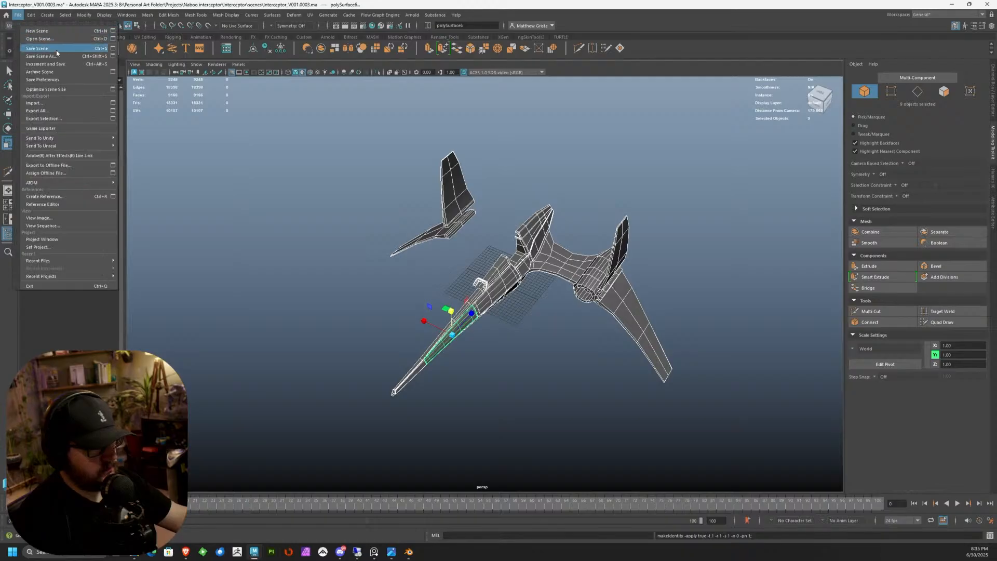
click(63, 64)
Step: Reposition the arched frame on the fuselage at the front end of the raised shell
click(480, 284)
key(f)
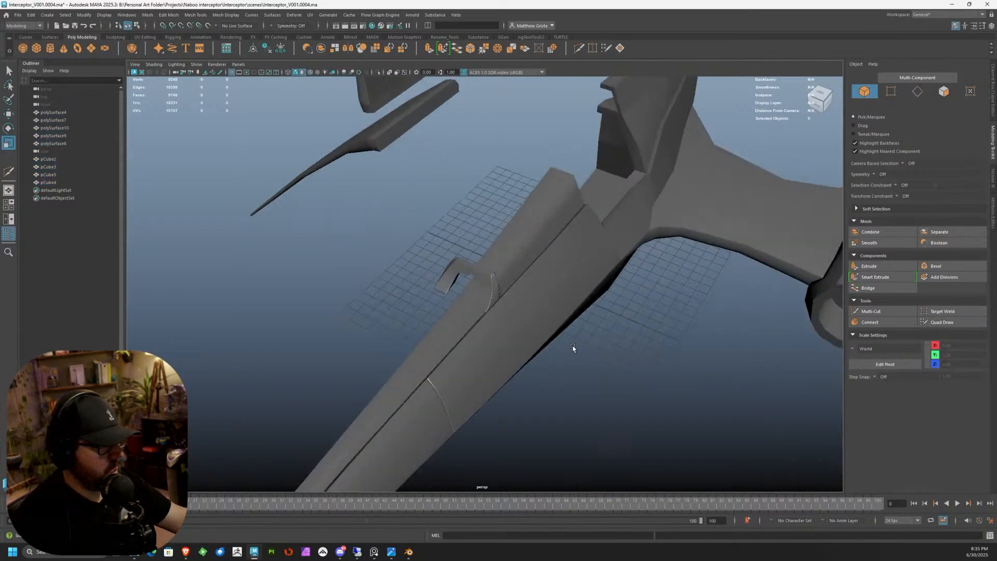
scroll(486, 274, up, 4)
mouse_move(435, 282)
mouse_down()
mouse_move(456, 282)
mouse_move(432, 250)
mouse_move(379, 225)
mouse_move(416, 263)
mouse_move(408, 279)
mouse_move(419, 278)
mouse_up()
key(ctrl+z)
key(w)
drag(444, 242, 411, 203)
Step: Adjust the upper front-end vertices of the raised shell to meet the arched frame
scroll(563, 290, up, 3)
scroll(515, 300, up, 2)
click(411, 203)
right_drag(412, 202, 373, 202)
alt+drag(373, 202, 372, 192)
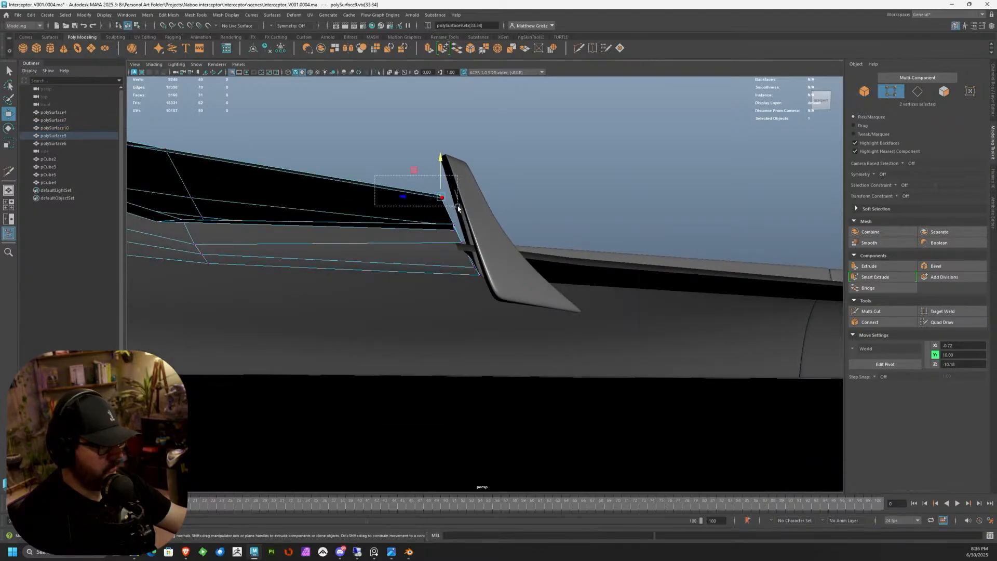
drag(441, 178, 527, 192)
drag(548, 135, 546, 253)
right_drag(546, 254, 583, 238)
click(438, 247)
scroll(431, 267, down, 4)
alt+drag(431, 267, 439, 292)
scroll(450, 296, up, 9)
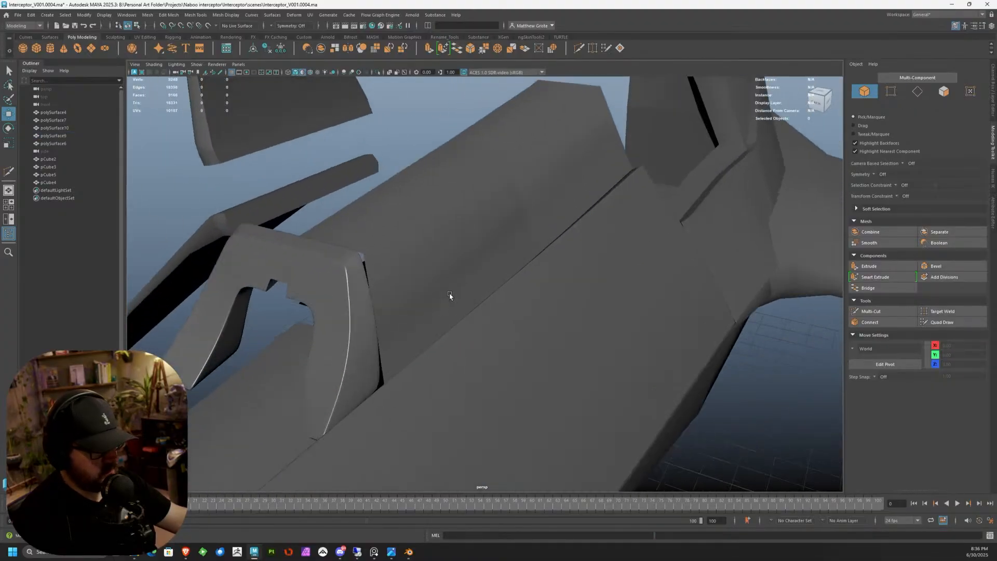
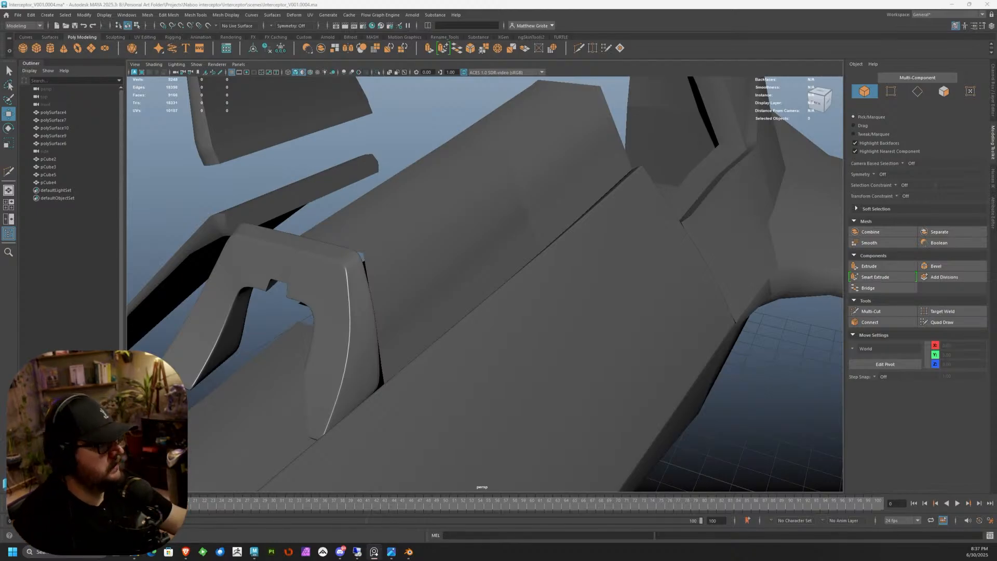
Step: Move the upper vertices at the raised shell's rear end forward in the side view
alt+drag(187, 214, 434, 221)
click(434, 220)
alt+right_drag(434, 221, 386, 244)
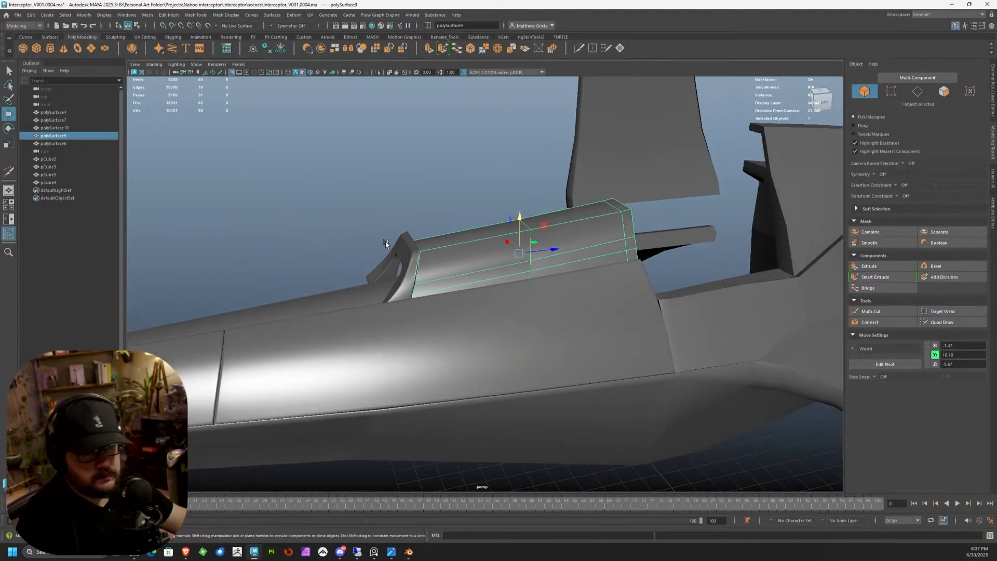
alt+right_drag(588, 279, 567, 274)
alt+drag(567, 275, 621, 240)
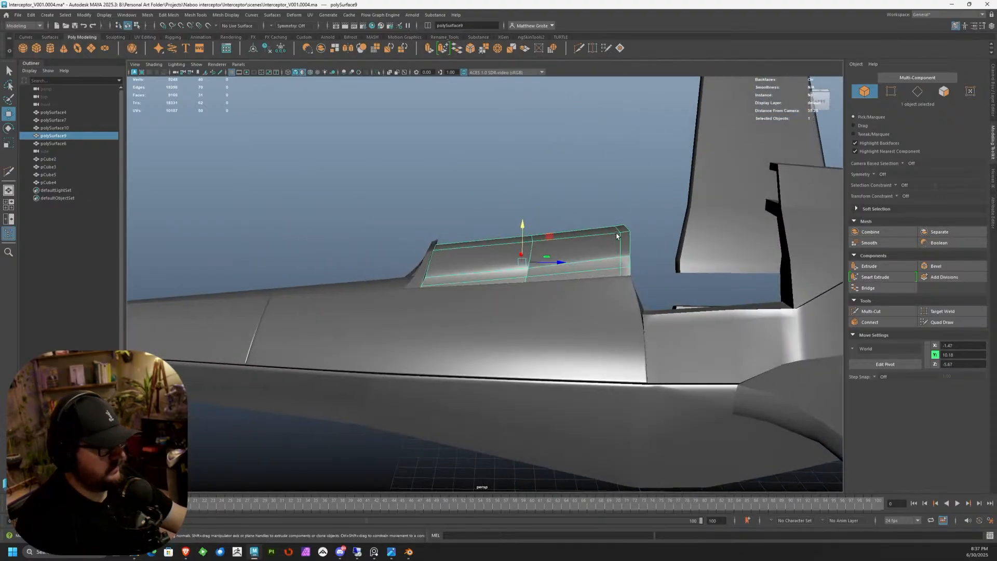
key(space)
key(space)
alt+right_drag(608, 352, 441, 303)
alt+middle_drag(229, 247, 329, 243)
alt+right_drag(329, 243, 370, 240)
right_drag(358, 233, 329, 231)
drag(210, 154, 339, 275)
scroll(282, 226, up, 2)
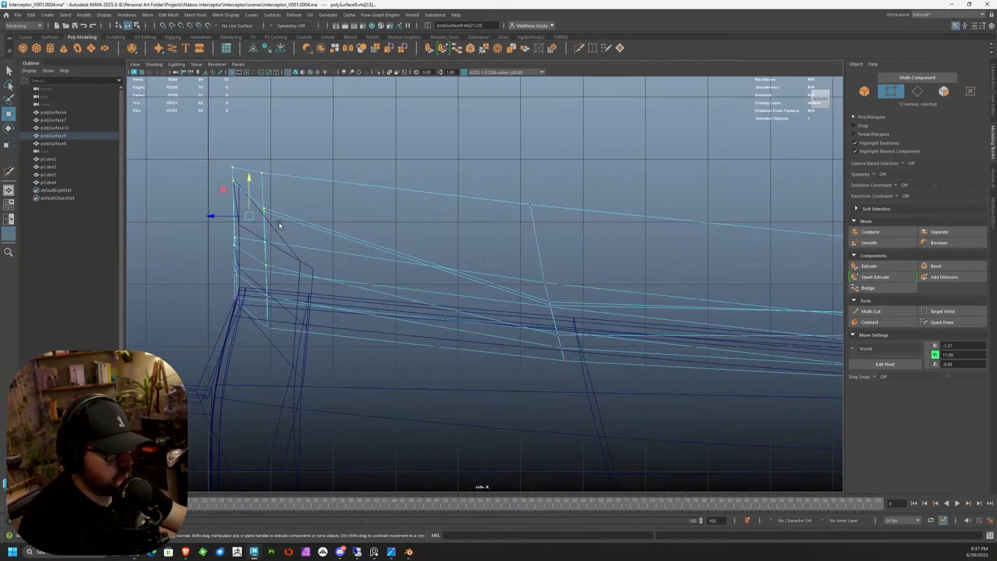
drag(233, 216, 306, 281)
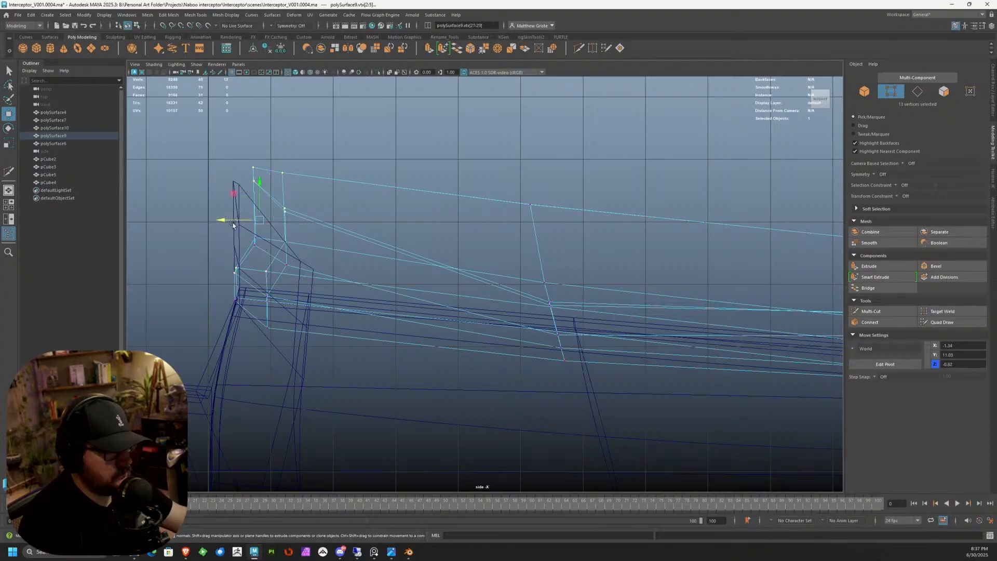
Step: Shape the shell's rear end into a slanted profile by shifting its top, middle and lower rows of vertices
drag(234, 197, 250, 189)
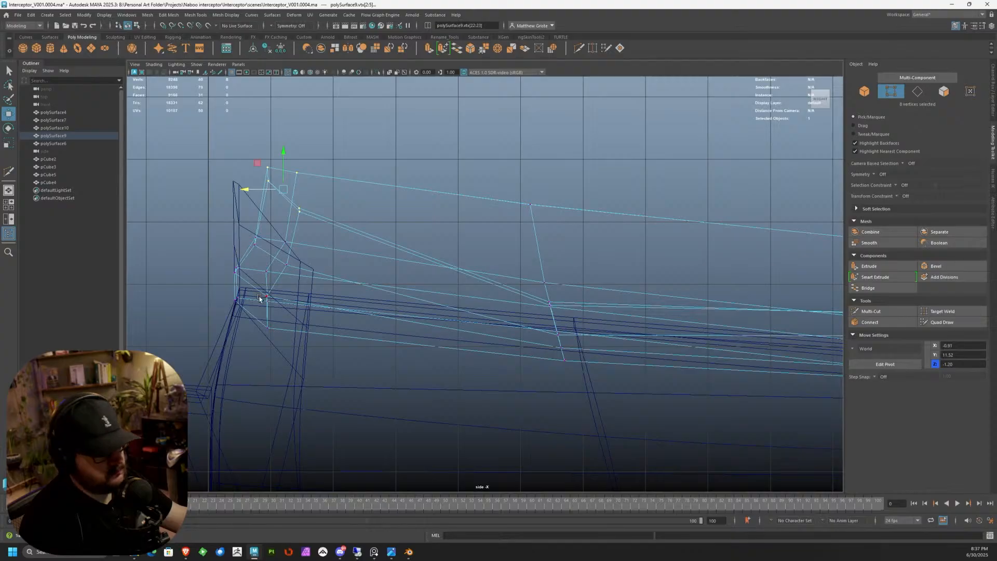
alt+middle_drag(259, 298, 279, 258)
scroll(280, 257, up, 1)
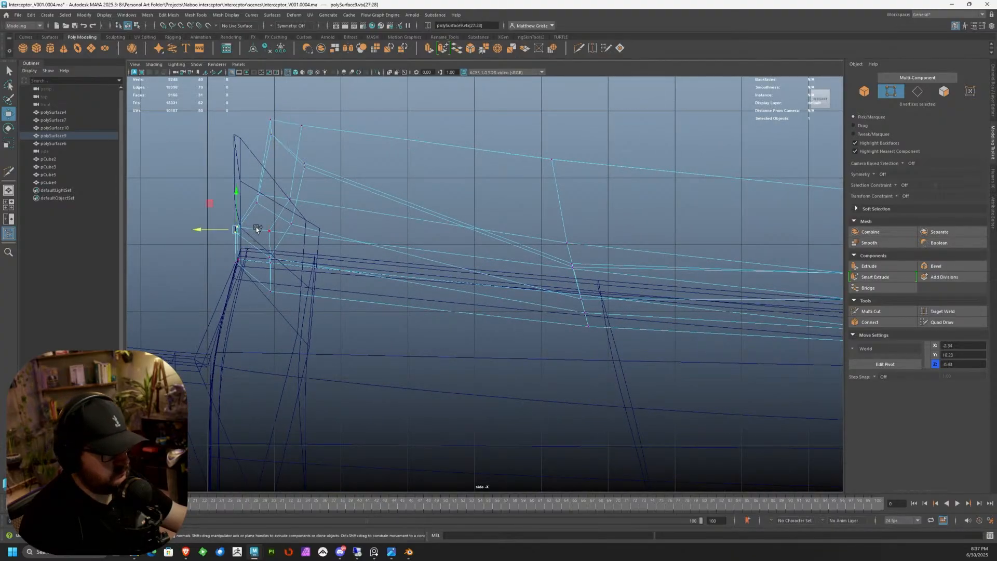
drag(252, 242, 261, 247)
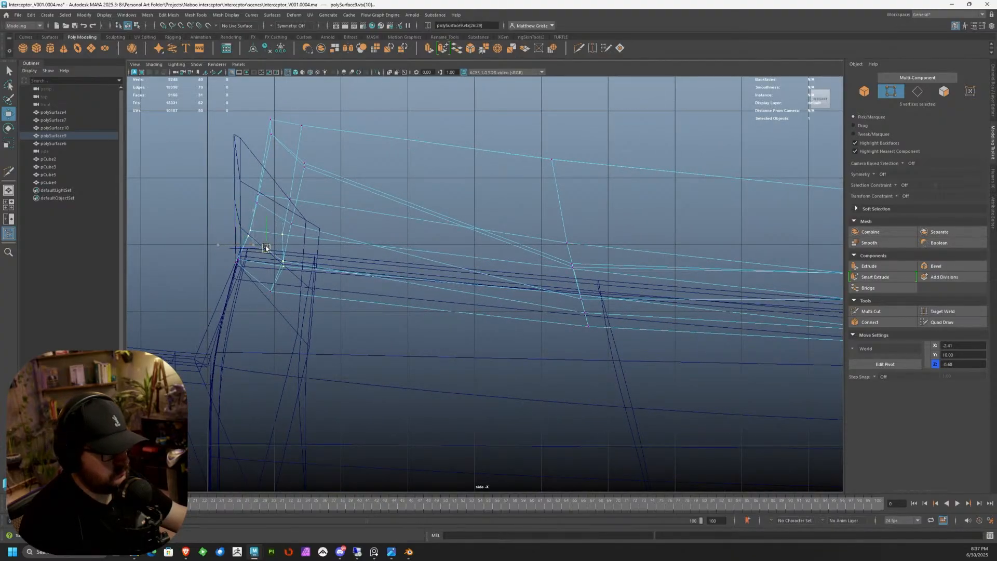
drag(243, 185, 281, 213)
drag(252, 110, 321, 171)
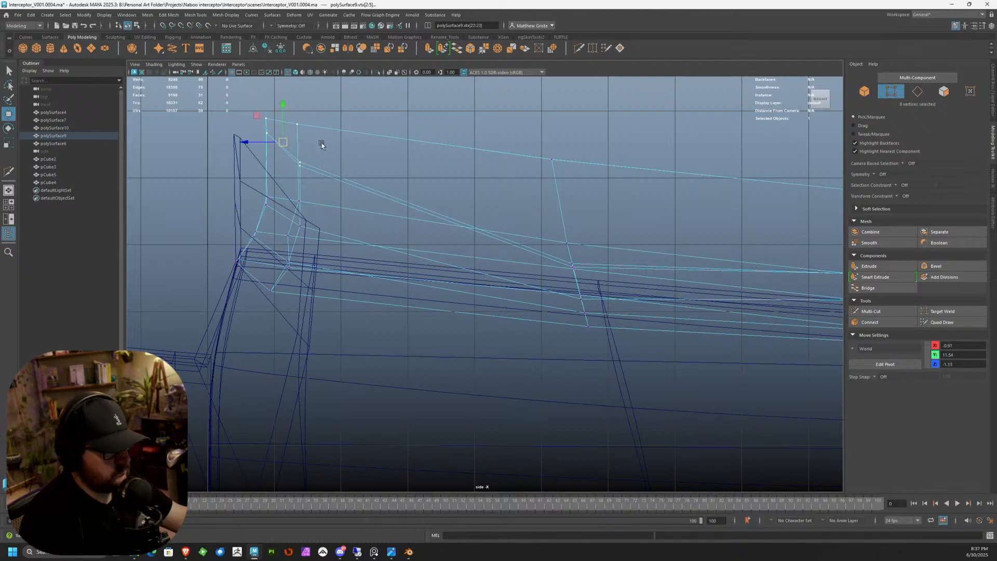
Step: Adjust a side vertex on the raised shell's middle edge loop in the perspective view
key(space)
key(space)
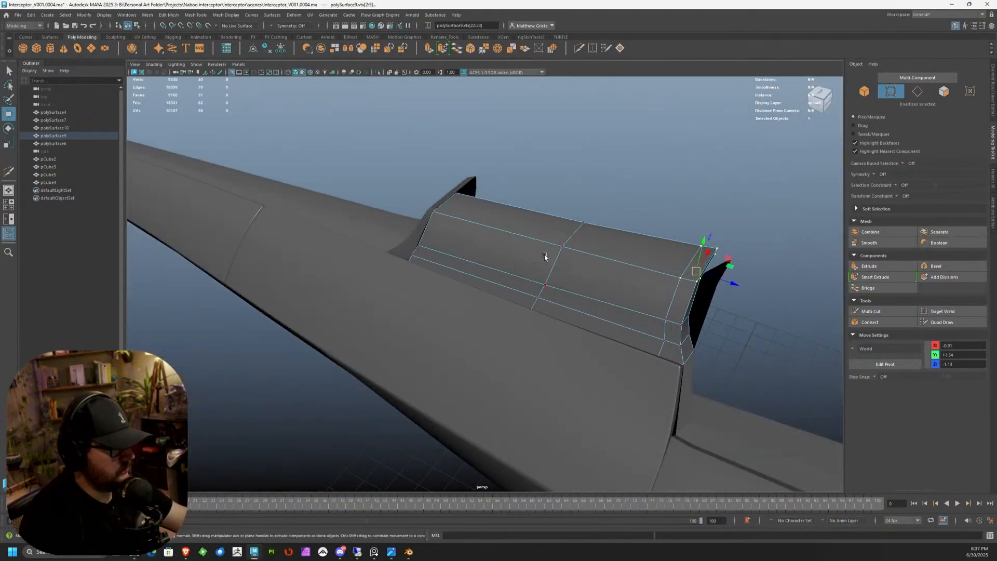
alt+drag(545, 257, 345, 227)
alt+right_drag(344, 227, 426, 228)
click(381, 230)
drag(378, 213, 338, 230)
drag(372, 193, 372, 174)
alt+drag(412, 251, 428, 245)
Step: Set the transform constraint to Edge and slide the lower vertices of the shell's middle loop along their edges
key(F9)
click(409, 268)
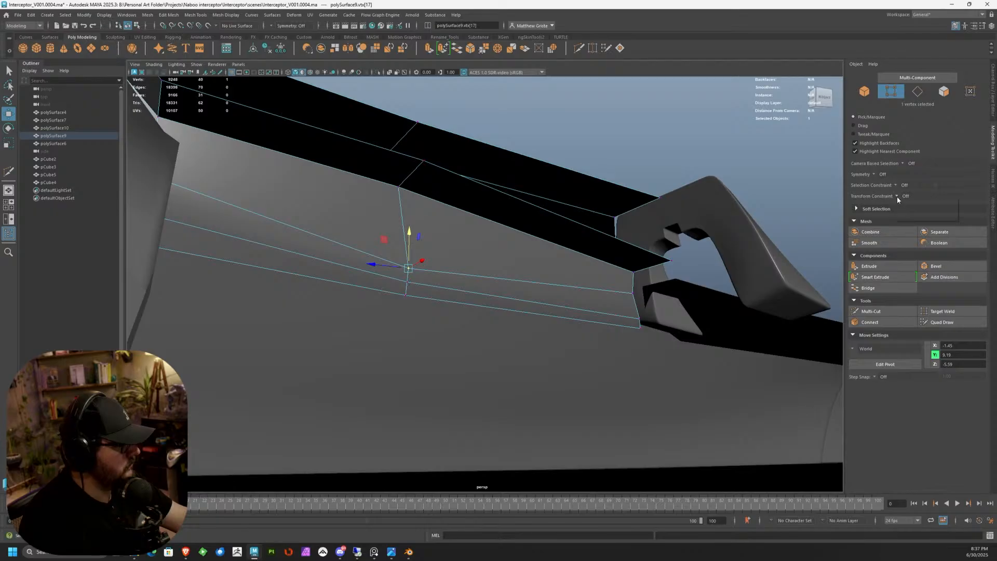
click(916, 209)
drag(420, 236, 406, 196)
click(407, 280)
drag(407, 250, 312, 245)
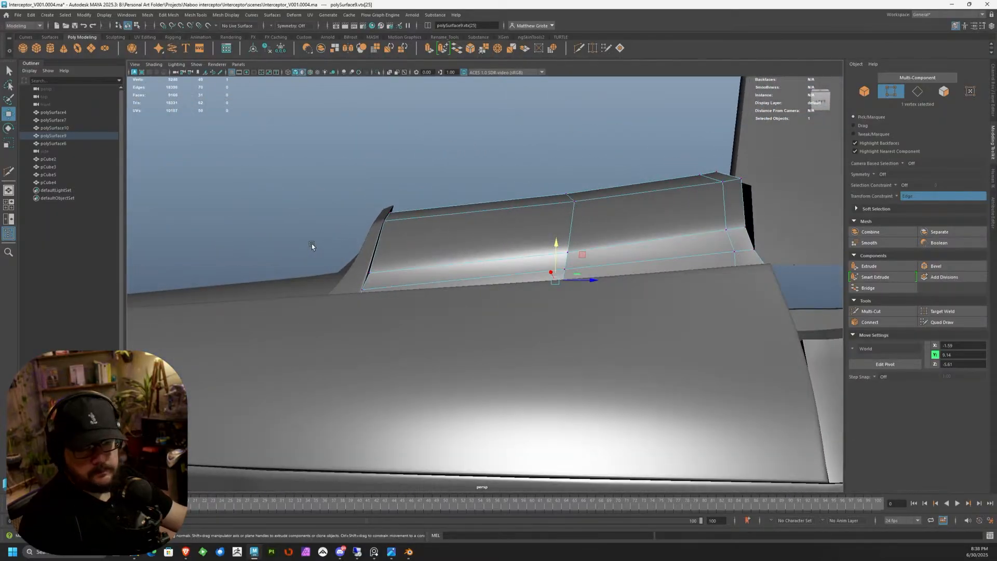
Step: Shorten the raised shell by moving its front-end vertices toward the rear in the side view
scroll(312, 244, down, 3)
scroll(525, 289, down, 5)
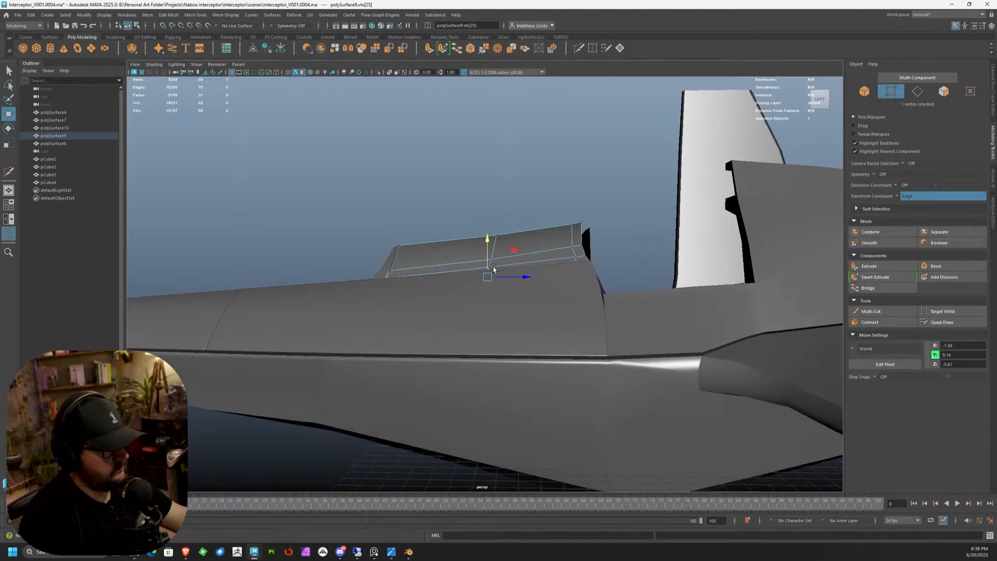
alt+drag(502, 289, 470, 300)
scroll(469, 299, up, 5)
key(space)
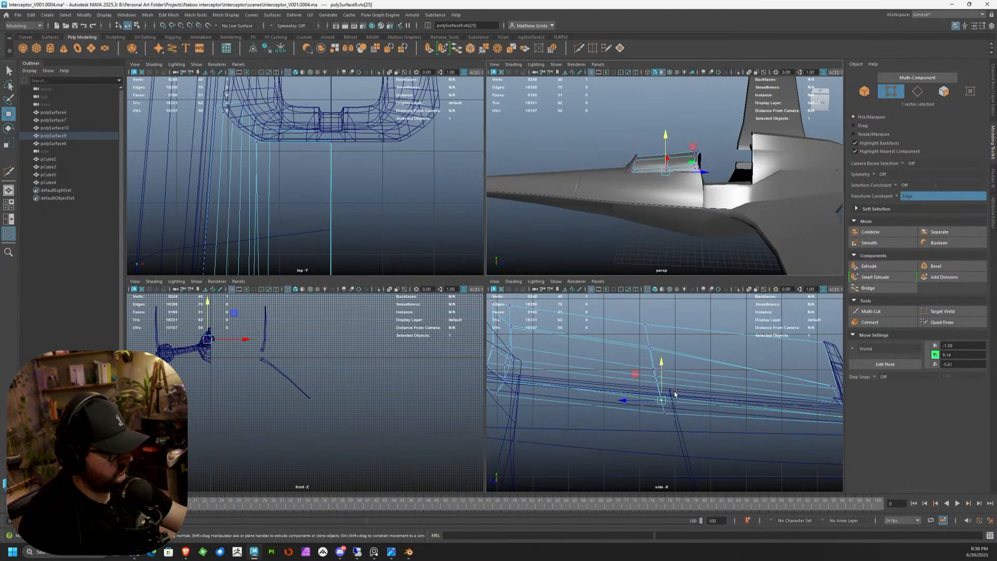
key(space)
scroll(524, 327, down, 8)
scroll(524, 328, up, 3)
alt+middle_drag(532, 292, 448, 277)
right_drag(454, 239, 450, 192)
drag(465, 183, 598, 323)
drag(565, 264, 416, 251)
Step: Shift the shell's middle edge loop toward the rear and nudge its front-end vertices slightly back
drag(334, 169, 412, 326)
drag(354, 240, 300, 227)
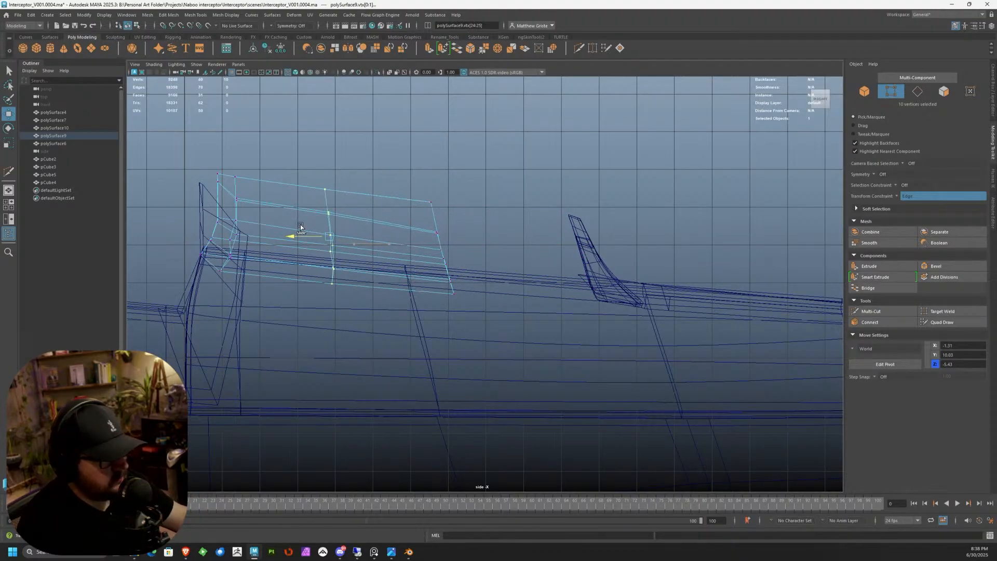
drag(415, 248, 410, 248)
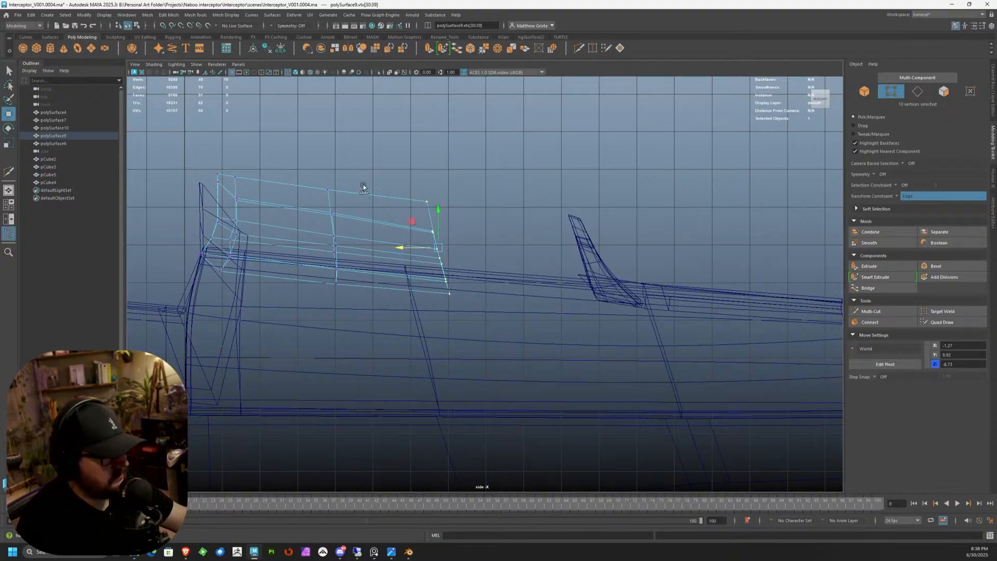
Step: Move the arched frame back along the fuselage until it sits against the shortened shell's front edge
click(584, 255)
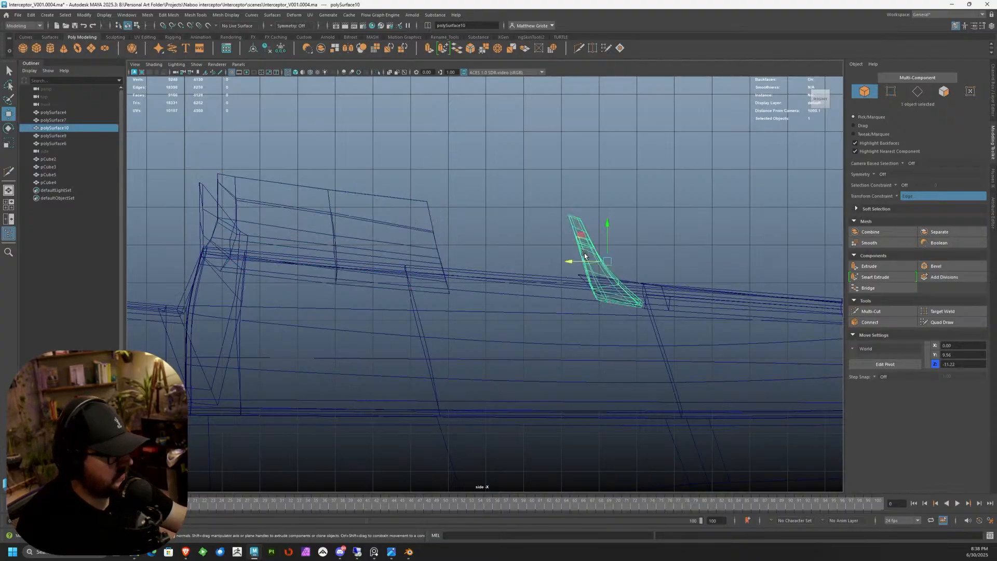
drag(573, 262, 464, 222)
drag(435, 255, 430, 255)
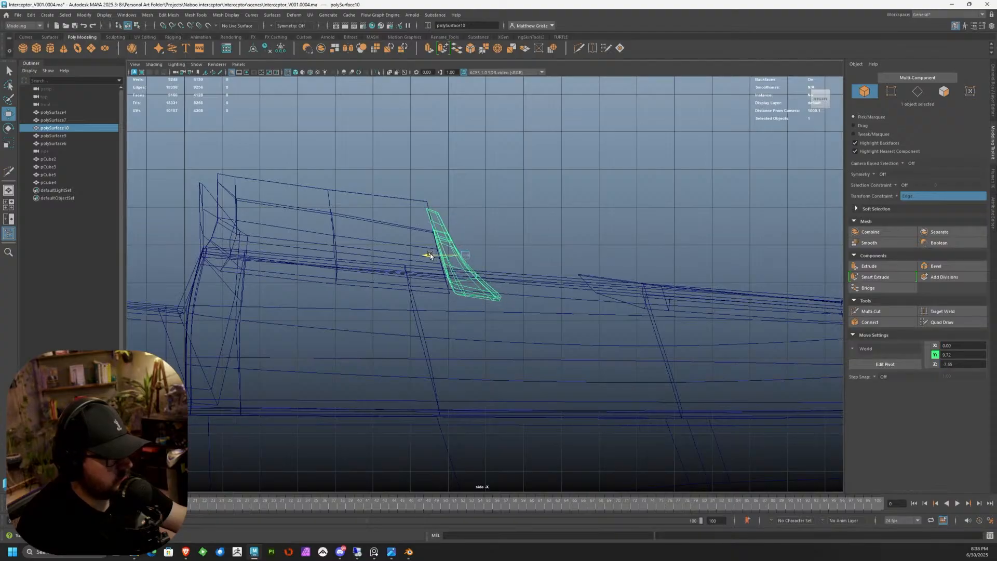
Step: Isolate the raised shell and bridge the lowest pair of open edges between its outer and inner walls
key(space)
key(space)
mouse_move(567, 190)
alt+mouse_down()
mouse_move(546, 266)
mouse_move(452, 225)
alt+mouse_up()
alt+drag(453, 226, 475, 258)
click(457, 234)
key(ctrl+1)
right_drag(466, 259, 468, 223)
click(469, 278)
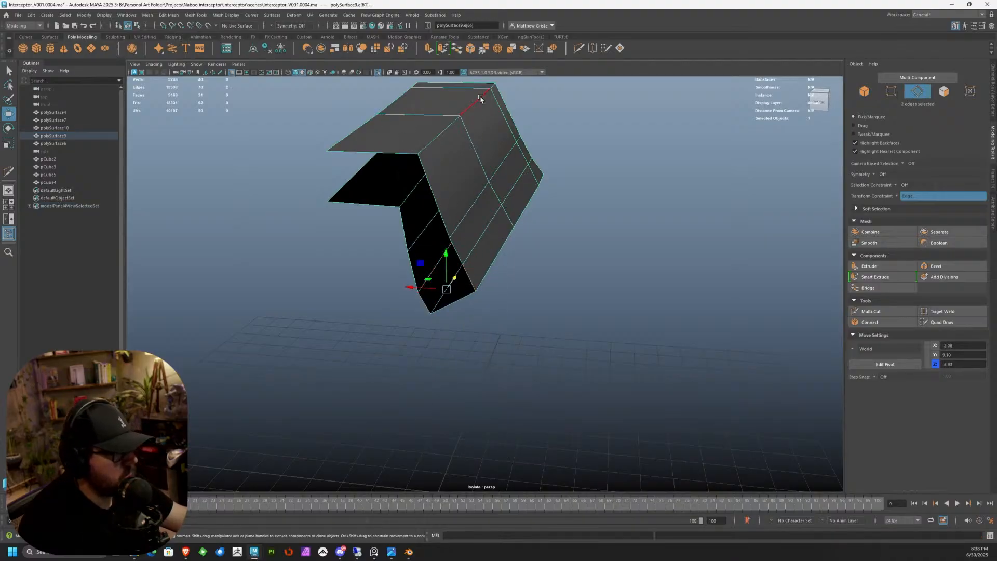
click(457, 49)
Step: Bridge the remaining open edge pairs around the rim of the isolated shell's open end
alt+drag(452, 222, 489, 223)
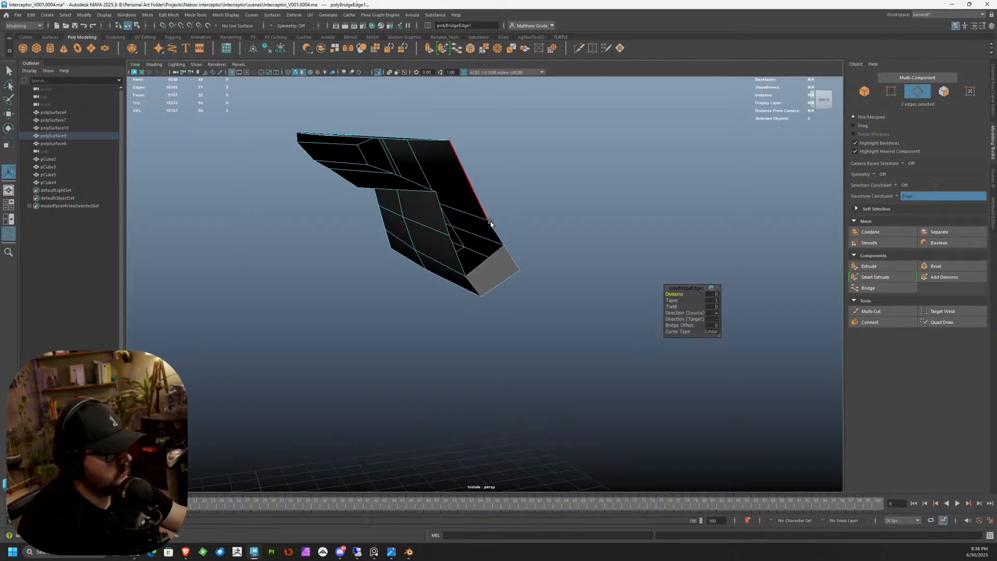
click(455, 251)
key(g)
click(442, 214)
shift+click(470, 178)
key(g)
alt+drag(446, 181, 405, 211)
click(363, 229)
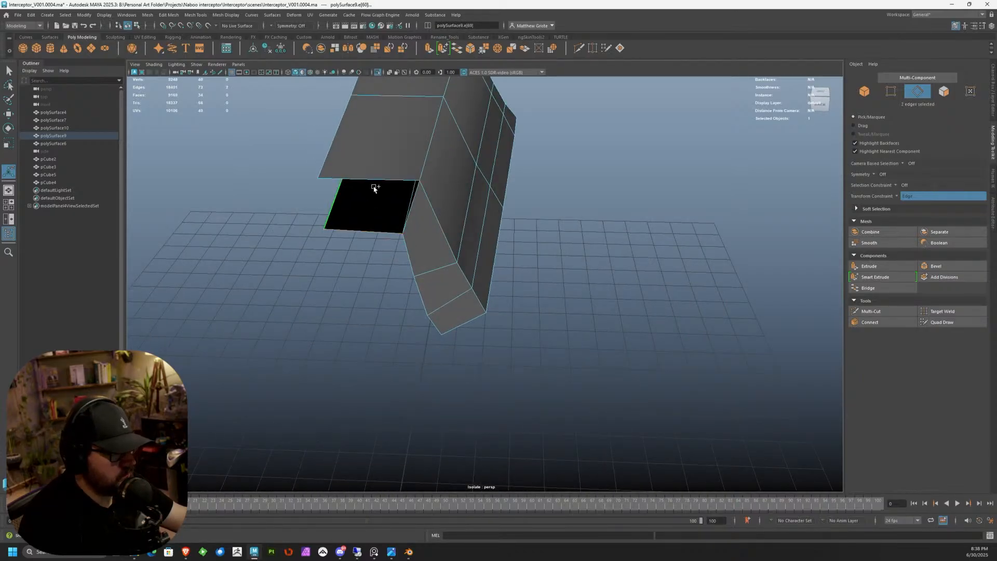
key(g)
Step: Delete the lower lengthwise edge loop from the side of the isolated shell
alt+drag(400, 204, 472, 222)
double_click(464, 236)
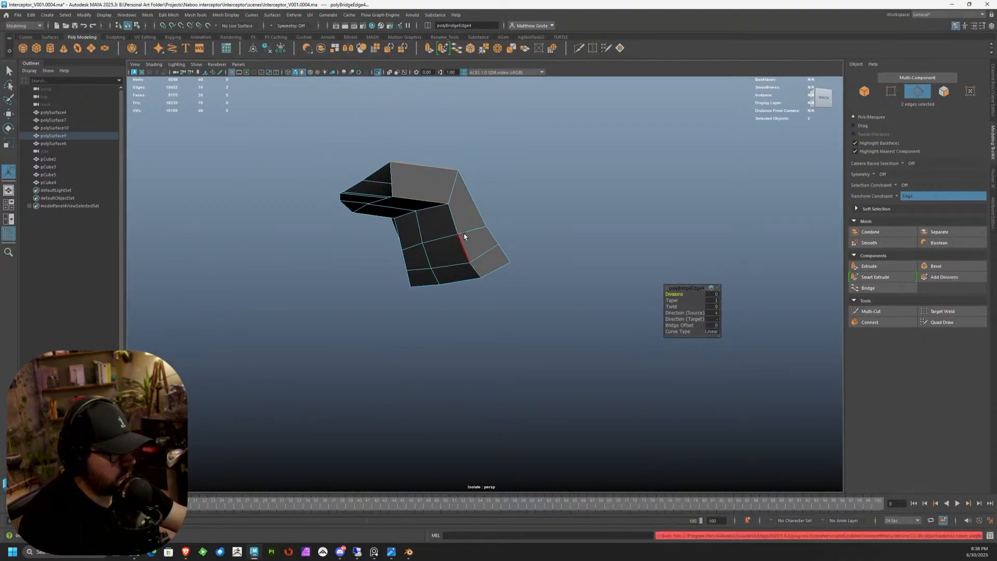
right_drag(463, 220, 463, 204)
double_click(482, 255)
key(Delete)
Step: Turn the transform constraint off and push the remaining lengthwise side edge loop slightly outward along X
alt+drag(481, 256, 445, 261)
right_click(448, 249)
right_drag(448, 251, 447, 226)
double_click(455, 228)
key(w)
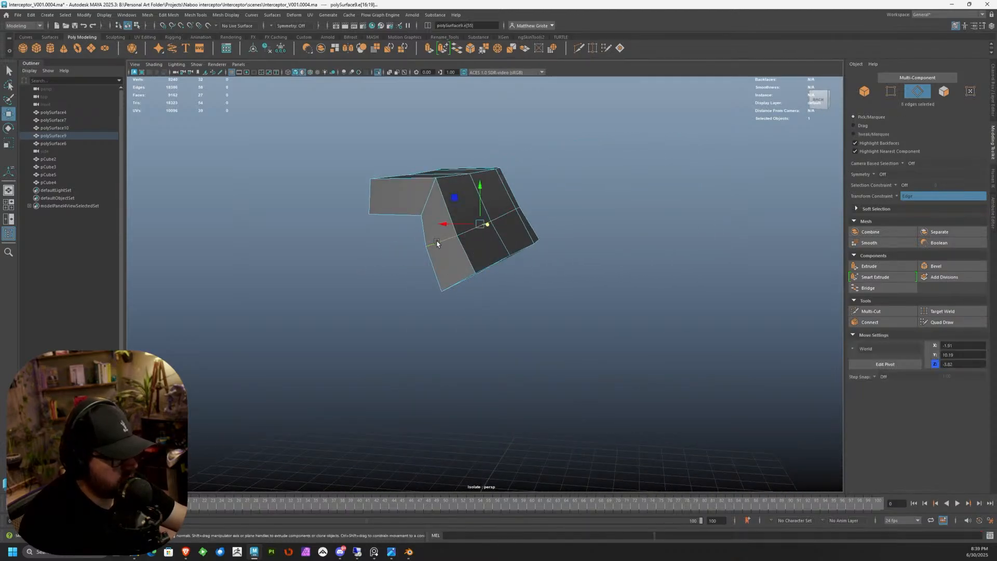
click(897, 196)
click(910, 198)
drag(453, 226, 459, 224)
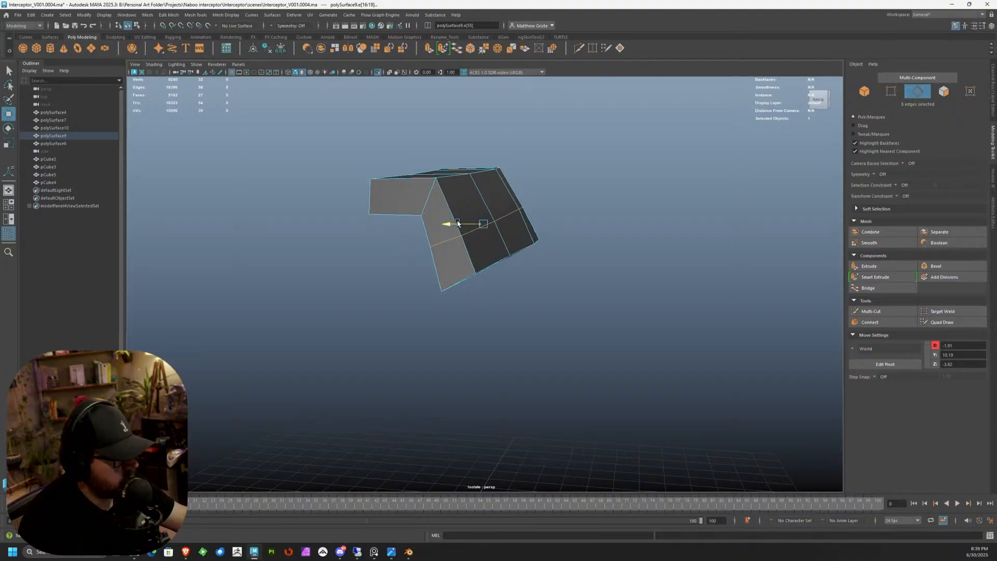
Step: Leave the isolated view to show the whole ship again
click(223, 65)
mouse_move(198, 65)
mouse_move(223, 79)
click(305, 79)
alt+drag(301, 172, 410, 227)
Step: Fit the raised shell's front-end vertices against the slope of the arched frame in the side view
right_drag(478, 226, 445, 225)
scroll(416, 200, down, 3)
drag(380, 170, 473, 313)
key(space)
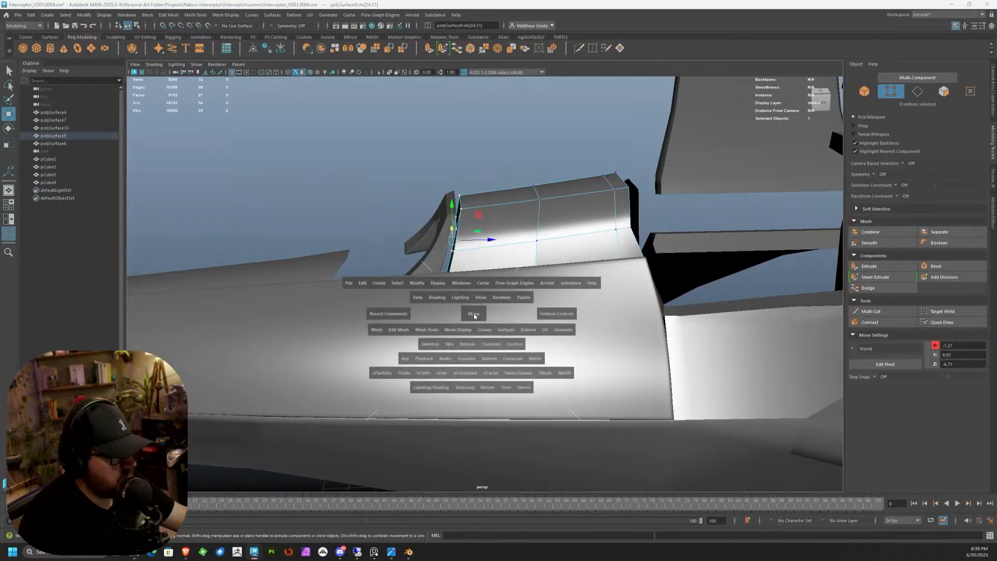
key(space)
scroll(584, 345, up, 5)
drag(365, 191, 412, 166)
key(e)
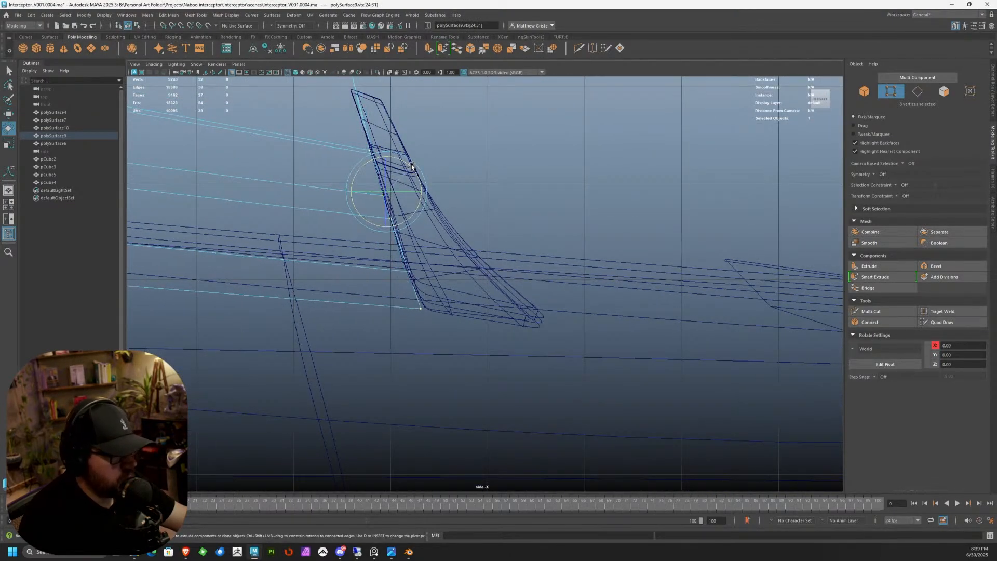
key(w)
key(ctrl+z)
drag(386, 192, 387, 201)
alt+middle_drag(360, 146, 441, 208)
Step: Return to the perspective view and isolate the raised shell together with the arched frame
key(space)
key(space)
alt+drag(595, 187, 396, 235)
click(419, 172)
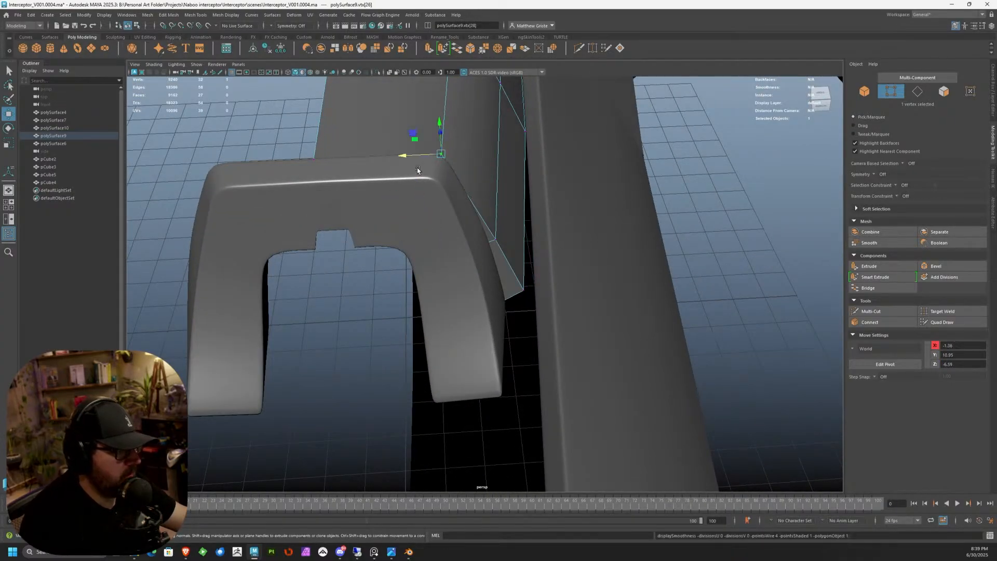
key(F8)
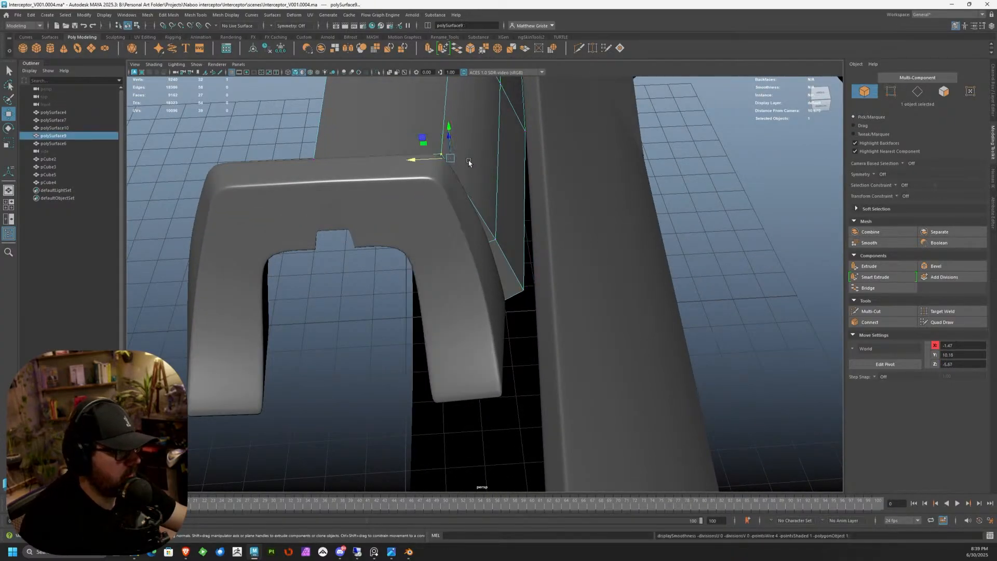
click(430, 178)
click(496, 164)
shift+click(458, 194)
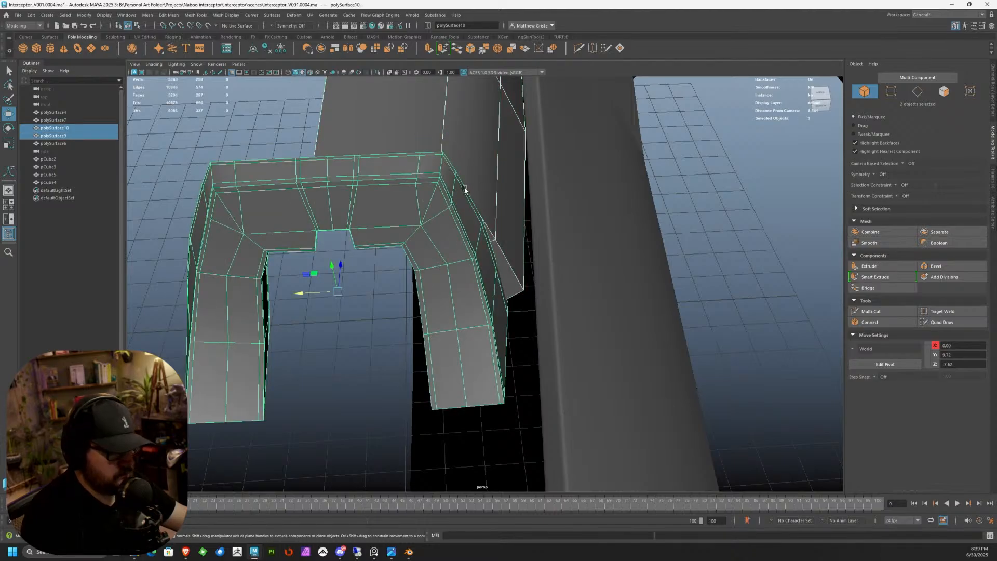
key(ctrl+1)
Step: Move the two vertices at the shell's front upper corner along Y and X to meet the arched frame
alt+right_drag(459, 184, 489, 171)
alt+drag(489, 171, 439, 167)
alt+middle_drag(440, 167, 483, 324)
alt+drag(483, 325, 448, 319)
click(497, 227)
alt+drag(475, 241, 522, 253)
right_drag(475, 254, 380, 227)
drag(342, 217, 499, 322)
alt+drag(472, 306, 562, 259)
drag(552, 192, 551, 188)
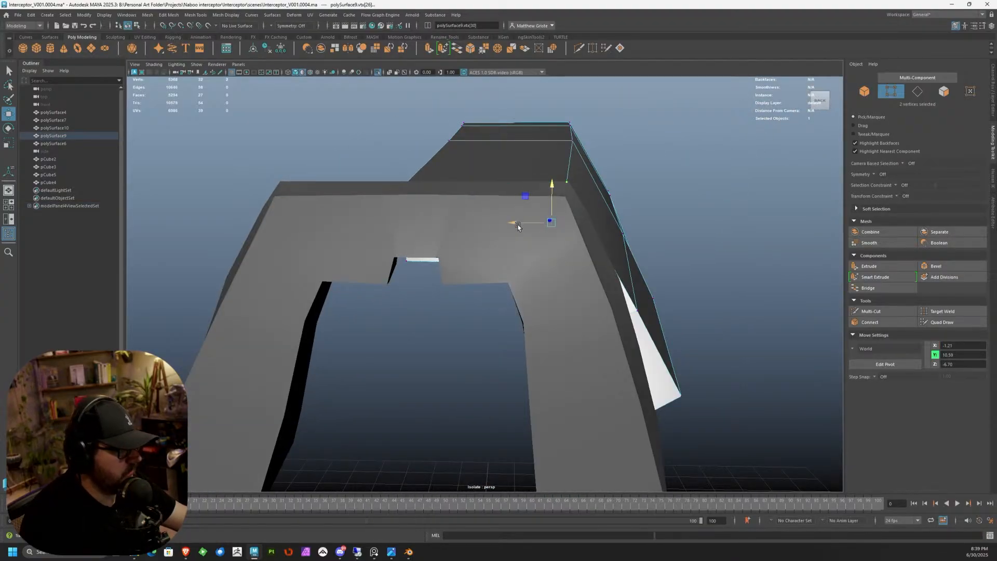
alt+drag(519, 222, 441, 264)
Step: Flatten the shell's centreline edge loop along X in the top view and align it with X 0
key(space)
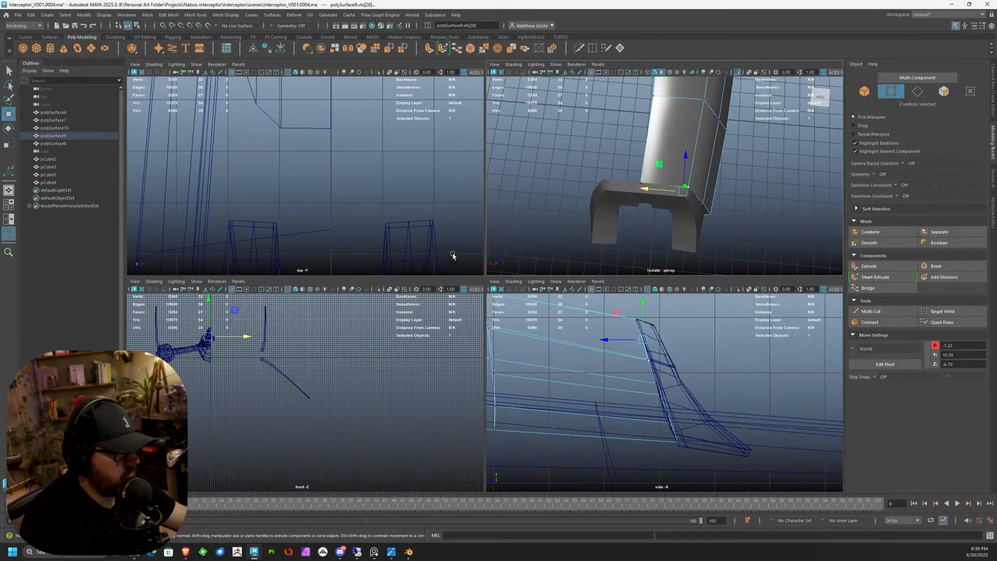
key(space)
scroll(490, 285, down, 5)
scroll(490, 285, up, 5)
right_drag(492, 257, 493, 242)
double_click(492, 242)
key(r)
drag(523, 333, 411, 328)
scroll(524, 327, up, 2)
key(w)
drag(524, 357, 527, 358)
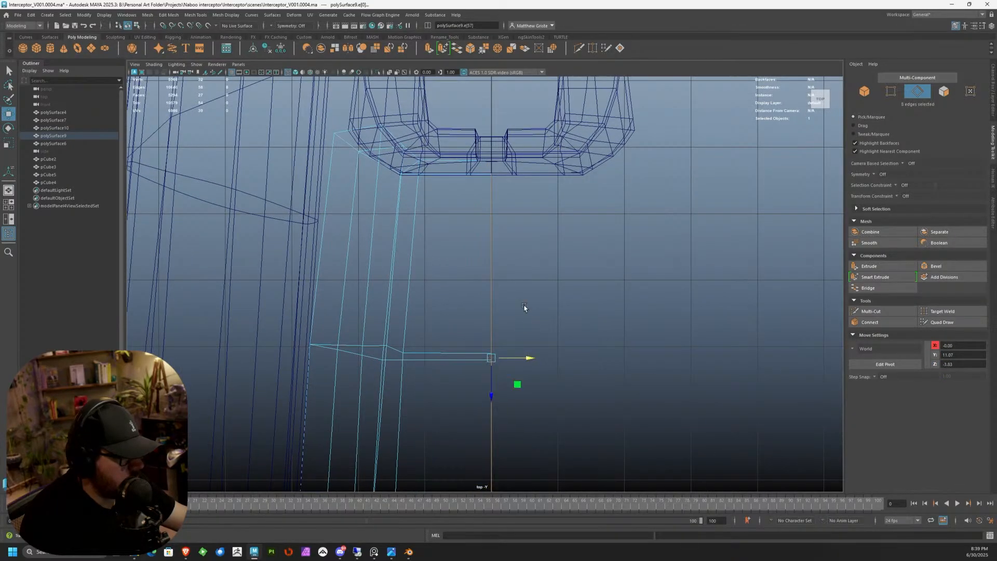
Step: Adjust the position of two neighbouring side faces of the shell slightly along Y and X
key(space)
key(space)
alt+drag(537, 212, 481, 198)
scroll(481, 198, up, 4)
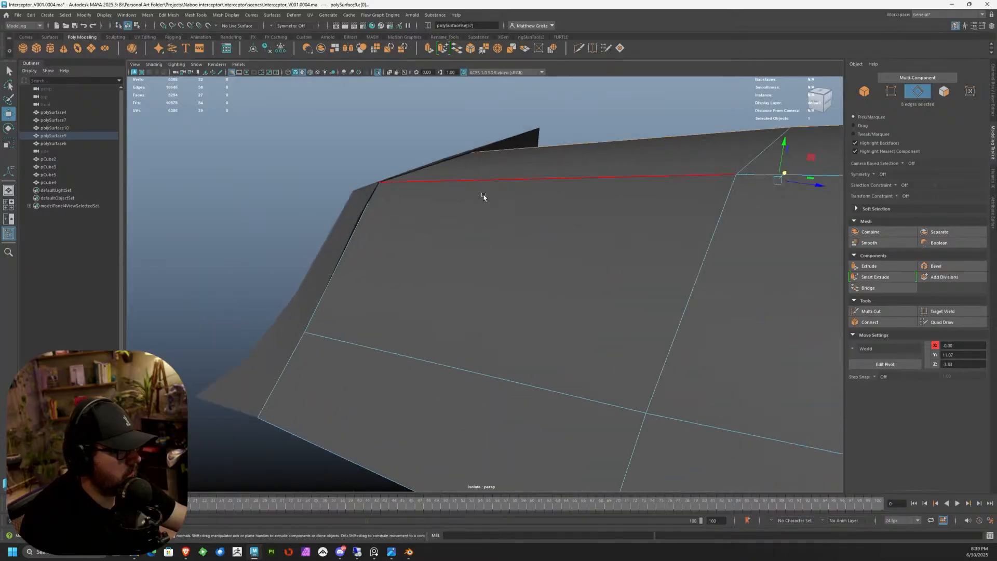
click(785, 141)
alt+drag(545, 234, 441, 209)
right_drag(395, 227, 399, 252)
click(416, 244)
shift+click(587, 359)
alt+drag(587, 359, 562, 380)
drag(552, 275, 554, 283)
alt+drag(555, 289, 561, 257)
alt+drag(526, 378, 506, 391)
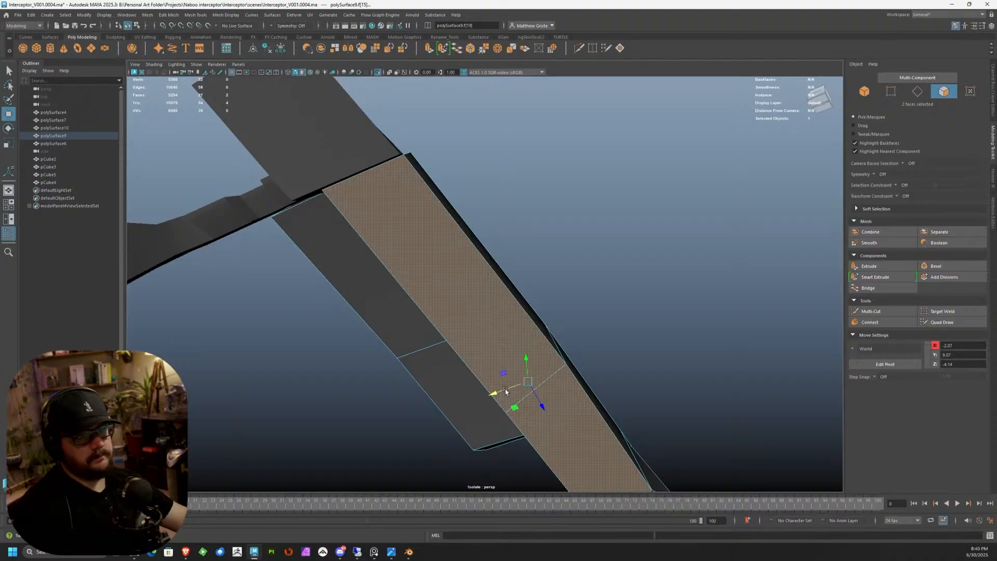
Step: Move the shell's lower front corner vertex along X and Y onto the arched frame's rear edge
alt+drag(409, 229, 383, 190)
right_click(382, 190)
right_drag(351, 193, 347, 192)
click(385, 147)
alt+drag(375, 151, 462, 148)
alt+drag(461, 148, 334, 222)
alt+drag(335, 223, 510, 341)
drag(516, 294, 505, 291)
drag(479, 247, 481, 238)
drag(512, 279, 506, 278)
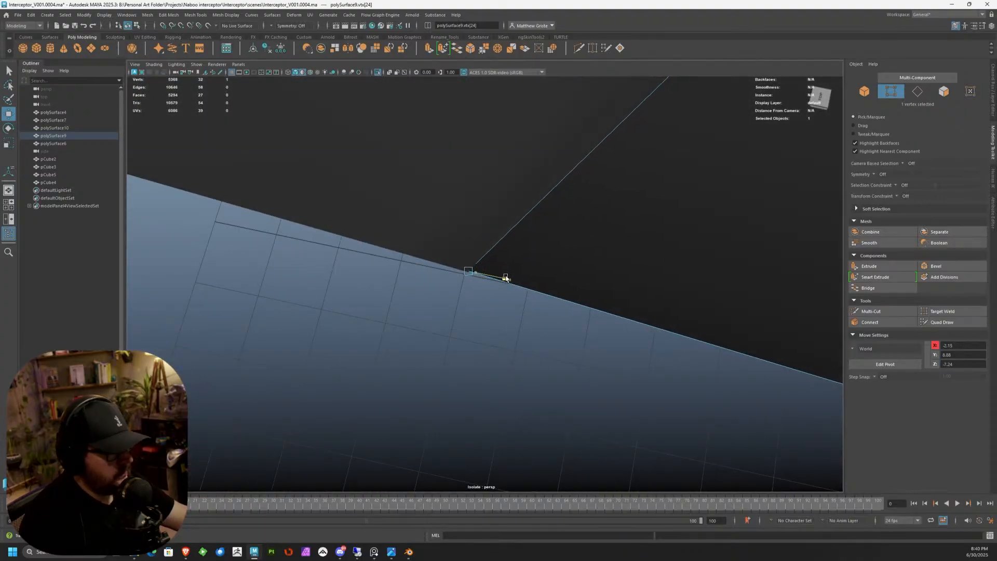
Step: Nudge the shell's front end along X above the lower corner to follow the frame
alt+drag(472, 236, 470, 200)
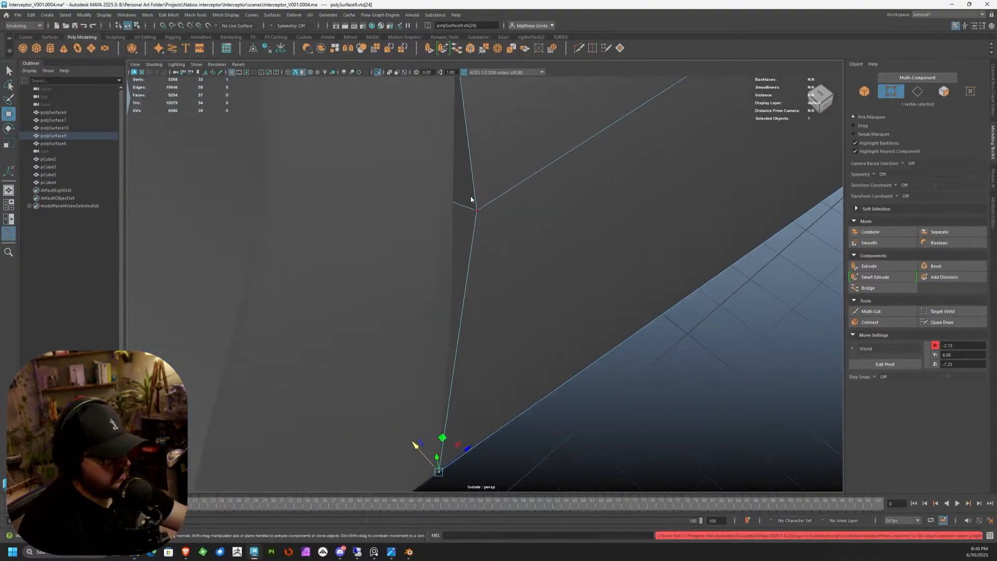
click(475, 203)
drag(386, 175, 356, 166)
scroll(384, 170, down, 5)
alt+drag(508, 178, 516, 251)
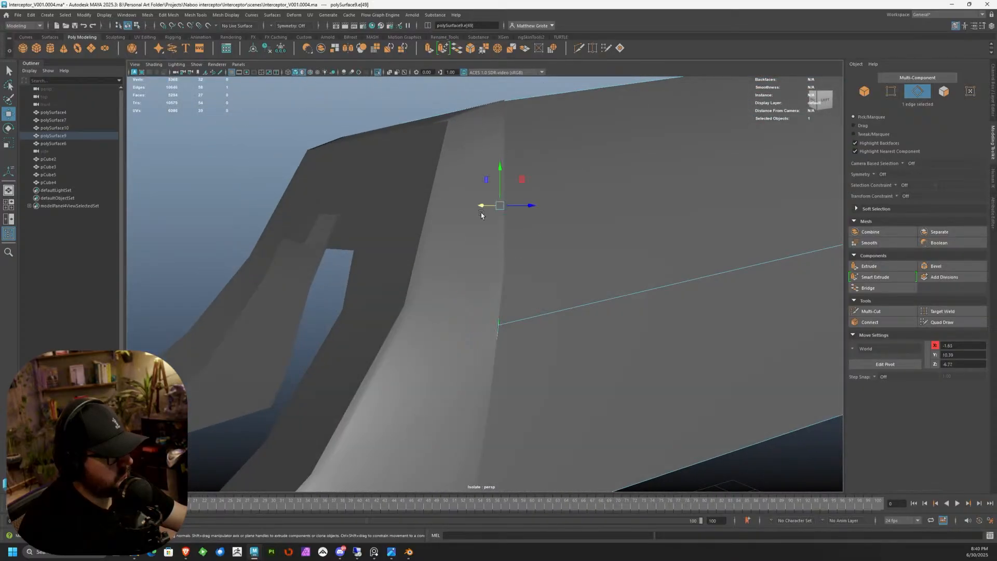
Step: Set the transform constraint to Edge and slide the shell's lengthwise side edge loop slightly upward
right_drag(453, 224, 487, 209)
click(488, 209)
shift+click(548, 213)
alt+drag(547, 213, 561, 245)
alt+middle_drag(561, 246, 476, 255)
right_drag(550, 267, 550, 244)
double_click(550, 274)
click(897, 196)
click(917, 205)
drag(590, 224, 586, 195)
click(279, 262)
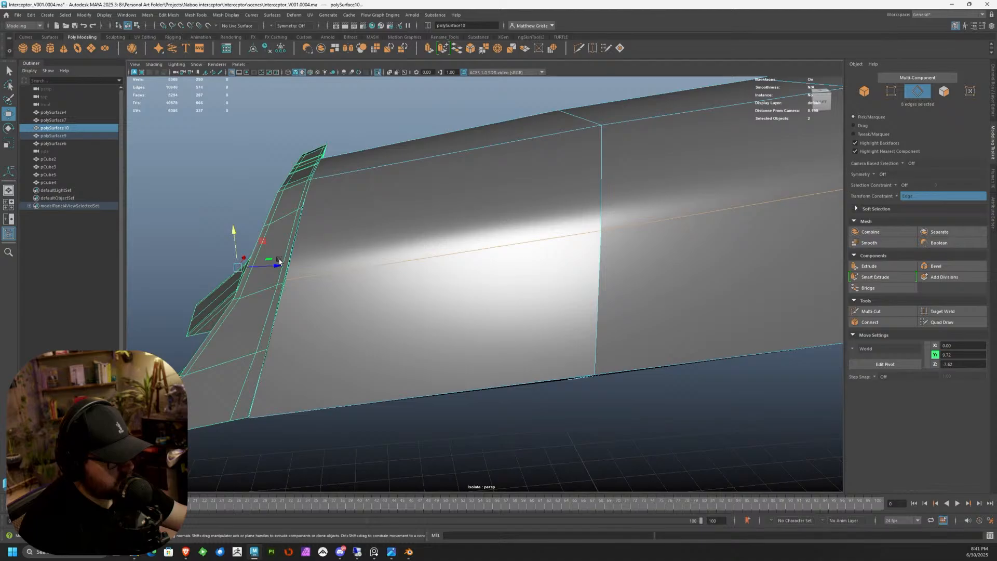
key(ctrl+z)
drag(588, 207, 585, 210)
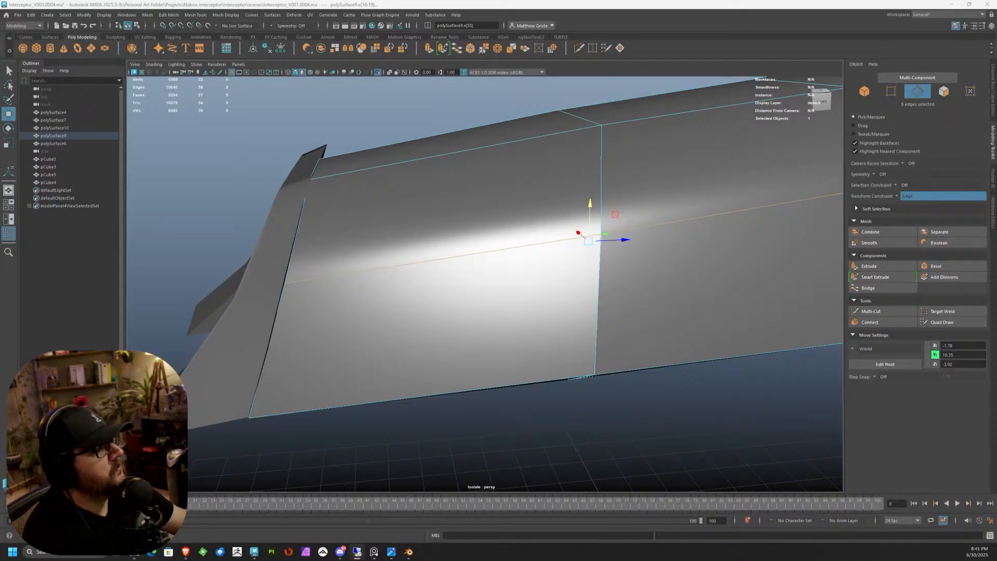
Step: Return to object selection, check the shell's shading, and turn on wireframe on shaded
alt+drag(310, 249, 350, 218)
click(359, 248)
right_drag(350, 218, 381, 198)
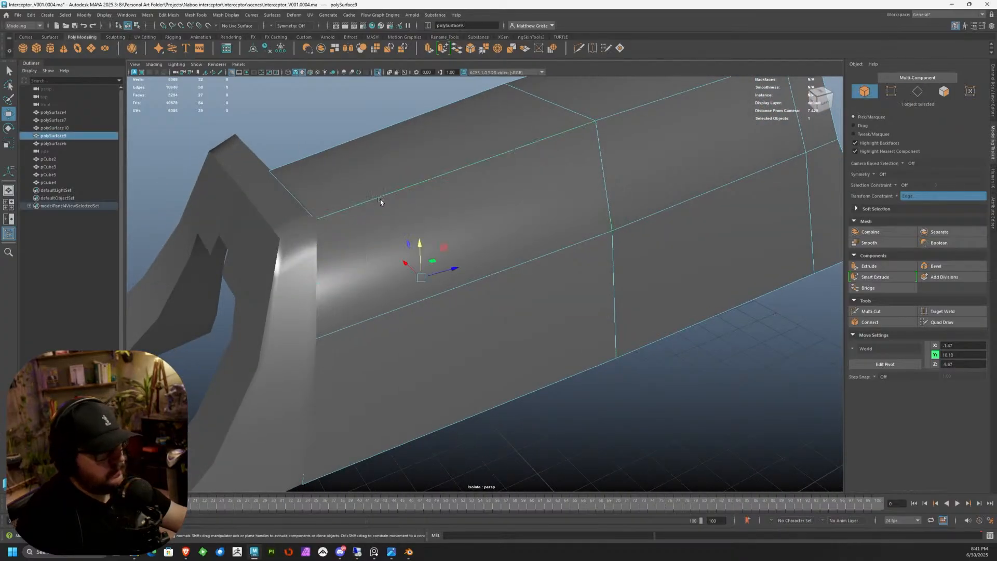
alt+drag(382, 200, 300, 212)
click(334, 223)
click(380, 224)
click(319, 227)
click(363, 221)
click(337, 223)
alt+drag(338, 220, 404, 214)
click(404, 215)
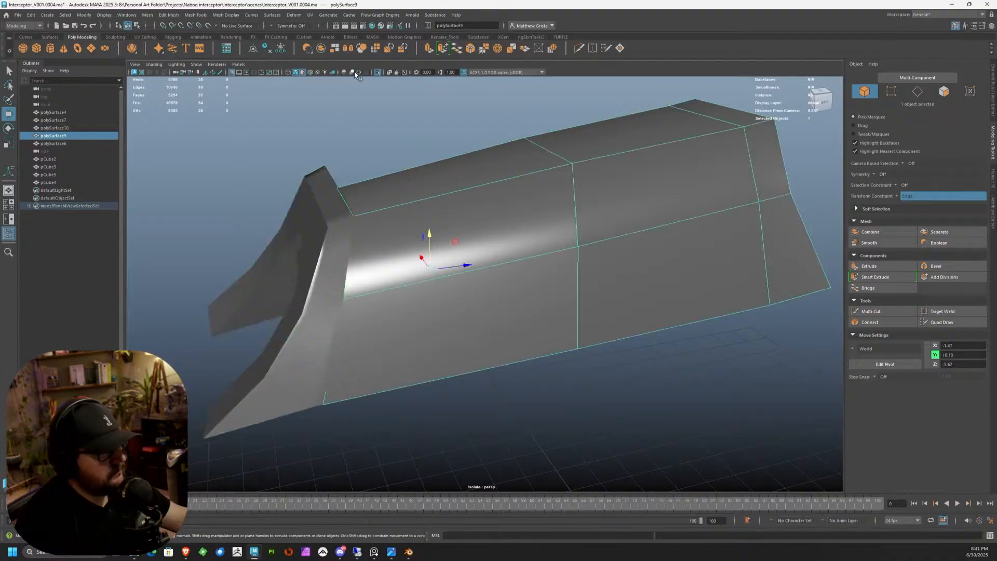
click(310, 74)
mouse_move(470, 311)
alt+mouse_down()
mouse_move(519, 373)
mouse_move(492, 370)
mouse_move(430, 291)
mouse_move(421, 318)
alt+mouse_up()
Step: Turn the transform constraint off and move the side edge loop's front vertex along X and Y against the frame
click(519, 374)
scroll(420, 314, up, 3)
click(405, 252)
alt+drag(382, 238, 437, 250)
right_drag(423, 220, 386, 220)
click(420, 204)
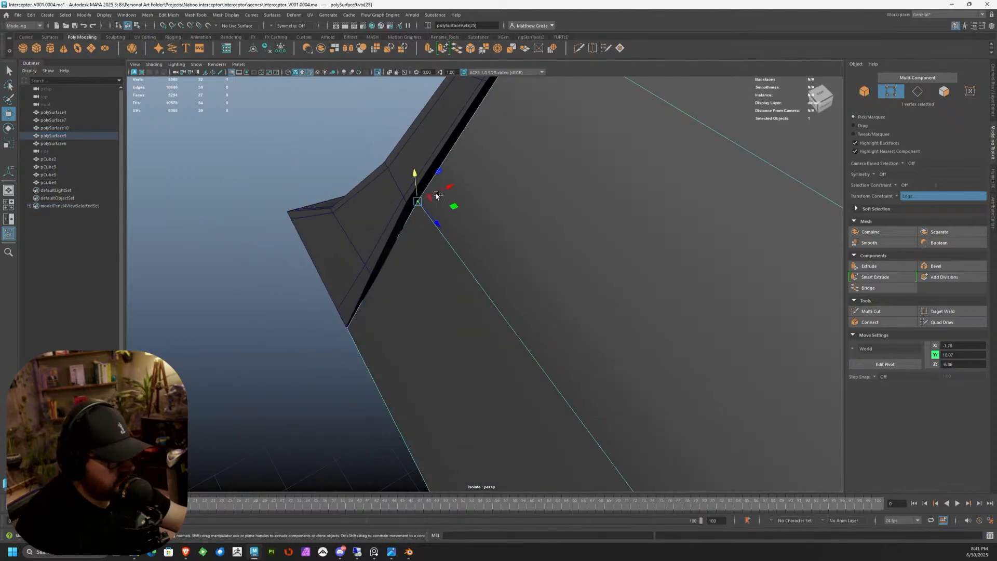
click(446, 188)
alt+drag(447, 188, 446, 173)
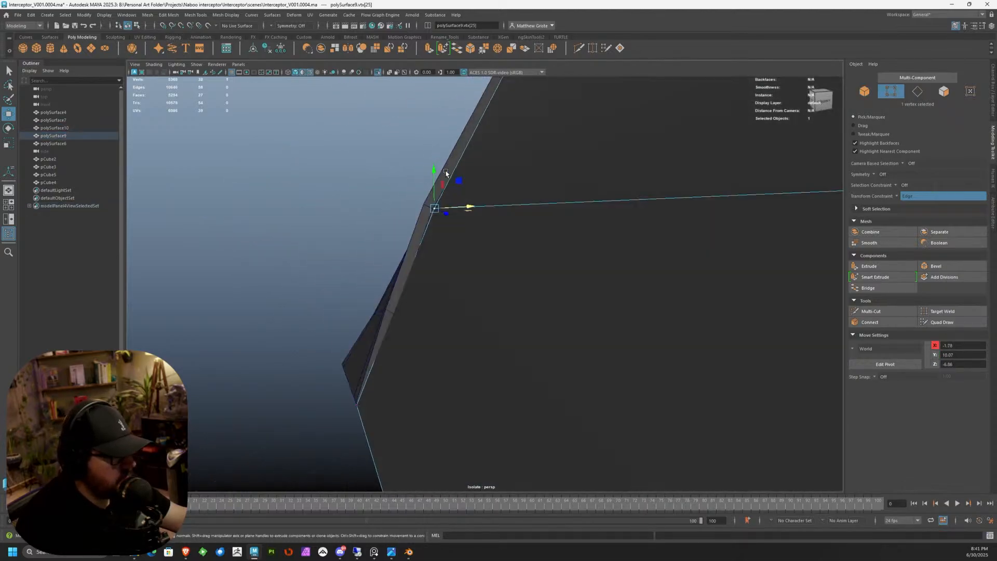
click(903, 196)
click(908, 197)
drag(474, 209, 390, 296)
drag(416, 209, 505, 218)
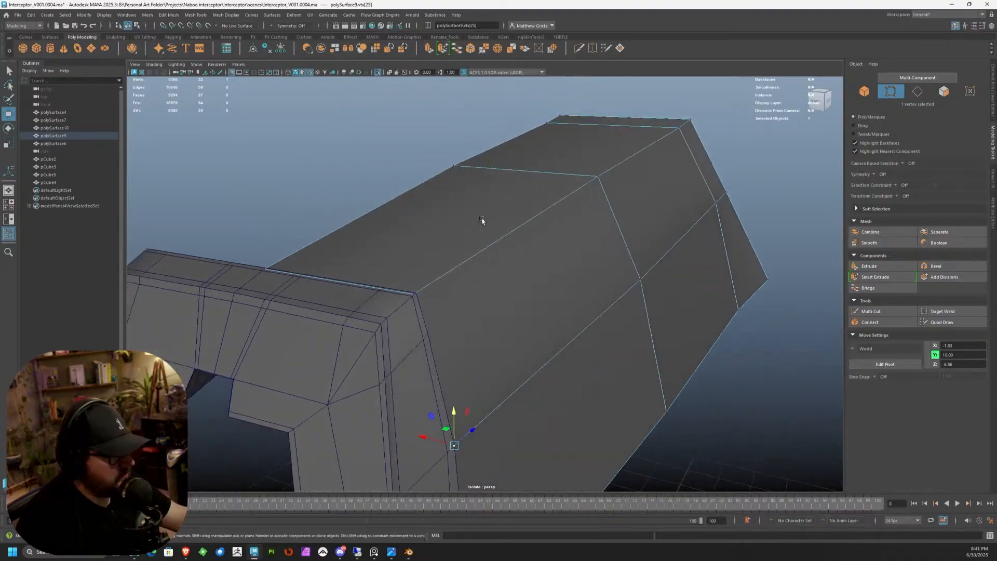
Step: Insert lengthwise edge loops on both sides of the shell's upper corner and across its lower side with Multi-Cut
click(890, 314)
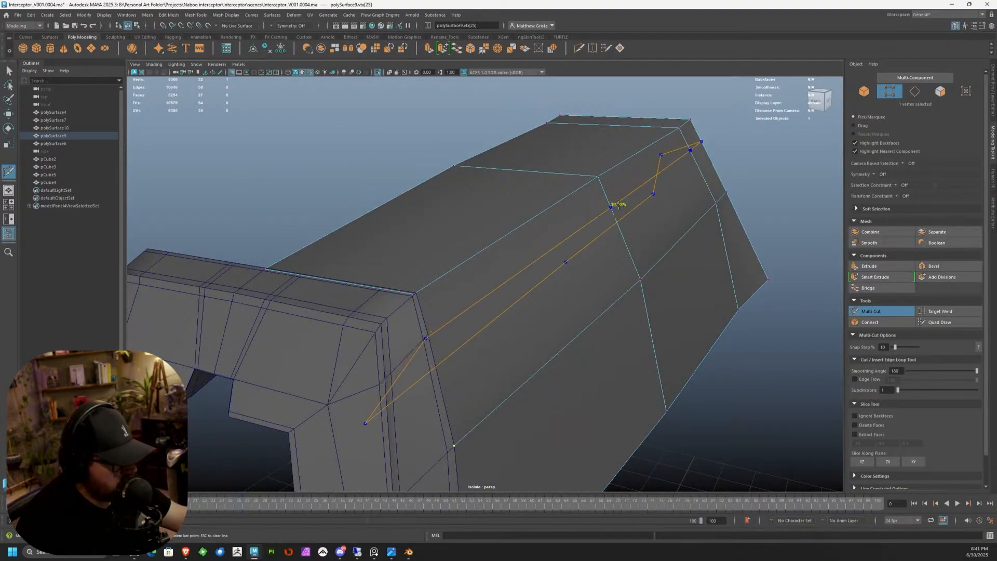
ctrl+click(618, 203)
alt+drag(498, 261, 404, 293)
ctrl+click(573, 237)
alt+drag(575, 235, 488, 334)
click(641, 227)
ctrl+click(608, 237)
scroll(605, 270, down, 3)
ctrl+click(714, 284)
scroll(714, 284, down, 4)
scroll(487, 335, up, 3)
click(486, 240)
Step: Fit the front vertex of the new lower side loop against the arched frame by moving it slightly outward along X
alt+drag(499, 285, 434, 239)
key(q)
right_drag(441, 233, 443, 218)
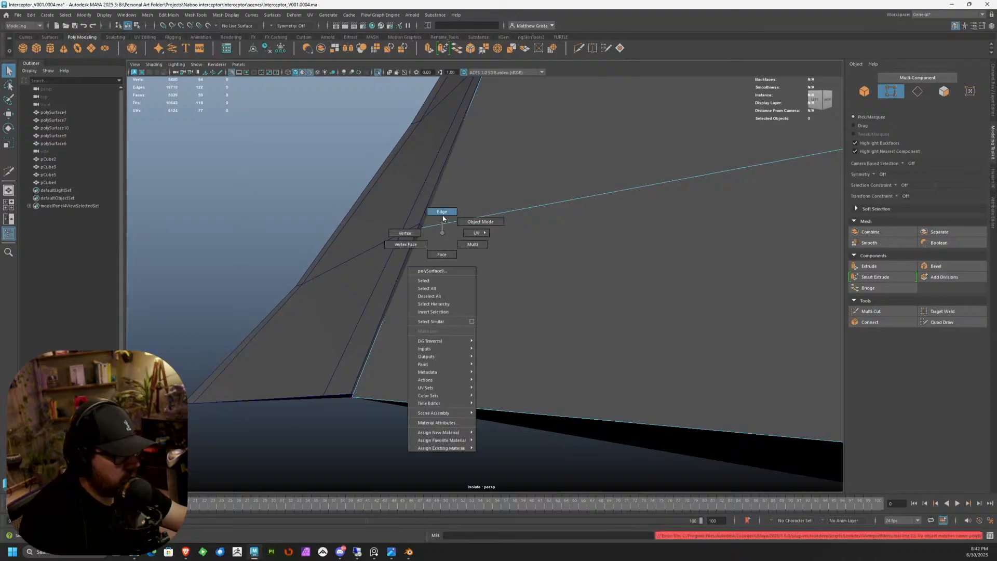
click(469, 224)
key(w)
alt+drag(584, 234, 546, 226)
right_drag(372, 263, 332, 263)
right_drag(380, 278, 398, 275)
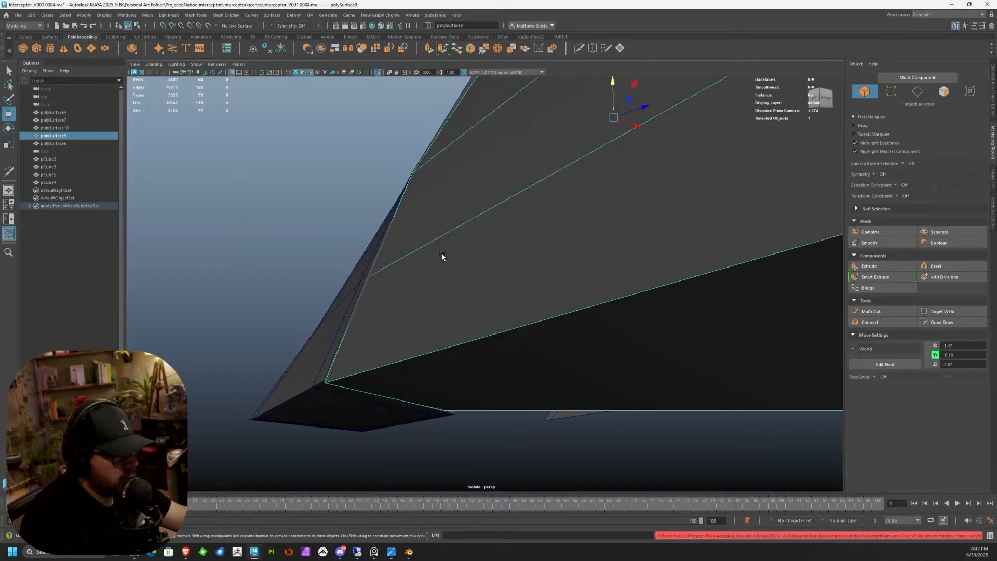
right_drag(439, 260, 407, 256)
click(370, 283)
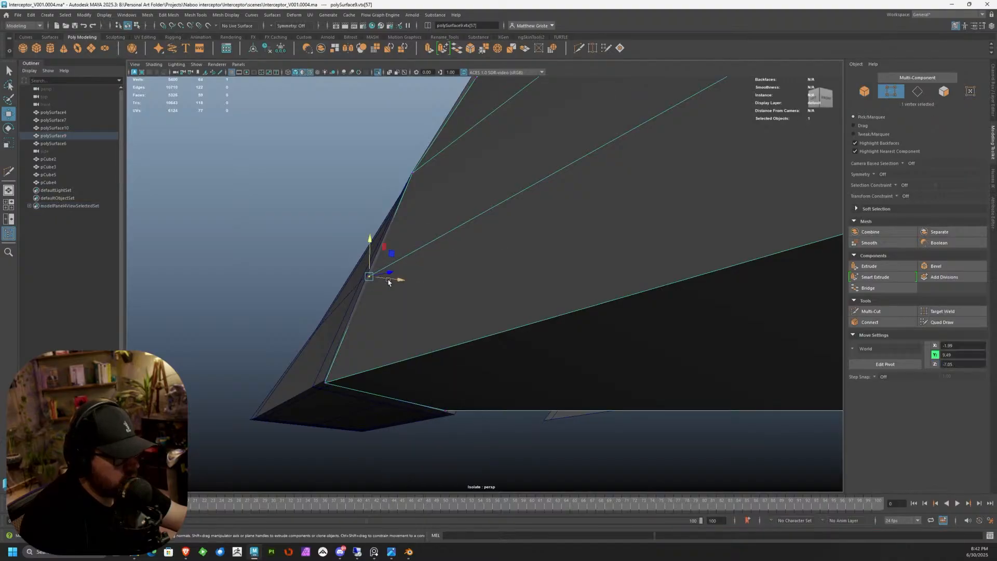
drag(387, 279, 388, 279)
scroll(372, 282, up, 3)
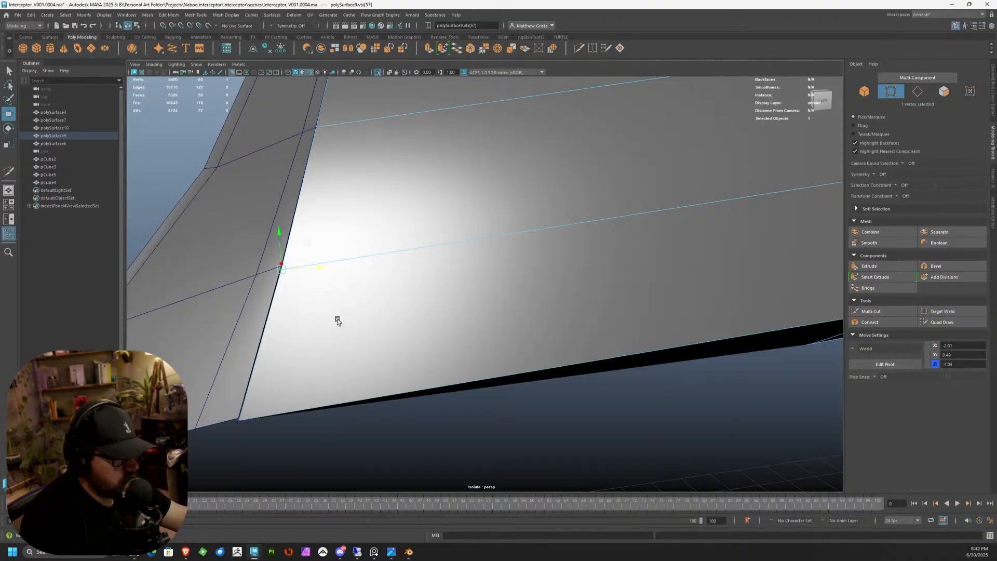
drag(238, 399, 236, 390)
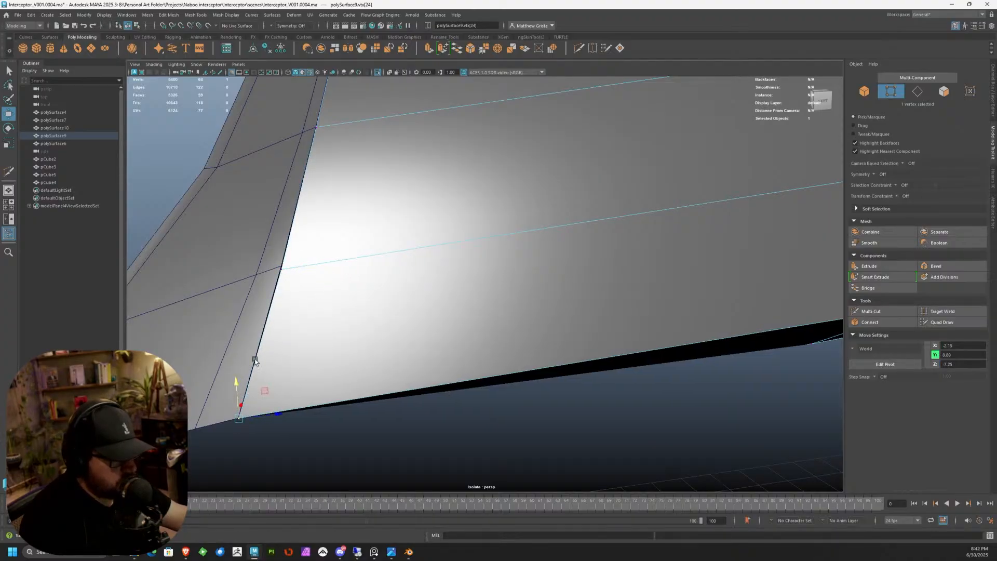
click(300, 266)
alt+middle_drag(333, 235, 339, 385)
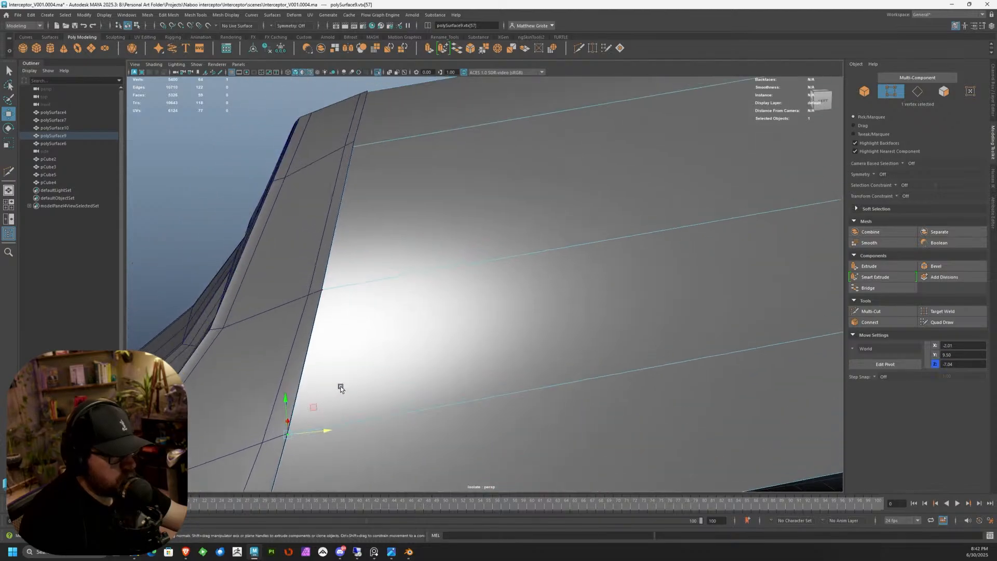
Step: Rotate the three vertices at the shell's front upper corner and move them along Z to match the frame's slope in the side view
scroll(381, 372, down, 6)
mouse_move(489, 303)
alt+mouse_down()
mouse_move(467, 275)
mouse_move(490, 293)
mouse_move(480, 301)
alt+mouse_up()
scroll(457, 296, up, 4)
drag(357, 227, 476, 345)
key(space)
key(space)
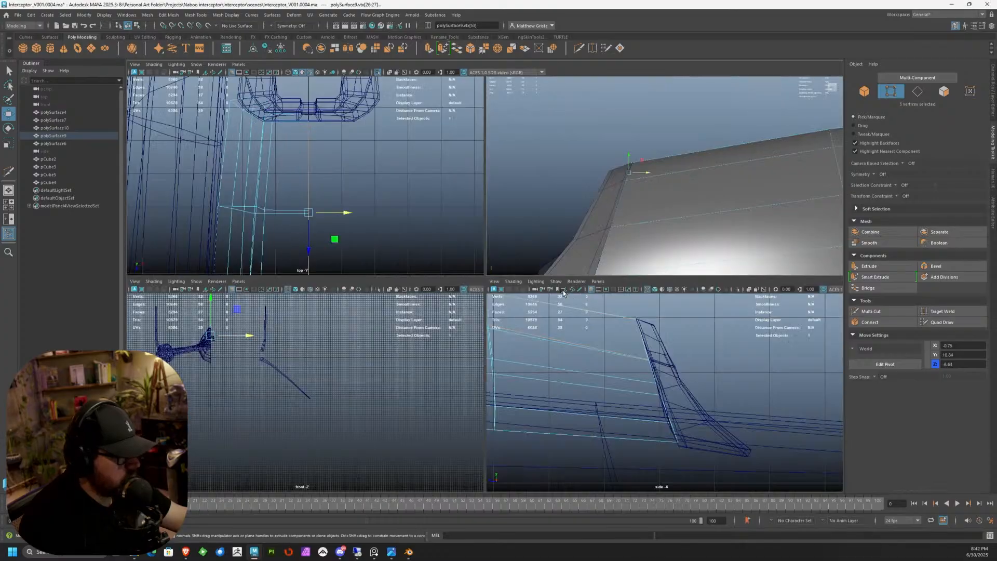
scroll(512, 280, up, 6)
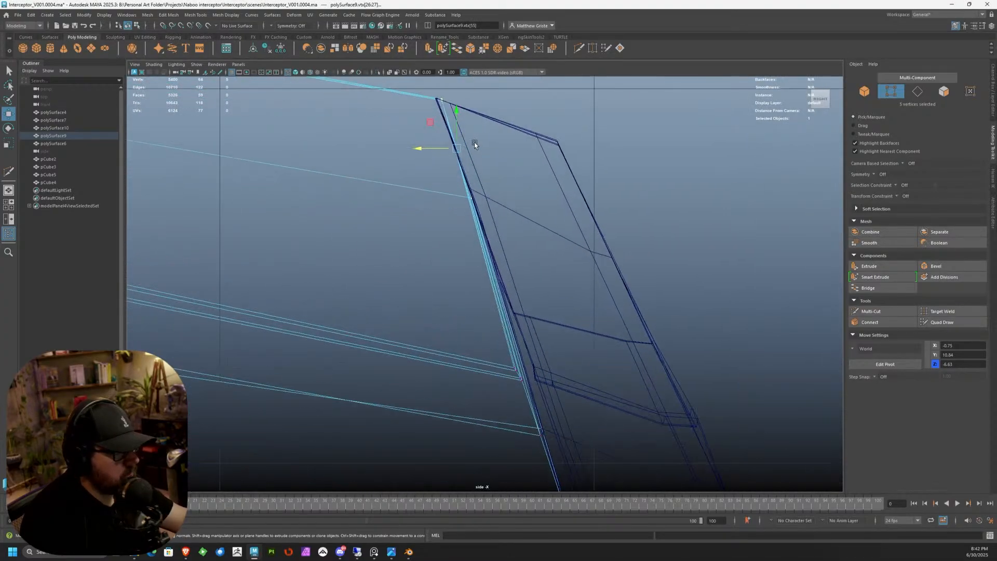
alt+middle_drag(473, 163, 462, 254)
scroll(461, 254, up, 4)
key(e)
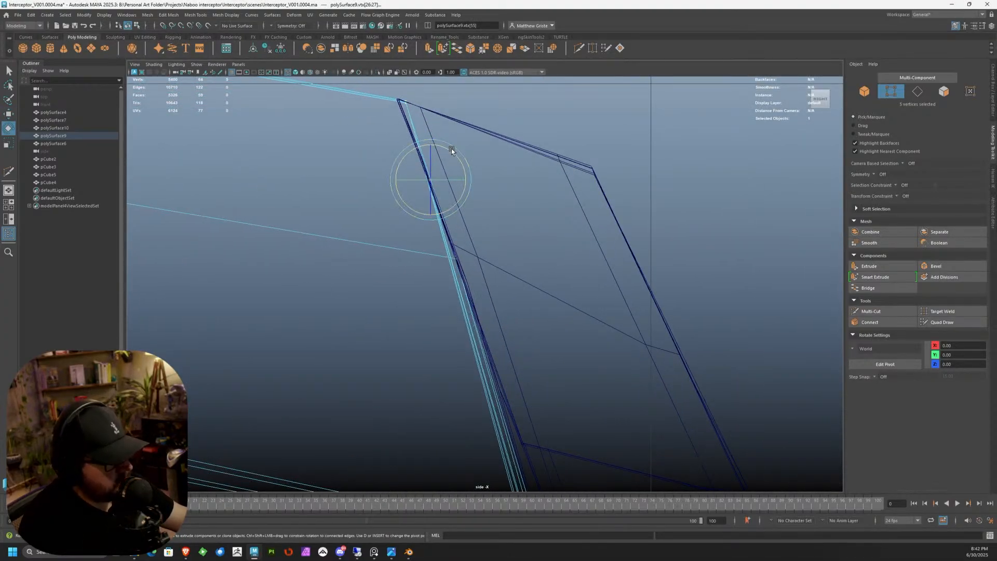
drag(451, 149, 450, 149)
key(w)
drag(413, 179, 400, 181)
drag(373, 92, 396, 106)
key(space)
key(space)
Step: Move the shell's front upper corner vertices outward along X to close the gap to the frame
alt+drag(516, 223, 515, 248)
drag(430, 174, 607, 293)
scroll(547, 253, up, 2)
drag(556, 206, 488, 167)
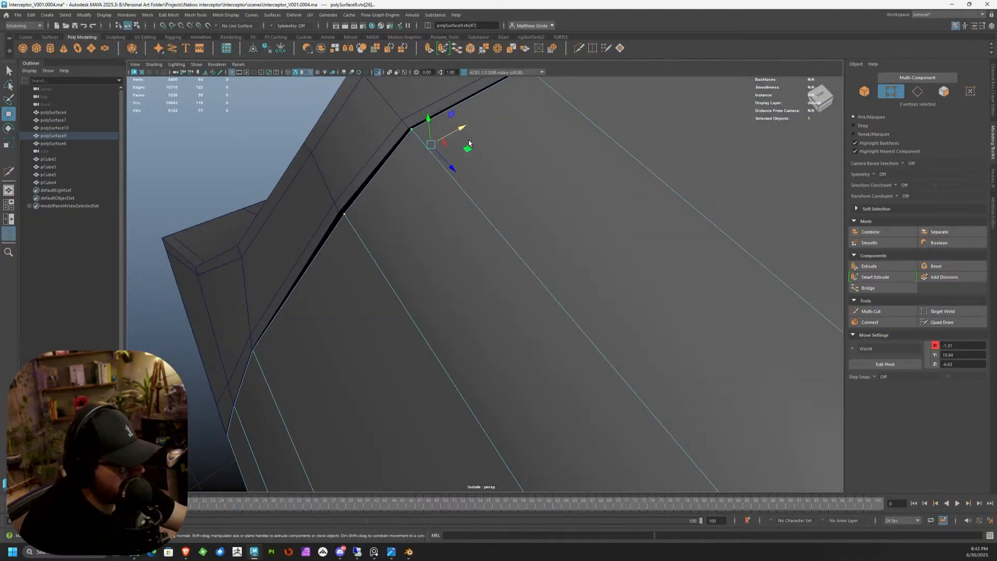
drag(461, 128, 426, 117)
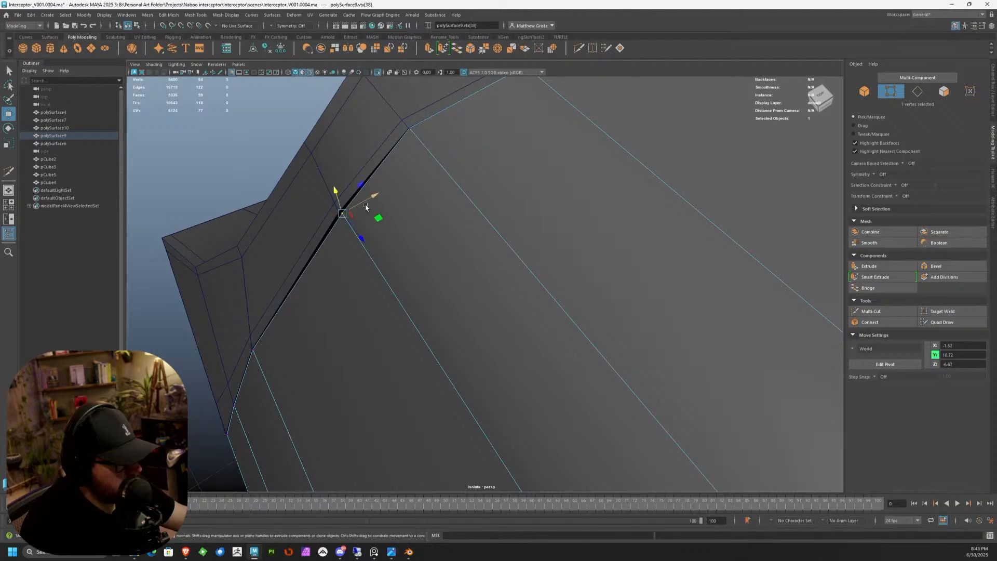
drag(369, 202, 334, 297)
right_drag(376, 270, 415, 255)
Step: Insert a crosswise edge loop close to the shell's front end with Multi-Cut
scroll(416, 254, down, 5)
alt+drag(416, 254, 498, 291)
click(883, 315)
scroll(640, 263, down, 6)
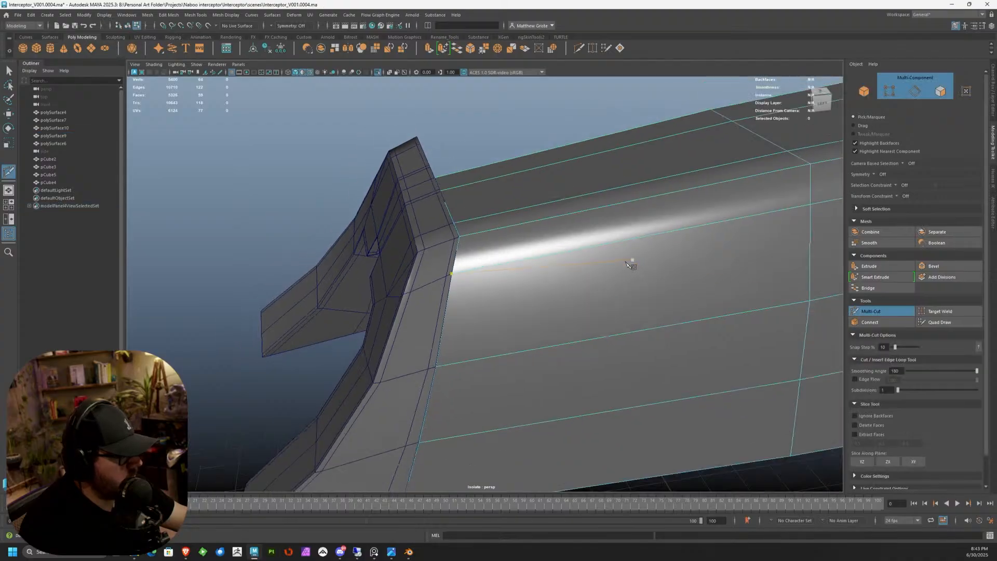
alt+drag(613, 281, 488, 271)
scroll(468, 260, up, 4)
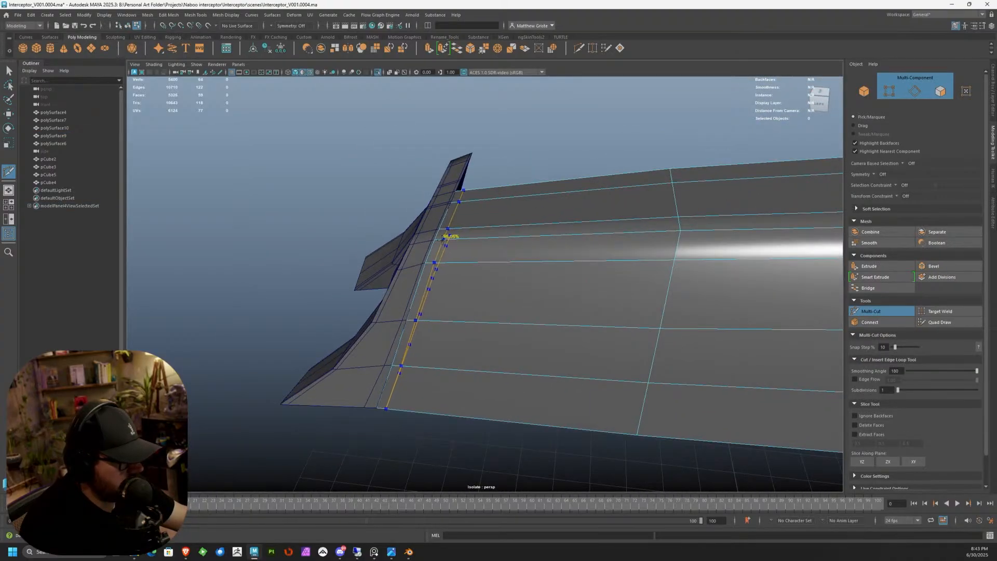
ctrl+click(440, 239)
scroll(572, 265, down, 4)
alt+drag(601, 272, 486, 266)
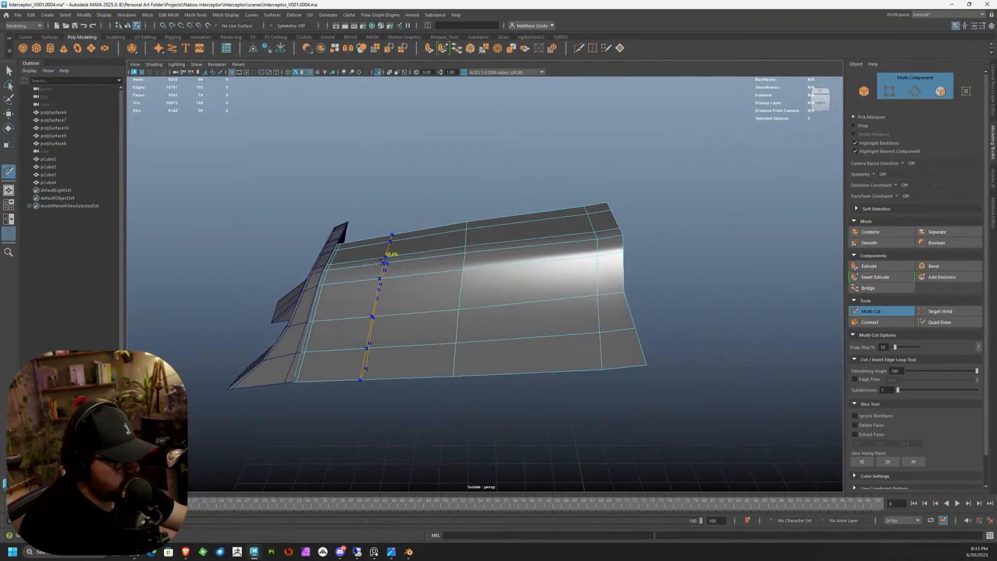
Step: Insert a crosswise edge loop through the shell's front section with Multi-Cut and check the shape in smooth preview
ctrl+click(390, 257)
alt+drag(524, 313, 577, 222)
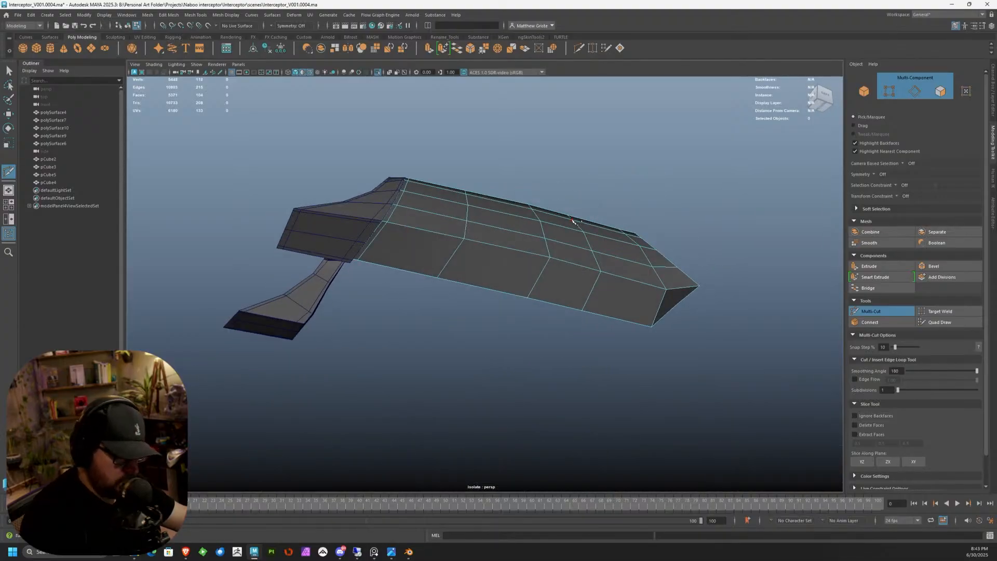
key(q)
key(3)
key(1)
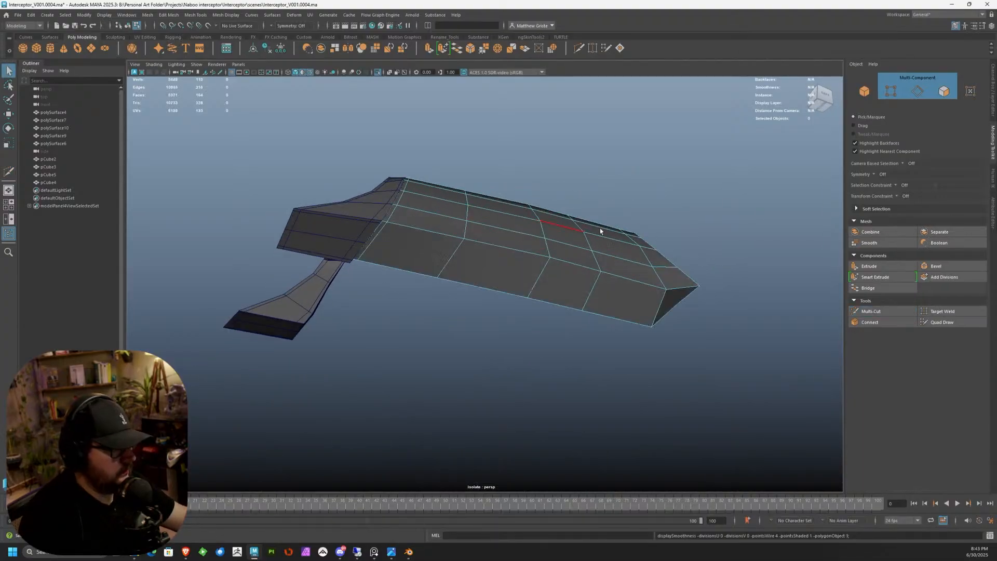
Step: Insert supporting edge loops around the shell's rear rim and along its lower border with Multi-Cut, then turn on its smooth preview
click(659, 241)
alt+drag(660, 241, 622, 263)
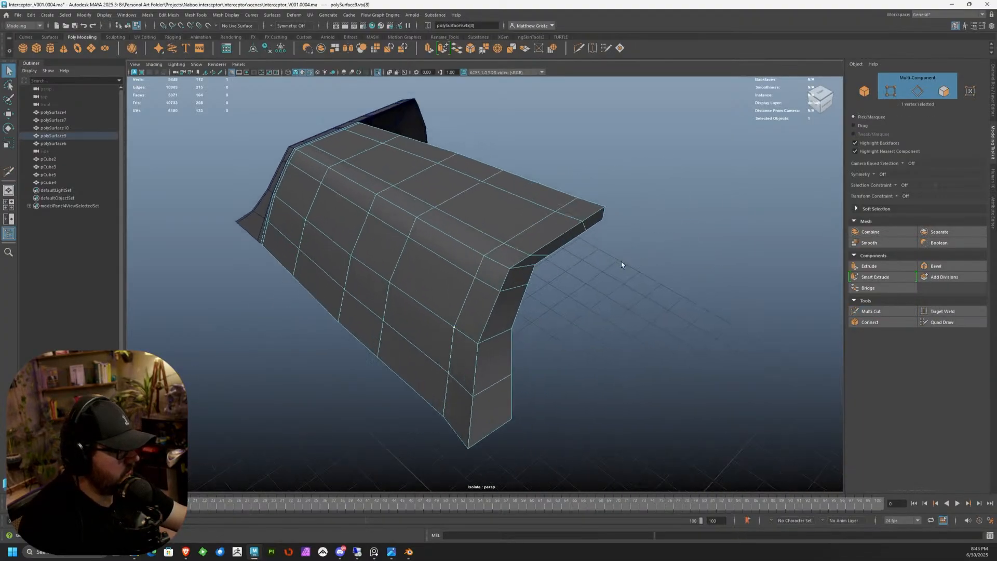
click(865, 311)
scroll(519, 245, up, 5)
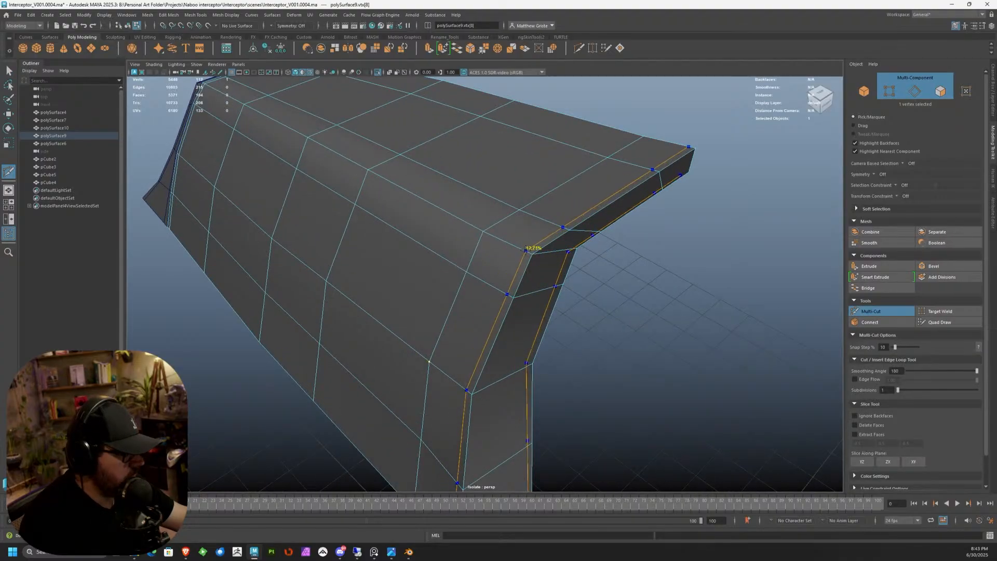
ctrl+click(526, 250)
ctrl+click(555, 284)
alt+drag(572, 334, 558, 311)
ctrl+click(415, 243)
alt+drag(415, 243, 741, 397)
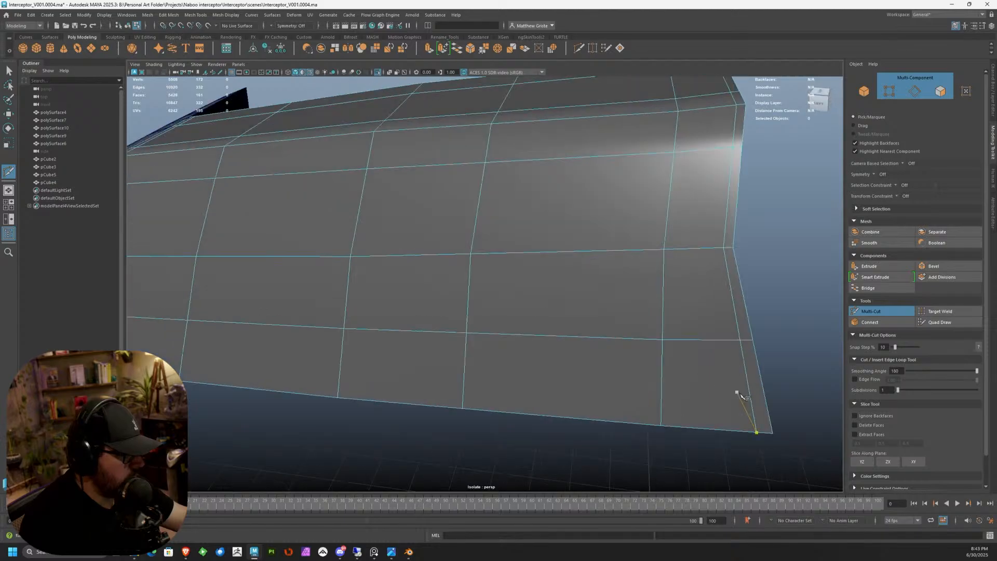
alt+drag(674, 377, 497, 307)
key(q)
key(3)
Step: Turn on smooth preview for the arched frame and inspect its joint with the shell
right_drag(398, 185, 447, 172)
click(565, 199)
alt+drag(565, 200, 609, 252)
scroll(610, 252, up, 1)
click(463, 243)
key(3)
click(591, 367)
alt+drag(592, 367, 521, 363)
scroll(521, 363, up, 3)
click(310, 72)
mouse_move(404, 144)
alt+mouse_down()
mouse_move(396, 109)
mouse_move(370, 103)
mouse_move(344, 135)
alt+mouse_up()
alt+drag(337, 243, 403, 284)
Step: Insert supporting edge loops close to the lower ends of both arched frame legs with Multi-Cut and preview the frame smoothed
click(374, 338)
scroll(402, 362, up, 2)
alt+drag(353, 239, 533, 268)
click(877, 310)
alt+drag(727, 322, 548, 290)
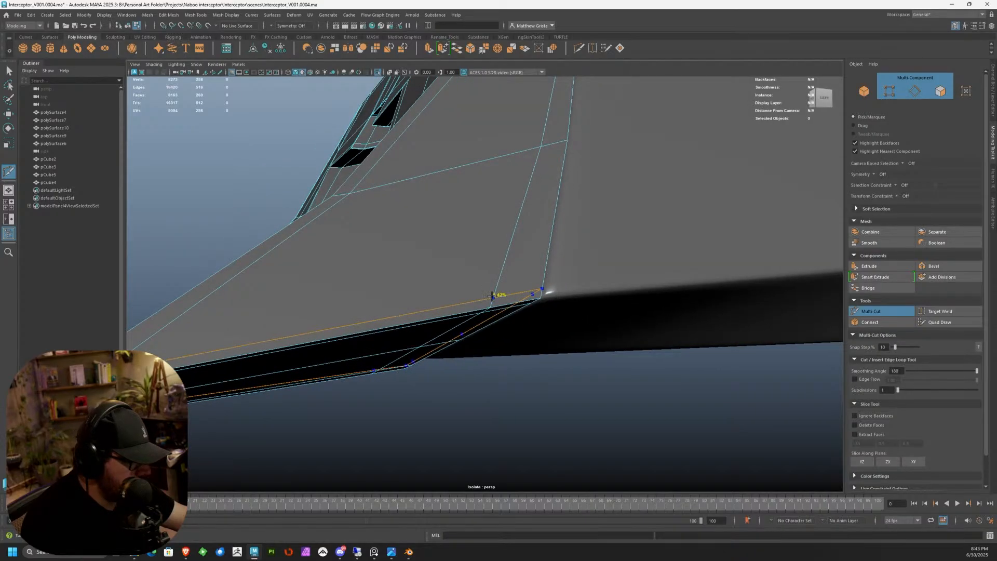
ctrl+click(492, 296)
scroll(441, 314, down, 5)
alt+drag(405, 325, 550, 330)
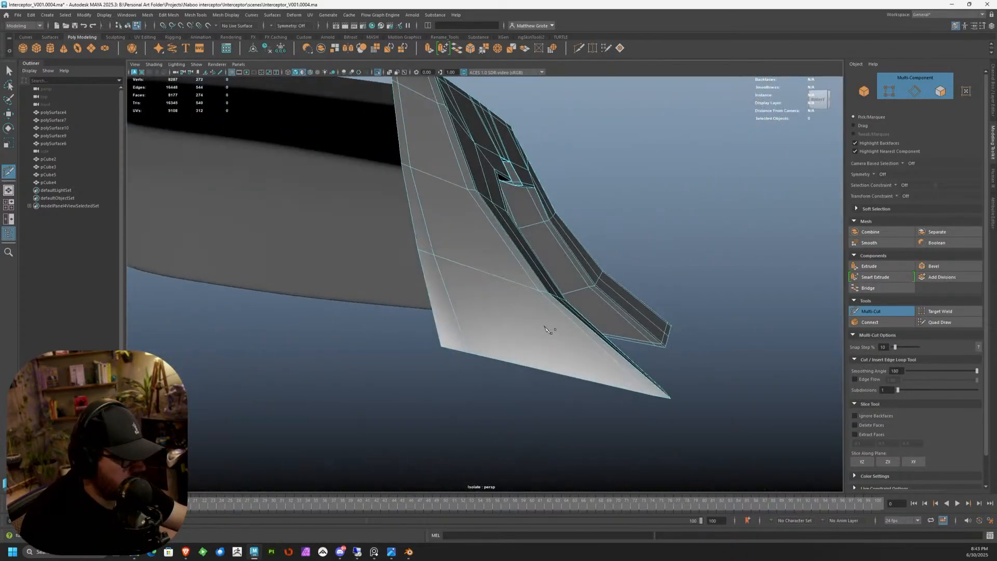
click(468, 353)
scroll(444, 348, up, 4)
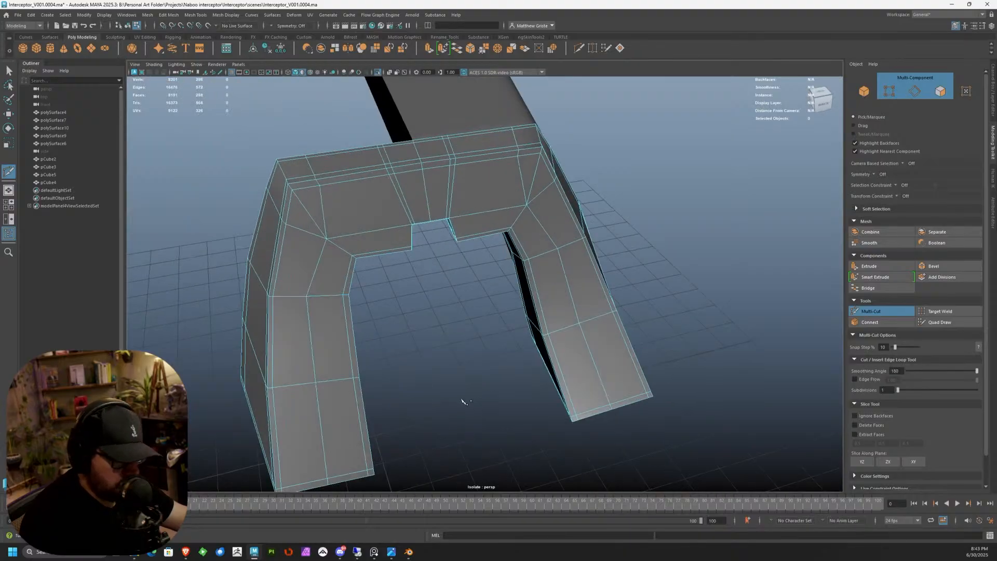
key(q)
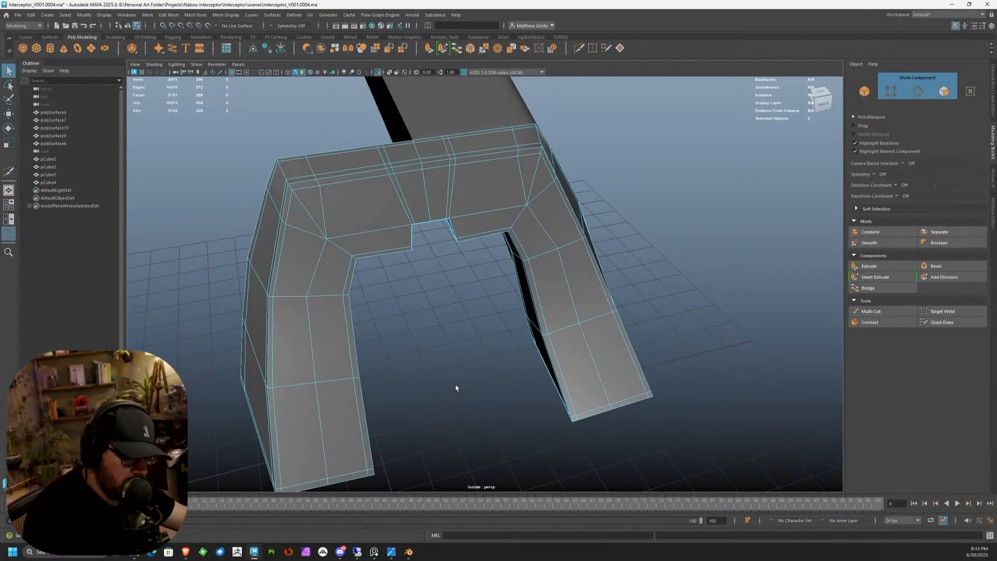
key(3)
Step: Insert another supporting edge loop beside the existing one near the shell's front end with Multi-Cut
right_drag(440, 209, 482, 186)
alt+drag(670, 286, 553, 253)
click(552, 251)
scroll(506, 223, down, 5)
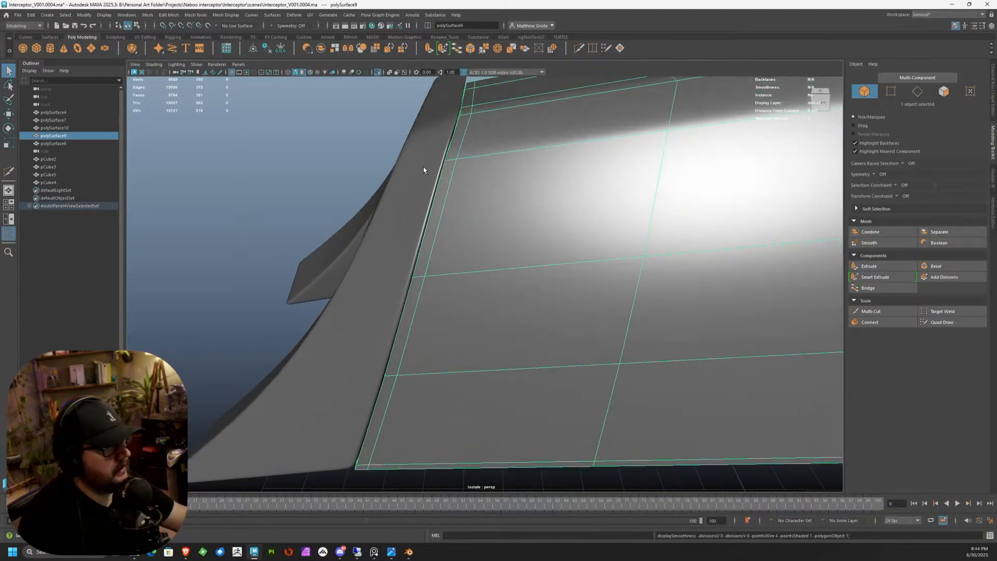
mouse_move(487, 114)
alt+mouse_down()
mouse_move(490, 134)
mouse_move(534, 130)
mouse_move(492, 124)
alt+mouse_up()
click(874, 312)
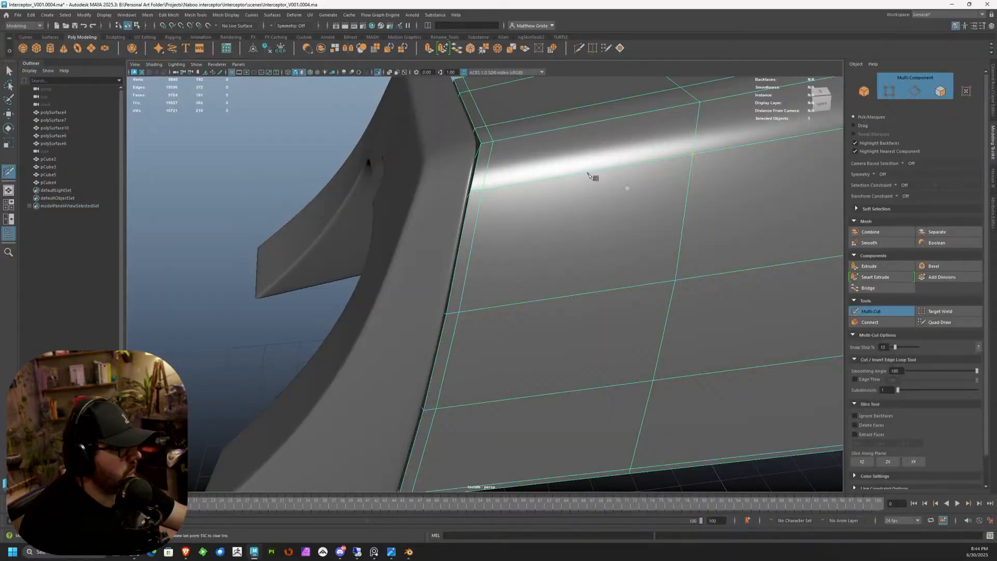
ctrl+click(506, 136)
key(q)
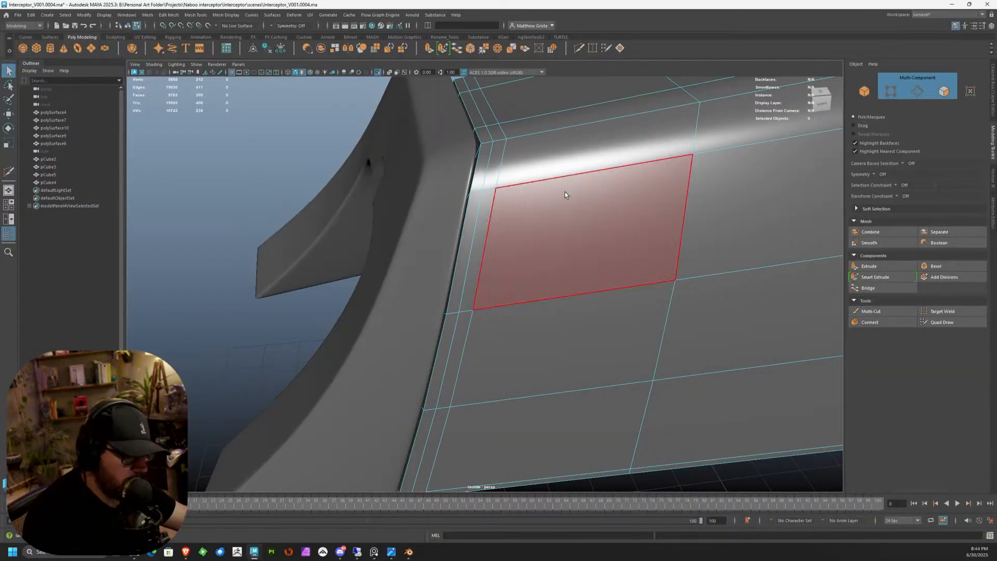
Step: Set the transform constraint to Edge Slide and slide the shell's front supporting loop closer to the frame joint
right_drag(539, 175, 493, 122)
click(898, 198)
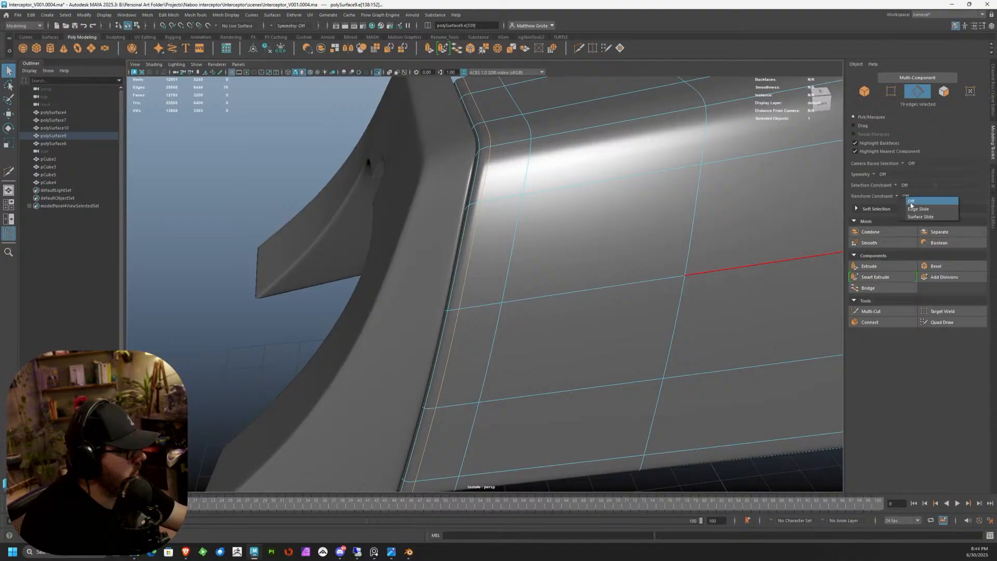
click(917, 208)
key(w)
drag(471, 279, 462, 281)
right_drag(490, 245, 526, 233)
scroll(573, 303, down, 6)
click(590, 387)
alt+drag(590, 387, 615, 376)
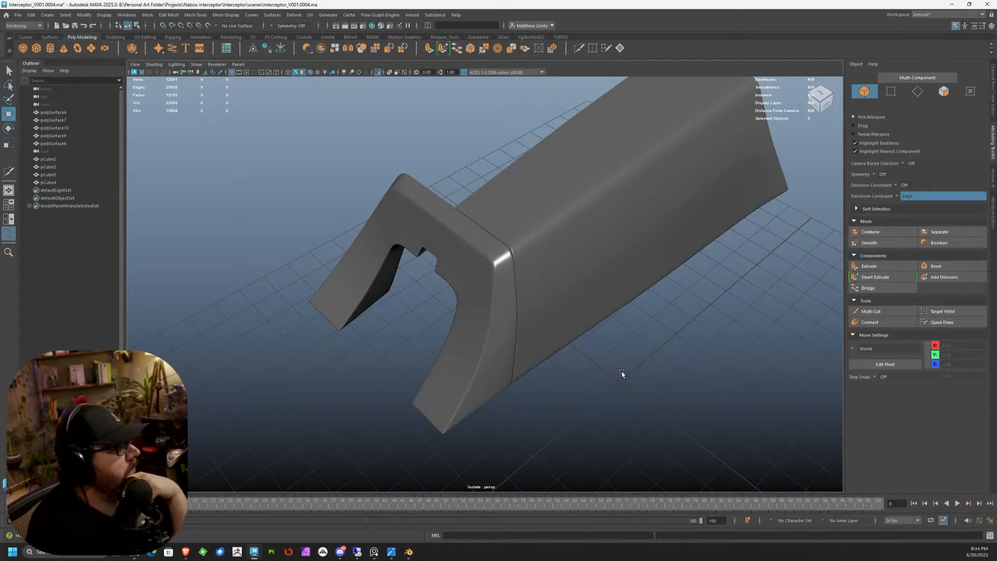
Step: Delete the faces of the arched frame on one side of its centre line, leaving only the half beside the shell
alt+drag(509, 283, 447, 257)
click(447, 257)
scroll(448, 256, up, 5)
right_drag(414, 242, 411, 264)
click(409, 259)
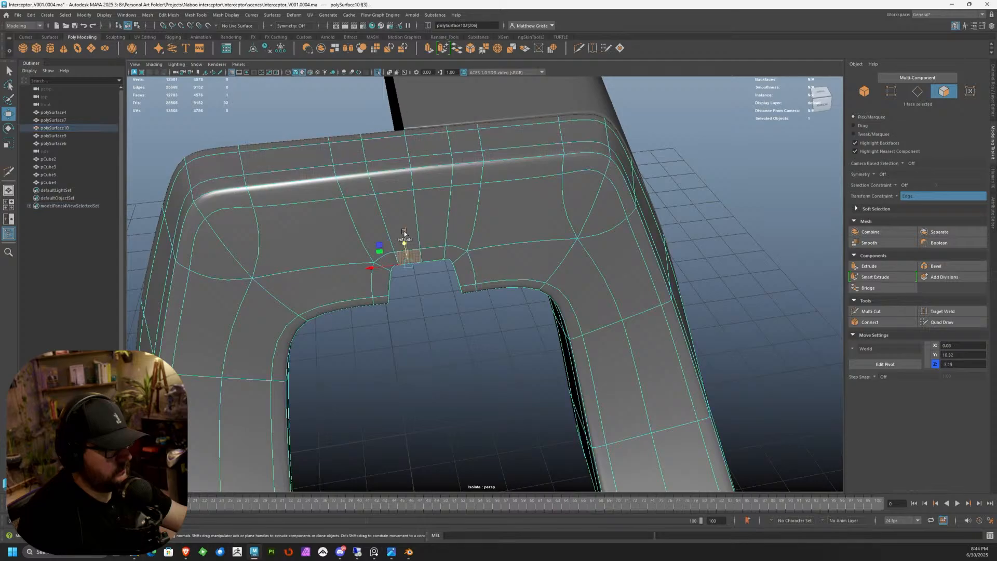
double_click(400, 222)
key(Delete)
Step: Mirror the remaining half of the arched frame across the centre line, adjusting the mirror options to rebuild the full arch
alt+drag(348, 219, 548, 180)
right_drag(547, 180, 573, 165)
click(574, 164)
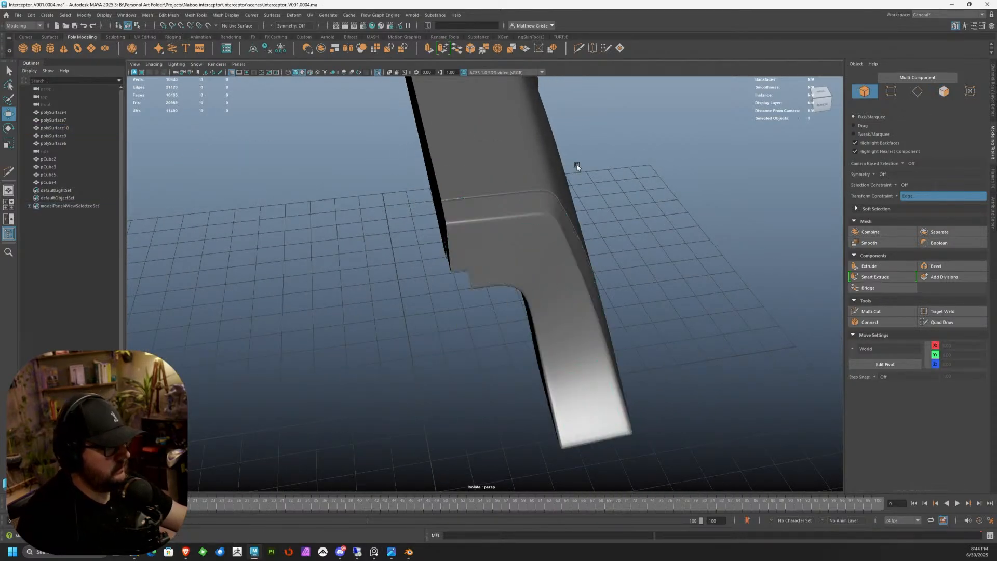
click(497, 227)
alt+drag(497, 227, 463, 210)
click(151, 18)
click(172, 148)
click(718, 300)
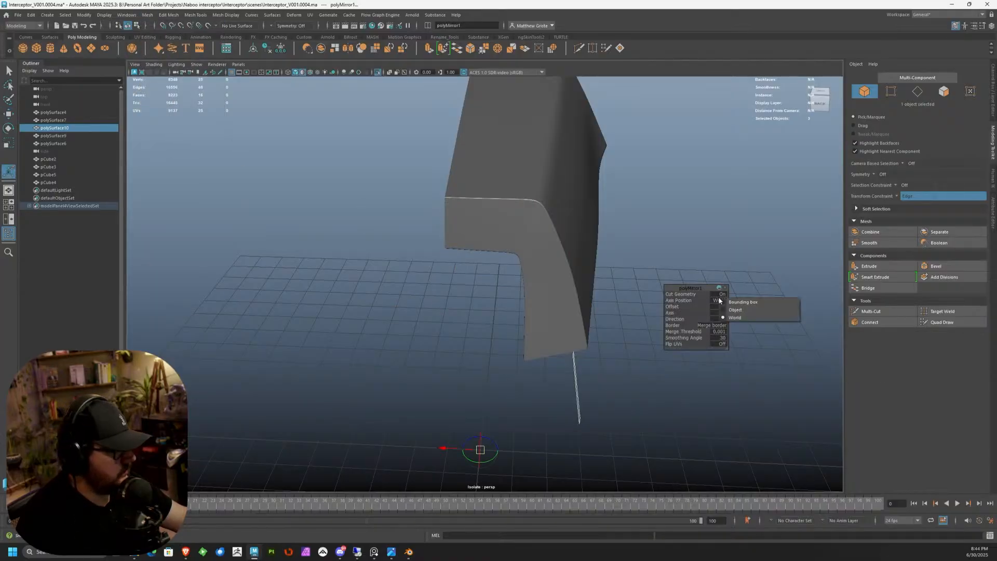
click(743, 302)
click(731, 326)
Step: Mirror the half shell across the centre line, adjusting the mirror options to complete the raised shell
right_drag(523, 178, 560, 167)
key(q)
click(550, 166)
key(g)
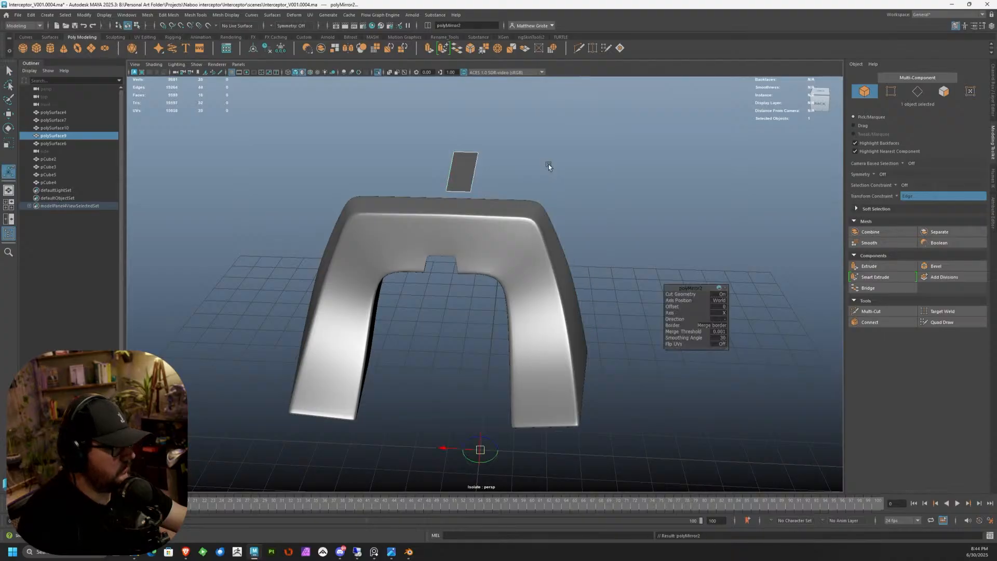
click(722, 300)
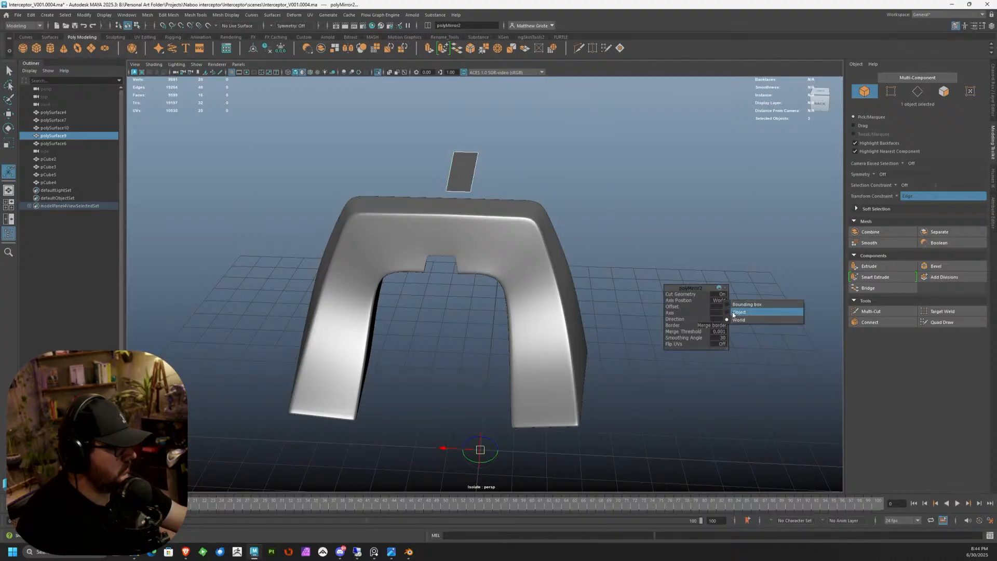
click(733, 305)
click(729, 319)
right_drag(512, 212, 550, 199)
key(q)
click(627, 203)
alt+drag(626, 203, 532, 221)
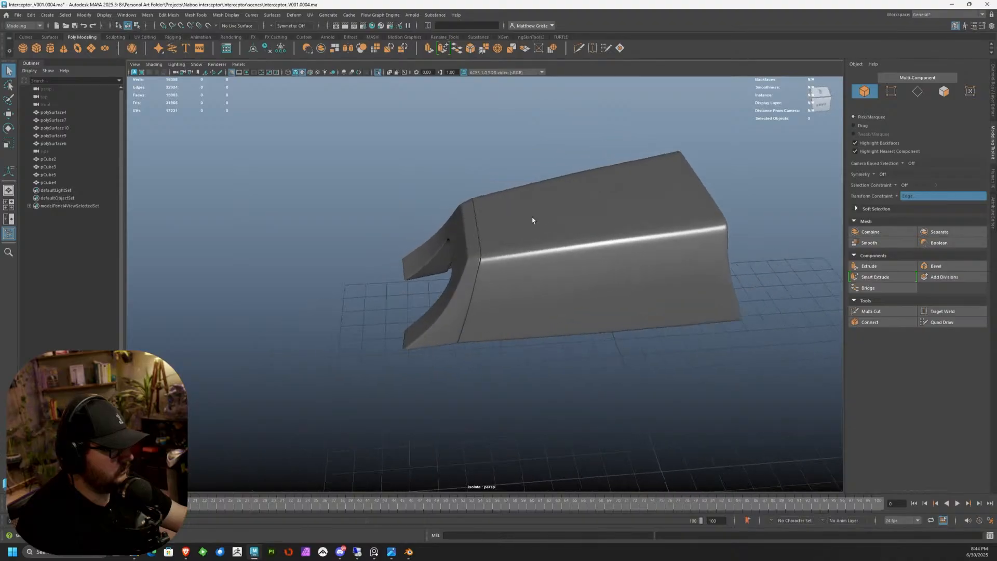
Step: Inspect the mirrored shell and frame, then turn off isolation to show the whole ship
click(531, 220)
alt+right_drag(532, 220, 505, 223)
alt+drag(505, 224, 571, 254)
click(571, 255)
alt+right_drag(571, 254, 584, 316)
alt+drag(585, 317, 660, 298)
click(197, 64)
click(291, 80)
Step: Turn the transform constraint off and move the upper vertices of the fuselage's inner wall to sit inside the raised shell
alt+drag(462, 178, 390, 216)
click(418, 253)
right_drag(389, 213, 365, 219)
drag(300, 164, 359, 227)
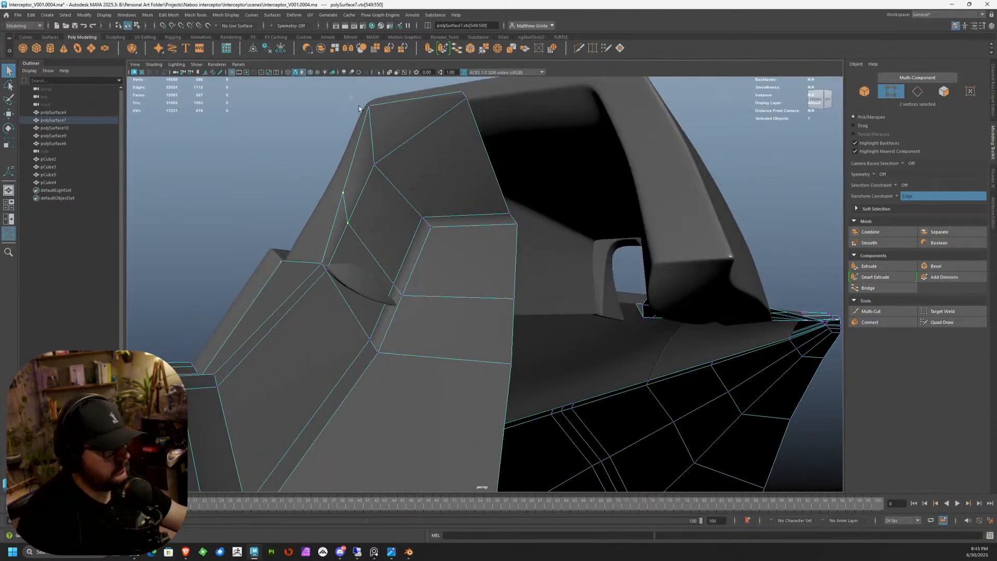
shift+drag(473, 113, 474, 113)
alt+drag(474, 113, 474, 176)
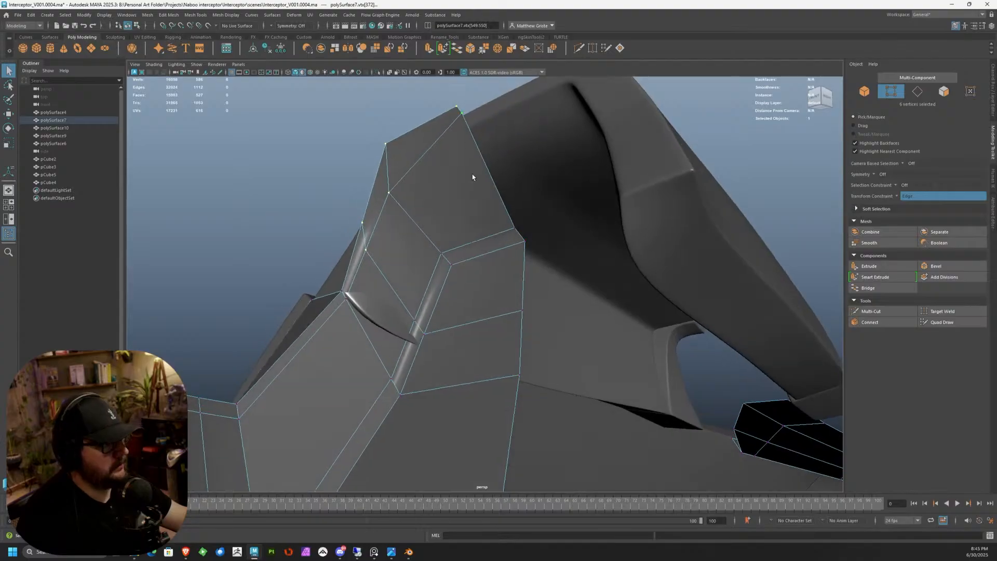
key(w)
drag(391, 172, 418, 181)
key(ctrl+z)
click(895, 197)
click(907, 201)
alt+drag(416, 181, 438, 183)
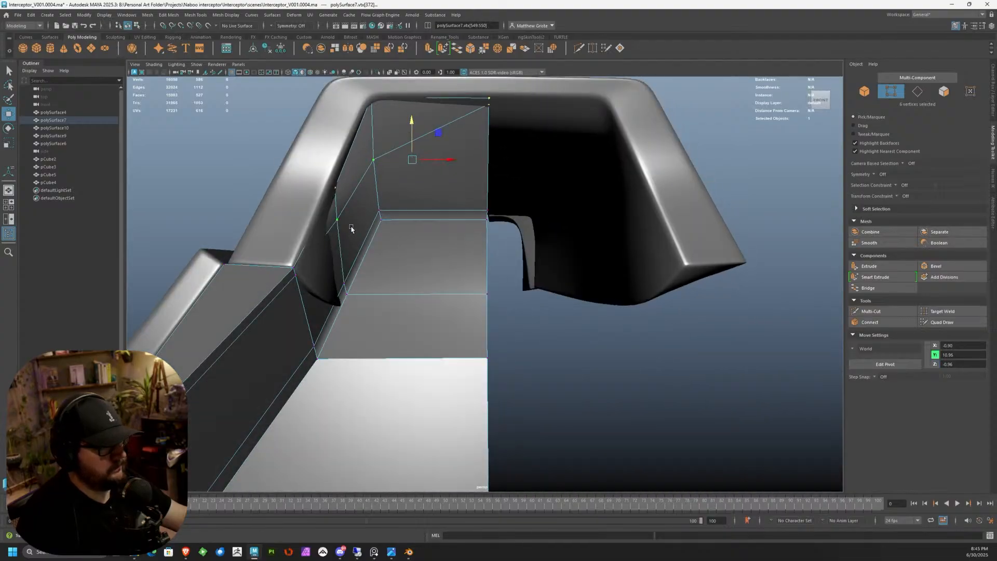
right_drag(363, 210, 392, 189)
Step: Switch to the reference board and examine the interceptor images for the cockpit, fuselage and nose shapes
scroll(447, 227, down, 5)
alt+drag(302, 223, 389, 304)
scroll(377, 311, down, 3)
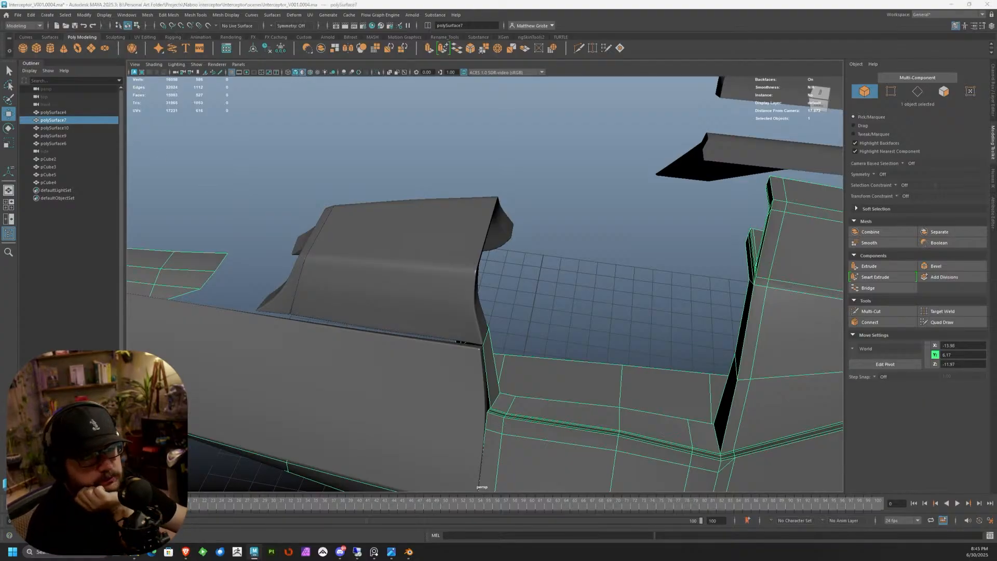
drag(0, 112, 479, 118)
double_click(479, 118)
scroll(462, 132, down, 10)
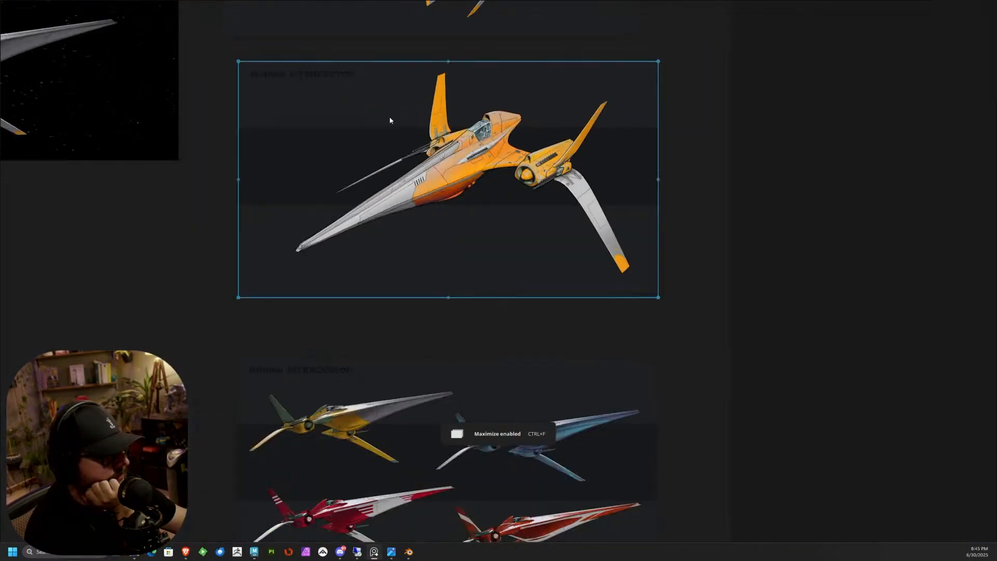
scroll(390, 120, up, 2)
middle_drag(396, 122, 674, 190)
scroll(467, 195, down, 2)
middle_drag(426, 197, 564, 231)
scroll(432, 212, up, 5)
middle_drag(270, 117, 466, 232)
scroll(441, 192, up, 1)
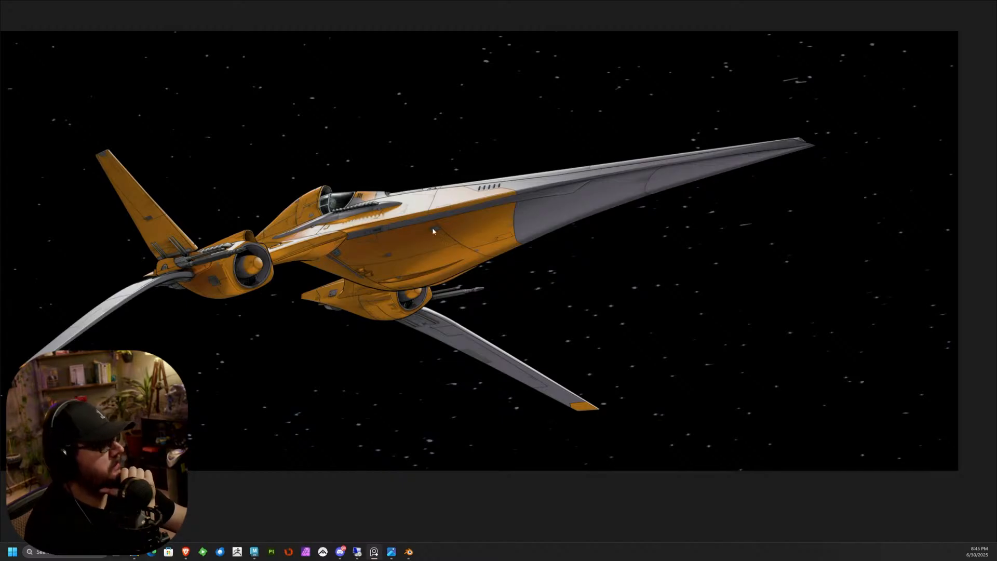
drag(405, 9, 0, 0)
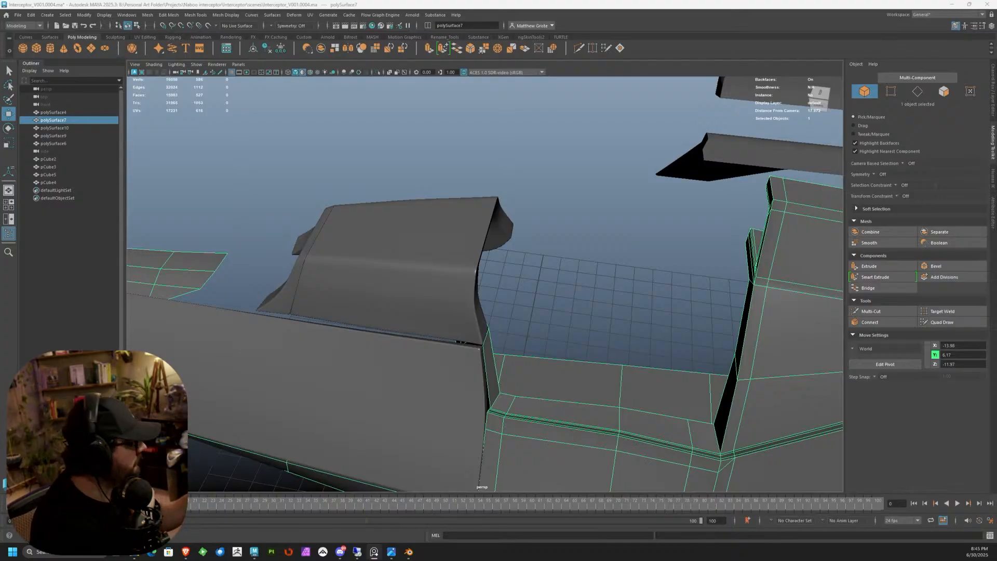
Step: Examine the joints between the raised shell, the side panels and the rear fuselage from several angles
alt+drag(334, 286, 400, 327)
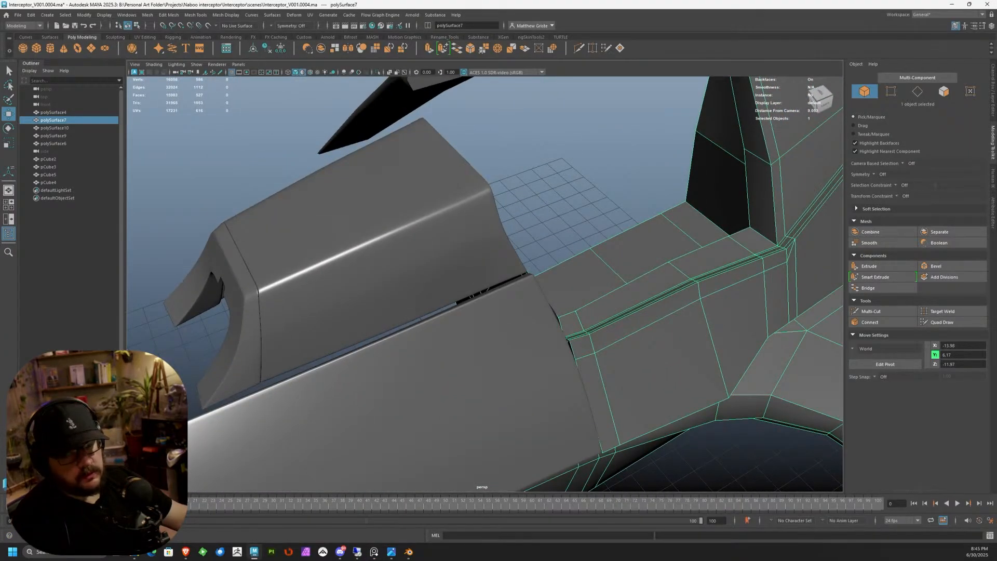
alt+drag(561, 379, 579, 295)
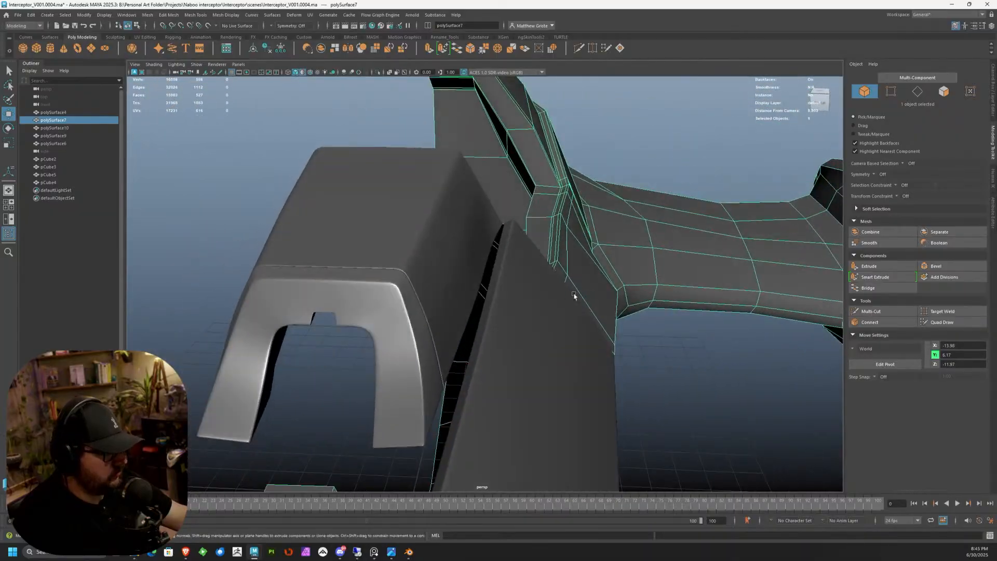
alt+drag(470, 270, 395, 201)
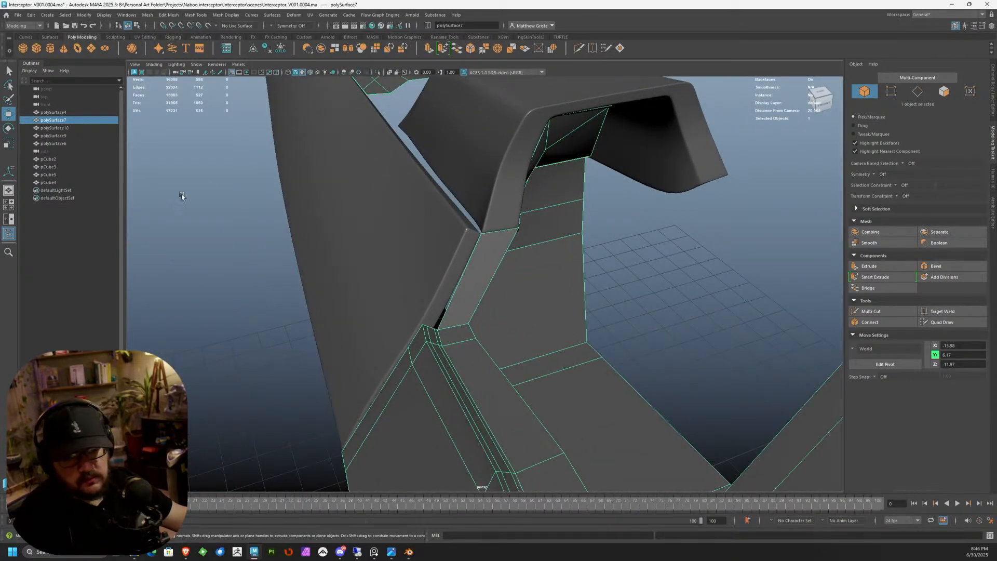
alt+drag(449, 235, 395, 201)
alt+drag(488, 220, 444, 253)
right_click(444, 253)
right_drag(445, 254, 482, 242)
click(570, 256)
alt+drag(570, 256, 463, 263)
click(478, 253)
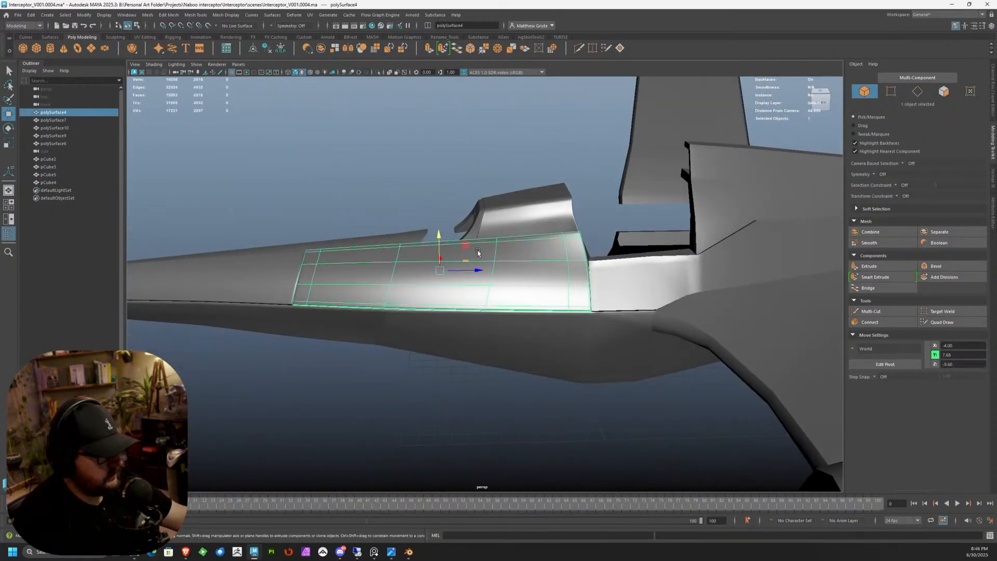
shift+click(471, 223)
shift+click(524, 211)
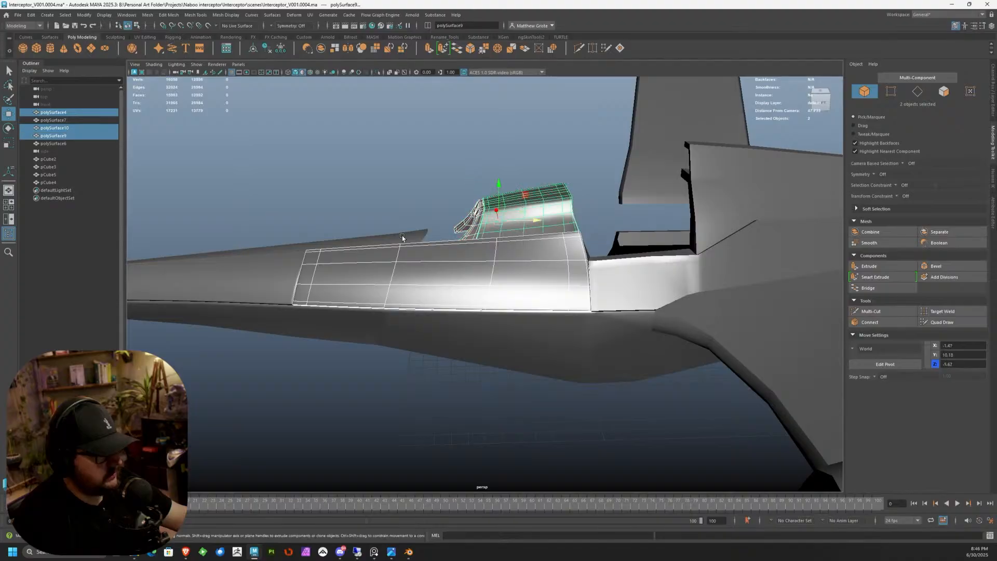
shift+click(294, 267)
alt+drag(295, 267, 387, 278)
click(318, 158)
Step: Insert an edge loop with Multi-Cut around the rear side panel, just in front of the raised shell's arched frame
alt+drag(318, 158, 432, 202)
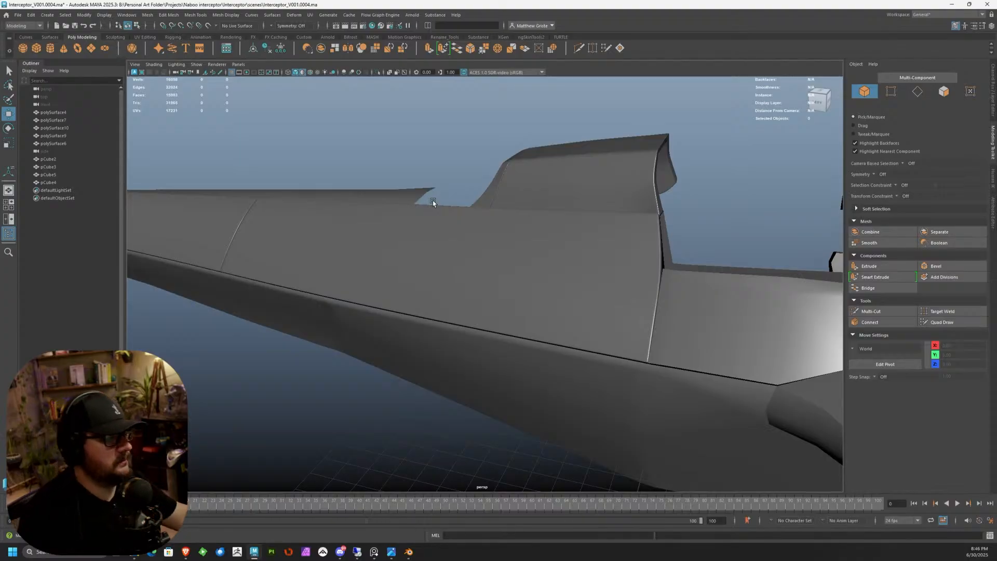
scroll(432, 201, up, 4)
alt+drag(390, 163, 619, 290)
click(520, 262)
scroll(520, 263, up, 3)
key(1)
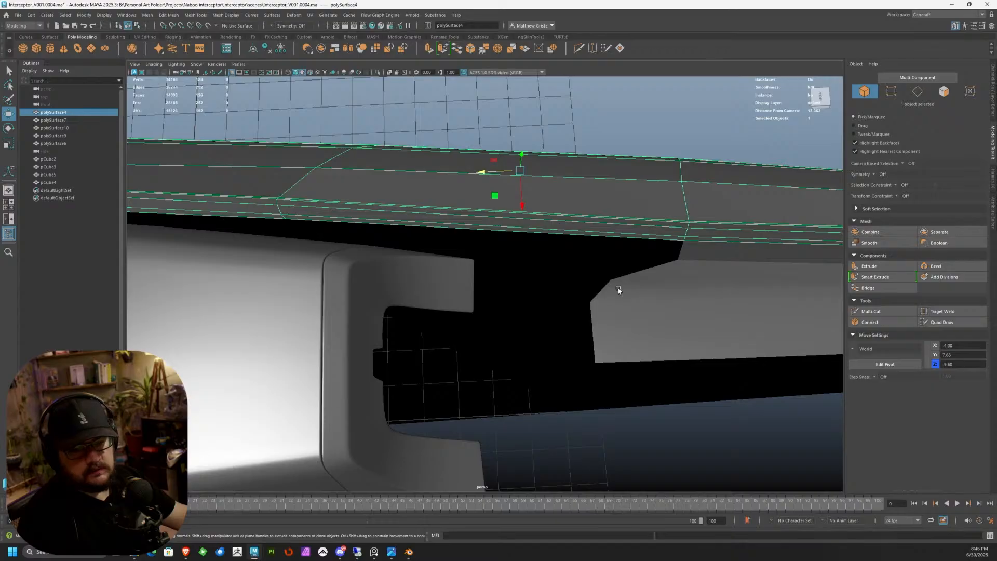
alt+drag(618, 289, 613, 270)
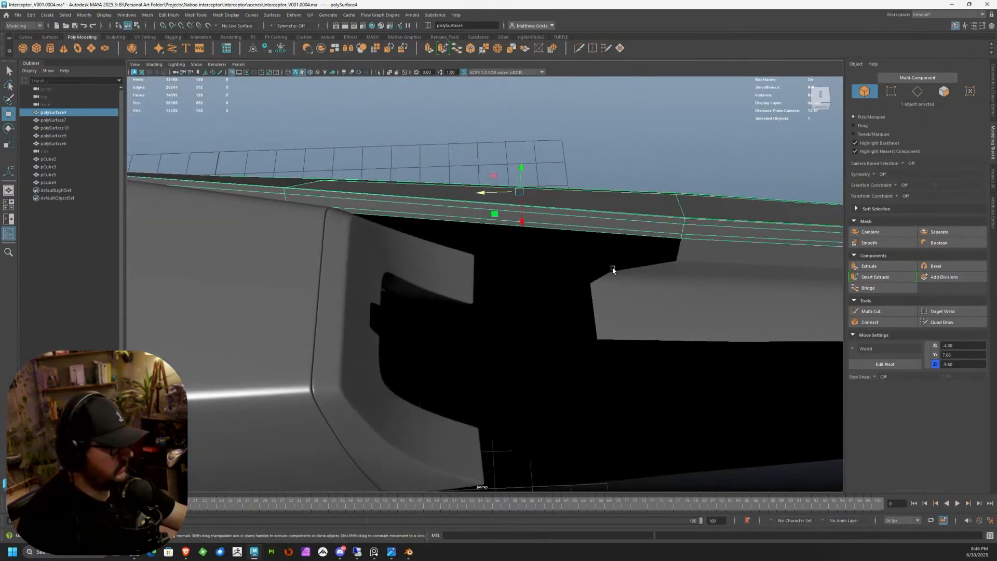
click(877, 311)
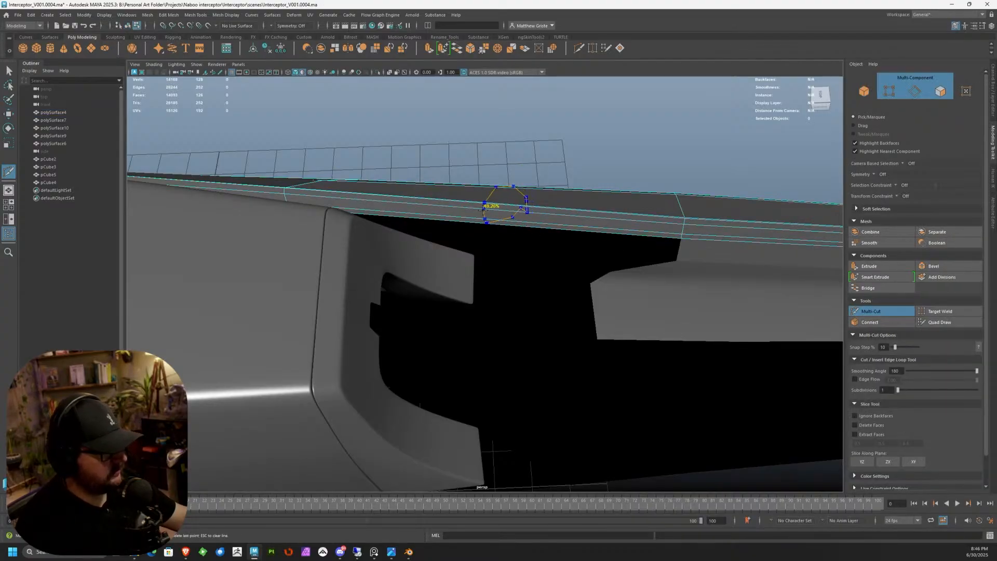
alt+drag(550, 257, 526, 244)
Step: Select the side panel's inner-side faces beside the raised shell and move them along the X axis
key(q)
right_drag(466, 217, 467, 235)
click(468, 234)
shift+click(239, 249)
shift+click(164, 229)
alt+drag(411, 271, 455, 313)
shift+click(488, 328)
shift+click(393, 343)
shift+click(205, 348)
shift+click(201, 350)
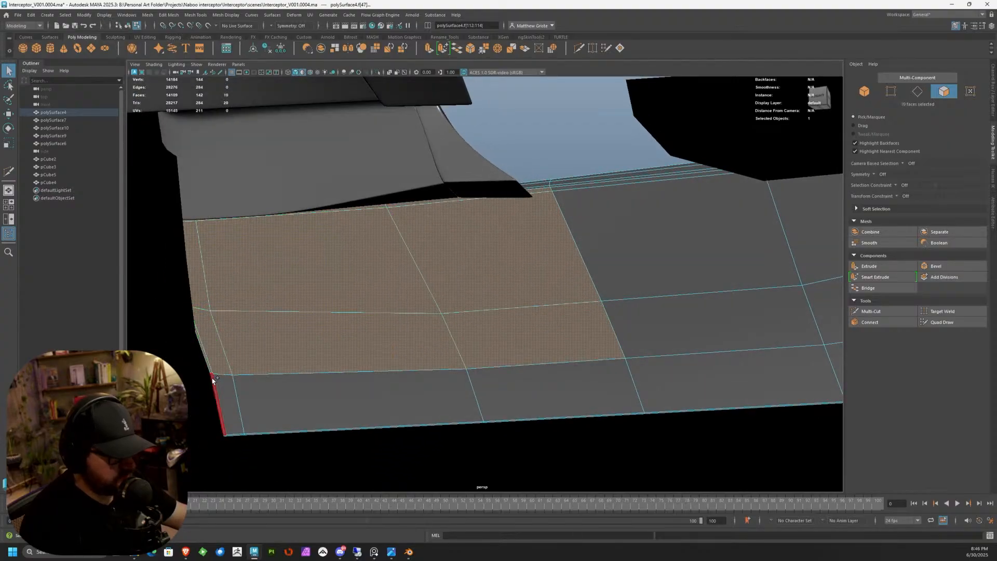
shift+click(216, 396)
shift+click(229, 397)
shift+click(353, 402)
shift+click(487, 372)
alt+drag(488, 372, 494, 251)
key(w)
drag(530, 223, 572, 335)
scroll(512, 281, up, 5)
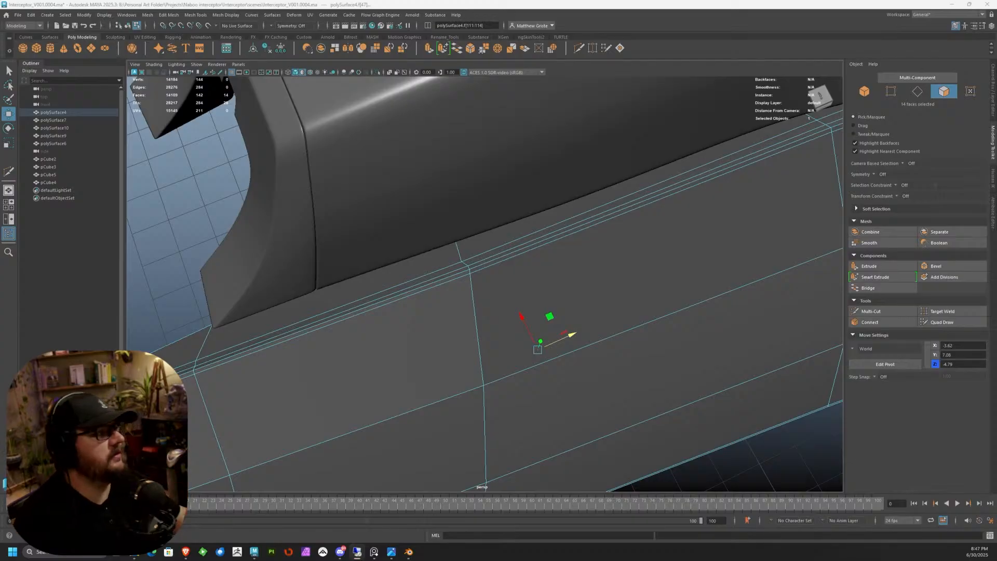
Step: Insert another edge loop around the side panel close to the front end of the moved inner faces
alt+drag(535, 171, 539, 229)
right_drag(497, 241, 541, 228)
click(696, 333)
alt+drag(684, 331, 579, 229)
click(450, 347)
click(869, 311)
click(725, 242)
key(Escape)
alt+drag(652, 270, 494, 225)
ctrl+click(528, 276)
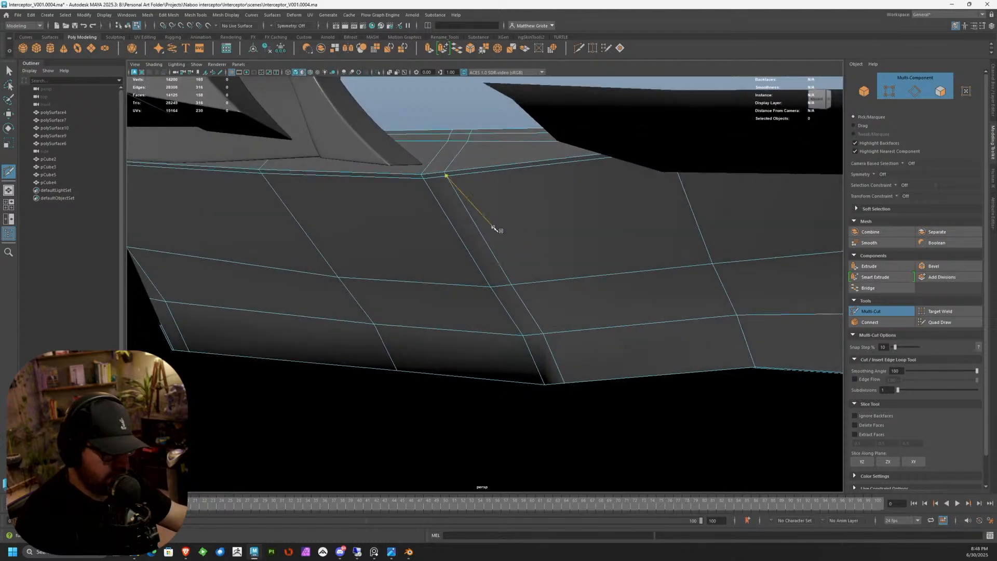
Step: Select the four inner-wall edges at the end of the moved faces and shift them sideways along X
key(q)
right_drag(444, 203, 423, 178)
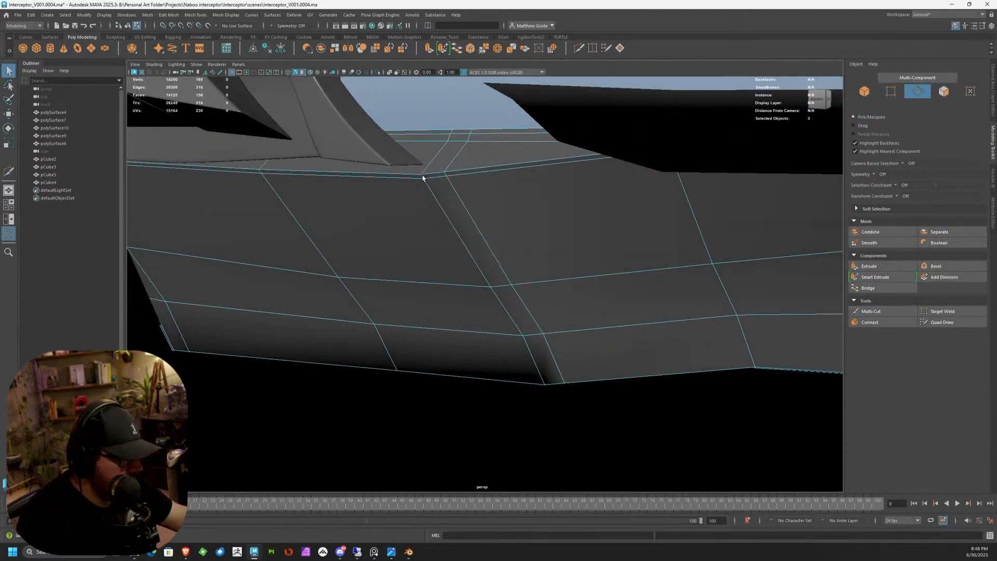
drag(430, 189, 490, 282)
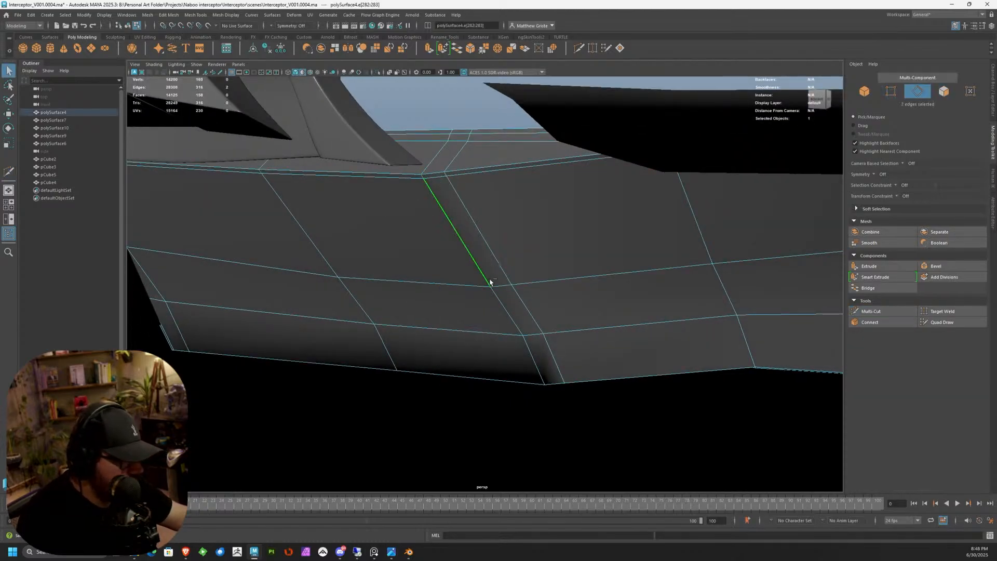
shift+click(532, 355)
alt+drag(532, 355, 474, 327)
key(w)
drag(441, 290, 422, 318)
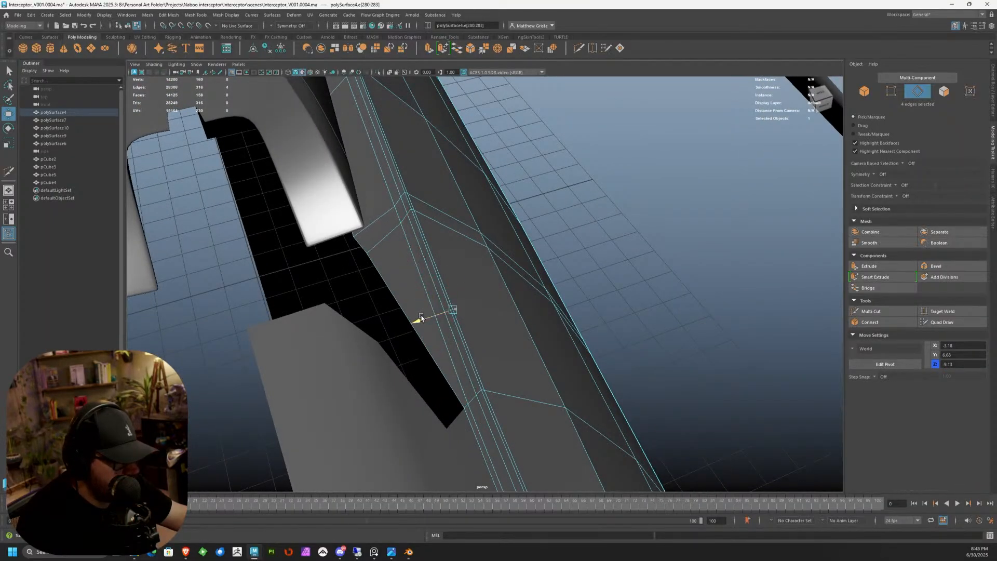
Step: Group the rear side panel, duplicate the group and mirror the copy with a Scale X of -1
right_drag(404, 277, 425, 238)
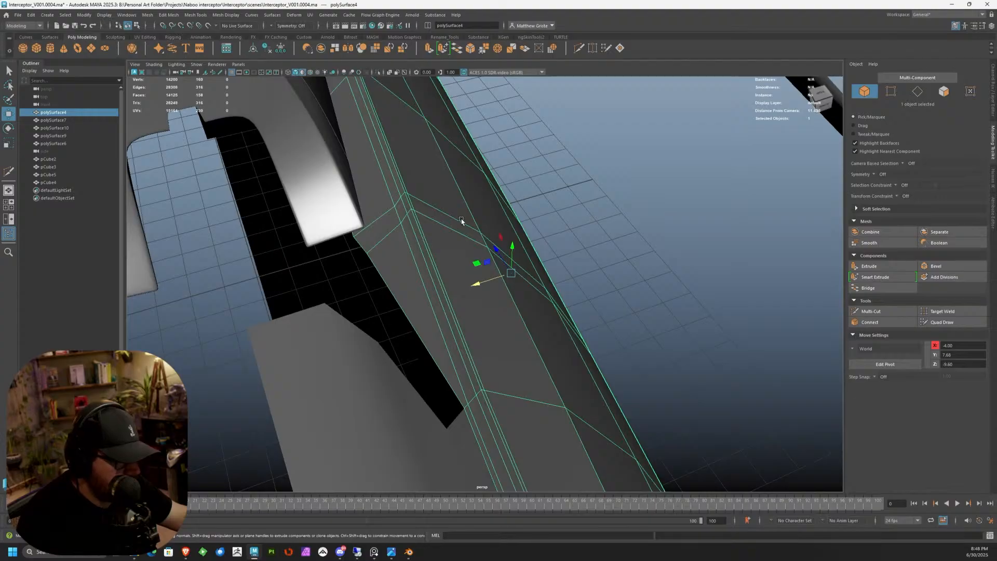
click(590, 218)
alt+drag(591, 217, 479, 312)
click(485, 338)
key(ctrl+g)
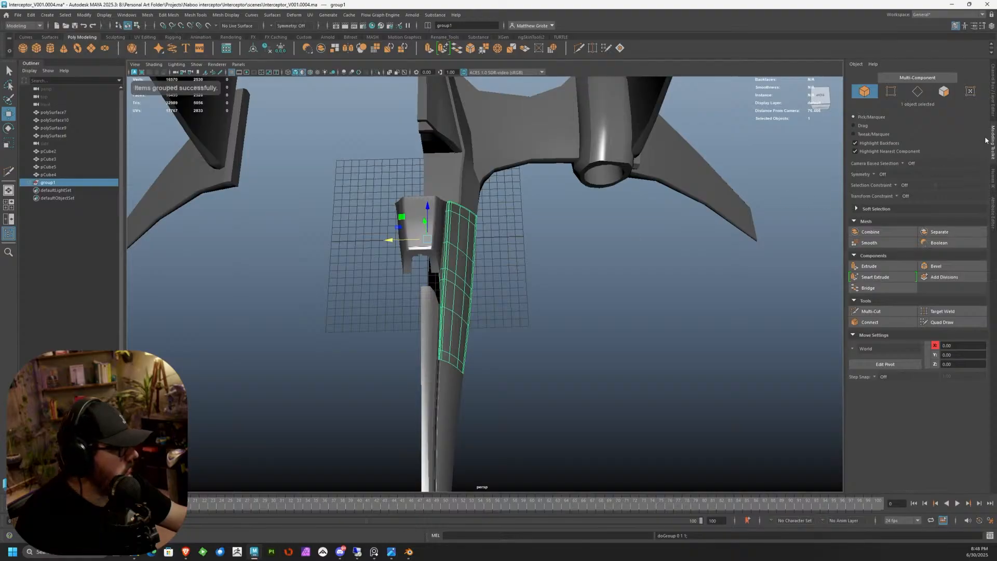
click(993, 106)
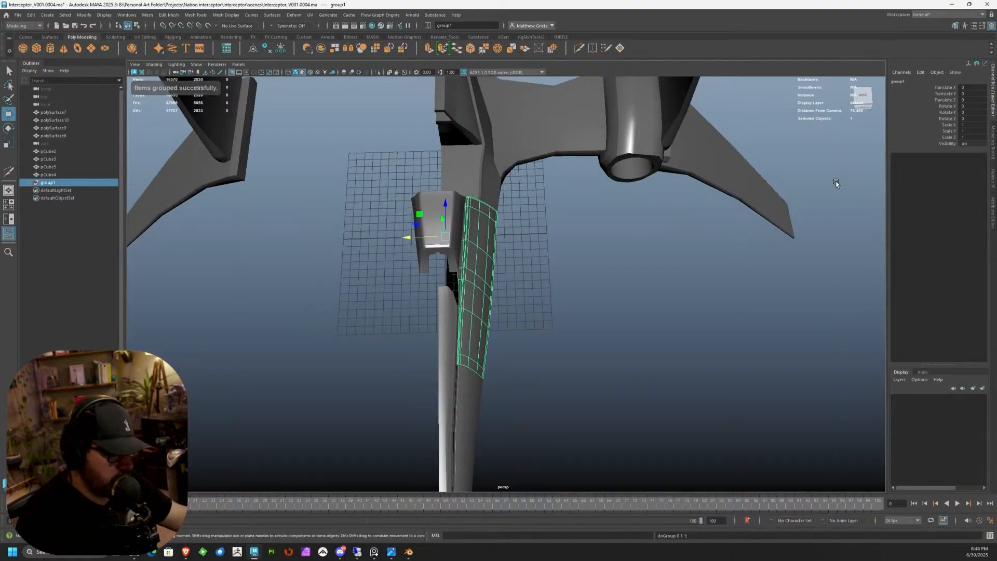
alt+drag(677, 292, 614, 271)
key(ctrl+d)
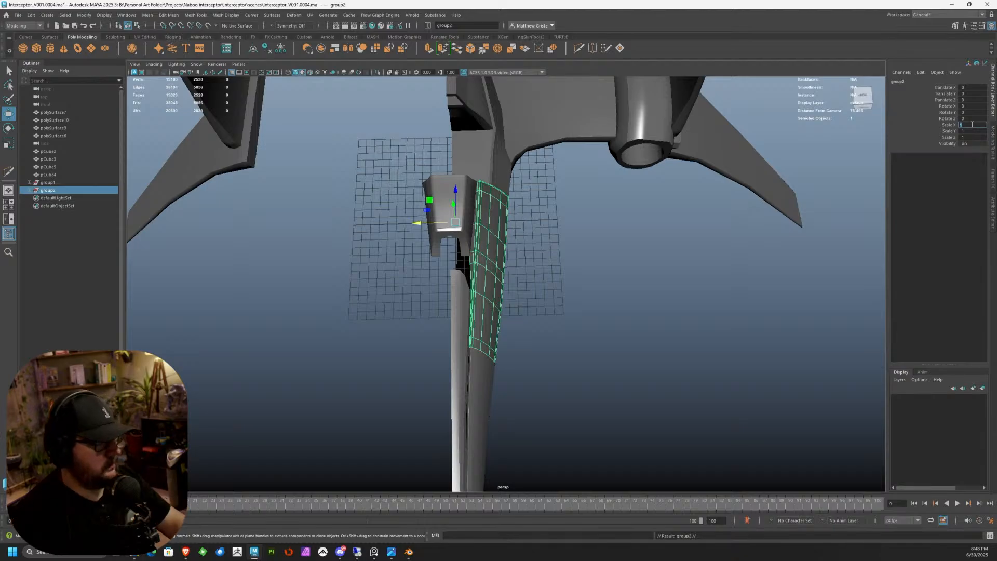
text(-1)
key(Return)
scroll(450, 301, up, 3)
scroll(457, 333, down, 1)
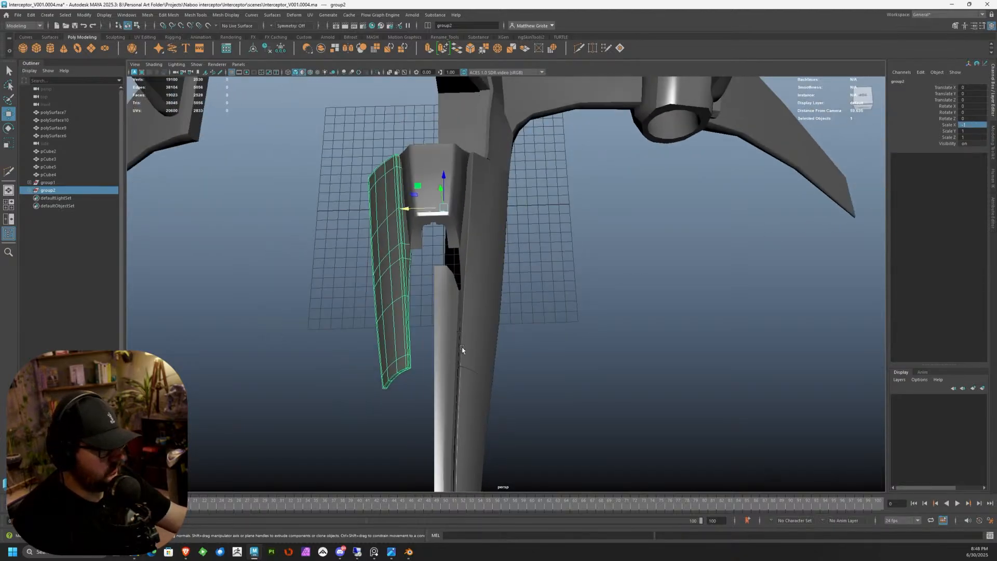
Step: Group the forward side panel, duplicate the group and mirror the copy with a Scale X of -1
alt+middle_drag(463, 350, 480, 301)
click(492, 337)
key(ctrl+g)
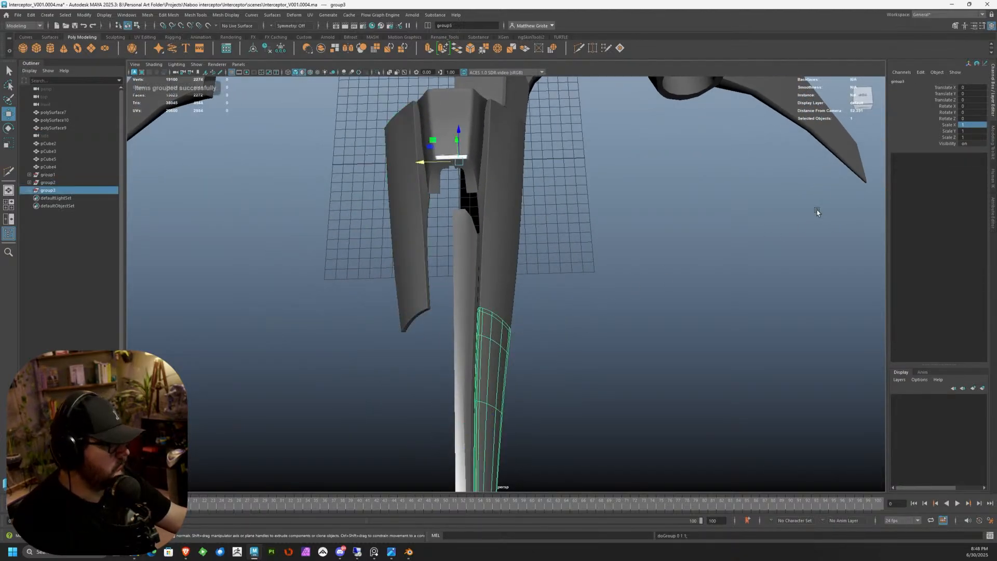
key(ctrl+d)
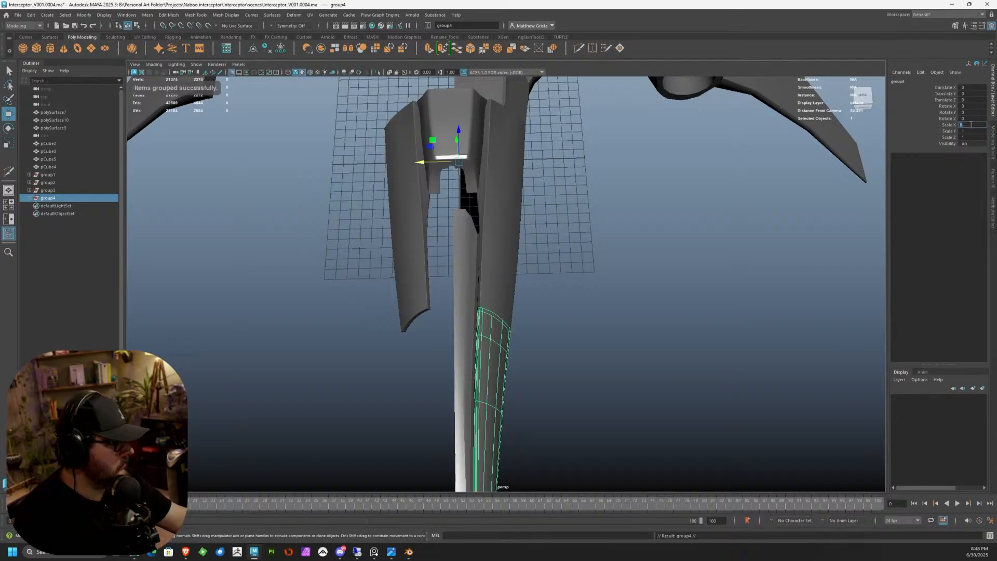
text(-1)
key(Return)
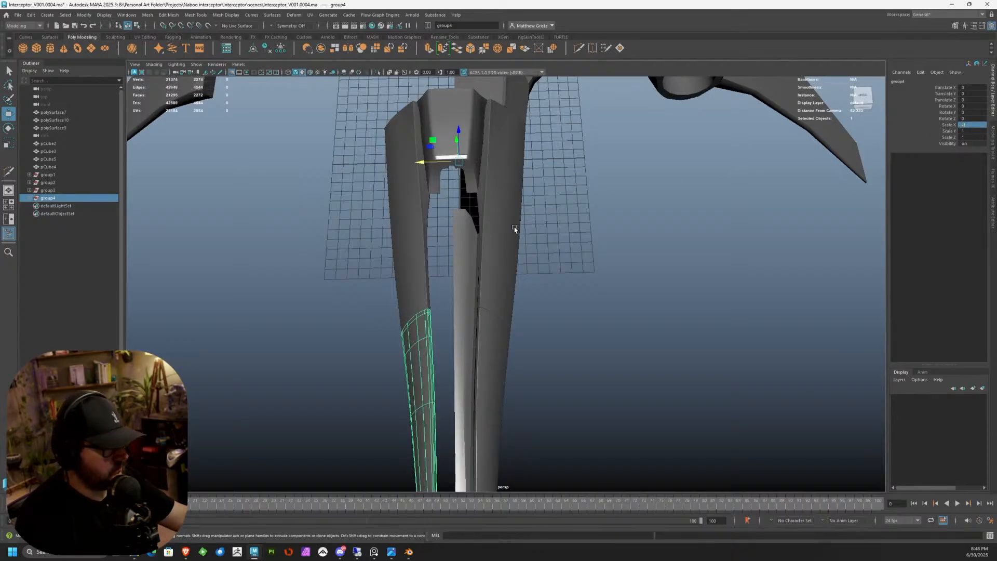
Step: Select all four side panels and try to ungroup them
shift+click(513, 229)
shift+click(420, 240)
shift+click(488, 324)
click(32, 17)
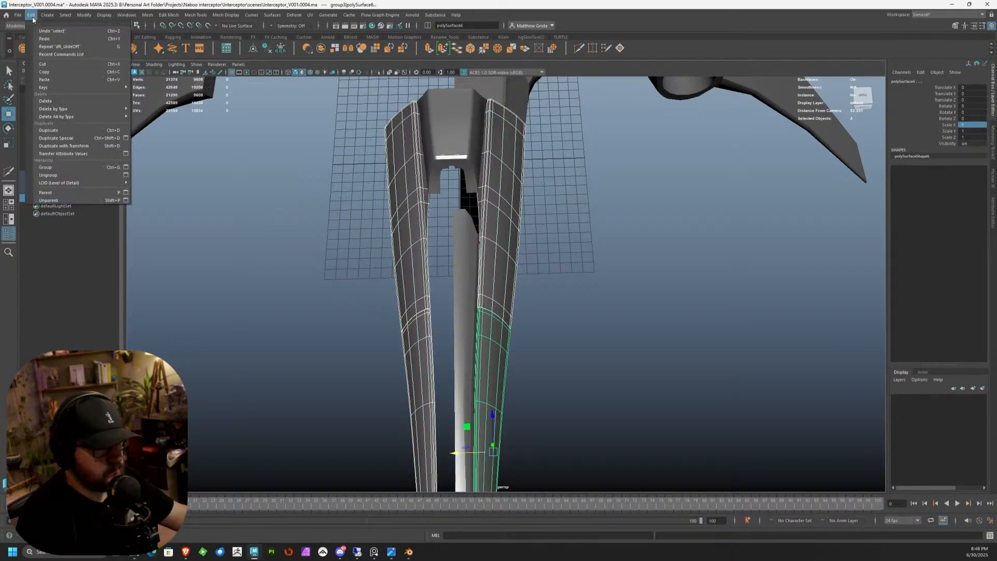
click(48, 176)
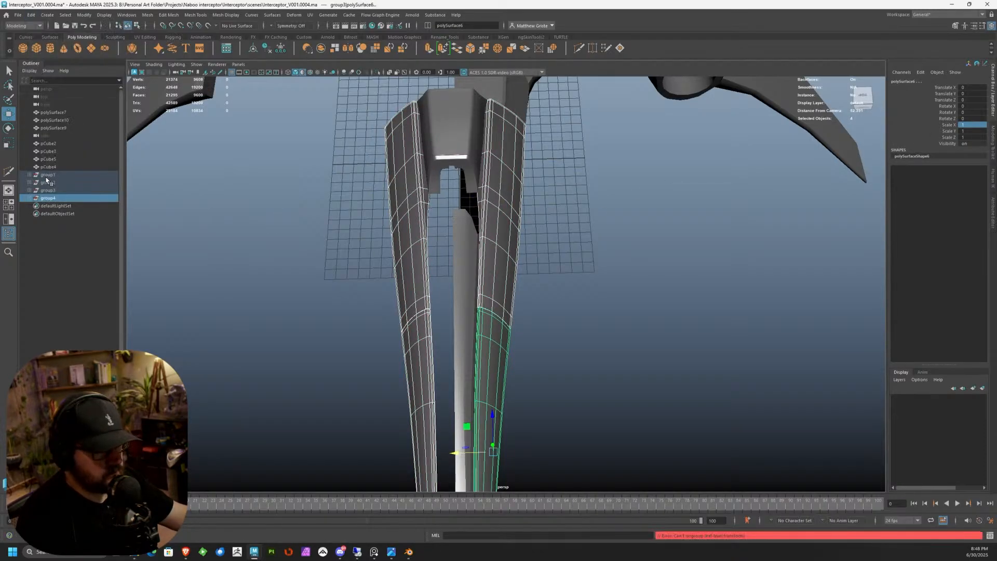
Step: Expand the panel groups and unparent both forward panels and the original rear panel from them
click(30, 175)
click(30, 191)
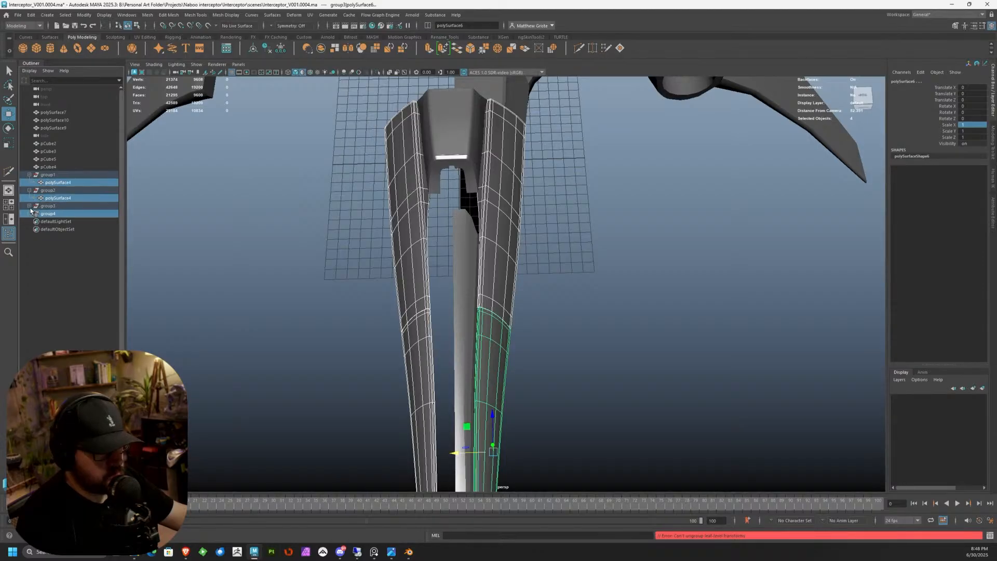
click(29, 207)
click(55, 215)
ctrl+click(58, 229)
ctrl+click(54, 206)
ctrl+click(54, 183)
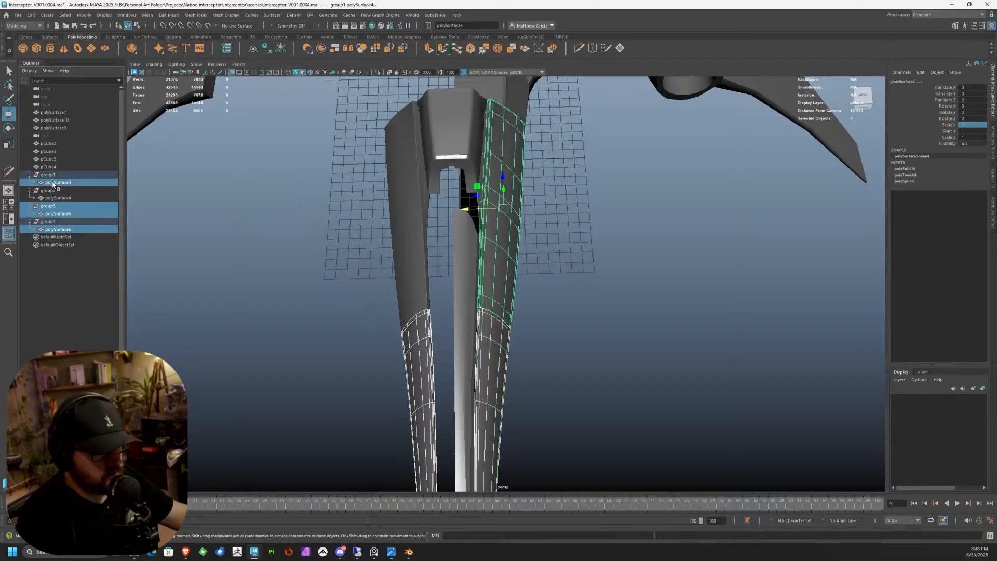
key(shift+p)
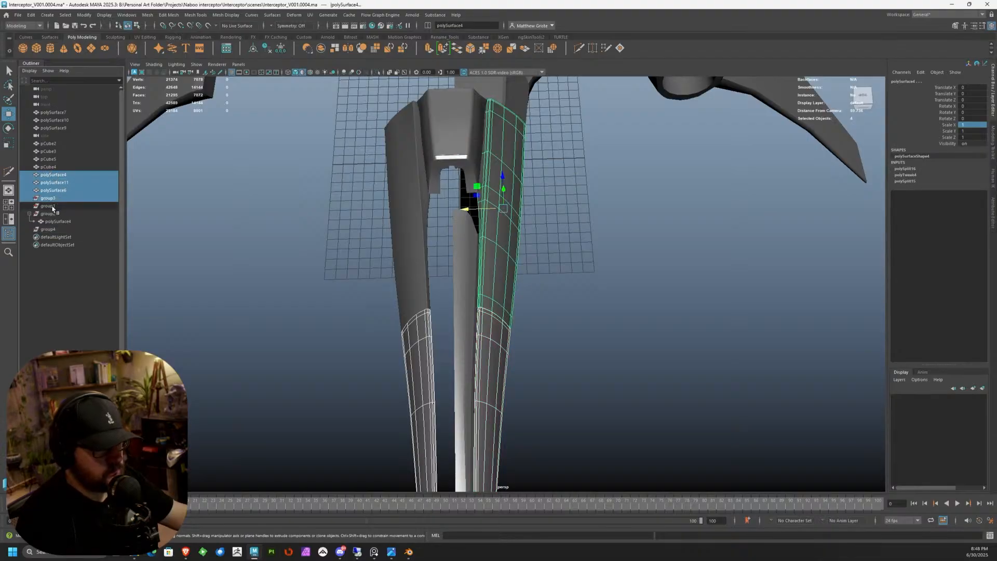
click(50, 205)
click(50, 199)
shift+click(51, 214)
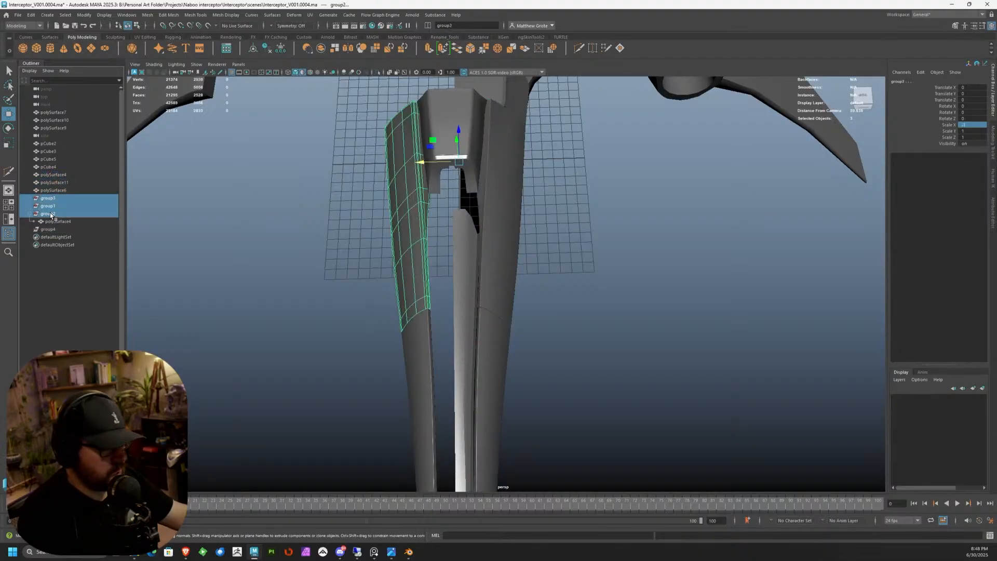
key(Delete)
key(ctrl+z)
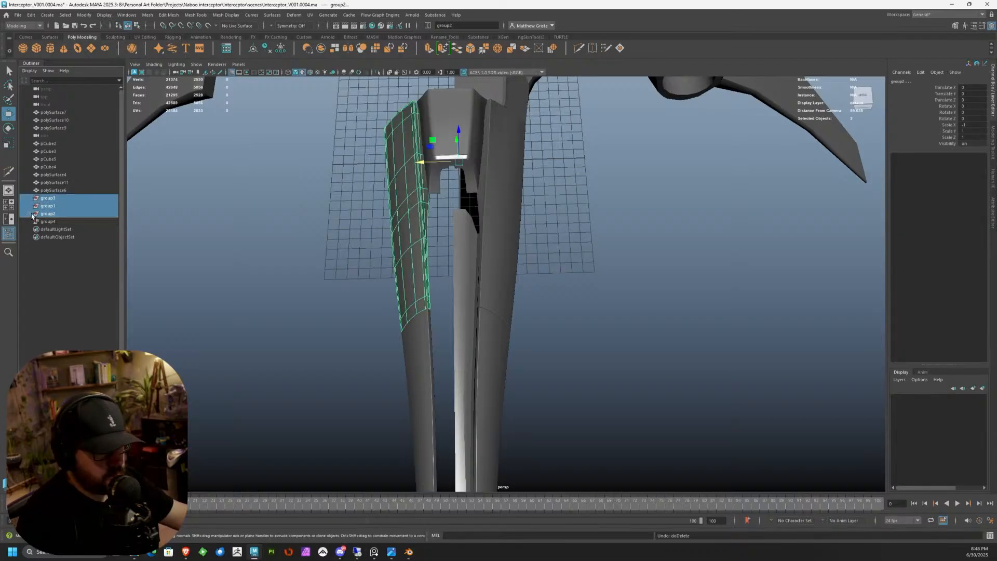
Step: Take the mirrored rear panel out of its group and delete the four empty groups
click(57, 222)
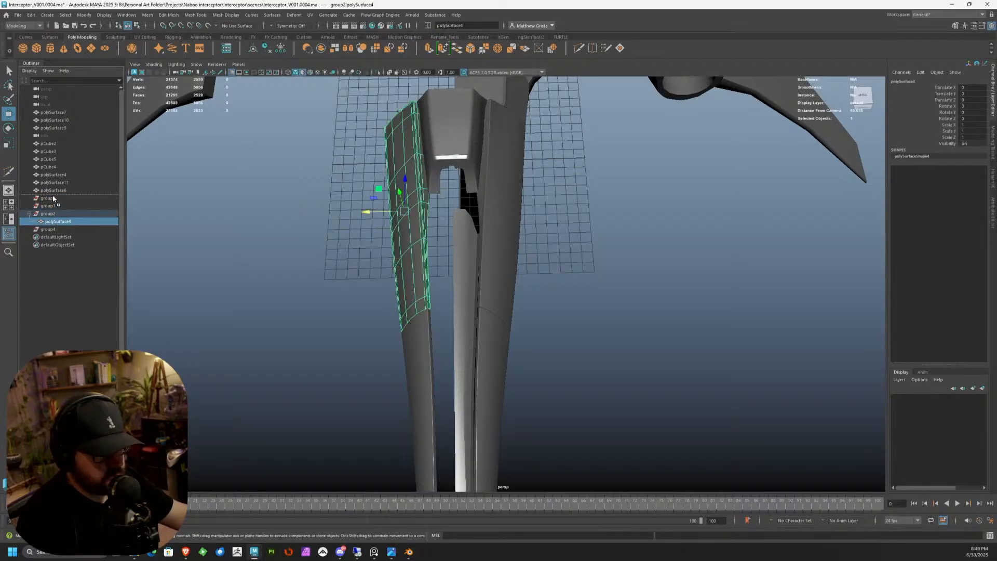
click(54, 198)
shift+click(55, 230)
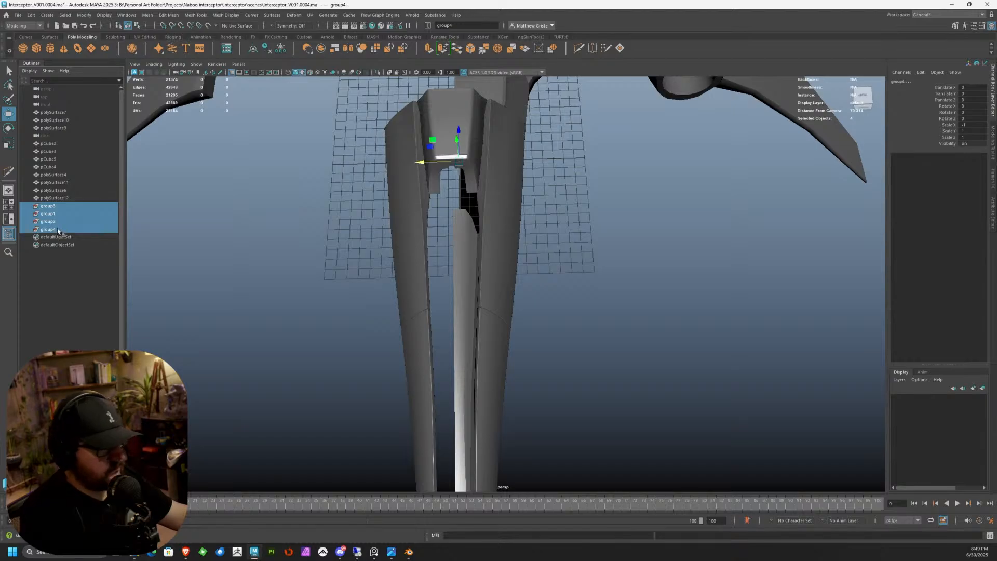
key(Delete)
Step: Check the mirrored side panels against the fuselage and save the scene
scroll(544, 227, down, 3)
alt+drag(544, 227, 442, 198)
scroll(600, 208, up, 5)
alt+drag(600, 208, 482, 234)
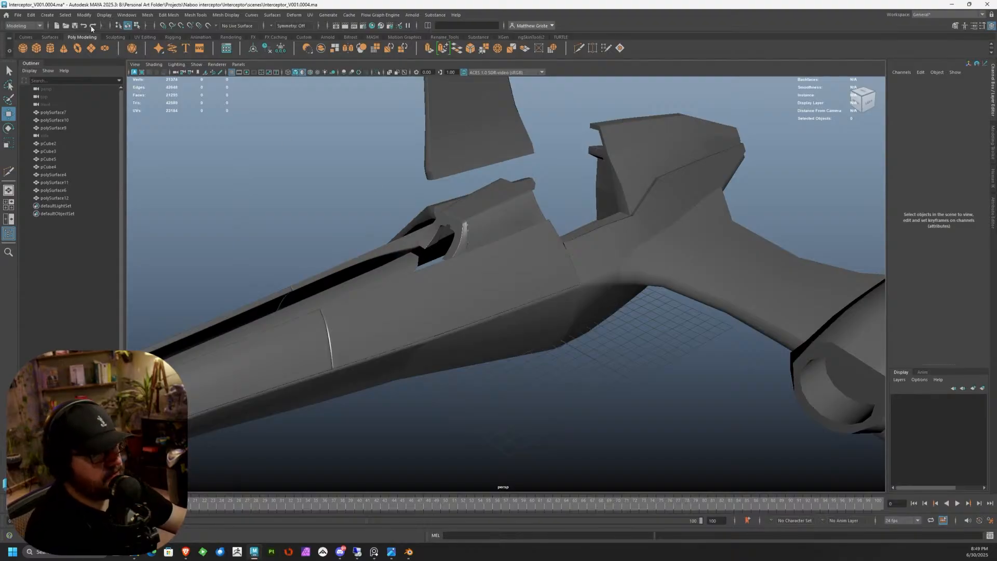
click(18, 15)
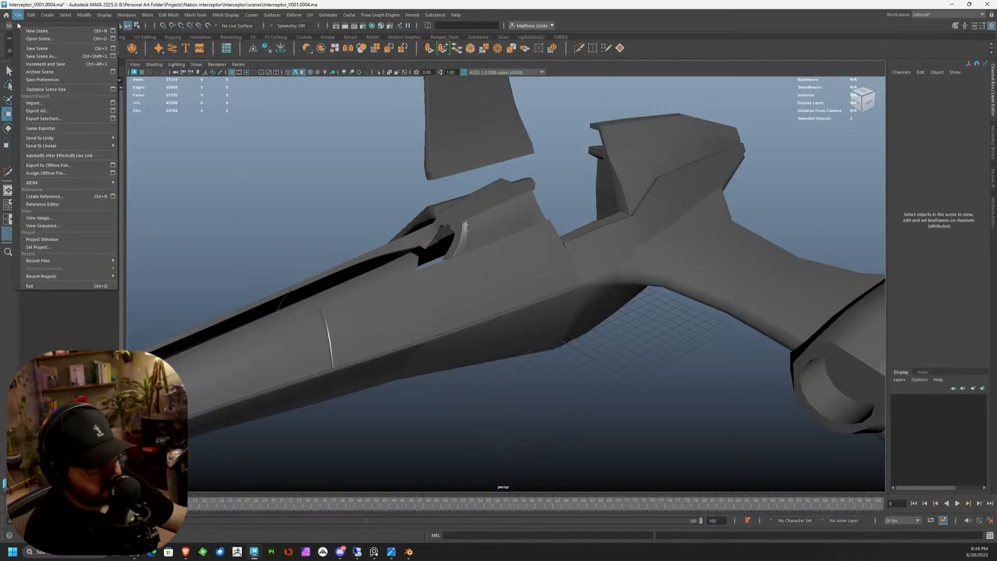
click(34, 49)
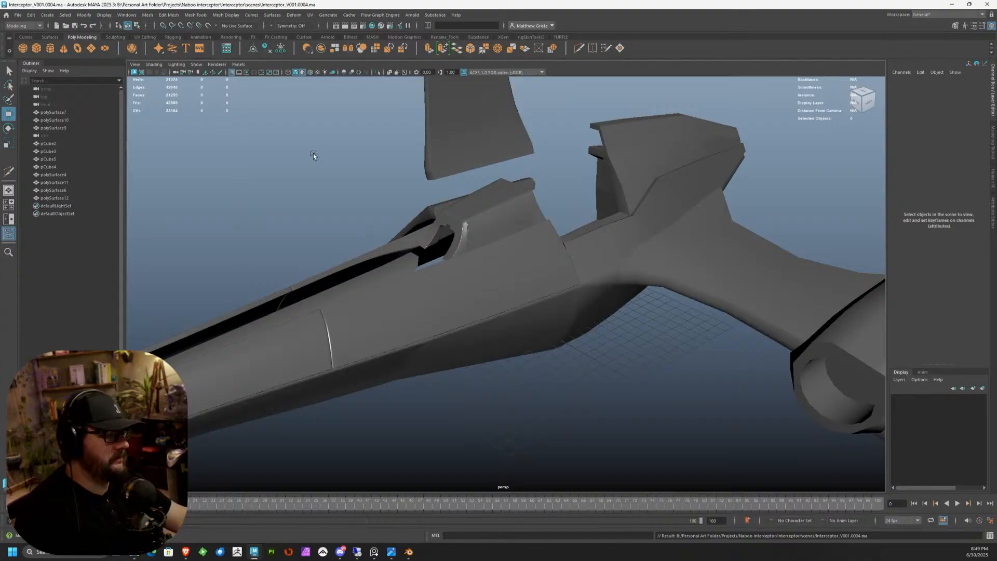
Step: Select the faces of the central strip along the top of the nose, running back to the raised shell
alt+right_drag(294, 144, 347, 200)
alt+drag(347, 201, 296, 251)
click(296, 251)
alt+middle_drag(296, 251, 390, 241)
alt+drag(389, 240, 336, 213)
alt+drag(488, 188, 400, 257)
right_drag(400, 257, 397, 288)
click(397, 289)
alt+drag(397, 288, 356, 285)
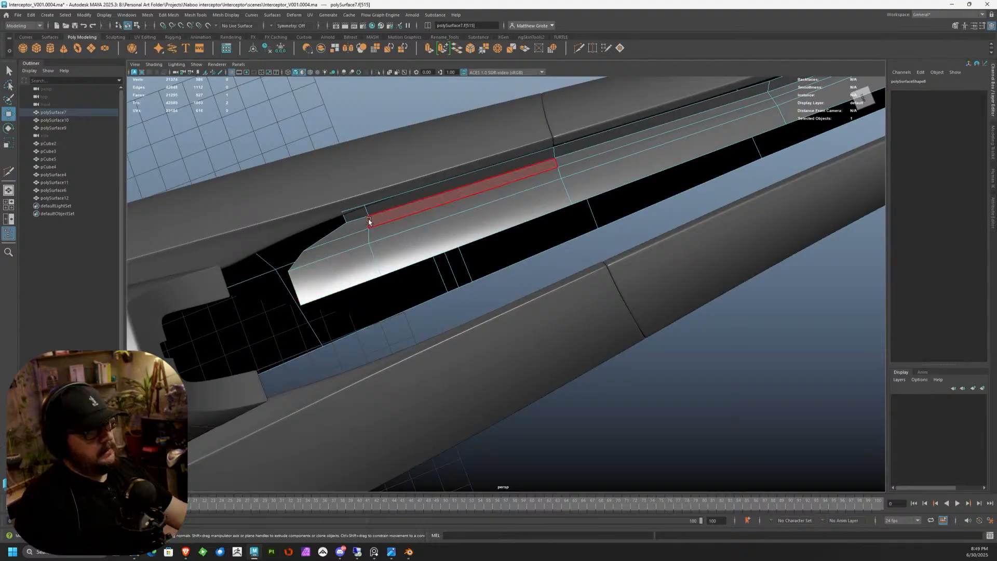
mouse_move(357, 269)
mouse_down()
mouse_move(395, 223)
mouse_move(481, 224)
mouse_move(588, 155)
mouse_up()
alt+middle_drag(668, 138, 224, 291)
mouse_move(395, 244)
mouse_down()
mouse_move(422, 230)
mouse_move(416, 212)
mouse_move(435, 204)
mouse_move(416, 238)
mouse_move(356, 239)
mouse_move(385, 233)
mouse_move(418, 245)
mouse_move(296, 232)
mouse_move(610, 326)
mouse_move(496, 320)
mouse_move(370, 276)
mouse_move(545, 276)
mouse_move(524, 259)
mouse_up()
Step: Detach the selected strip faces and separate the fuselage mesh into individual objects
click(147, 15)
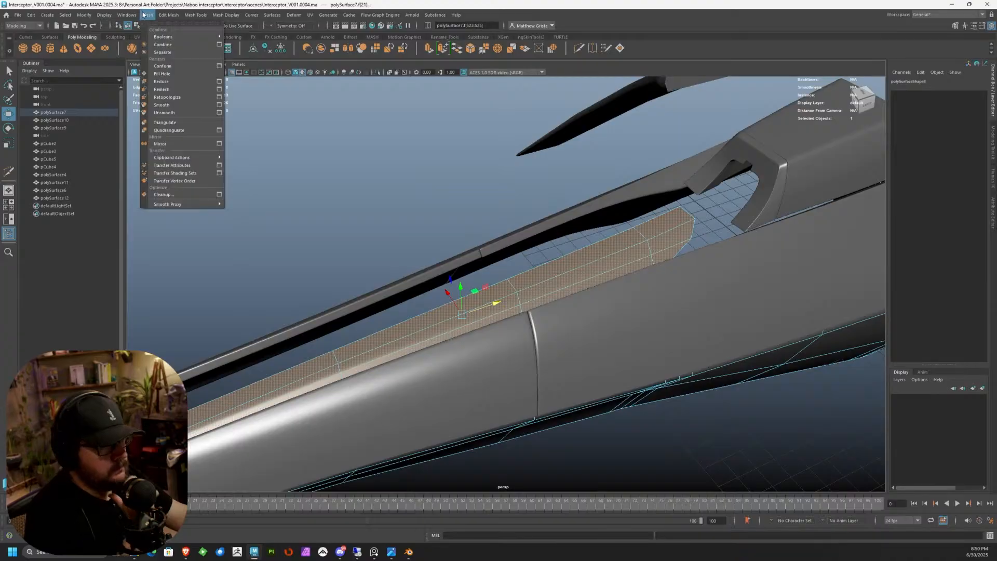
click(169, 14)
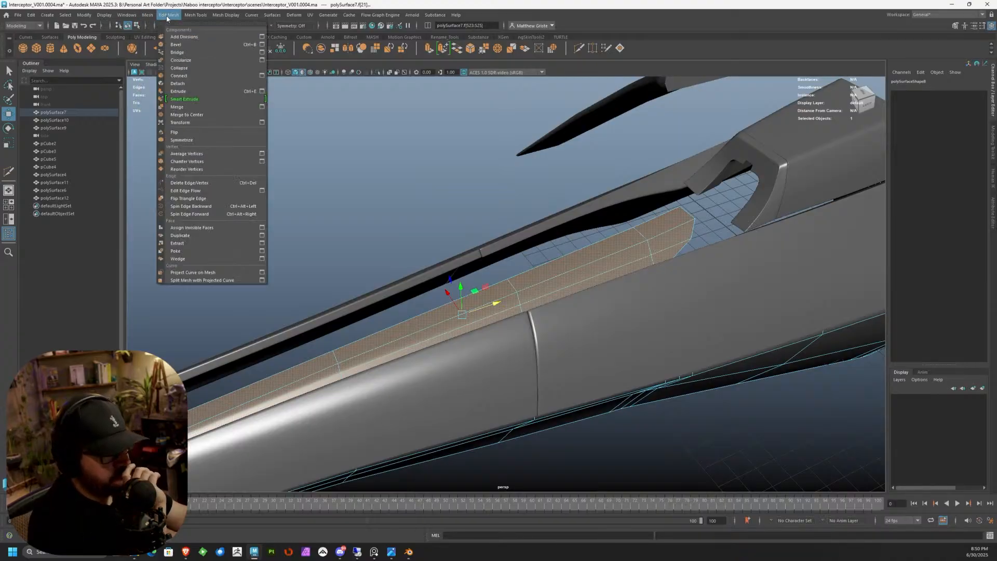
click(198, 70)
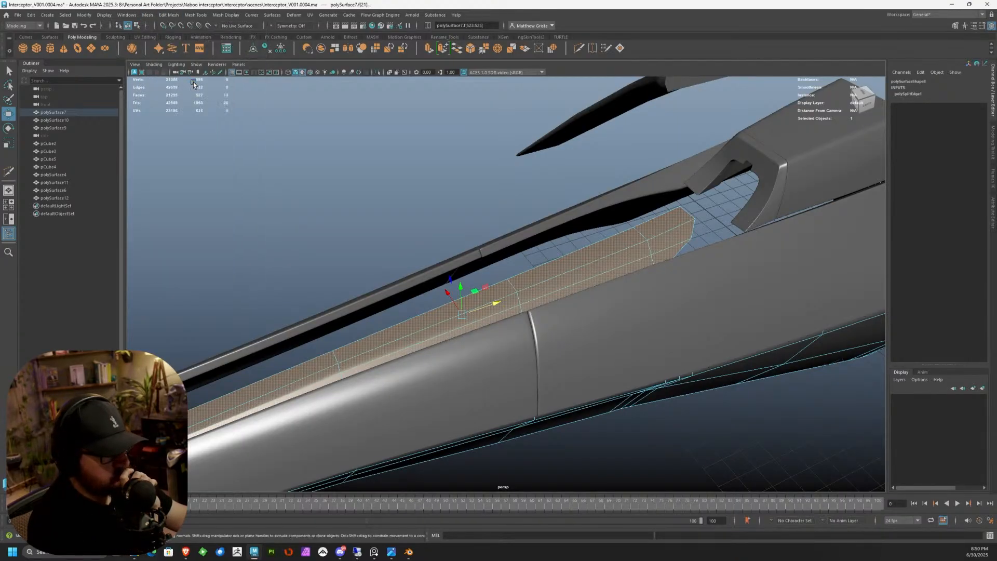
click(165, 17)
mouse_move(147, 15)
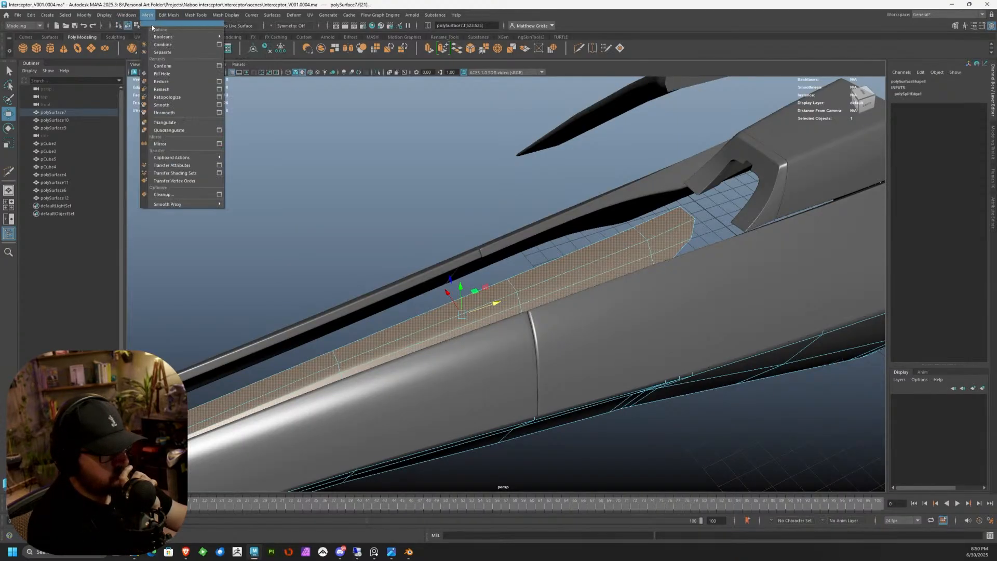
click(169, 53)
Step: Unparent the three separated pieces, delete the leftover group, and move the stray camera up beside the other cameras
click(29, 112)
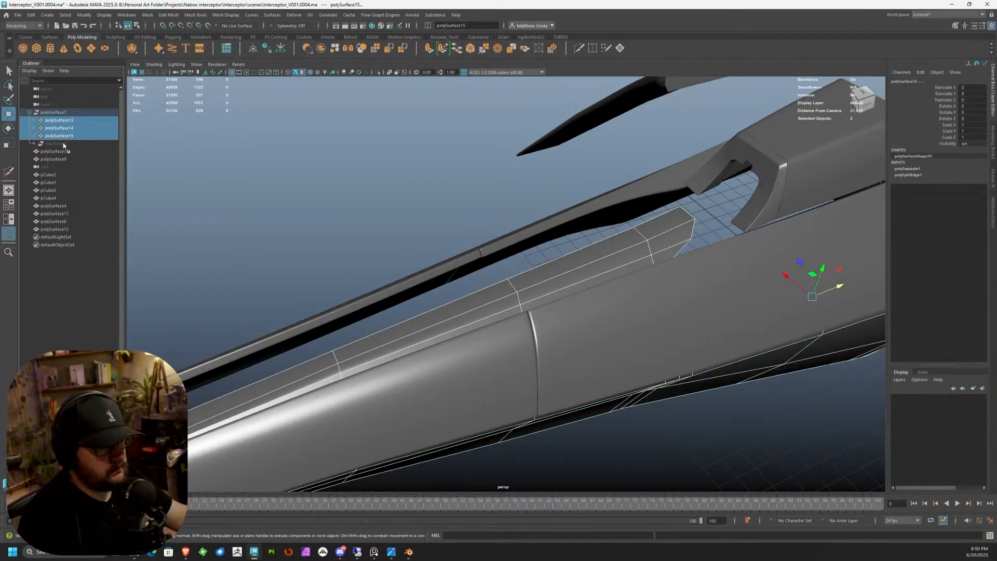
middle_drag(61, 149, 62, 145)
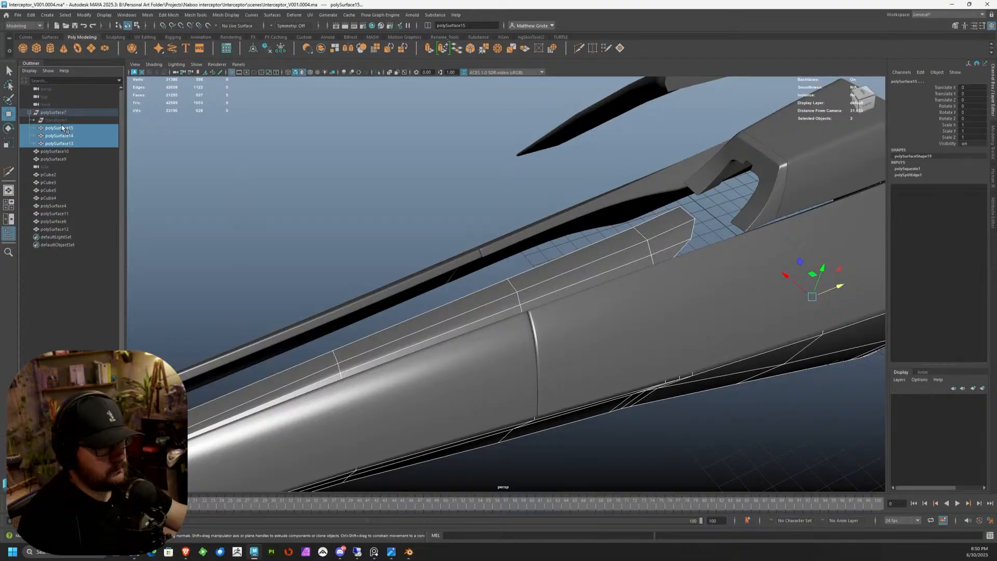
middle_drag(59, 109, 59, 110)
click(53, 135)
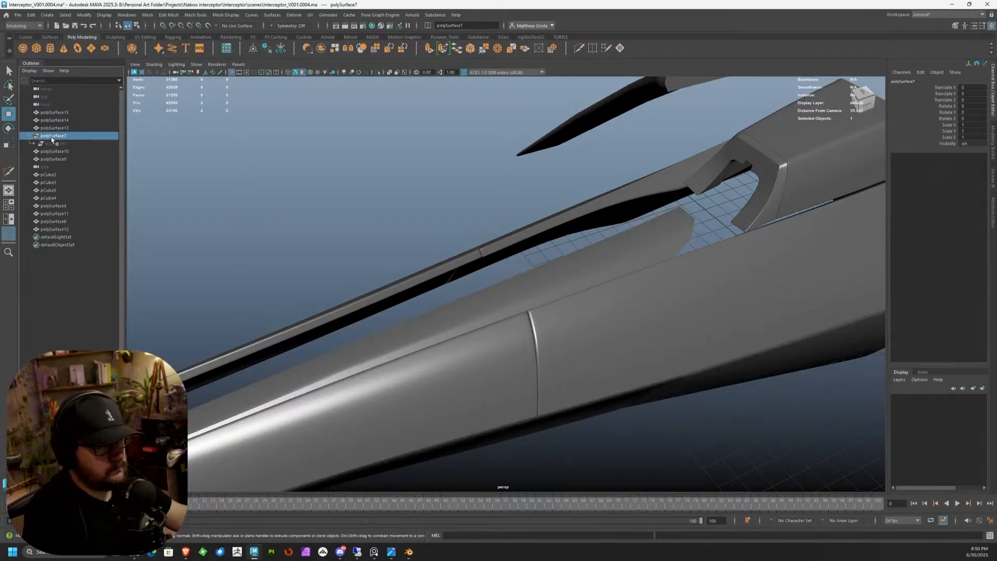
key(Delete)
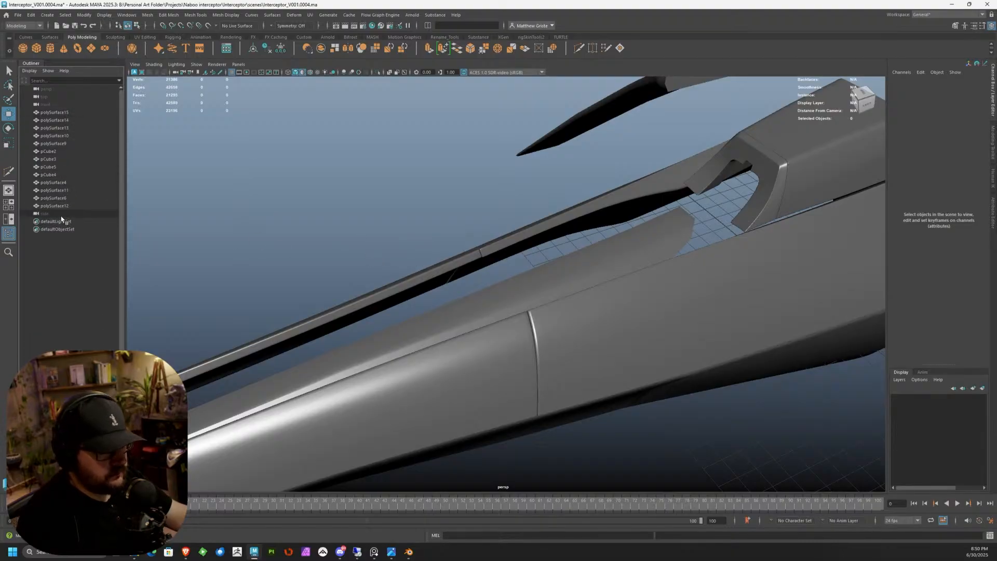
middle_drag(50, 109, 51, 109)
Step: Isolate the central nose strip and switch it to vertex editing at its front tip
alt+drag(296, 210, 571, 266)
click(503, 248)
scroll(494, 272, down, 3)
alt+drag(493, 274, 512, 239)
key(ctrl+1)
scroll(561, 289, up, 2)
right_drag(450, 281, 416, 280)
alt+drag(414, 281, 414, 239)
Step: Adjust the corner vertices at the strip's front tip
click(425, 240)
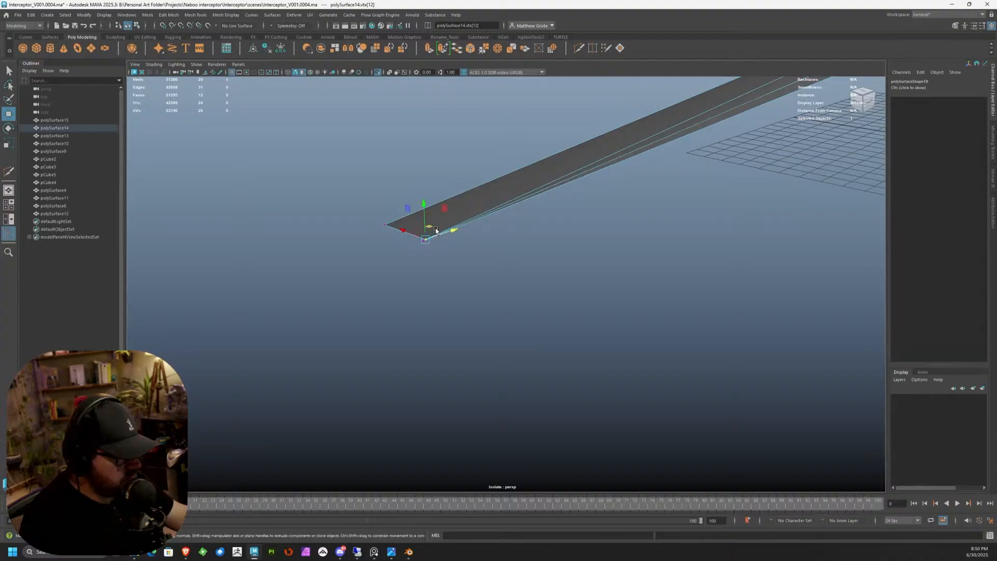
scroll(435, 230, up, 2)
mouse_move(368, 210)
mouse_down()
mouse_move(357, 204)
mouse_move(370, 182)
mouse_move(383, 210)
mouse_up()
click(383, 222)
click(333, 198)
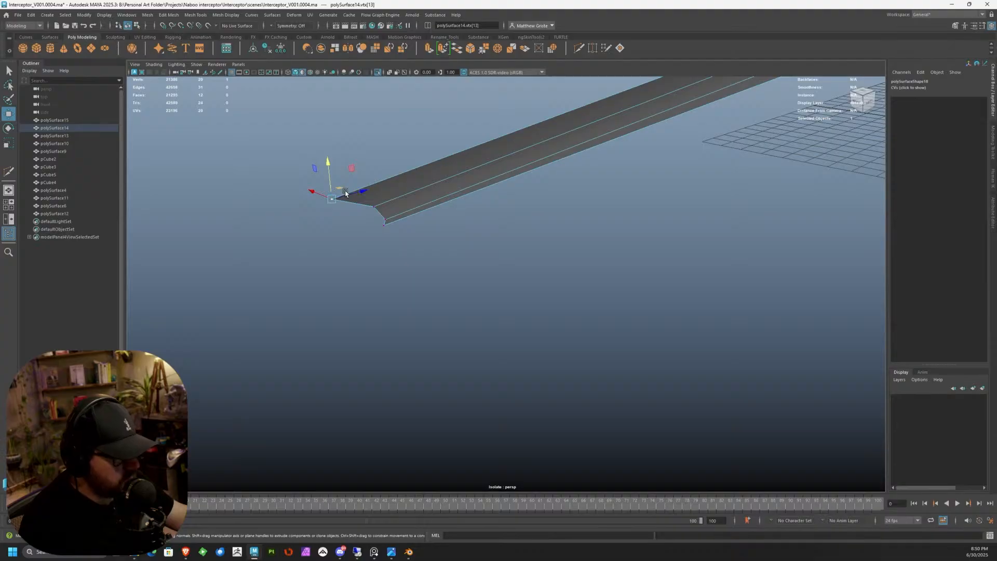
drag(319, 193, 334, 166)
alt+drag(336, 173, 410, 298)
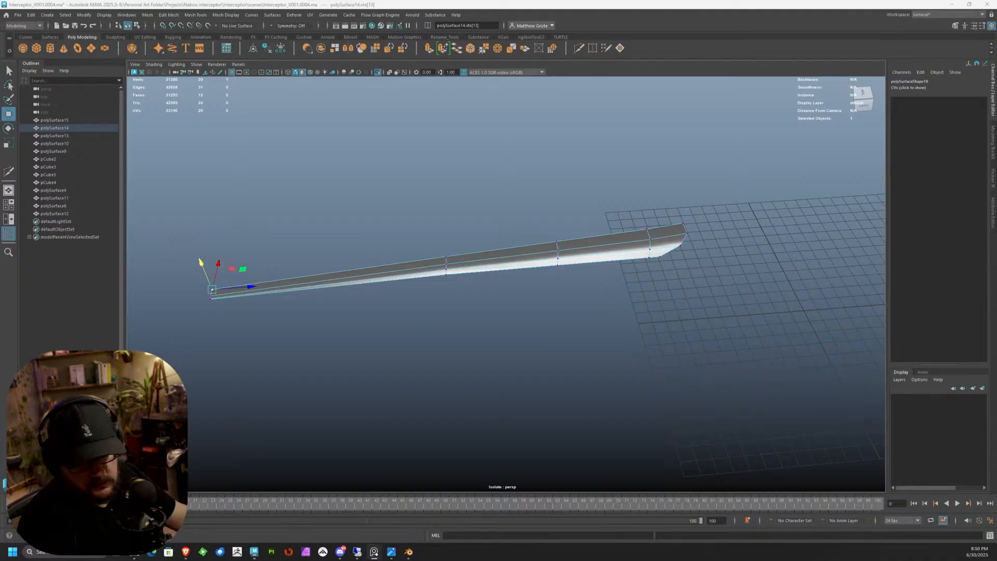
Step: Extrude the whole central strip to give it thickness
scroll(546, 241, up, 3)
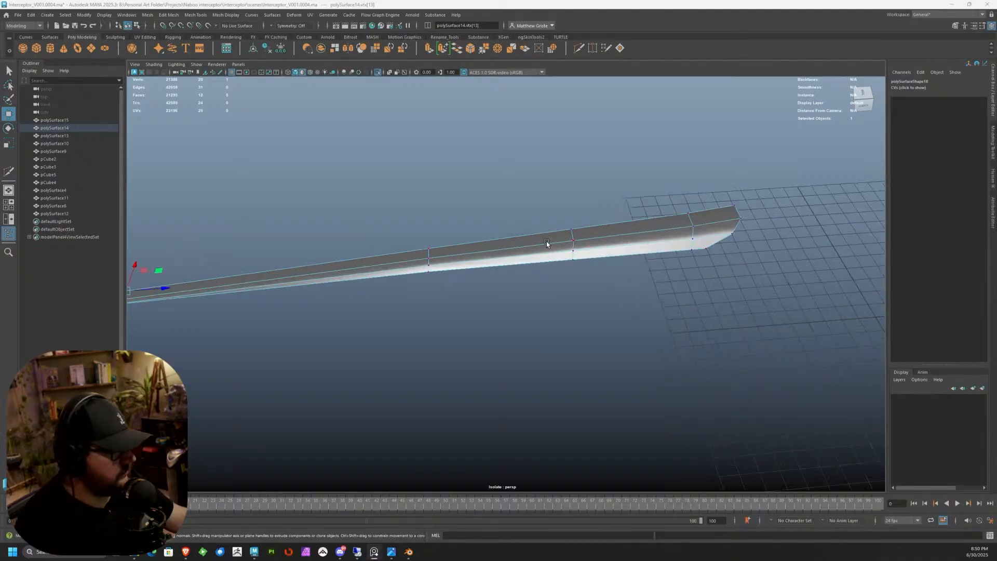
right_click(582, 230)
click(618, 217)
alt+drag(510, 265, 500, 239)
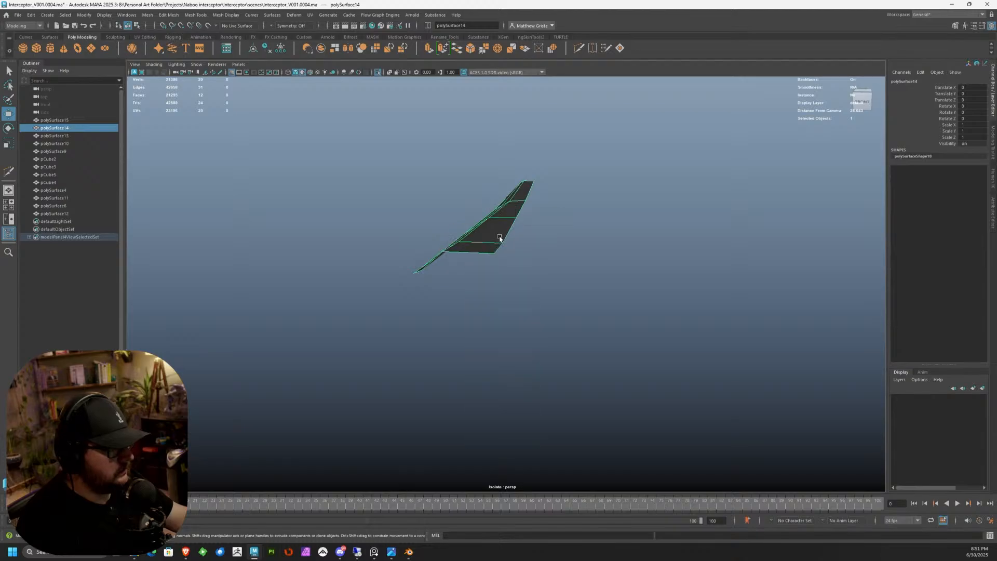
key(ctrl+e)
alt+drag(439, 184, 512, 195)
alt+drag(582, 219, 522, 217)
Step: Delete the four extruded side faces along the strip's centreline
right_drag(335, 246, 336, 253)
click(336, 251)
shift+click(420, 235)
shift+click(502, 224)
shift+click(578, 206)
key(Delete)
Step: Reverse the normals of the thickened strip
right_drag(305, 225, 343, 228)
click(226, 15)
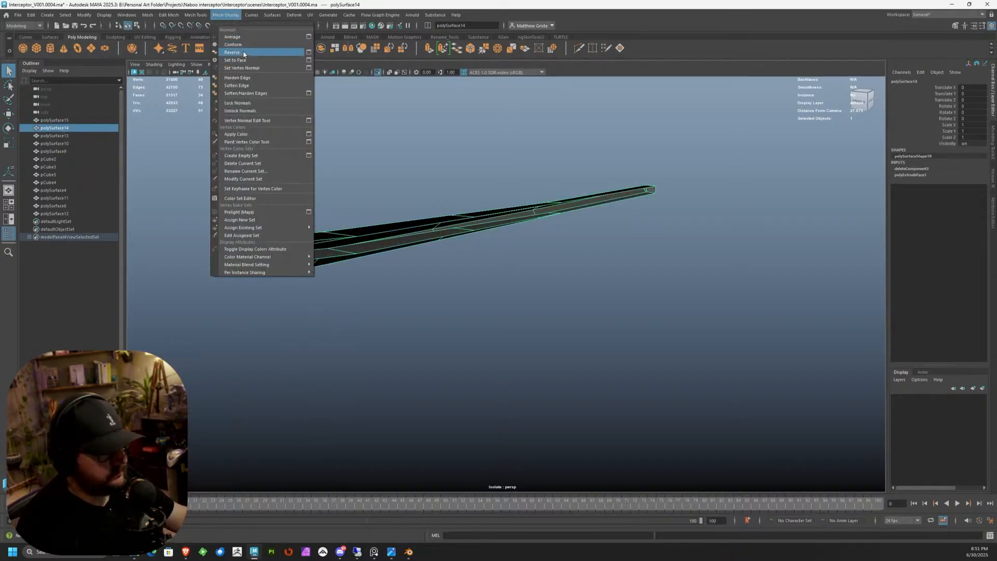
click(239, 52)
key(w)
alt+drag(324, 163, 470, 200)
click(550, 212)
scroll(551, 216, down, 4)
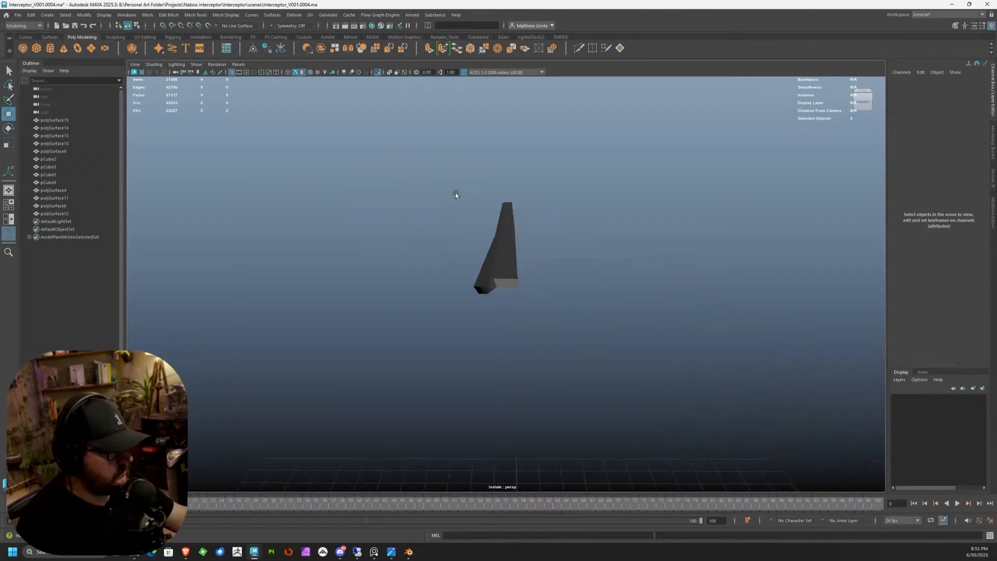
Step: Turn off isolation and compare the thickened strip with the raised shell
click(197, 63)
mouse_move(206, 82)
click(287, 77)
alt+drag(359, 172, 359, 262)
click(412, 292)
alt+middle_drag(412, 292, 515, 263)
alt+right_drag(514, 263, 555, 236)
alt+drag(556, 237, 504, 266)
Step: Select the strip's rear-end vertices near the raised shell, using the side view
right_click(503, 266)
right_drag(504, 266, 468, 265)
alt+drag(477, 256, 439, 249)
drag(357, 166, 475, 254)
key(space)
scroll(705, 388, down, 5)
key(space)
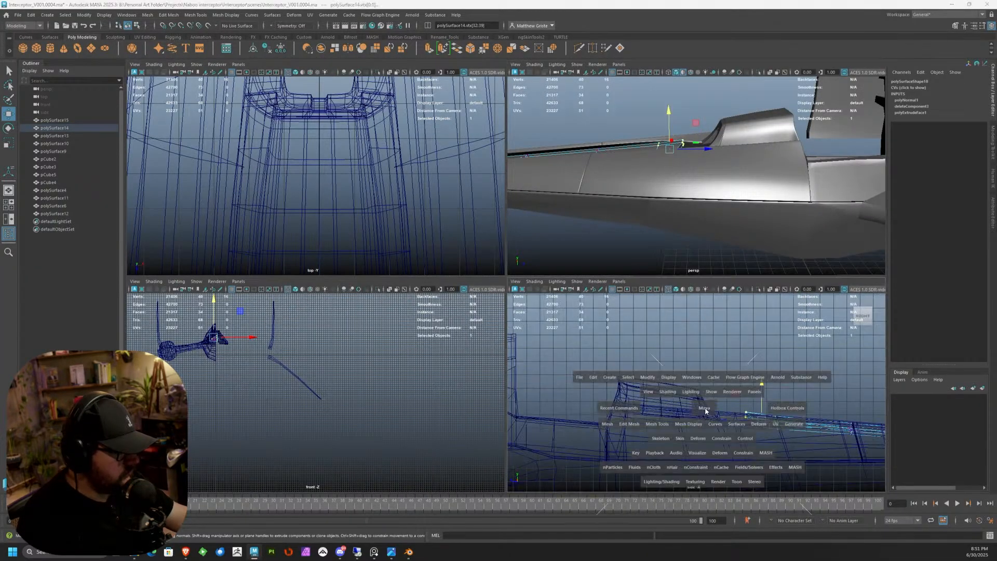
scroll(705, 389, up, 2)
alt+middle_drag(705, 389, 550, 329)
drag(569, 331, 343, 269)
key(space)
key(space)
Step: Move the strip's side and outer edge loops inward so the strip narrows to fit inside the shell's opening
alt+drag(553, 209, 577, 244)
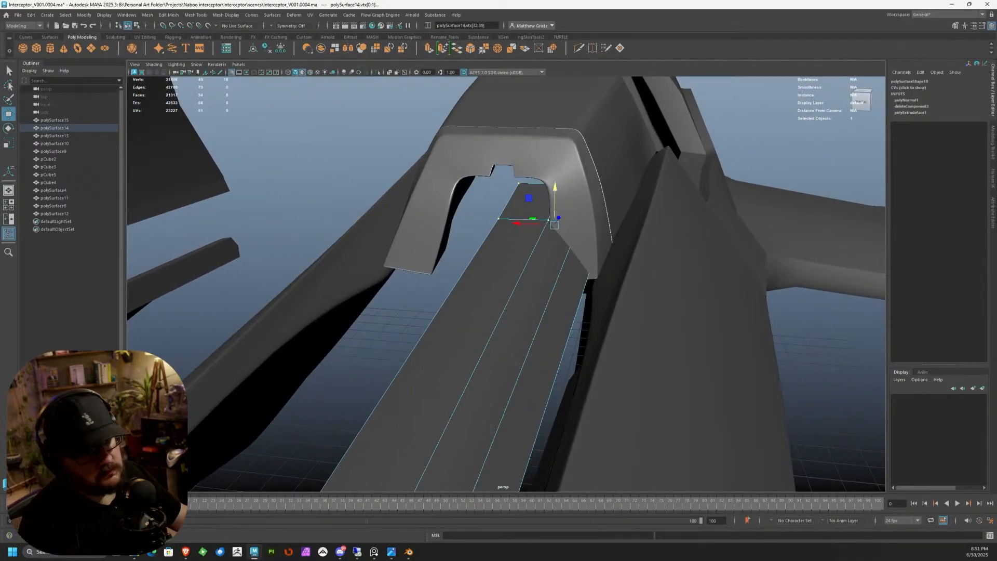
alt+middle_drag(577, 238, 530, 220)
alt+drag(530, 221, 461, 214)
scroll(462, 212, up, 4)
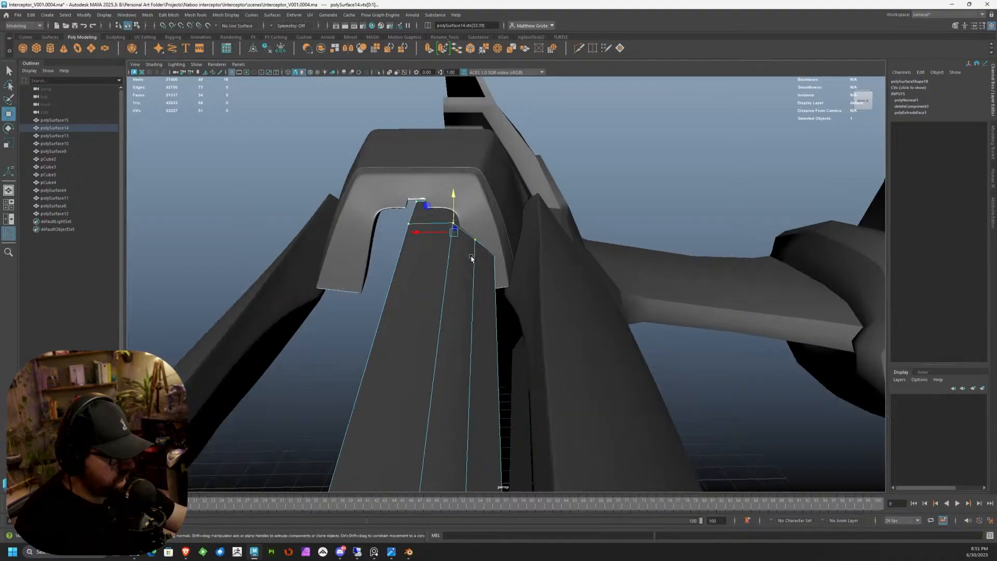
right_drag(470, 262, 470, 244)
click(464, 262)
double_click(464, 262)
scroll(464, 262, down, 4)
mouse_move(464, 263)
alt+mouse_down()
mouse_move(477, 316)
mouse_move(470, 259)
alt+mouse_up()
drag(424, 421, 416, 429)
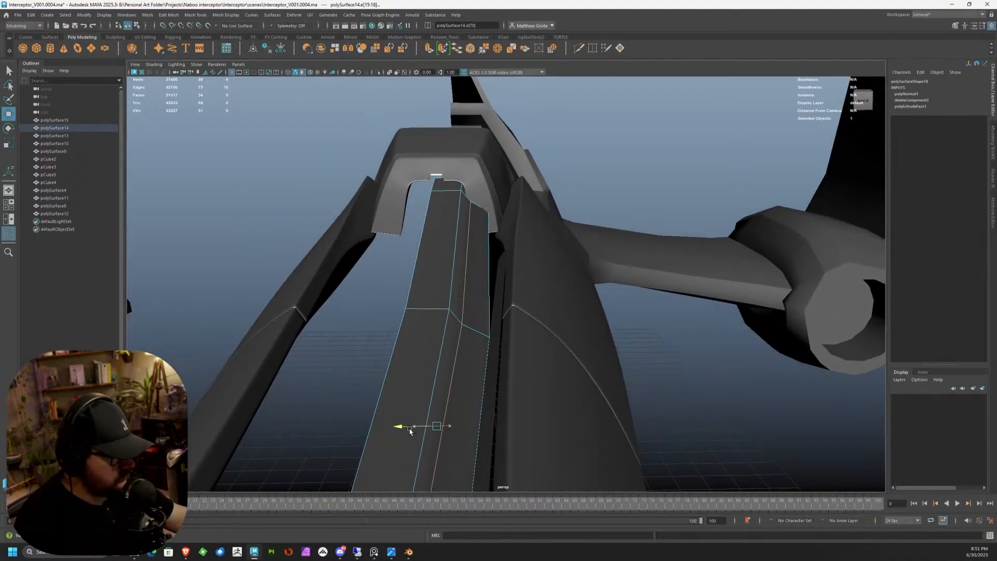
middle_drag(457, 423, 424, 462)
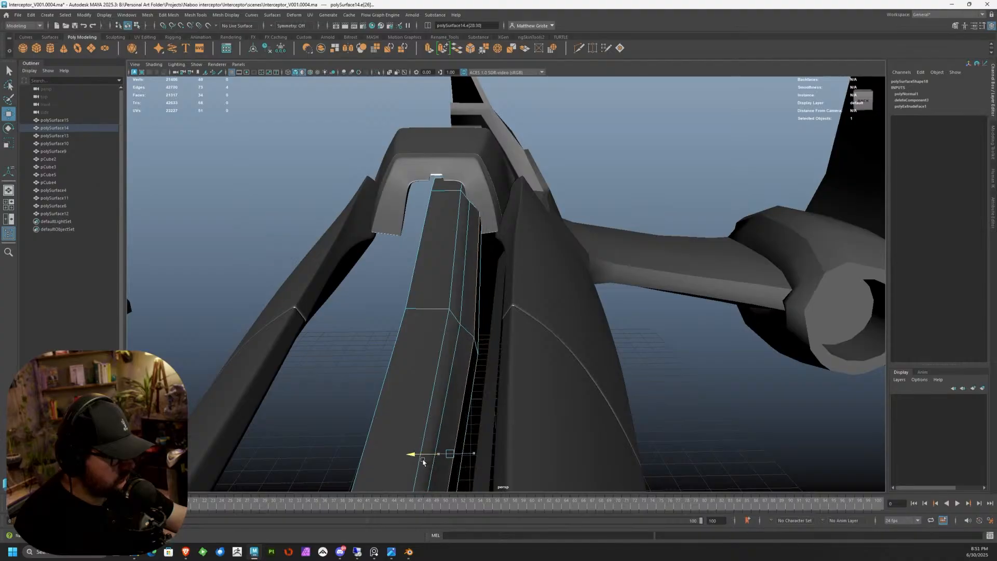
click(471, 416)
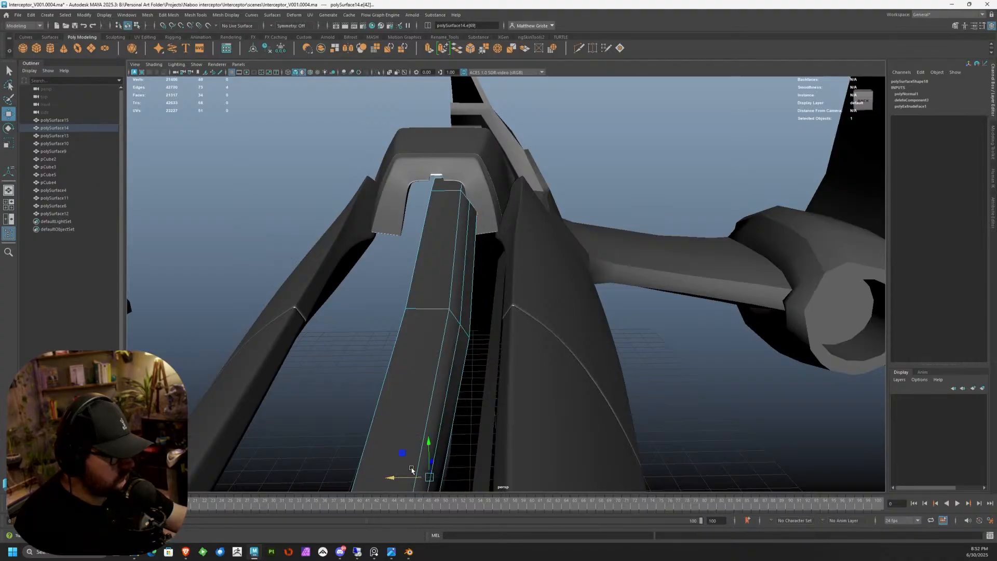
Step: Isolate the strip and shift the inner edge loop on its underside to even out the wall thickness
alt+drag(441, 419, 516, 256)
right_drag(516, 256, 553, 239)
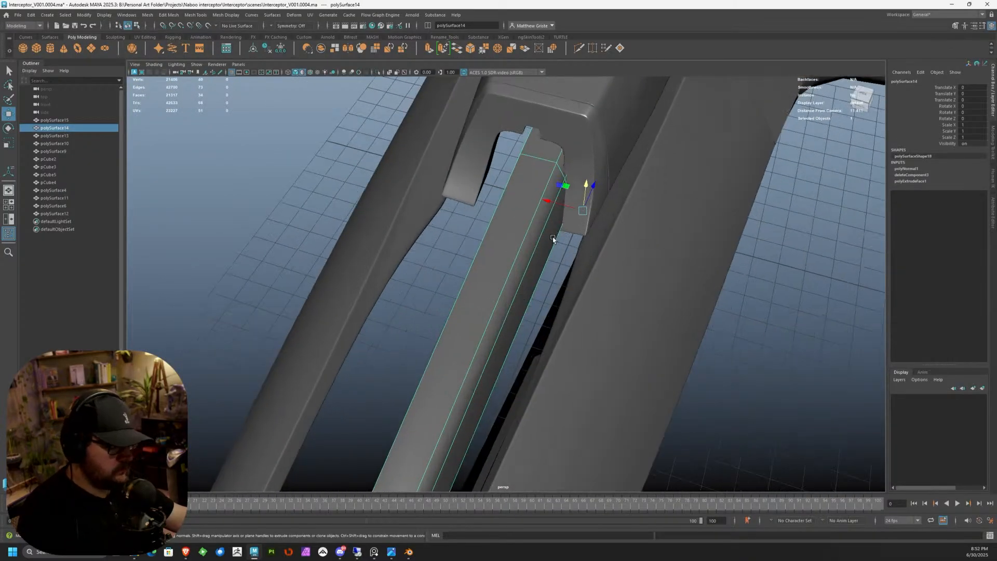
key(ctrl+1)
alt+drag(552, 237, 418, 184)
right_drag(418, 184, 418, 165)
click(429, 215)
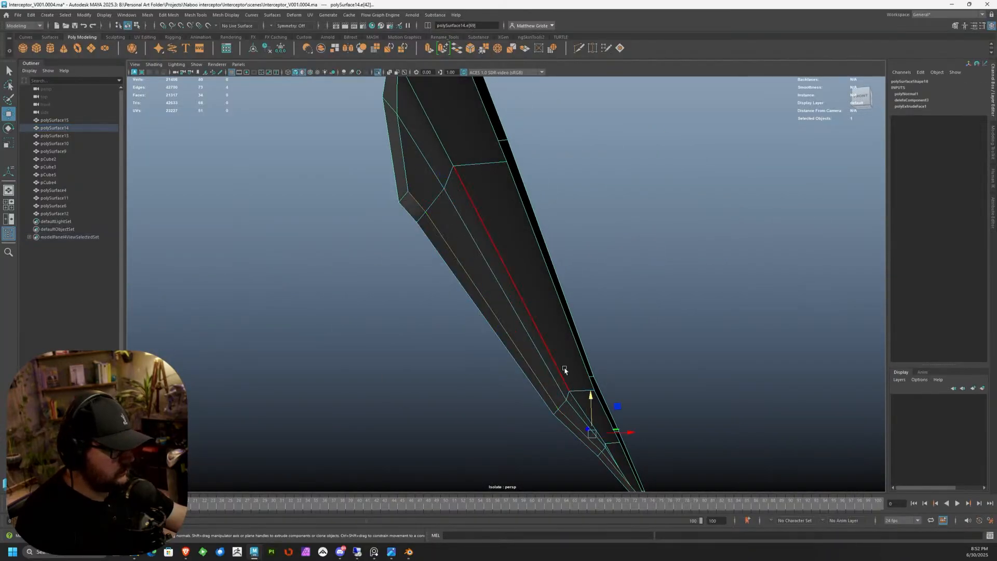
click(588, 400)
key(ctrl+z)
drag(590, 397, 591, 403)
drag(632, 436, 636, 436)
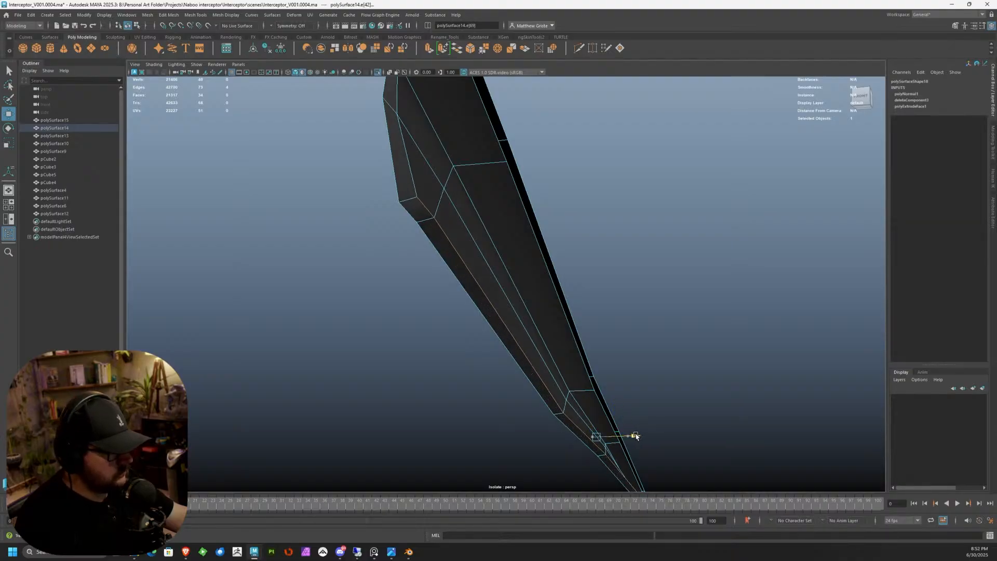
Step: Reposition the lower corner edge at the strip's rear end
alt+drag(606, 396, 595, 359)
right_drag(390, 169, 375, 162)
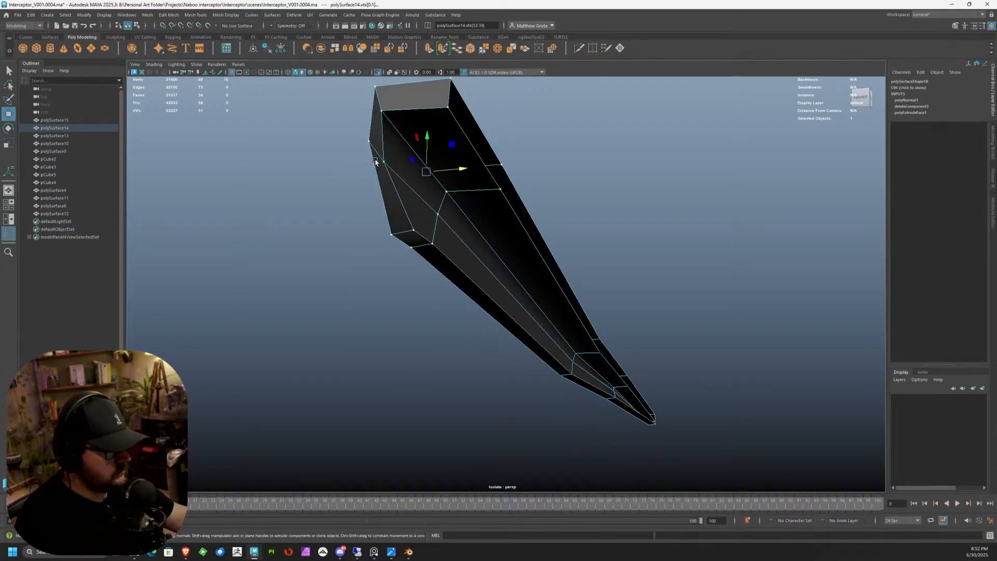
alt+drag(420, 160, 733, 285)
right_drag(600, 202, 599, 179)
click(596, 197)
alt+drag(596, 197, 625, 169)
alt+middle_drag(626, 169, 584, 237)
alt+drag(596, 208, 522, 199)
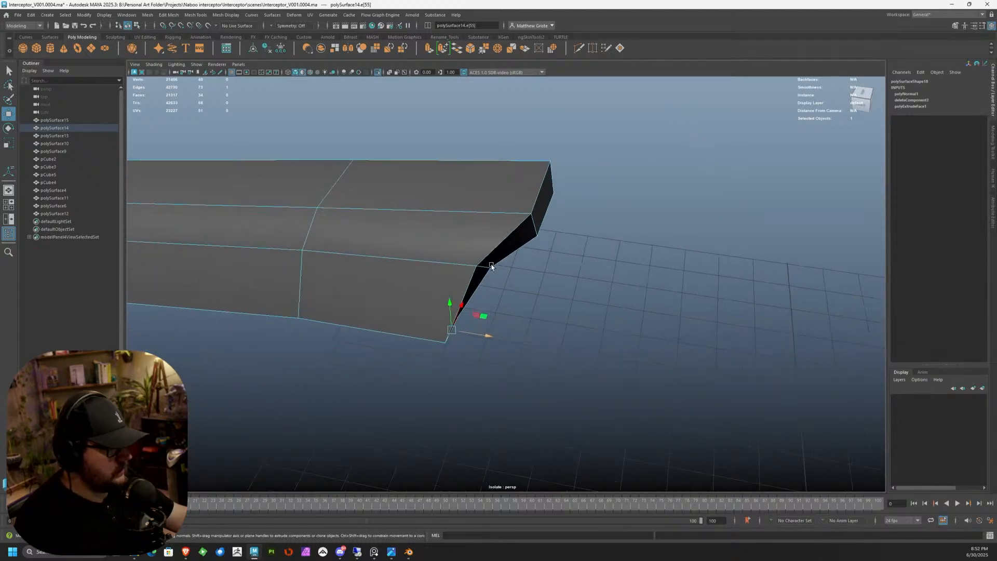
drag(507, 297, 453, 303)
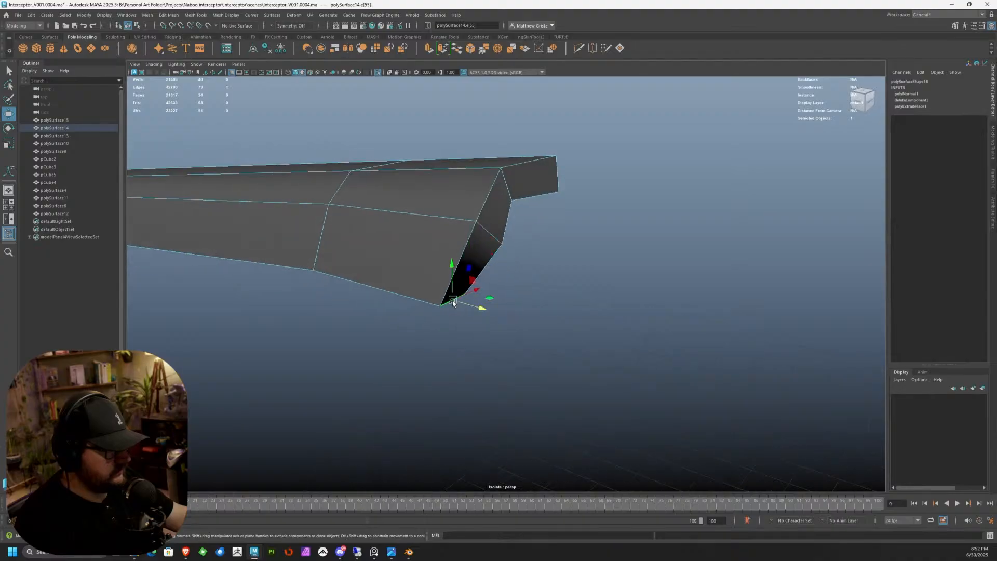
Step: Flatten the vertices at the strip's end by scaling them along its length
alt+drag(487, 254, 416, 251)
right_click(486, 248)
right_drag(486, 248, 462, 237)
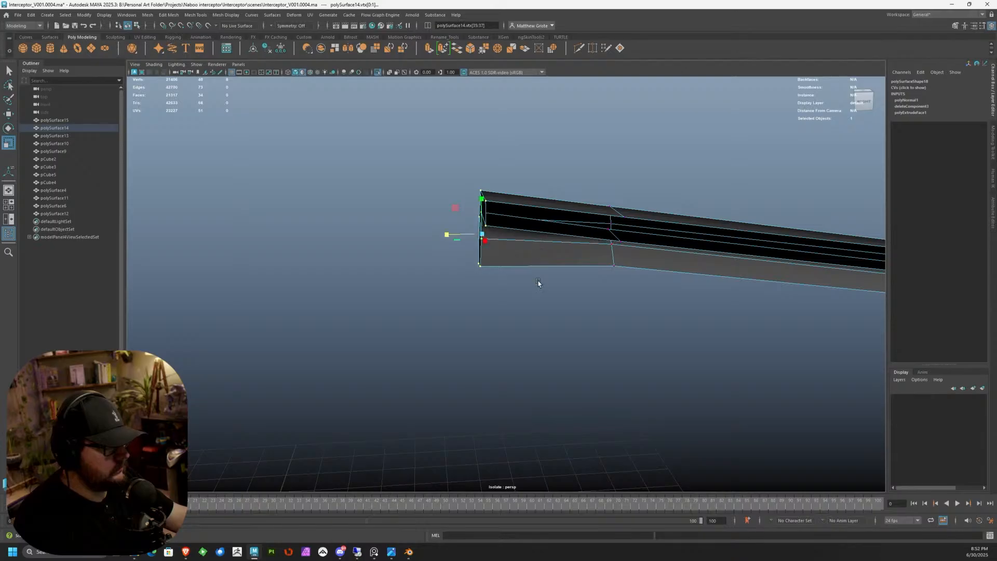
alt+drag(535, 280, 594, 257)
alt+middle_drag(594, 256, 531, 247)
alt+drag(532, 247, 484, 275)
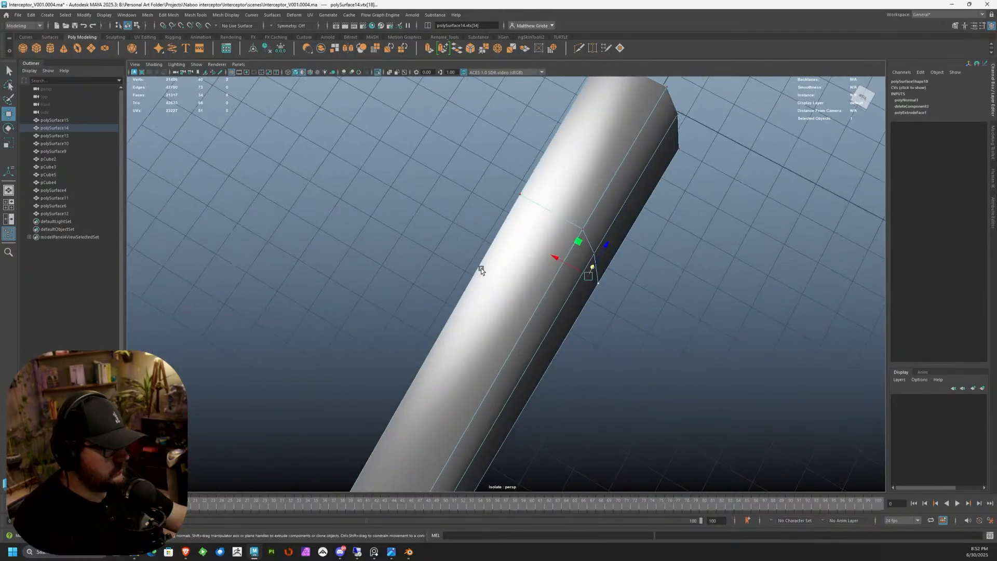
Step: Turn off isolation and move the strip's rear-end vertices to fit the opening in the raised shell
click(198, 68)
mouse_move(228, 78)
click(292, 79)
alt+drag(387, 179, 472, 240)
right_drag(472, 241, 503, 222)
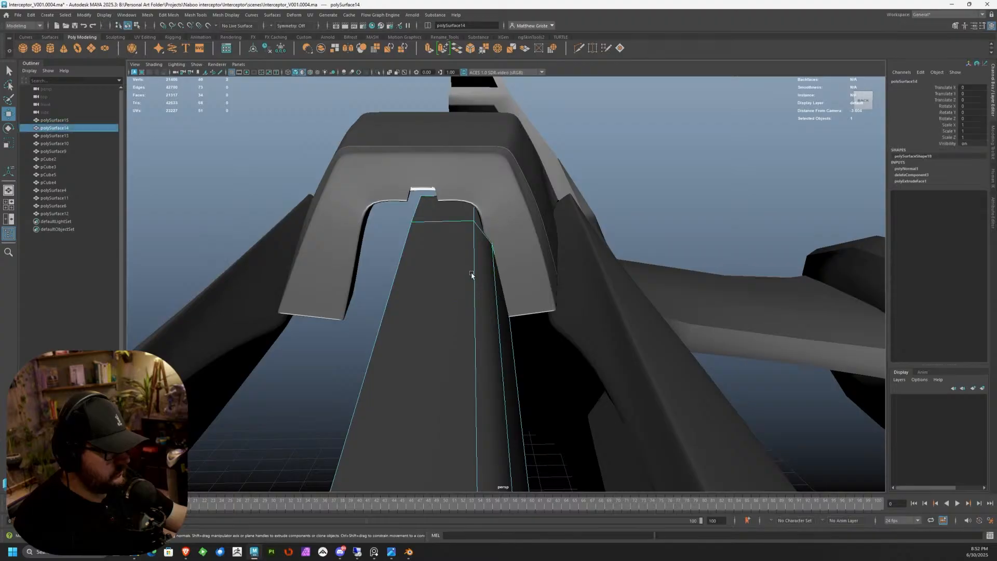
scroll(473, 276, down, 4)
drag(434, 470, 470, 252)
right_drag(470, 248, 440, 251)
drag(416, 179, 571, 272)
key(w)
mouse_move(497, 218)
mouse_down()
mouse_move(503, 205)
mouse_move(494, 208)
mouse_move(505, 207)
mouse_up()
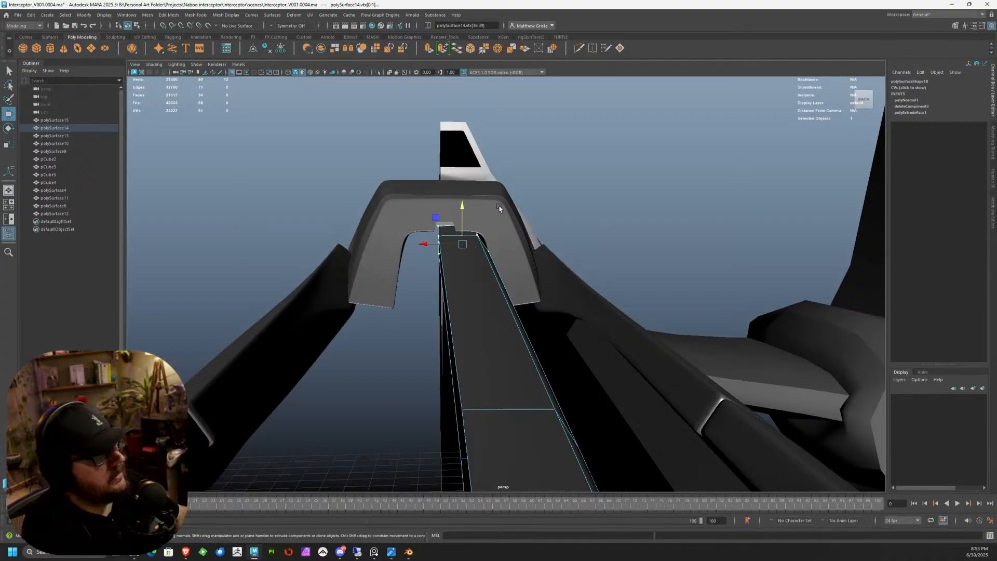
Step: Select the side panel beside the raised shell and review the transform constraint options in the Modeling Toolkit
alt+drag(494, 198, 494, 309)
click(412, 345)
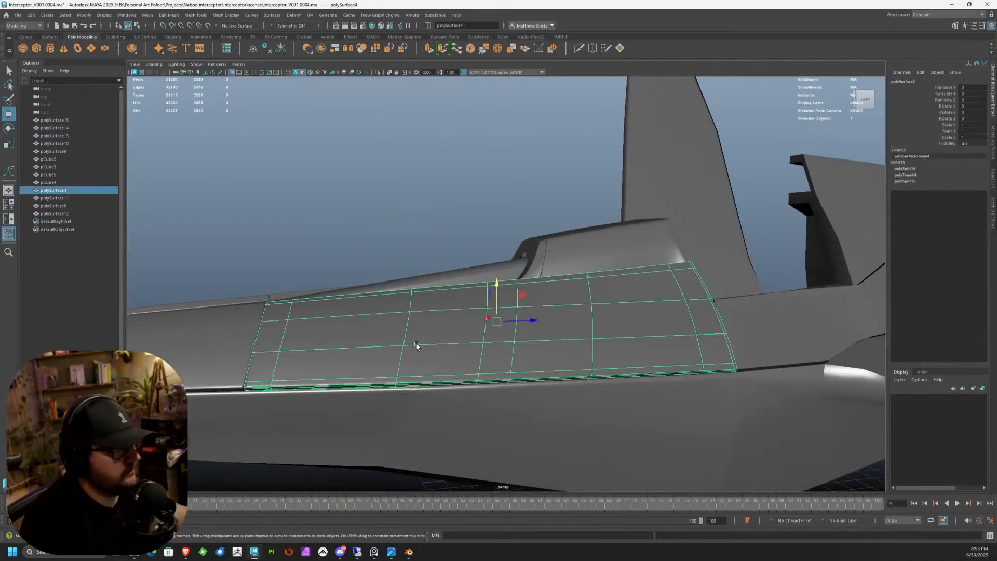
alt+middle_drag(433, 359, 534, 268)
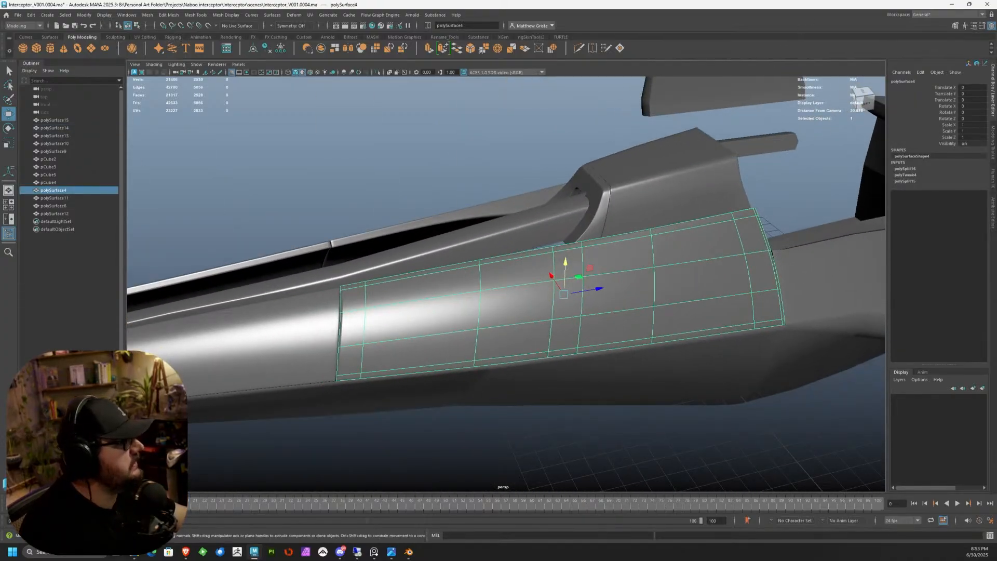
click(992, 226)
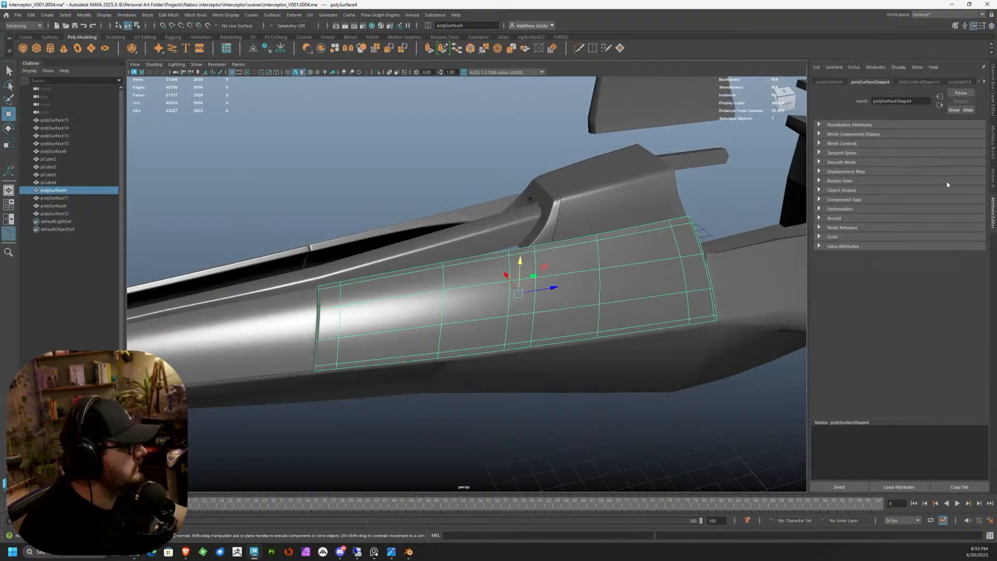
click(992, 145)
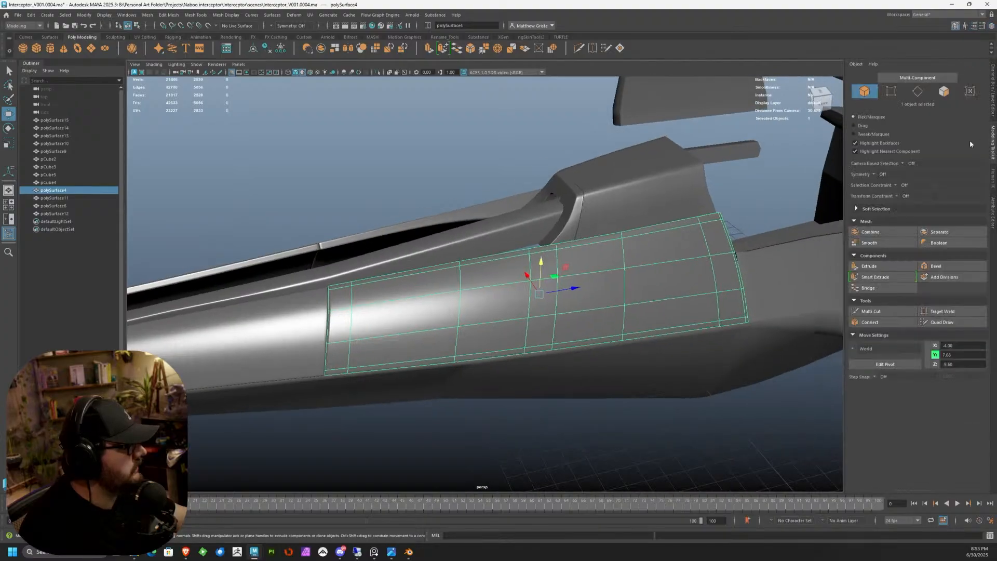
click(896, 185)
click(896, 195)
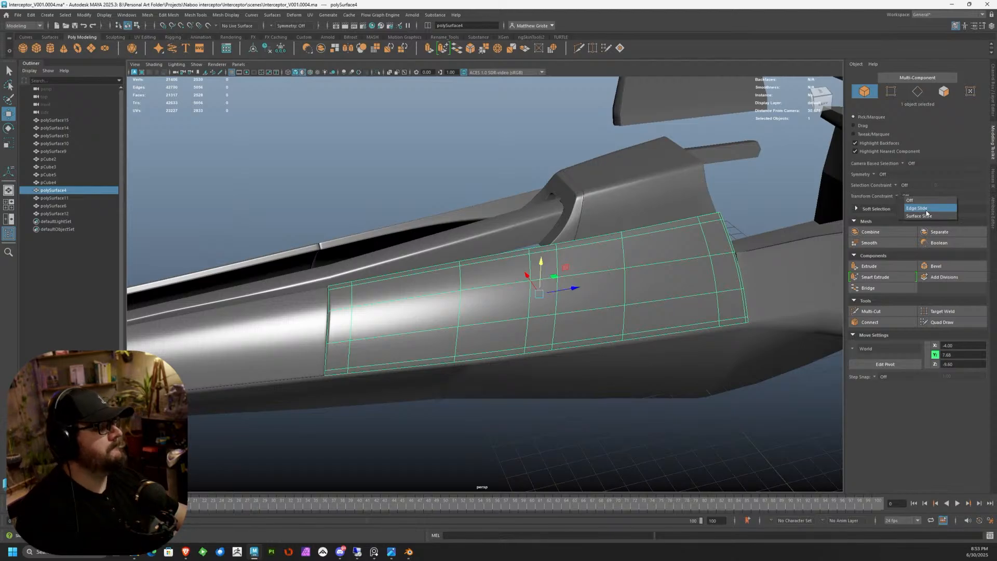
click(638, 235)
alt+drag(498, 207, 571, 214)
scroll(572, 213, up, 5)
alt+middle_drag(461, 187, 566, 311)
alt+drag(566, 311, 477, 280)
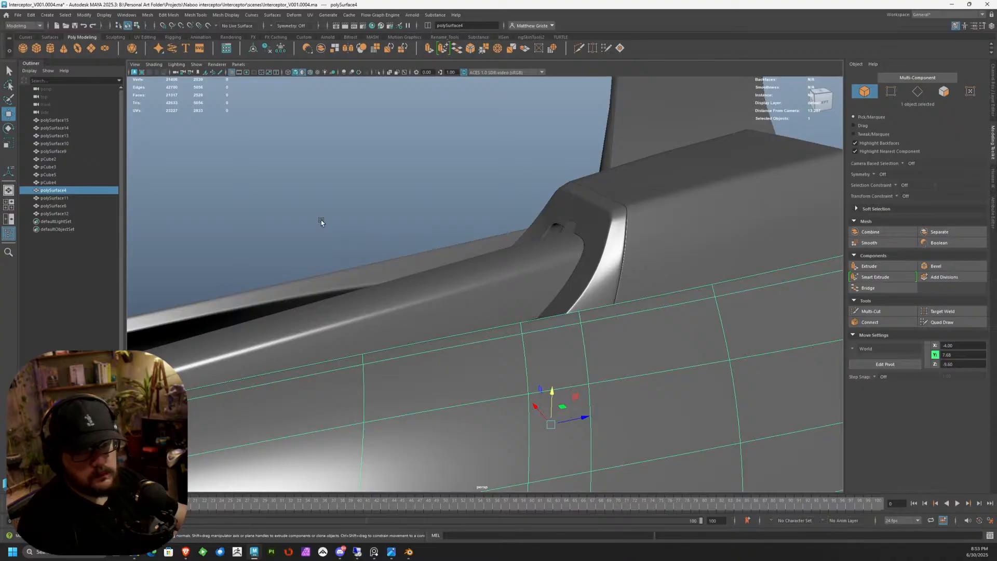
alt+drag(494, 334, 403, 291)
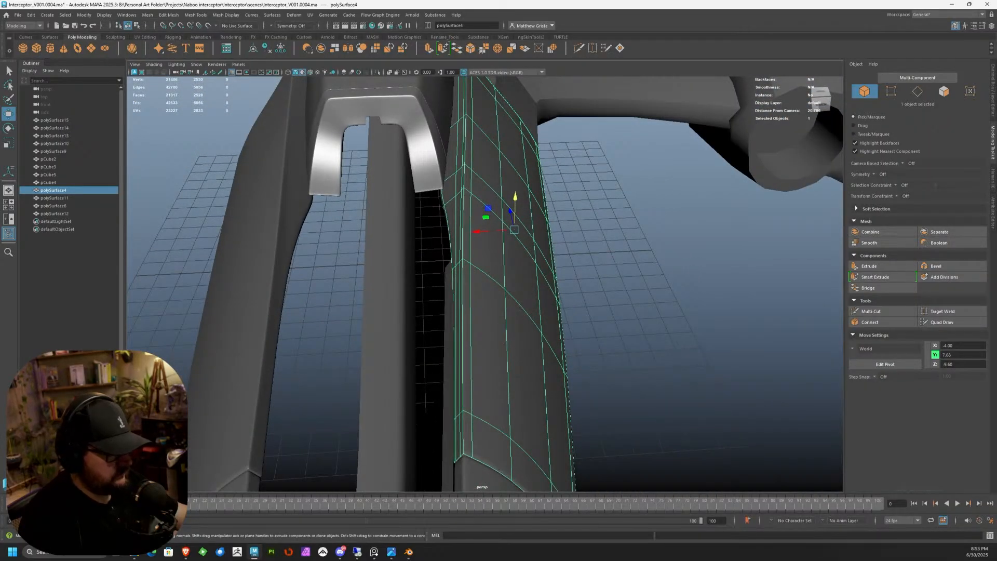
Step: Switch to the Blender reference model and examine where the nose strip runs under the raised shell
click(409, 551)
scroll(390, 286, up, 6)
key(KP_1)
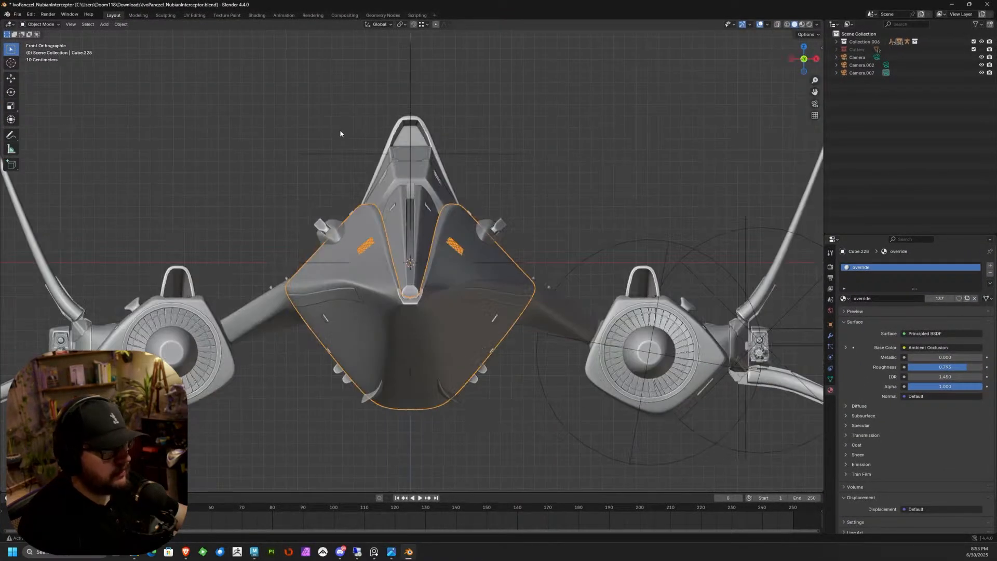
middle_drag(354, 144, 379, 179)
middle_drag(632, 321, 556, 339)
scroll(83, 320, up, 3)
key(Right)
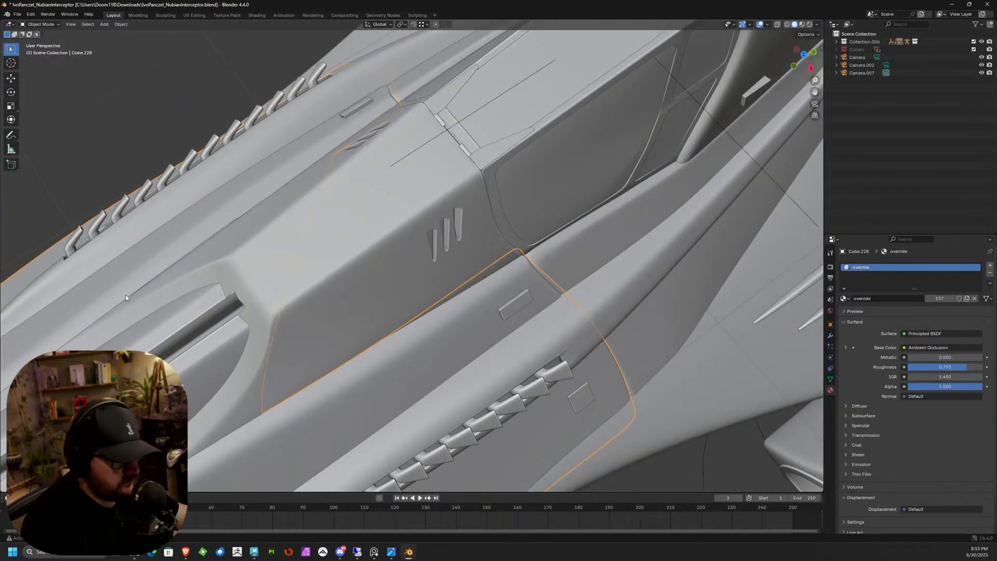
middle_drag(153, 281, 544, 265)
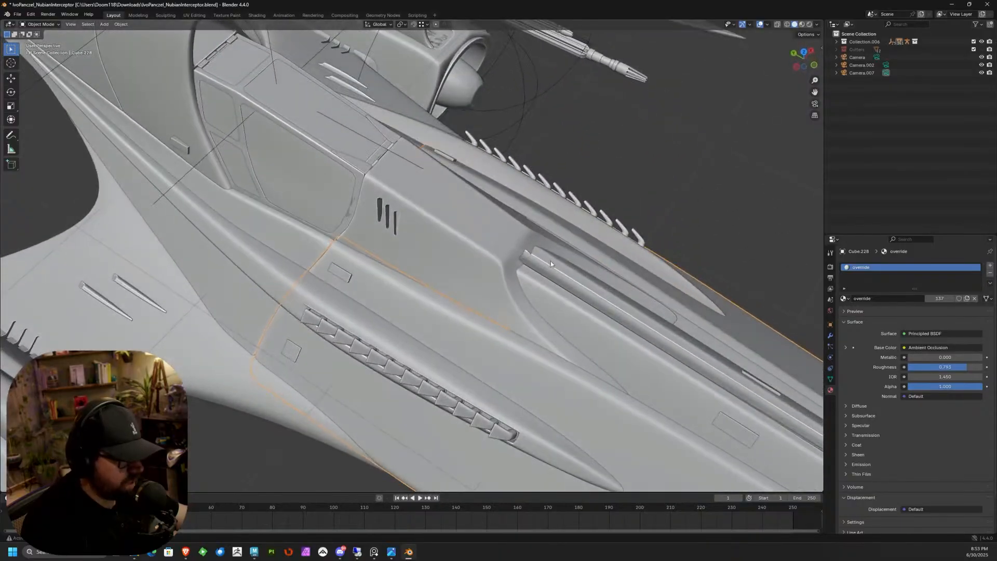
Step: Temporarily delete the reference's nose panel beside the strip to inspect the structure underneath, restore it, and return to Maya
middle_drag(675, 207, 434, 231)
click(433, 247)
middle_drag(479, 195, 403, 174)
key(Delete)
key(ctrl+z)
scroll(405, 177, down, 5)
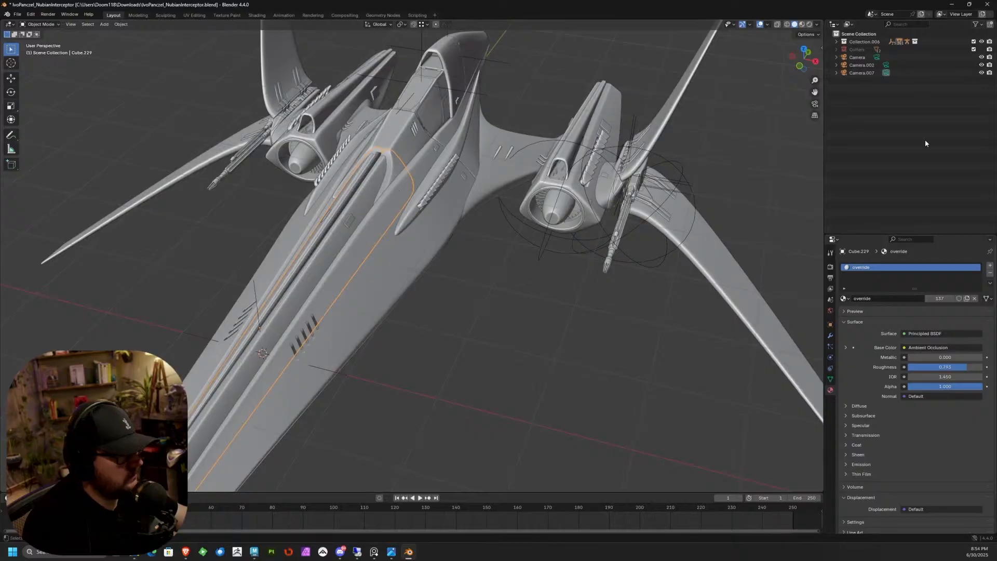
click(955, 7)
Step: Delete the duplicate side panel on the opposite side of the central strip
alt+drag(523, 260, 518, 236)
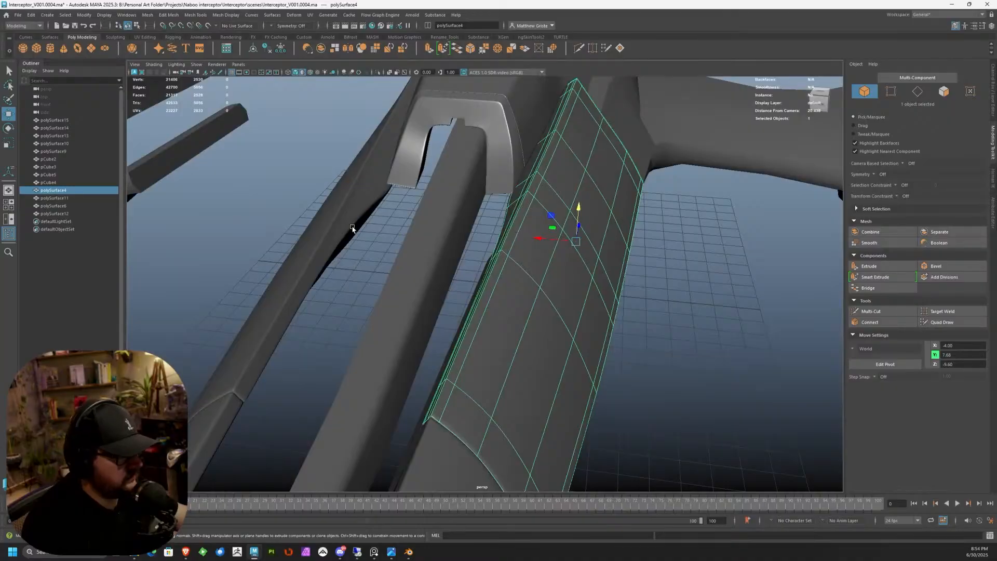
click(341, 226)
key(Delete)
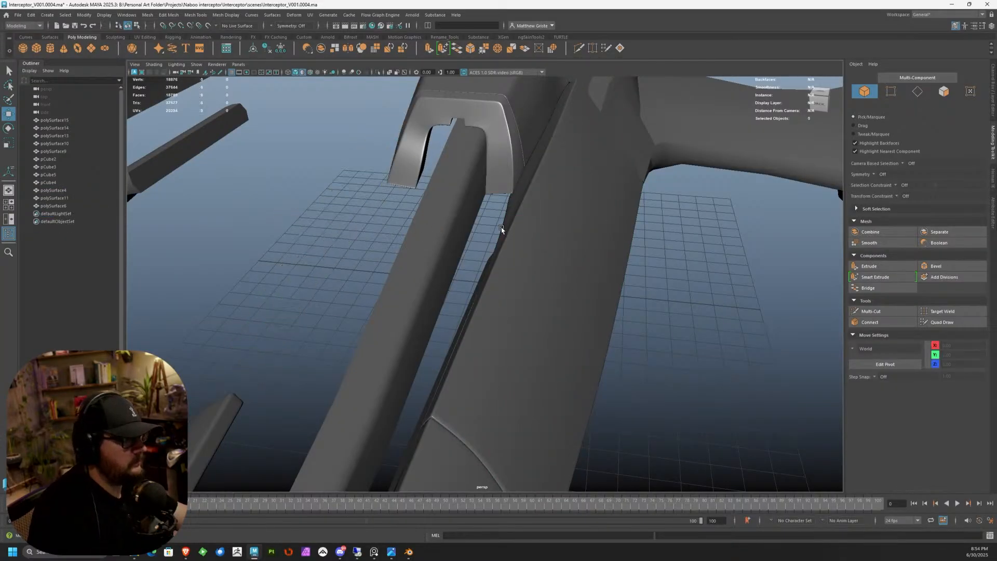
Step: Select the four faces along the side panel's inner edge and move them inward toward the central strip
click(525, 252)
alt+drag(494, 291, 634, 244)
scroll(634, 245, up, 4)
right_drag(452, 280, 454, 290)
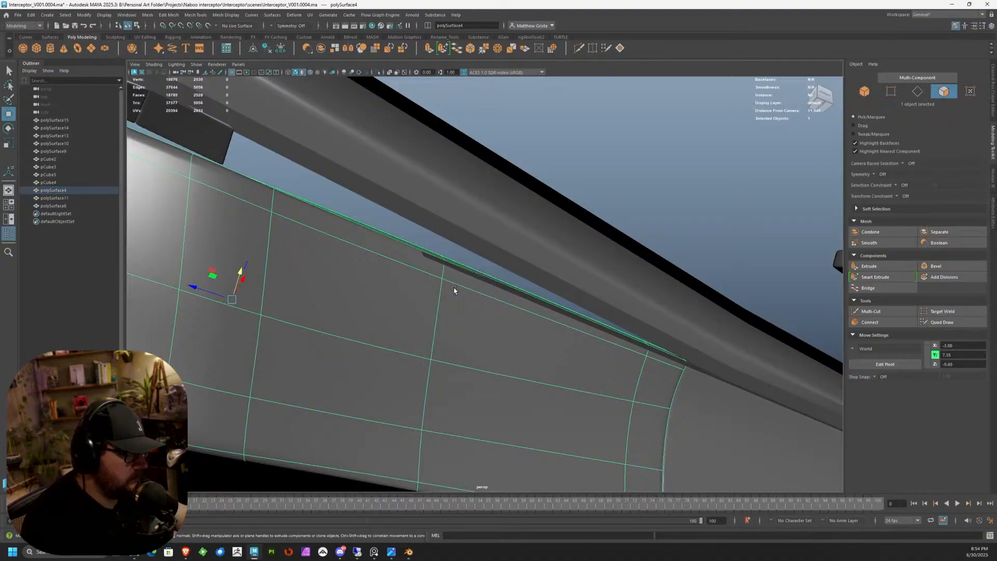
click(455, 289)
alt+drag(467, 289, 425, 268)
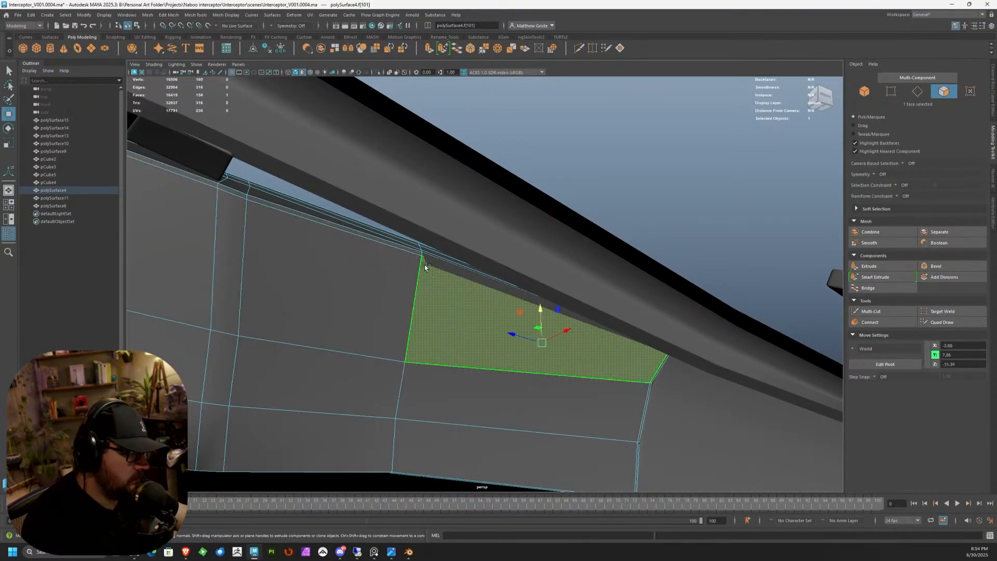
shift+click(425, 256)
alt+drag(498, 283, 604, 201)
shift+click(550, 308)
scroll(583, 254, up, 3)
shift+click(616, 250)
scroll(591, 259, down, 5)
scroll(591, 258, down, 5)
alt+drag(592, 259, 457, 285)
alt+middle_drag(474, 191, 473, 310)
scroll(473, 310, down, 3)
mouse_move(474, 311)
alt+mouse_down()
mouse_move(476, 300)
mouse_move(487, 314)
mouse_move(487, 305)
alt+mouse_up()
drag(440, 272, 416, 278)
drag(447, 240, 416, 244)
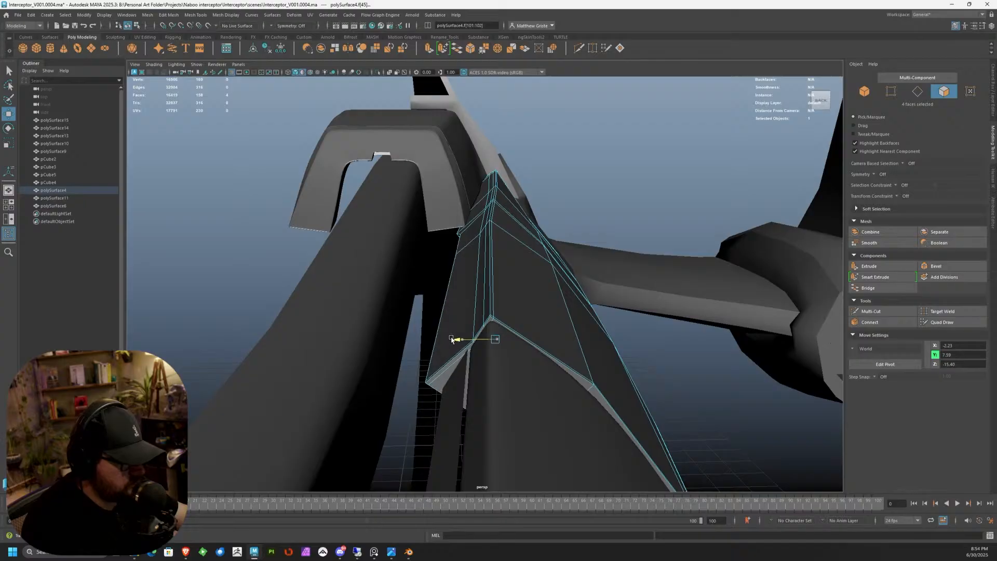
drag(452, 339, 449, 339)
alt+drag(449, 333, 488, 333)
right_drag(503, 249, 545, 234)
click(706, 243)
Step: Inspect the adjusted side panel against the strip and raised shell from several angles
alt+drag(675, 249, 472, 300)
click(536, 295)
scroll(535, 293, down, 3)
scroll(470, 303, up, 4)
click(450, 409)
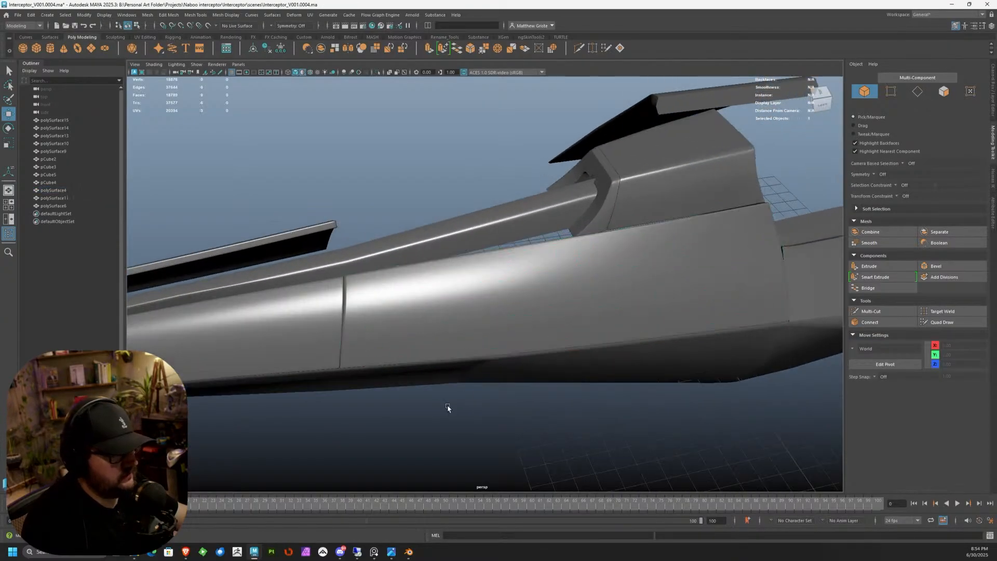
alt+drag(450, 408, 414, 385)
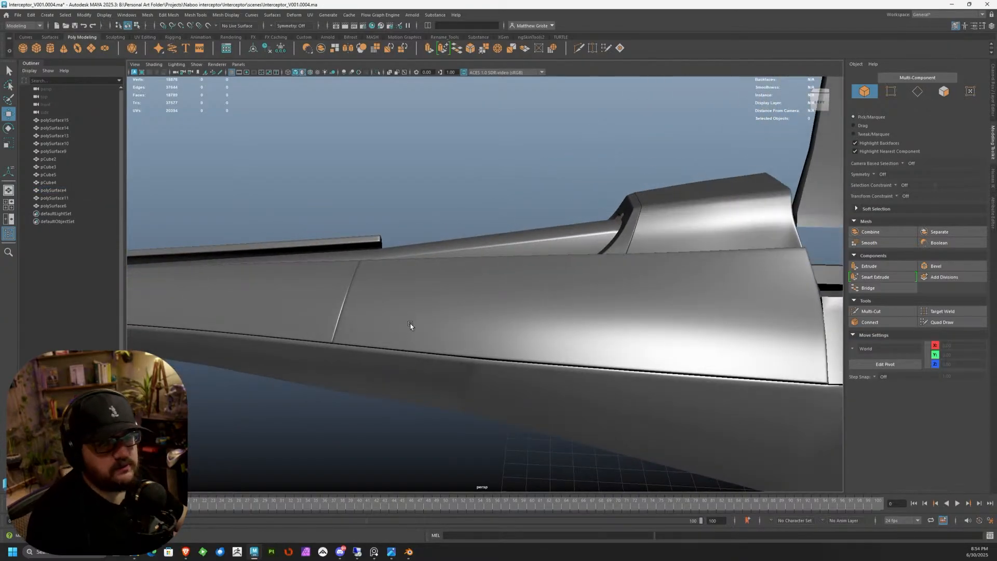
alt+drag(355, 202, 559, 247)
Step: Isolate the lower fuselage mesh, delete the leftover thin row of faces above it, and turn off isolation
click(490, 271)
alt+drag(669, 255, 436, 269)
click(392, 305)
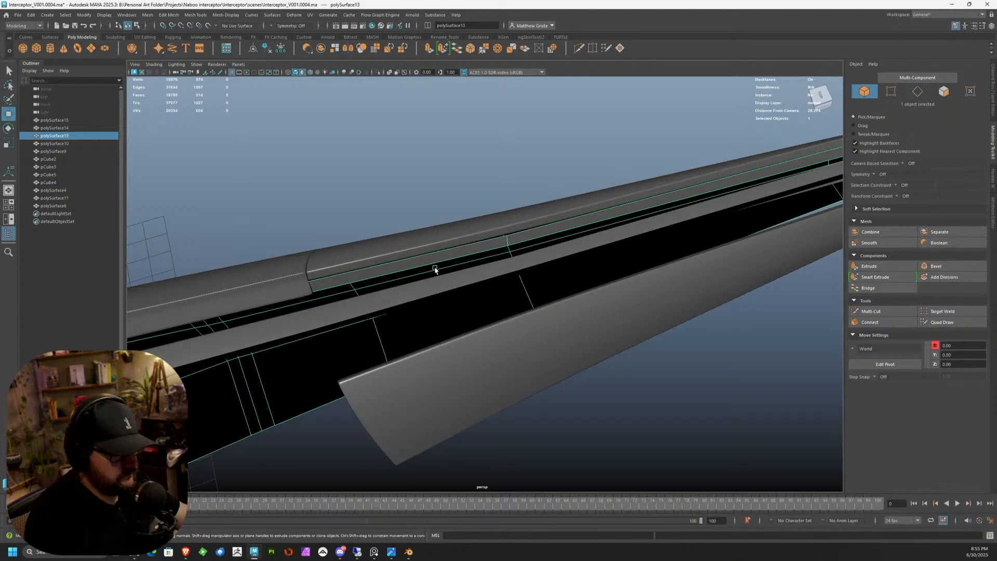
key(ctrl+1)
alt+drag(488, 250, 412, 281)
key(F11)
drag(167, 222, 508, 281)
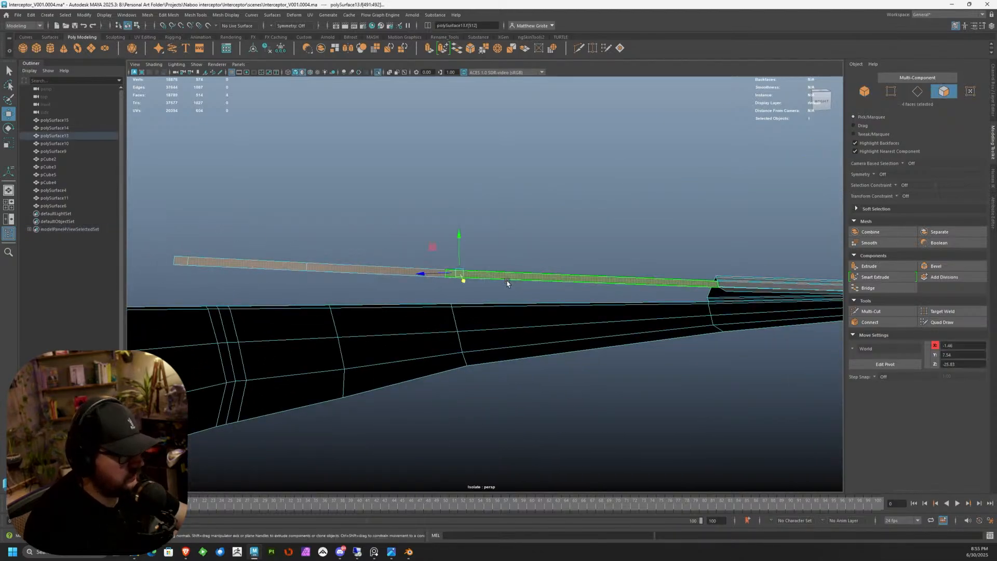
key(Delete)
right_drag(428, 327, 364, 327)
click(196, 65)
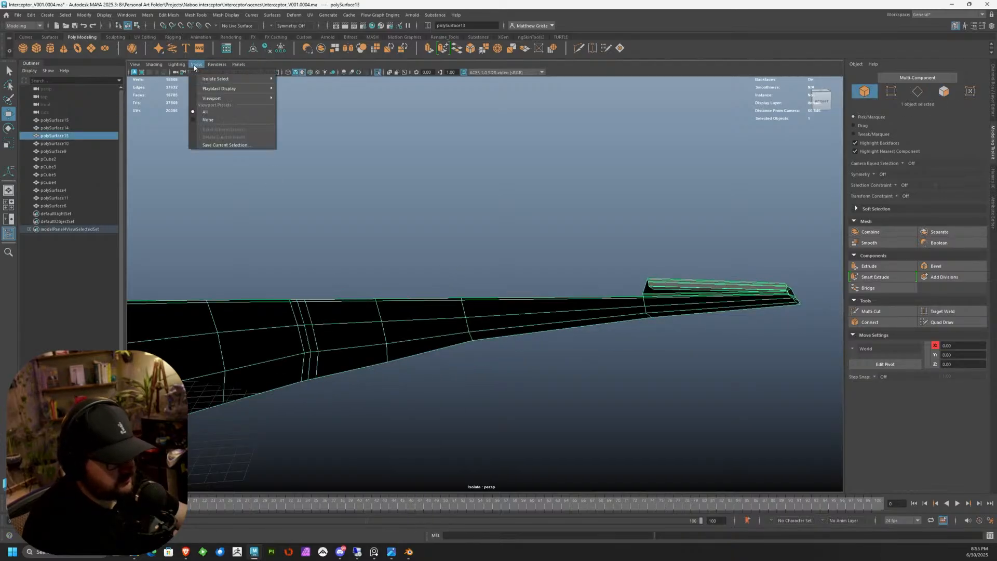
click(296, 81)
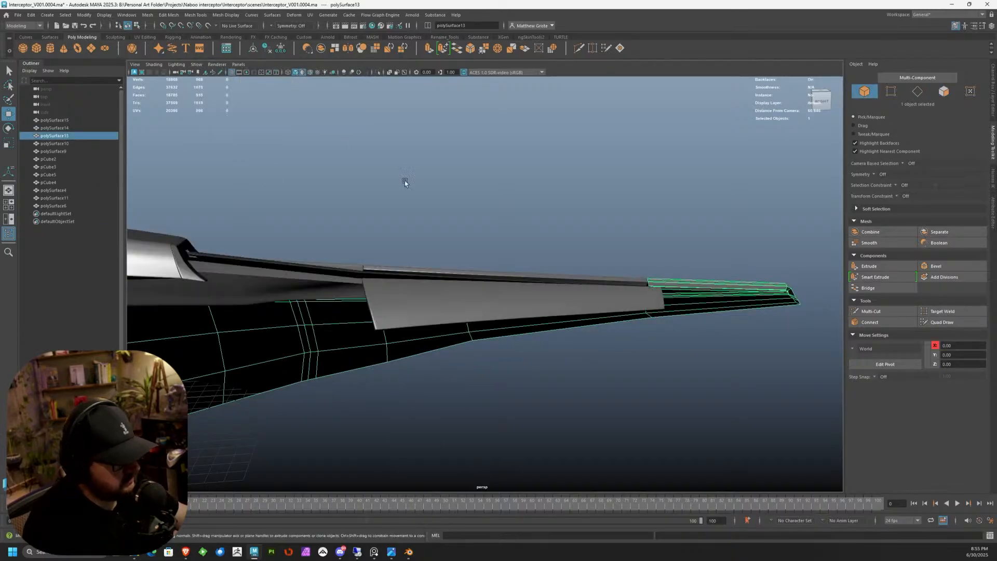
Step: Select the four faces running along the central strip's lower side edge and extrude them
alt+drag(387, 175, 385, 235)
alt+middle_drag(385, 235, 534, 292)
alt+right_drag(534, 291, 555, 288)
alt+drag(556, 289, 424, 328)
click(423, 328)
right_drag(385, 320, 384, 344)
click(373, 396)
shift+click(383, 379)
scroll(468, 320, down, 3)
alt+drag(468, 319, 493, 235)
shift+click(612, 173)
alt+middle_drag(612, 174, 344, 196)
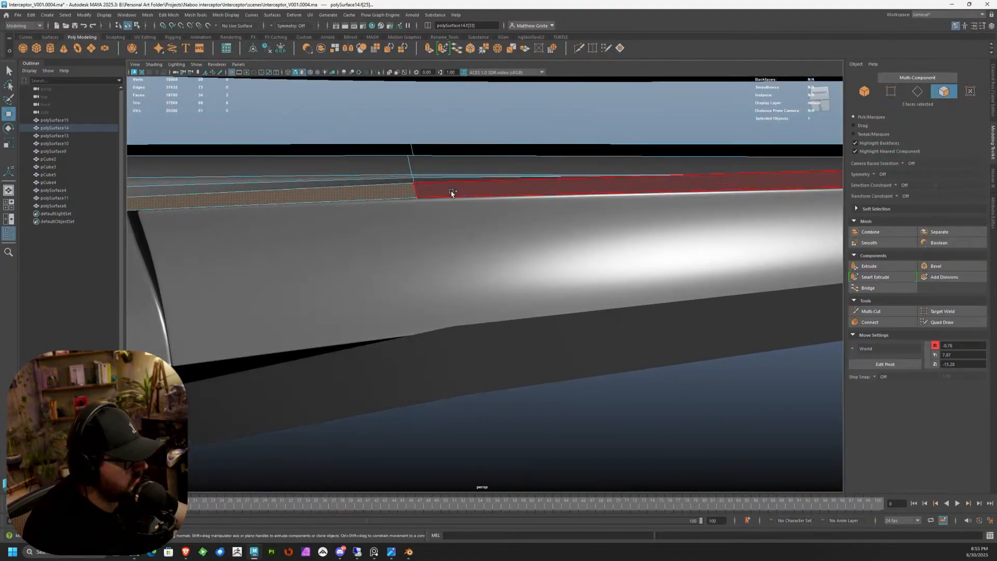
shift+click(450, 195)
scroll(556, 220, down, 3)
alt+middle_drag(557, 220, 336, 204)
scroll(336, 204, down, 6)
alt+drag(298, 225, 423, 154)
click(429, 49)
alt+drag(489, 285, 464, 337)
alt+drag(463, 337, 325, 345)
alt+middle_drag(656, 169, 465, 265)
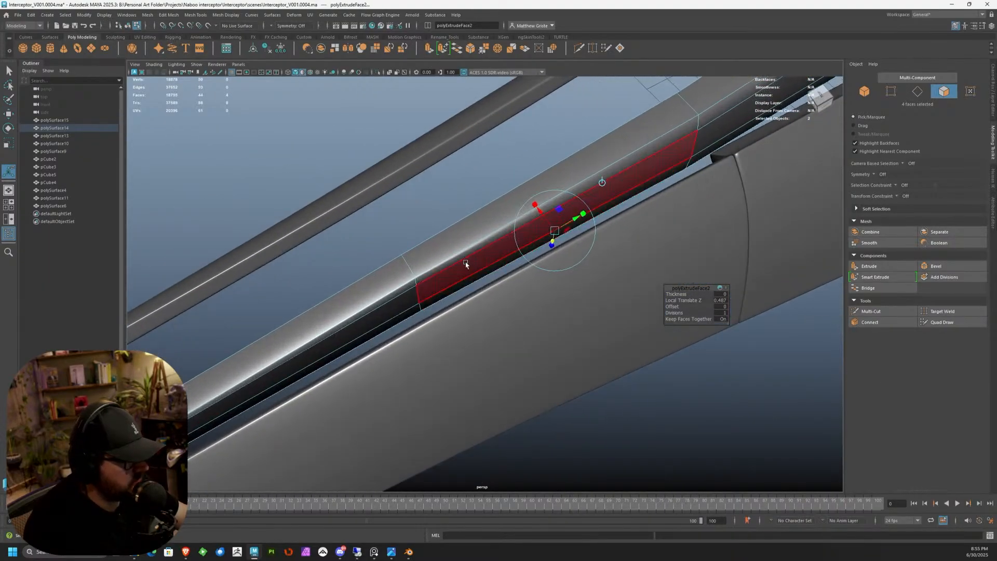
Step: Extrude the three narrow outer faces of the strip's lower edge toward the side panel to form a ledge
right_drag(427, 291, 425, 309)
click(423, 306)
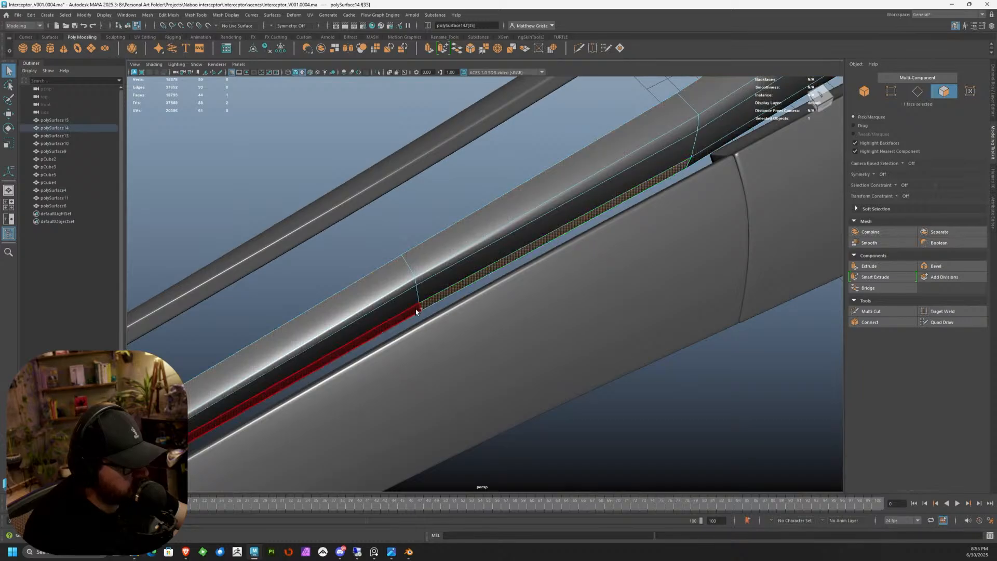
alt+middle_drag(643, 176, 508, 276)
alt+drag(507, 276, 432, 167)
click(429, 49)
scroll(410, 281, down, 3)
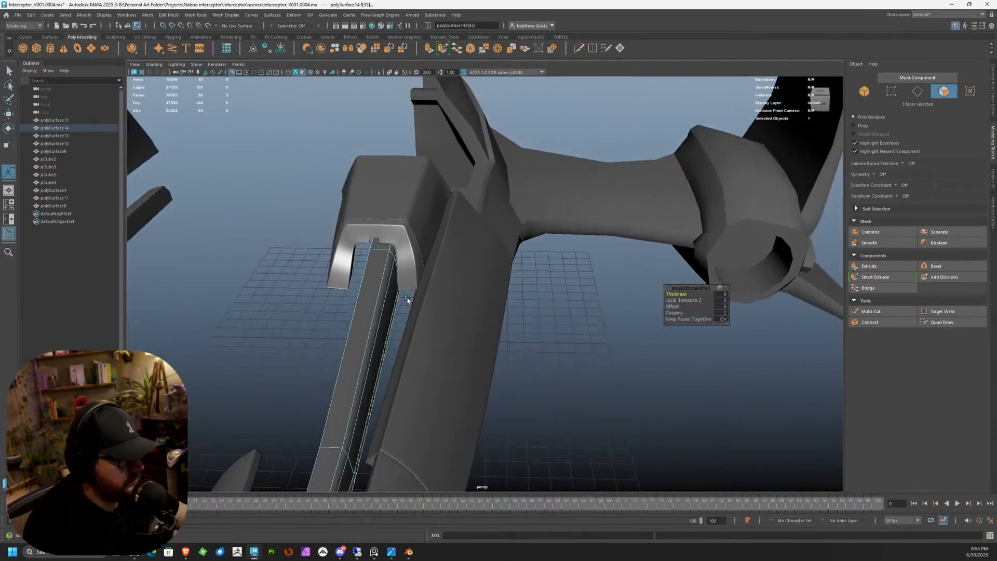
alt+middle_drag(410, 289, 501, 167)
drag(456, 406, 486, 284)
Step: Lower the vertices at the ledge's rear end to fit beneath the raised shell's leg, and return to object mode
right_drag(478, 279, 497, 285)
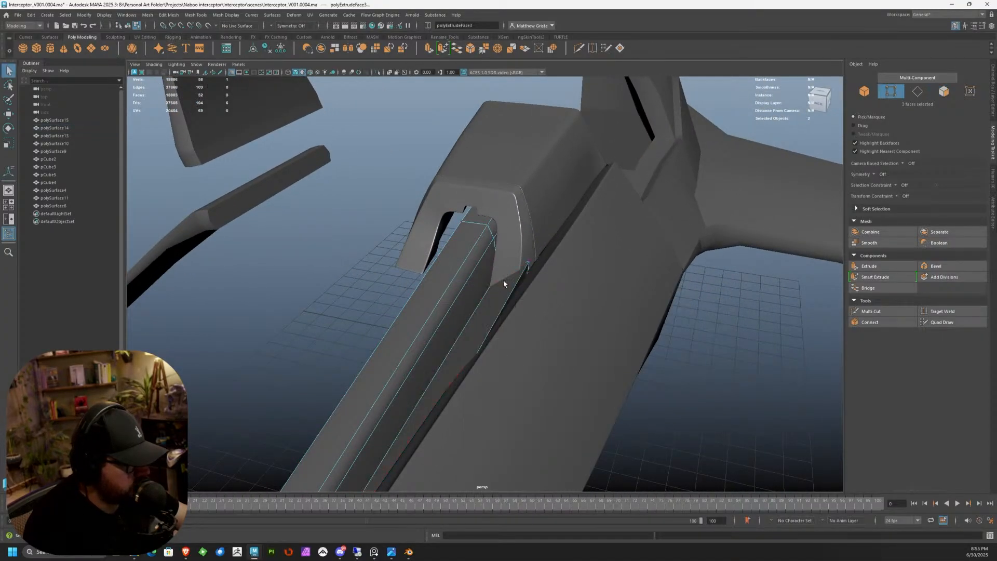
alt+drag(497, 285, 529, 234)
drag(466, 174, 398, 224)
key(w)
drag(411, 176, 409, 192)
alt+drag(410, 192, 433, 186)
scroll(442, 244, down, 3)
alt+drag(450, 305, 535, 292)
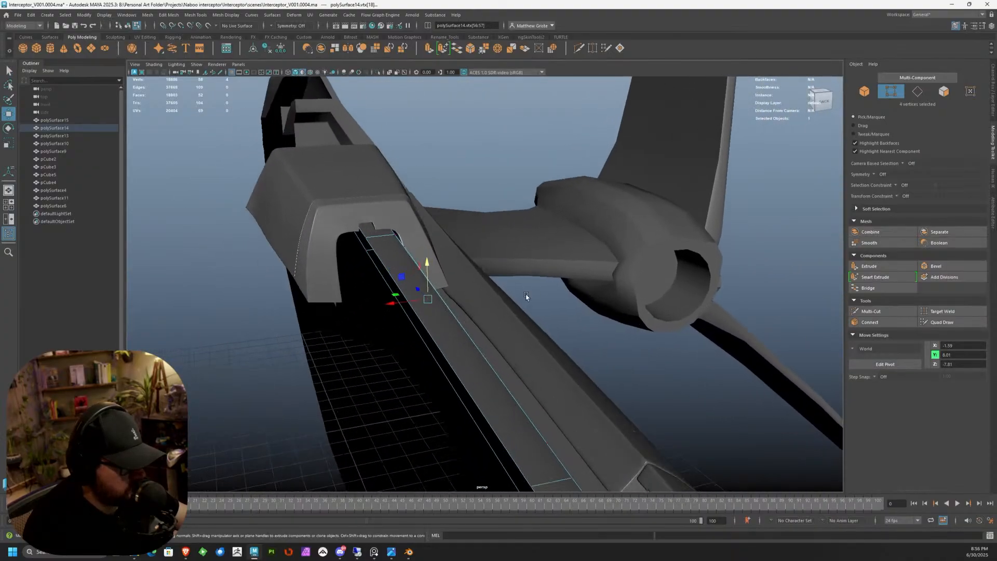
scroll(498, 299, up, 3)
alt+drag(440, 325, 404, 339)
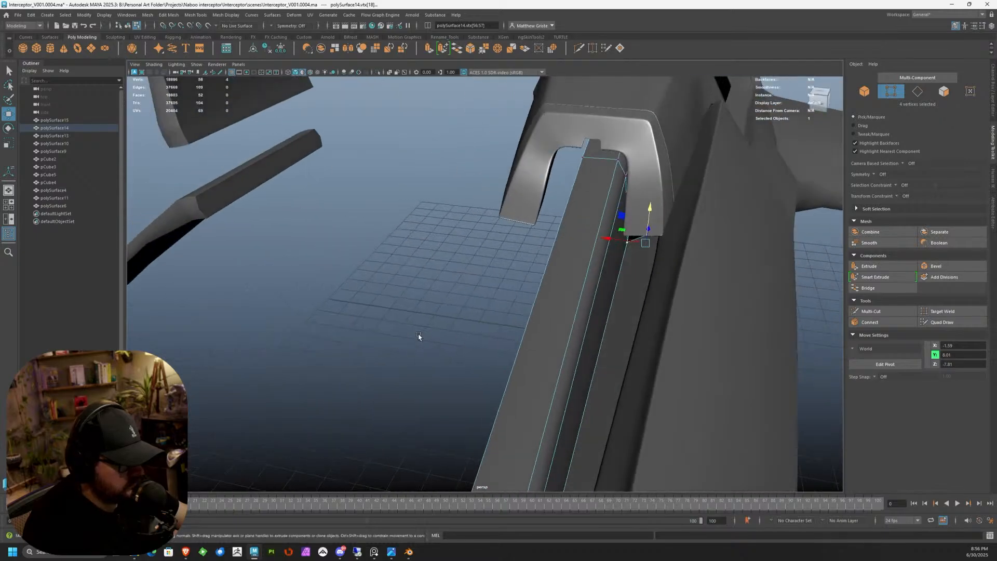
alt+drag(625, 195, 427, 276)
right_click(466, 320)
click(504, 308)
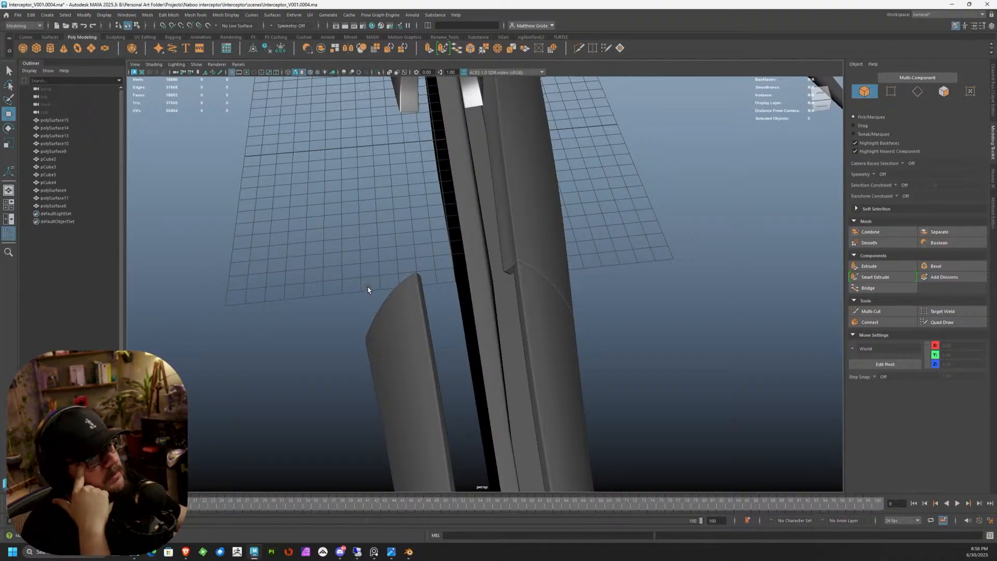
Step: Switch to the browser, look through the ArtStation portfolio, and return to Maya
click(188, 552)
scroll(536, 349, down, 3)
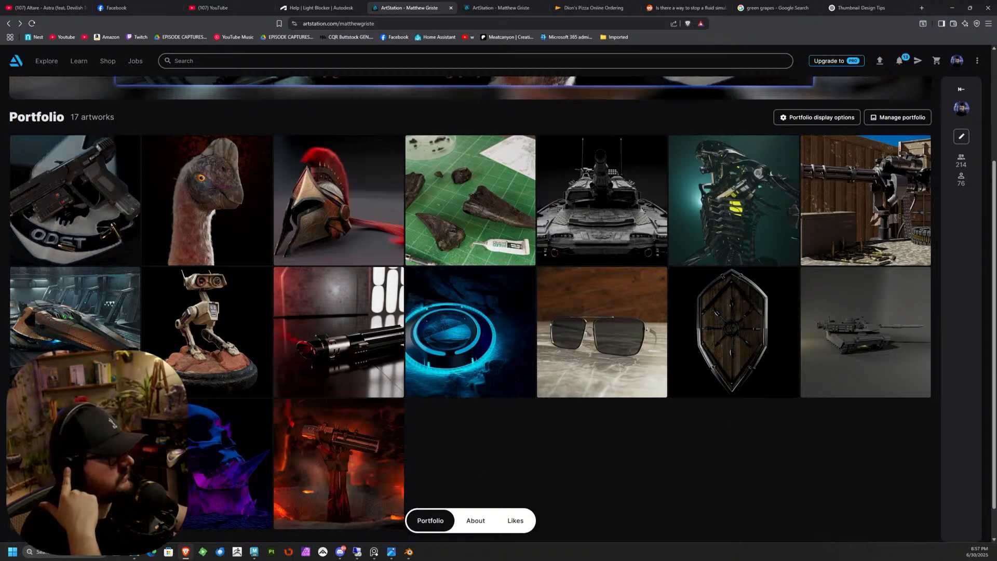
click(953, 7)
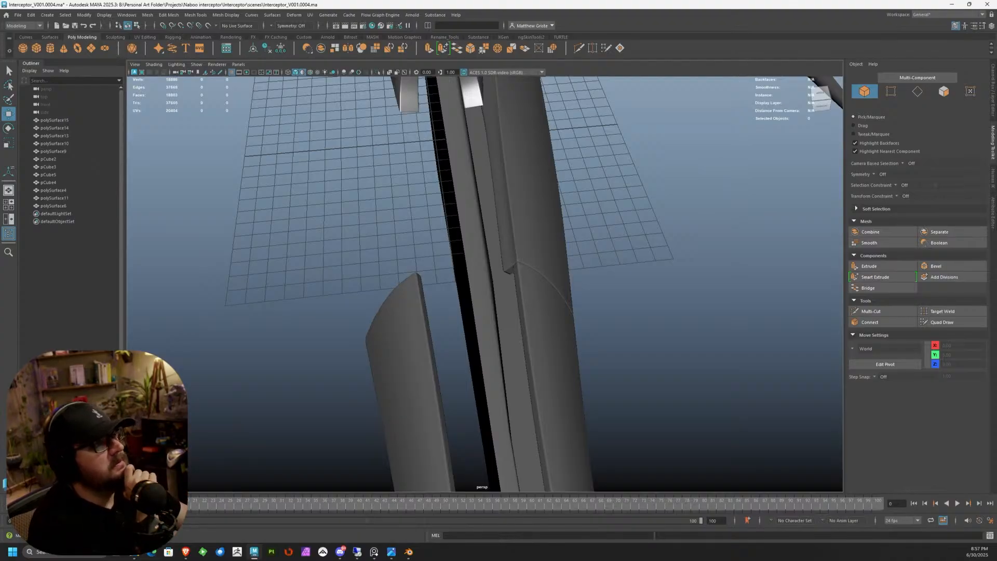
Step: Raise the short edge at the central strip's rear end, beneath the shell opening
alt+drag(416, 218, 374, 302)
click(421, 276)
alt+middle_drag(374, 302, 513, 202)
alt+drag(513, 202, 538, 153)
alt+drag(457, 156, 488, 250)
right_drag(488, 192, 488, 170)
click(502, 185)
alt+drag(501, 185, 479, 271)
drag(483, 364, 490, 278)
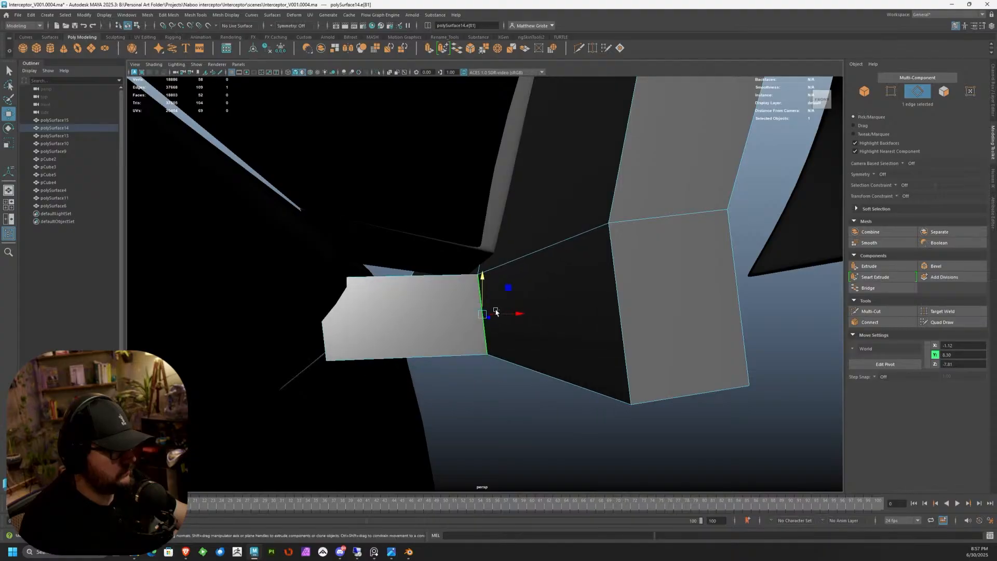
click(501, 314)
Step: Select and frame the central strip to check how its ledge meets the side panels
alt+drag(502, 314, 451, 277)
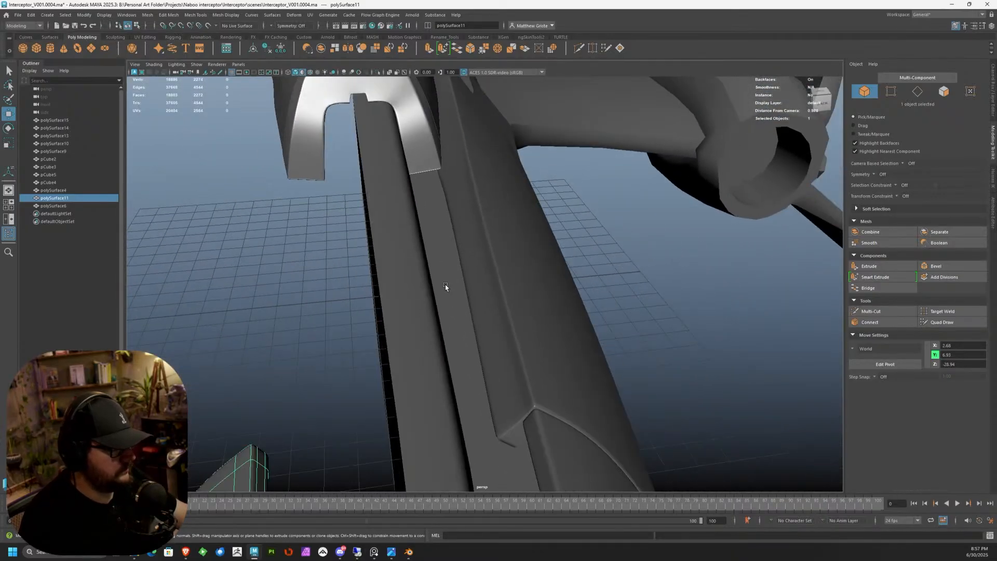
click(445, 287)
key(f)
alt+drag(471, 329, 409, 306)
scroll(410, 306, up, 2)
alt+drag(452, 230, 502, 290)
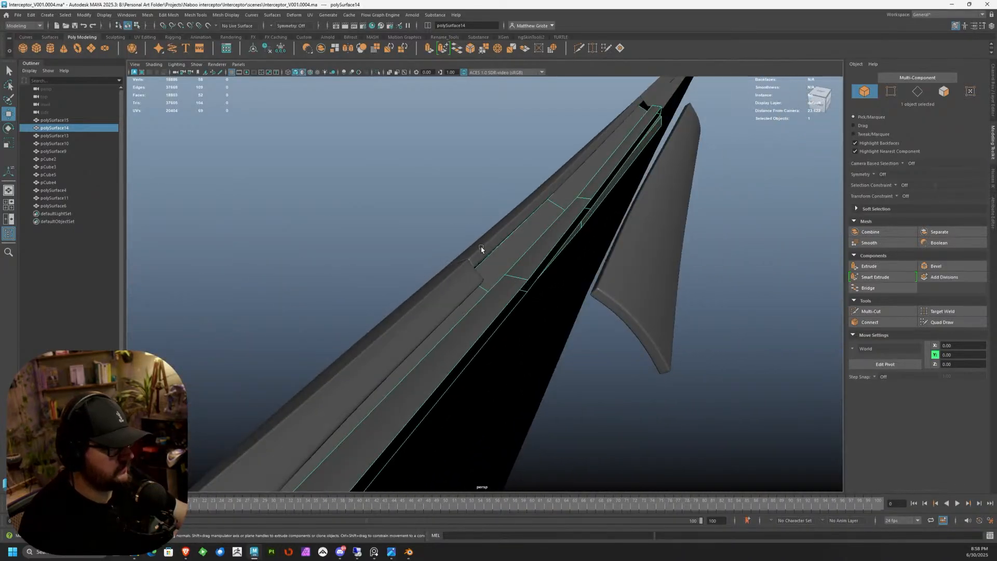
Step: Shift the corner vertex at the end of the central strip's ledge sideways to about X -0.46, and return to object mode
alt+drag(567, 256, 312, 279)
right_drag(312, 279, 280, 280)
click(306, 295)
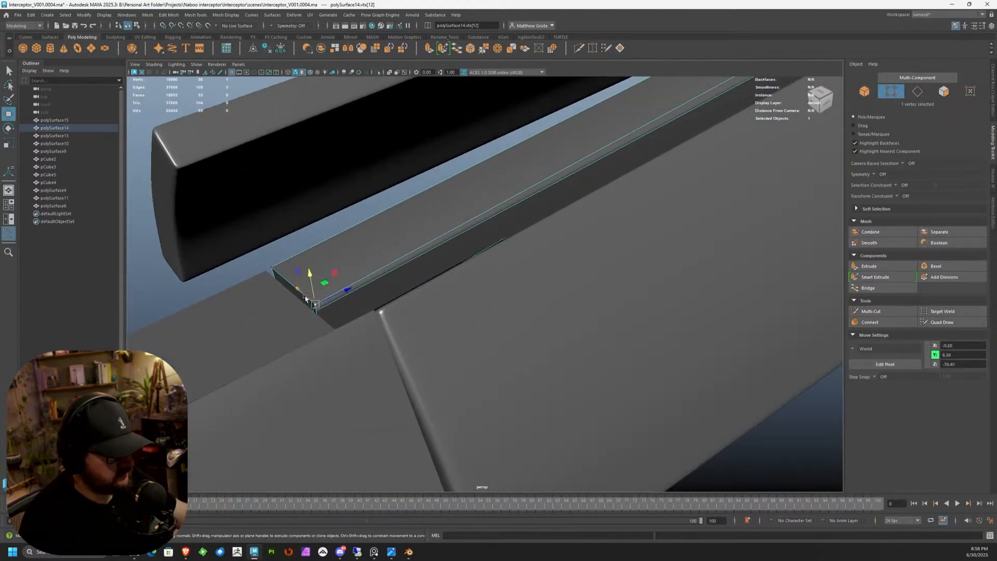
drag(293, 290, 289, 286)
alt+middle_drag(395, 249, 228, 342)
alt+right_drag(670, 208, 617, 204)
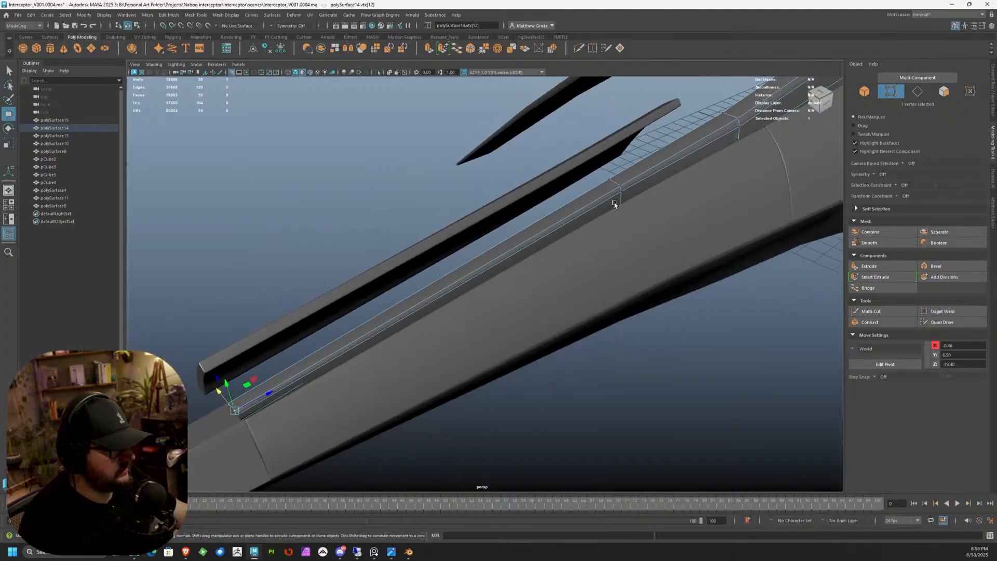
alt+middle_drag(616, 204, 356, 347)
alt+drag(357, 347, 364, 239)
click(408, 289)
key(F8)
Step: Isolate the central strip and delete the faces capping its rear end and the long face along the ledge's inner side
key(ctrl+1)
alt+drag(695, 225, 774, 238)
alt+middle_drag(774, 238, 387, 229)
scroll(386, 229, up, 3)
alt+drag(386, 229, 503, 222)
scroll(630, 213, up, 3)
scroll(502, 226, up, 3)
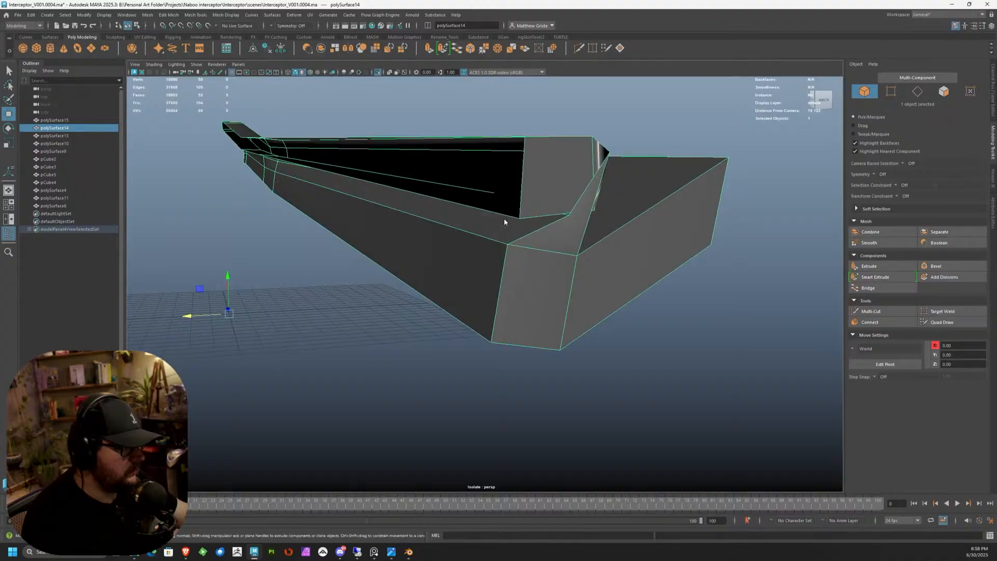
right_drag(501, 230, 502, 249)
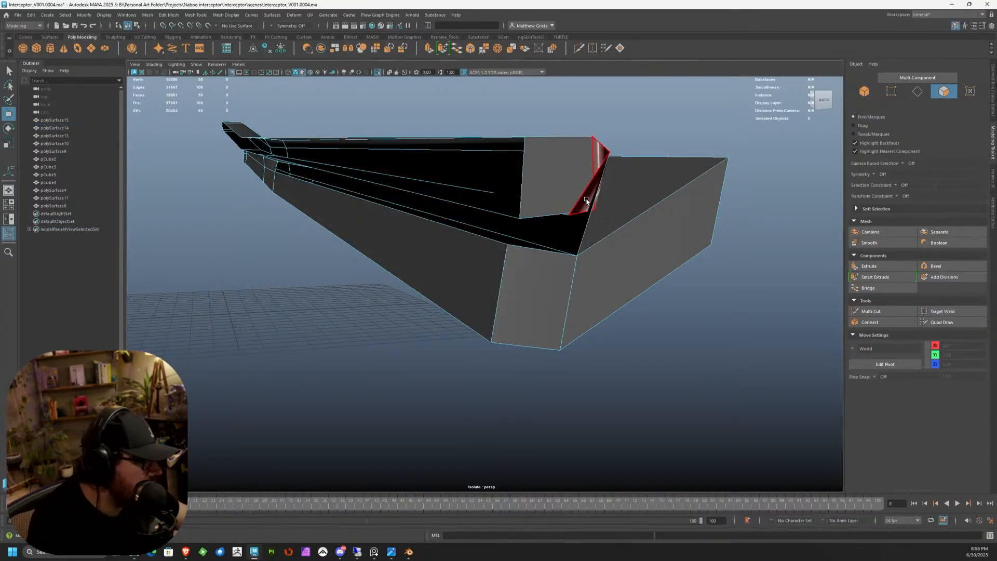
click(564, 206)
key(Delete)
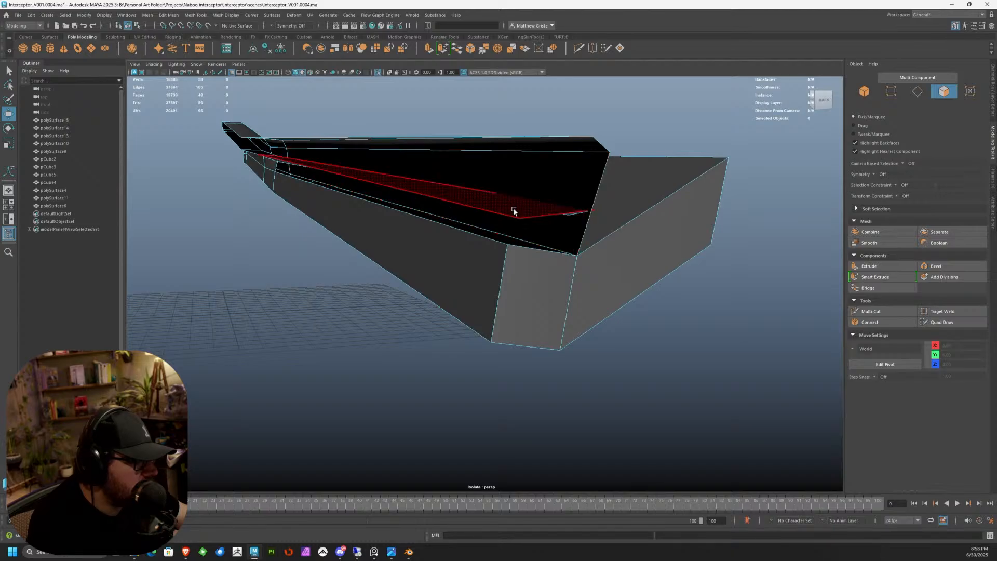
click(562, 212)
key(Delete)
Step: Extrude the three connected open edges at the step where the deleted ledge faces began
alt+right_drag(476, 195, 447, 211)
alt+drag(447, 211, 523, 194)
alt+middle_drag(523, 193, 783, 288)
alt+drag(389, 227, 412, 263)
alt+middle_drag(412, 263, 760, 306)
alt+drag(563, 235, 510, 273)
right_drag(378, 235, 379, 224)
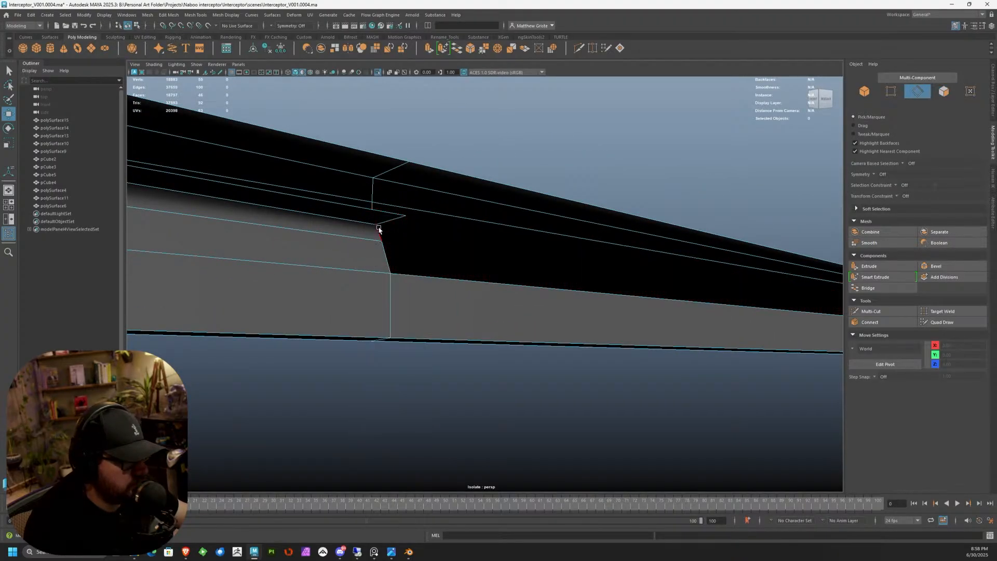
click(378, 225)
shift+click(382, 261)
shift+click(383, 261)
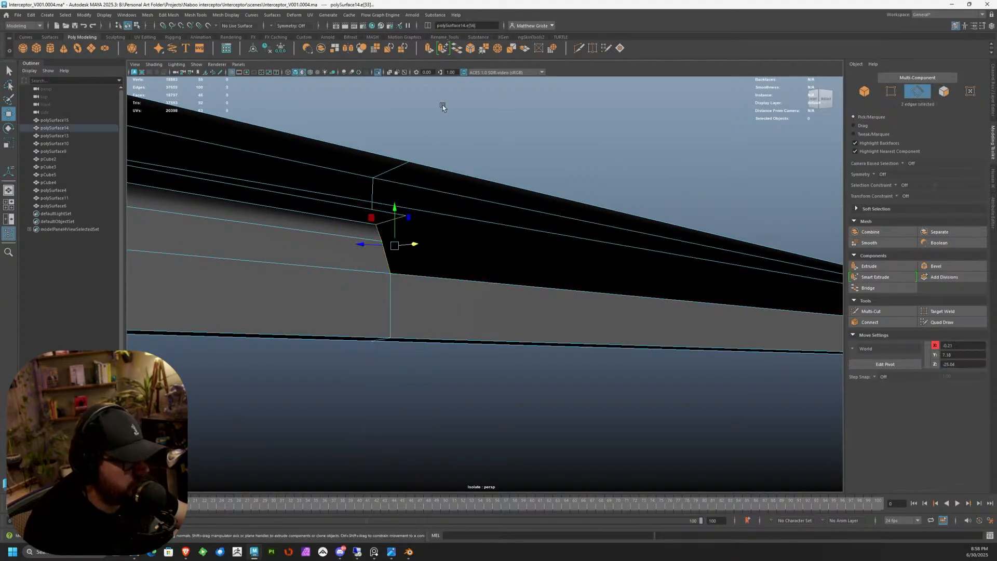
click(429, 48)
Step: Pull the extruded edges along the strip's full length to its rear end, at about Z -39.4
alt+right_drag(403, 164, 366, 179)
alt+middle_drag(546, 223, 372, 199)
drag(272, 231, 649, 250)
key(ctrl+z)
click(294, 181)
drag(223, 235, 481, 210)
alt+drag(532, 133, 743, 307)
key(e)
key(r)
key(w)
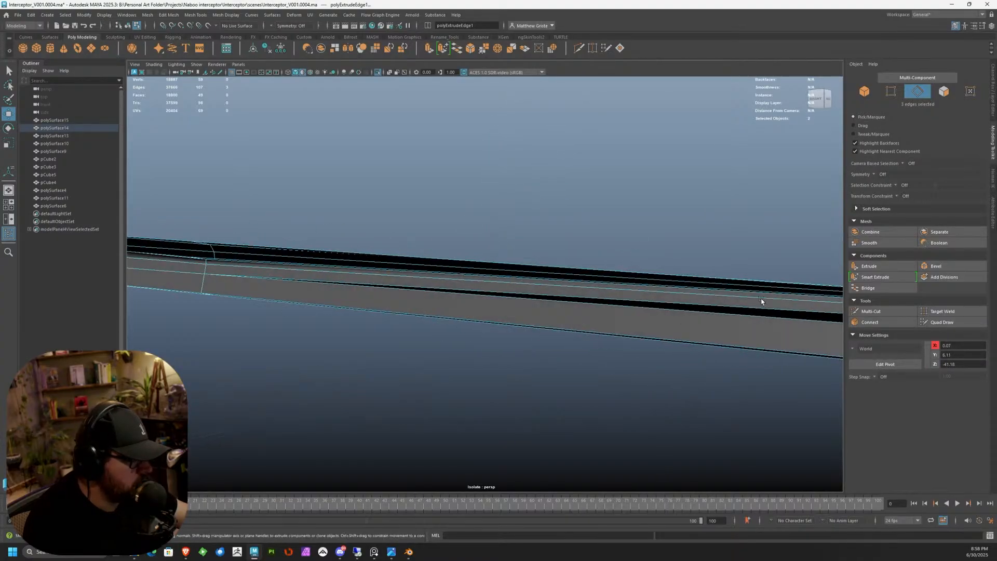
alt+middle_drag(743, 307, 590, 272)
alt+right_drag(590, 271, 653, 287)
drag(717, 289, 431, 298)
Step: Lower the extruded edges slightly to about Y 6.09 and nudge them to about X 0.08 to meet the strip's rear corner
drag(452, 260, 453, 264)
alt+drag(453, 264, 381, 266)
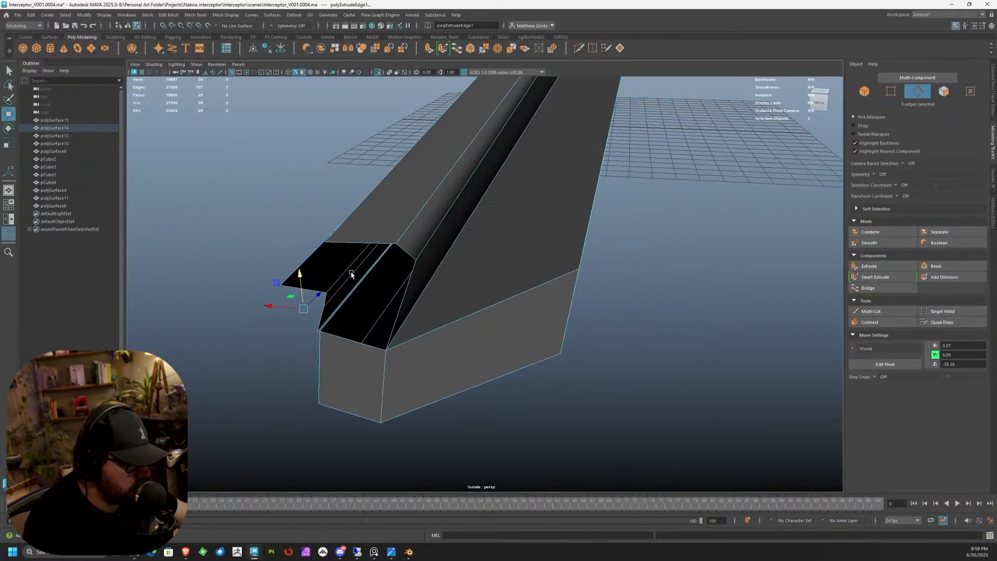
alt+middle_drag(346, 275, 429, 242)
scroll(333, 259, up, 5)
drag(225, 261, 233, 263)
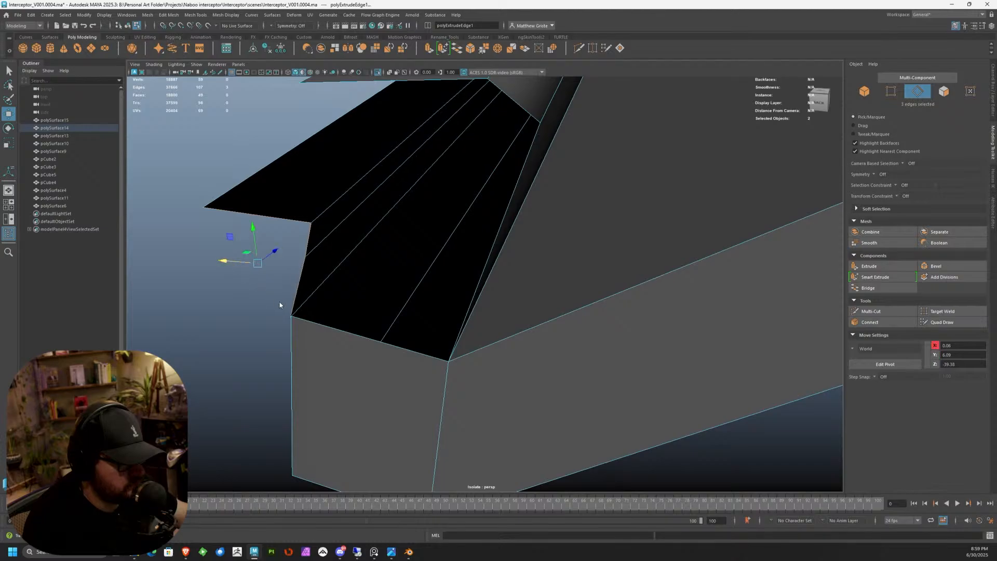
Step: Merge the two coincident vertices at the strip's rear corner with a distance threshold of 0.01
right_drag(280, 306, 229, 296)
drag(264, 306, 342, 355)
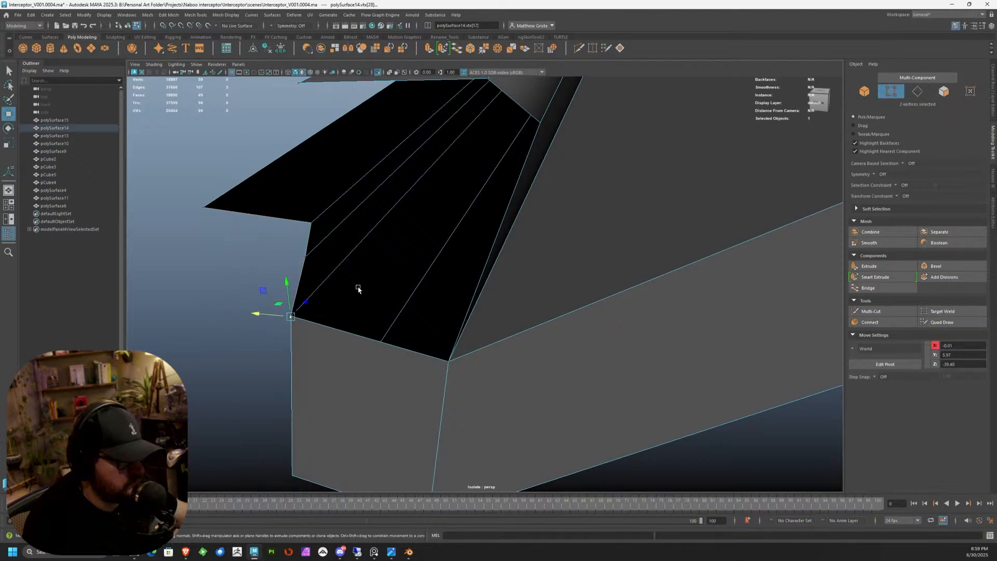
click(486, 52)
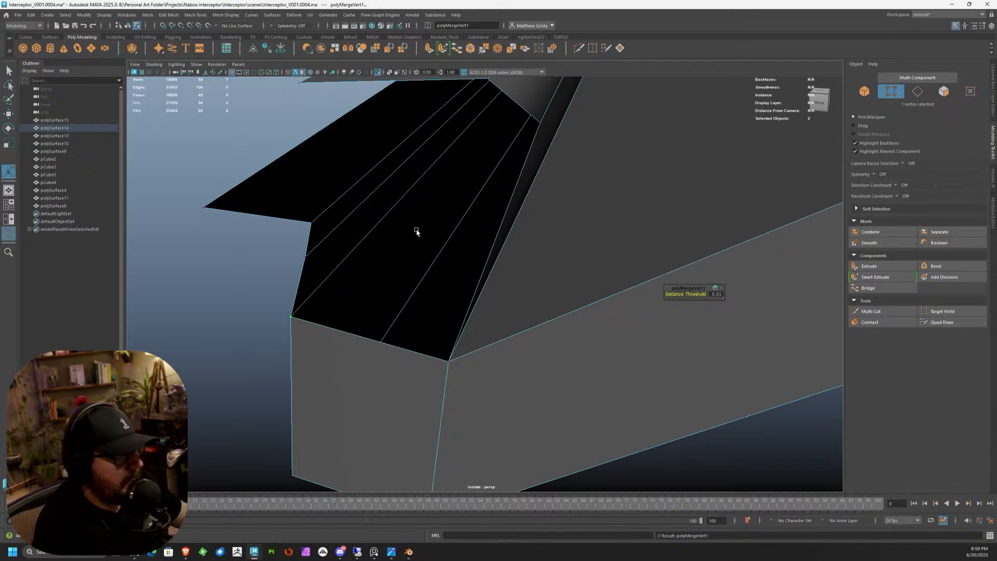
Step: Switch to the browser and look through the Project 77 Ship artwork on ArtStation, down to the untextured hangar render
click(185, 552)
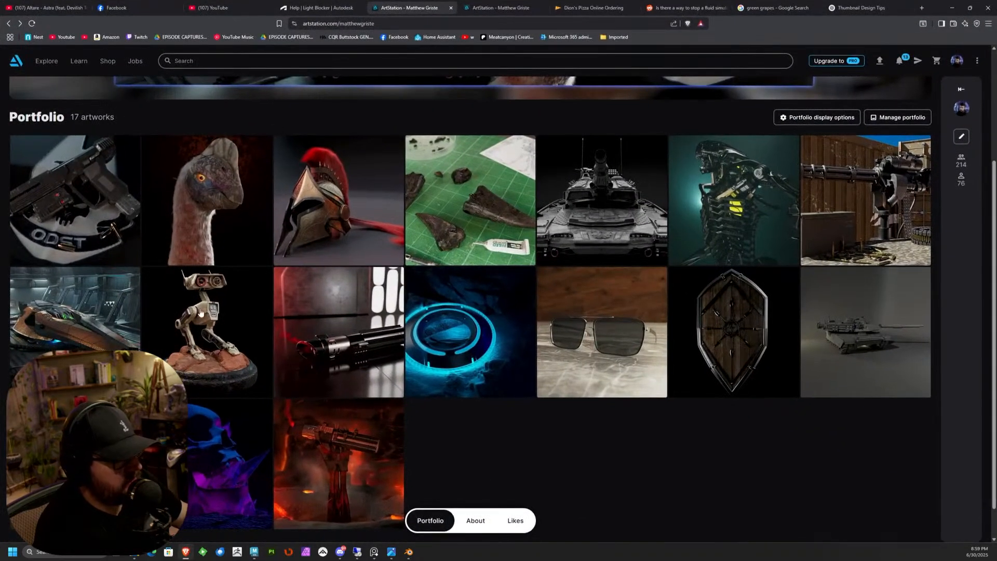
click(50, 335)
scroll(597, 261, down, 12)
scroll(588, 264, up, 4)
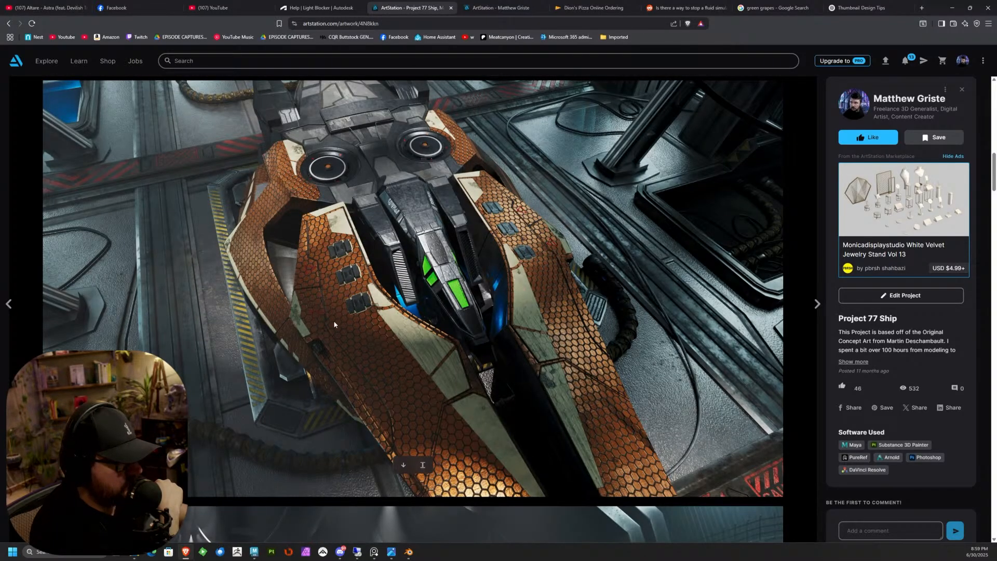
scroll(427, 350, down, 15)
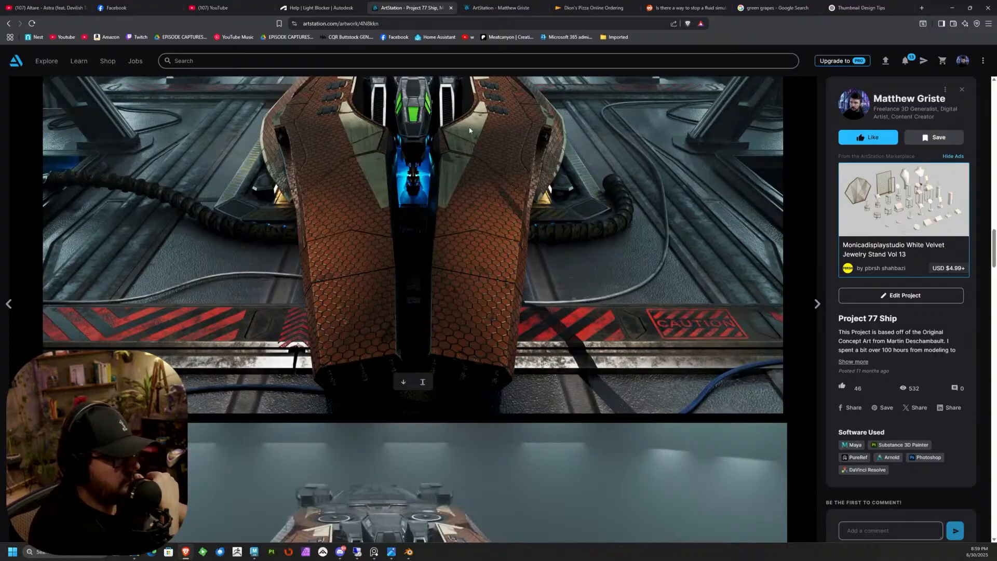
scroll(477, 301, down, 15)
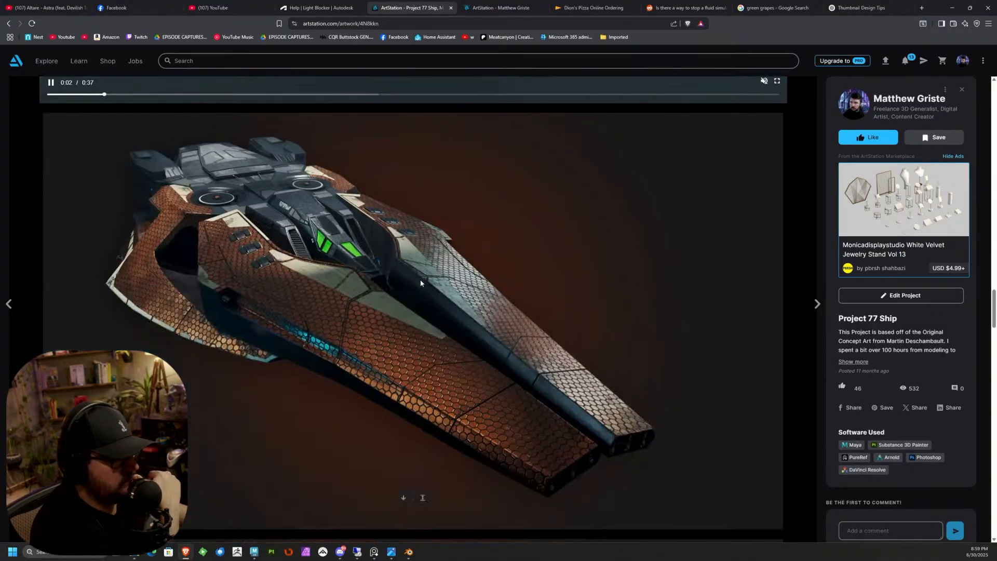
scroll(416, 234, down, 5)
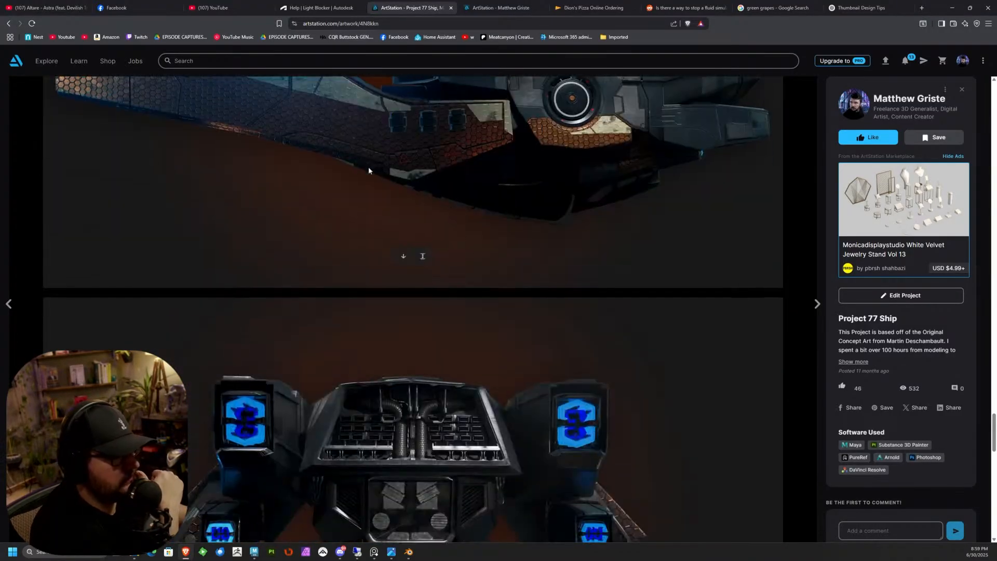
scroll(385, 161, down, 4)
scroll(403, 327, down, 9)
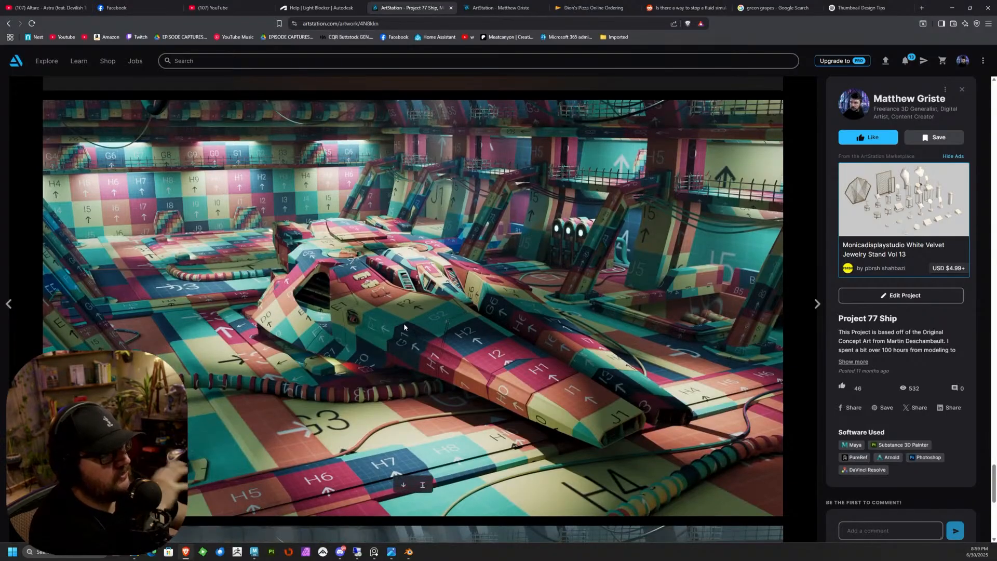
scroll(404, 327, down, 8)
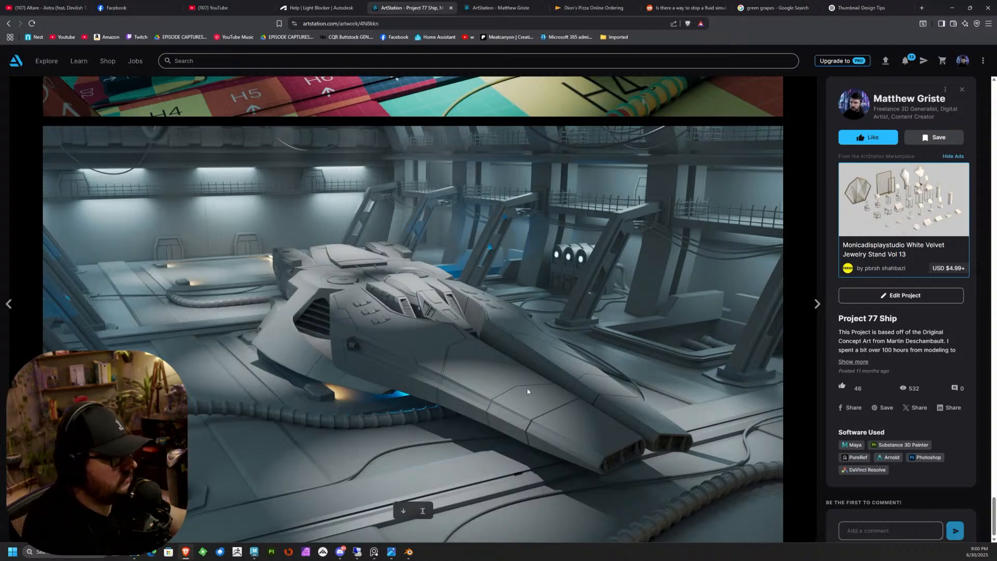
Step: Compare the Project 77 Ship's UV-checker, top-view and untextured renders to examine its panel shapes
scroll(385, 393, up, 4)
scroll(540, 362, down, 4)
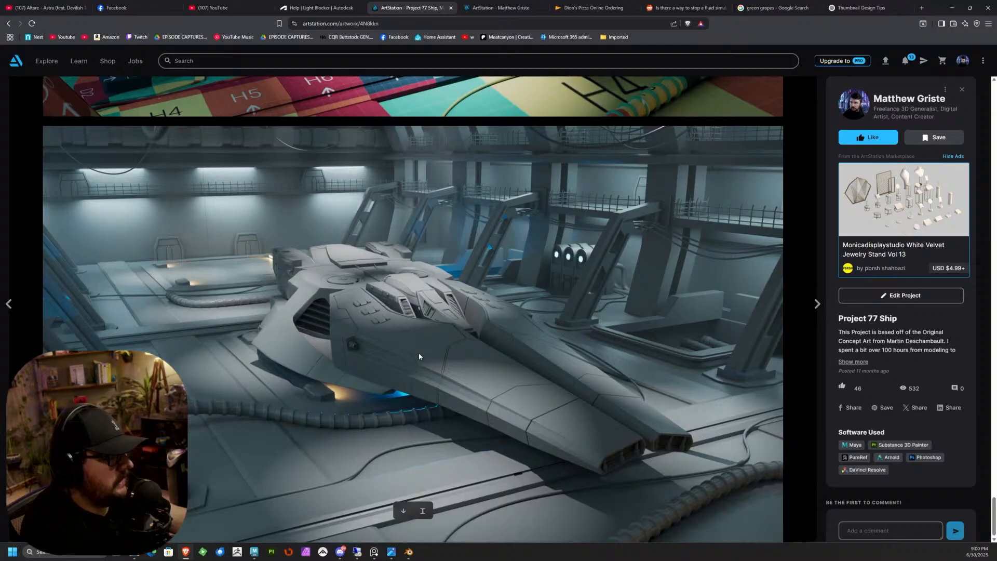
scroll(322, 270, up, 6)
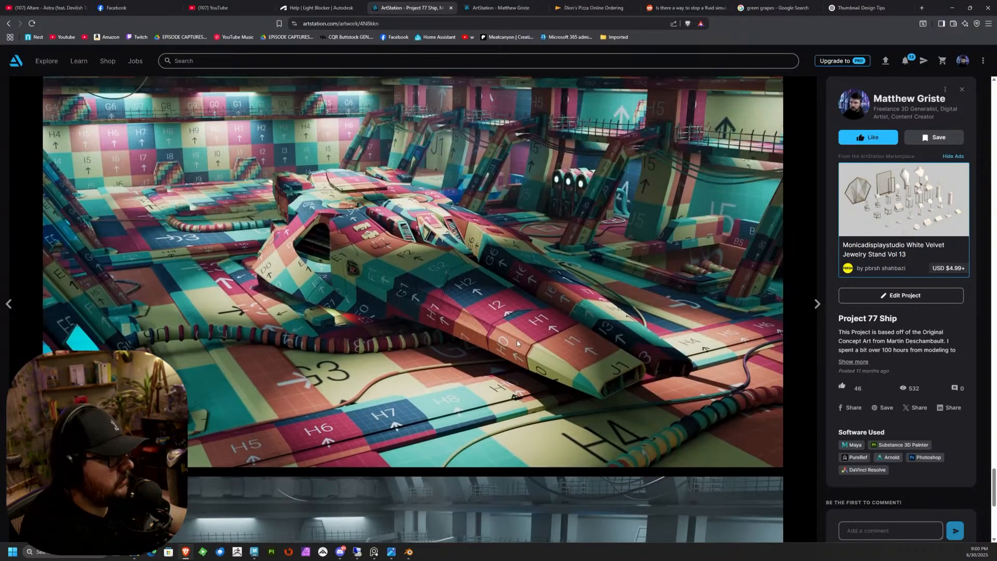
scroll(429, 255, up, 4)
scroll(429, 255, up, 15)
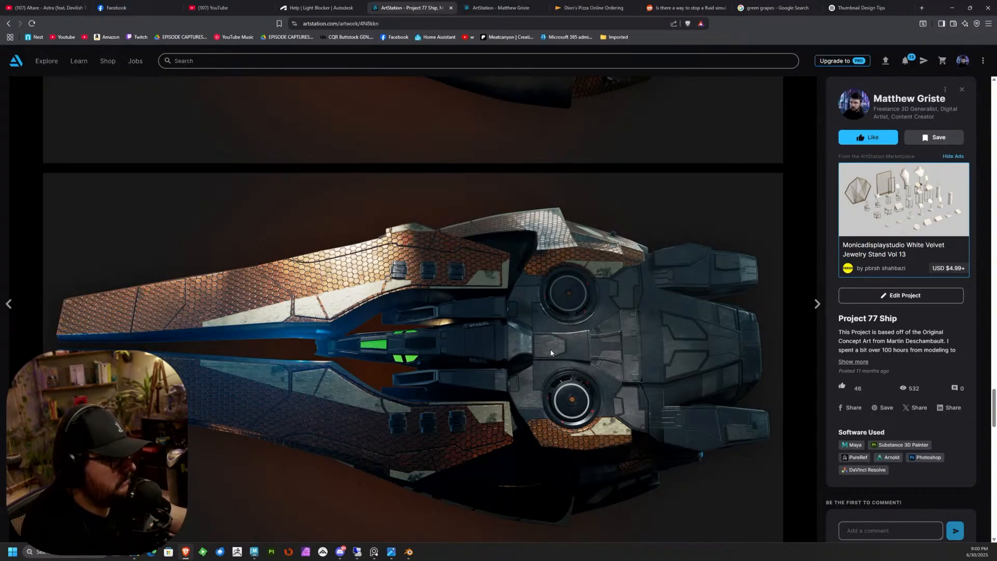
scroll(605, 450, down, 12)
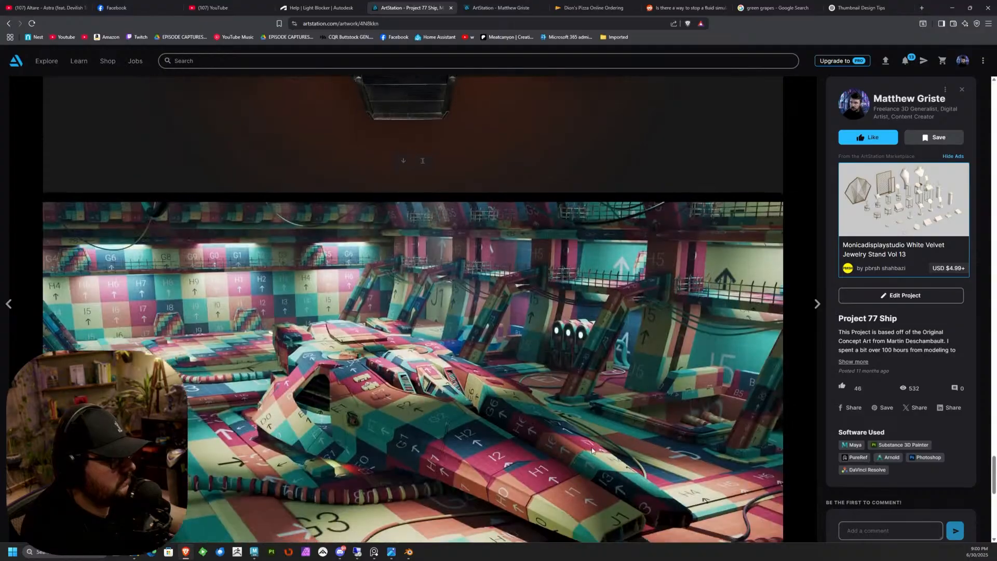
scroll(592, 449, down, 8)
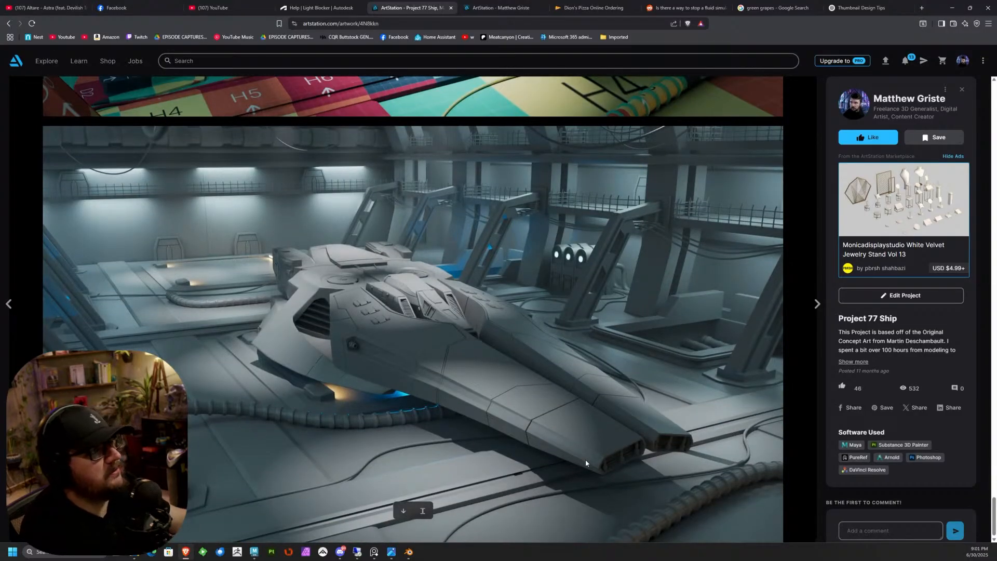
Step: Return to the portfolio, view the Titan Combat Tank SubD Model artwork, and go back to the portfolio overview
click(13, 24)
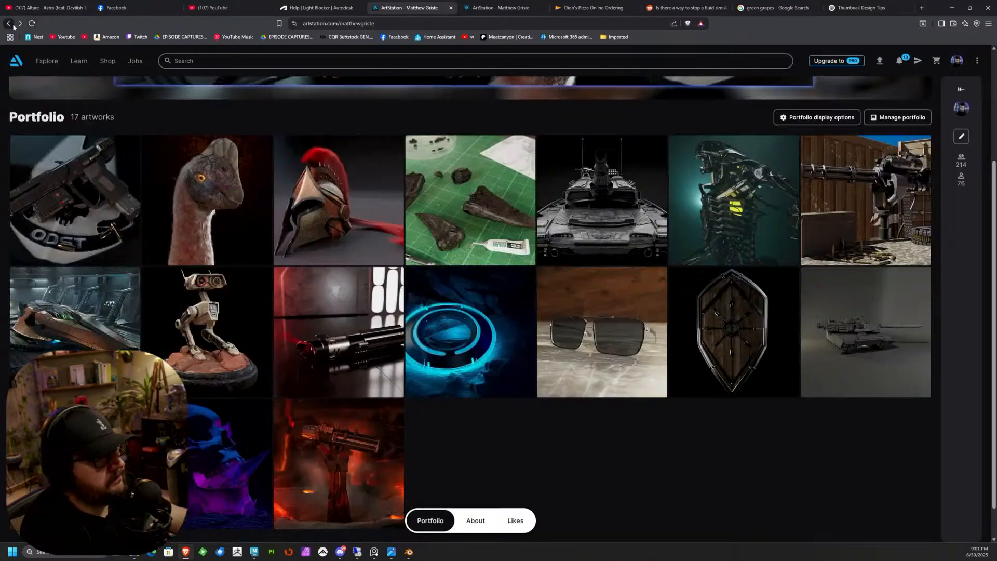
click(556, 161)
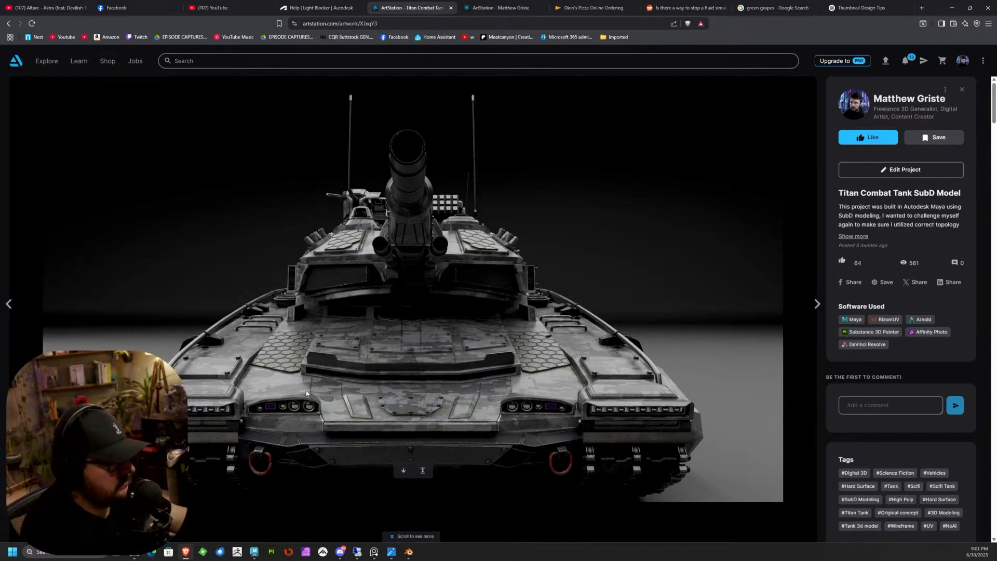
click(8, 23)
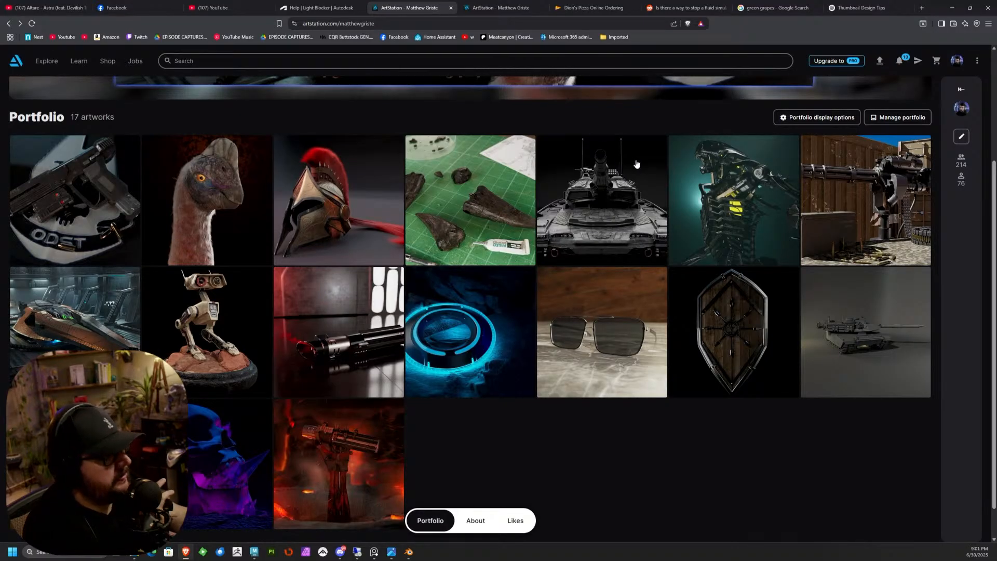
scroll(628, 127, up, 3)
Step: Search ArtStation artworks for "Hard surface ship mentorship"
click(373, 66)
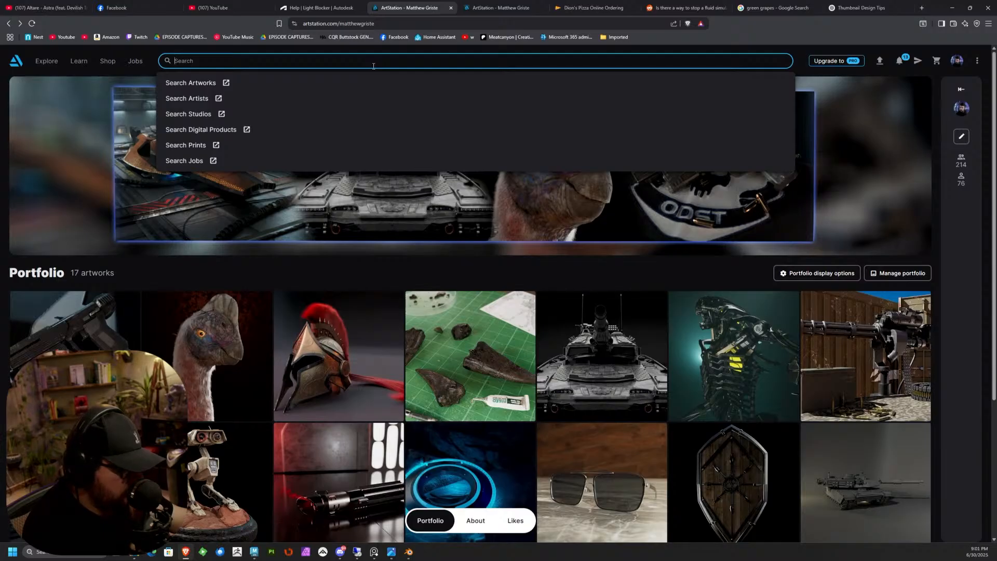
text(Har)
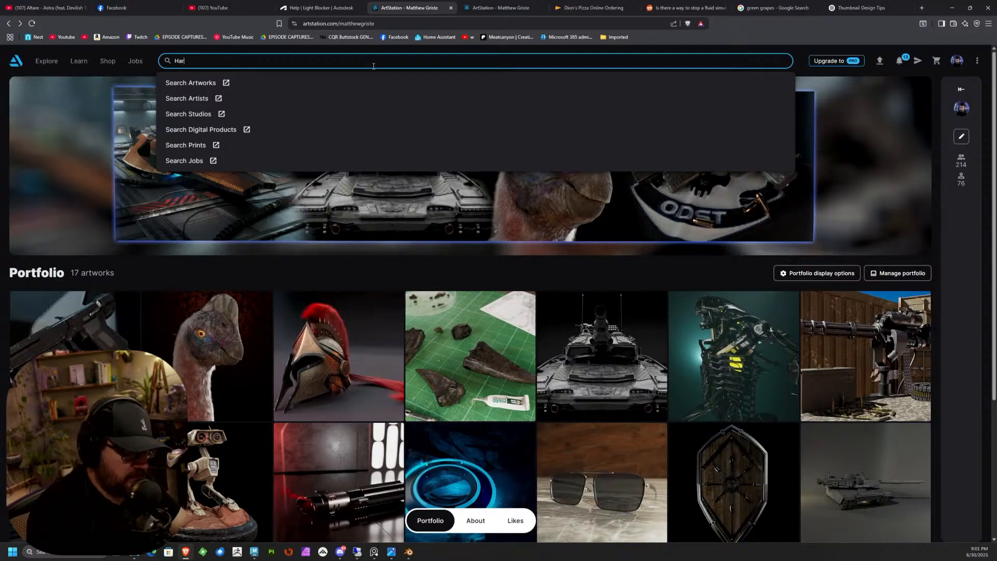
text(d surface shi)
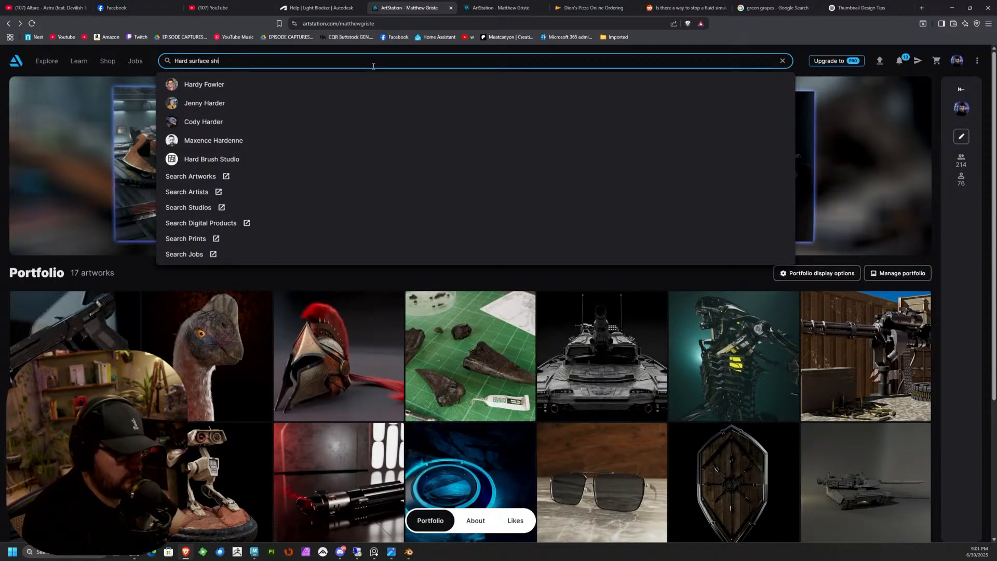
text(p mentorship)
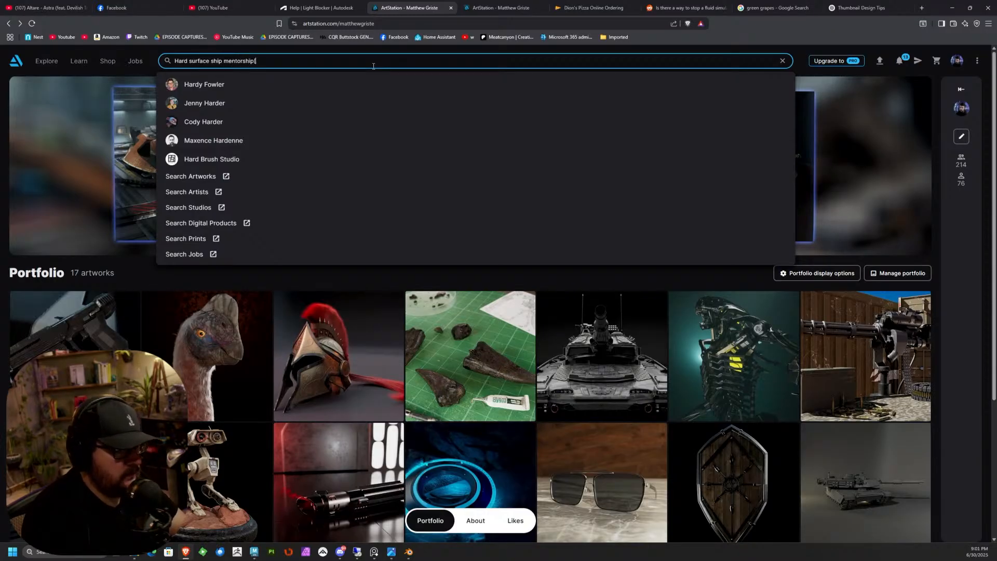
key(Return)
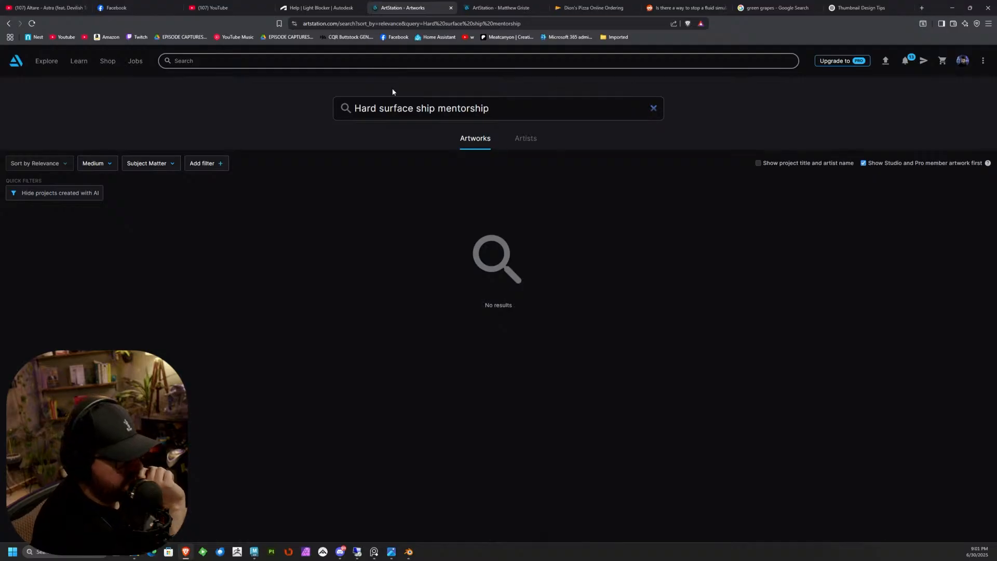
click(486, 141)
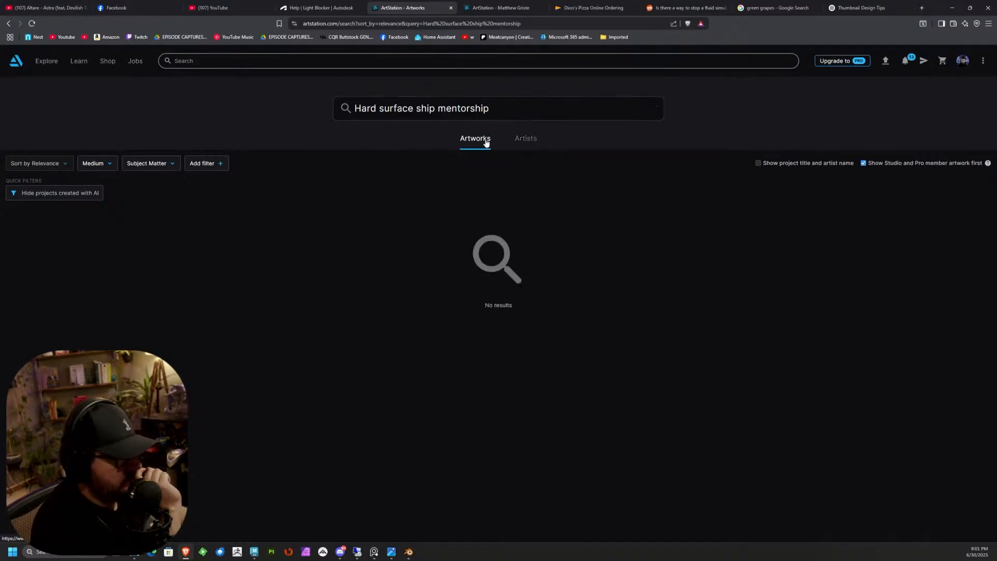
click(503, 108)
Step: Search ArtStation for a film modeler by first name, open the portfolio and look over its Professional album
click(301, 55)
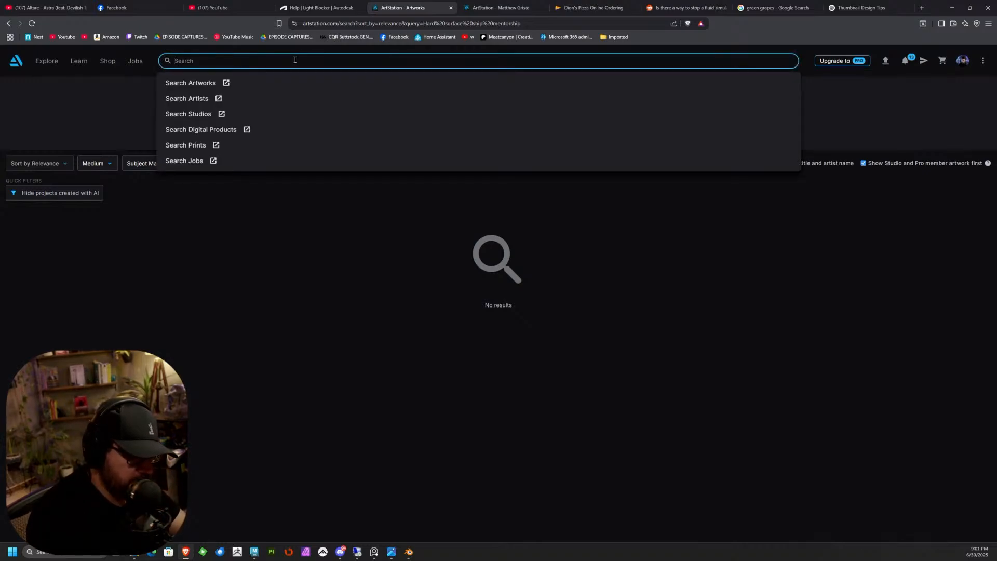
text(andrew)
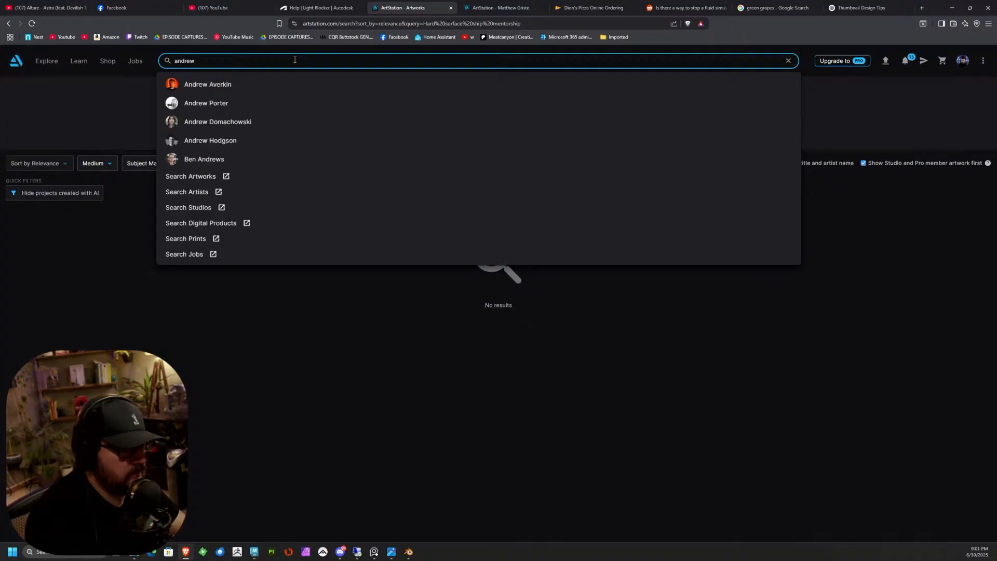
click(236, 138)
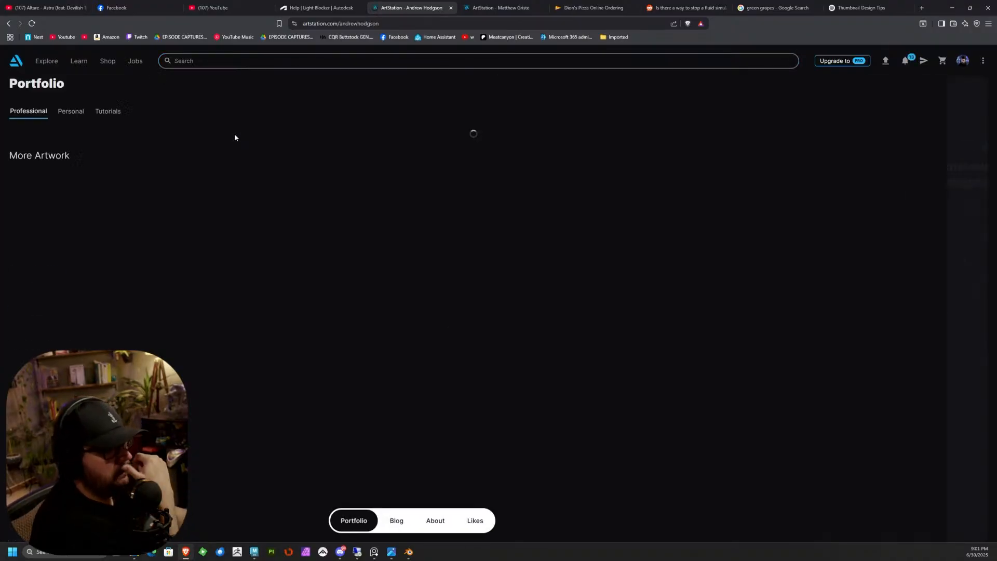
scroll(320, 228, down, 2)
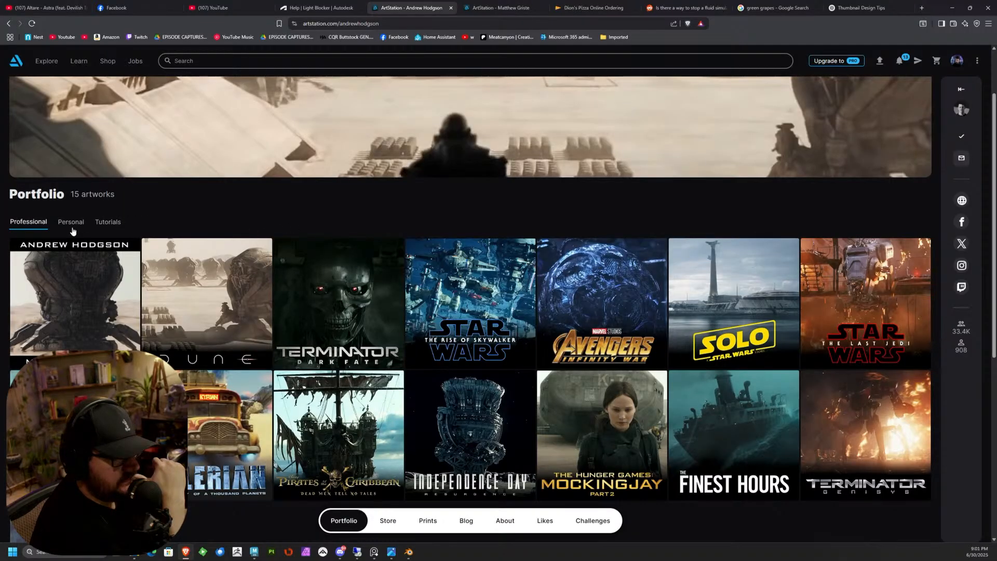
scroll(72, 231, down, 3)
scroll(72, 232, up, 4)
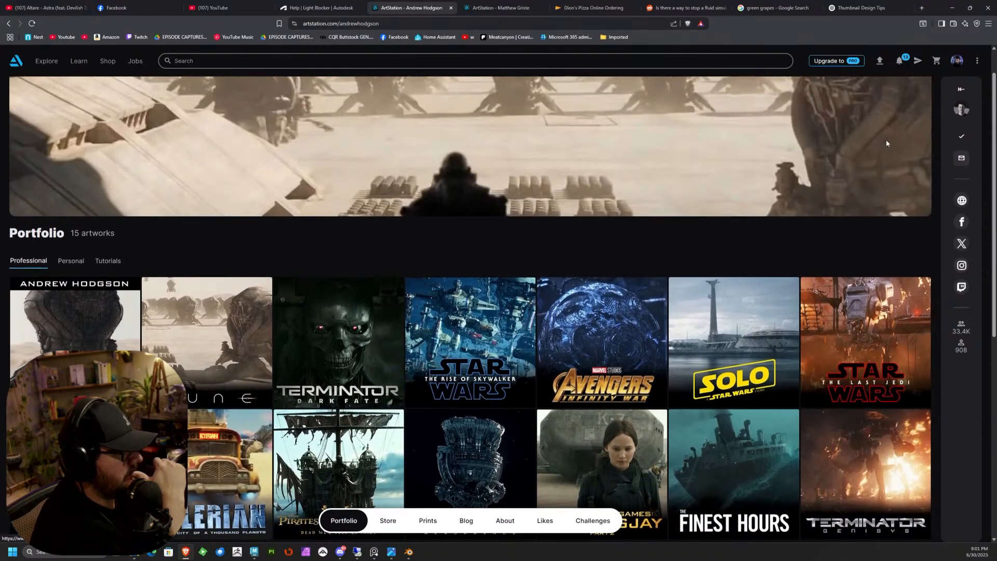
click(959, 91)
scroll(903, 241, down, 2)
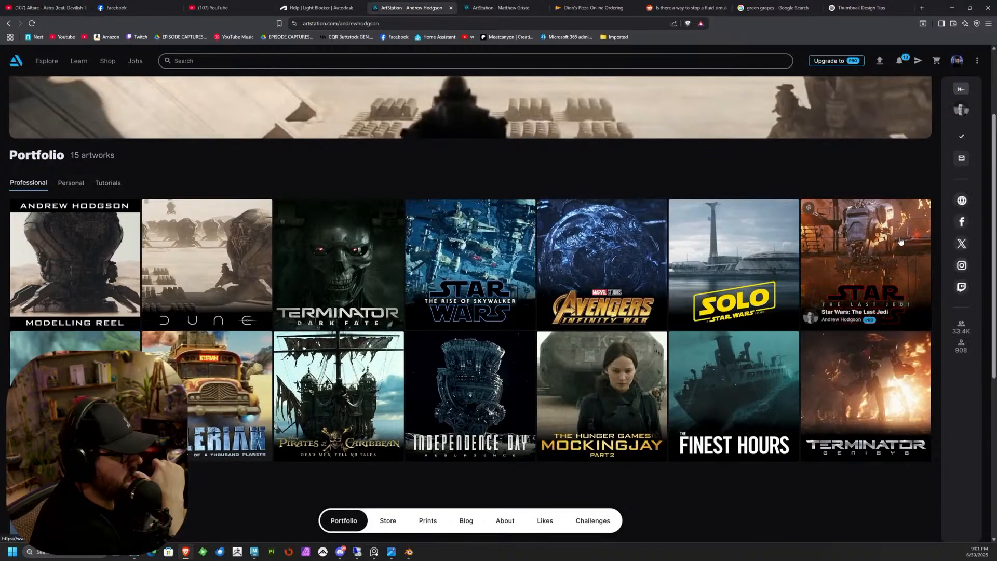
Step: Look through the modeler's Personal and Tutorials albums, including the spaceship and Sub D artworks, and return to the Professional album
click(71, 183)
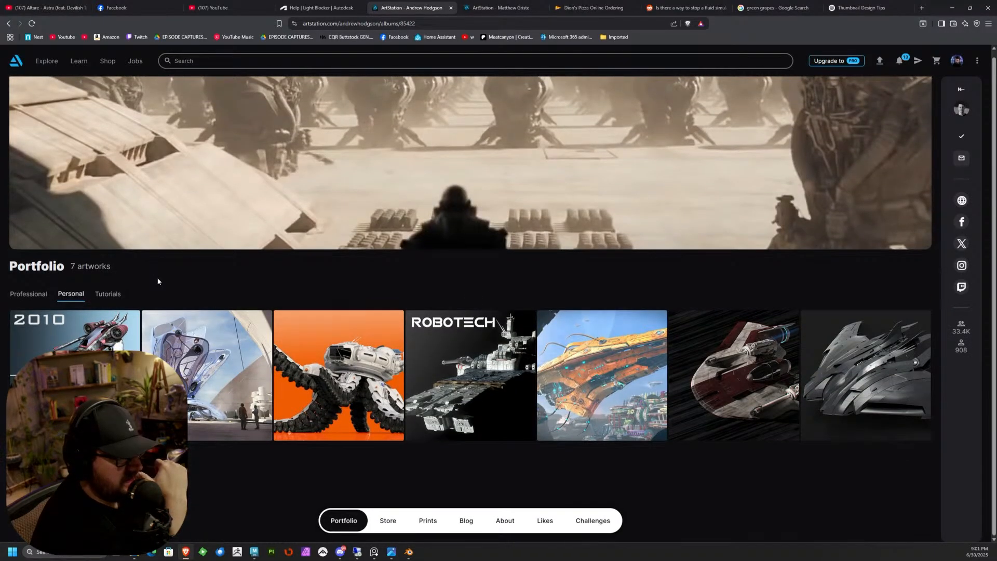
click(112, 294)
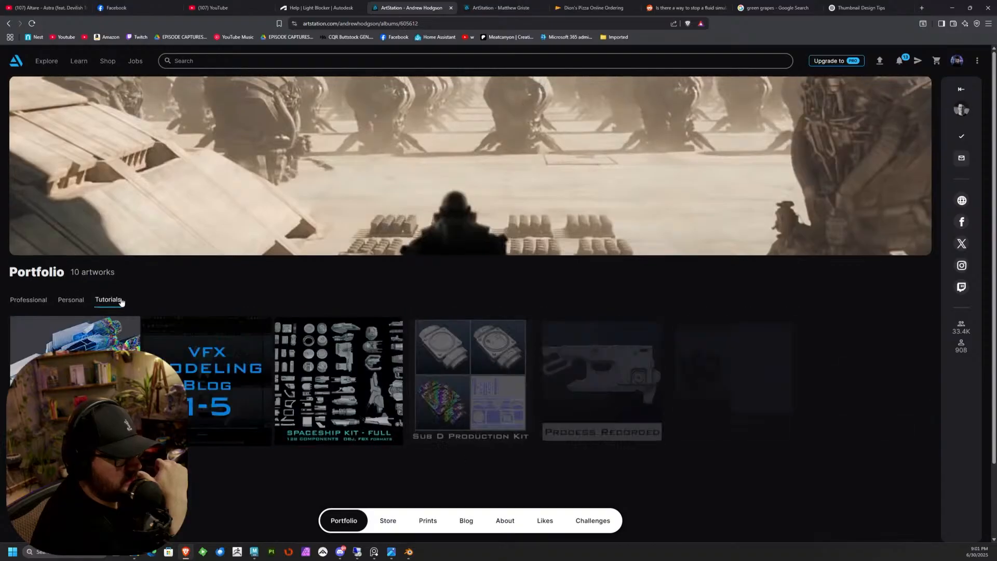
scroll(122, 300, down, 2)
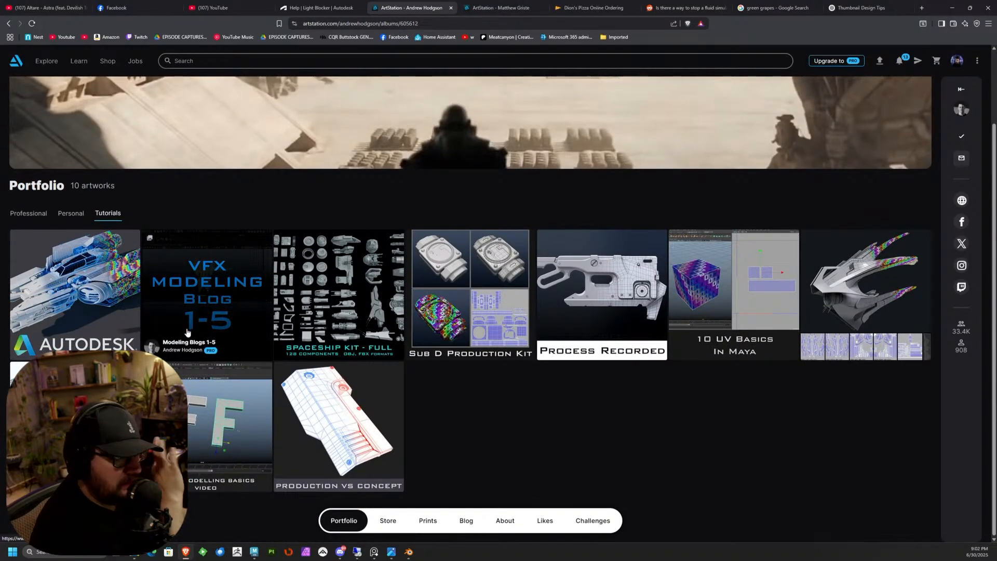
click(32, 218)
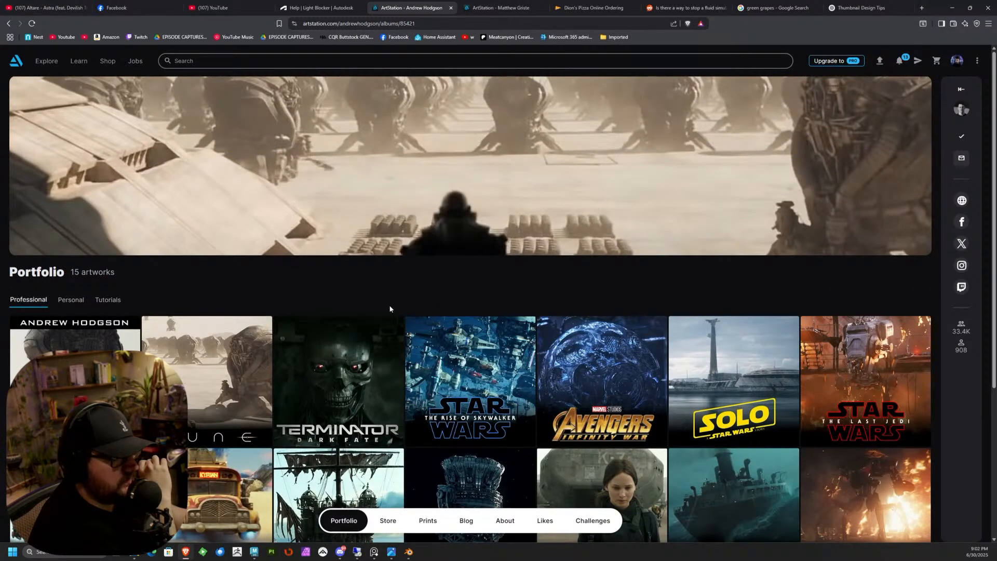
scroll(395, 322, down, 3)
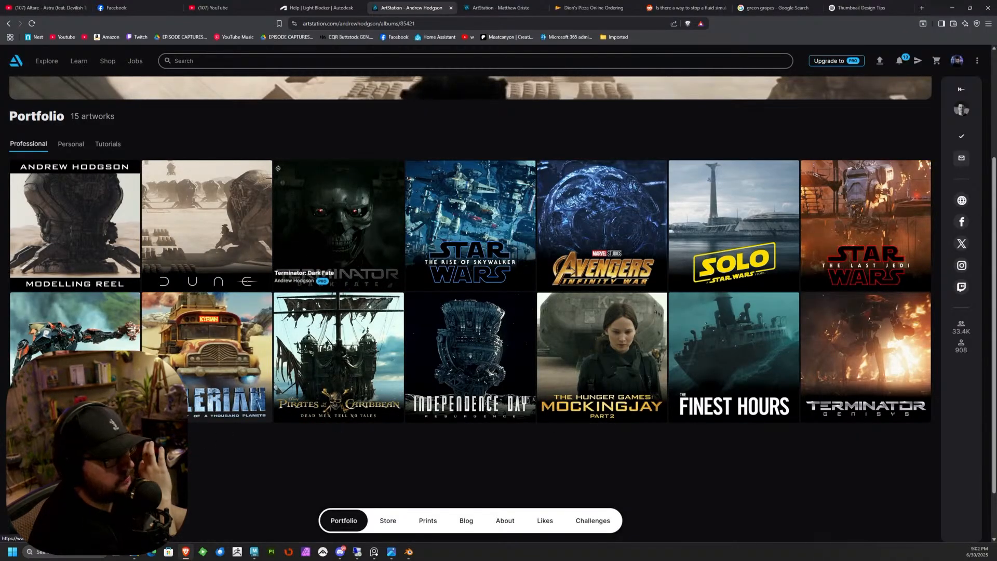
Step: Go back through the visited portfolio albums to the "Hard surface ship mentorship" search
click(9, 23)
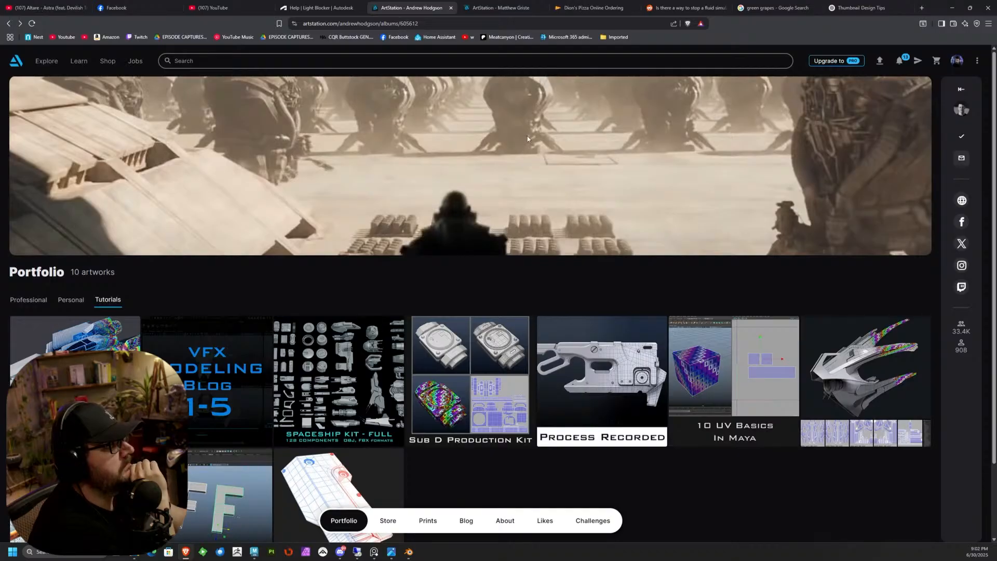
click(6, 25)
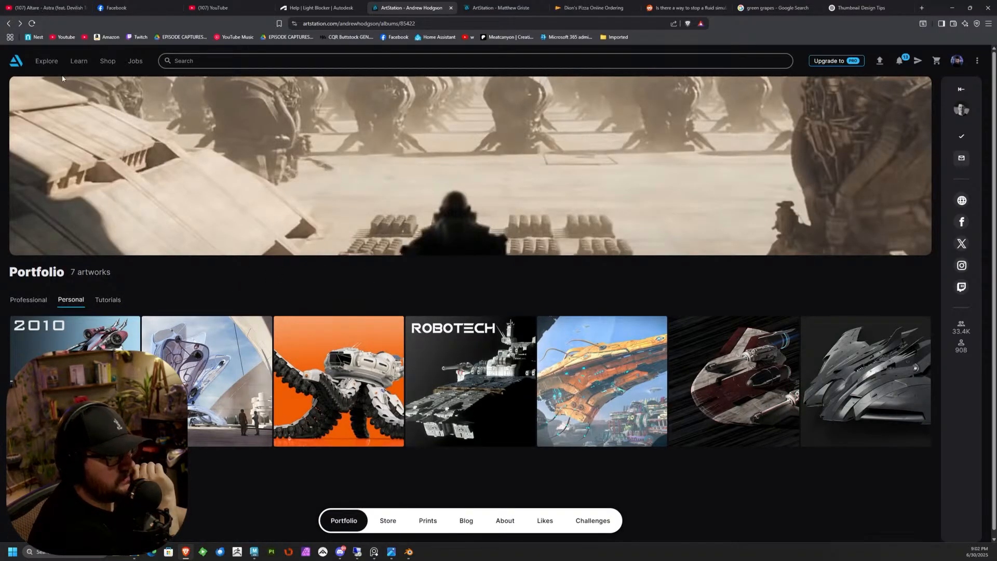
click(9, 23)
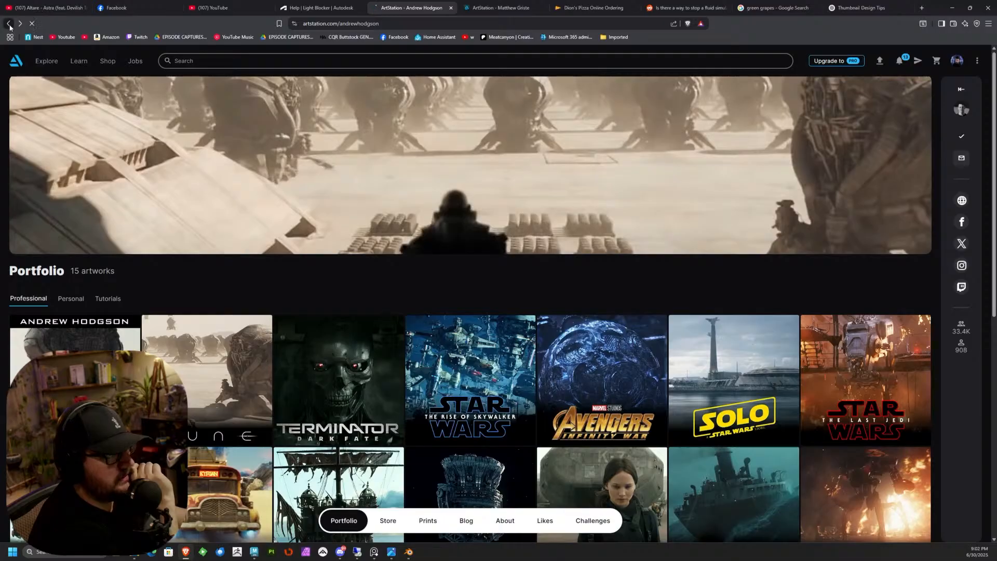
click(8, 24)
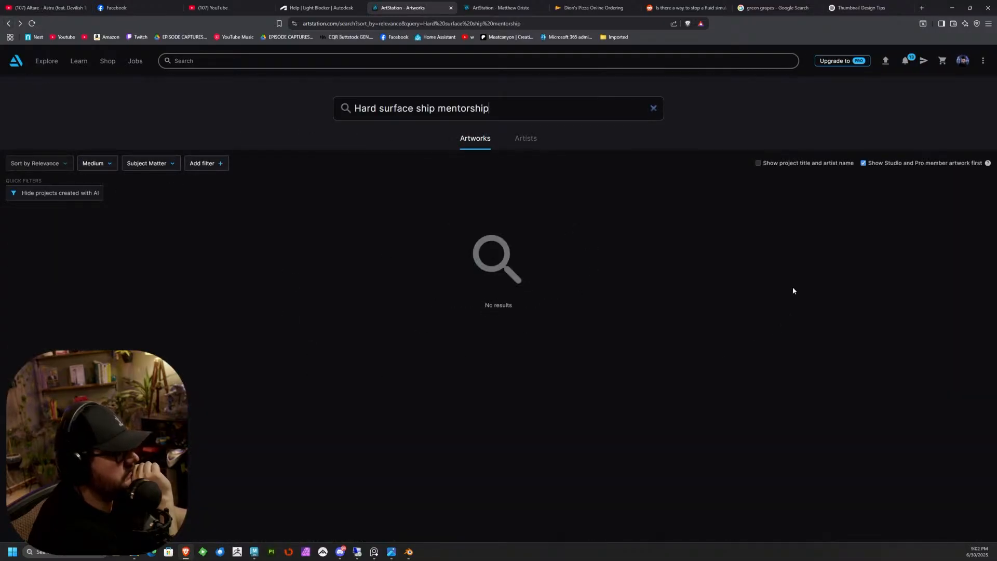
Step: Open your own ArtStation profile and view its list of connections
click(963, 61)
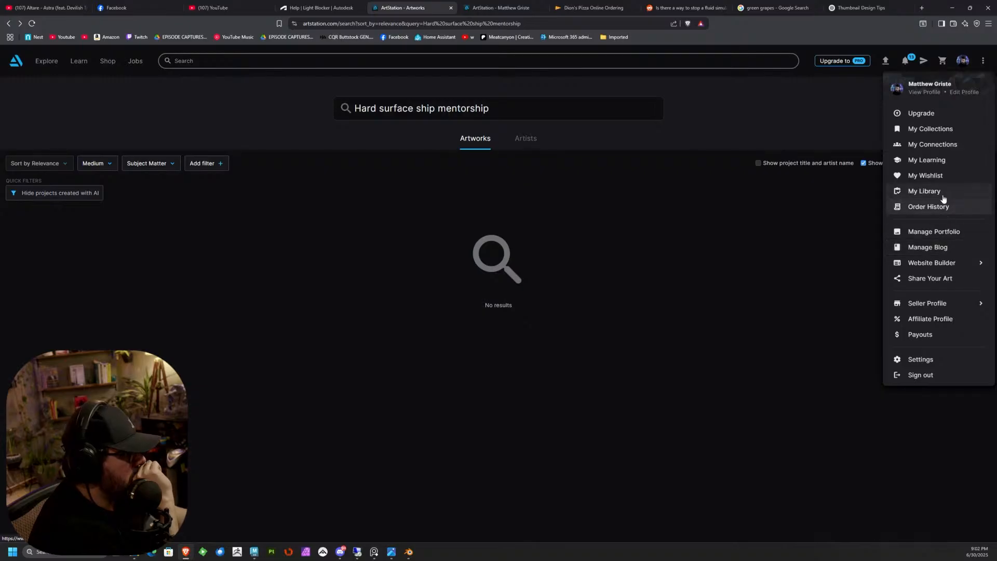
click(933, 94)
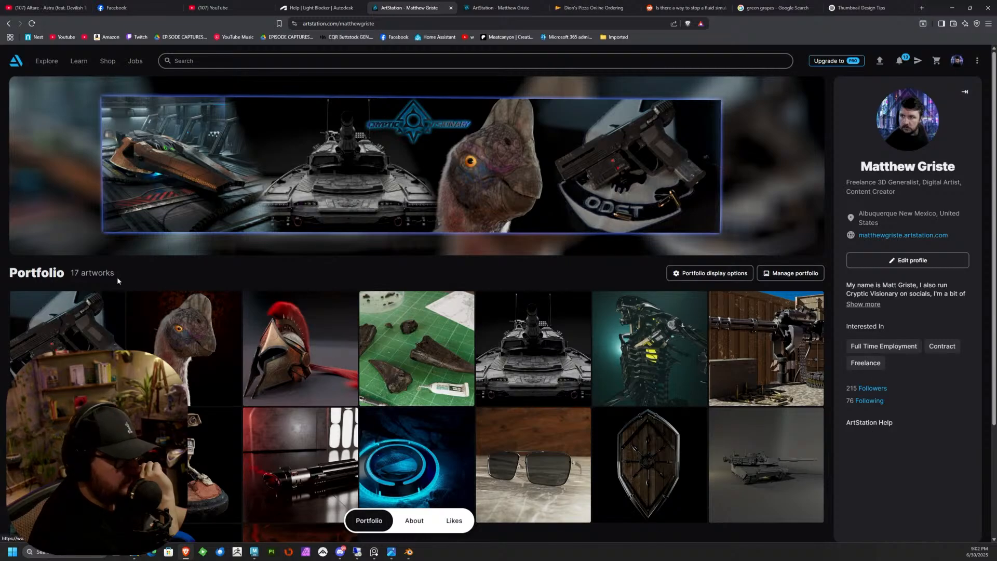
click(964, 92)
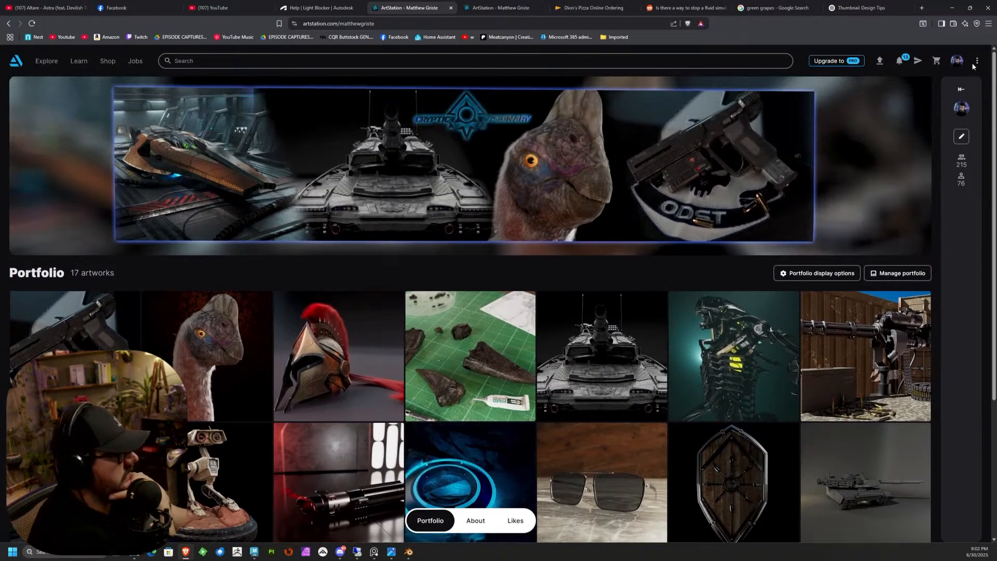
click(962, 87)
mouse_move(960, 62)
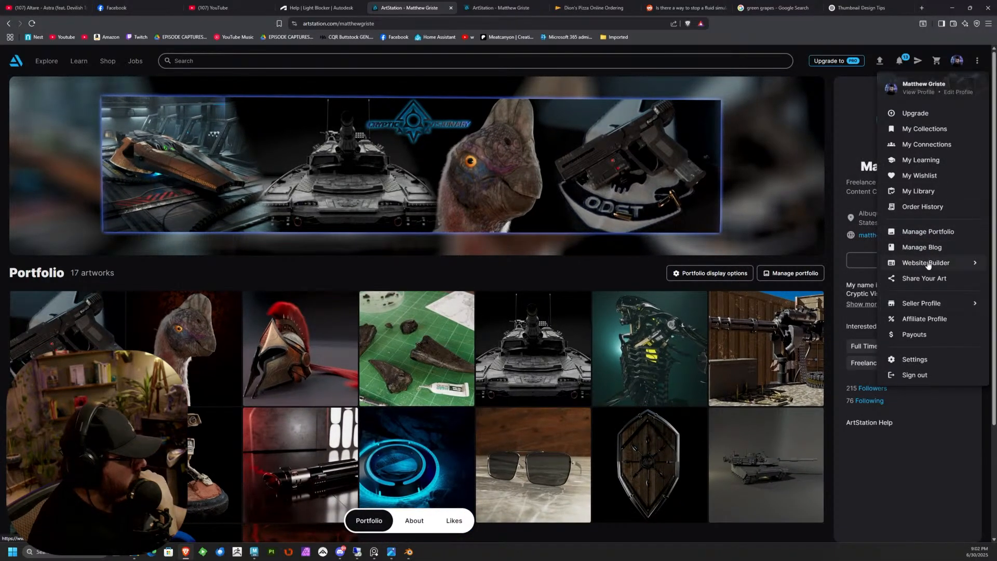
click(930, 145)
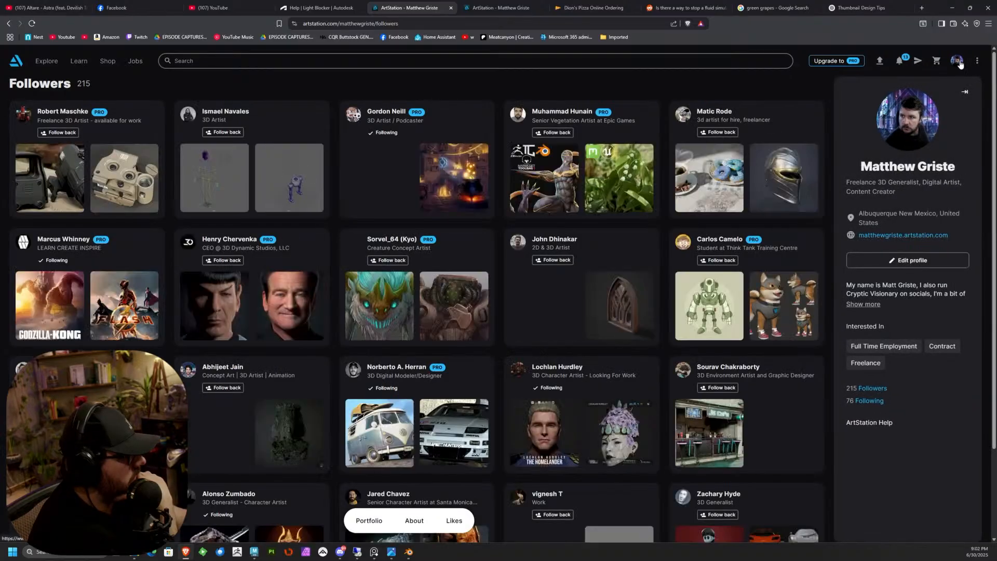
Step: Open your Likes collection on ArtStation and look through its saved artworks for hard-surface ship references
click(959, 61)
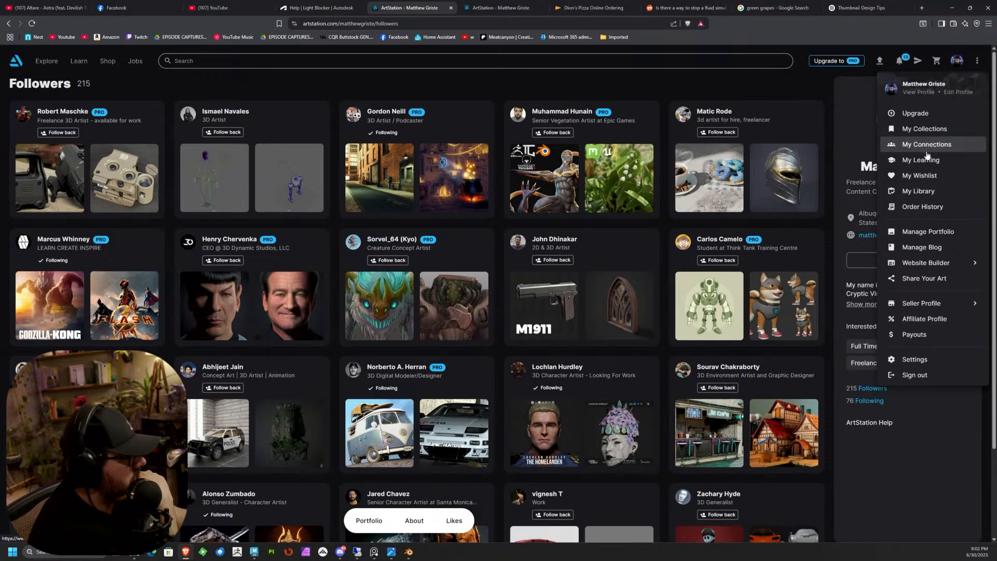
click(929, 128)
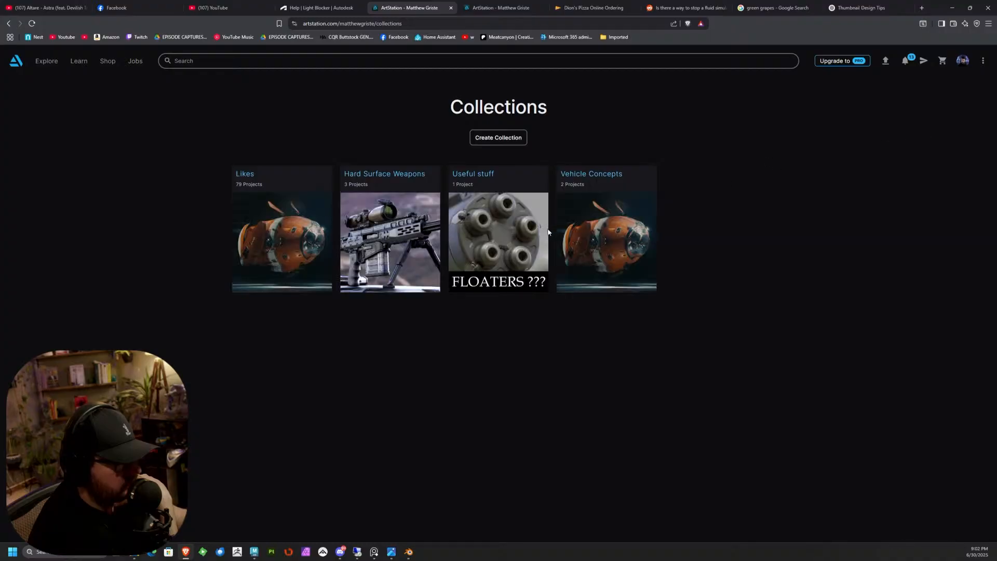
click(311, 236)
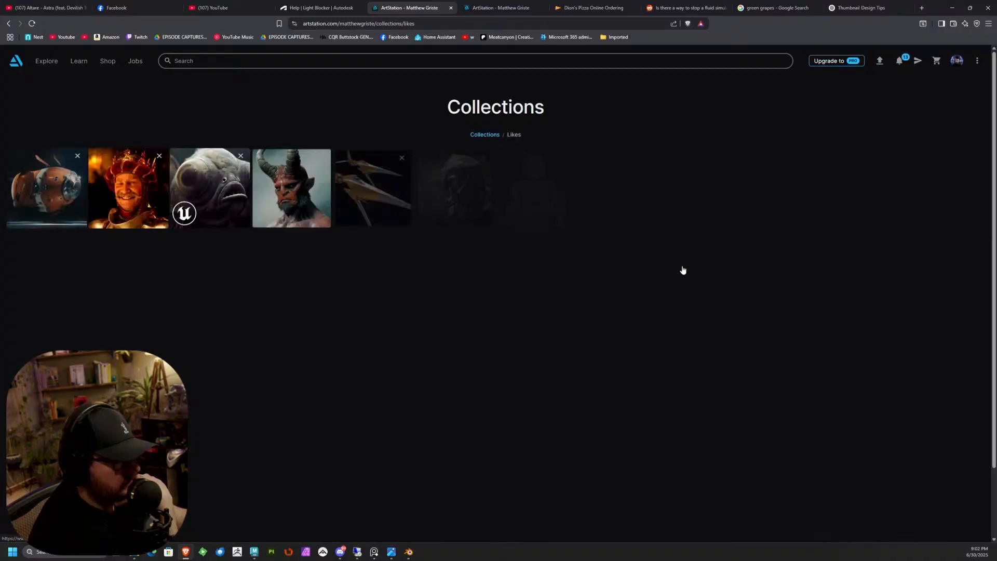
scroll(586, 437, down, 1)
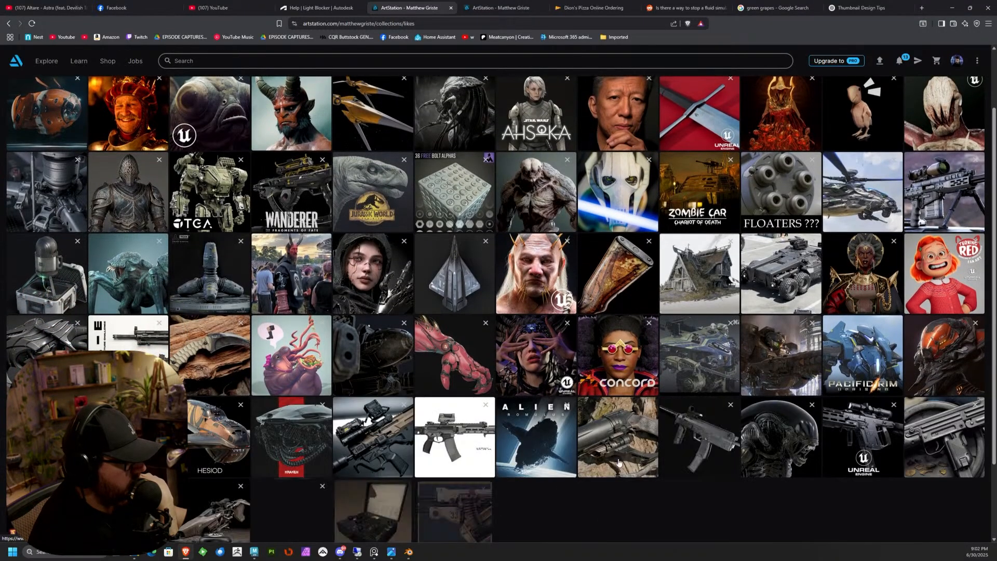
scroll(787, 494, down, 2)
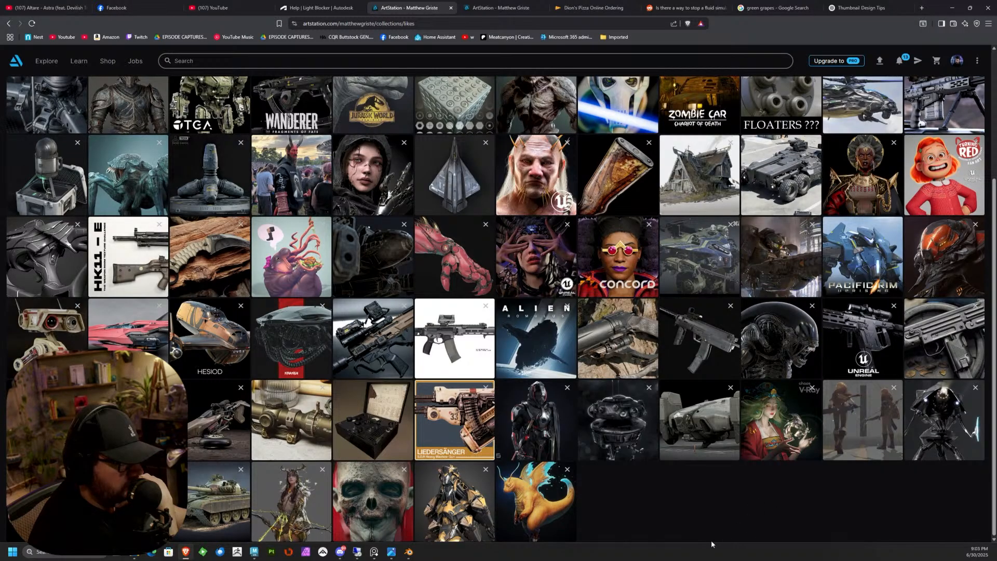
scroll(711, 540, up, 3)
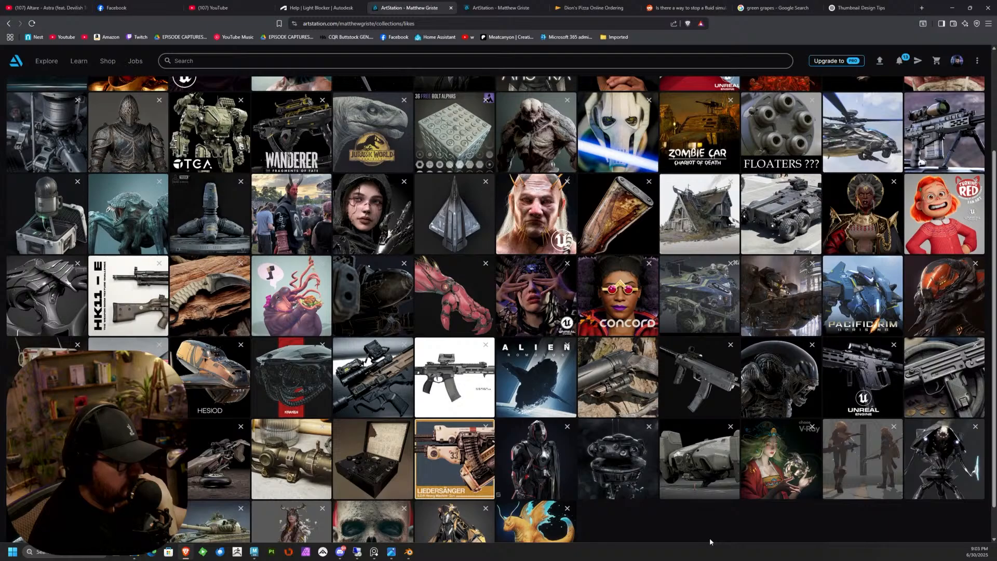
scroll(711, 542, down, 1)
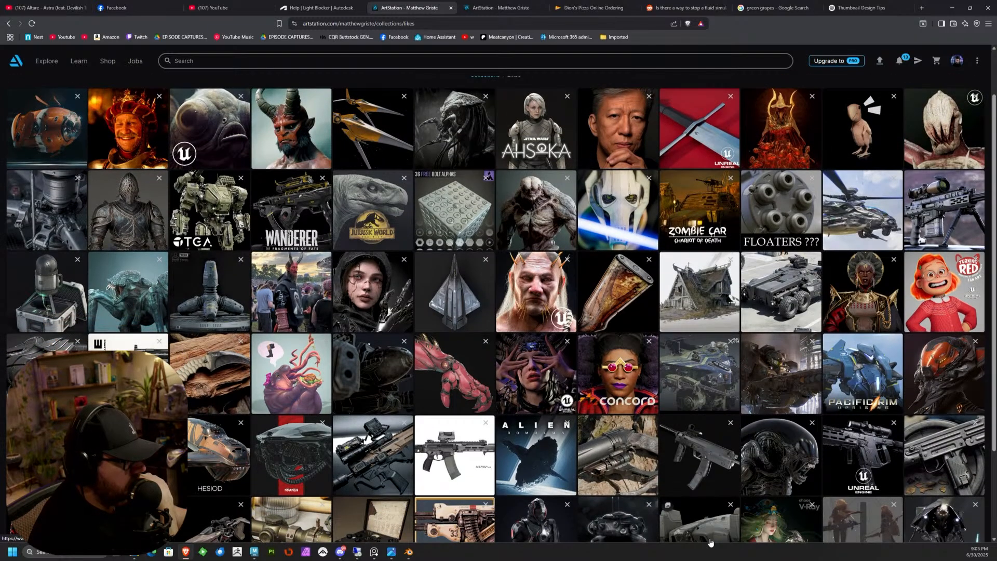
scroll(710, 541, down, 3)
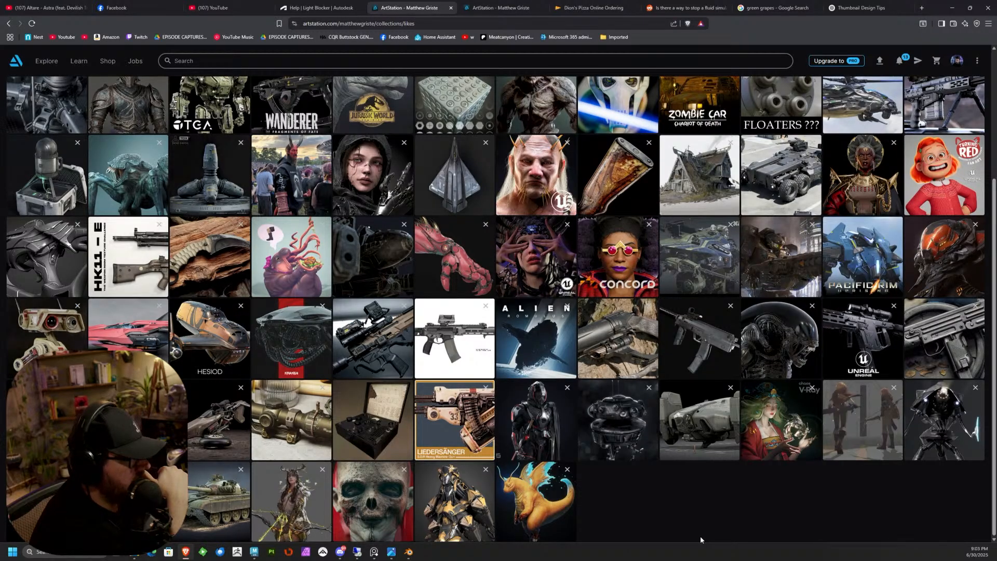
scroll(701, 537, up, 1)
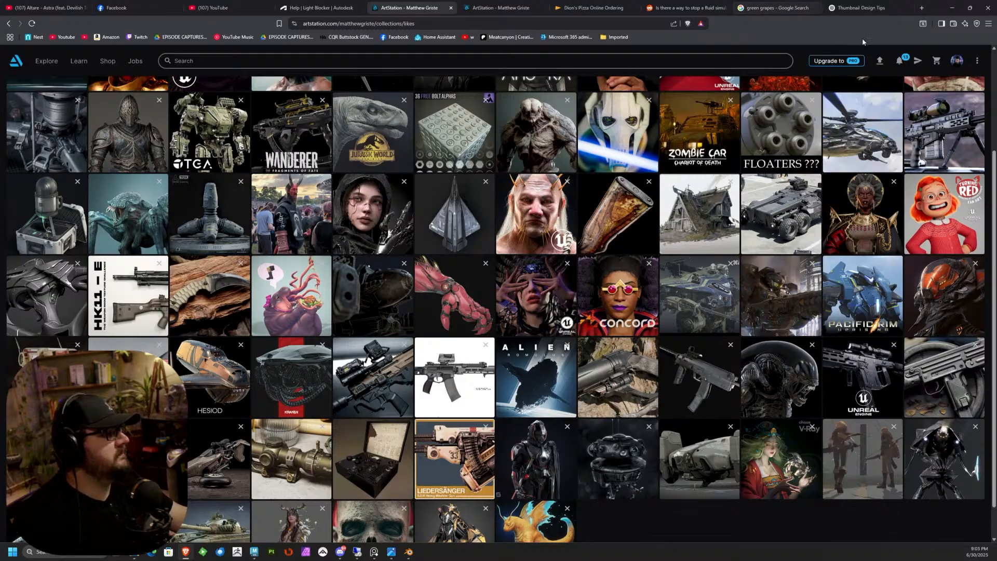
Step: Switch back to Maya and inspect the isolated strip's end corner and the ledge's side walls
click(954, 8)
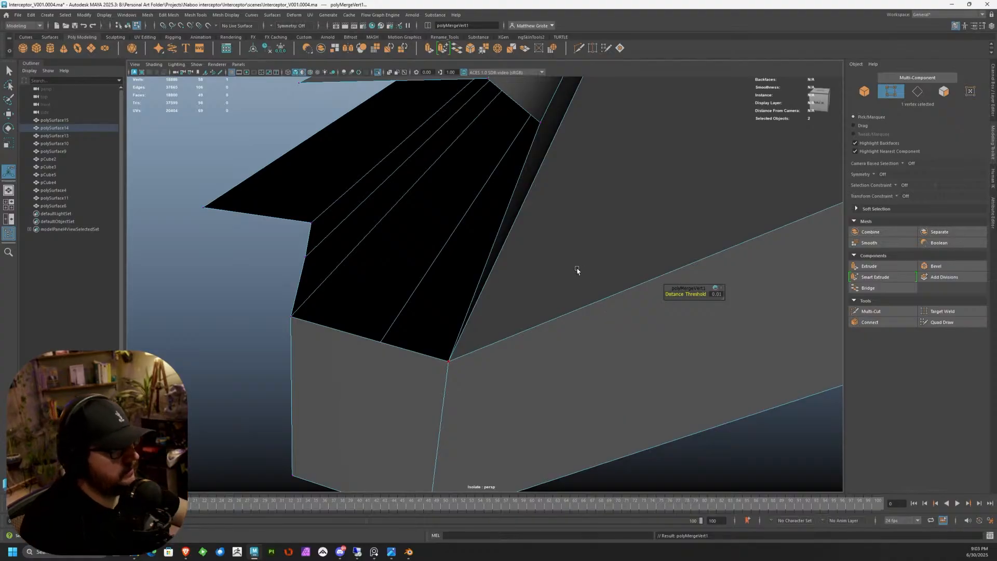
alt+right_drag(577, 271, 513, 266)
alt+drag(452, 264, 490, 265)
alt+middle_drag(592, 270, 501, 284)
alt+drag(501, 284, 431, 291)
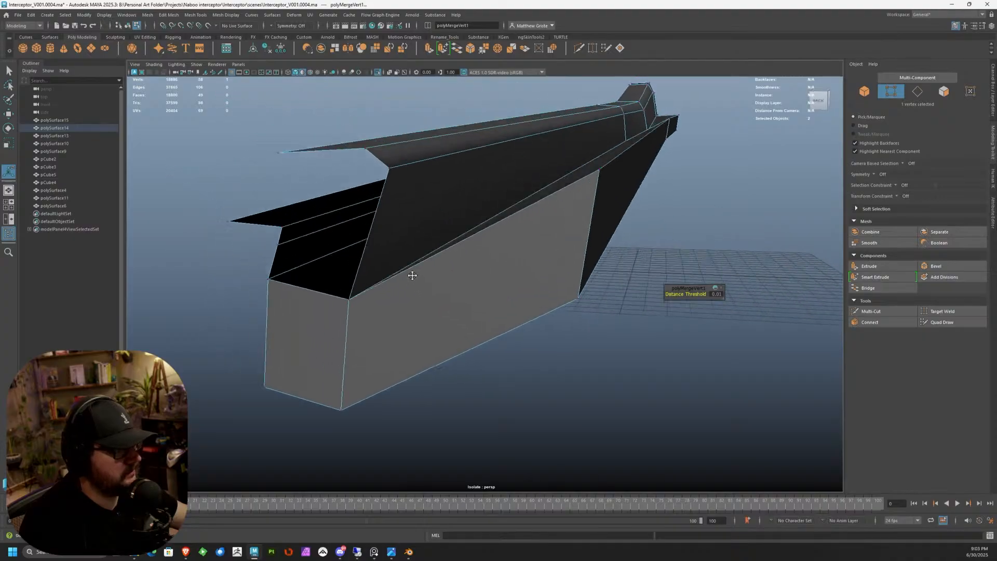
click(895, 310)
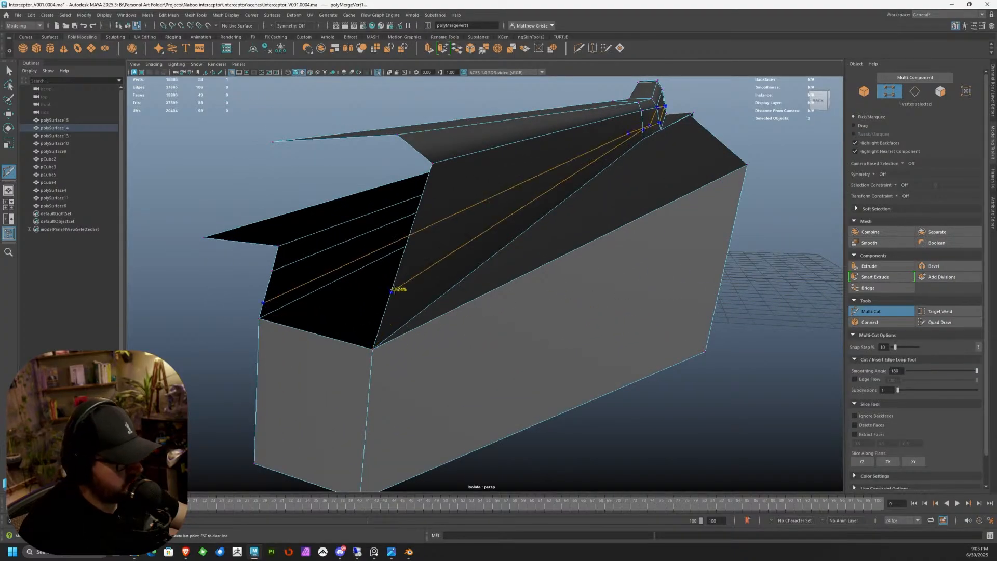
mouse_move(400, 285)
alt+mouse_down()
mouse_move(452, 283)
mouse_move(382, 287)
alt+mouse_up()
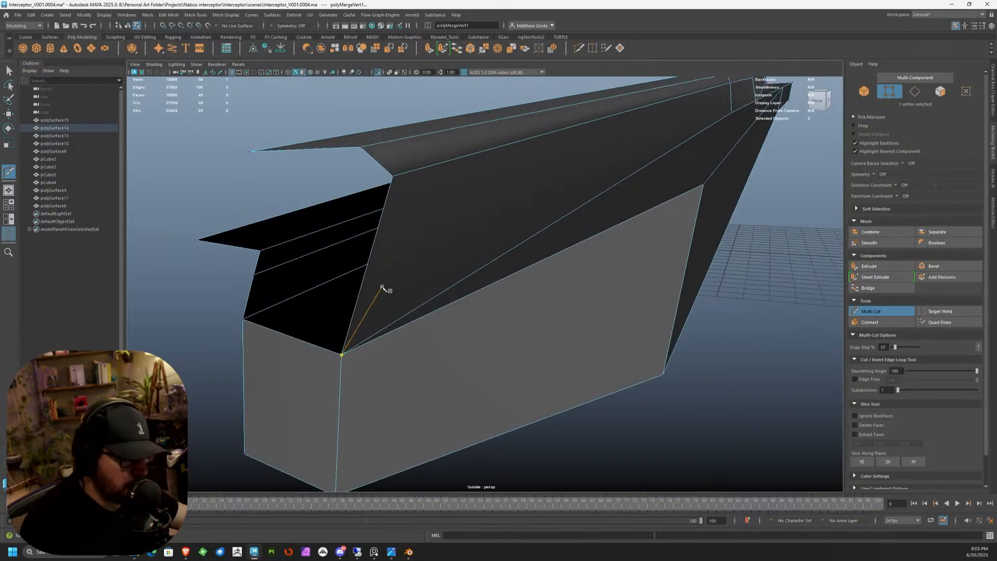
alt+drag(328, 258, 345, 256)
key(q)
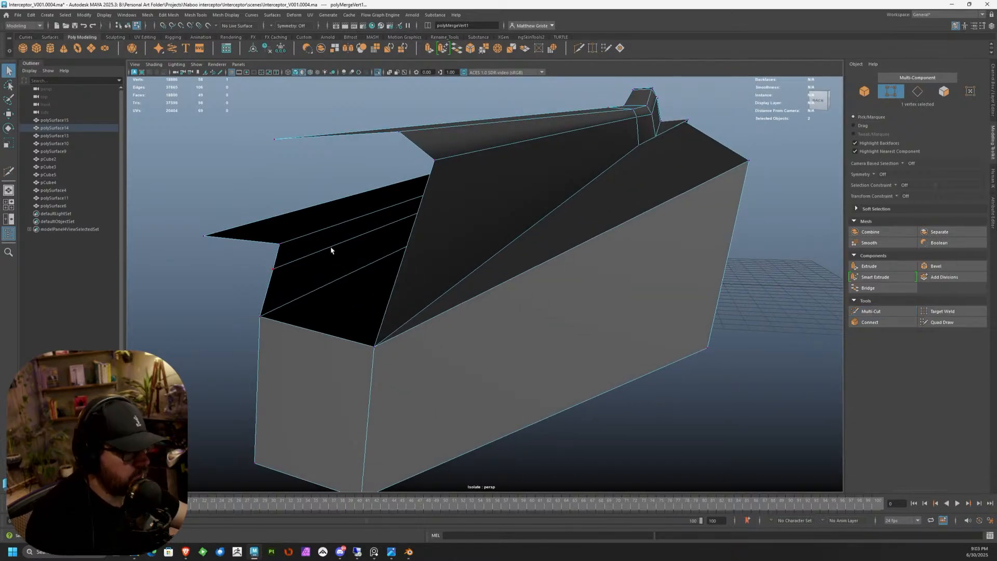
Step: Delete the extra lengthwise edge running along the inner side of the ledge's wall
right_drag(331, 233, 331, 218)
click(332, 248)
alt+drag(332, 247, 378, 239)
key(ctrl+Delete)
Step: Bridge the open border edges at the strip's end cap and along the inner side of its raised ledge
right_drag(379, 239, 380, 217)
click(405, 259)
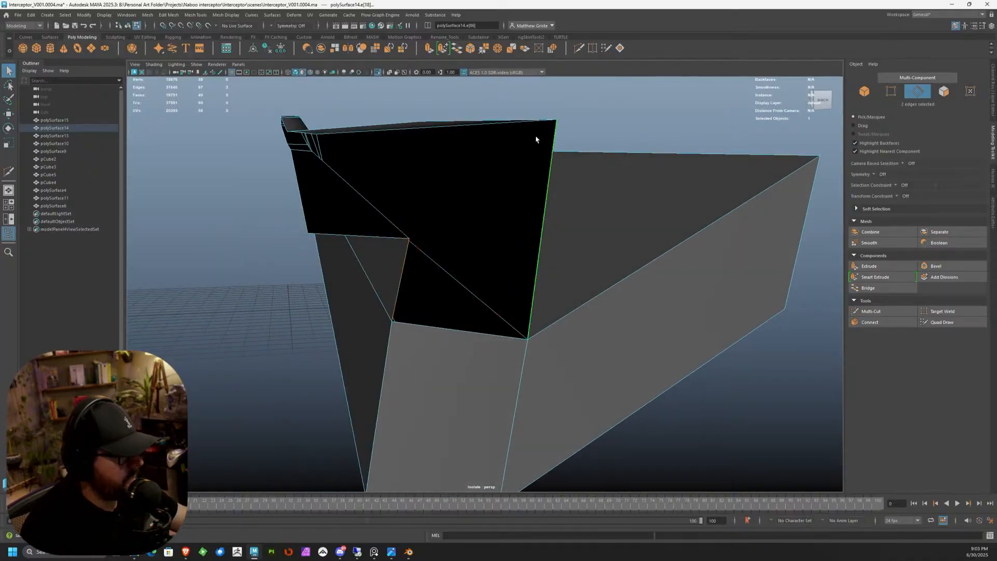
click(457, 55)
click(388, 237)
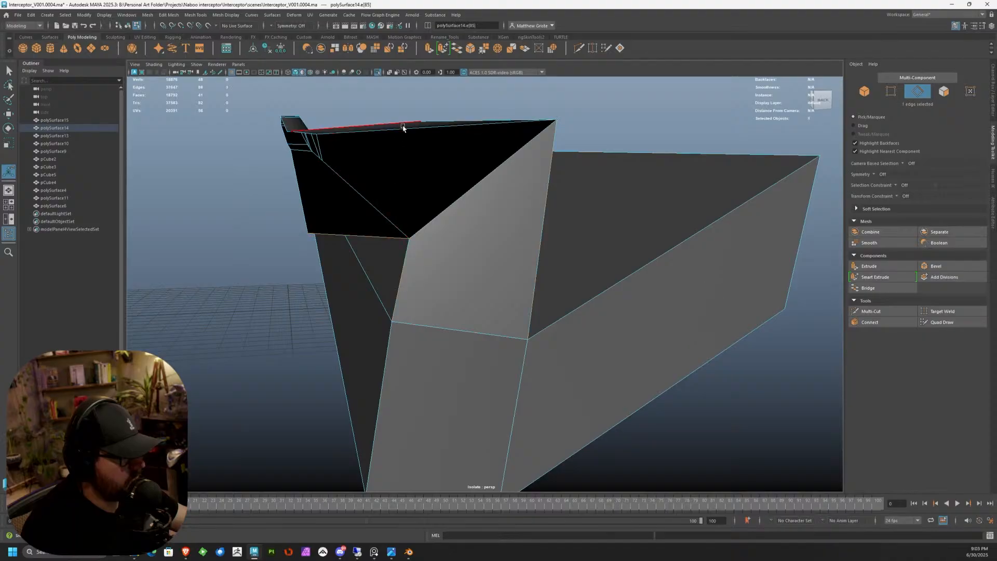
alt+drag(403, 127, 394, 146)
key(g)
scroll(400, 201, down, 5)
mouse_move(400, 201)
alt+mouse_down()
mouse_move(376, 194)
mouse_move(386, 201)
alt+mouse_up()
Step: Move individual corner vertices at the strip's narrow end along X to reshape its stepped end profile
right_click(442, 196)
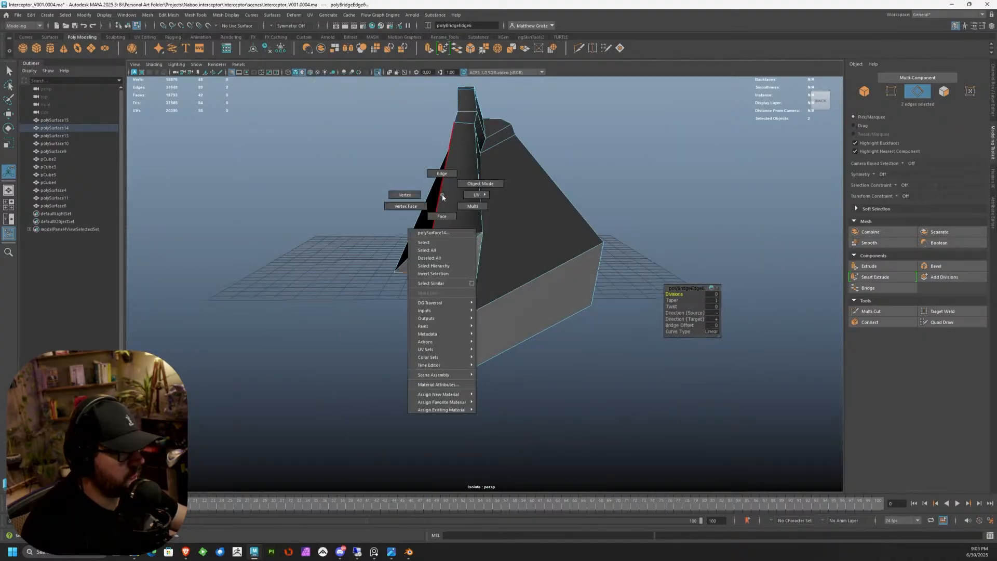
right_drag(415, 258, 401, 257)
click(396, 271)
click(395, 270)
key(w)
drag(370, 273, 401, 279)
alt+drag(432, 318, 457, 318)
click(459, 319)
drag(418, 346, 442, 343)
click(469, 283)
drag(457, 284, 438, 303)
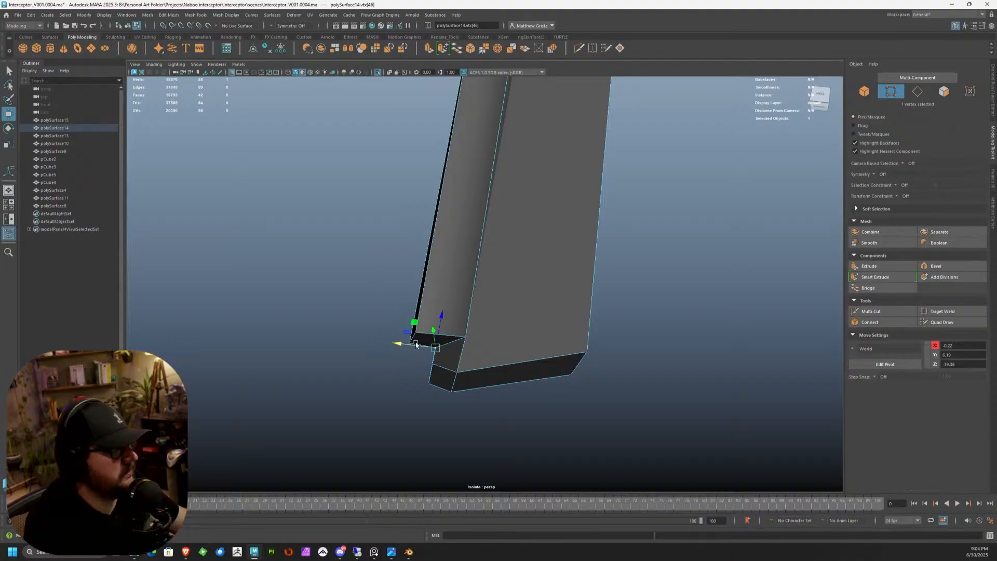
Step: Align the two inner corner vertices at the strip's narrow end with each other along X
scroll(414, 346, up, 2)
drag(374, 322, 390, 387)
key(e)
key(r)
shift+click(384, 364)
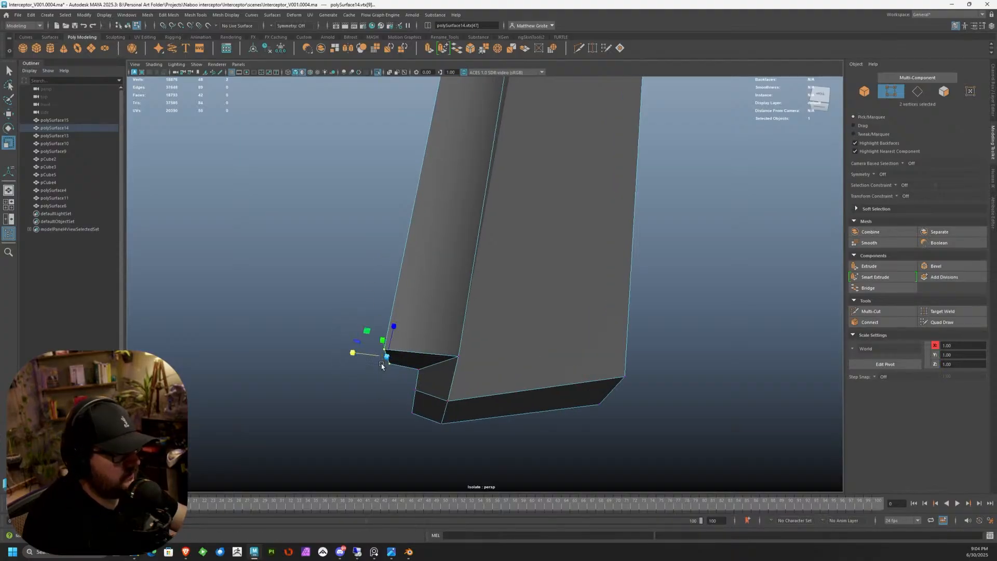
key(w)
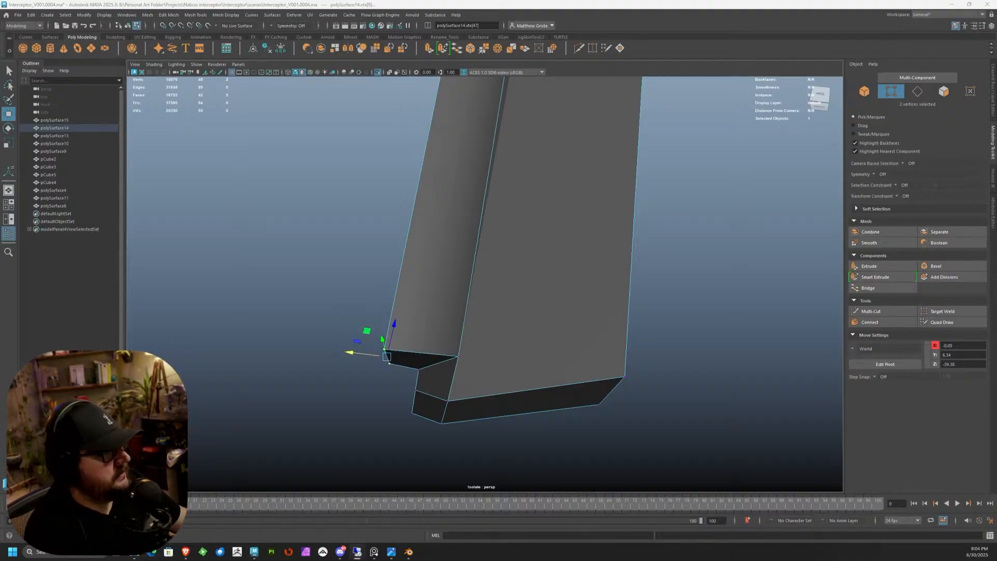
Step: Select all ten vertices of the strip's narrow end and flatten them along Z
scroll(366, 223, down, 5)
alt+drag(366, 222, 504, 211)
right_drag(535, 281, 521, 281)
drag(602, 354, 487, 207)
key(e)
key(r)
key(e)
key(r)
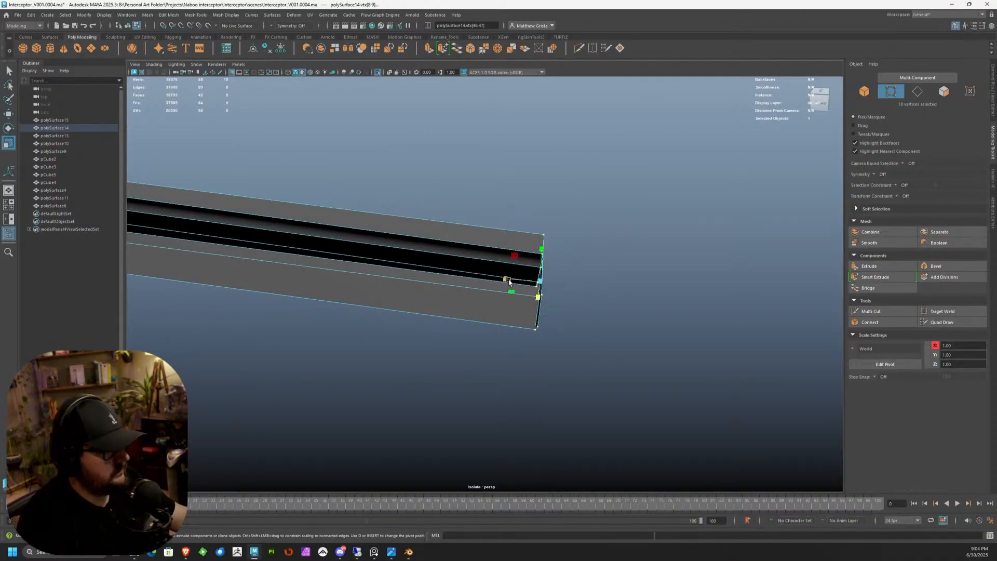
Step: Turn off the isolated view of the strip so the rest of the ship is shown
scroll(575, 275, down, 5)
alt+drag(561, 276, 388, 193)
scroll(431, 260, up, 4)
click(196, 64)
mouse_move(219, 75)
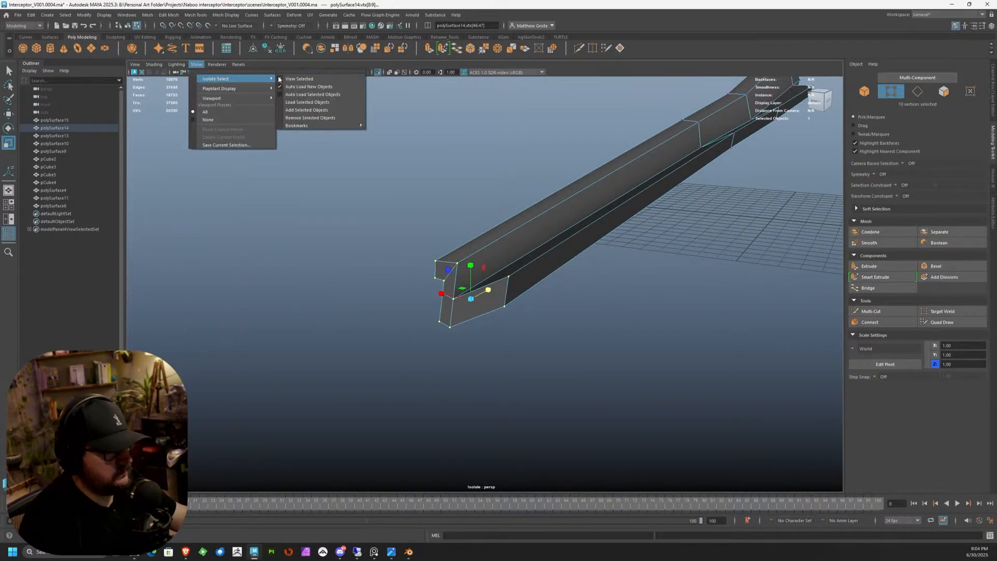
click(312, 78)
Step: Move the strip's outer ledge vertices at the two middle cross-sections to fit against the surrounding fuselage panel
alt+drag(369, 148, 546, 228)
drag(491, 156, 563, 231)
alt+drag(563, 230, 573, 294)
key(w)
drag(541, 332, 529, 310)
alt+drag(529, 310, 415, 200)
drag(383, 154, 468, 204)
alt+drag(467, 203, 496, 207)
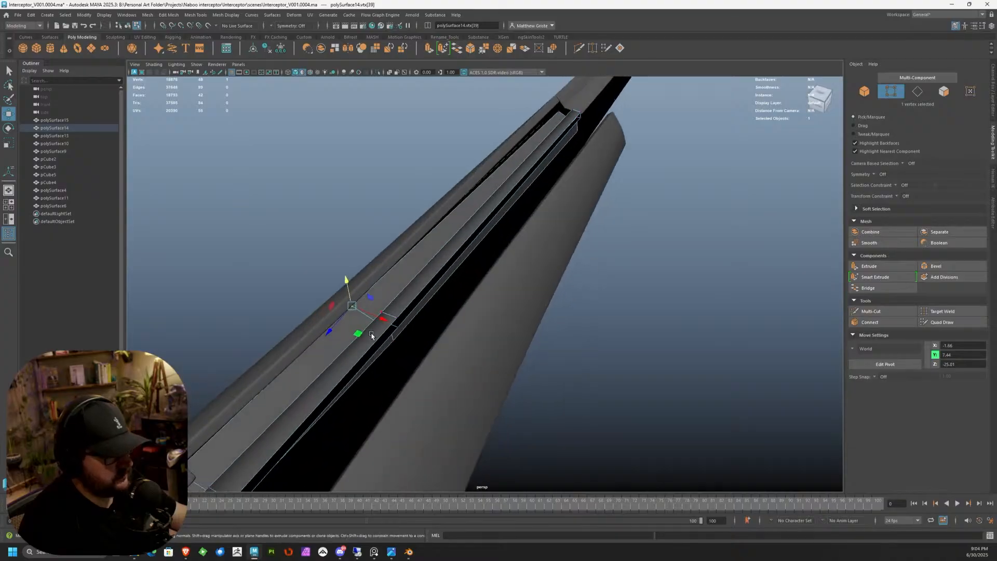
drag(383, 320, 406, 291)
alt+middle_drag(407, 291, 545, 210)
drag(266, 260, 326, 297)
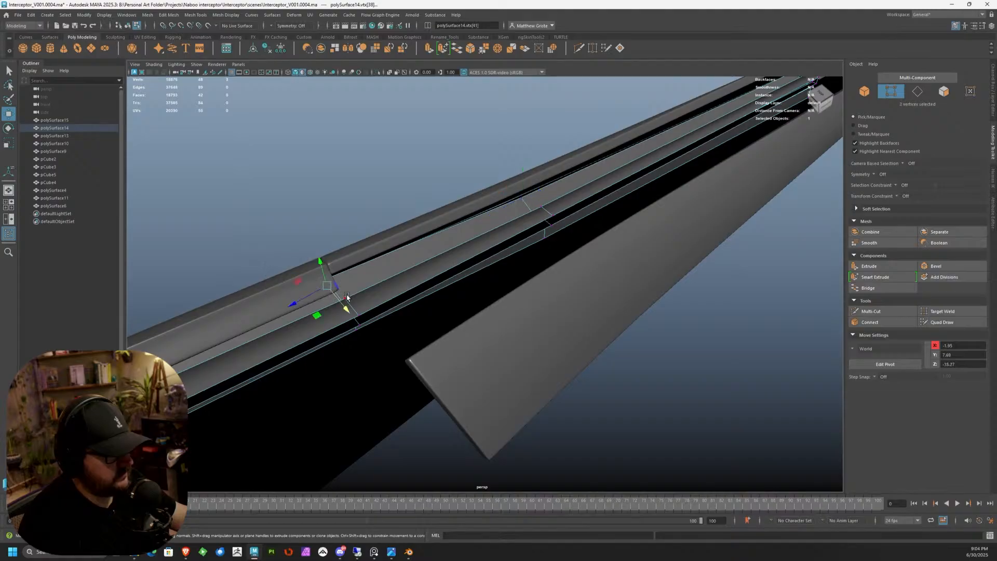
Step: Examine how the strip sits in the fuselage channel and meets the arched housing at its wide end
right_drag(379, 286, 418, 264)
scroll(425, 267, down, 5)
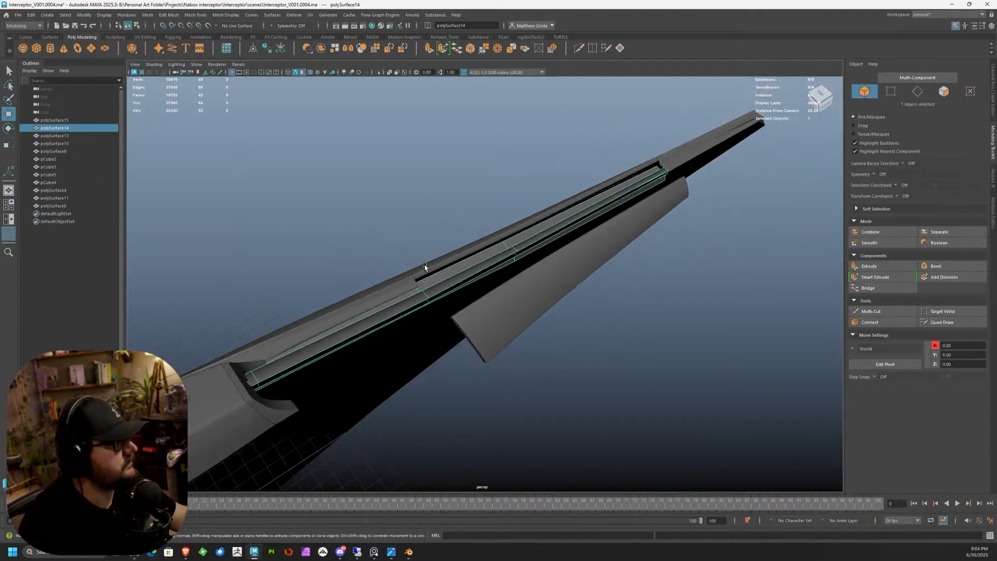
alt+middle_drag(425, 267, 547, 238)
alt+drag(547, 238, 409, 275)
scroll(409, 272, up, 5)
alt+middle_drag(407, 160, 469, 276)
scroll(470, 276, up, 4)
alt+drag(469, 276, 442, 246)
scroll(442, 246, up, 1)
right_drag(441, 229, 472, 218)
scroll(463, 223, down, 5)
alt+drag(463, 224, 494, 261)
alt+middle_drag(494, 260, 474, 229)
mouse_move(474, 229)
alt+mouse_down()
mouse_move(452, 233)
mouse_move(440, 220)
mouse_move(516, 223)
mouse_move(460, 229)
alt+mouse_up()
scroll(548, 259, up, 3)
alt+drag(549, 258, 405, 223)
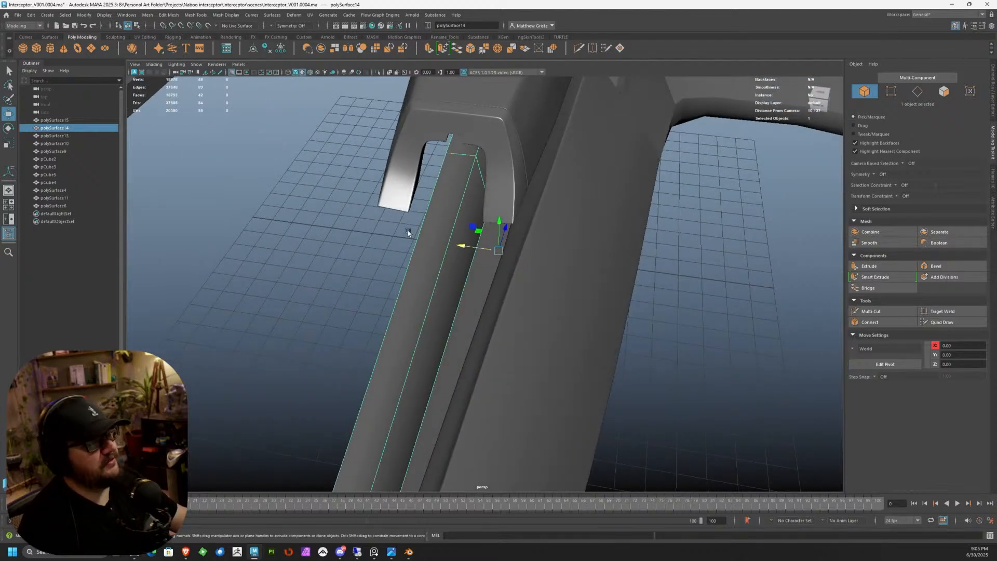
alt+right_drag(405, 222, 440, 241)
alt+middle_drag(396, 163, 435, 275)
alt+right_drag(435, 275, 396, 225)
alt+drag(396, 226, 407, 303)
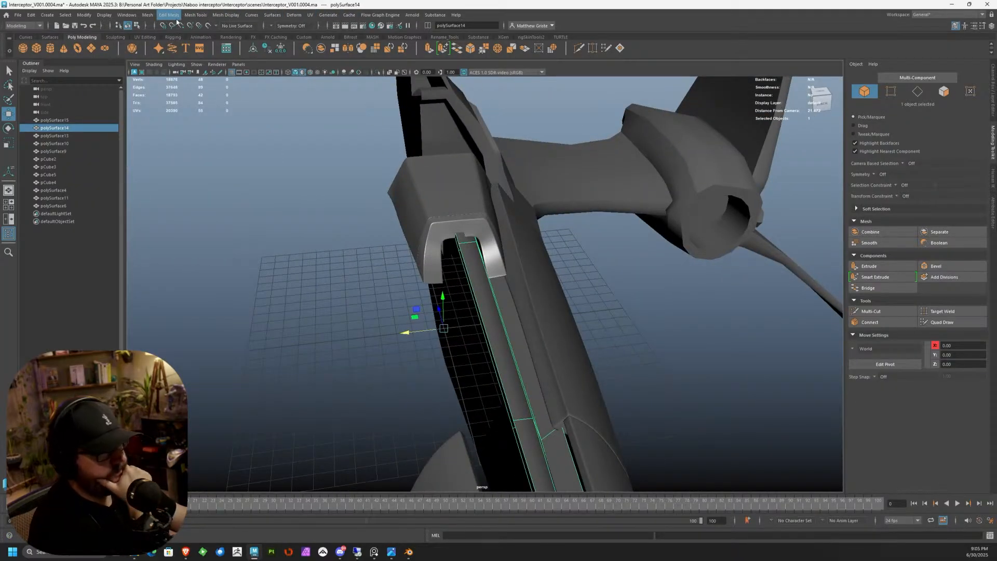
Step: Mirror the strip across the X axis to preview both halves together
click(151, 19)
click(180, 145)
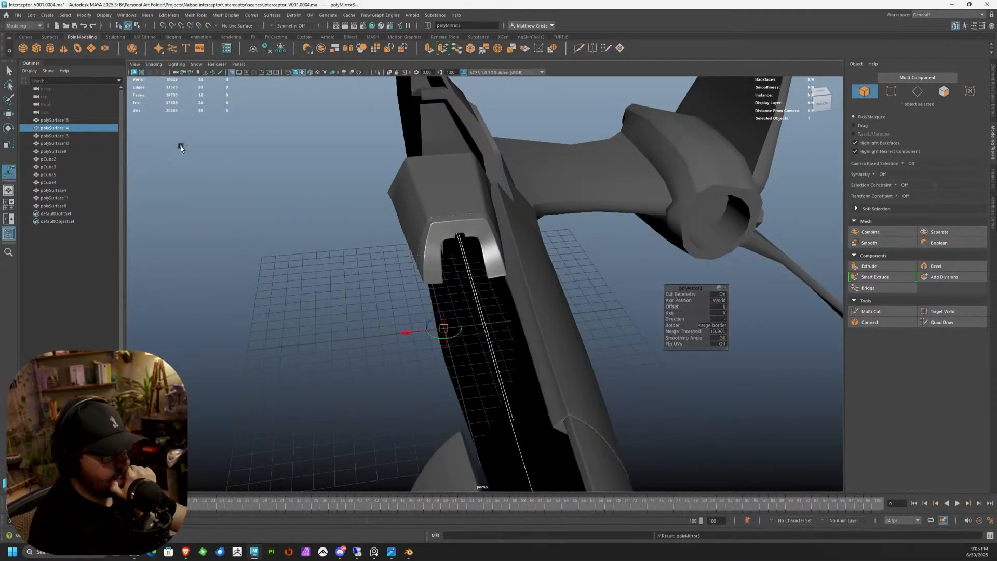
click(722, 300)
click(738, 310)
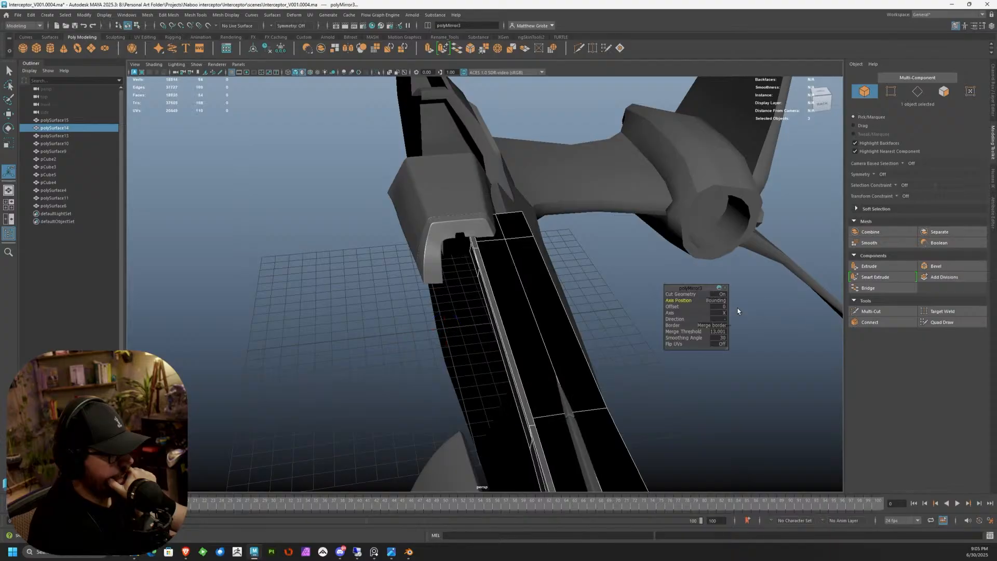
click(742, 326)
Step: Inspect the mirrored strip against the surrounding ship parts, using the smooth mesh preview
right_drag(494, 318, 512, 311)
click(622, 297)
alt+drag(621, 298, 452, 285)
click(493, 314)
scroll(495, 314, up, 5)
key(3)
click(560, 201)
alt+drag(560, 202, 506, 287)
Step: Isolate the mirrored strip and delete the faces of its duplicated half
click(446, 275)
key(ctrl+1)
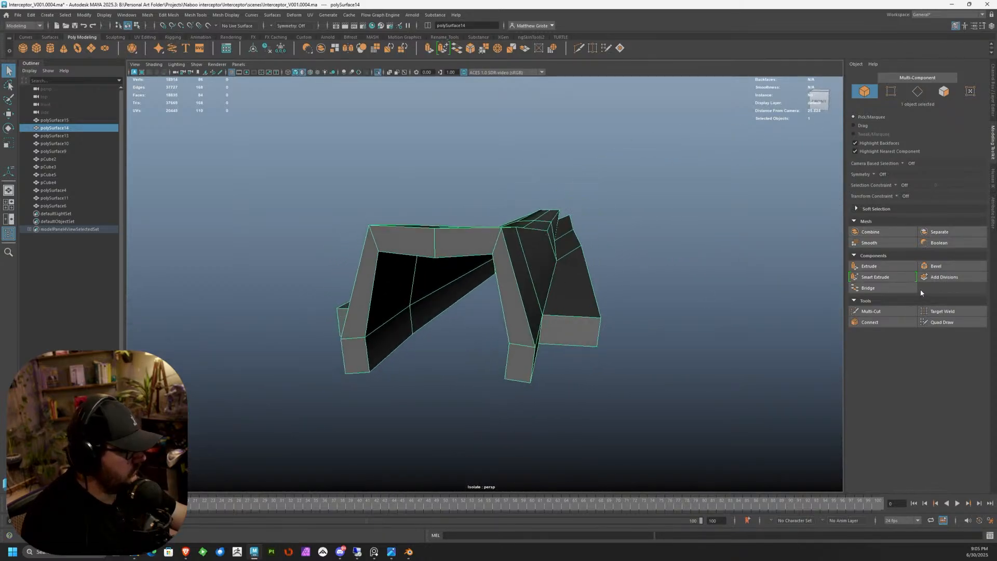
alt+drag(675, 296, 493, 248)
right_drag(493, 248, 493, 267)
shift+double_click(491, 238)
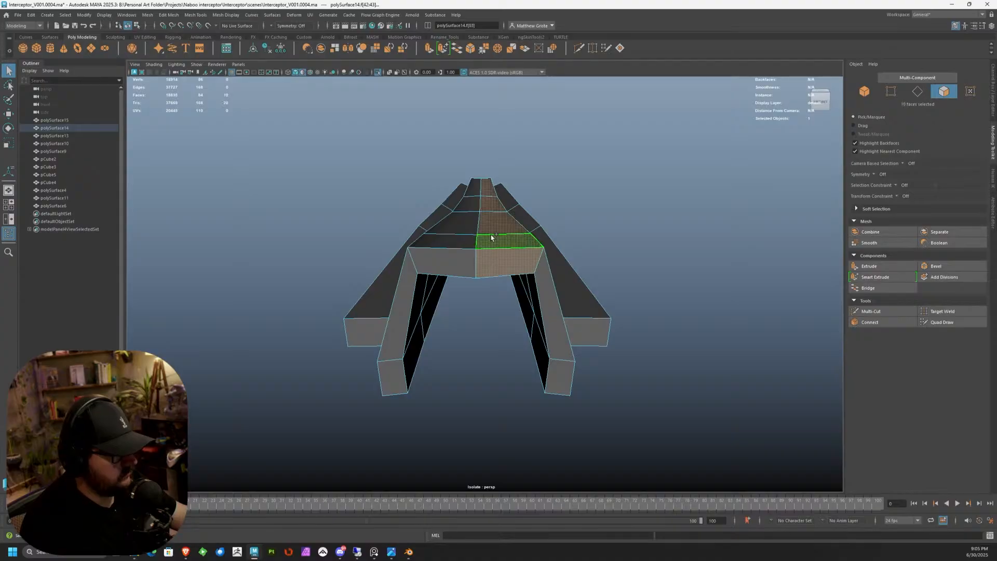
key(Delete)
double_click(546, 264)
key(Delete)
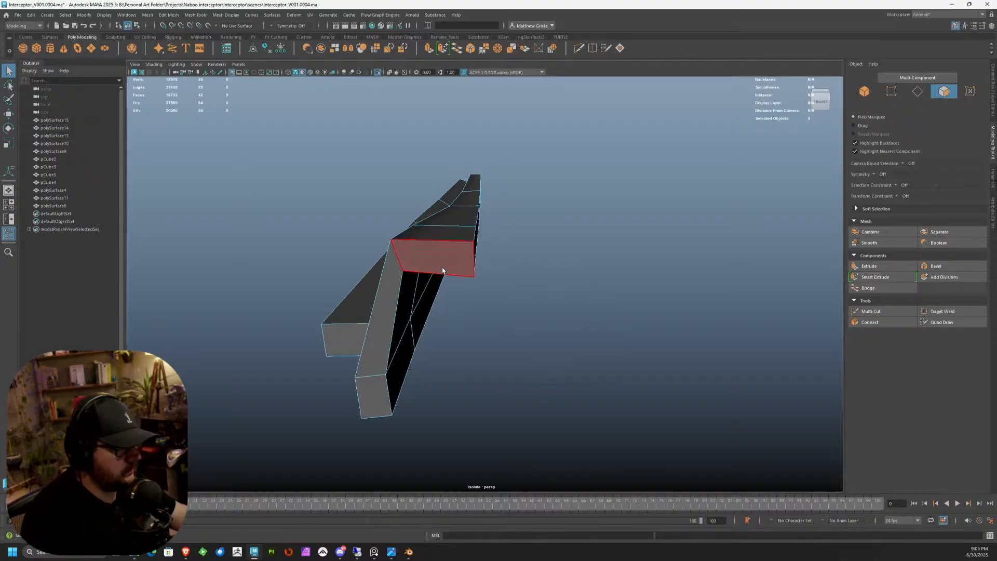
alt+drag(441, 267, 461, 267)
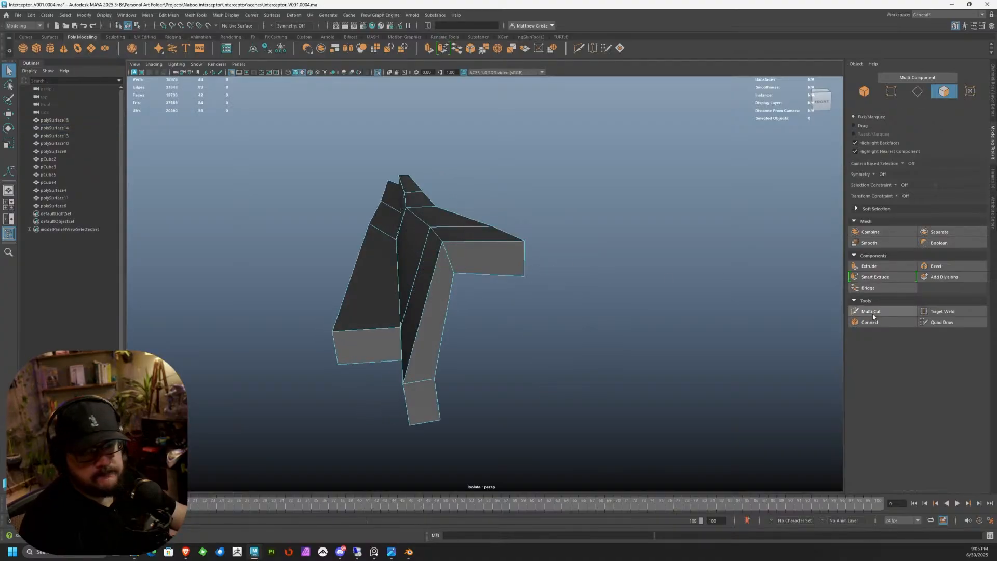
Step: Shift the vertex where the strip's inner wall meets the raised ledge along X to about -0.52
alt+drag(435, 244, 438, 244)
right_drag(399, 224, 361, 225)
click(404, 209)
key(w)
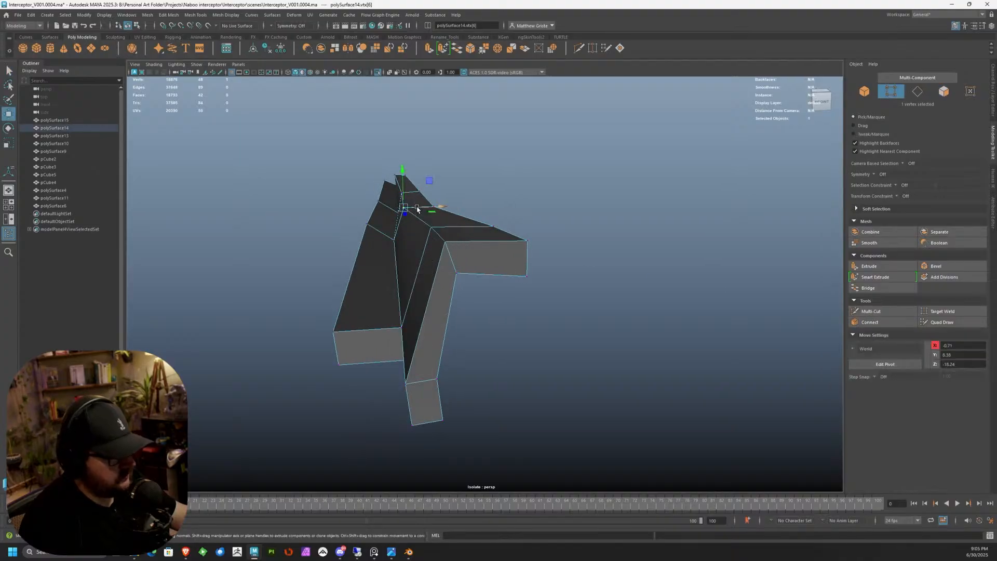
alt+drag(429, 208, 420, 215)
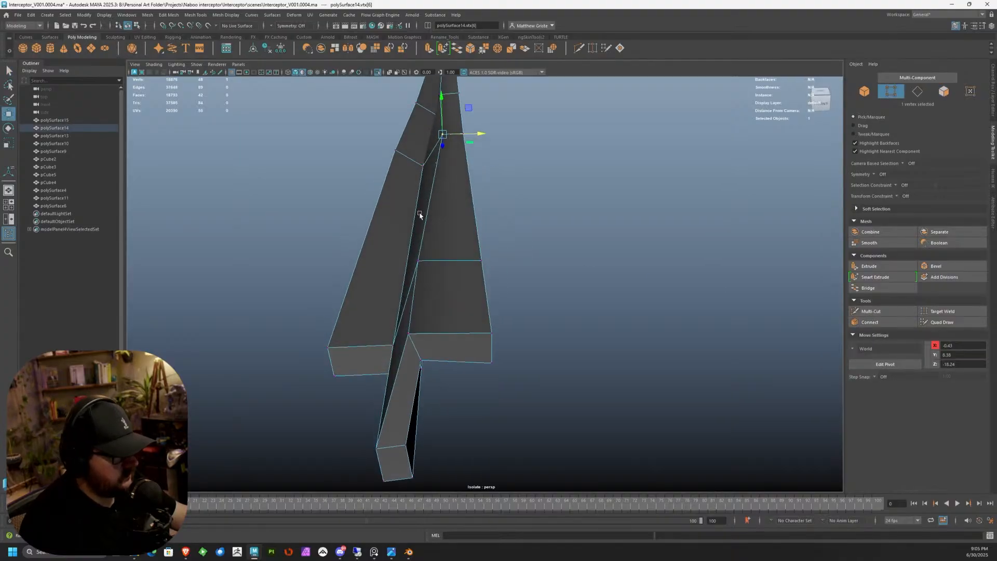
drag(477, 135, 475, 134)
Step: Fine-tune the inner wall vertices of the cross-section along X in the top view to straighten the wall line
key(space)
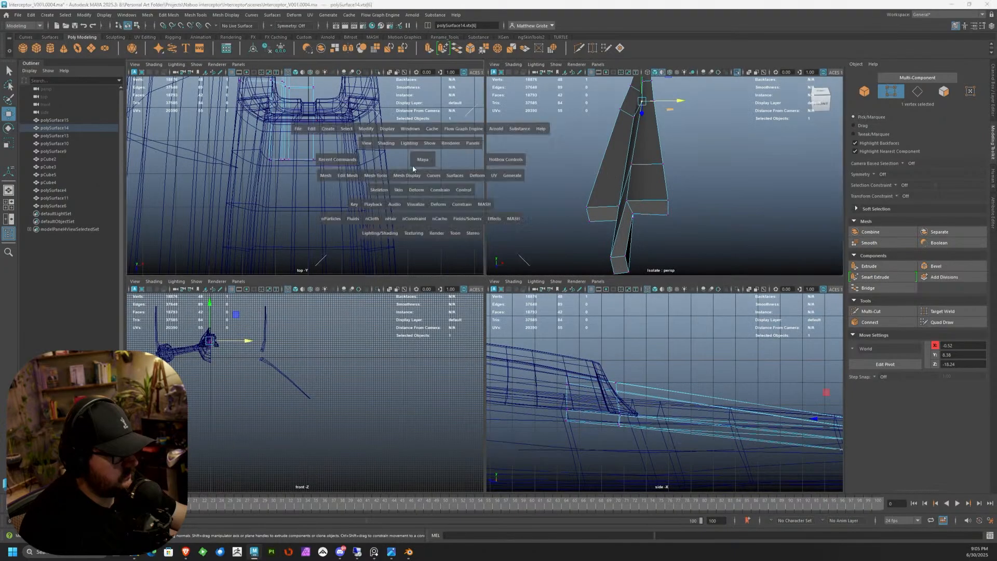
key(space)
scroll(454, 211, down, 7)
alt+middle_drag(454, 211, 452, 337)
scroll(451, 337, up, 5)
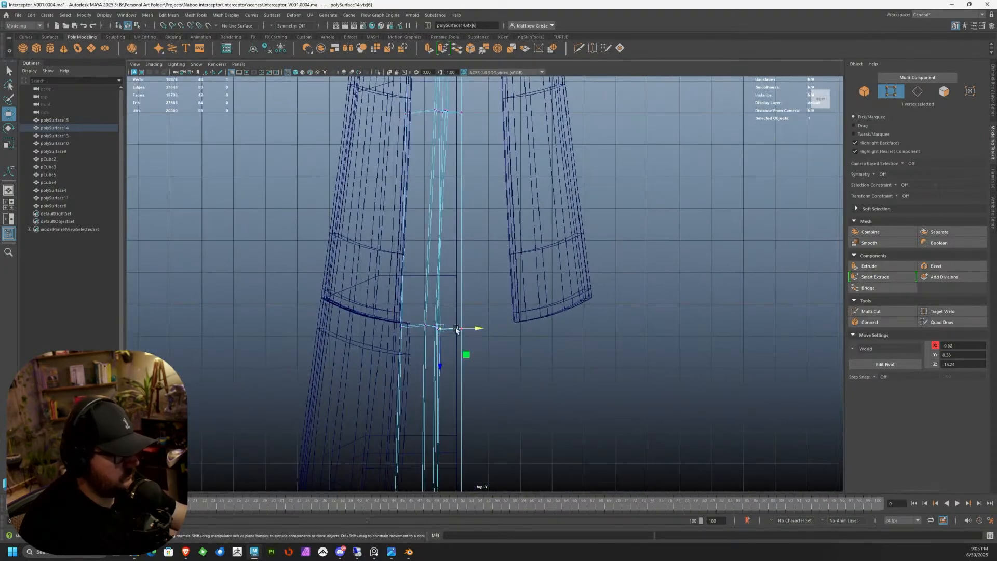
mouse_move(454, 347)
mouse_down()
mouse_move(421, 359)
mouse_move(448, 346)
mouse_up()
alt+middle_drag(442, 238, 437, 390)
scroll(430, 250, up, 1)
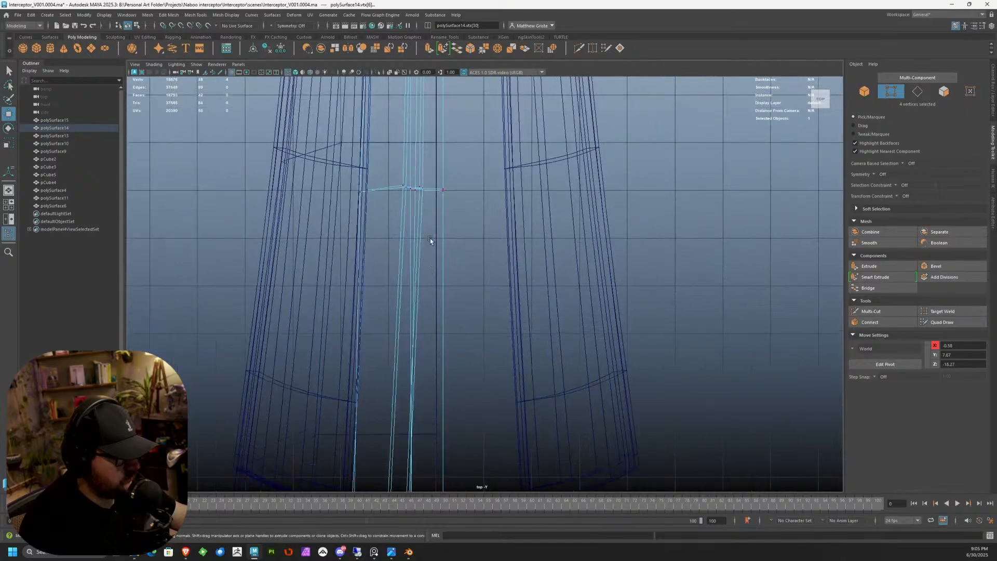
Step: Return to the perspective view and move the inner wall vertices at the strip's end along X
key(space)
key(space)
alt+drag(605, 133, 598, 285)
click(519, 291)
drag(520, 290, 479, 291)
click(540, 200)
drag(528, 199, 472, 222)
Step: Lower the outer corner vertex of the raised ledge's end to slope the top of the end profile
right_click(453, 216)
click(452, 193)
click(430, 204)
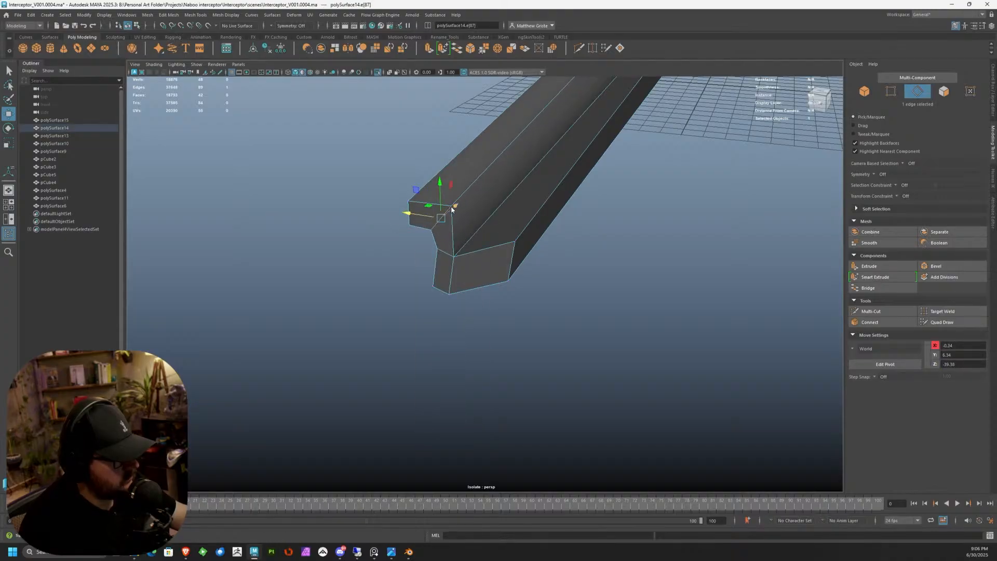
right_drag(452, 209, 437, 205)
click(451, 206)
drag(451, 185, 403, 185)
click(408, 202)
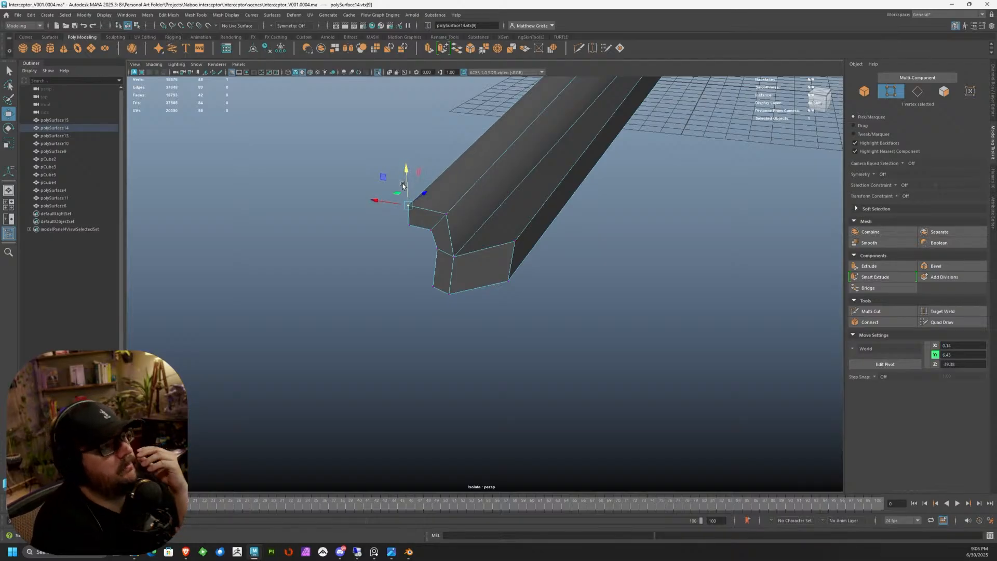
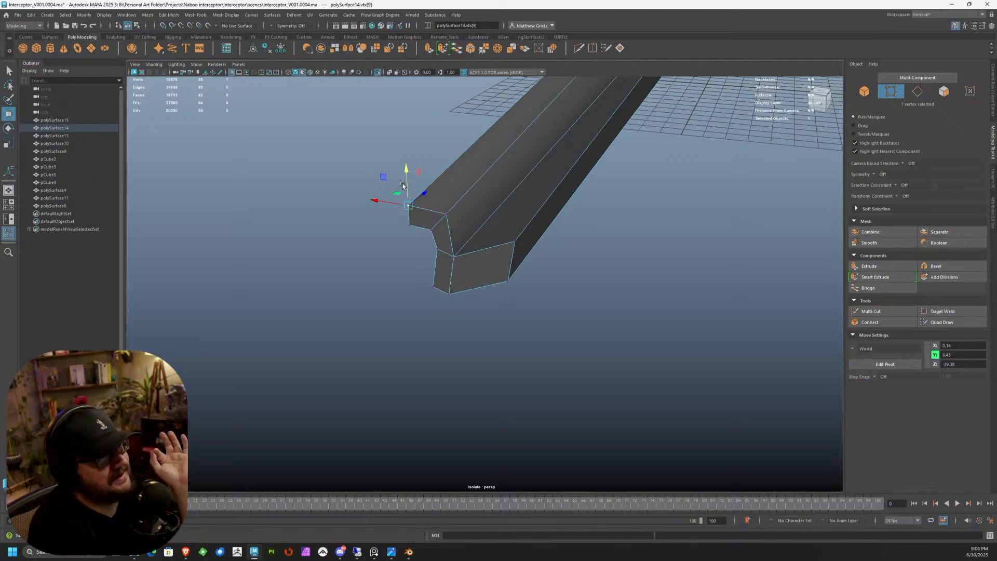
Step: Shift the outer ledge vertex at the middle cross-section along X to about -1.58
scroll(525, 162, down, 3)
alt+drag(573, 183, 625, 243)
scroll(505, 239, up, 3)
right_drag(555, 171, 537, 176)
click(577, 149)
drag(561, 148, 569, 150)
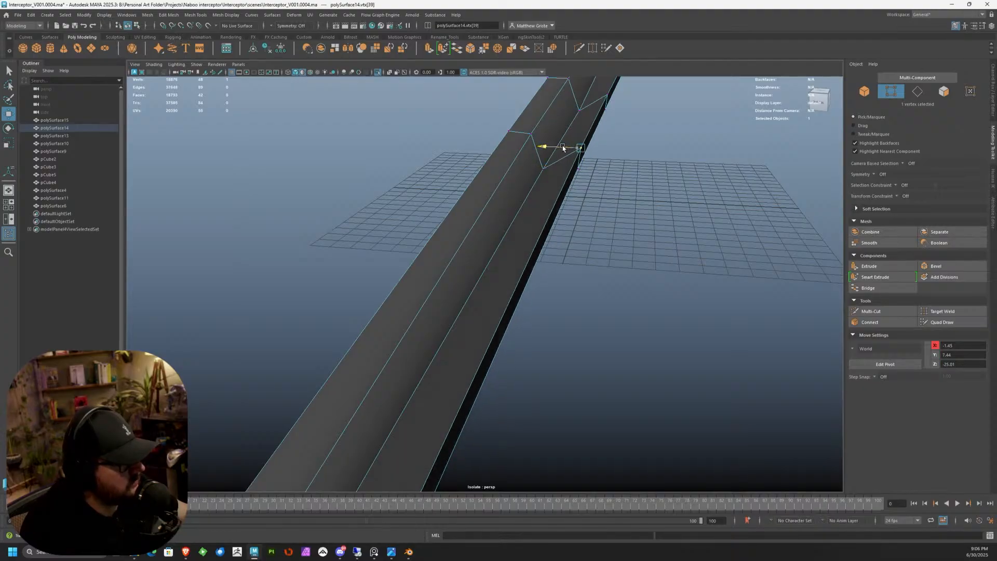
Step: Adjust the height of the raised ledge's upper vertices at the middle cross-sections in the side view
scroll(591, 154, down, 4)
scroll(529, 271, up, 4)
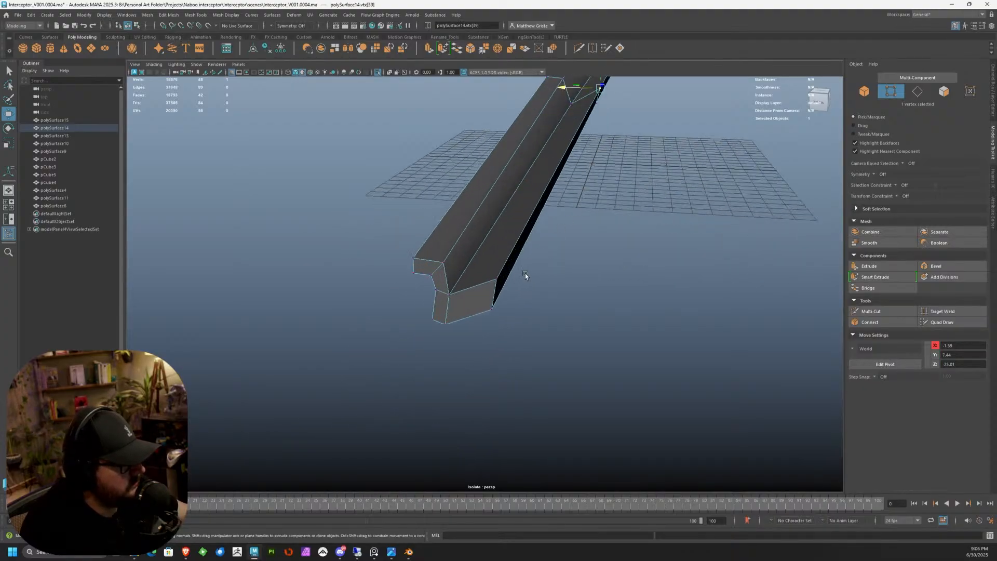
alt+drag(497, 279, 553, 118)
alt+drag(533, 325, 475, 250)
key(space)
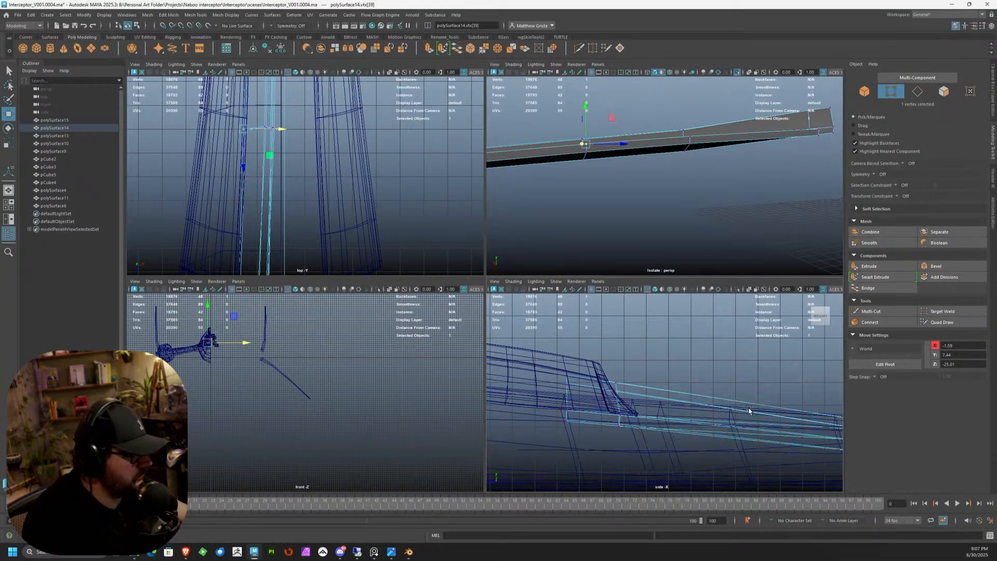
key(space)
scroll(539, 251, down, 2)
alt+middle_drag(539, 251, 496, 237)
drag(490, 236, 510, 220)
drag(678, 243, 717, 253)
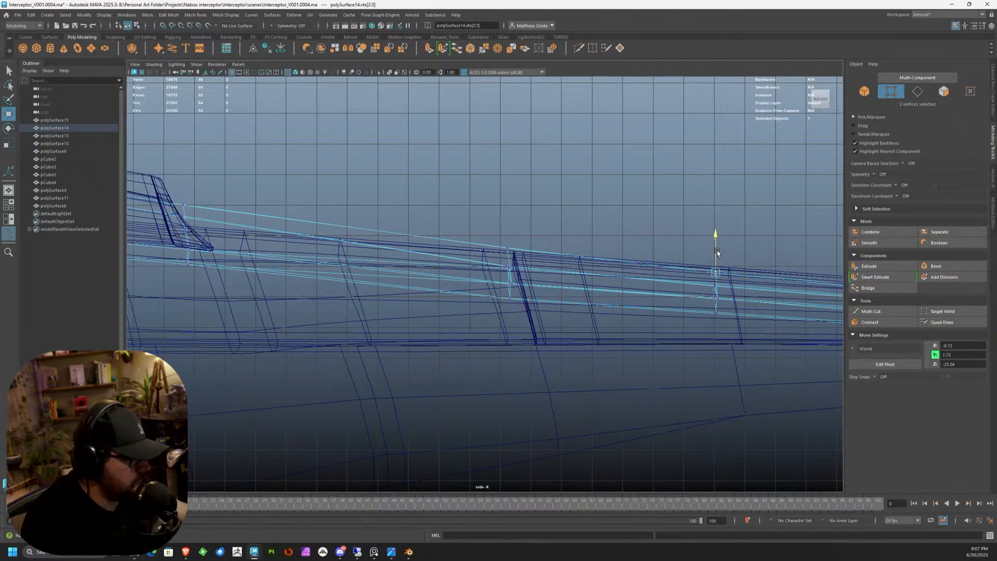
Step: Raise the ten vertices of the strip's narrow end and adjust the neighbouring cross-section to follow the fuselage slope
alt+middle_drag(794, 274, 353, 222)
drag(603, 238, 752, 315)
drag(730, 267, 730, 261)
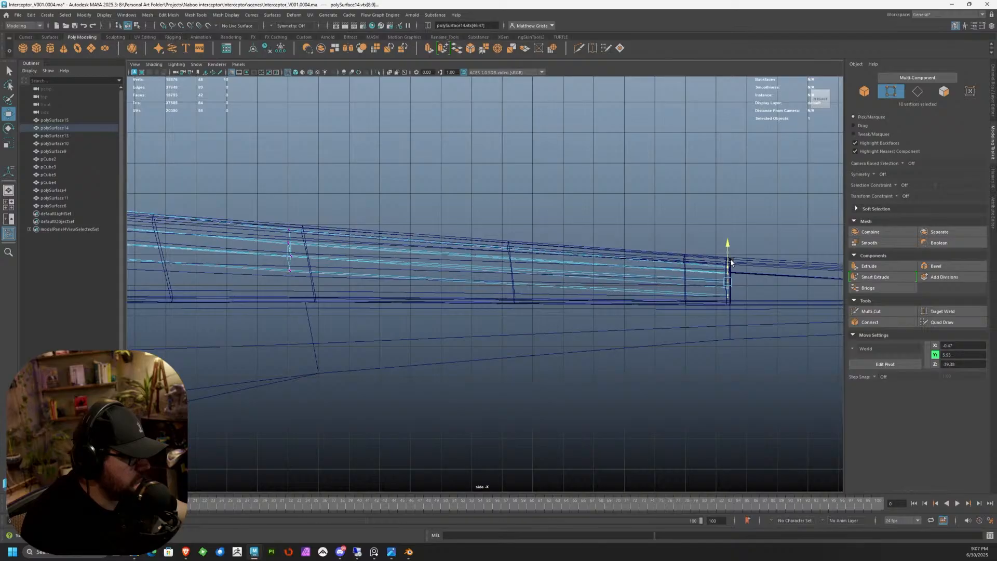
alt+middle_drag(297, 232, 372, 242)
drag(368, 280, 362, 222)
Step: Reposition the cross-section of vertices nearest the arched housing along the strip and adjust its top height
alt+middle_drag(344, 237, 643, 257)
drag(485, 313, 414, 237)
drag(456, 262, 409, 255)
alt+middle_drag(440, 260, 555, 277)
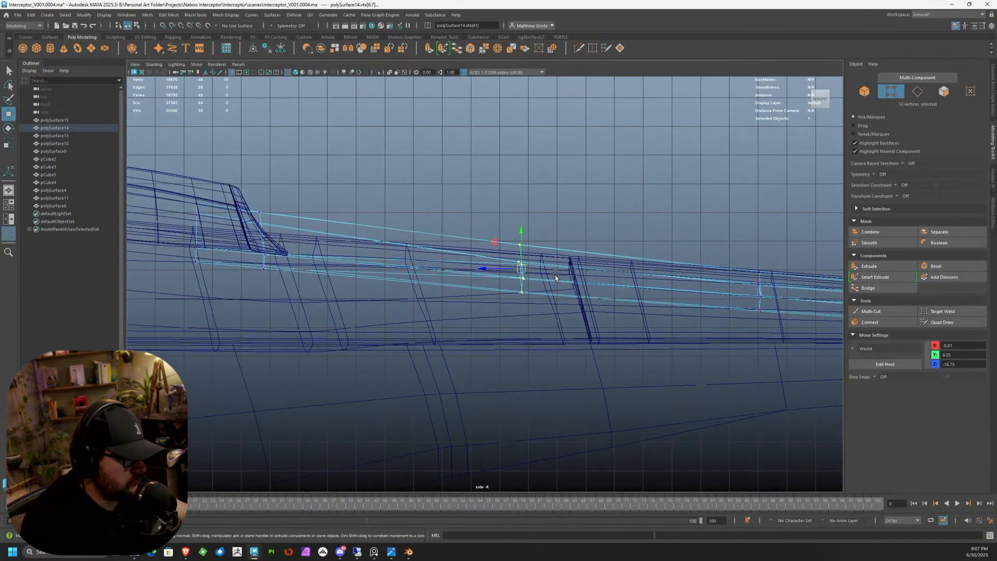
drag(567, 230, 501, 255)
drag(520, 219, 521, 221)
Step: Insert edge loops on both sides of the isolated strip's upper lengthwise corner with Multi-Cut
key(space)
key(space)
alt+drag(641, 213, 428, 272)
right_drag(424, 272, 468, 259)
alt+drag(472, 258, 501, 285)
scroll(494, 288, up, 5)
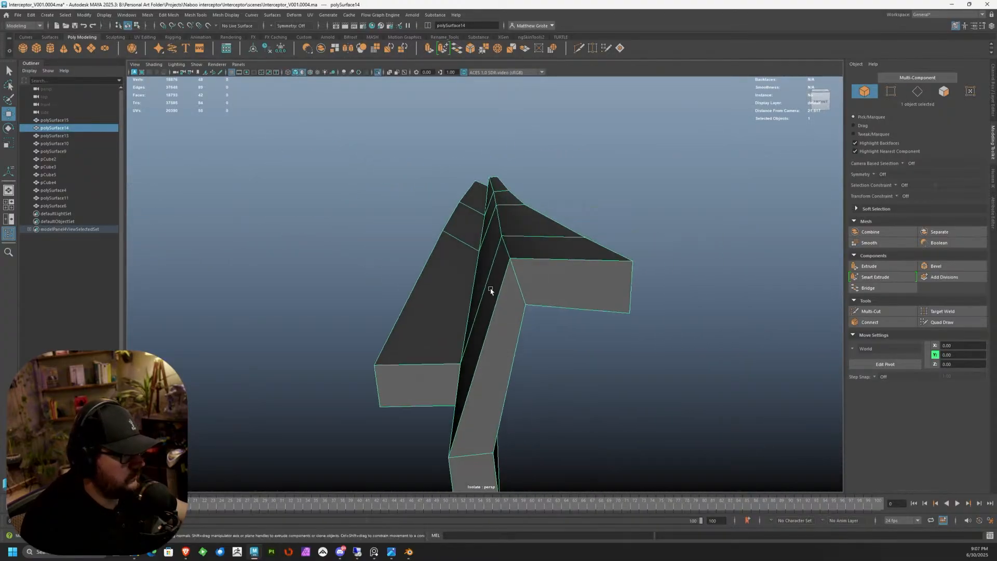
click(871, 311)
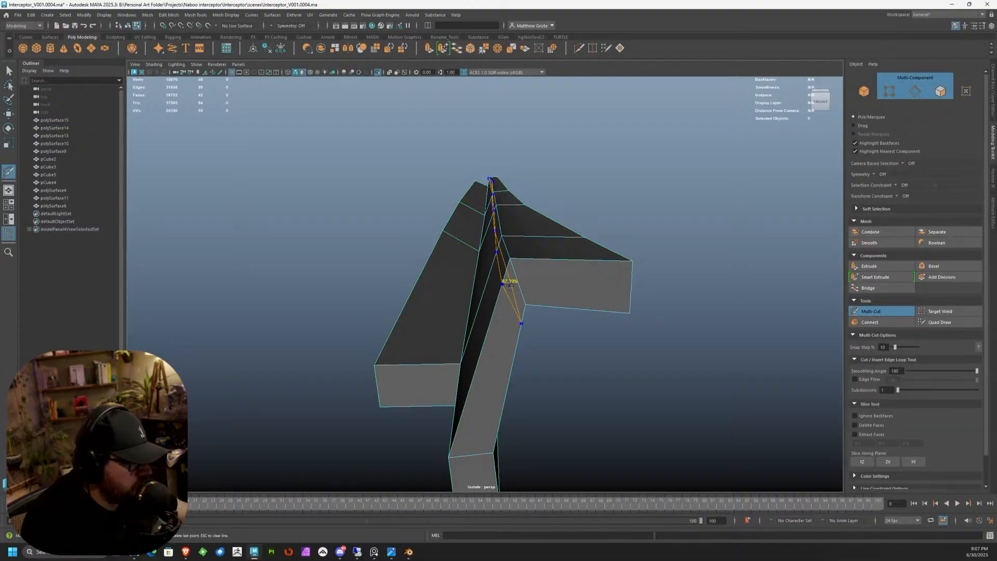
key(Return)
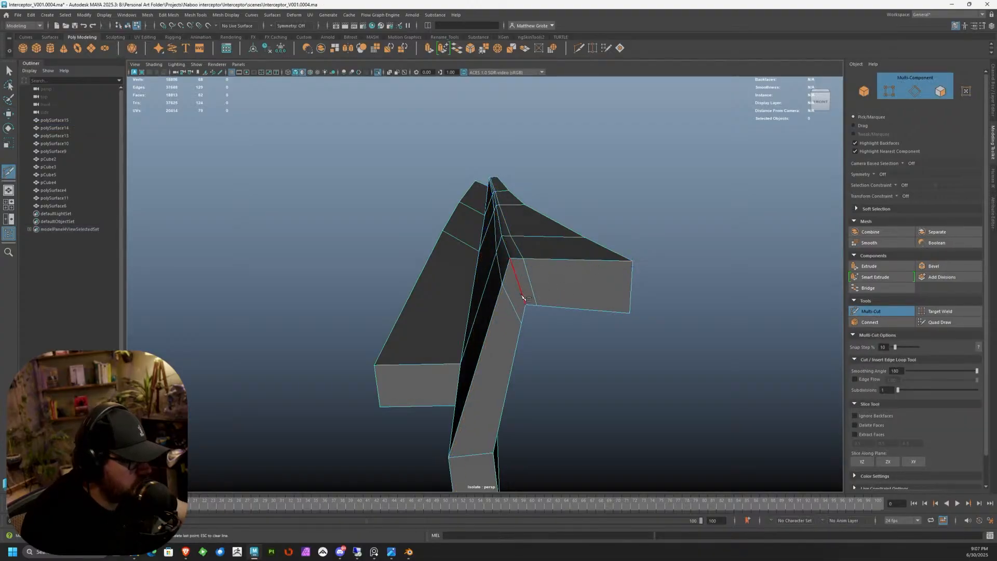
Step: Insert support edge loops along the remaining lengthwise corners of the strip and its ledge
alt+drag(522, 297, 627, 299)
alt+middle_drag(736, 301, 675, 299)
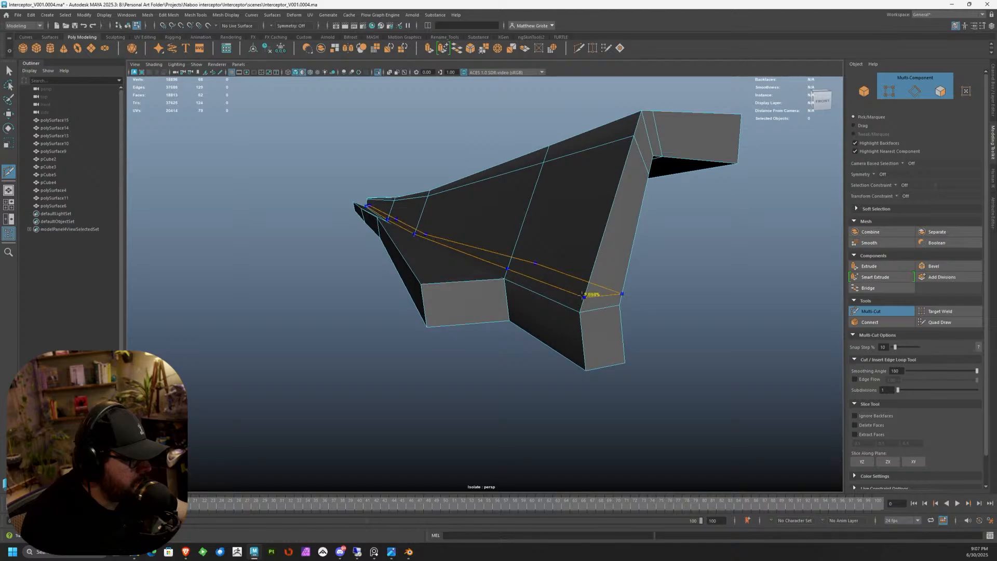
ctrl+click(583, 310)
ctrl+click(582, 353)
alt+drag(541, 319, 364, 370)
ctrl+click(362, 370)
scroll(413, 356, down, 3)
alt+drag(413, 356, 572, 332)
scroll(349, 321, up, 4)
alt+middle_drag(349, 321, 540, 358)
ctrl+click(449, 301)
Step: Preview the strip smoothed and insert a further support edge loop near its narrow end
key(q)
key(3)
scroll(427, 256, down, 2)
key(1)
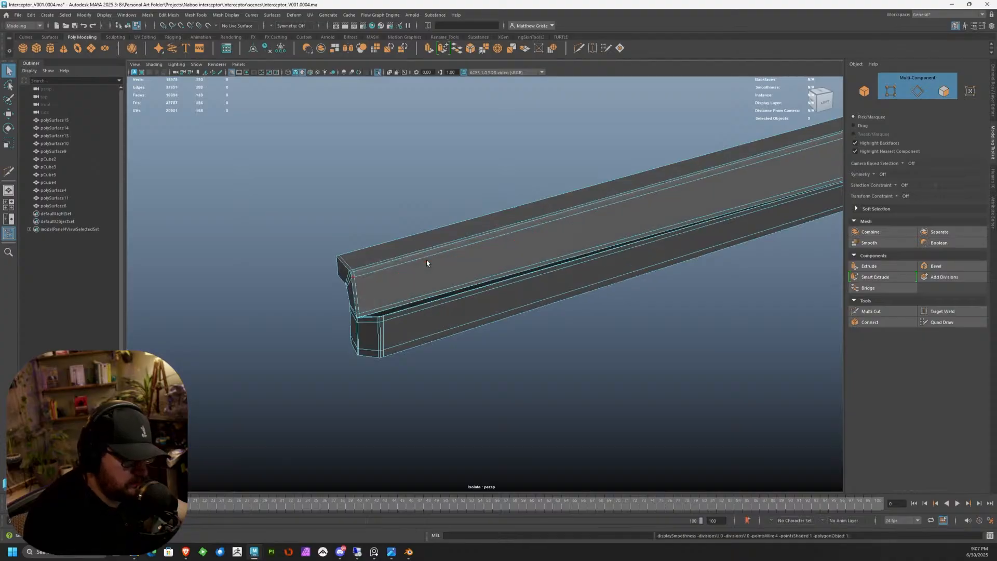
key(g)
alt+drag(451, 270, 465, 286)
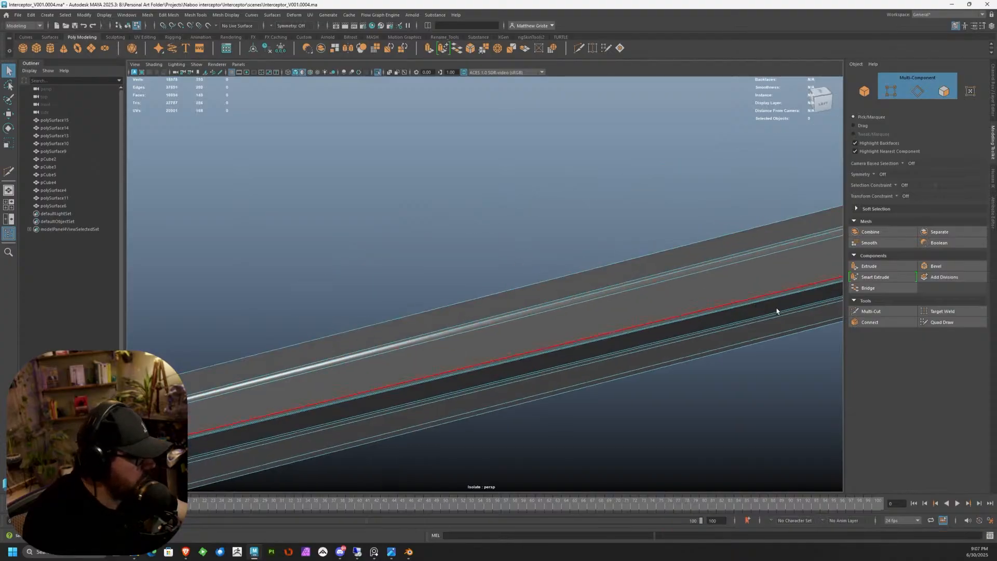
click(864, 311)
ctrl+click(189, 396)
Step: Insert cross-section edge loops on both sides of the ledge's notch and towards the strip's wide end
scroll(189, 396, down, 6)
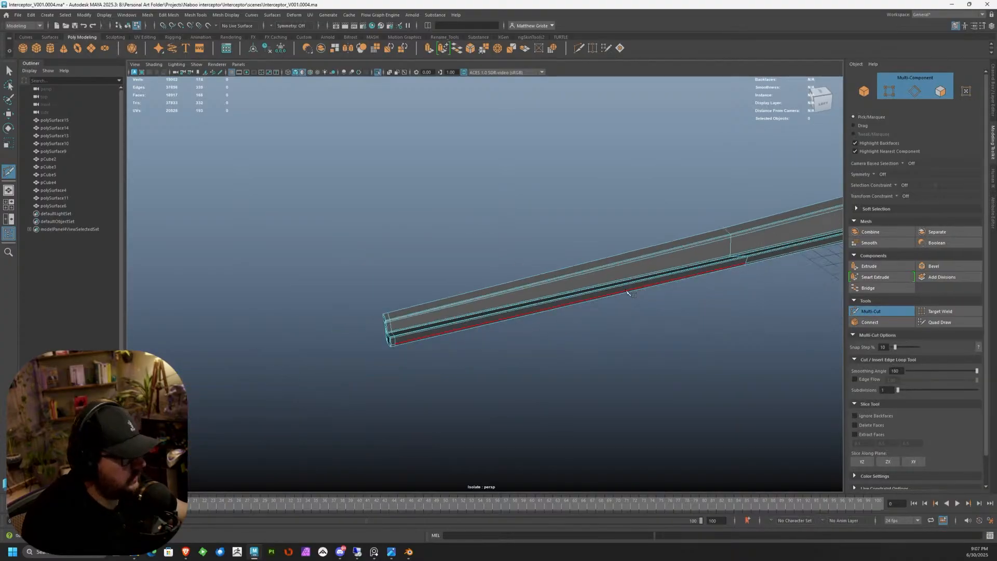
alt+middle_drag(634, 289, 213, 361)
scroll(567, 265, up, 6)
click(569, 269)
alt+drag(597, 174, 485, 190)
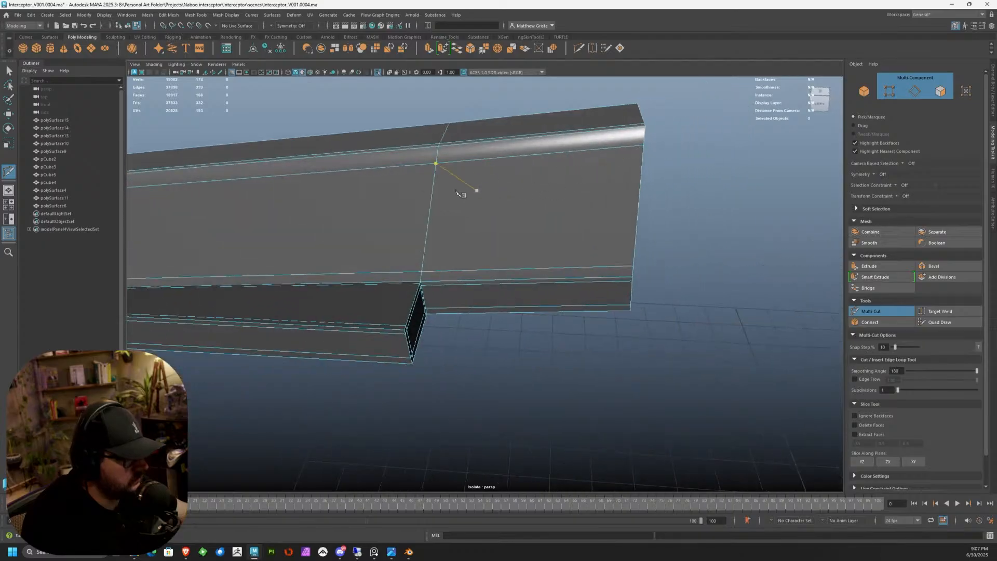
ctrl+click(426, 150)
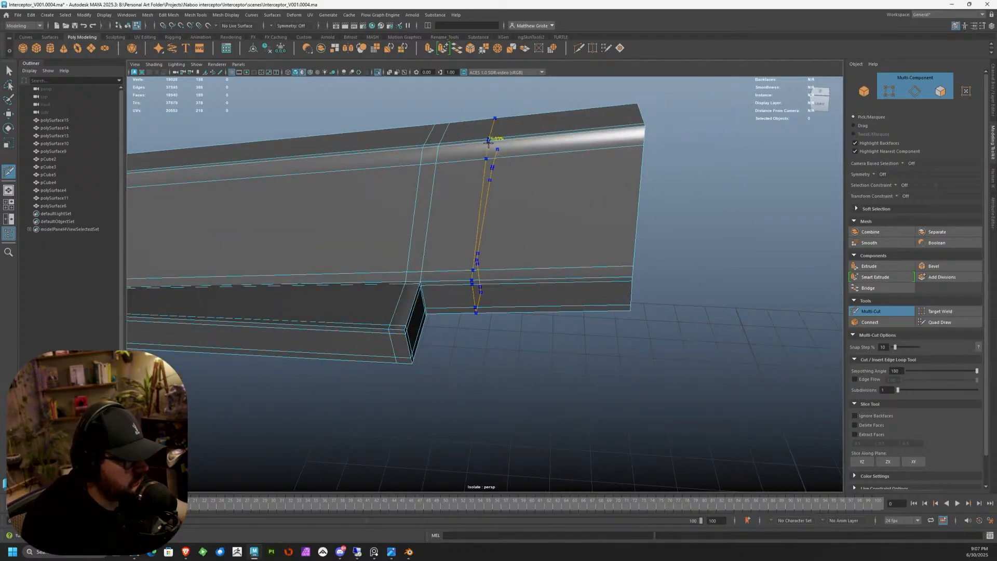
ctrl+click(549, 142)
click(535, 269)
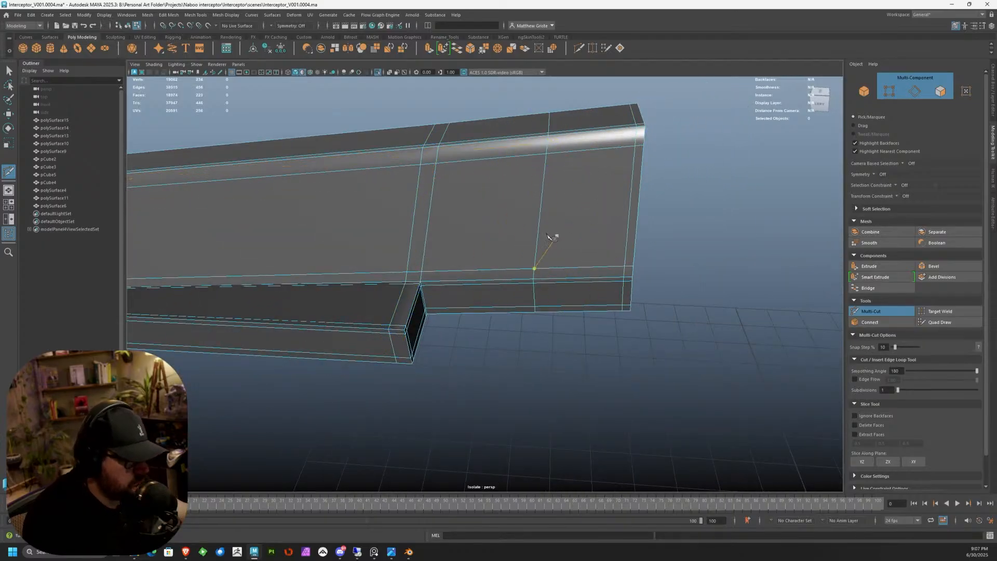
ctrl+click(462, 151)
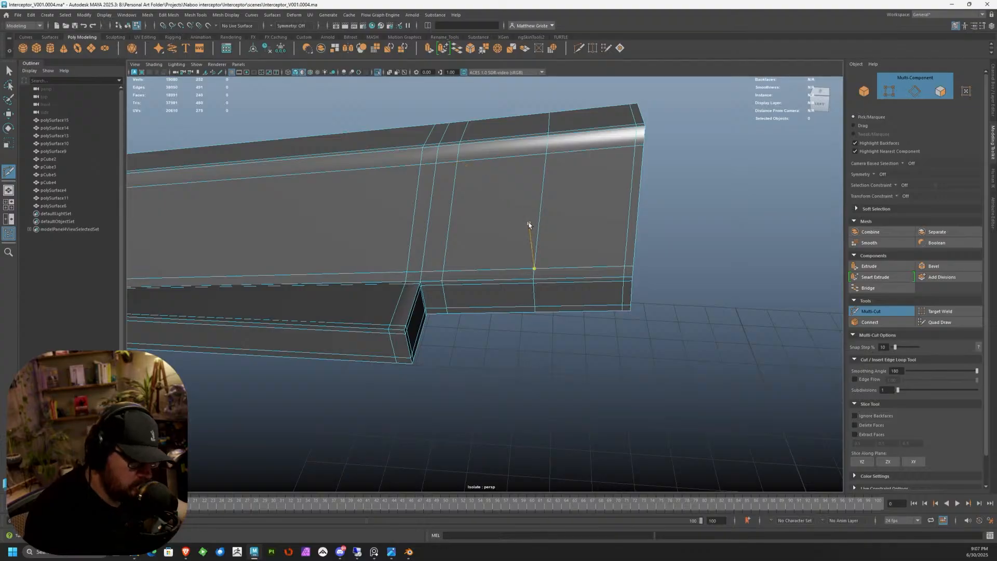
Step: Switch the strip to smooth preview in object mode and end its isolation to show the whole ship
key(q)
key(3)
scroll(509, 216, down, 4)
right_drag(507, 215, 556, 202)
click(574, 221)
scroll(557, 259, down, 3)
alt+drag(558, 260, 432, 244)
click(196, 64)
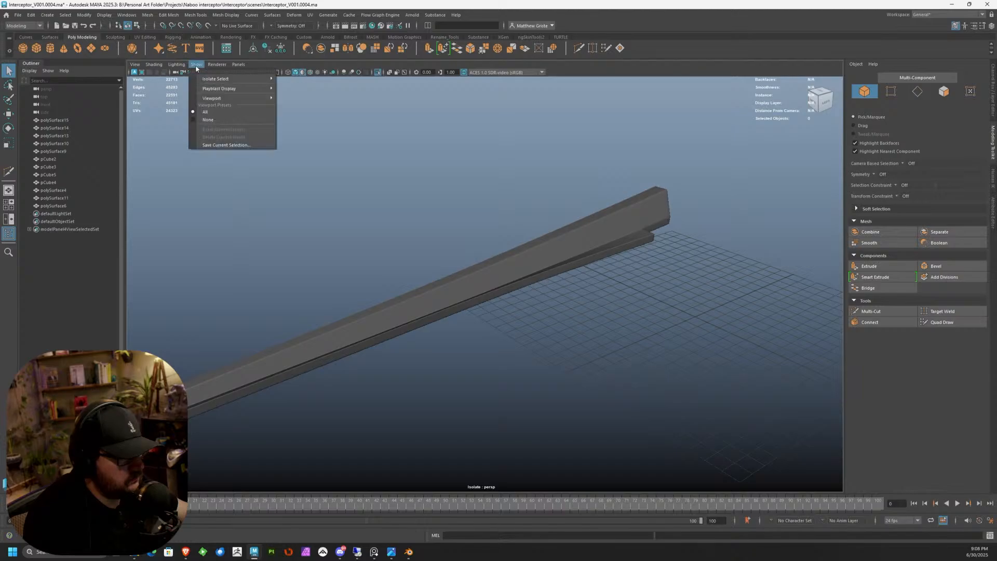
mouse_move(218, 79)
click(306, 79)
alt+drag(404, 179, 396, 216)
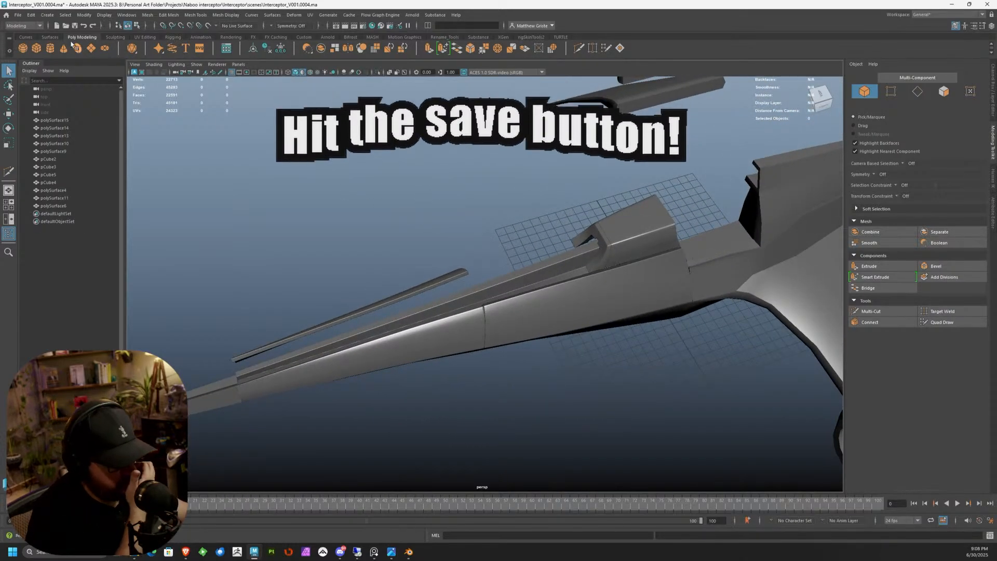
Step: Select all twelve ship meshes and freeze their transformations
click(18, 15)
click(229, 117)
scroll(522, 203, down, 8)
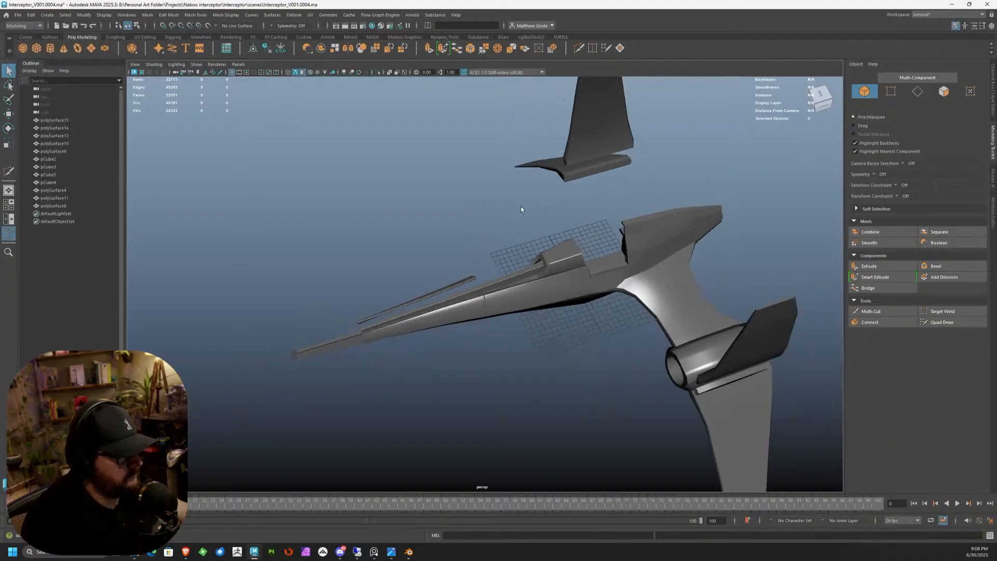
drag(317, 155, 696, 410)
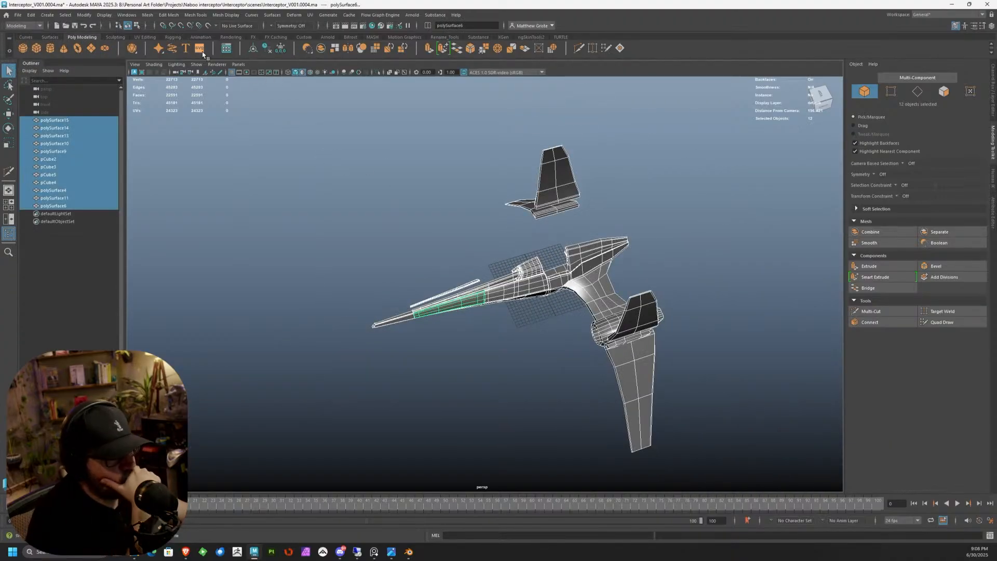
click(281, 48)
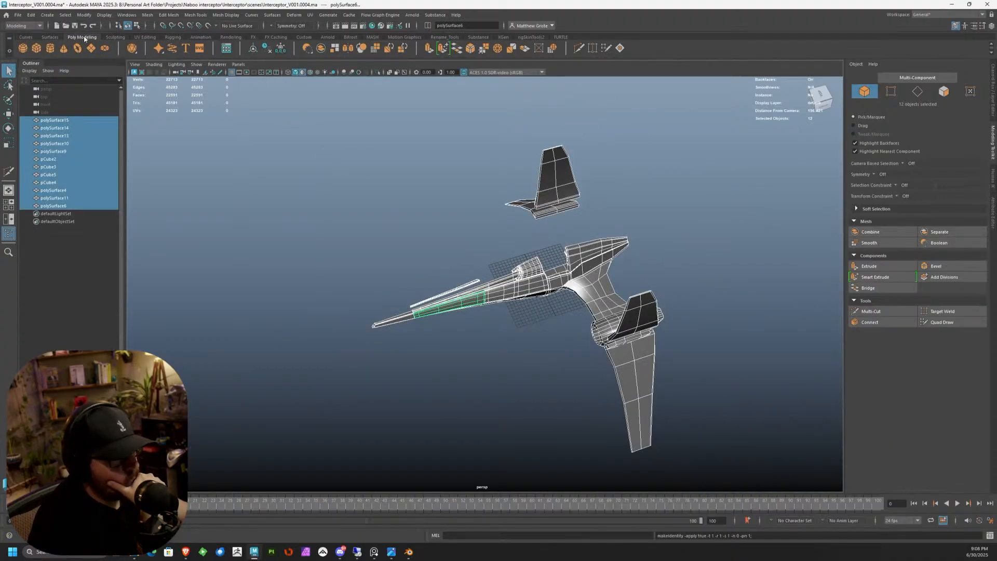
Step: Save the scene as an incremented version and clear the selection
click(17, 17)
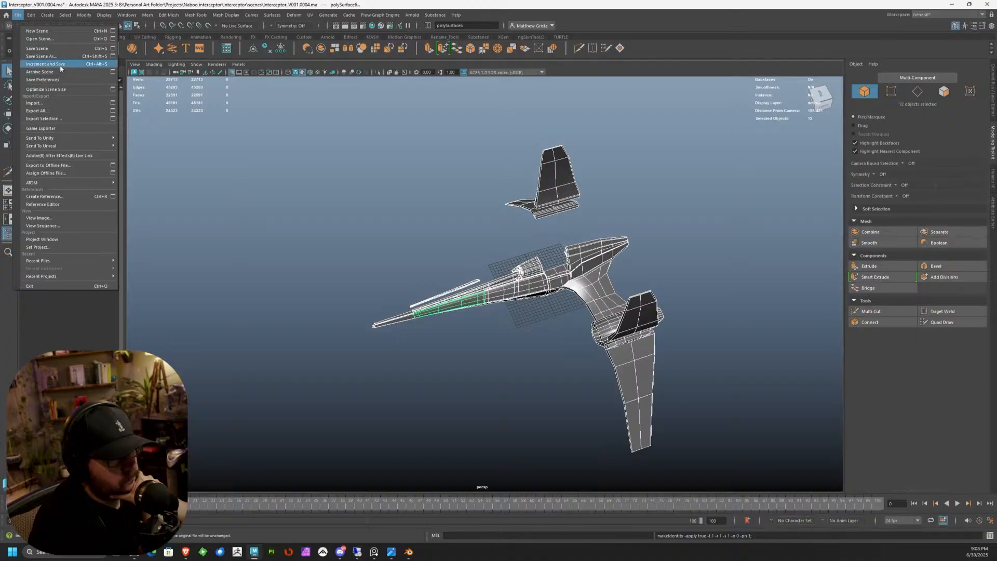
click(47, 86)
click(421, 176)
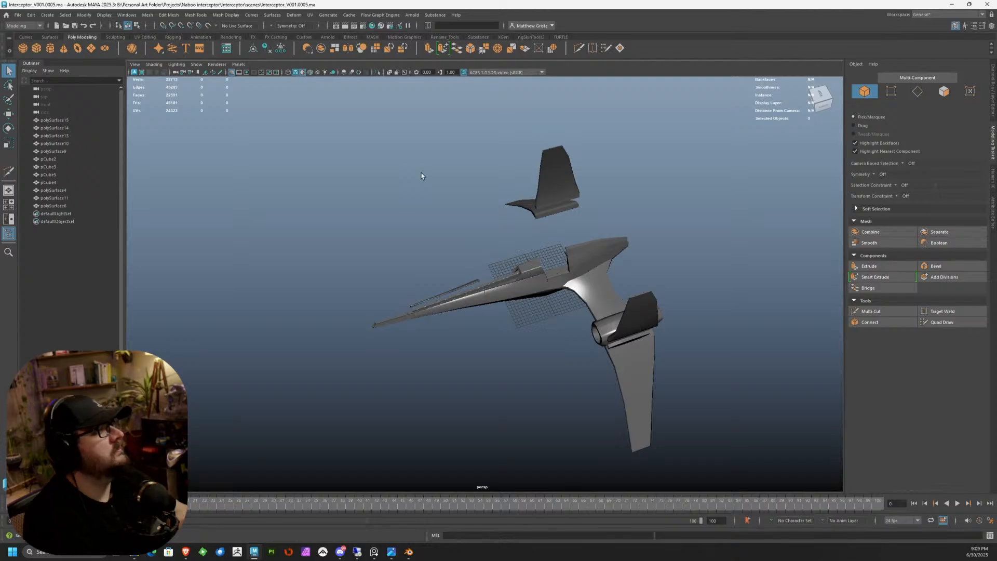
Step: Isolate the curved side panel that runs along the upper fuselage beside the central strip
alt+right_drag(592, 316, 712, 299)
alt+drag(711, 299, 550, 289)
click(474, 307)
alt+middle_drag(551, 289, 544, 285)
alt+drag(544, 286, 556, 225)
click(556, 225)
alt+drag(458, 258, 560, 283)
click(560, 283)
key(f)
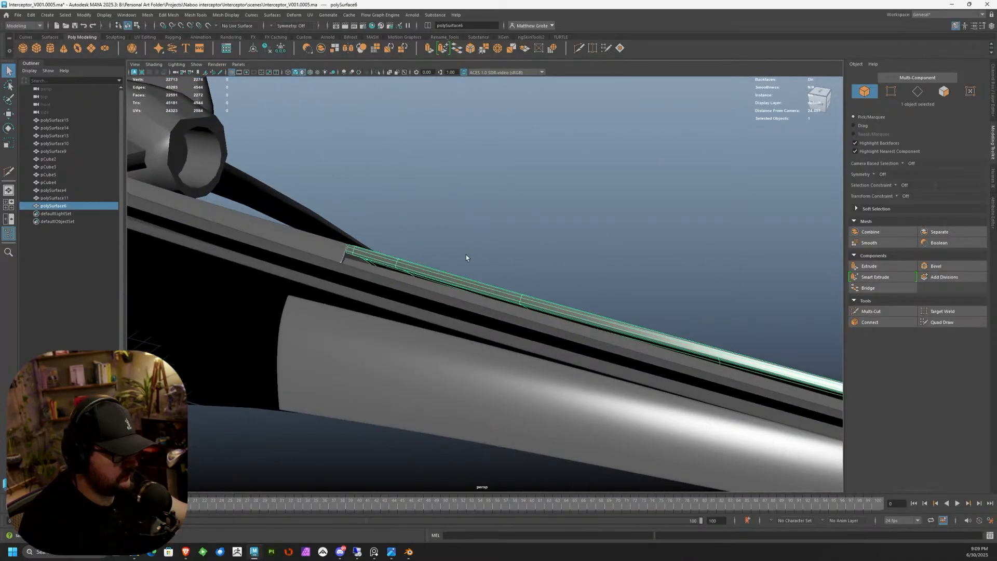
key(ctrl+1)
alt+drag(466, 254, 397, 243)
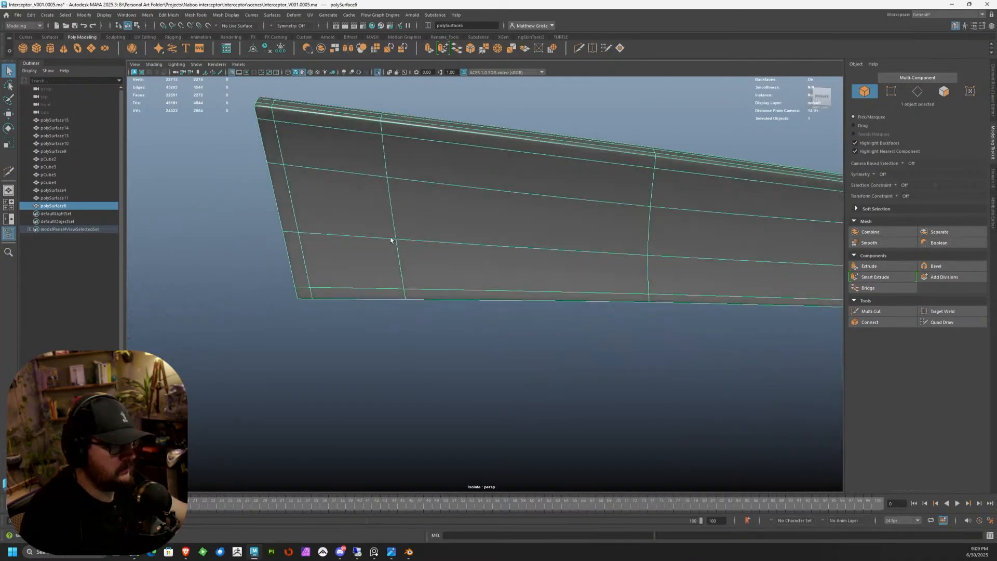
Step: Select the 14 faces along the side panel's lengthwise edge and shift them along X to about -1.48 and down to about Y 7.08
right_drag(287, 142, 283, 155)
double_click(272, 147)
click(272, 148)
key(Tab)
mouse_move(266, 116)
mouse_down()
mouse_move(304, 130)
mouse_move(436, 138)
mouse_move(685, 195)
mouse_up()
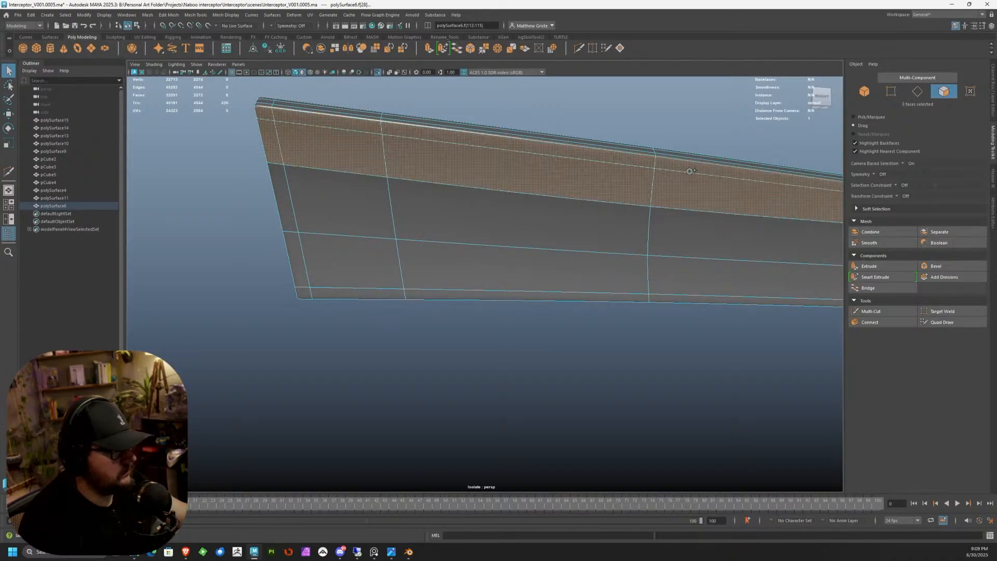
alt+middle_drag(782, 203, 434, 176)
key(Tab)
right_drag(590, 191, 598, 219)
shift+drag(591, 185, 598, 175)
alt+middle_drag(770, 209, 440, 190)
alt+right_drag(441, 191, 543, 190)
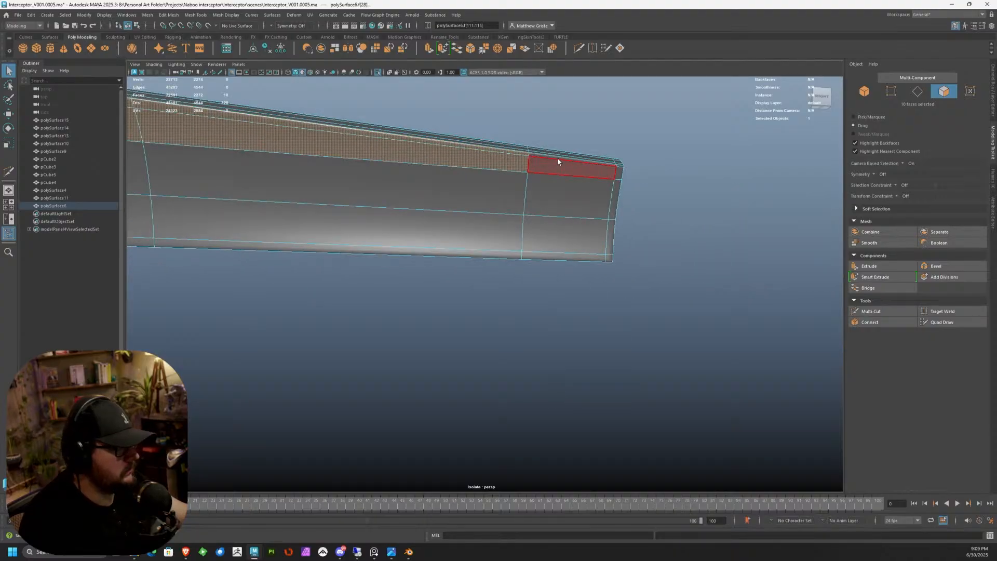
shift+click(559, 162)
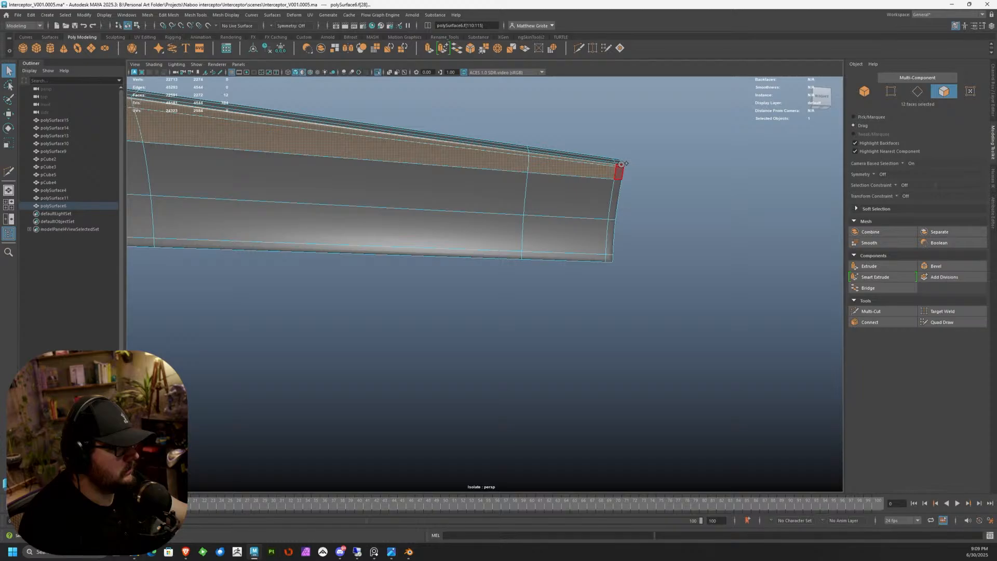
alt+drag(630, 164, 429, 308)
key(w)
drag(333, 178, 318, 178)
drag(353, 140, 353, 152)
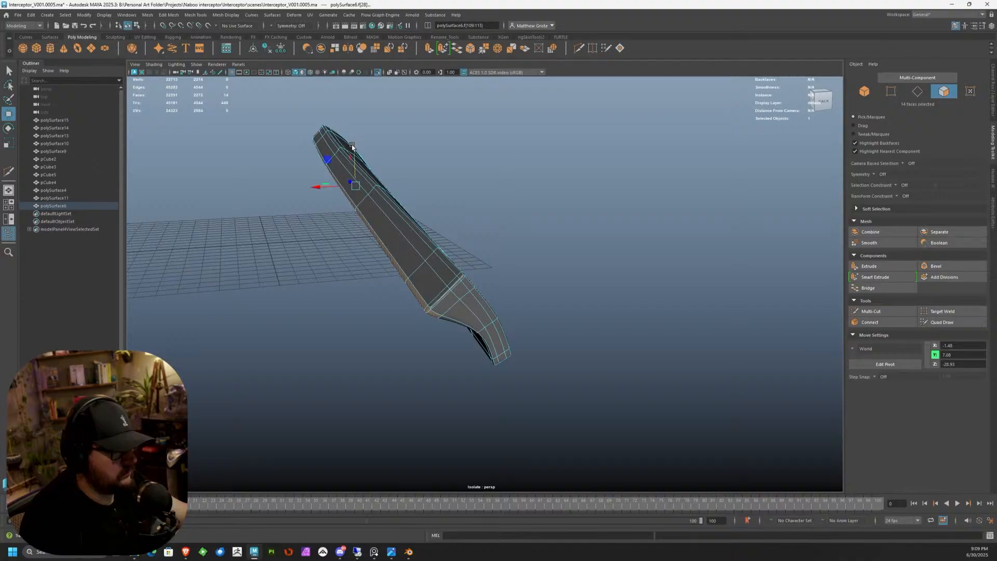
Step: Show the whole ship again and lower the panel's edge faces slightly to about Y 7.07
click(195, 65)
click(312, 81)
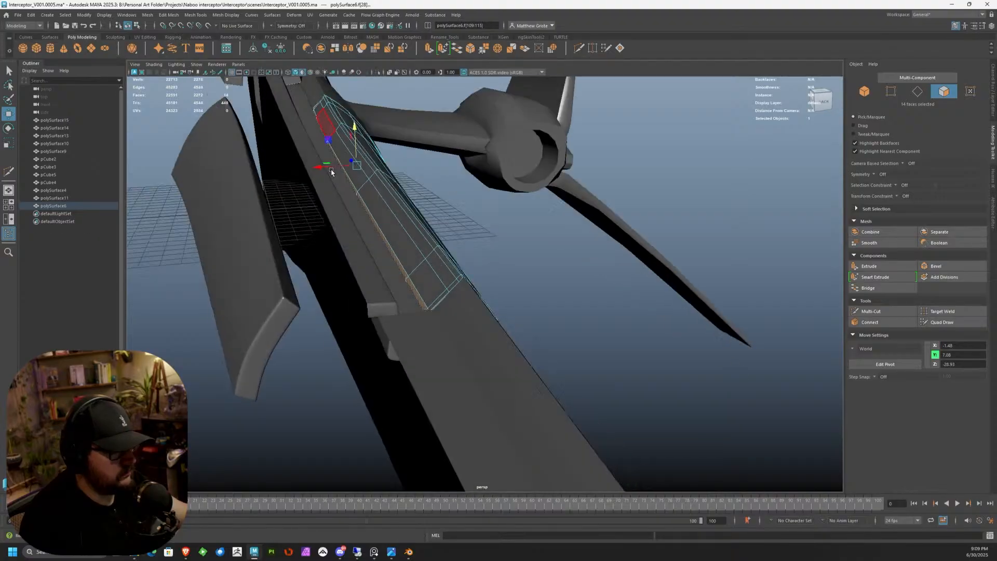
alt+drag(322, 180, 514, 296)
alt+middle_drag(514, 296, 623, 337)
alt+drag(291, 249, 679, 145)
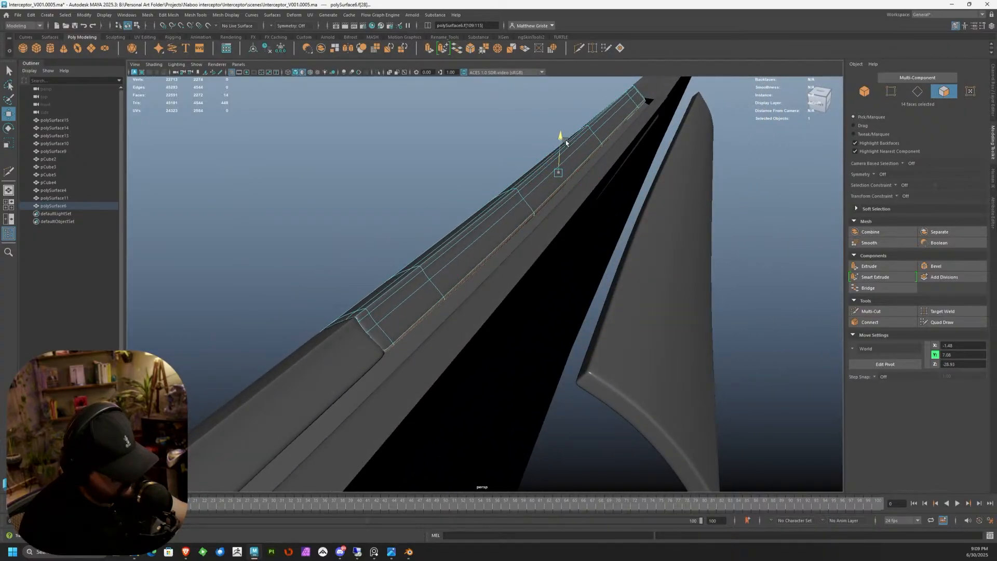
drag(565, 141, 565, 142)
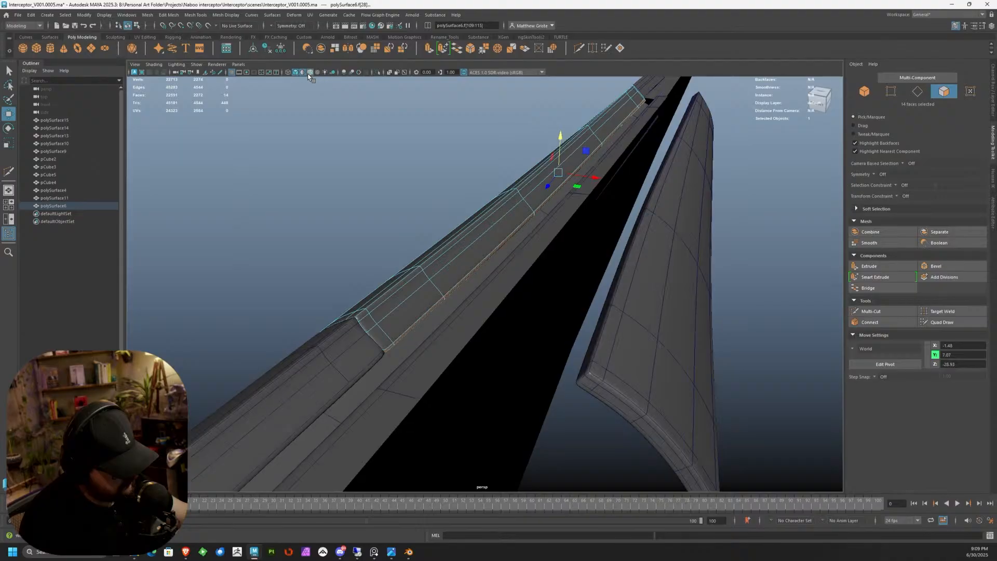
Step: Delete the detached side panel on the opposite side of the fuselage in object mode
alt+drag(363, 178, 320, 201)
right_drag(374, 272, 413, 255)
click(397, 207)
alt+drag(397, 207, 344, 260)
click(486, 251)
key(Delete)
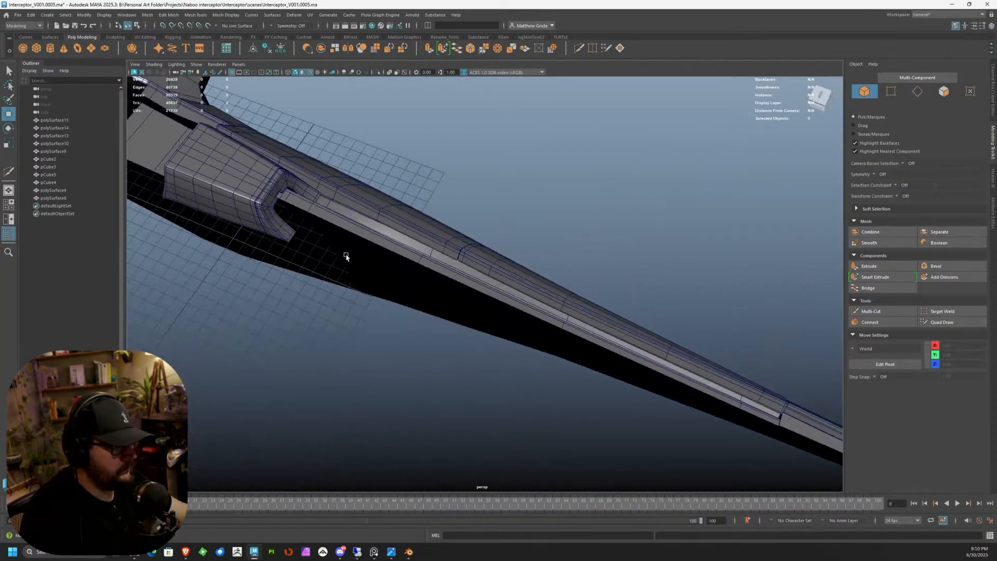
Step: Mirror the central strip with the axis position set to Bounding Box
click(514, 273)
alt+drag(514, 273, 379, 205)
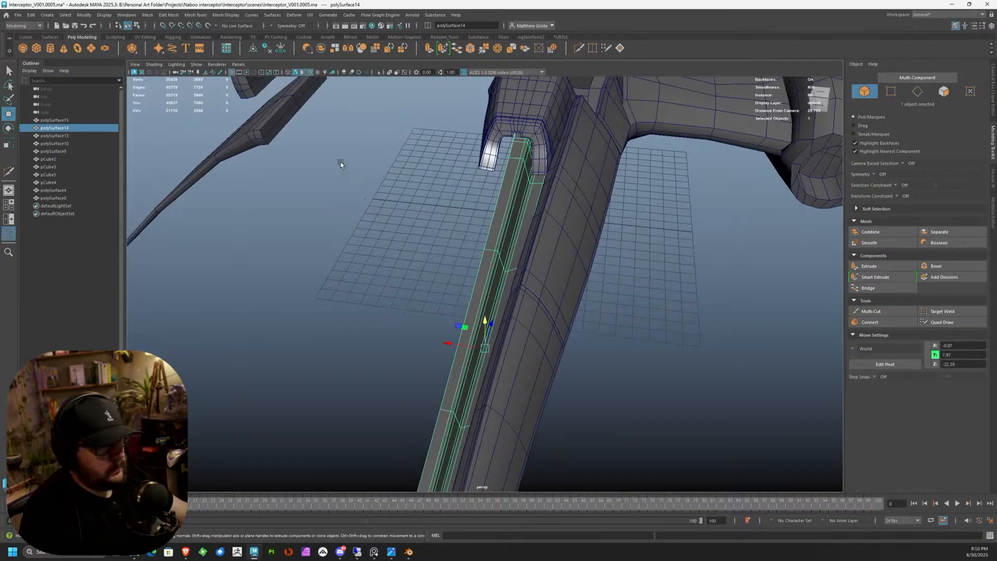
click(147, 14)
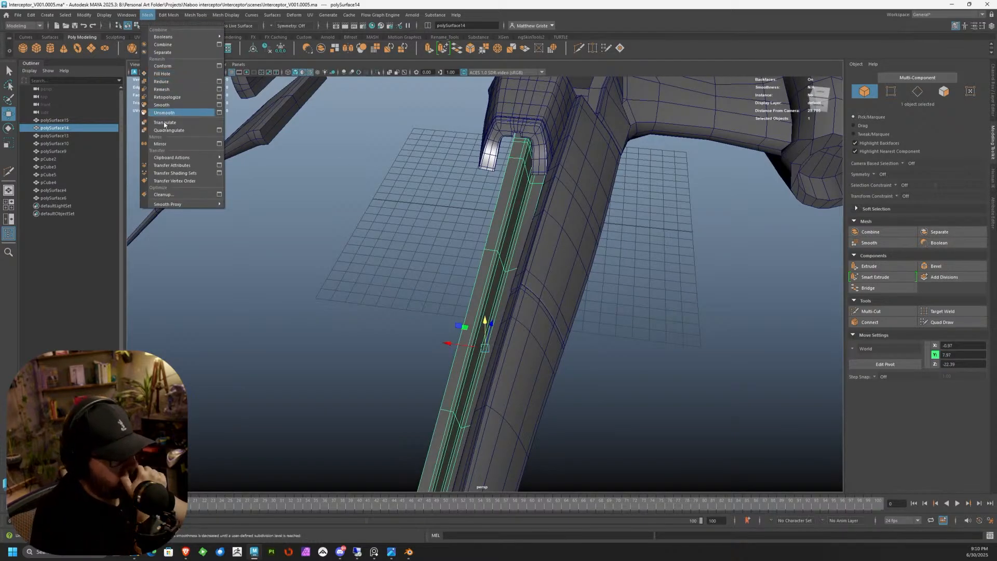
click(160, 143)
click(722, 304)
click(734, 309)
Step: Set the strip's mirror to the X axis in the + direction and finish the mirror
click(723, 321)
click(734, 327)
click(726, 316)
click(737, 317)
click(722, 320)
click(737, 329)
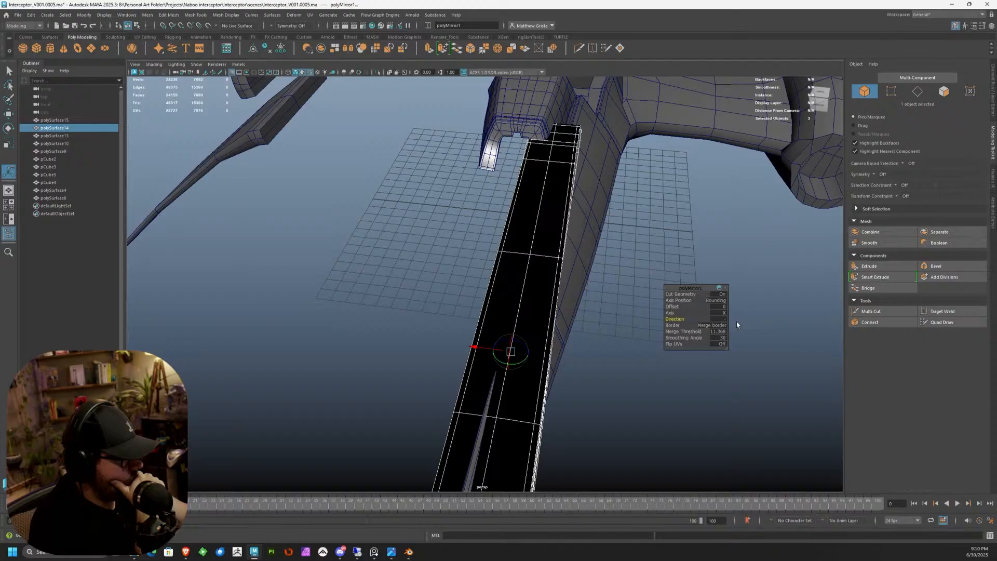
click(724, 322)
click(738, 328)
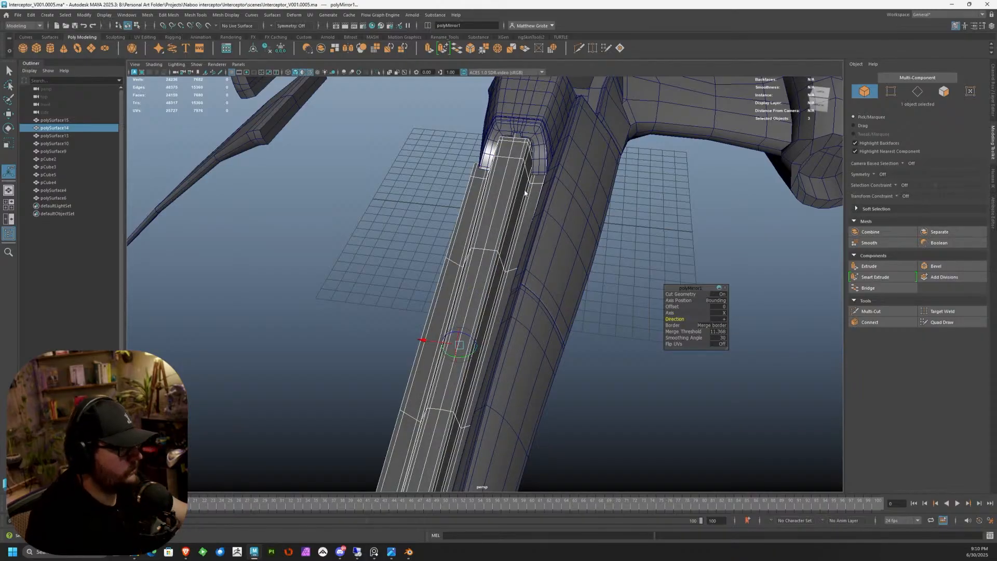
key(q)
click(614, 188)
Step: Move the mirrored central strip along X onto the ship's centreline, at about X 0.01, using the top view
alt+drag(540, 197, 587, 296)
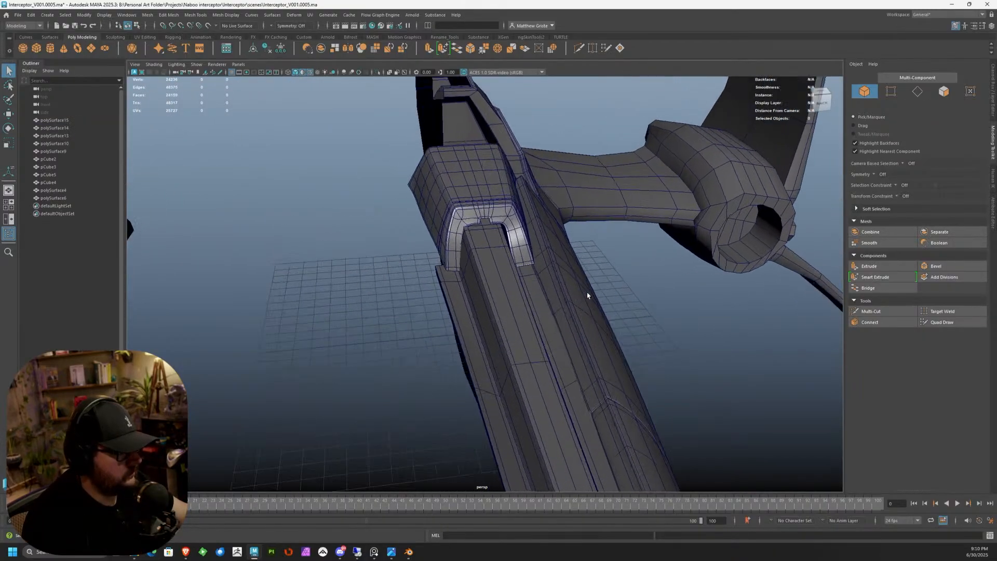
scroll(588, 296, up, 5)
alt+drag(527, 263, 612, 256)
alt+middle_drag(612, 256, 531, 229)
click(463, 214)
key(space)
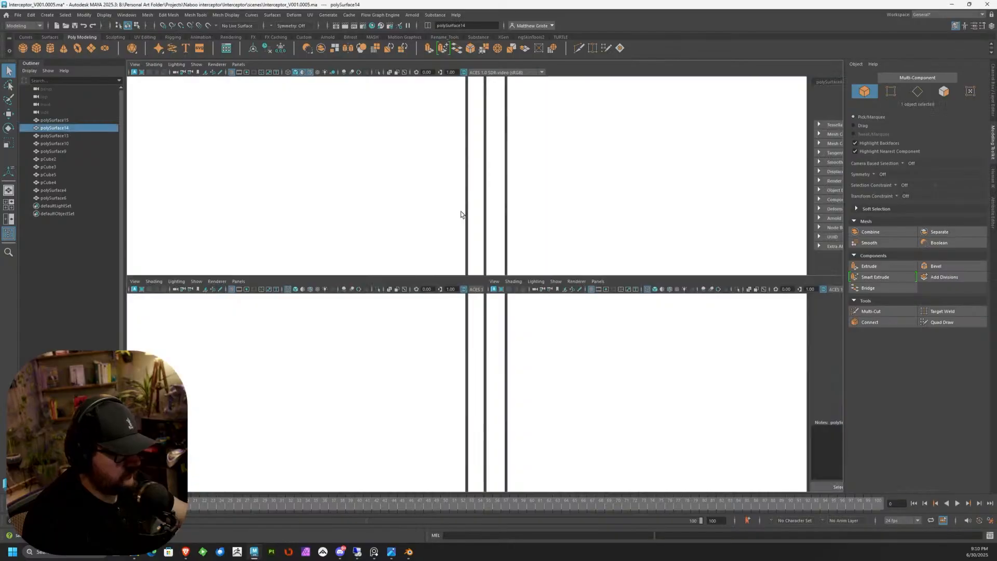
key(space)
alt+middle_drag(403, 330, 378, 83)
alt+middle_drag(439, 400, 451, 214)
scroll(450, 214, up, 4)
key(w)
scroll(393, 174, down, 4)
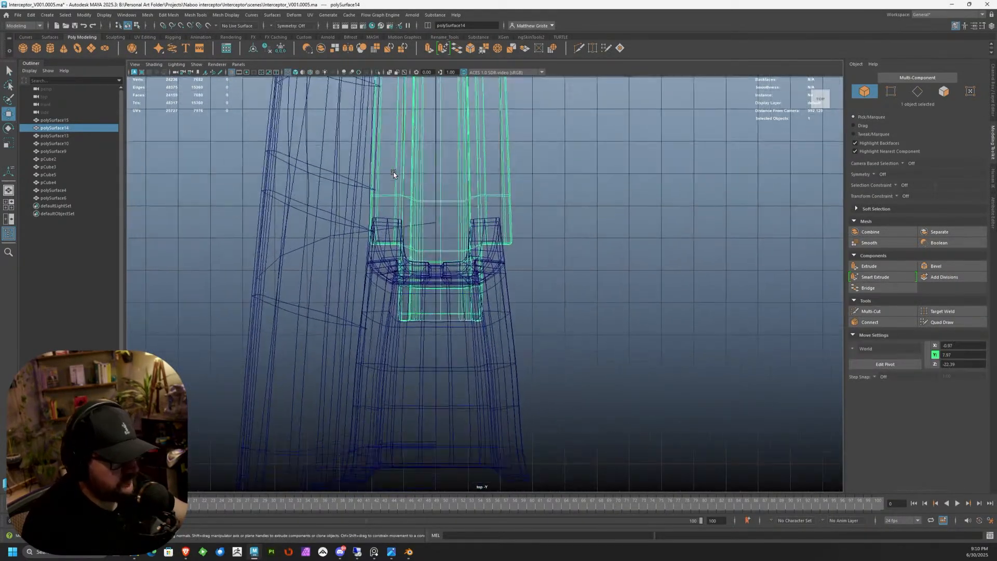
alt+middle_drag(386, 163, 460, 200)
scroll(463, 203, down, 5)
alt+middle_drag(516, 88, 506, 151)
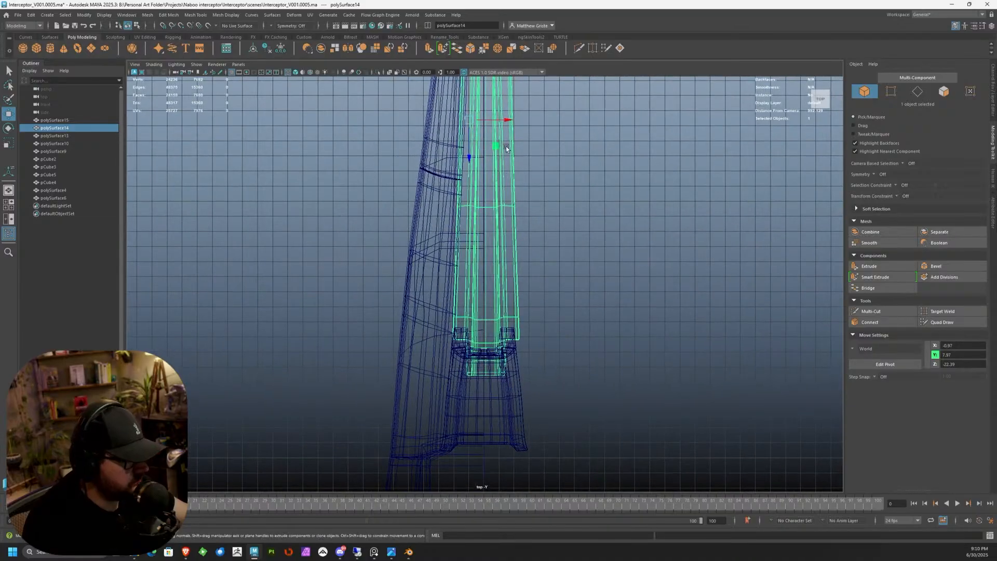
click(507, 119)
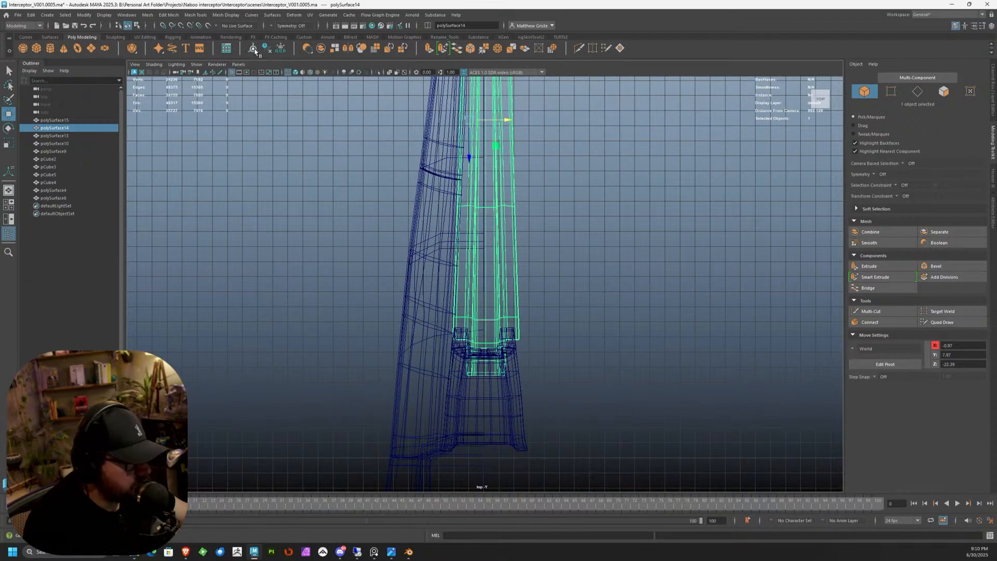
alt+right_drag(463, 103, 491, 100)
drag(525, 95, 519, 95)
key(space)
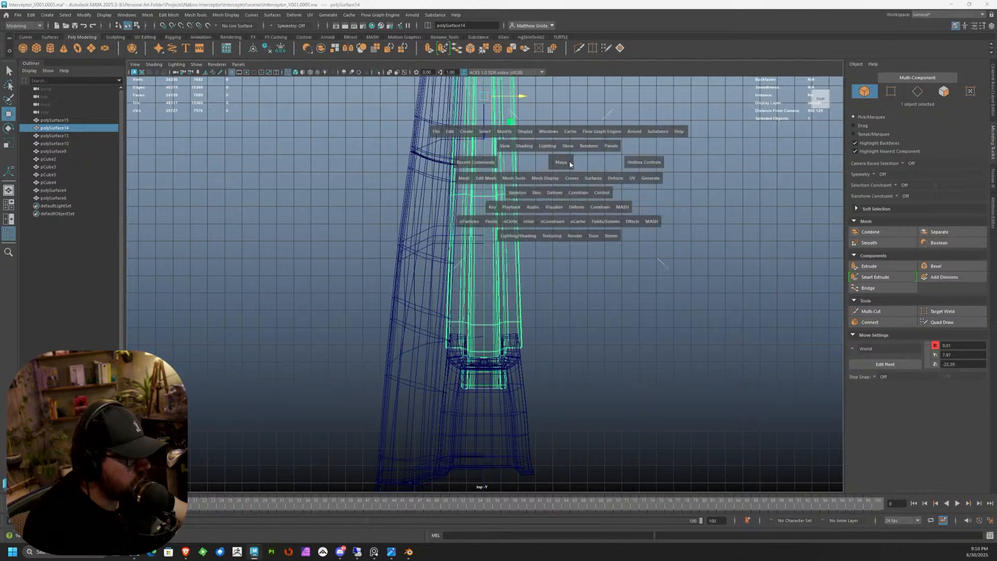
key(space)
Step: Duplicate the two fuselage side panels beside the central strip and group the copies
alt+drag(567, 152, 552, 179)
alt+drag(438, 214, 415, 220)
alt+middle_drag(457, 272, 491, 192)
alt+drag(491, 192, 452, 275)
click(475, 295)
shift+click(560, 293)
alt+drag(560, 293, 539, 237)
key(ctrl+d)
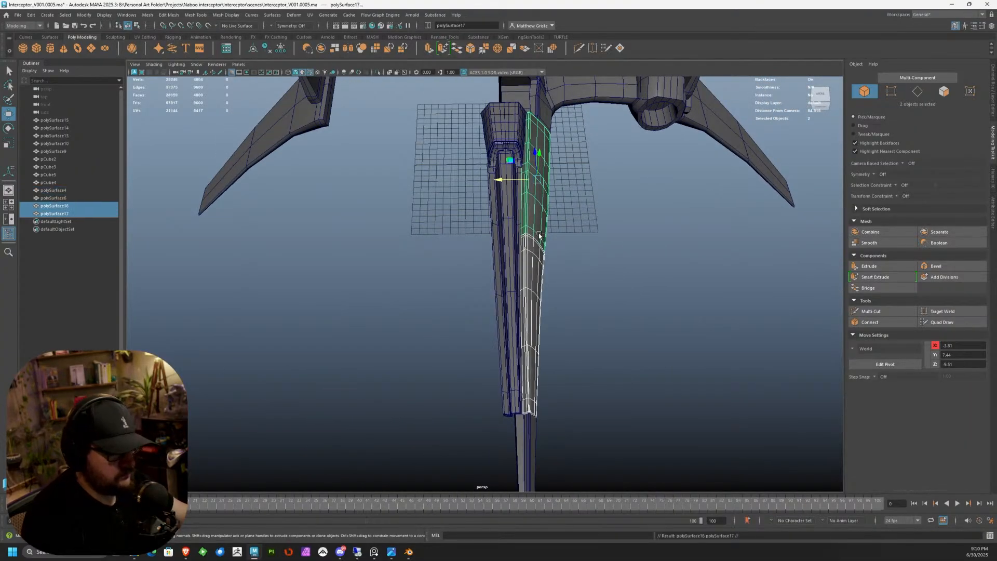
key(ctrl+g)
Step: Flip the grouped panel copies to the opposite side of the fuselage with a Scale X of -1
click(993, 101)
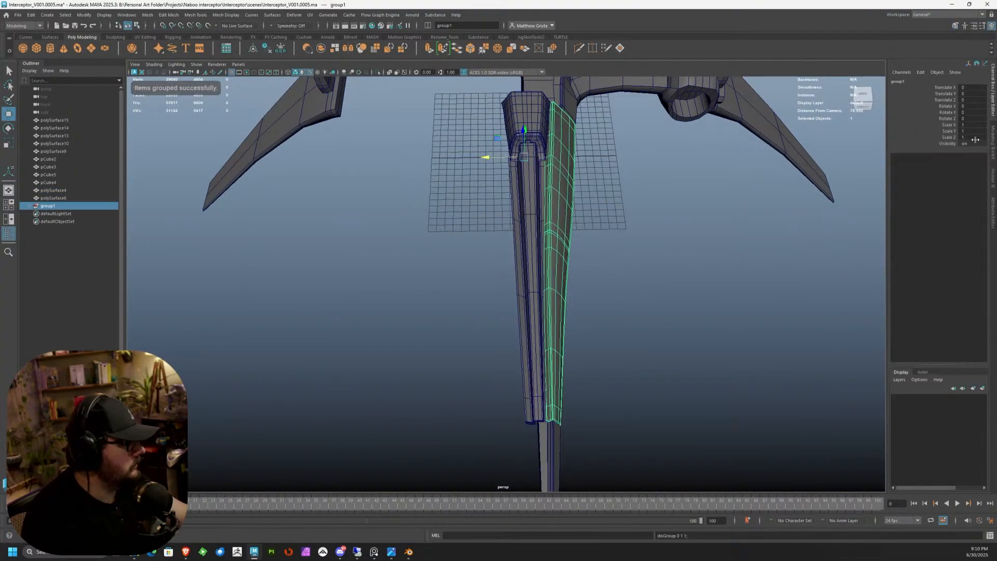
key(Return)
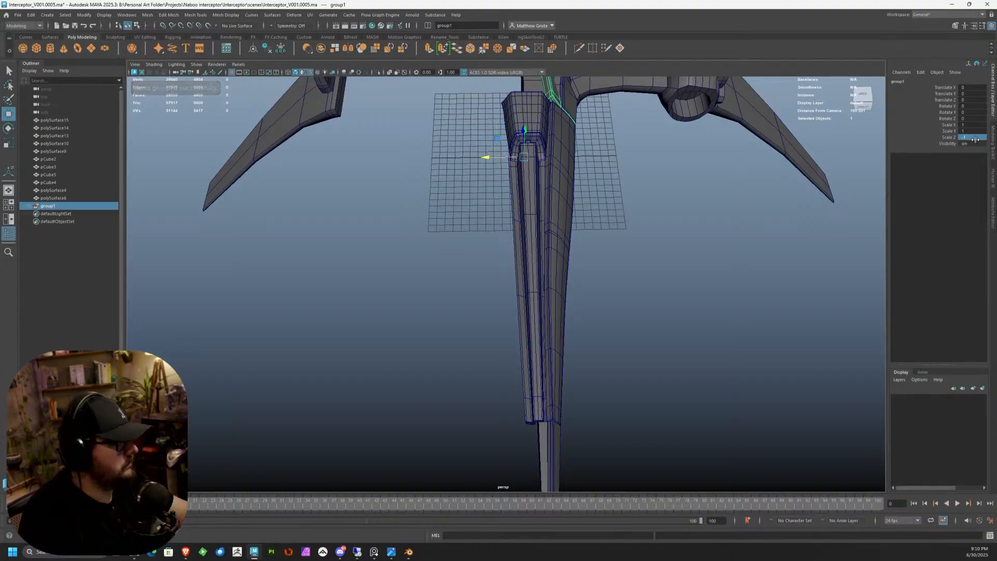
key(ctrl+z)
text(-1)
key(Return)
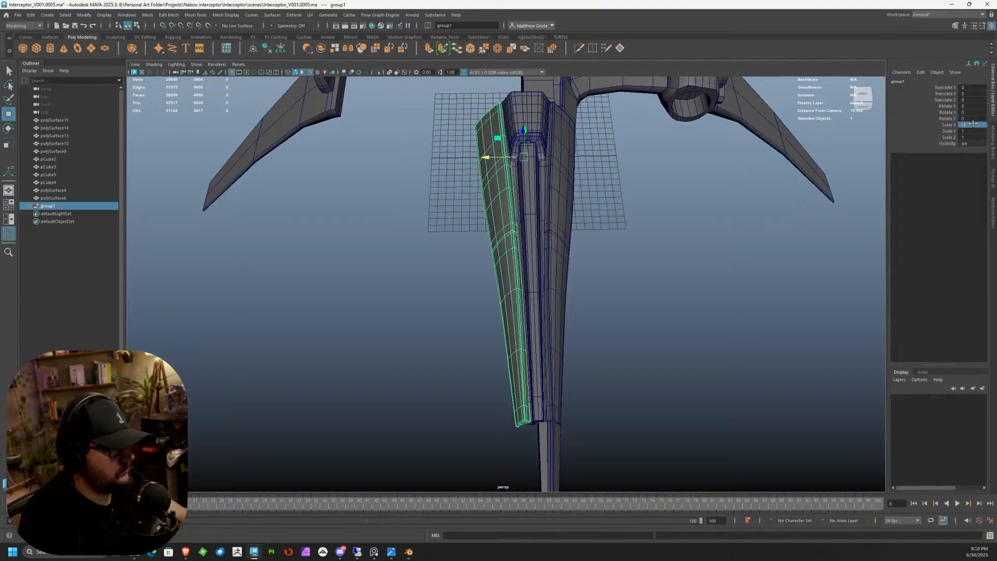
Step: Take both mirrored panels out of their group and delete the empty group
click(31, 206)
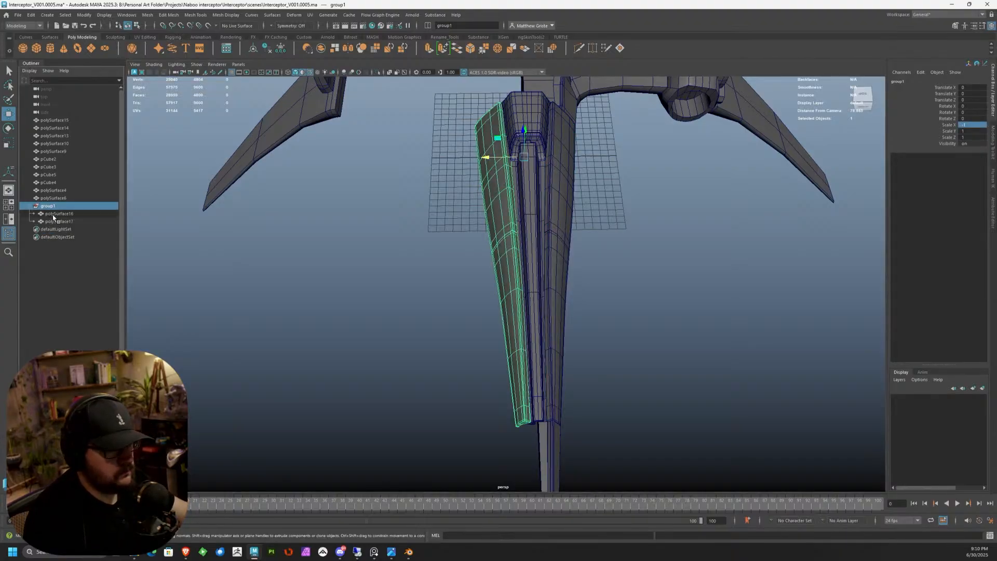
click(54, 214)
shift+click(53, 221)
middle_drag(54, 211, 52, 203)
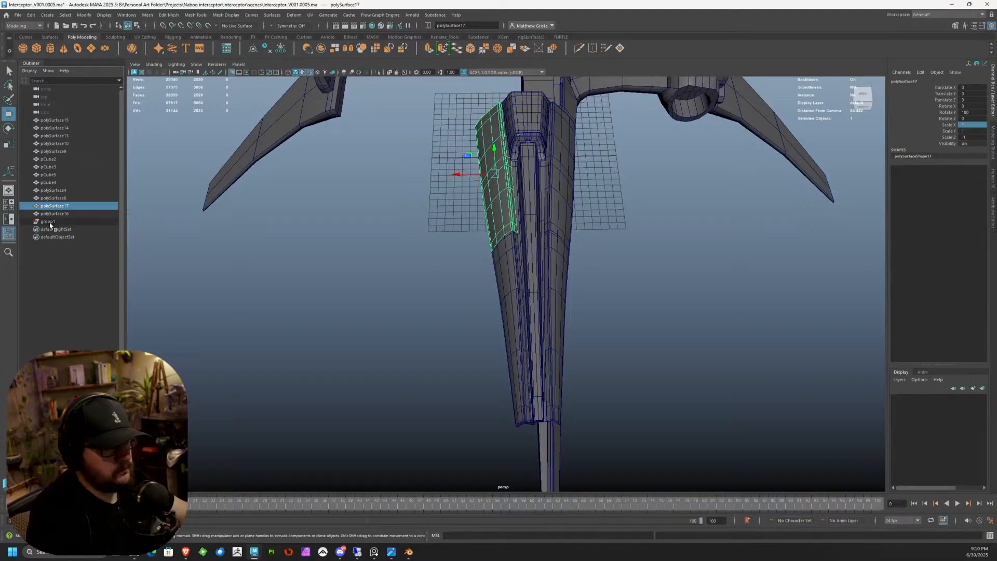
click(289, 205)
Step: Examine the side panels on both sides of the fuselage and how they meet the central strip
alt+drag(289, 204, 456, 191)
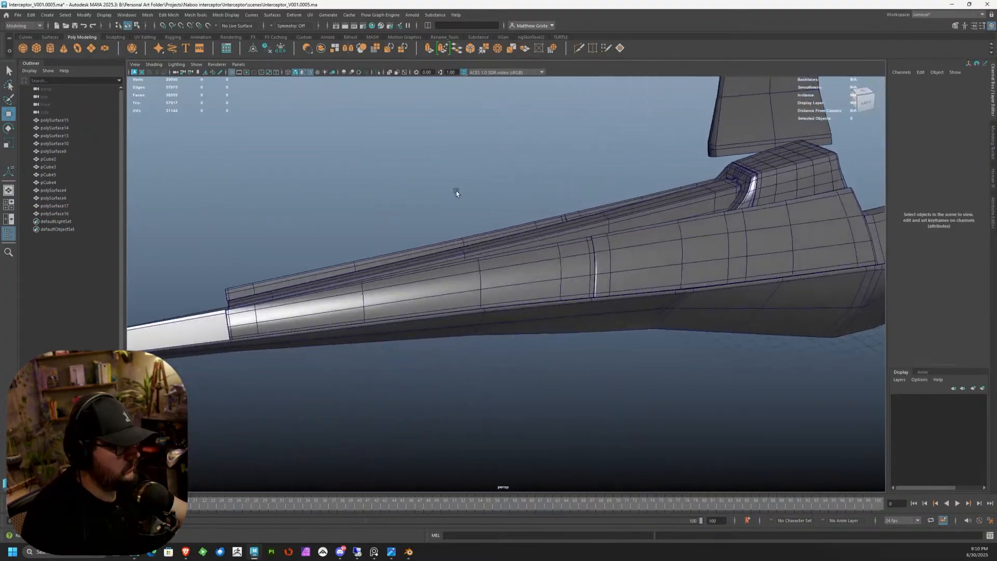
alt+middle_drag(571, 194, 445, 189)
alt+drag(446, 189, 471, 175)
click(536, 245)
click(450, 263)
click(391, 260)
alt+middle_drag(472, 176, 476, 285)
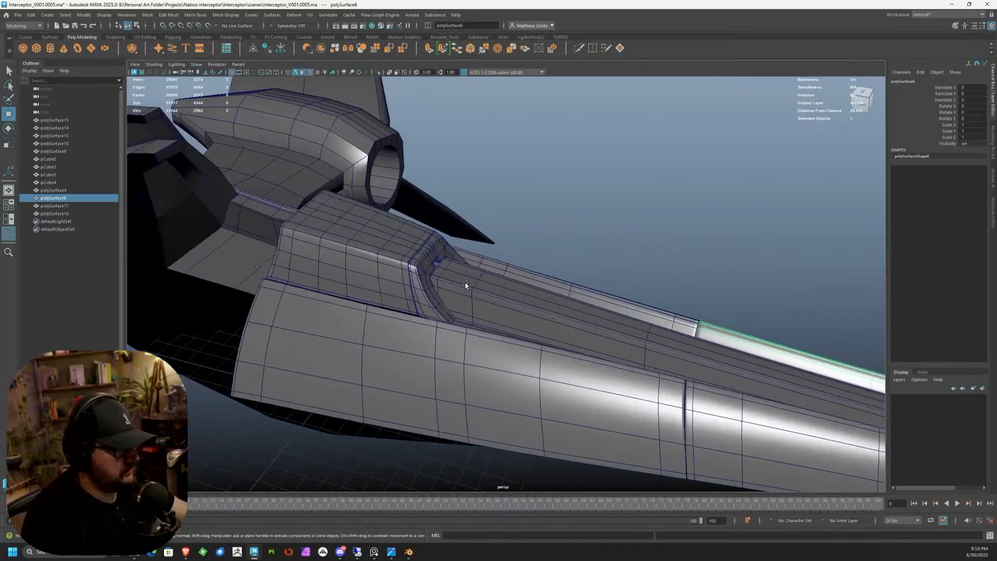
scroll(476, 285, up, 8)
alt+drag(402, 283, 328, 276)
Step: Scale the two lengthwise edge loops on the central strip slightly closer together along X, and return to object mode
click(361, 205)
alt+drag(362, 205, 440, 234)
right_click(482, 245)
click(482, 223)
click(515, 230)
key(r)
double_click(468, 225)
shift+double_click(498, 228)
key(ctrl+z)
key(ctrl+z)
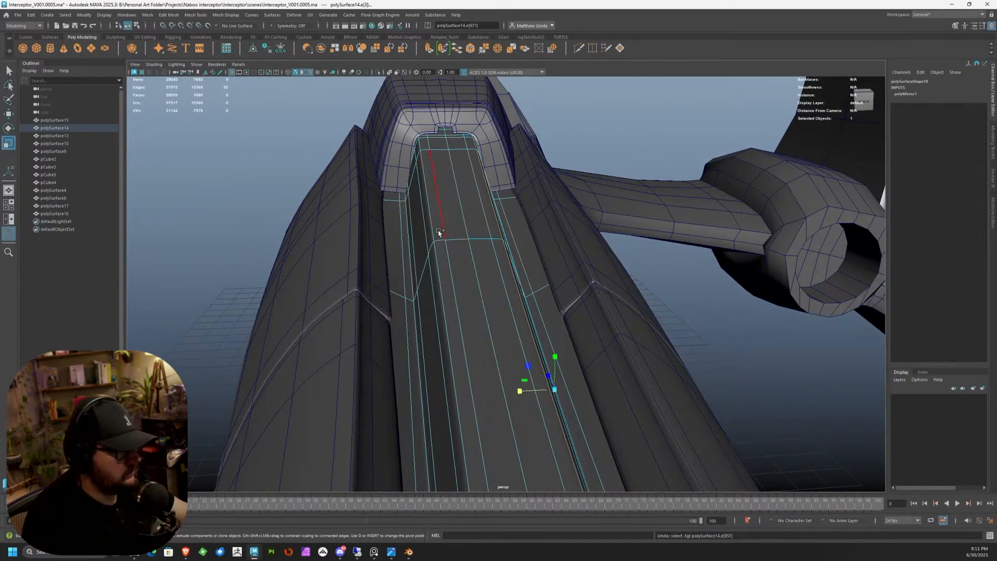
shift+double_click(431, 228)
drag(472, 393, 477, 393)
alt+drag(432, 342, 426, 312)
right_drag(474, 217, 500, 203)
click(688, 113)
Step: Inspect the raised housing where the central strip enters it and the gaps along the side panels
alt+drag(650, 172, 557, 242)
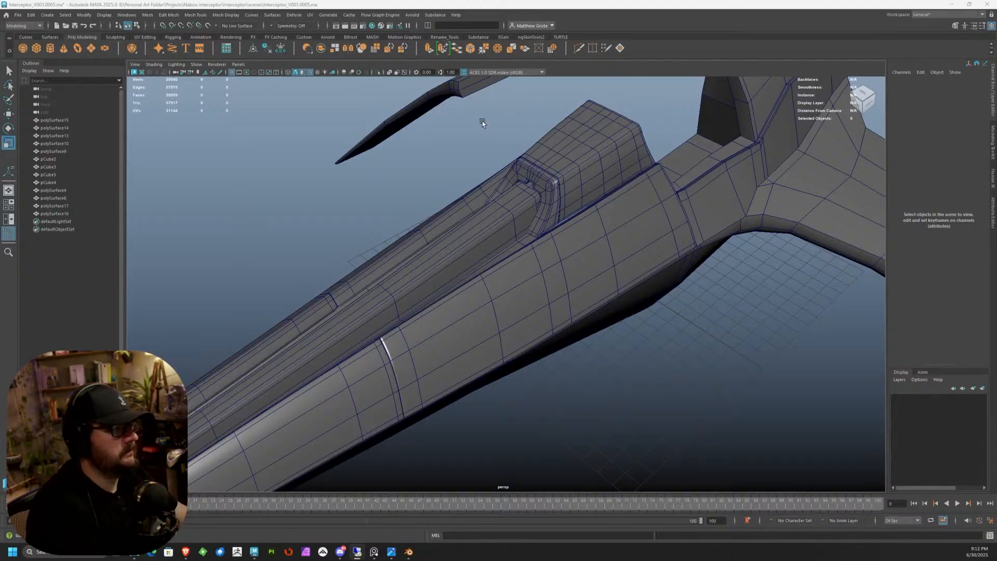
scroll(484, 140, up, 5)
alt+drag(509, 182, 335, 313)
click(363, 236)
key(f)
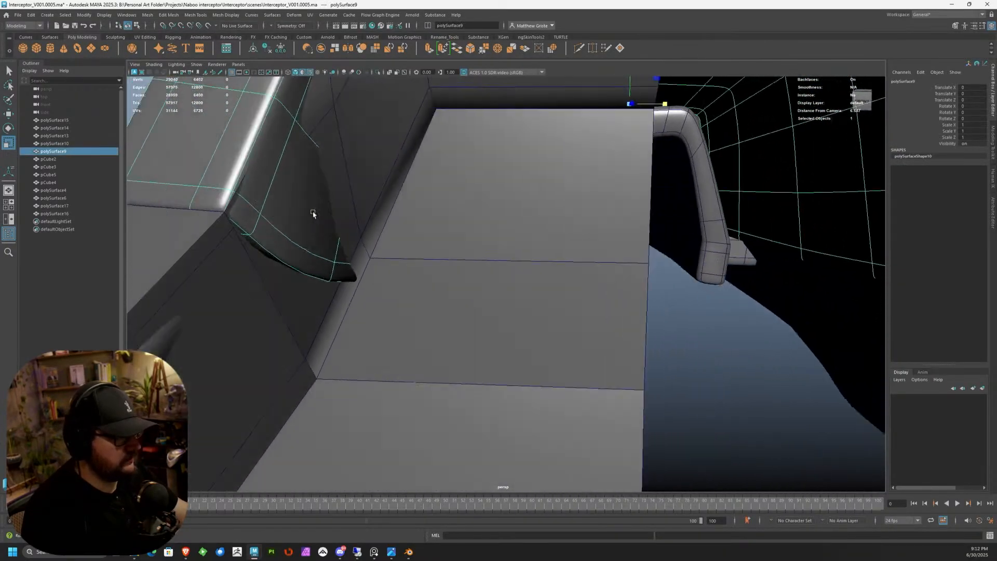
scroll(318, 213, down, 6)
alt+drag(322, 214, 383, 184)
scroll(446, 235, down, 3)
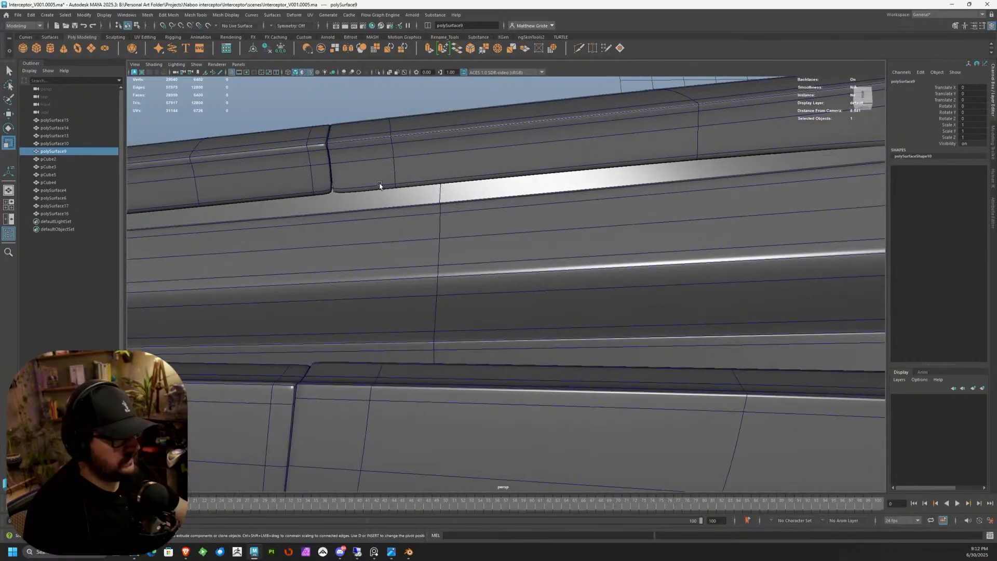
Step: Compare the mirrored side panel nearest the cockpit with its smooth preview off and on
click(366, 188)
key(1)
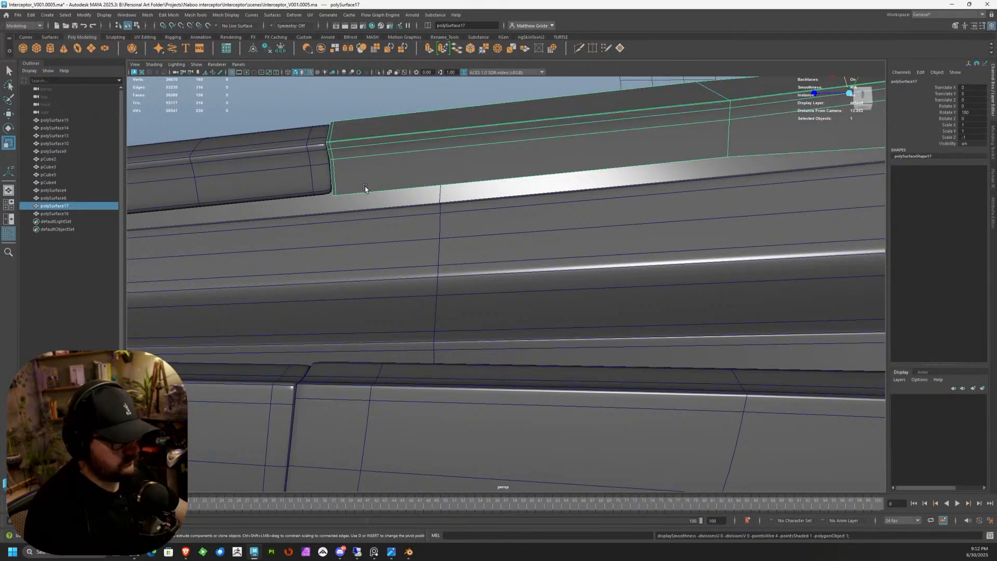
key(3)
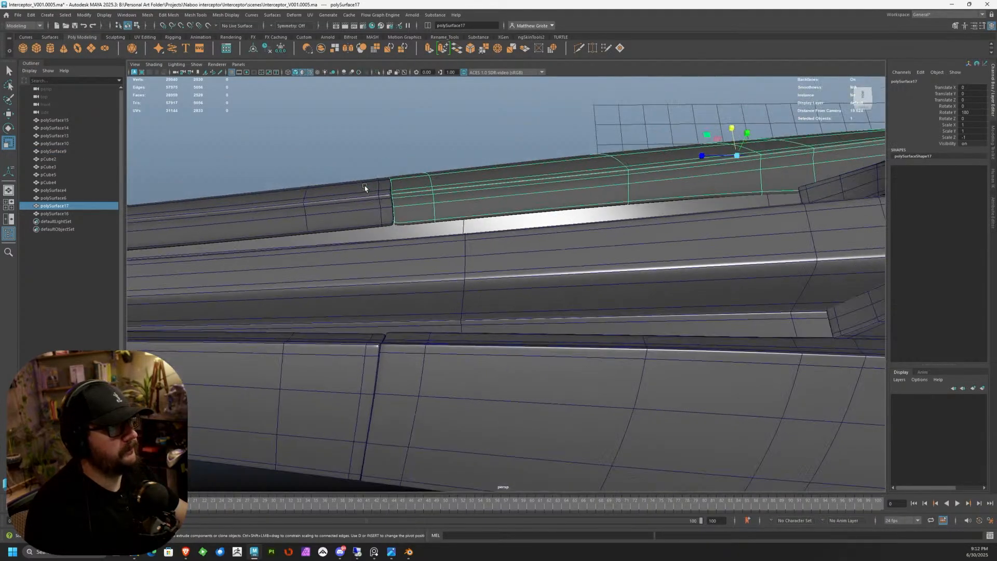
alt+drag(365, 185, 520, 253)
click(704, 241)
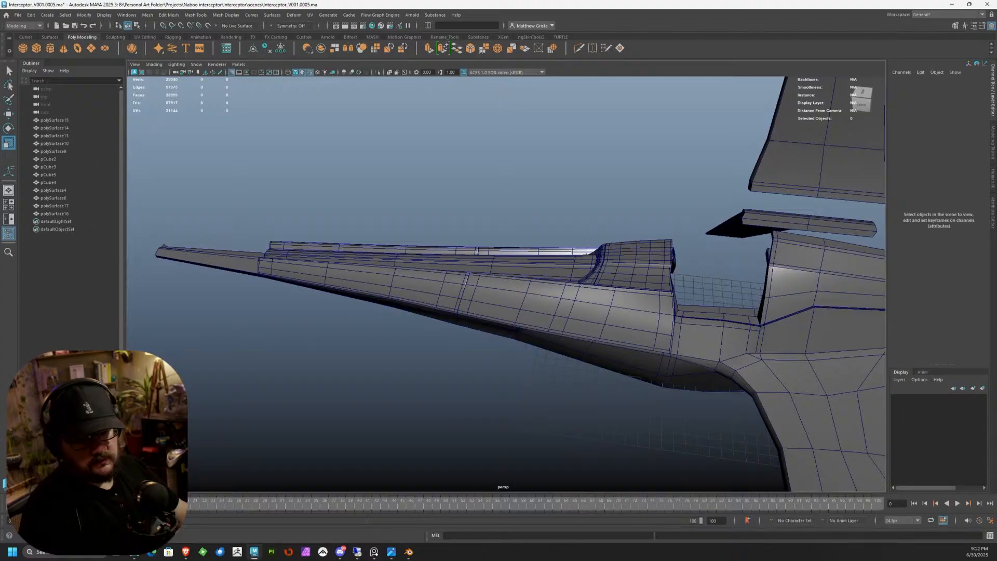
Step: Select all of the ship's parts and save the scene as a new incremental version
alt+drag(525, 260, 501, 204)
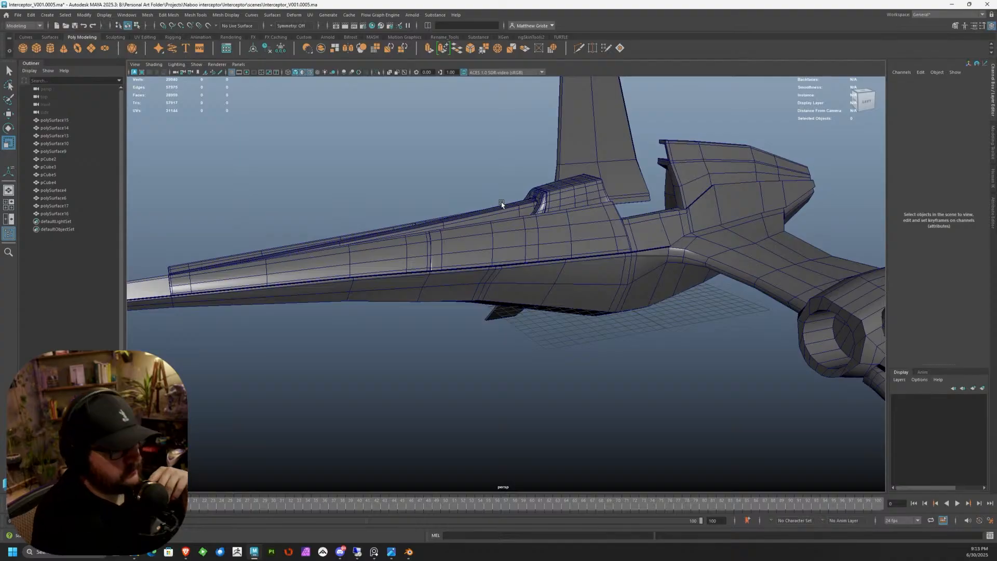
scroll(500, 205, up, 2)
alt+drag(500, 207, 530, 237)
scroll(481, 241, down, 7)
drag(674, 383, 364, 144)
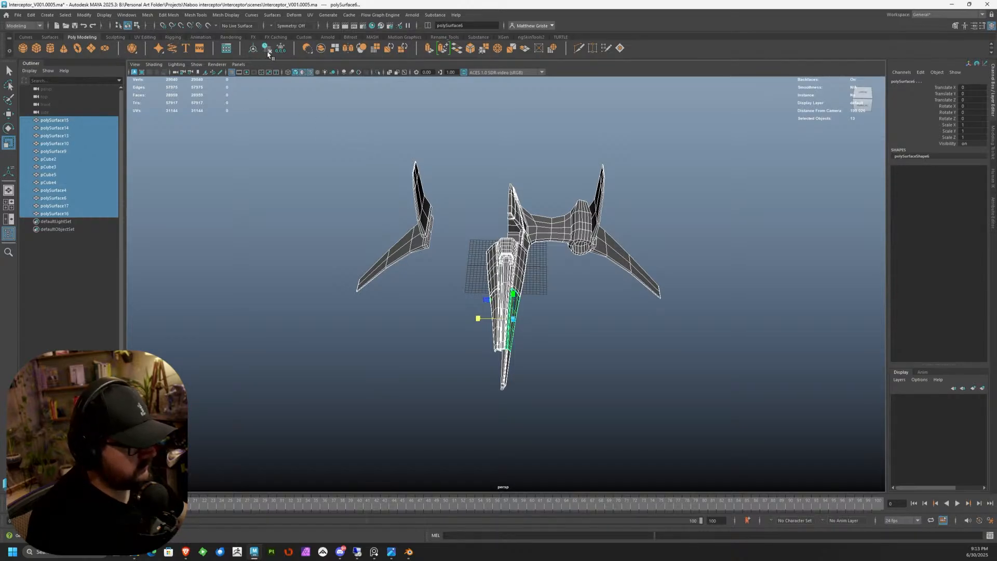
alt+drag(520, 182, 581, 197)
scroll(582, 200, up, 3)
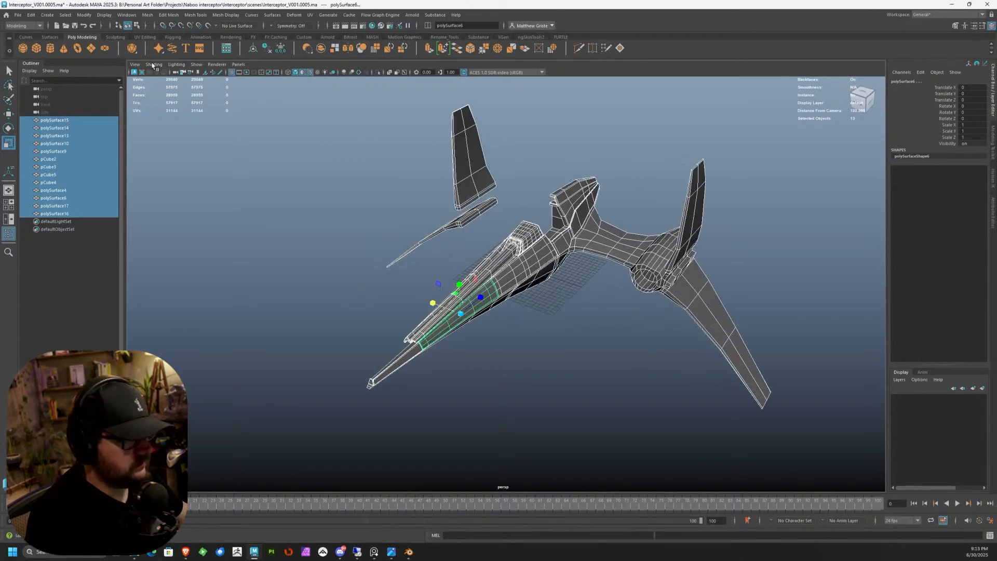
click(17, 14)
click(52, 64)
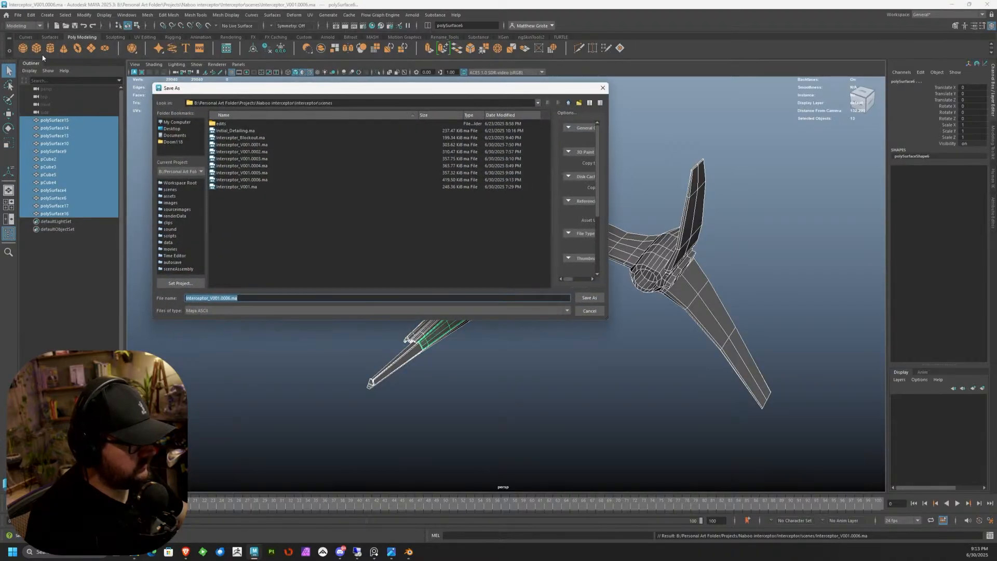
click(601, 87)
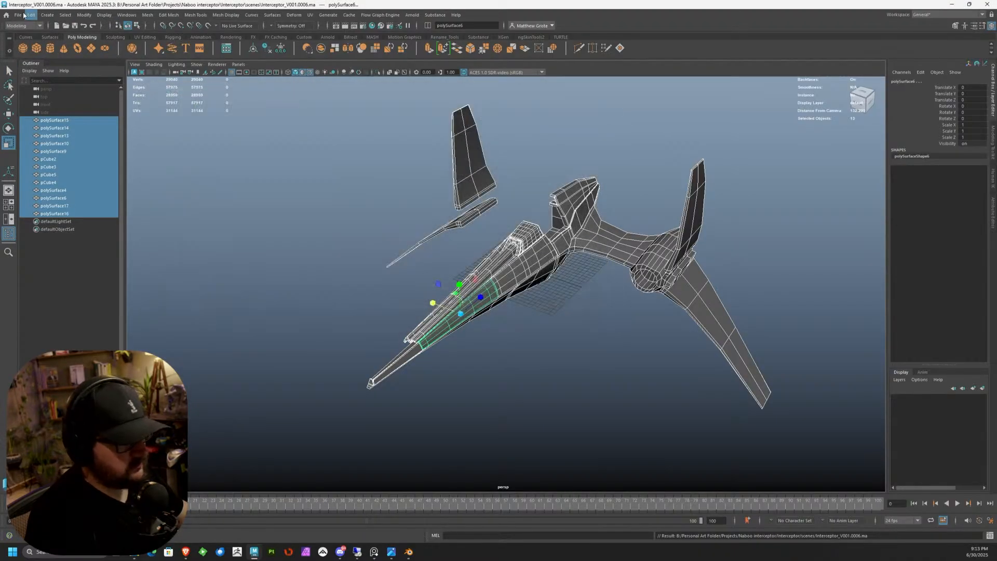
Step: Export the selected ship parts as an FBX file named INTC_Backup_001 in the scenes folder
click(17, 15)
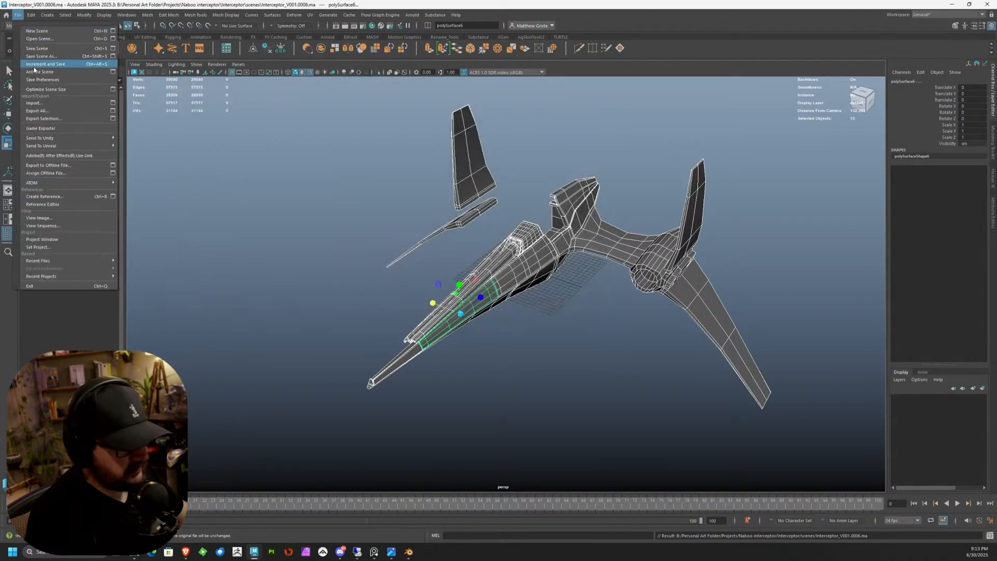
click(59, 120)
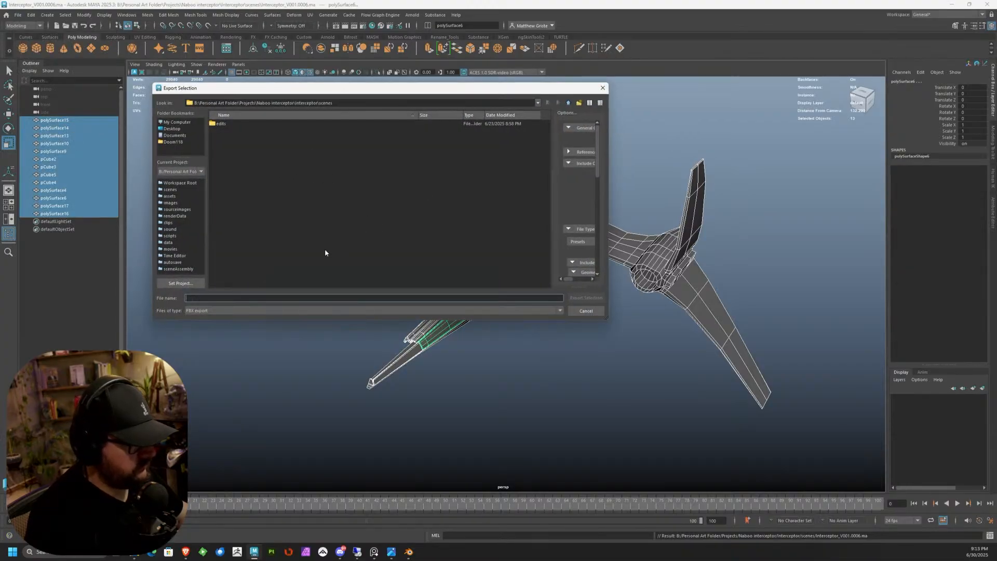
text(In)
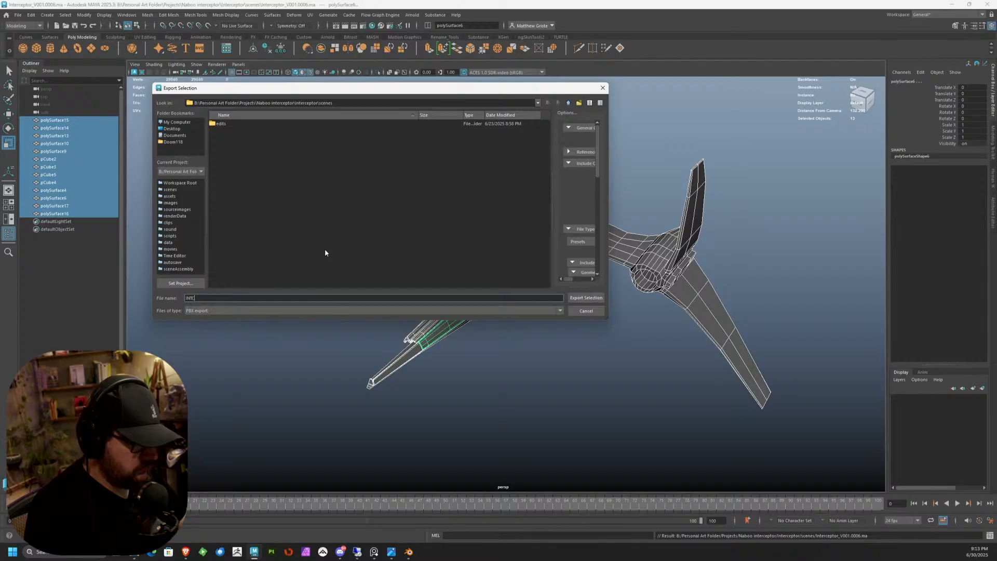
text(TC_Backu)
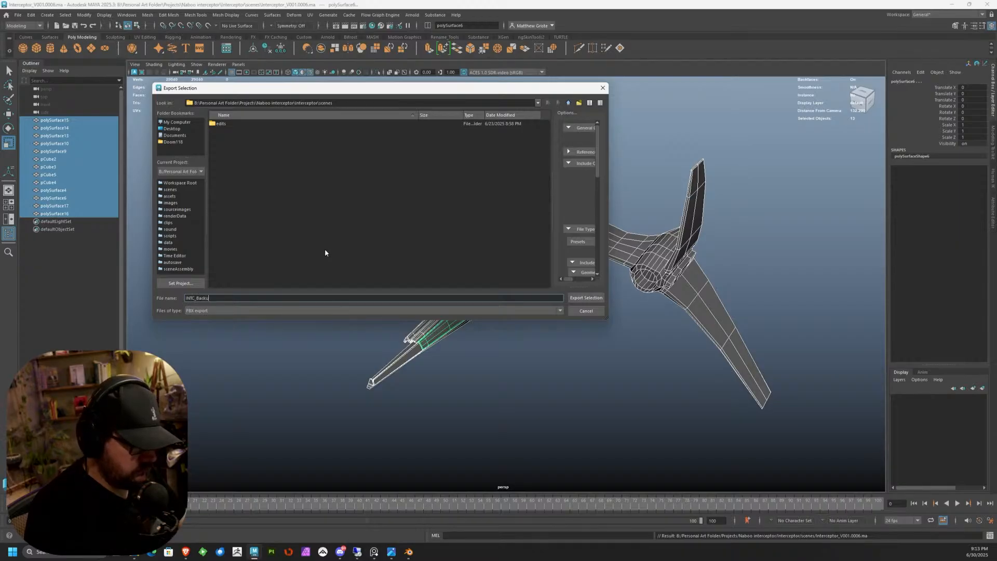
text(p_001)
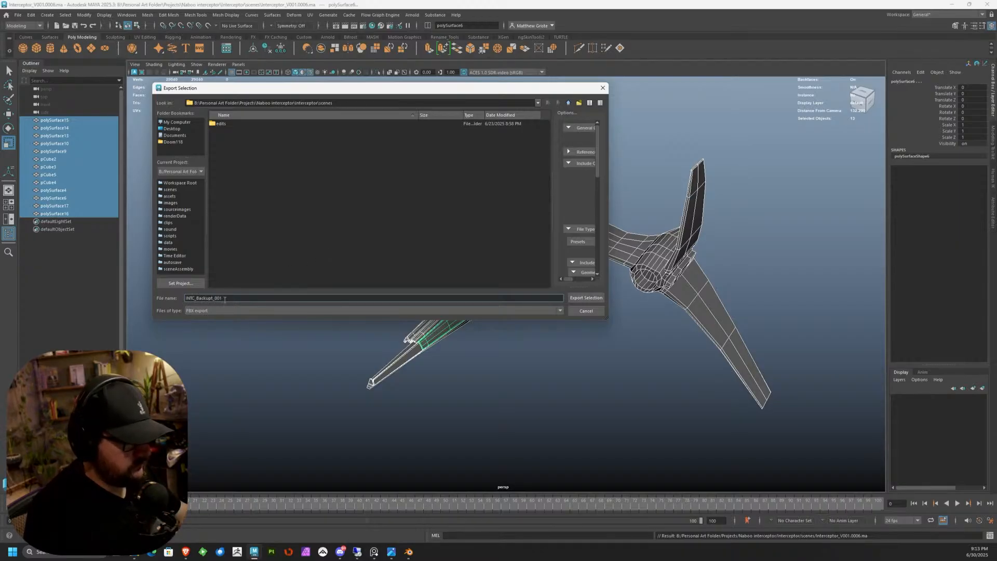
click(586, 297)
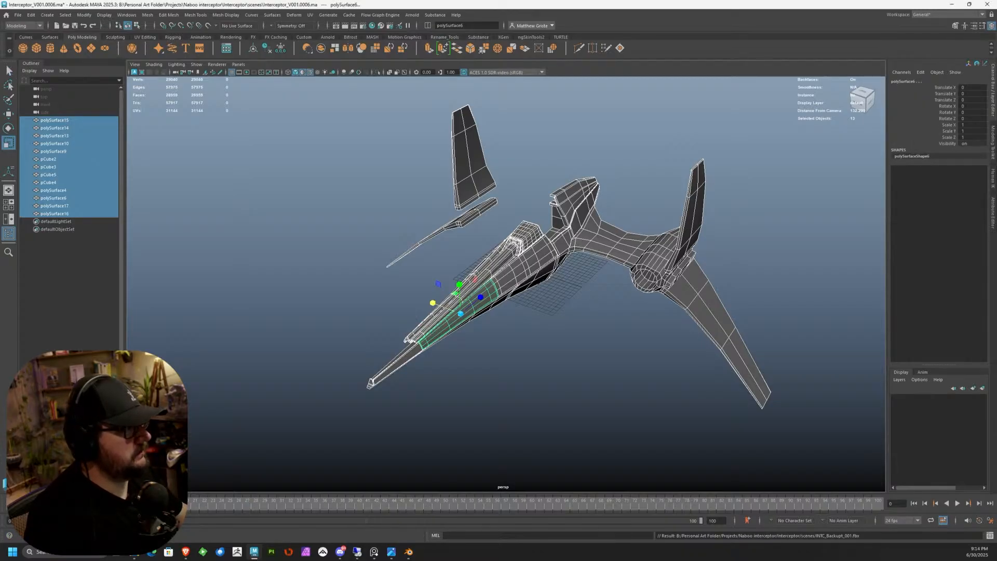
Step: Deselect the ship parts and save the current scene
scroll(509, 206, up, 3)
alt+drag(509, 206, 494, 192)
click(495, 192)
alt+middle_drag(529, 188, 320, 162)
scroll(322, 164, down, 3)
click(17, 15)
click(39, 48)
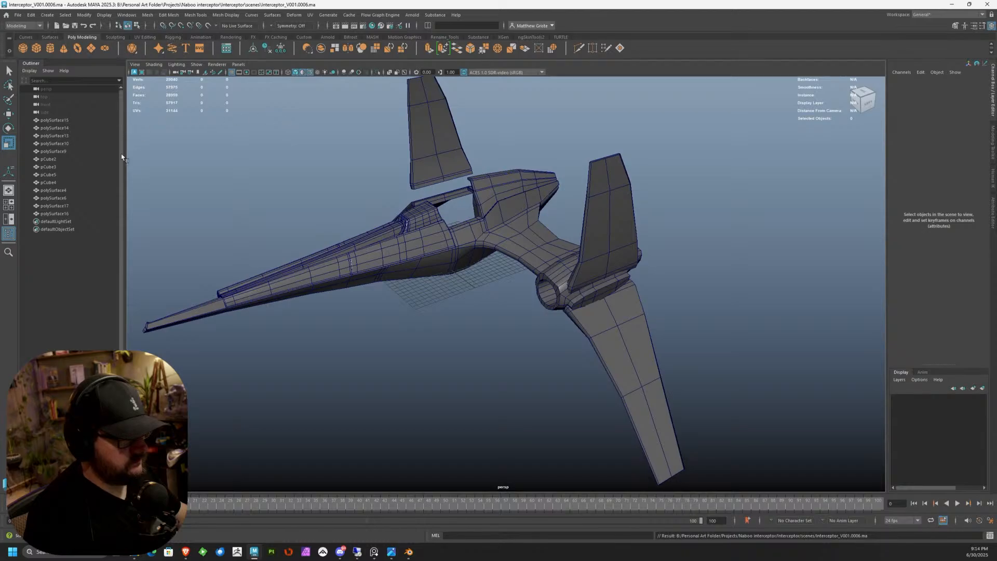